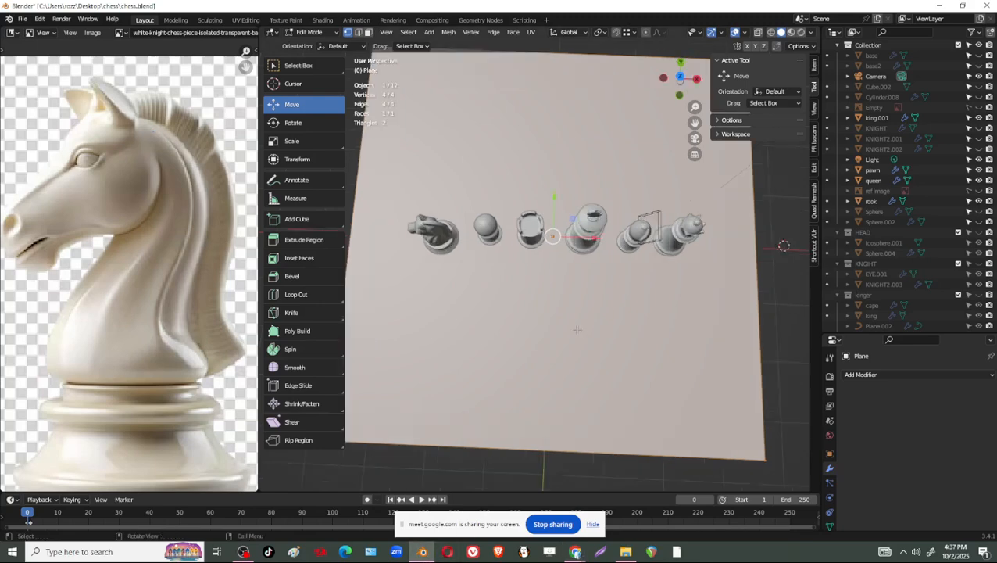
# Lower the board plane about 0.35 m along Z beneath the chess pieces
pyautogui.moveTo(577, 330); pyautogui.dragTo(635, 280, button='middle')
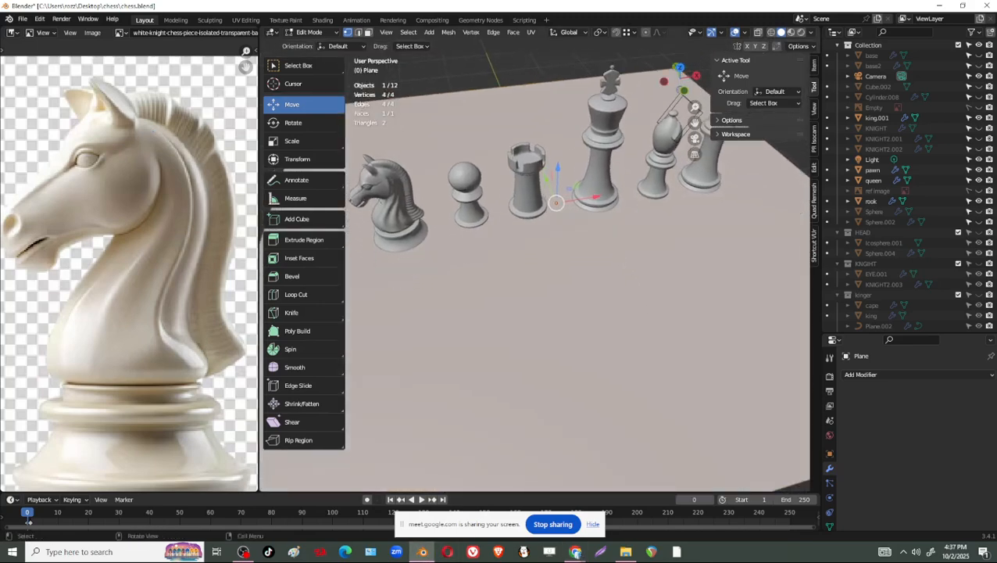
pyautogui.moveTo(560, 168); pyautogui.dragTo(555, 192)
pyautogui.moveTo(555, 193); pyautogui.dragTo(564, 287, button='middle')
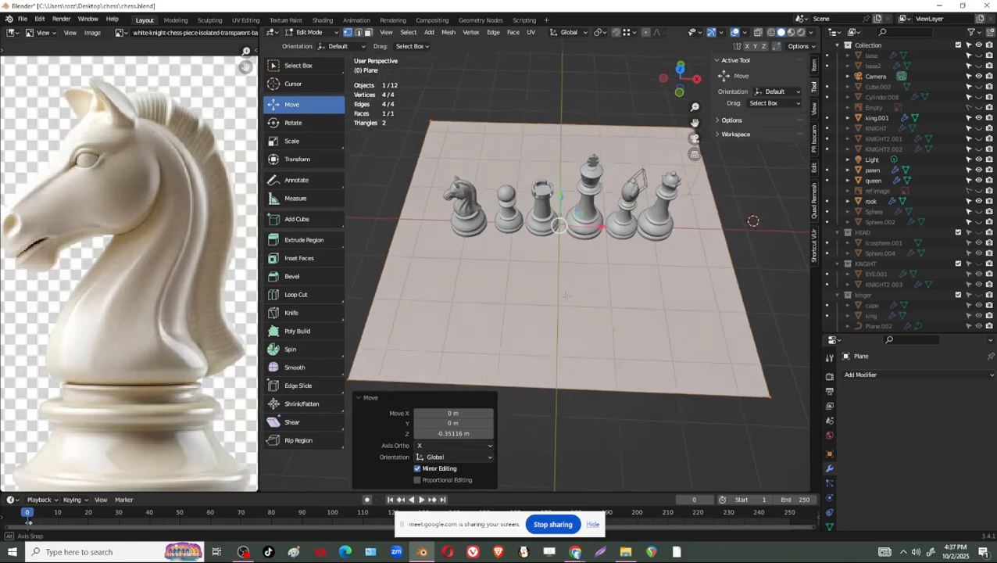
# Add seven evenly spaced loop cuts to the plane, running front to back along Y
pyautogui.hotkey('ctrl', 'r')
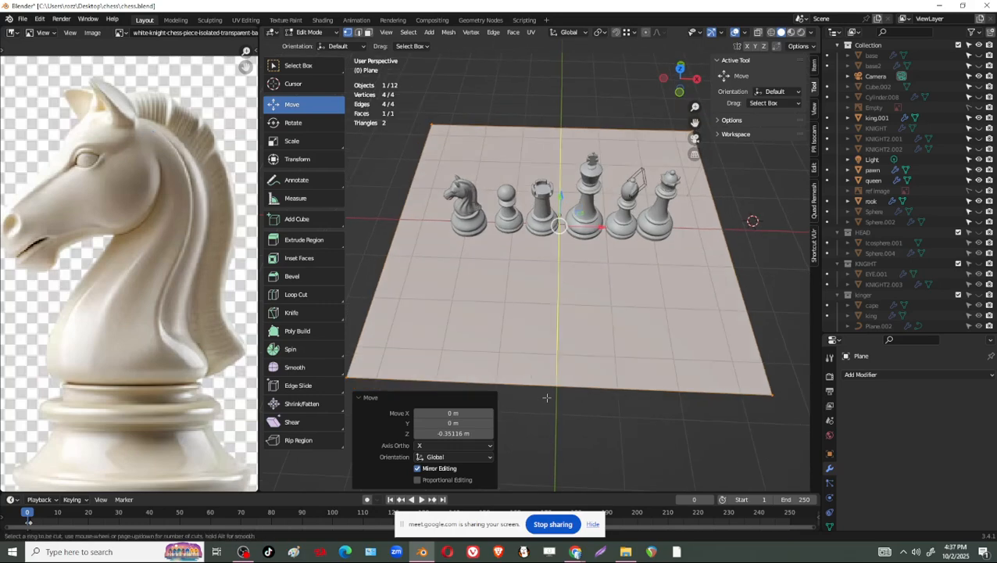
pyautogui.scroll(1, 546, 398)
pyautogui.scroll(1, 547, 398)
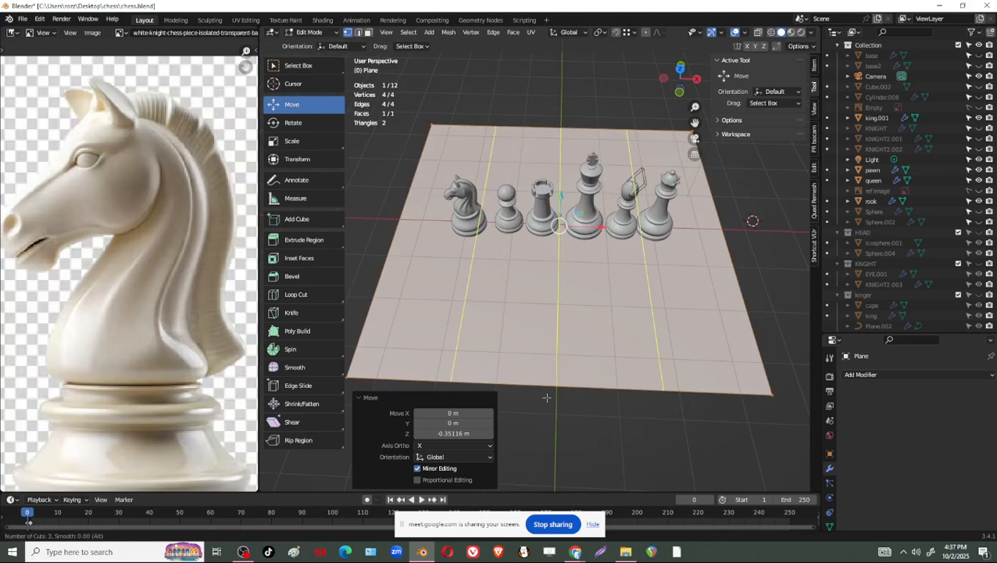
pyautogui.scroll(1, 547, 398)
pyautogui.scroll(1, 546, 398)
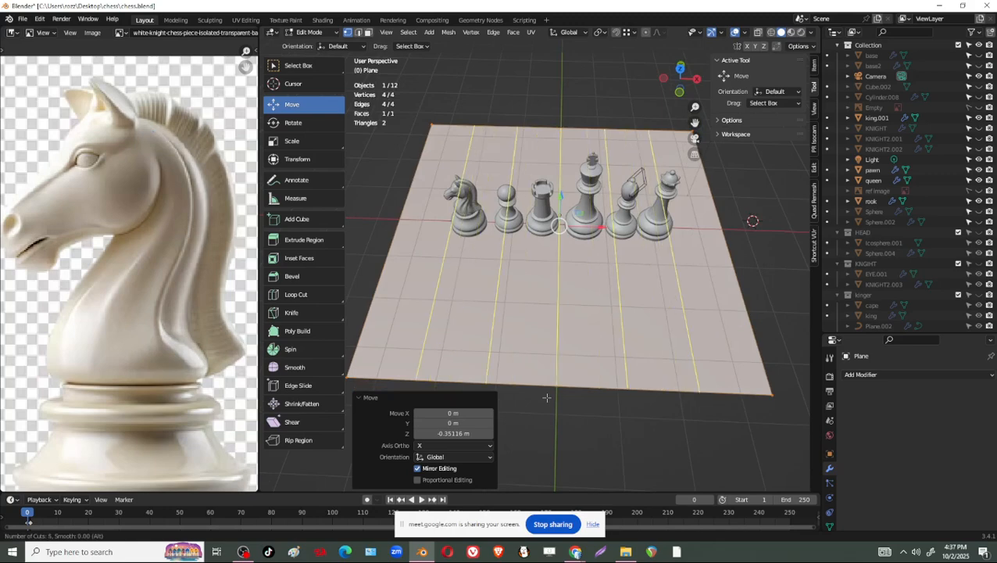
pyautogui.scroll(2, 546, 397)
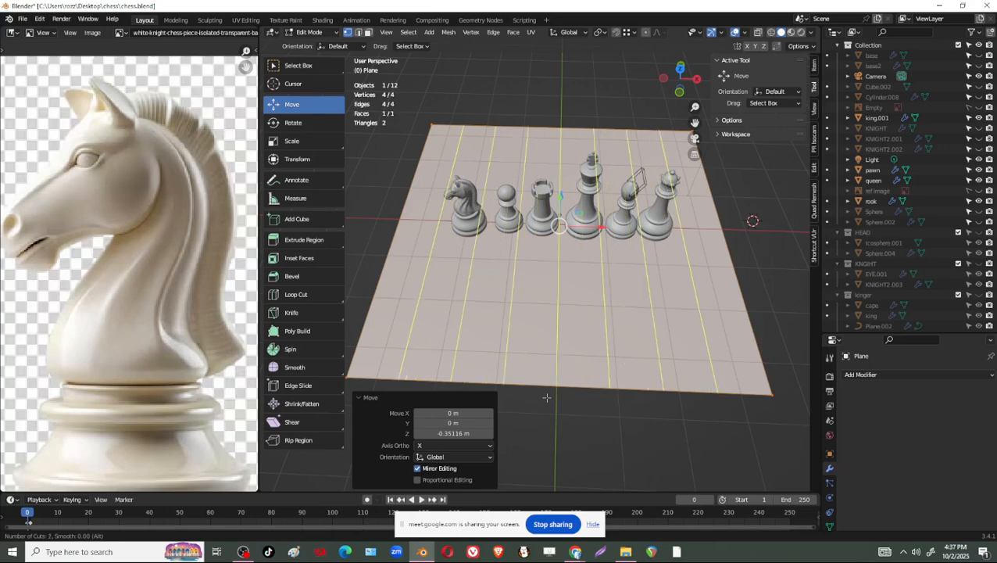
pyautogui.click(546, 398)
pyautogui.rightClick(547, 398)
# Add eight evenly spaced loop cuts to the plane, running side to side along X
pyautogui.hotkey('ctrl', 'r')
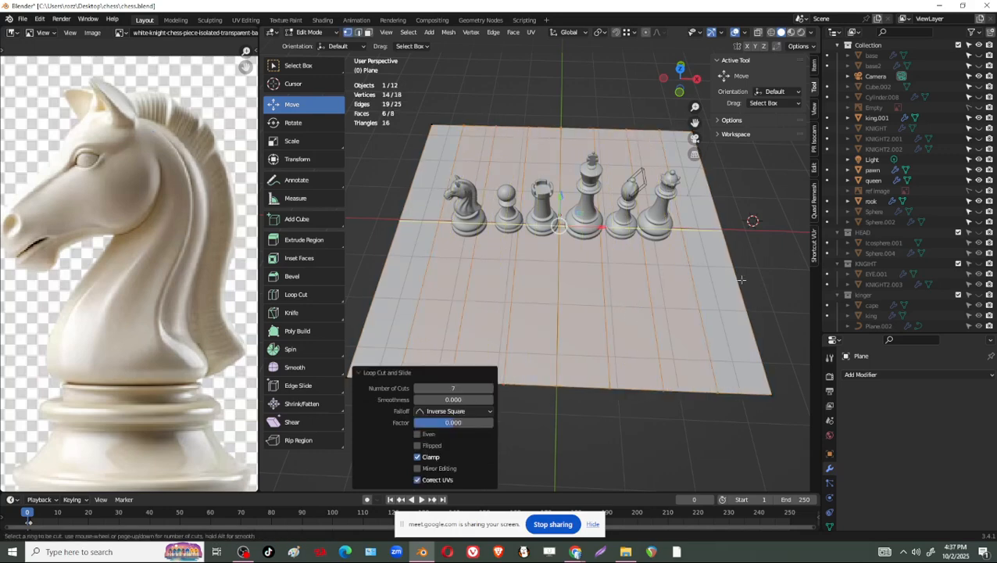
pyautogui.scroll(1, 739, 279)
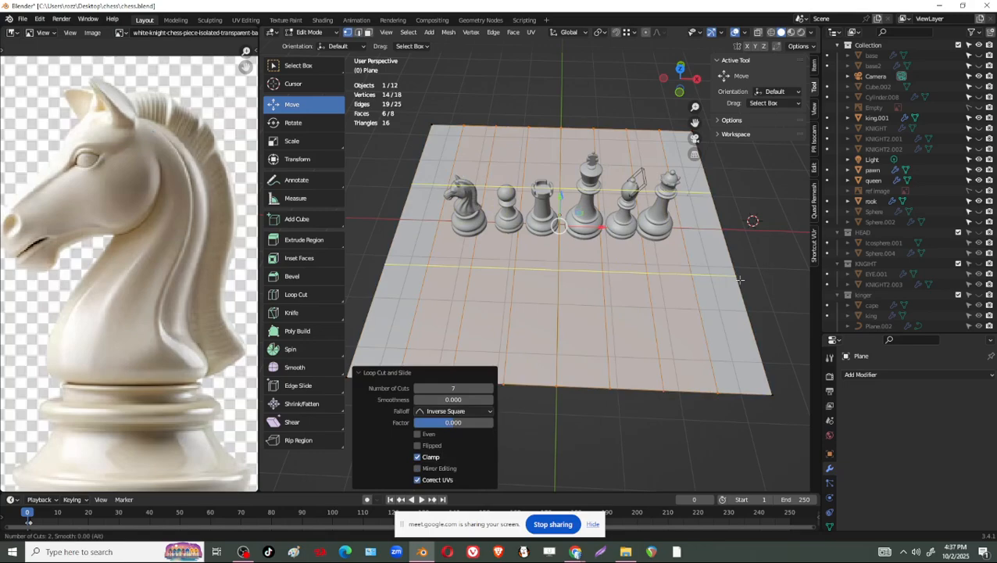
pyautogui.scroll(1, 739, 279)
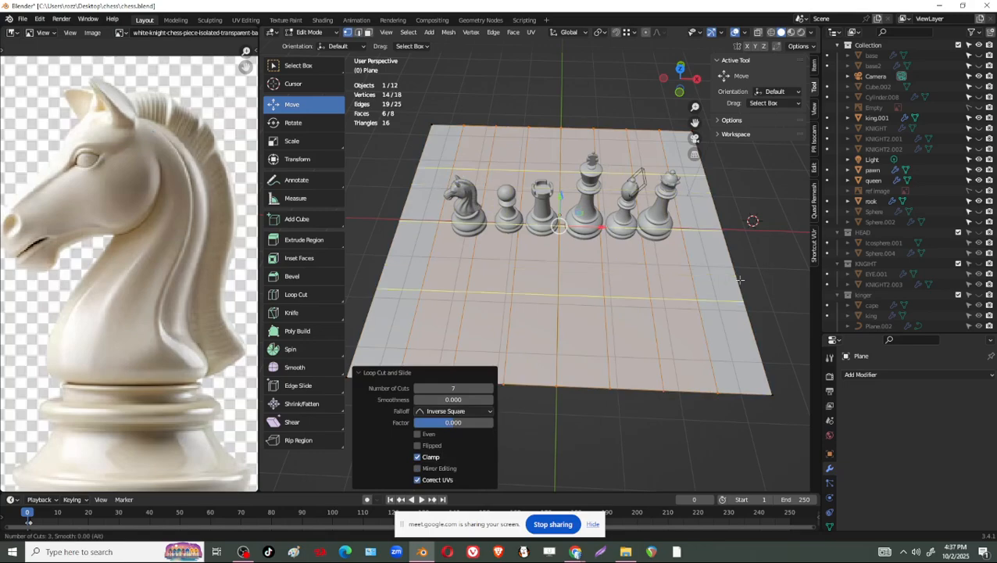
pyautogui.scroll(1, 736, 278)
pyautogui.scroll(1, 733, 271)
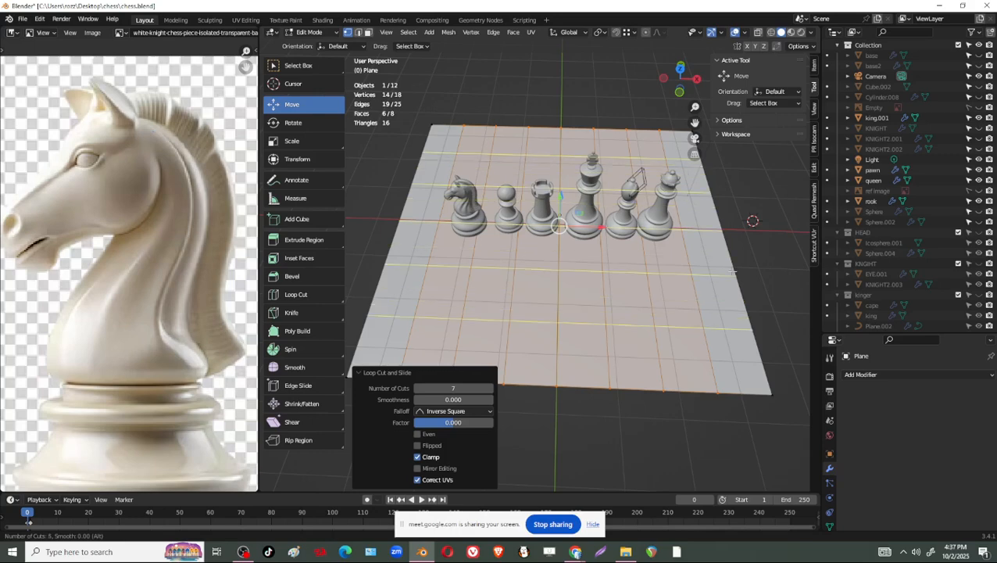
pyautogui.scroll(2, 732, 272)
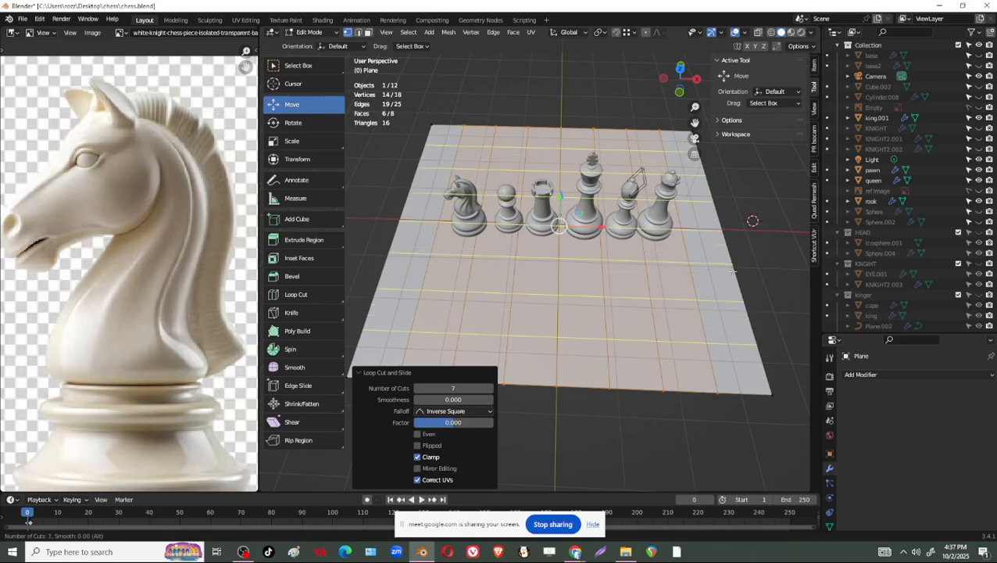
pyautogui.scroll(1, 733, 271)
pyautogui.click(732, 272)
pyautogui.rightClick(732, 271)
# Switch to edge selection and select the outer edge loops on all four sides of the plane
pyautogui.moveTo(733, 271); pyautogui.dragTo(652, 352, button='middle')
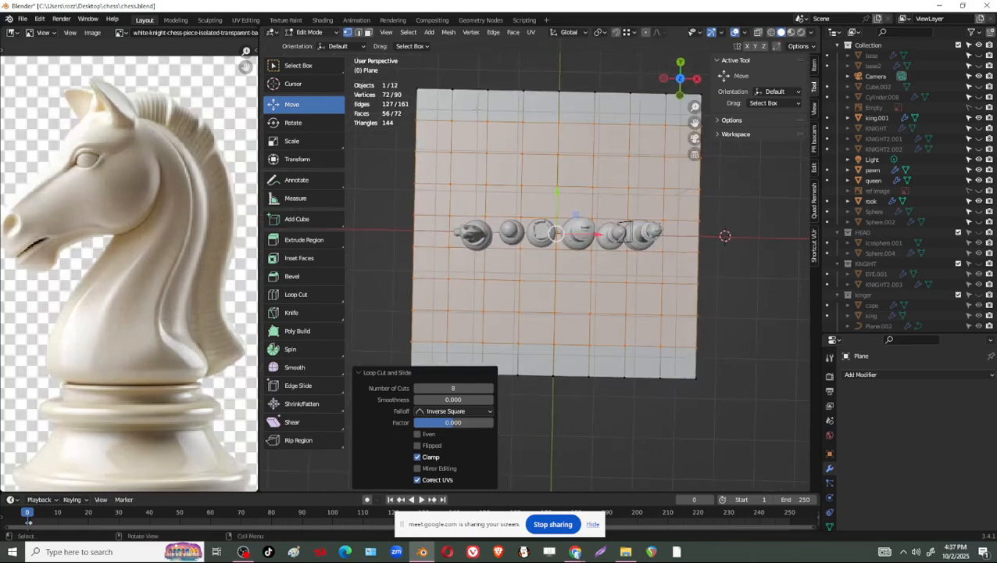
pyautogui.scroll(-2, 663, 109)
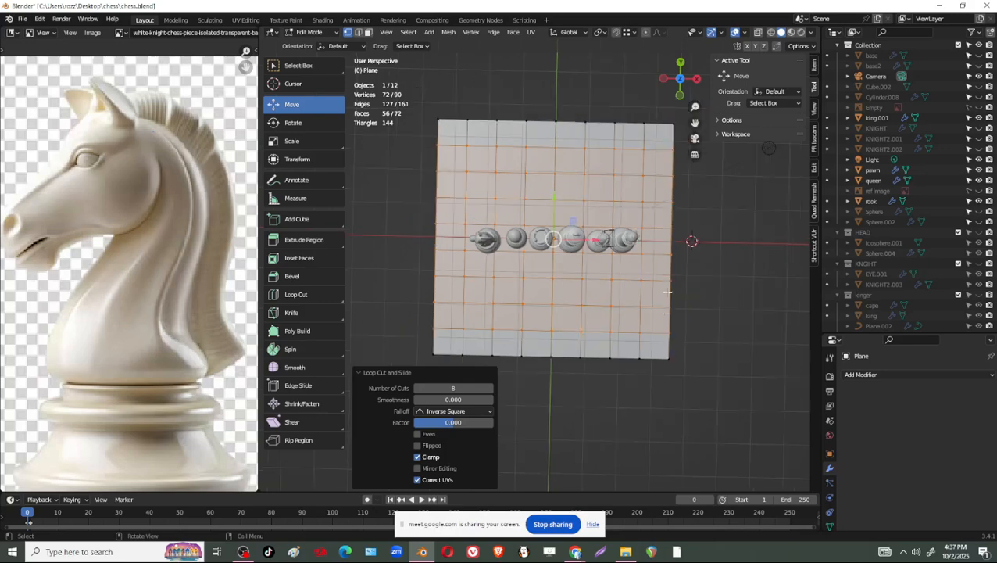
pyautogui.moveTo(616, 354); pyautogui.dragTo(644, 376, button='middle')
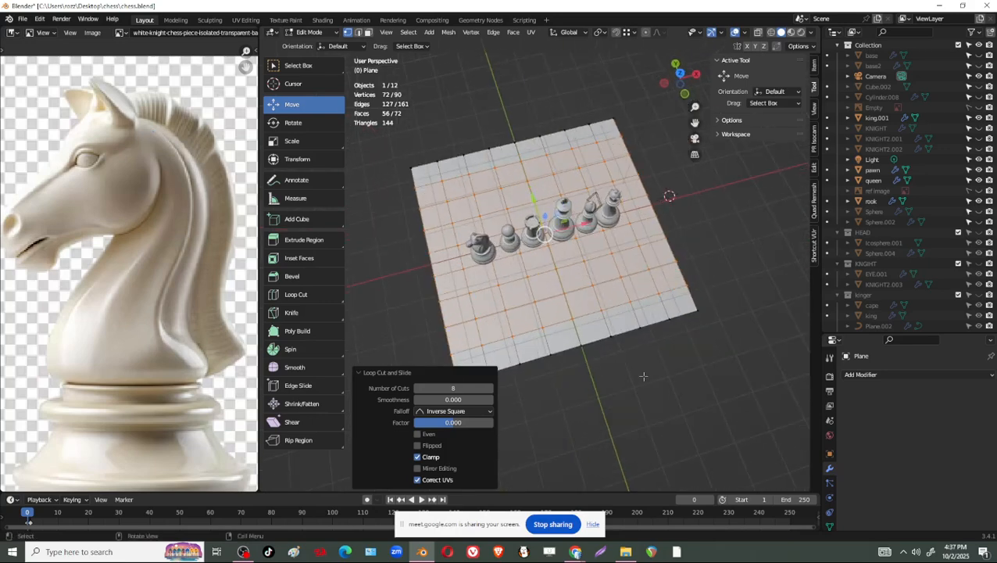
pyautogui.keyDown('alt'); pyautogui.keyDown('shift'); pyautogui.click(569, 355); pyautogui.keyUp('shift'); pyautogui.keyUp('alt')
pyautogui.keyDown('alt'); pyautogui.click(641, 329); pyautogui.keyUp('alt')
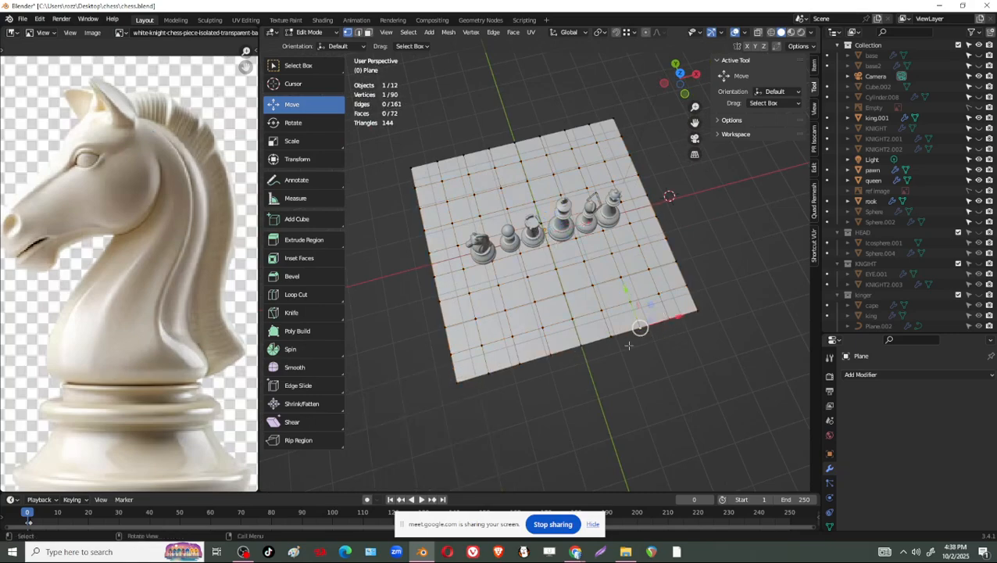
pyautogui.press('2')
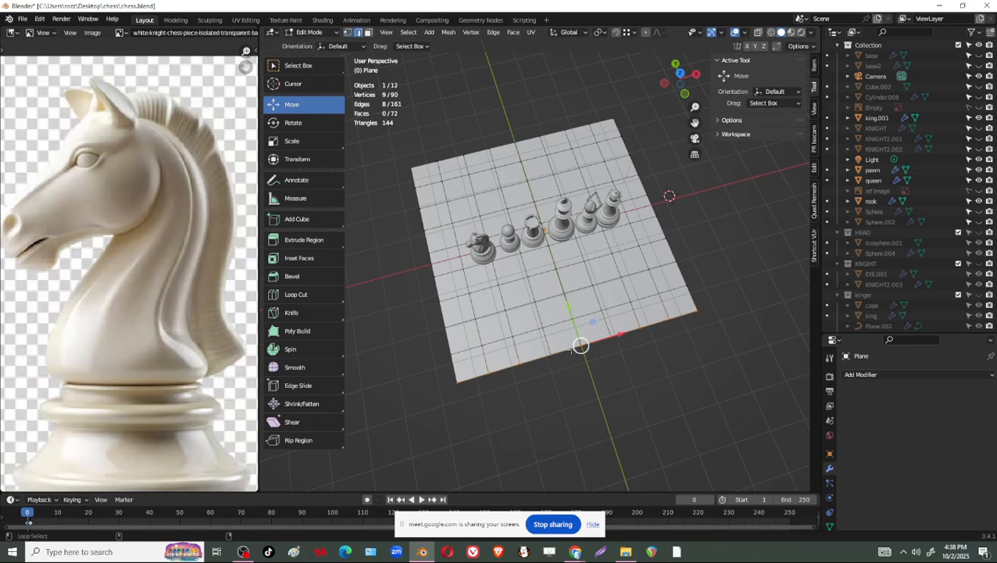
pyautogui.keyDown('alt'); pyautogui.keyDown('shift'); pyautogui.click(445, 345); pyautogui.keyUp('shift'); pyautogui.keyUp('alt')
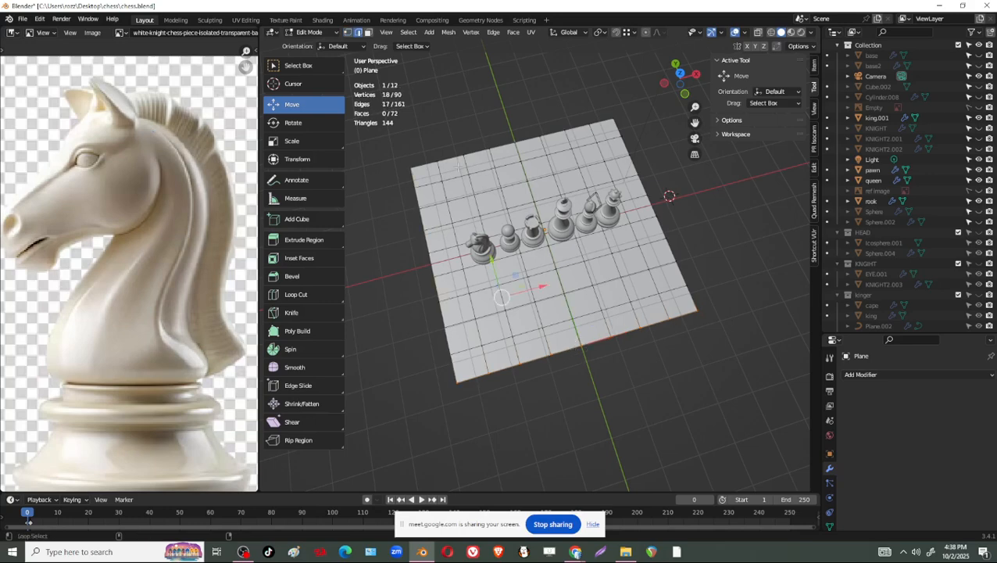
pyautogui.keyDown('alt'); pyautogui.keyDown('shift'); pyautogui.click(452, 154); pyautogui.keyUp('shift'); pyautogui.keyUp('alt')
pyautogui.keyDown('alt'); pyautogui.keyDown('shift'); pyautogui.click(629, 152); pyautogui.keyUp('shift'); pyautogui.keyUp('alt')
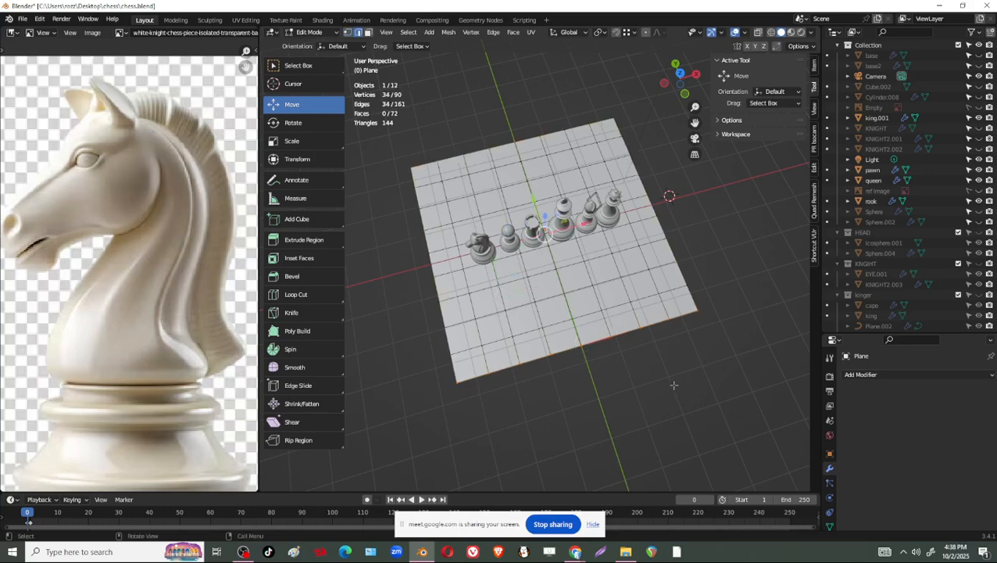
# Extrude the border edges in place and scale them outward by about 1.153 to form a rim around the board
pyautogui.moveTo(681, 218); pyautogui.dragTo(704, 270, button='middle')
pyautogui.rightClick(710, 268)
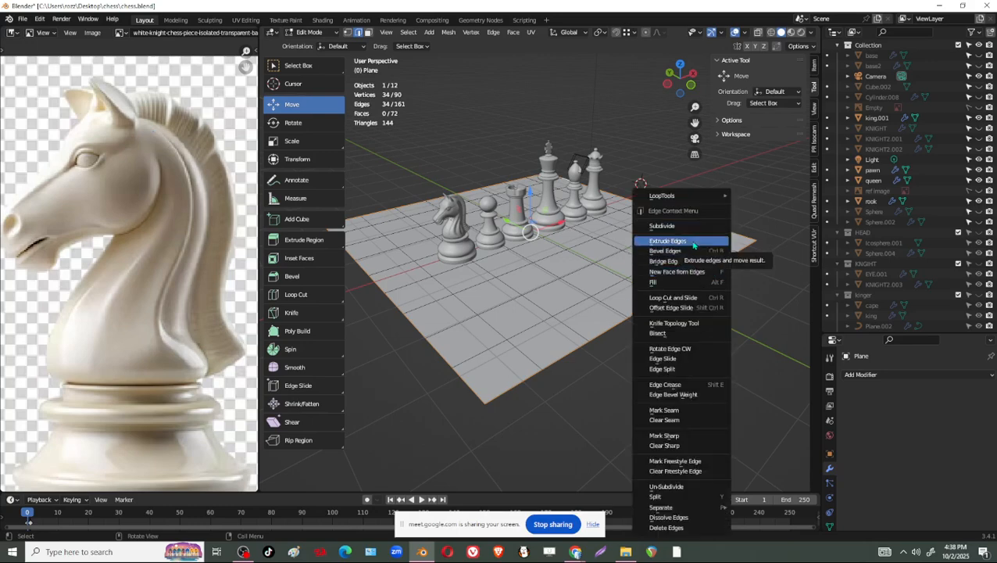
pyautogui.click(692, 241)
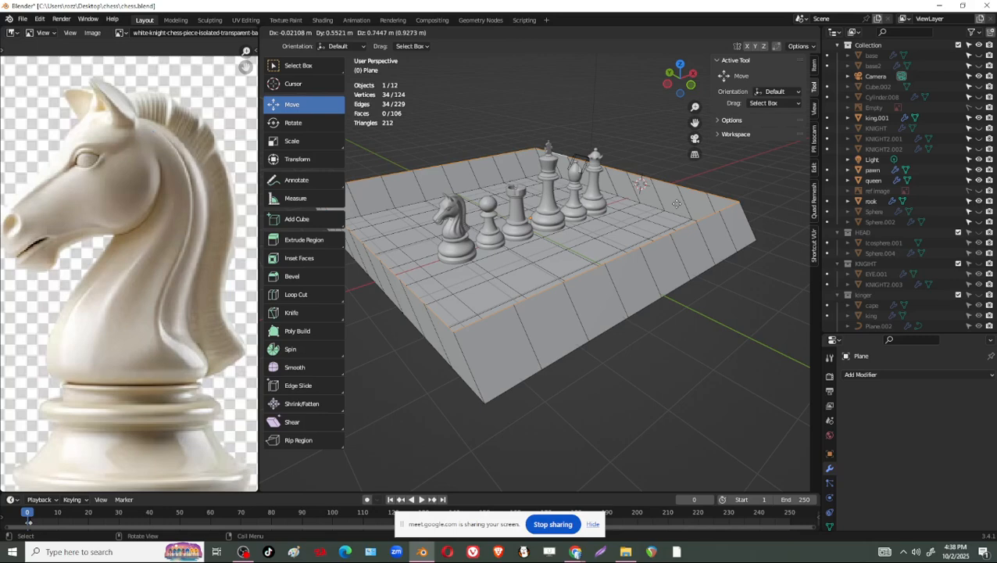
pyautogui.rightClick(677, 204)
pyautogui.press('s')
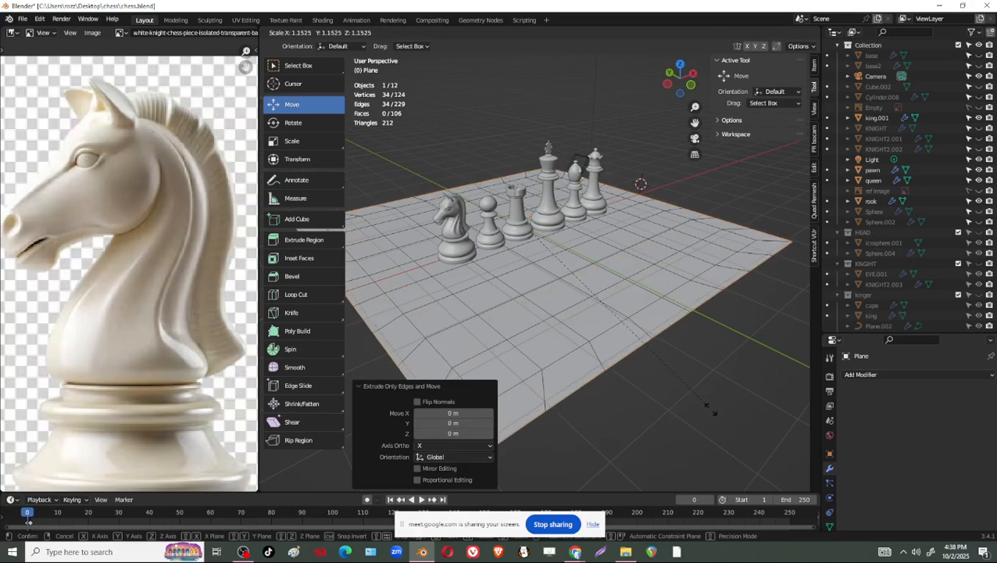
pyautogui.click(709, 407)
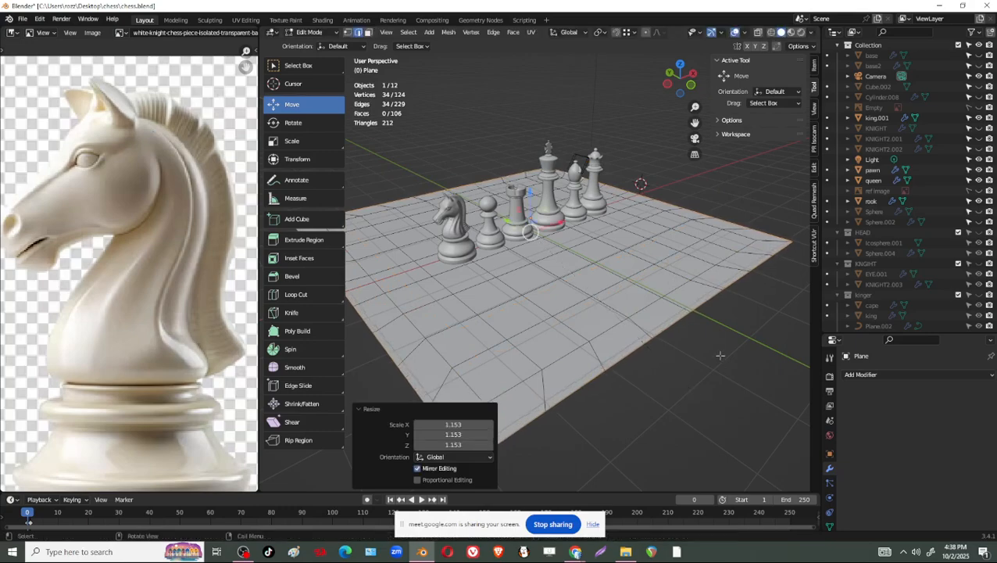
# Select the whole board mesh and extrude it about 0.32 m downward to give it thickness
pyautogui.moveTo(709, 407); pyautogui.dragTo(633, 332, button='middle')
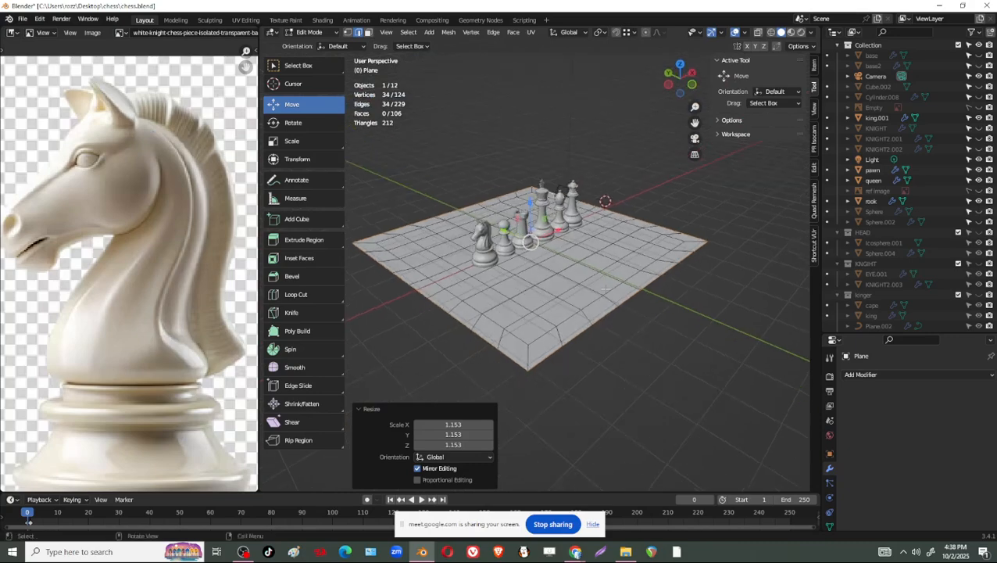
pyautogui.press('a')
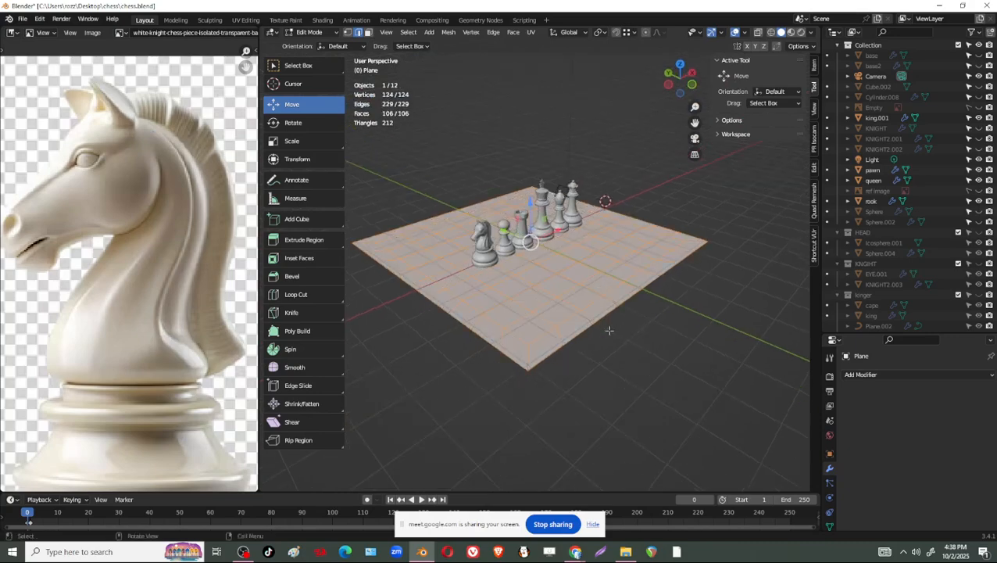
pyautogui.press('e')
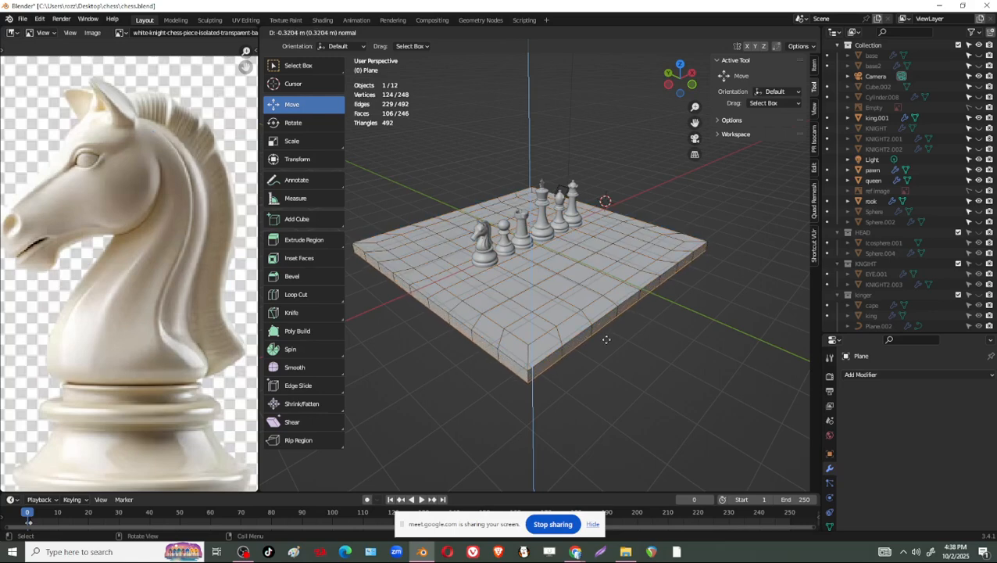
pyautogui.click(606, 340)
# Switch to face selection and select the top rim face at the front corner where the -X and -Y sides meet
pyautogui.moveTo(597, 342)
pyautogui.mouseDown(button='middle')
pyautogui.moveTo(575, 369)
pyautogui.moveTo(590, 329)
pyautogui.mouseUp(button='middle')
pyautogui.scroll(2, 573, 370)
pyautogui.scroll(2, 588, 326)
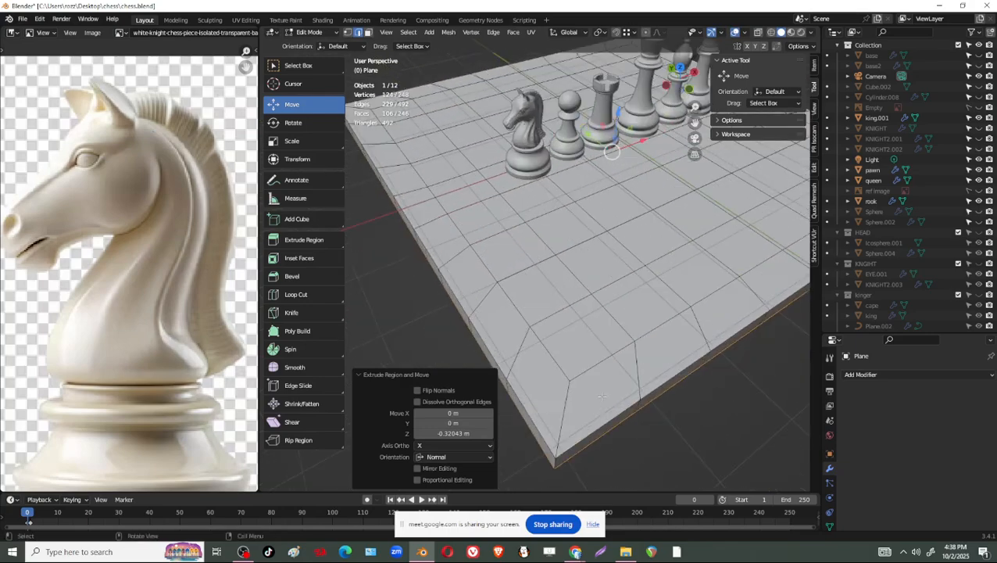
pyautogui.press('a')
pyautogui.hotkey('ctrl', 'z')
pyautogui.press('3')
pyautogui.click(618, 388)
# Add the remaining top rim faces along the board's front (-Y) side to the selection
pyautogui.scroll(-3, 627, 384)
pyautogui.moveTo(634, 381); pyautogui.dragTo(581, 374, button='middle')
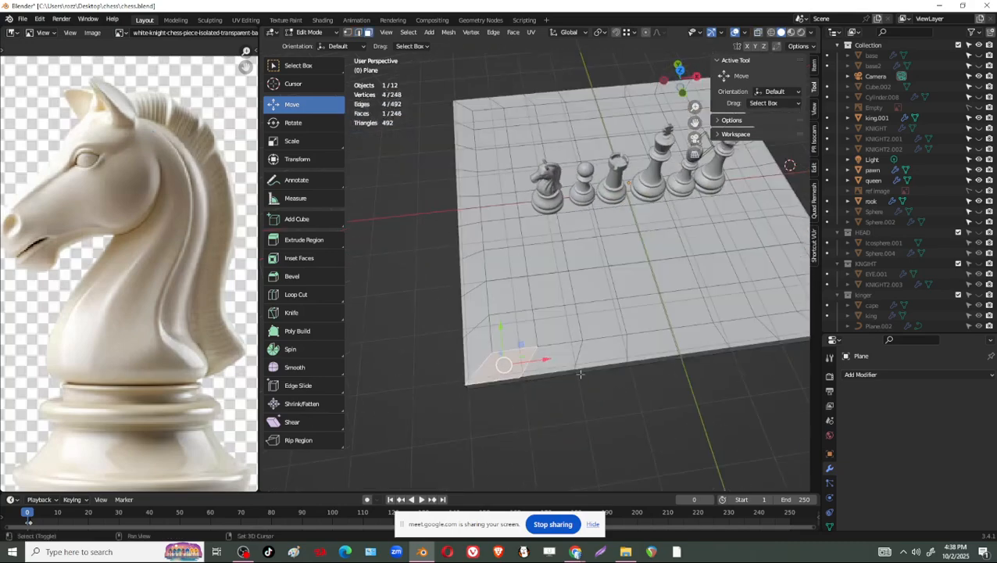
pyautogui.keyDown('shift'); pyautogui.click(575, 363); pyautogui.keyUp('shift')
pyautogui.keyDown('shift'); pyautogui.click(604, 352); pyautogui.keyUp('shift')
pyautogui.keyDown('shift'); pyautogui.click(650, 347); pyautogui.keyUp('shift')
pyautogui.keyDown('shift'); pyautogui.click(695, 344); pyautogui.keyUp('shift')
pyautogui.keyDown('shift'); pyautogui.moveTo(740, 344); pyautogui.dragTo(666, 360, button='middle'); pyautogui.keyUp('shift')
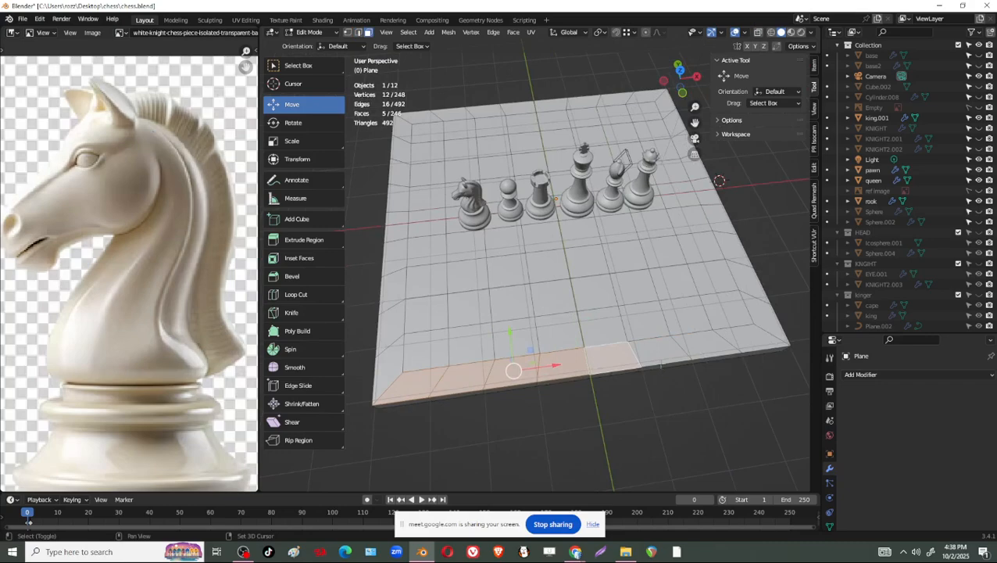
pyautogui.keyDown('shift'); pyautogui.click(661, 354); pyautogui.keyUp('shift')
pyautogui.keyDown('shift'); pyautogui.click(703, 346); pyautogui.keyUp('shift')
pyautogui.keyDown('shift'); pyautogui.click(744, 339); pyautogui.keyUp('shift')
# Extend the selection with all top rim faces along the board's +X side up to the back corner
pyautogui.keyDown('shift'); pyautogui.click(761, 314); pyautogui.keyUp('shift')
pyautogui.keyDown('shift'); pyautogui.click(746, 278); pyautogui.keyUp('shift')
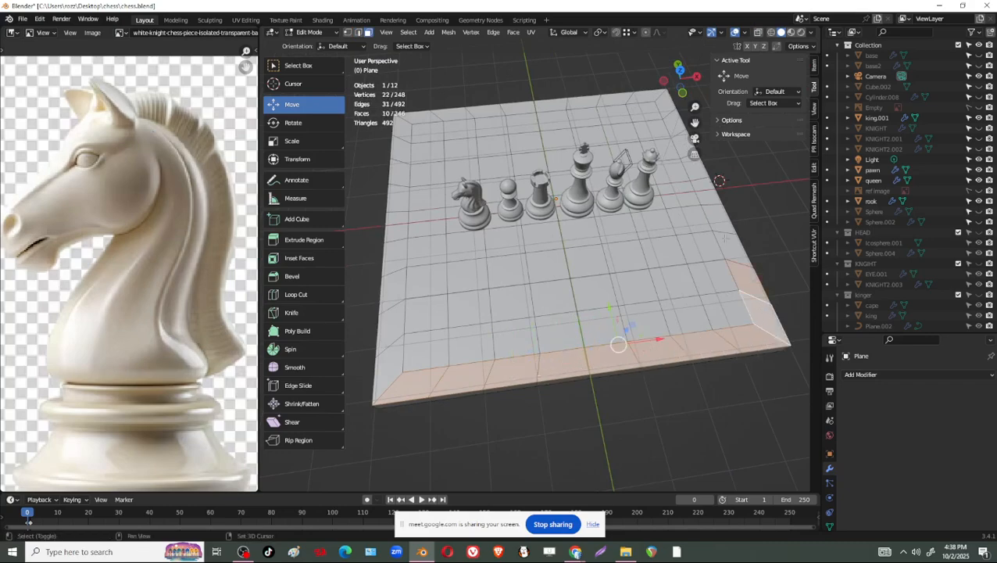
pyautogui.keyDown('shift'); pyautogui.click(732, 248); pyautogui.keyUp('shift')
pyautogui.keyDown('shift'); pyautogui.click(721, 222); pyautogui.keyUp('shift')
pyautogui.keyDown('shift'); pyautogui.click(708, 200); pyautogui.keyUp('shift')
pyautogui.keyDown('shift'); pyautogui.click(698, 177); pyautogui.keyUp('shift')
pyautogui.keyDown('shift'); pyautogui.click(688, 154); pyautogui.keyUp('shift')
pyautogui.keyDown('shift'); pyautogui.moveTo(688, 156); pyautogui.dragTo(637, 265, button='middle'); pyautogui.keyUp('shift')
pyautogui.keyDown('shift'); pyautogui.click(644, 243); pyautogui.keyUp('shift')
pyautogui.keyDown('shift'); pyautogui.click(639, 221); pyautogui.keyUp('shift')
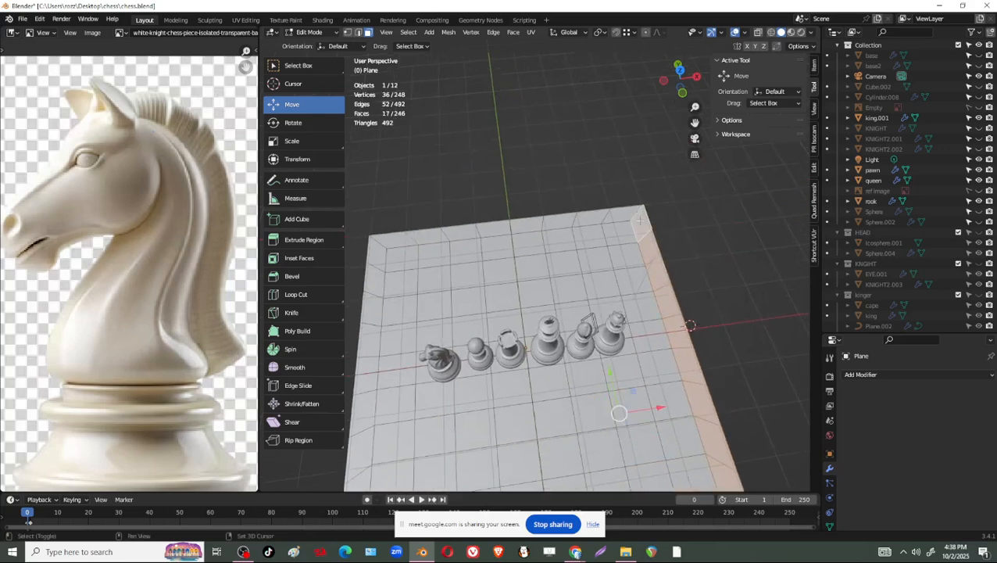
# Extend the selection with all top rim faces along the board's back (+Y) side
pyautogui.keyDown('shift'); pyautogui.click(614, 219); pyautogui.keyUp('shift')
pyautogui.hotkey('alt', 'z')
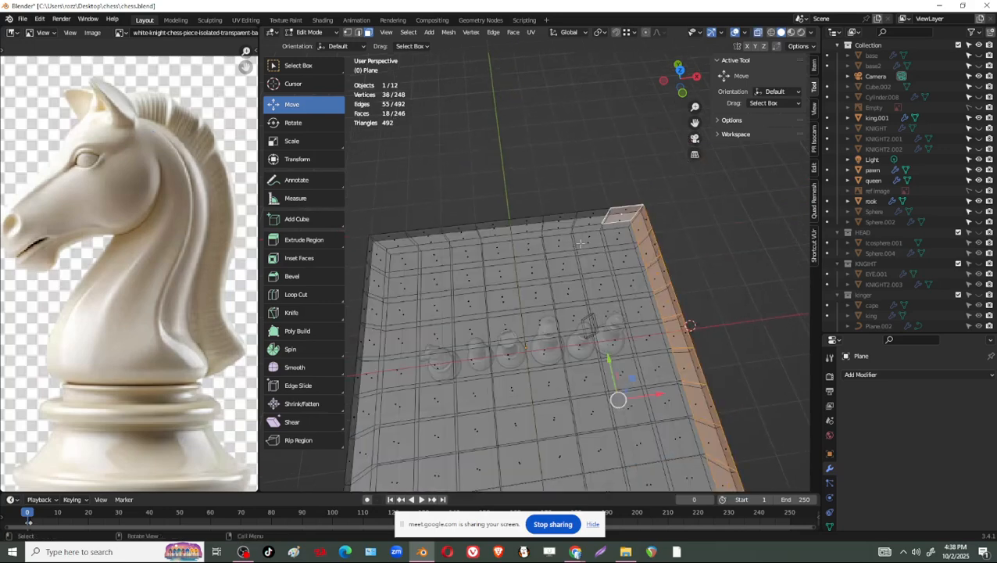
pyautogui.hotkey('alt', 'z')
pyautogui.keyDown('shift'); pyautogui.click(590, 218); pyautogui.keyUp('shift')
pyautogui.keyDown('shift'); pyautogui.click(559, 220); pyautogui.keyUp('shift')
pyautogui.keyDown('shift'); pyautogui.click(526, 223); pyautogui.keyUp('shift')
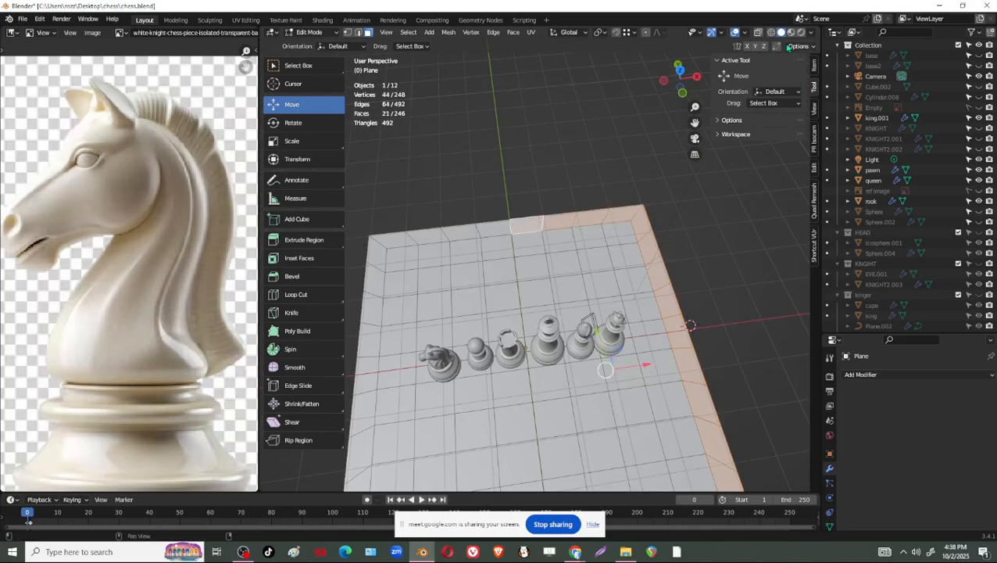
pyautogui.keyDown('shift'); pyautogui.click(494, 225); pyautogui.keyUp('shift')
pyautogui.keyDown('shift'); pyautogui.click(465, 228); pyautogui.keyUp('shift')
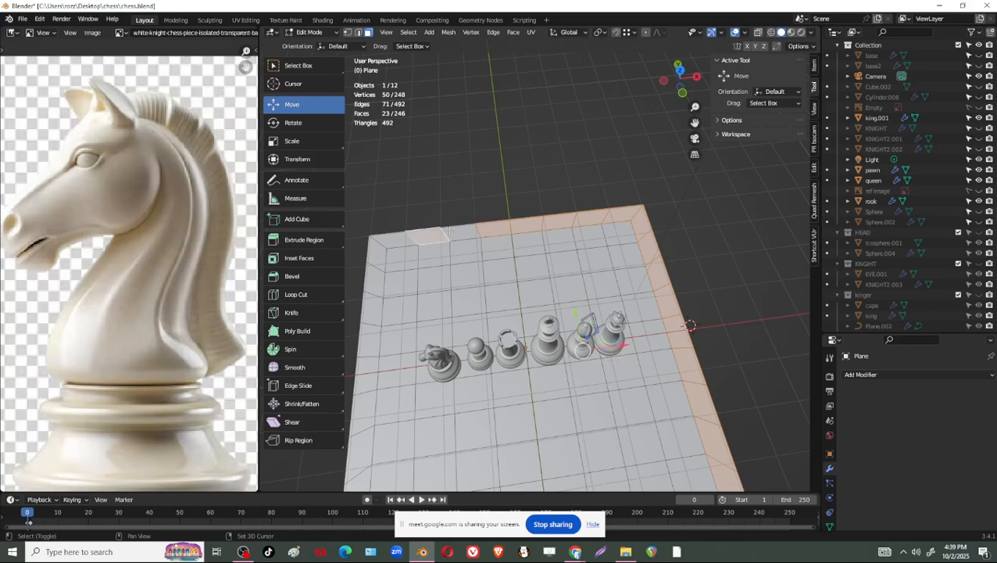
pyautogui.keyDown('shift'); pyautogui.click(434, 230); pyautogui.keyUp('shift')
pyautogui.keyDown('shift'); pyautogui.click(393, 238); pyautogui.keyUp('shift')
# Complete the rim selection with all top rim faces along the board's -X side, from the back corner to the front corner
pyautogui.keyDown('shift'); pyautogui.click(378, 256); pyautogui.keyUp('shift')
pyautogui.keyDown('shift'); pyautogui.moveTo(378, 259); pyautogui.dragTo(429, 178, button='middle'); pyautogui.keyUp('shift')
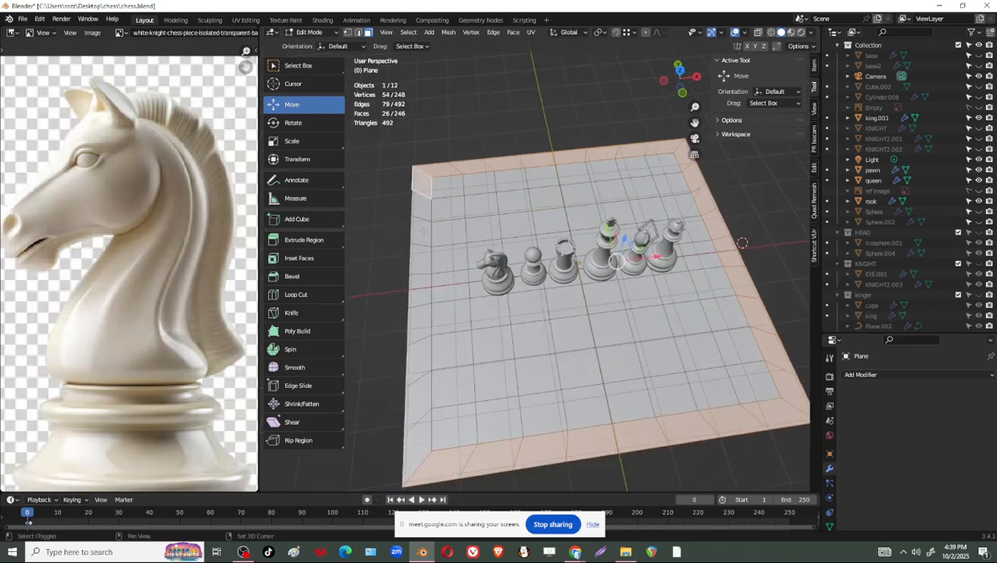
pyautogui.keyDown('shift'); pyautogui.click(421, 208); pyautogui.keyUp('shift')
pyautogui.keyDown('shift'); pyautogui.click(429, 264); pyautogui.keyUp('shift')
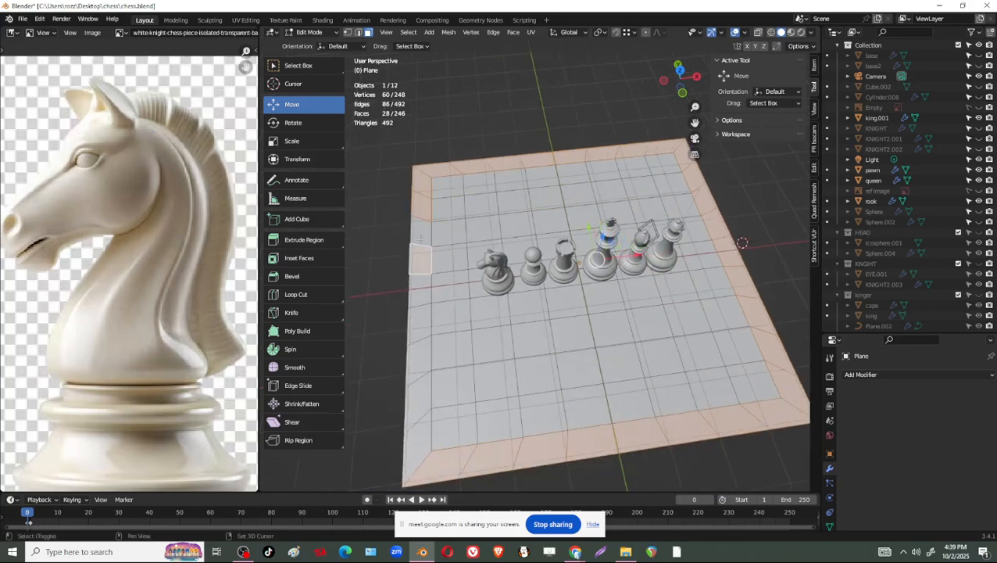
pyautogui.keyDown('shift'); pyautogui.click(422, 235); pyautogui.keyUp('shift')
pyautogui.keyDown('shift'); pyautogui.click(421, 289); pyautogui.keyUp('shift')
pyautogui.keyDown('shift'); pyautogui.click(420, 323); pyautogui.keyUp('shift')
pyautogui.keyDown('shift'); pyautogui.click(420, 360); pyautogui.keyUp('shift')
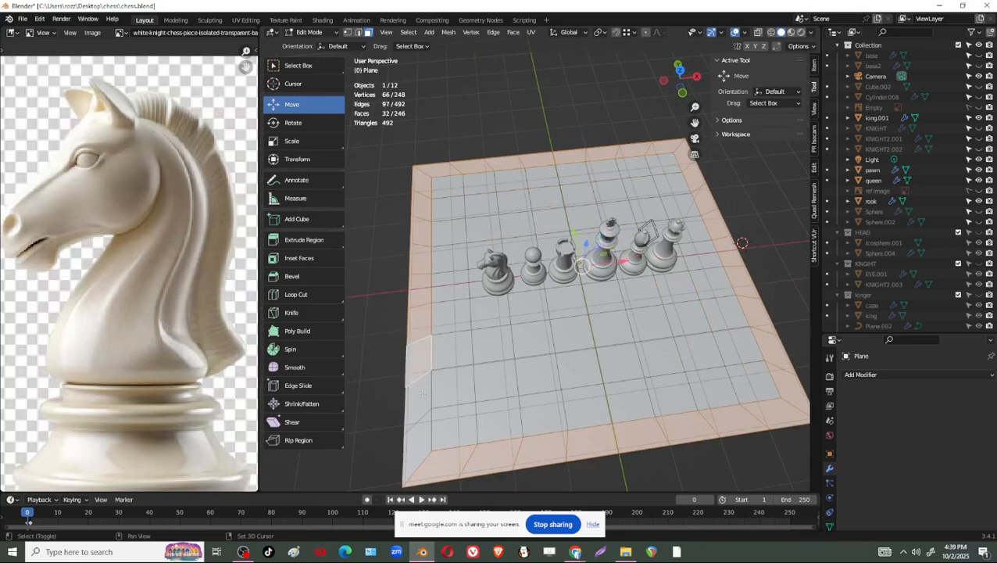
pyautogui.keyDown('shift'); pyautogui.click(420, 400); pyautogui.keyUp('shift')
pyautogui.keyDown('shift'); pyautogui.click(420, 434); pyautogui.keyUp('shift')
# Extrude the selected rim faces upward about 0.11 m, raise them slightly more along Z, and return to Object Mode
pyautogui.moveTo(420, 434); pyautogui.dragTo(695, 322, button='middle')
pyautogui.scroll(3, 696, 322)
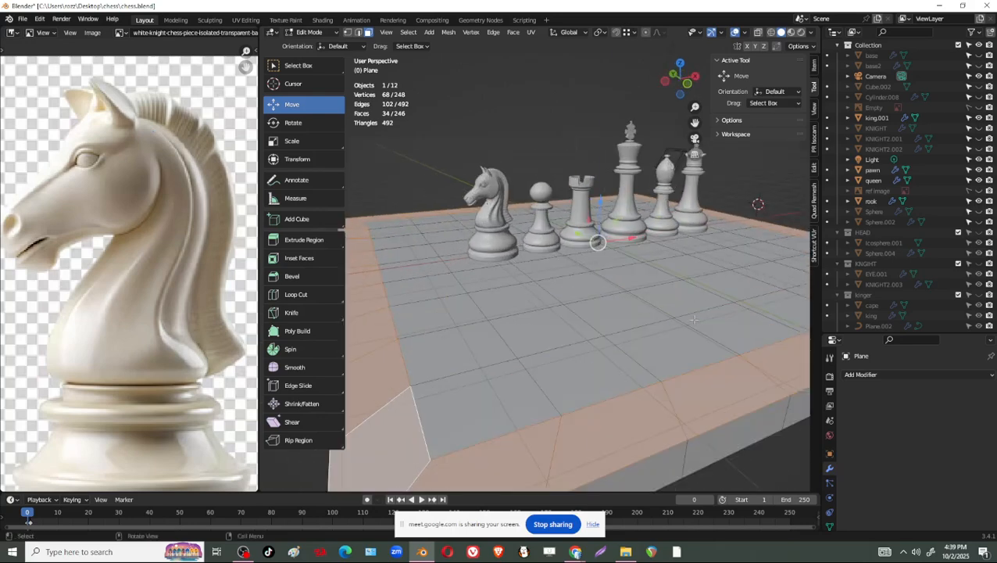
pyautogui.press('e')
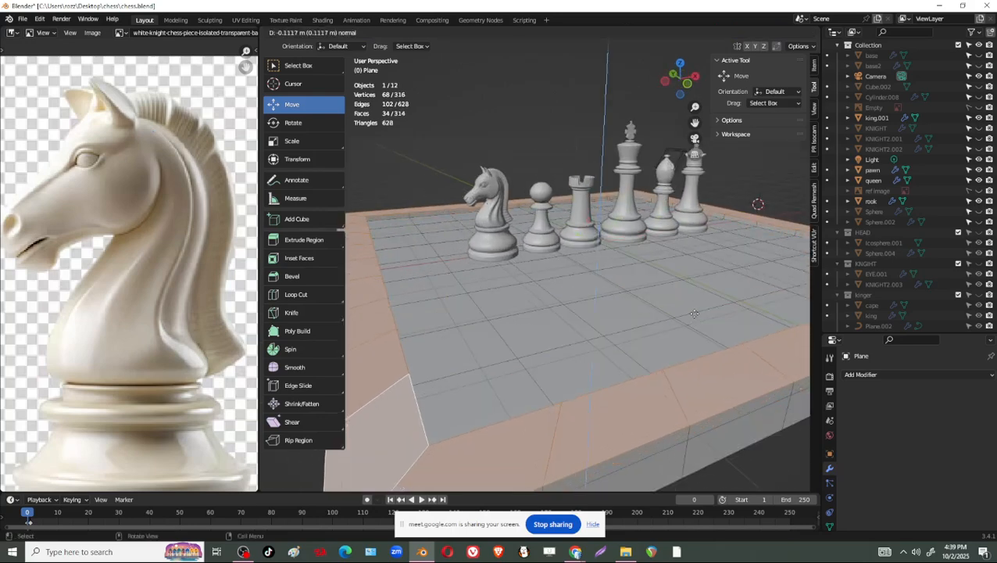
pyautogui.click(694, 313)
pyautogui.scroll(-3, 695, 314)
pyautogui.moveTo(695, 313); pyautogui.dragTo(639, 348, button='middle')
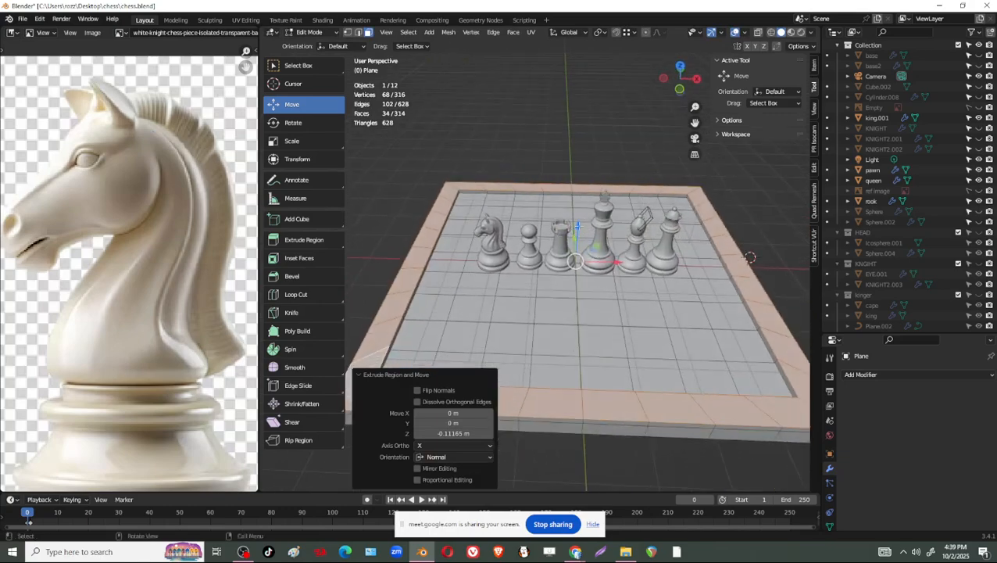
pyautogui.moveTo(577, 226); pyautogui.dragTo(578, 222)
pyautogui.scroll(-2, 691, 366)
pyautogui.moveTo(692, 366); pyautogui.dragTo(673, 327, button='middle')
pyautogui.press('Tab')
pyautogui.scroll(3, 707, 383)
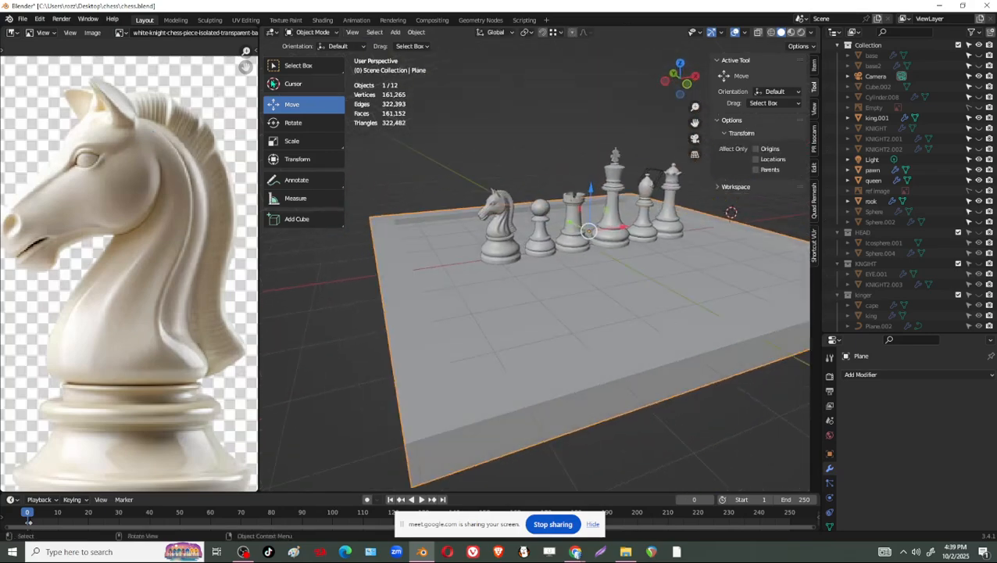
# Apply the scale transform to the board object
pyautogui.click(311, 32)
pyautogui.hotkey('ctrl', 'a')
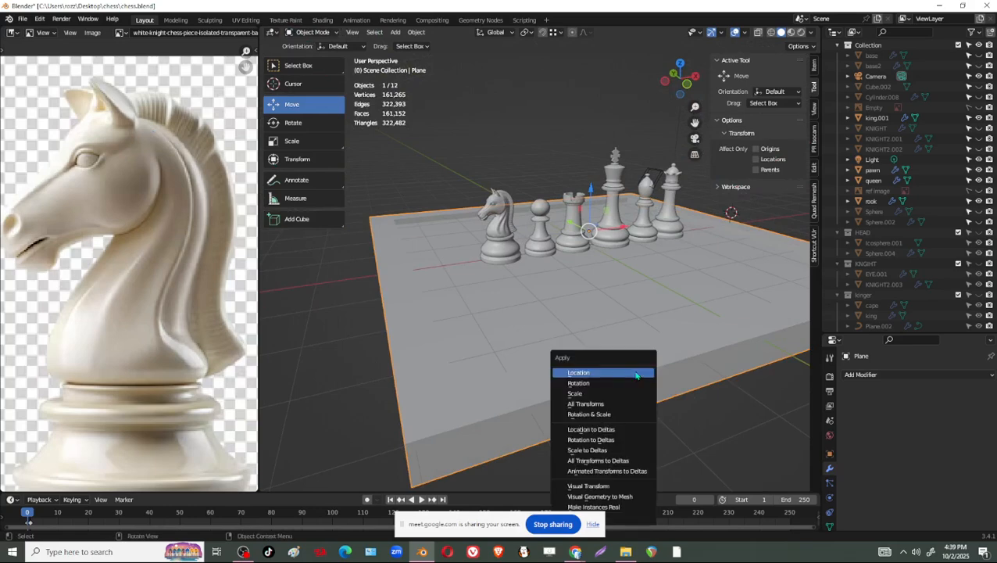
pyautogui.click(611, 393)
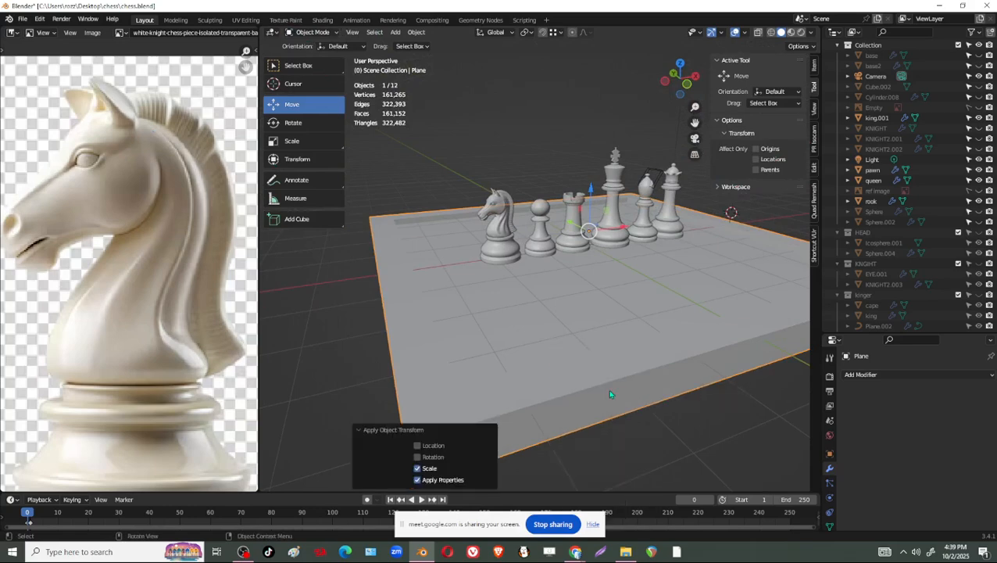
pyautogui.scroll(-3, 602, 391)
pyautogui.scroll(2, 792, 353)
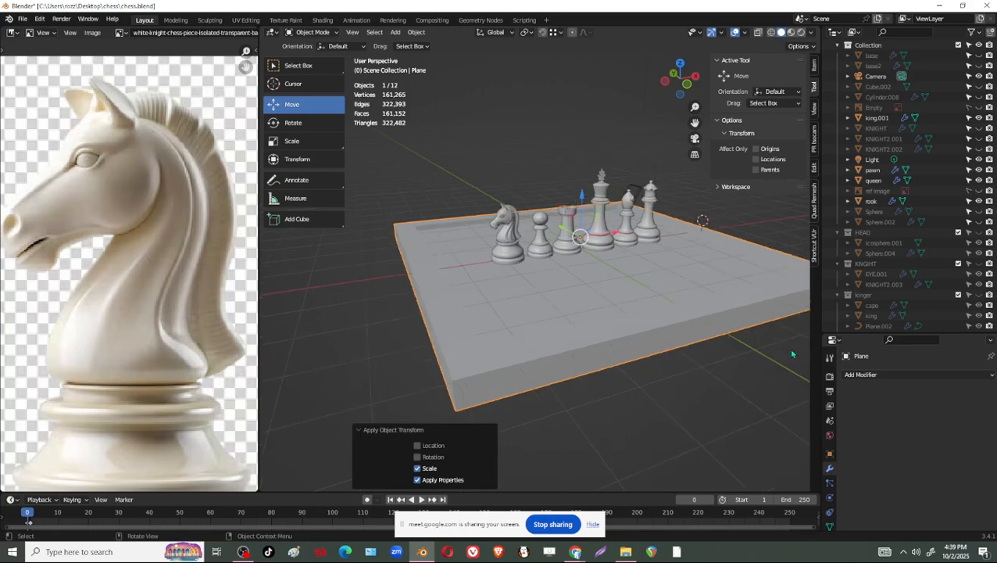
# Add a Bevel modifier to the board and set its segments to 3
pyautogui.click(860, 374)
pyautogui.click(784, 168)
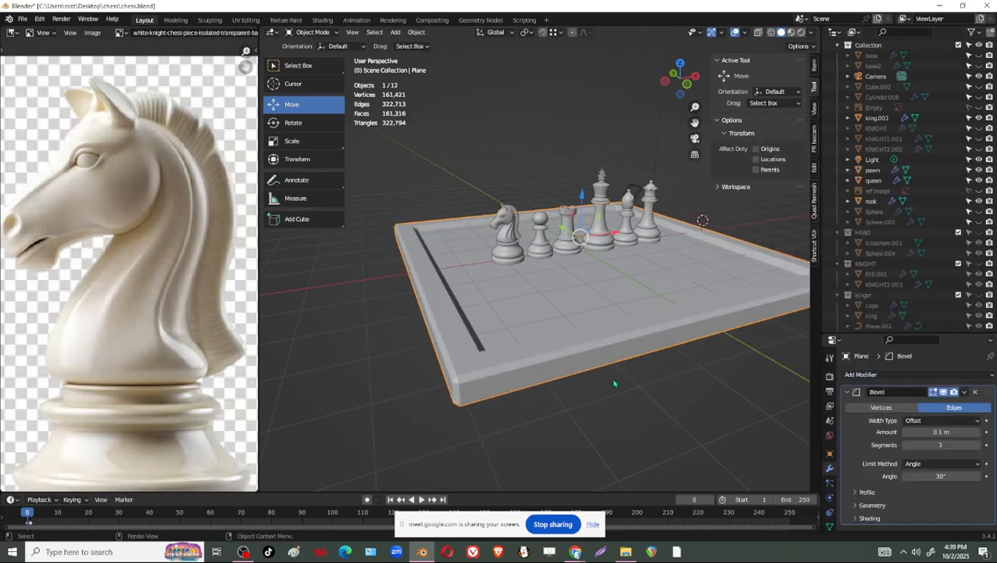
pyautogui.scroll(2, 605, 383)
pyautogui.scroll(2, 615, 395)
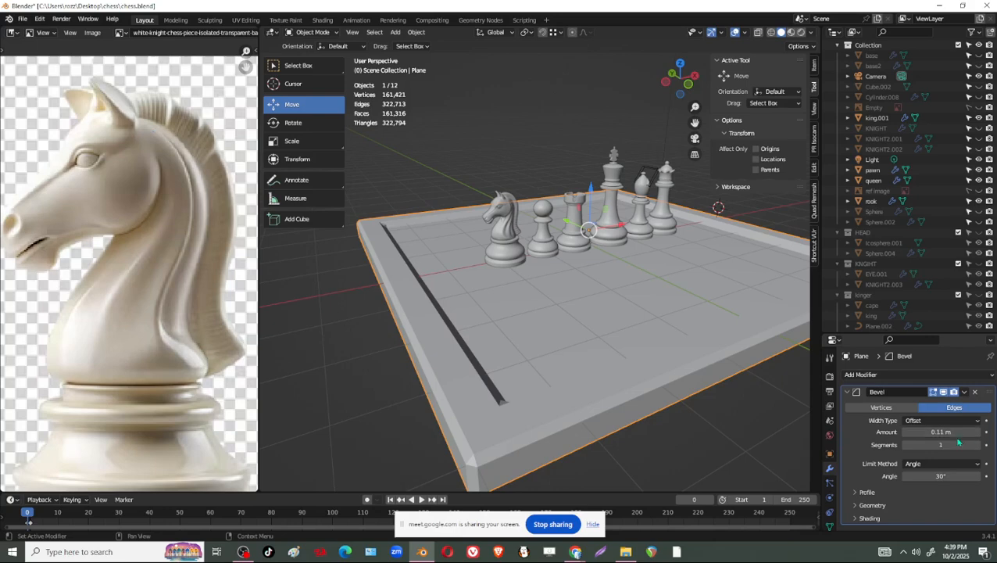
pyautogui.click(978, 445)
pyautogui.click(979, 445)
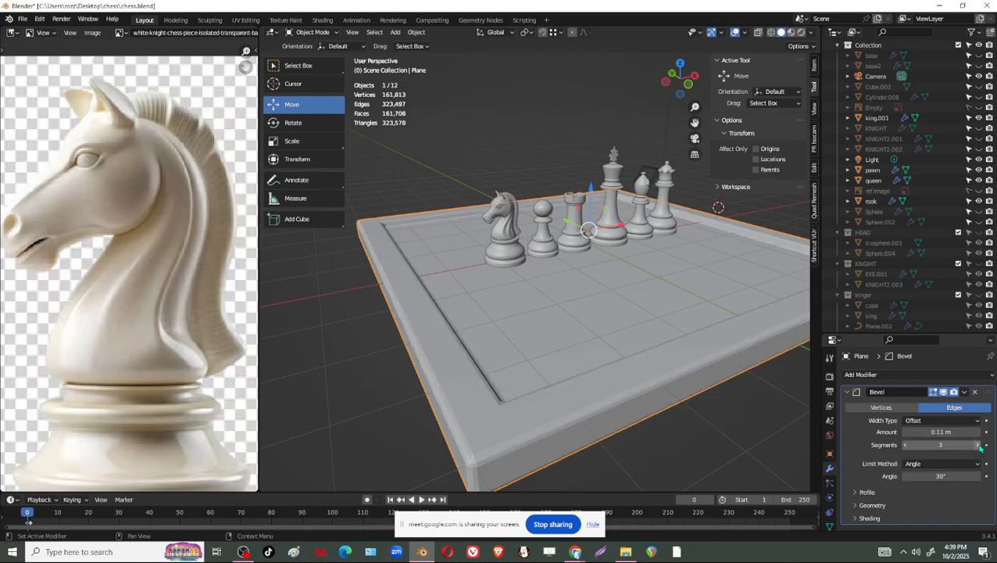
# Reduce the board's bevel amount to 0.03 m
pyautogui.click(979, 432)
pyautogui.click(950, 433)
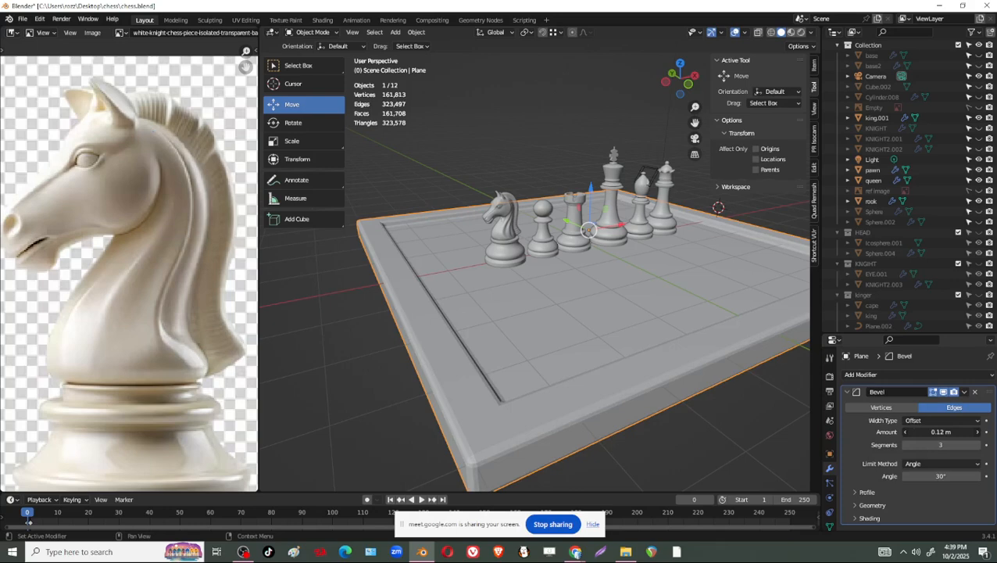
pyautogui.click(886, 442)
pyautogui.click(936, 432)
pyautogui.moveTo(936, 433); pyautogui.dragTo(911, 432)
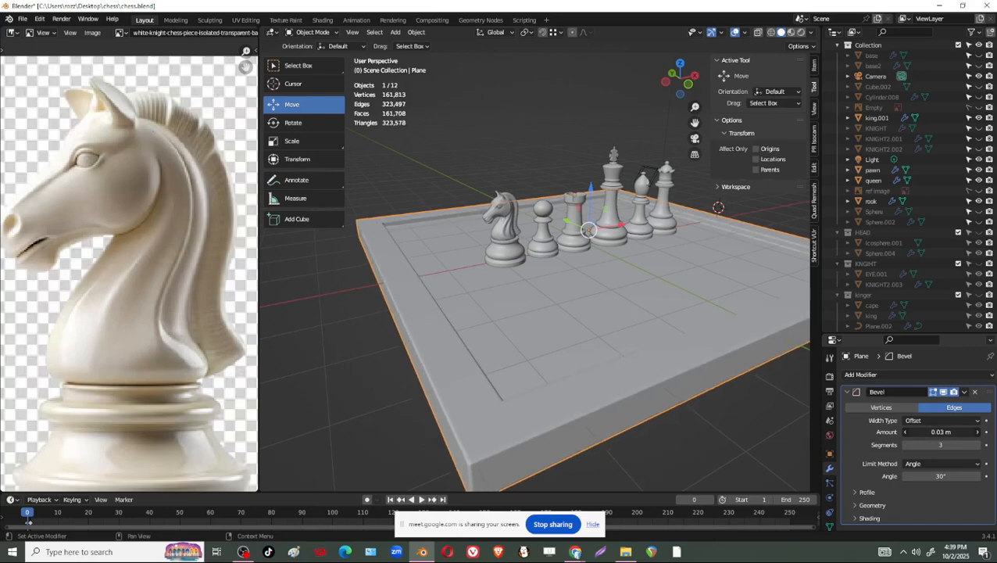
pyautogui.scroll(4, 757, 465)
pyautogui.moveTo(757, 465); pyautogui.dragTo(750, 353, button='middle')
pyautogui.scroll(-3, 491, 345)
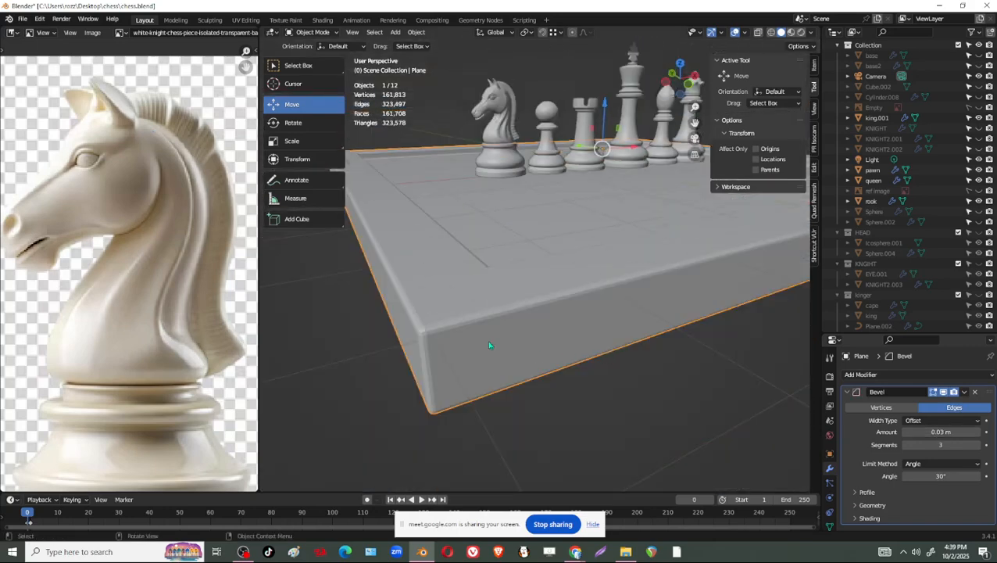
# Apply Shade Auto Smooth to the board
pyautogui.moveTo(490, 345); pyautogui.dragTo(546, 363, button='middle')
pyautogui.rightClick(520, 295)
pyautogui.click(530, 298)
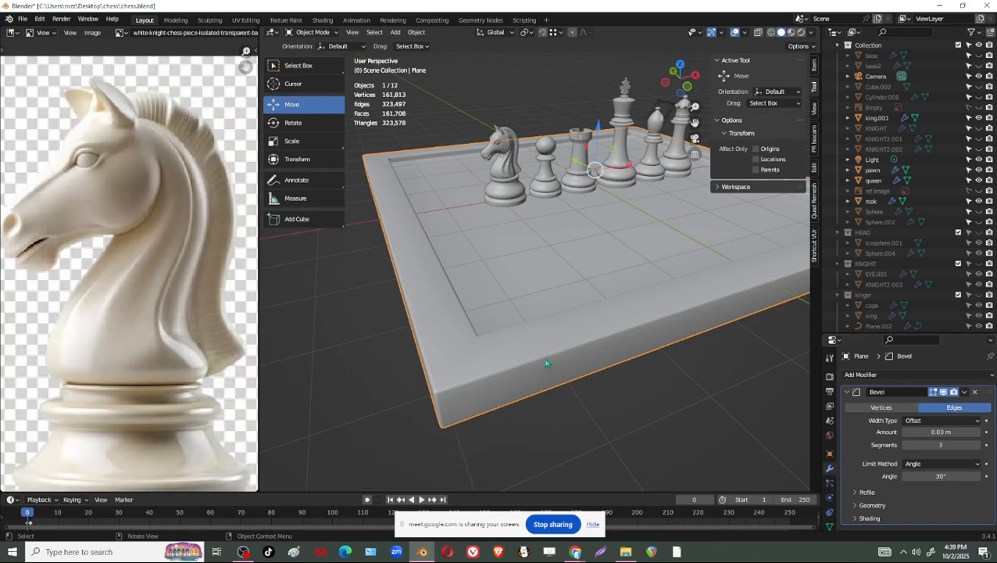
pyautogui.rightClick(517, 341)
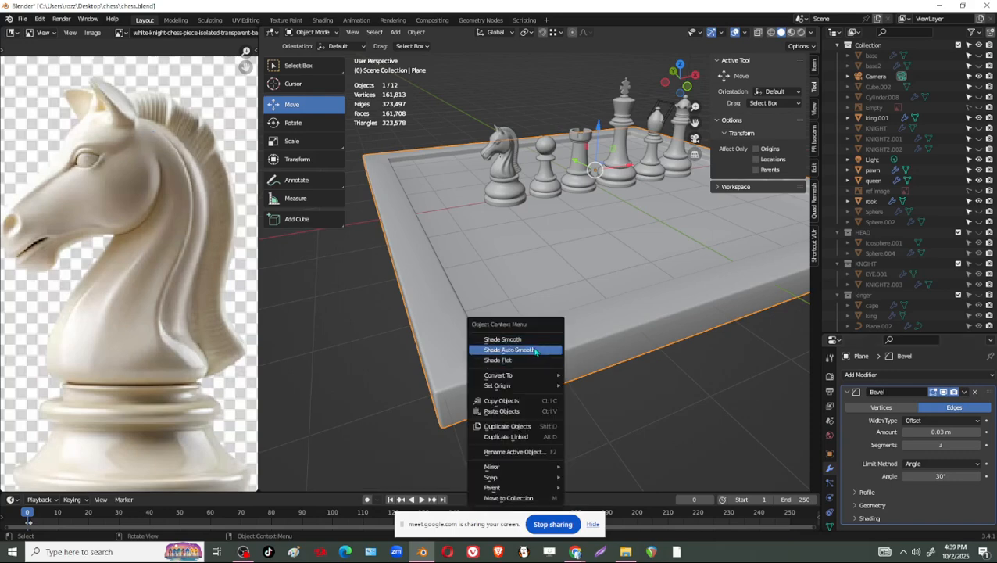
pyautogui.click(535, 351)
pyautogui.moveTo(656, 373); pyautogui.dragTo(546, 314, button='middle')
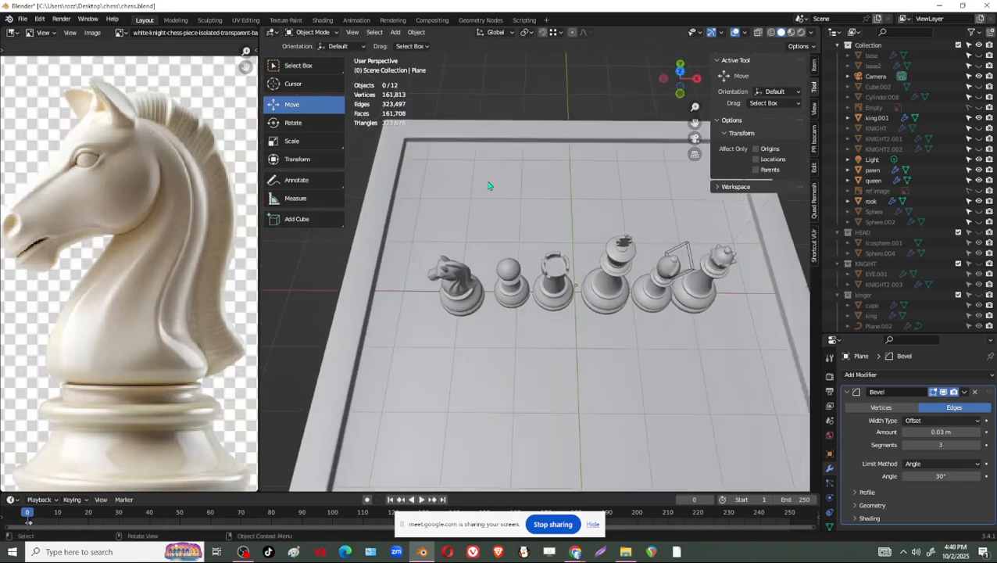
# Enter Edit Mode on the board and hide the floor grid in the viewport overlays
pyautogui.press('Tab')
pyautogui.scroll(-3, 497, 225)
pyautogui.moveTo(499, 243); pyautogui.dragTo(461, 197, button='middle')
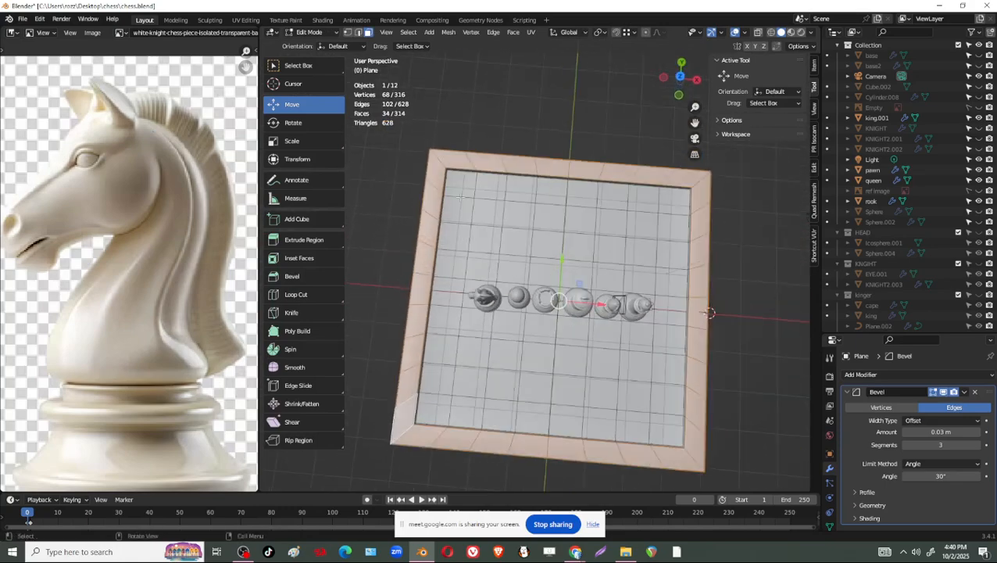
pyautogui.moveTo(576, 372); pyautogui.dragTo(625, 321, button='middle')
pyautogui.scroll(3, 625, 324)
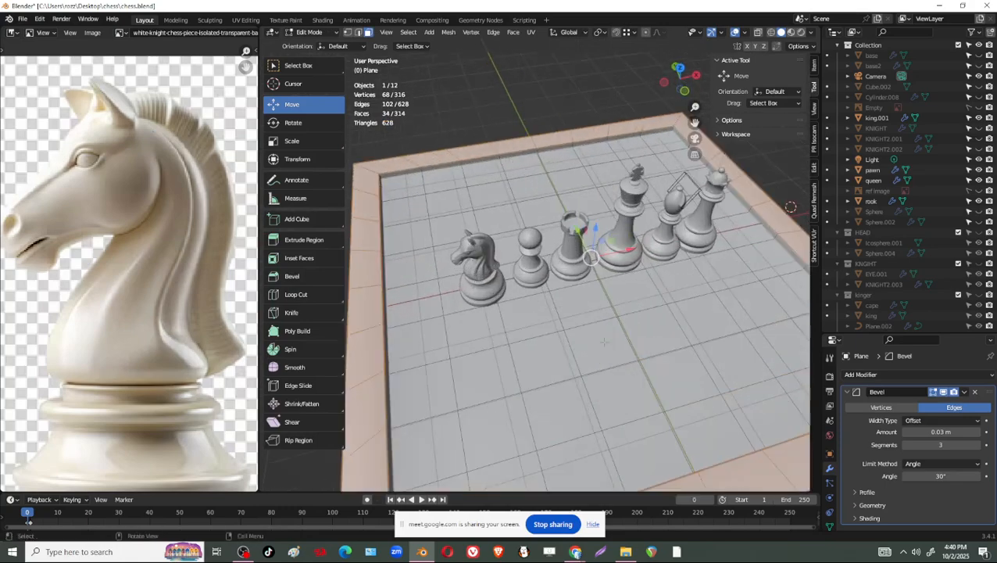
pyautogui.keyDown('shift'); pyautogui.moveTo(648, 359); pyautogui.dragTo(504, 188, button='middle'); pyautogui.keyUp('shift')
pyautogui.scroll(-5, 568, 323)
pyautogui.scroll(3, 584, 304)
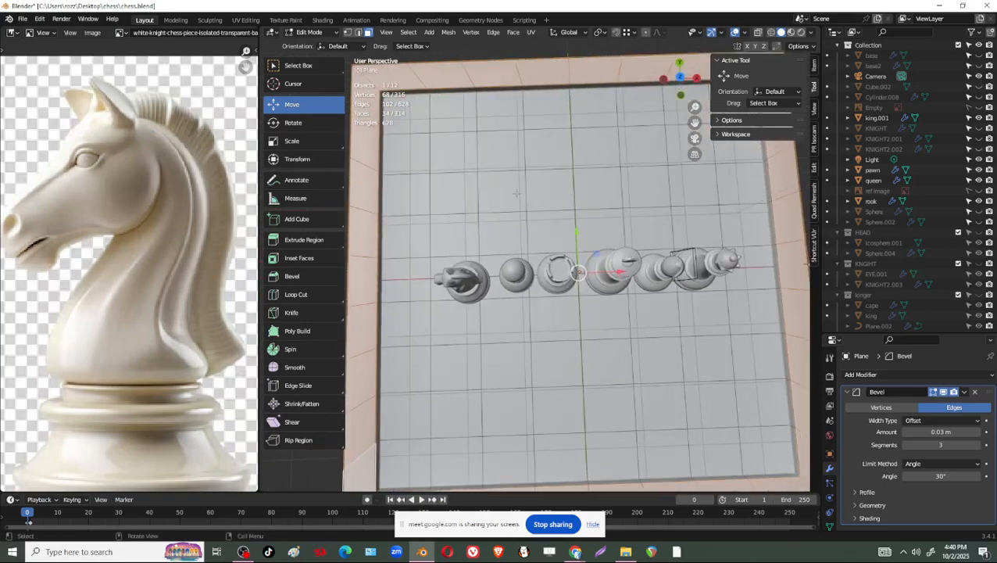
pyautogui.scroll(-3, 515, 193)
pyautogui.click(812, 33)
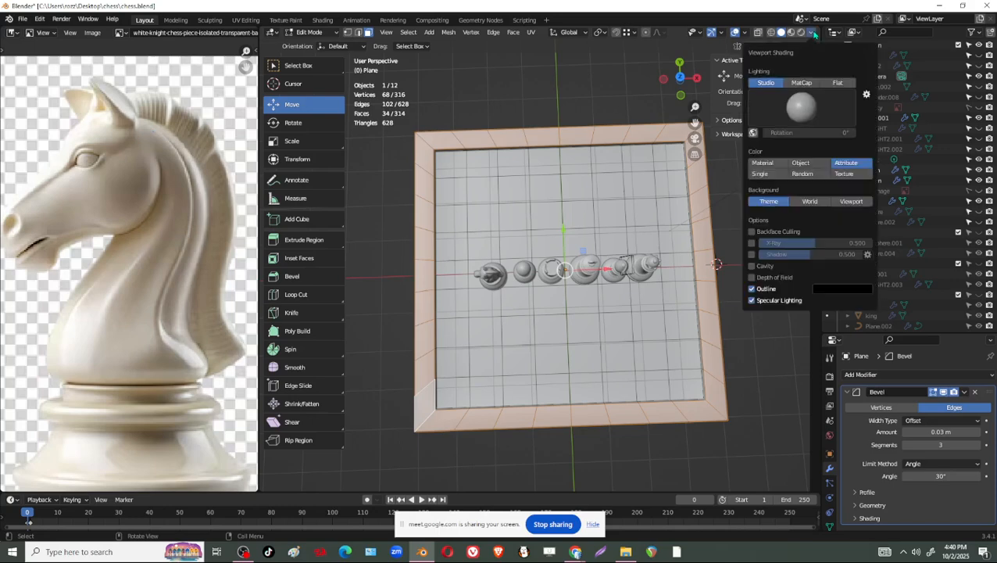
pyautogui.click(747, 32)
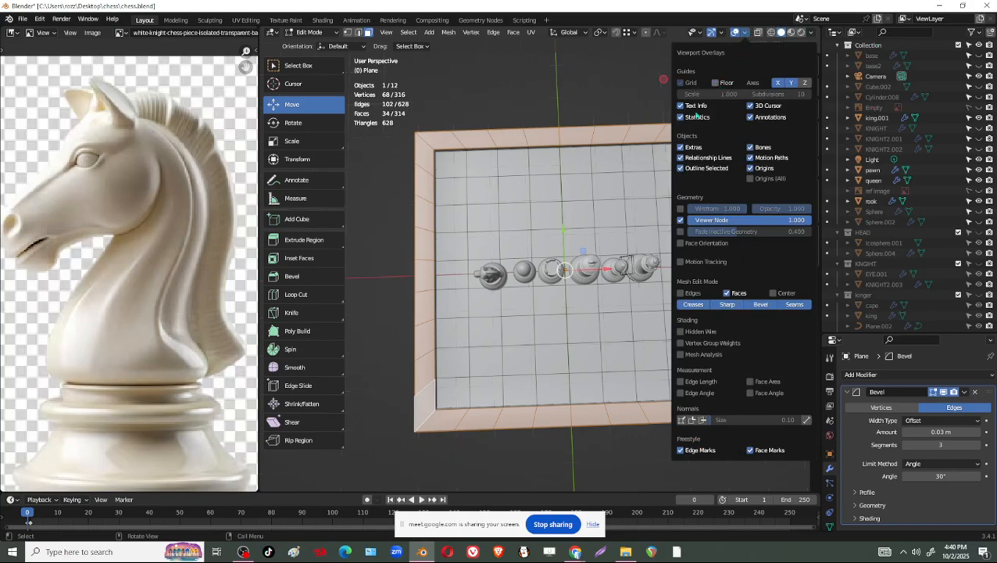
# Select all inner board squares as a region from the -X/-Y corner square to the opposite corner, using the top view
pyautogui.moveTo(634, 404); pyautogui.dragTo(494, 354, button='middle')
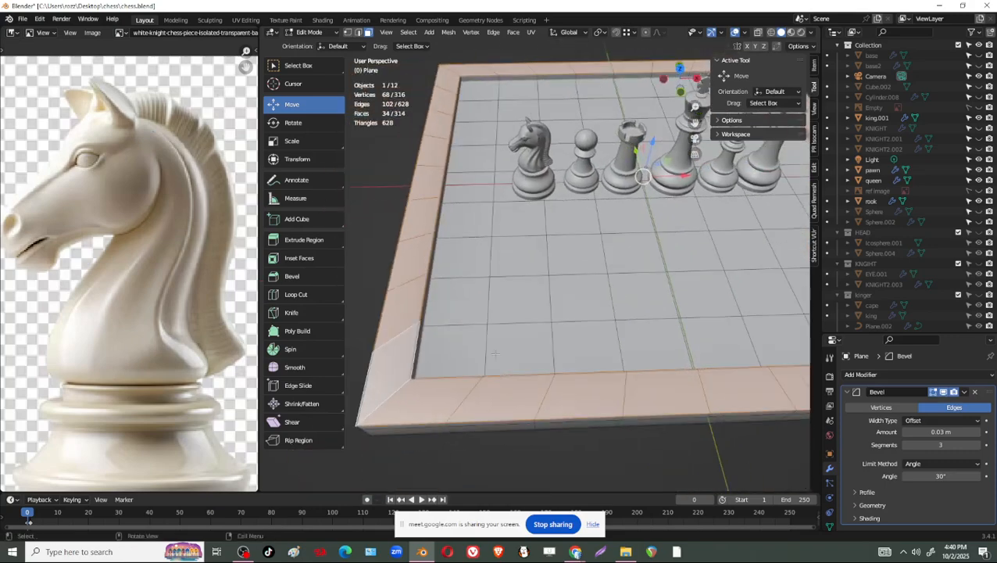
pyautogui.click(461, 352)
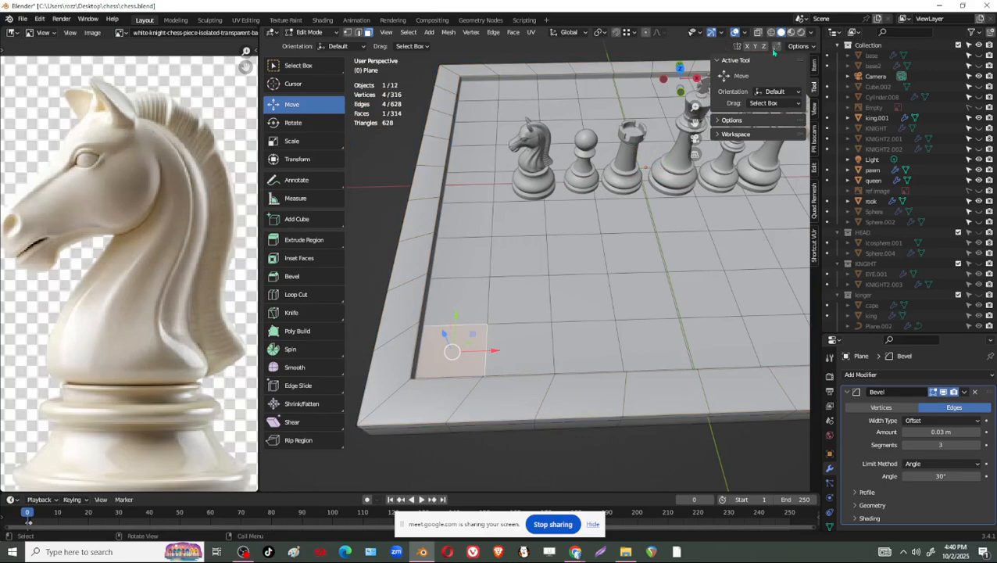
pyautogui.click(680, 68)
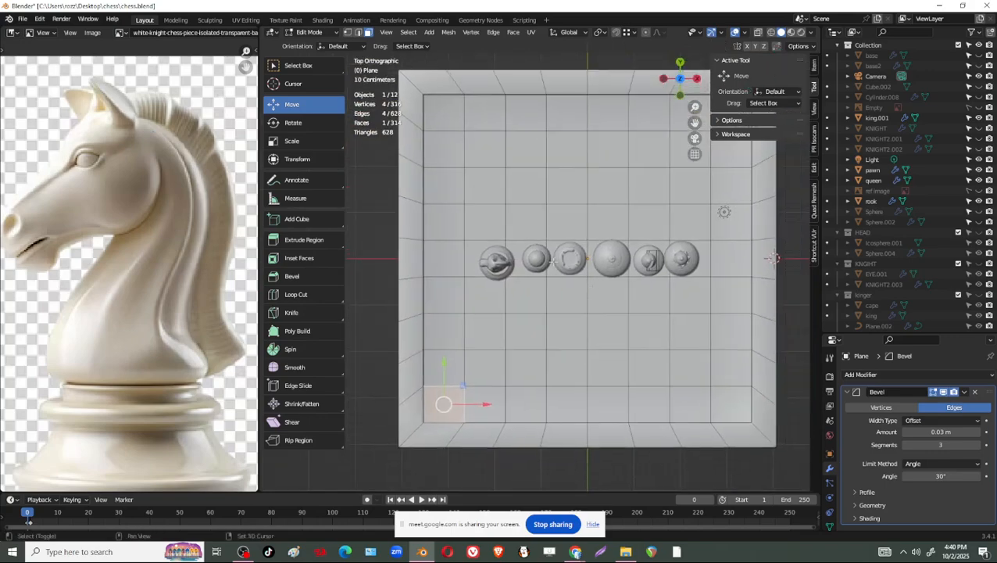
pyautogui.keyDown('ctrl'); pyautogui.keyDown('shift'); pyautogui.click(727, 117); pyautogui.keyUp('shift'); pyautogui.keyUp('ctrl')
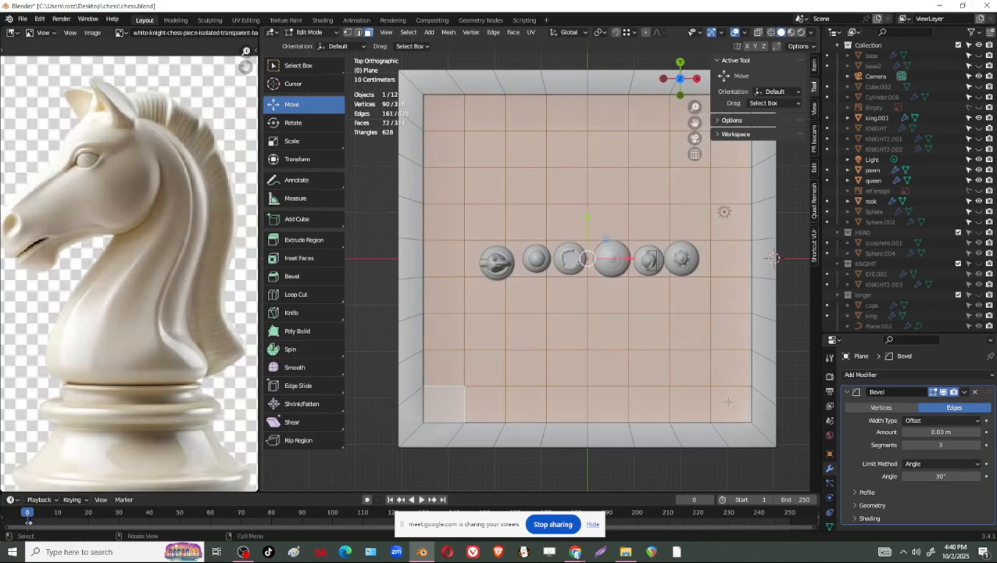
# Set the transform pivot point to Individual Origins for the selected squares
pyautogui.moveTo(727, 401); pyautogui.dragTo(617, 328, button='middle')
pyautogui.scroll(1, 632, 370)
pyautogui.scroll(2, 602, 305)
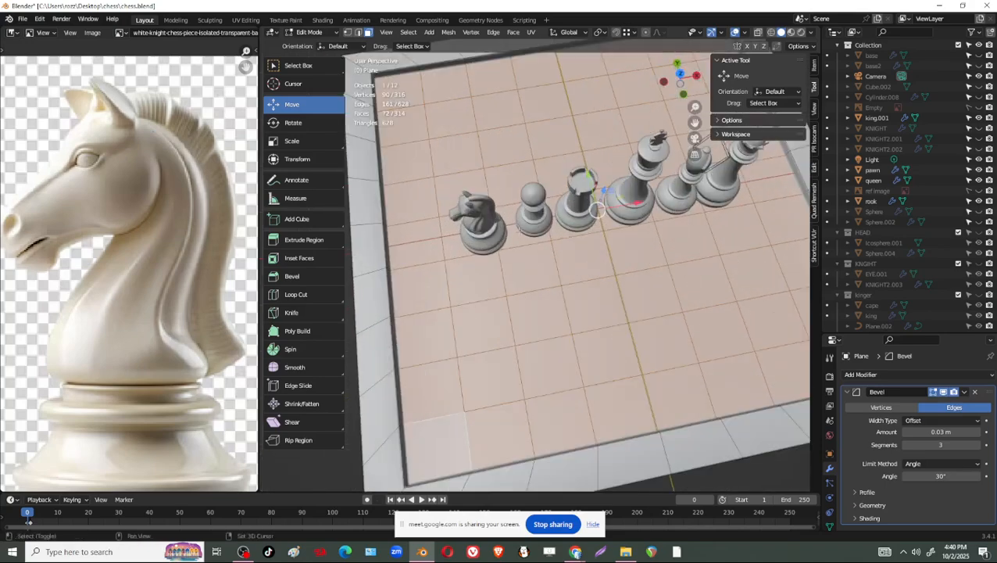
pyautogui.keyDown('shift'); pyautogui.moveTo(539, 199); pyautogui.dragTo(482, 284, button='middle'); pyautogui.keyUp('shift')
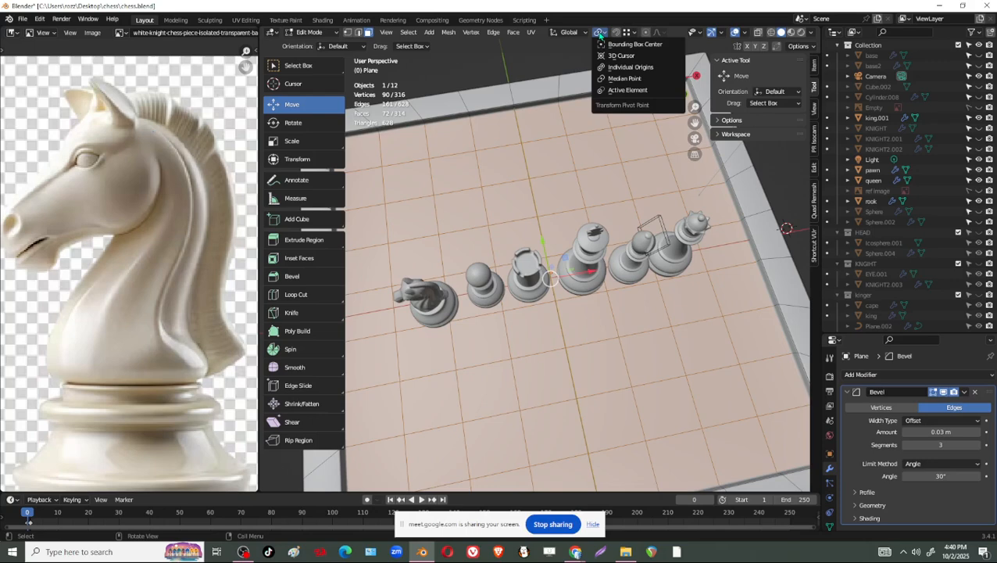
pyautogui.click(637, 68)
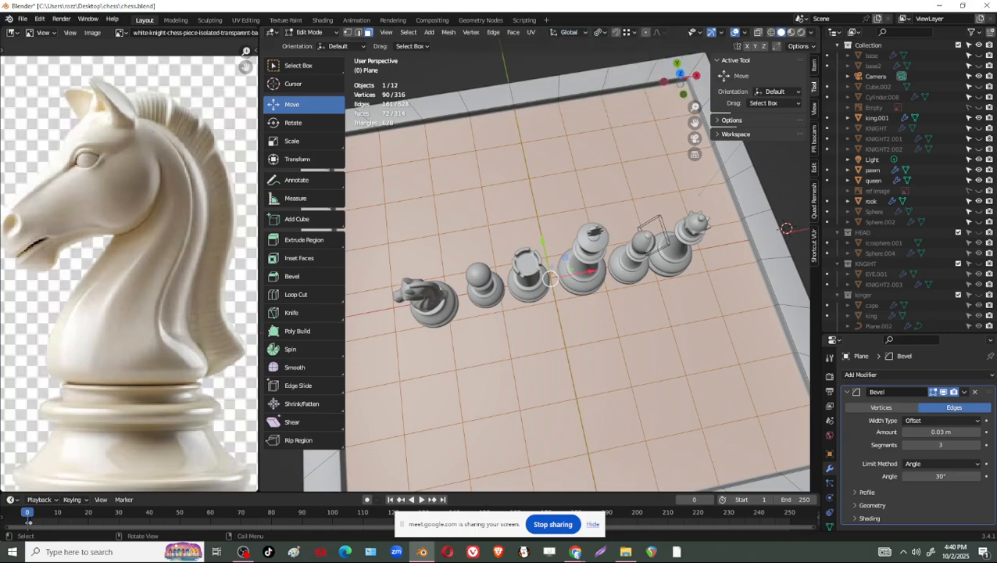
pyautogui.click(577, 553)
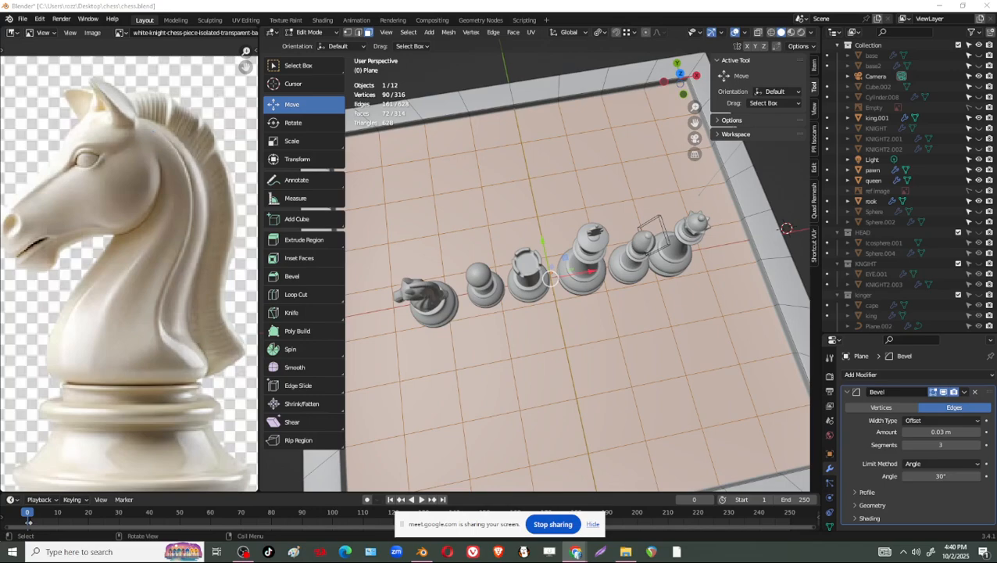
pyautogui.press('super+shift+s')
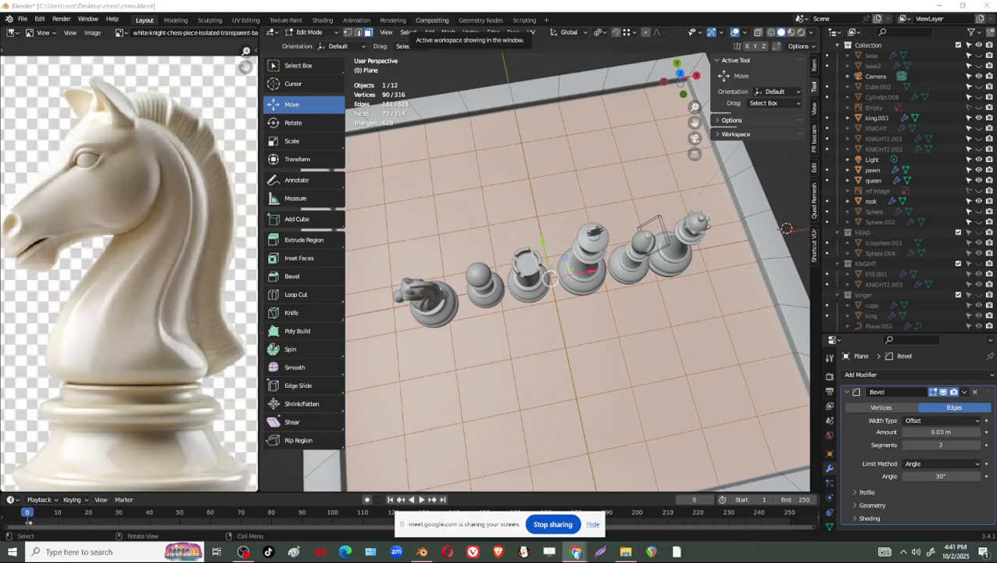
# Choose Individual Origins again as the transform pivot point
pyautogui.scroll(2, 527, 131)
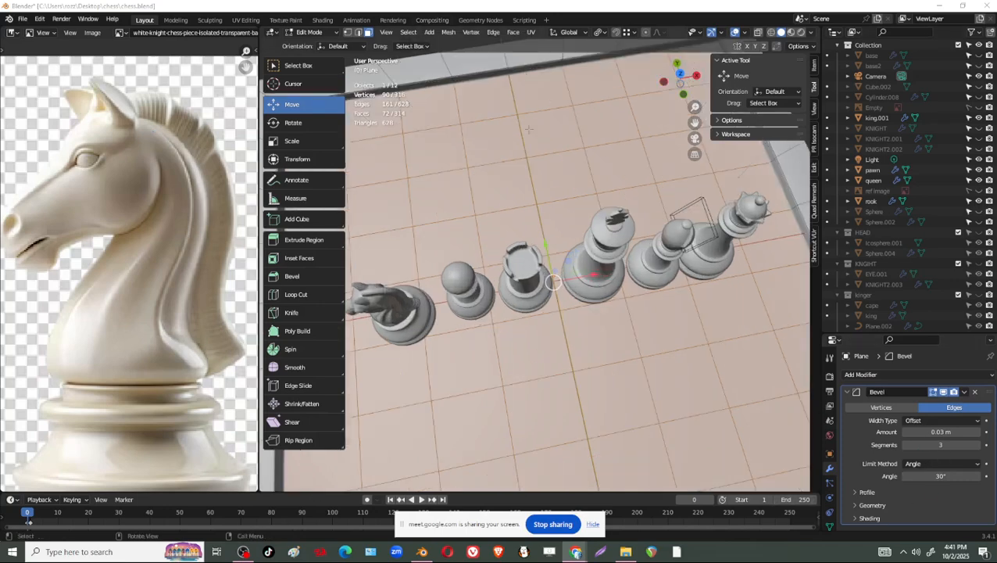
pyautogui.click(599, 34)
pyautogui.click(616, 66)
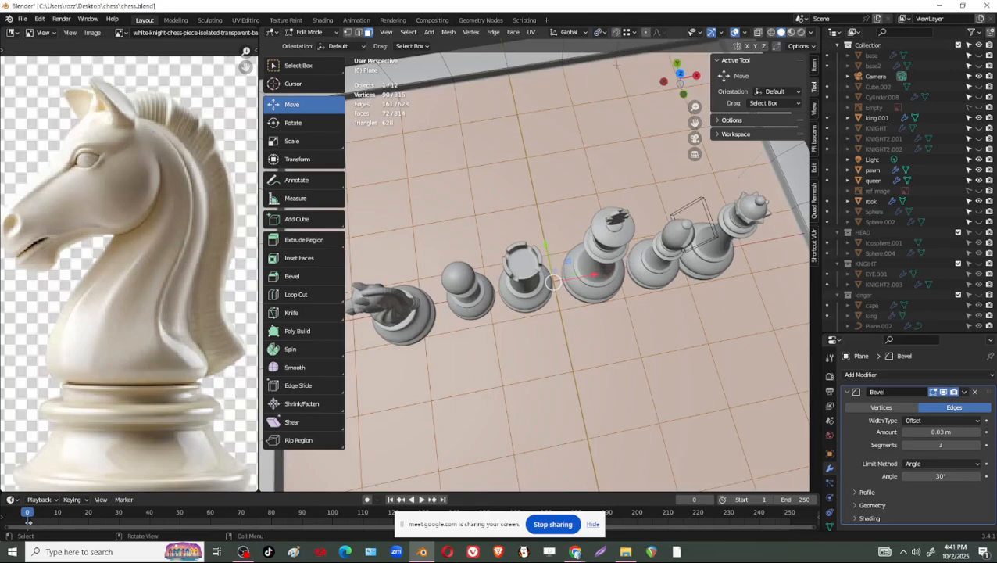
# Extrude the selected board squares as individual faces with an offset of about -0.028 m
pyautogui.rightClick(556, 127)
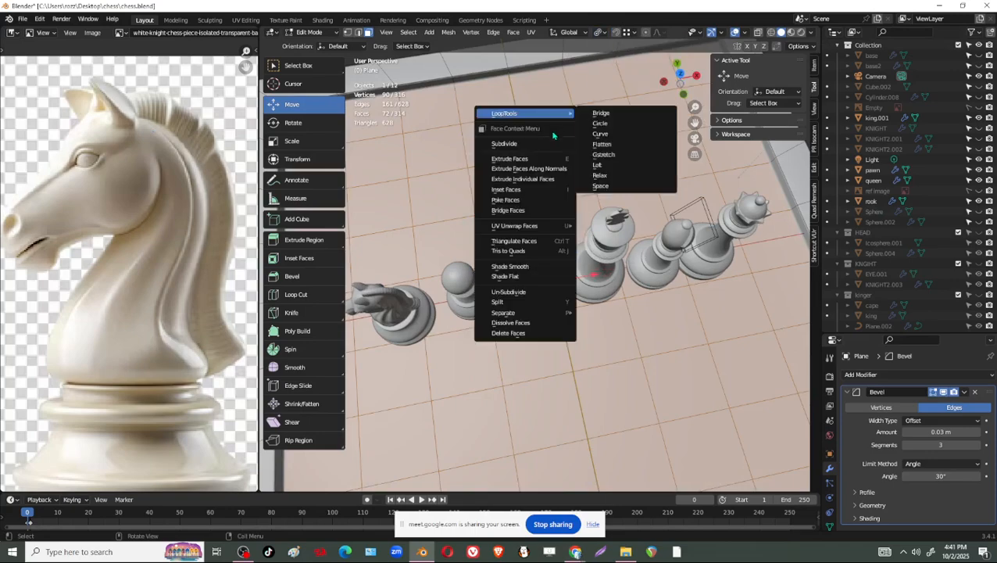
pyautogui.click(552, 181)
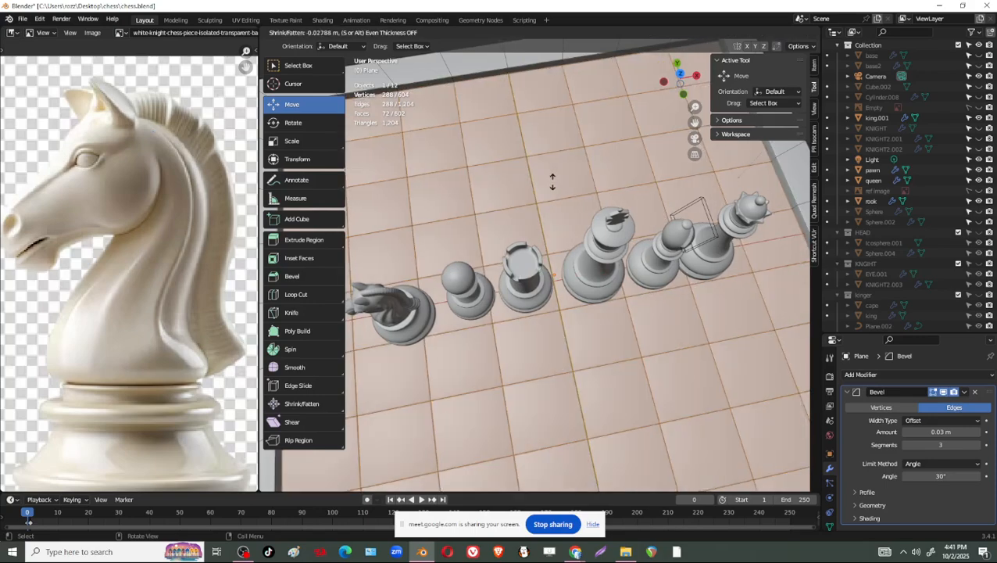
pyautogui.click(551, 181)
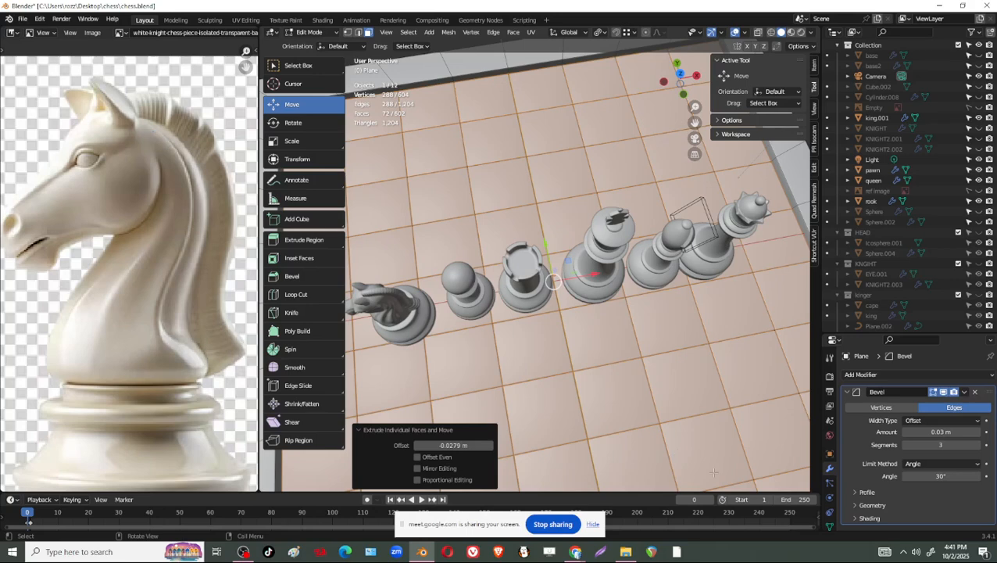
# Scale the extruded squares down to about 0.90 around their individual origins to open gaps between them
pyautogui.press('s')
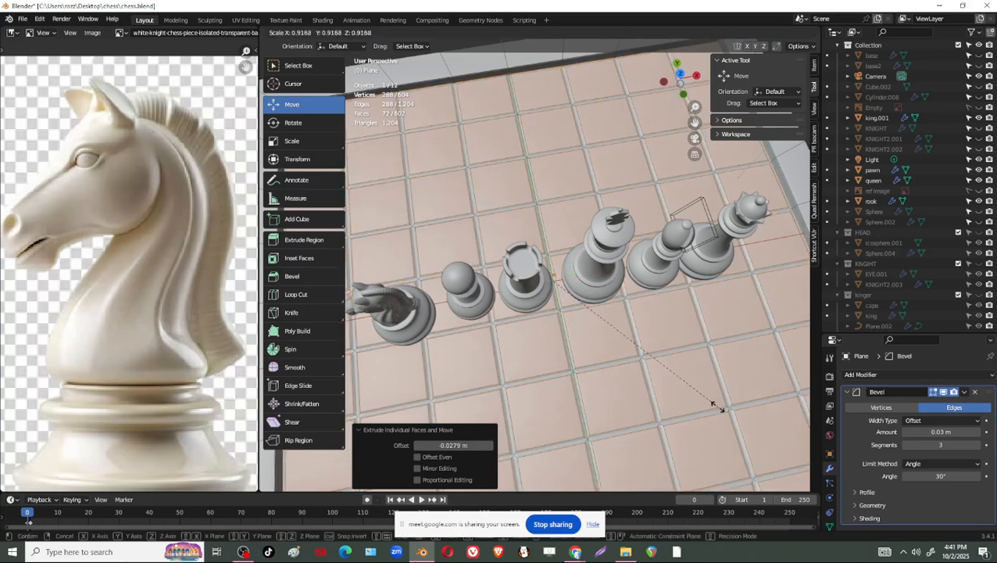
pyautogui.click(714, 403)
pyautogui.moveTo(715, 404); pyautogui.dragTo(650, 303, button='middle')
pyautogui.scroll(2, 649, 302)
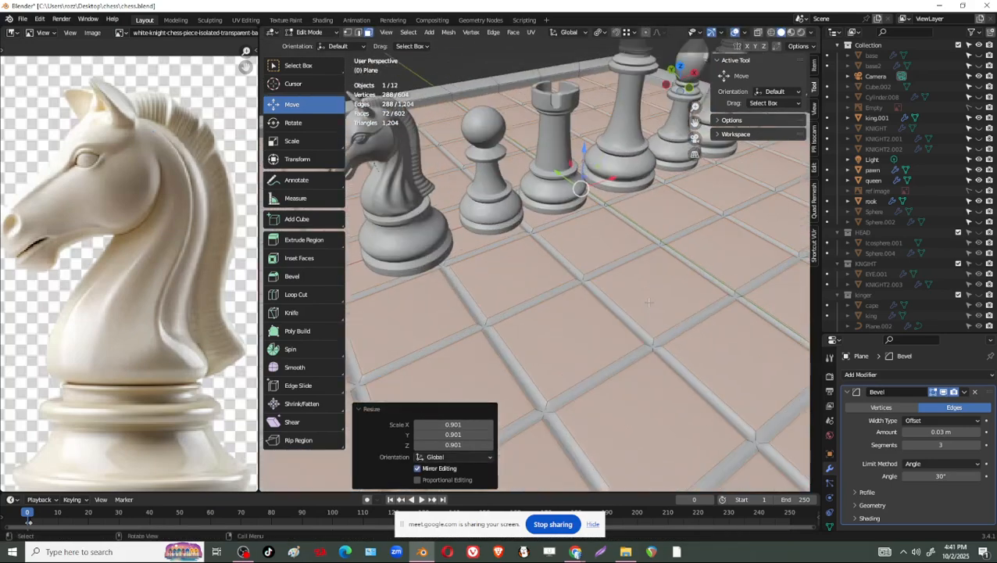
# Narrow the gaps between the squares by scaling them up by about 1.042 and again by about 1.016
pyautogui.press('s')
pyautogui.click(664, 344)
pyautogui.moveTo(663, 344); pyautogui.dragTo(578, 313, button='middle')
pyautogui.scroll(3, 563, 306)
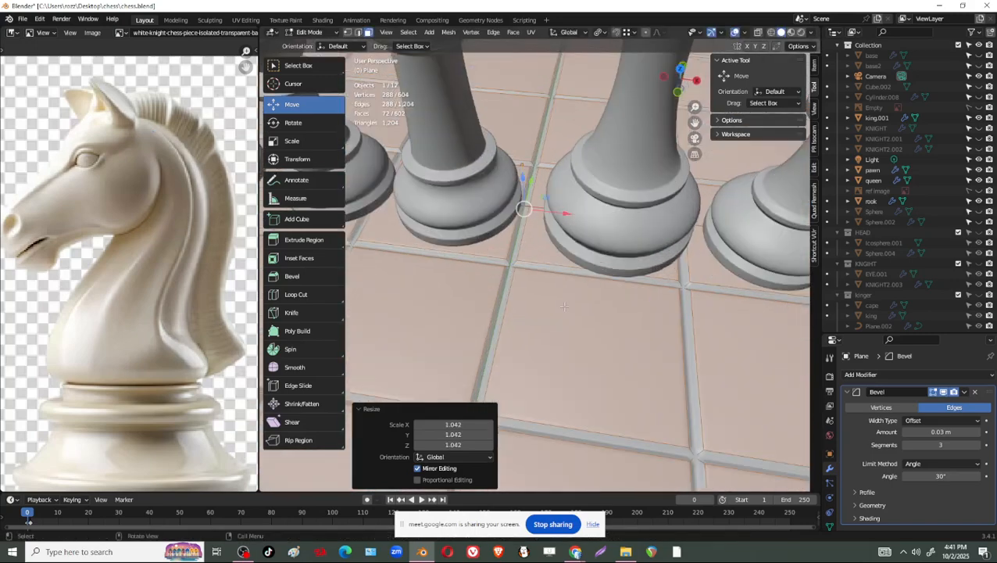
pyautogui.press('s')
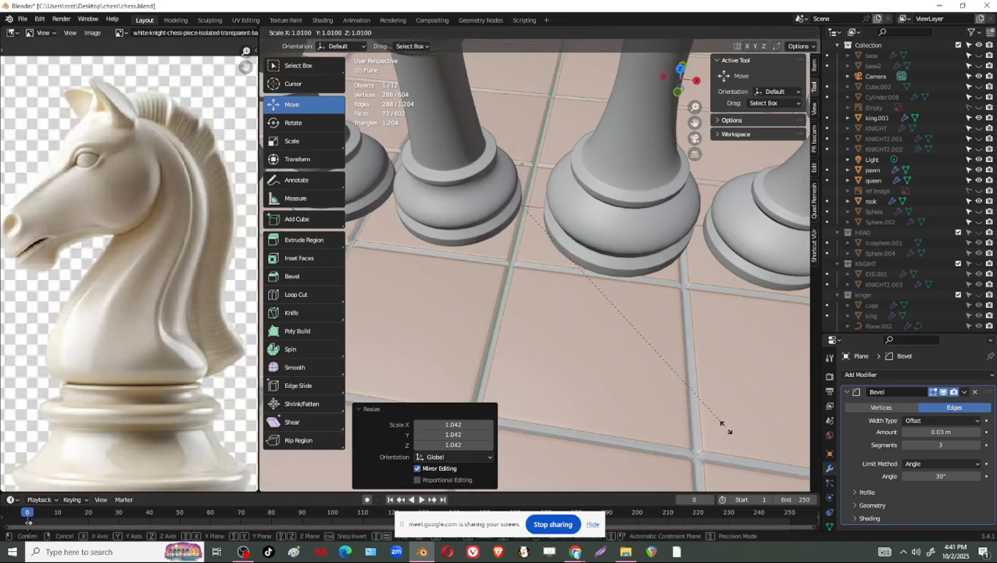
pyautogui.click(725, 426)
pyautogui.scroll(-2, 610, 328)
pyautogui.moveTo(577, 302); pyautogui.dragTo(617, 322, button='middle')
pyautogui.scroll(-1, 582, 310)
pyautogui.scroll(-1, 582, 311)
pyautogui.moveTo(641, 361); pyautogui.dragTo(644, 348, button='middle')
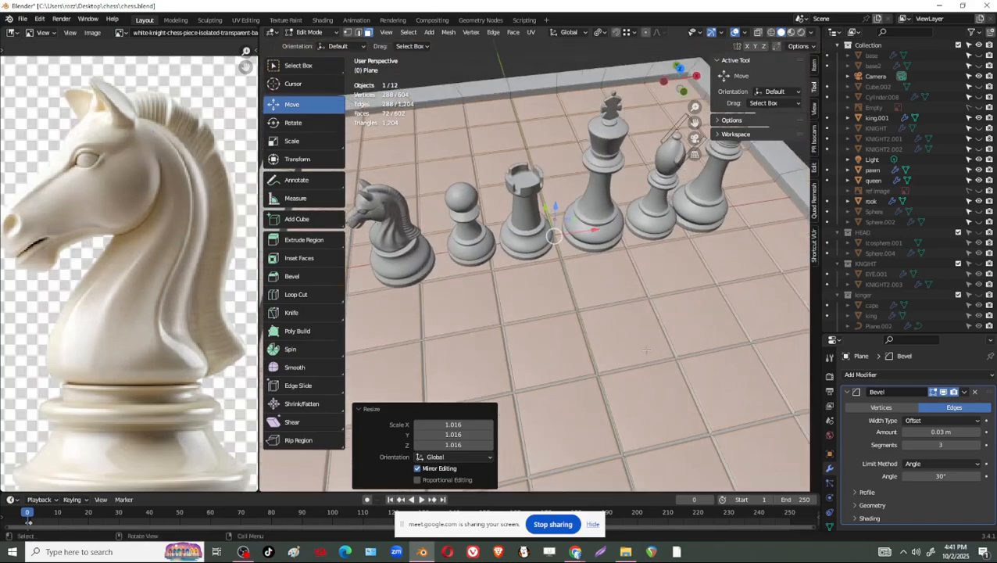
# Scale the squares down slightly to about 0.995, return to Object Mode and deselect the board
pyautogui.press('s')
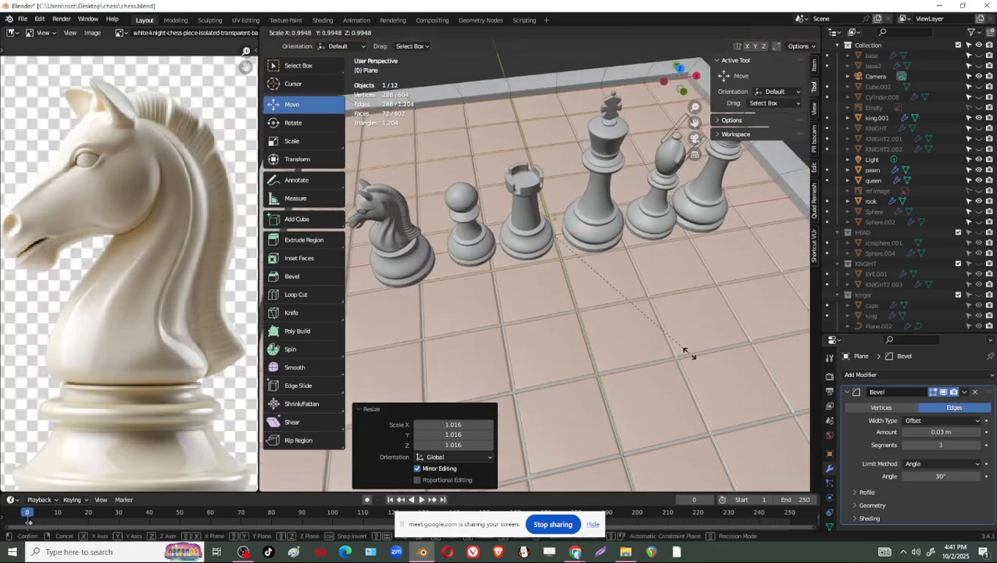
pyautogui.click(687, 348)
pyautogui.scroll(-5, 688, 349)
pyautogui.moveTo(687, 349); pyautogui.dragTo(635, 329, button='middle')
pyautogui.press('Tab')
pyautogui.scroll(-2, 654, 389)
pyautogui.click(655, 389)
# Select the board, enter Edit Mode again and clear the face selection
pyautogui.scroll(4, 596, 333)
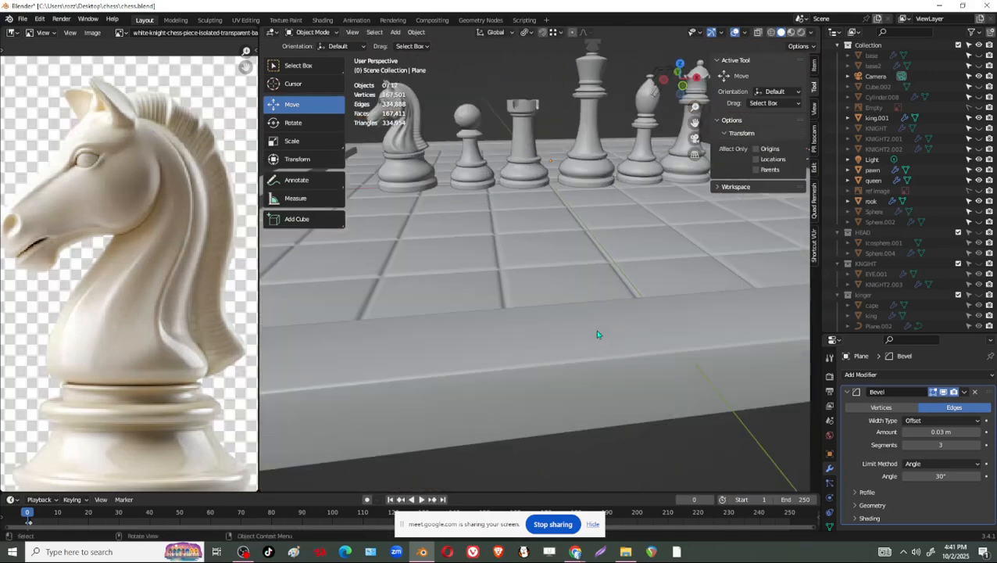
pyautogui.scroll(2, 599, 345)
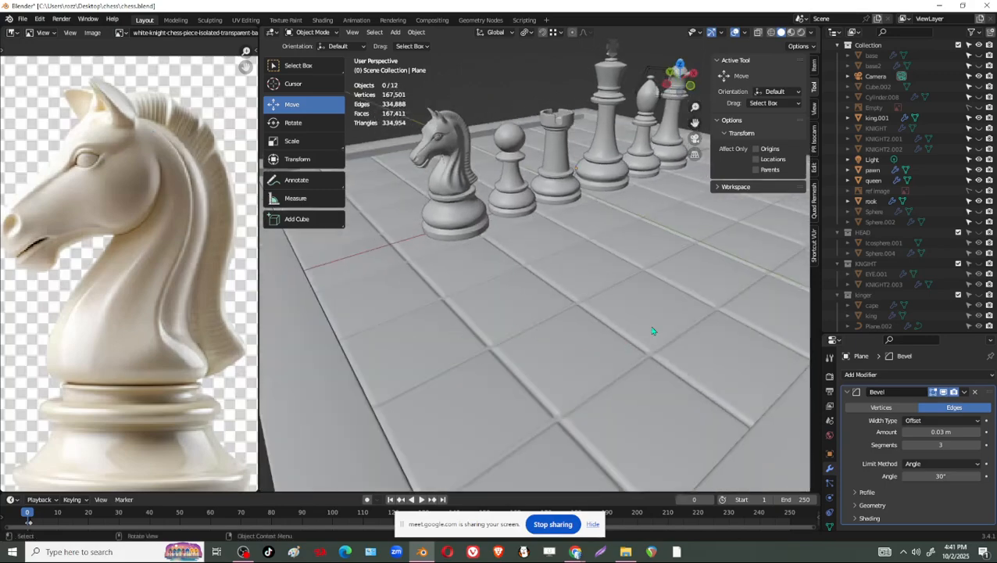
pyautogui.scroll(-3, 652, 331)
pyautogui.moveTo(652, 331); pyautogui.dragTo(597, 367, button='middle')
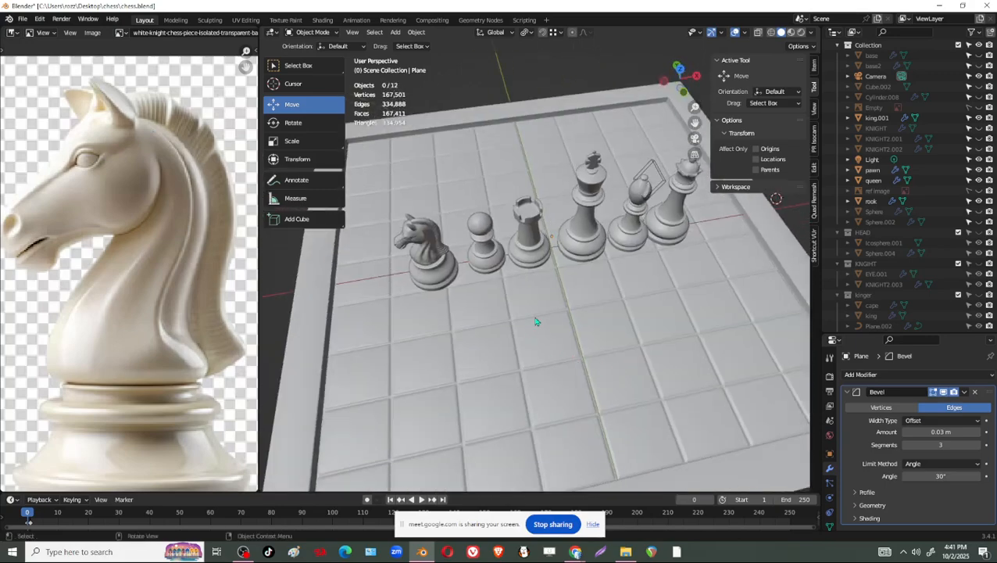
pyautogui.moveTo(535, 321); pyautogui.dragTo(534, 357, button='middle')
pyautogui.click(534, 357)
pyautogui.press('Tab')
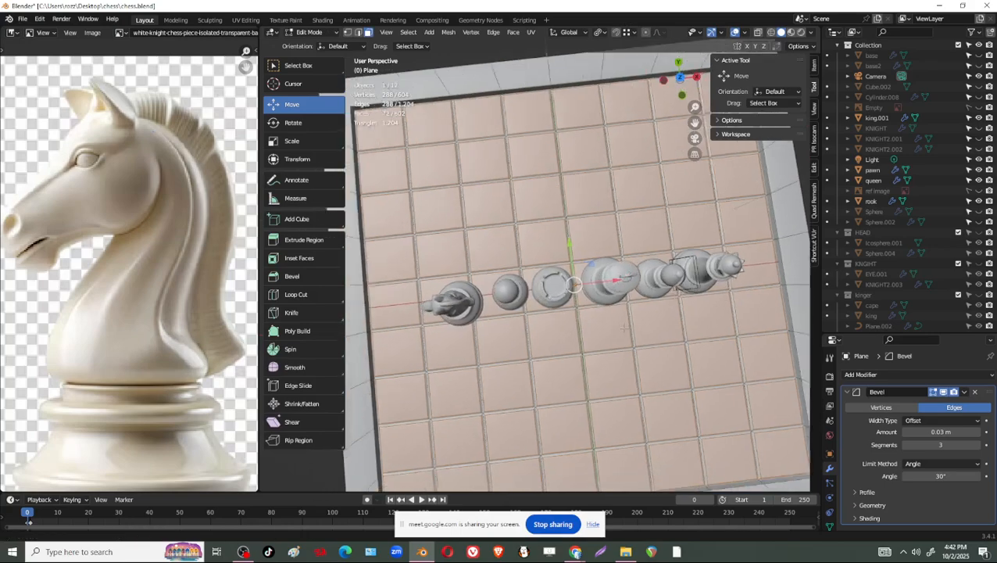
pyautogui.keyDown('shift'); pyautogui.moveTo(624, 328); pyautogui.dragTo(647, 301, button='middle'); pyautogui.keyUp('shift')
pyautogui.scroll(-1, 647, 301)
pyautogui.click(378, 307)
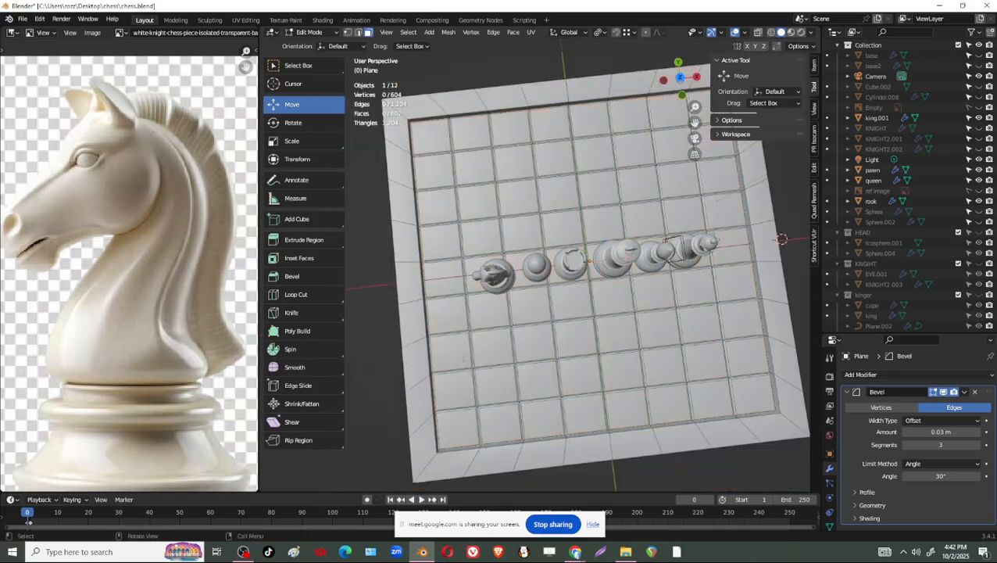
# Turn off the viewport display of the board's Bevel modifier
pyautogui.scroll(5, 463, 358)
pyautogui.moveTo(527, 322); pyautogui.dragTo(539, 305, button='middle')
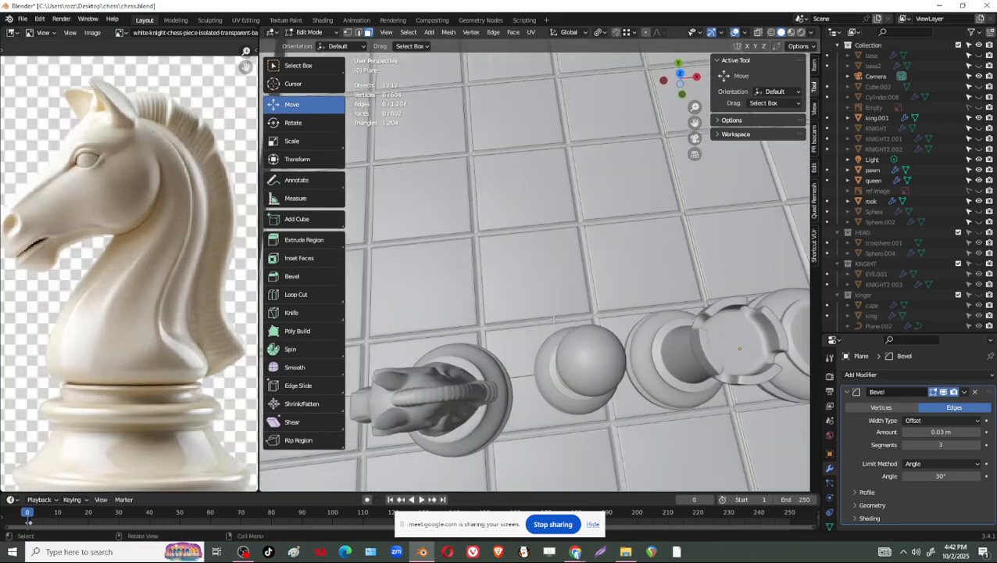
pyautogui.click(945, 393)
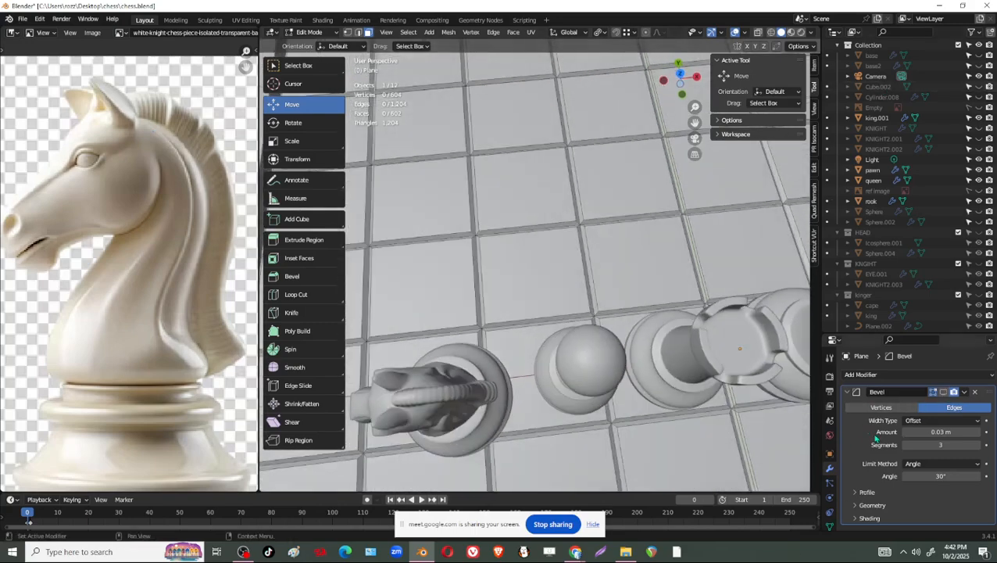
# Examine the board's squares, gaps and rim from above and at an angle without the bevel
pyautogui.scroll(-2, 665, 380)
pyautogui.moveTo(664, 379)
pyautogui.mouseDown(button='middle')
pyautogui.moveTo(655, 395)
pyautogui.moveTo(697, 332)
pyautogui.moveTo(536, 357)
pyautogui.moveTo(534, 334)
pyautogui.moveTo(605, 345)
pyautogui.moveTo(701, 312)
pyautogui.moveTo(681, 385)
pyautogui.mouseUp(button='middle')
pyautogui.scroll(-4, 598, 336)
pyautogui.moveTo(598, 332); pyautogui.dragTo(590, 355, button='middle')
pyautogui.scroll(4, 590, 355)
pyautogui.scroll(-4, 590, 355)
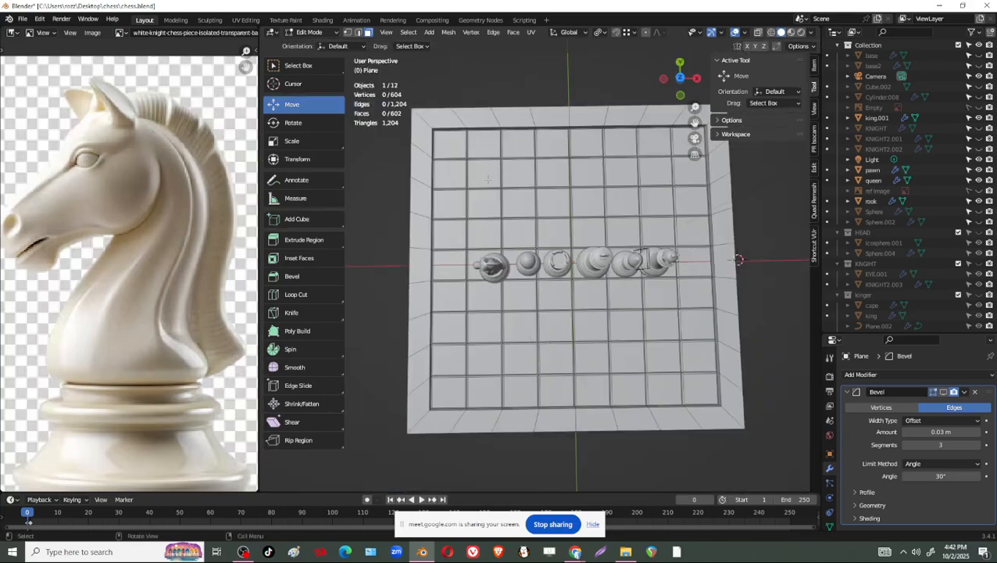
pyautogui.moveTo(627, 361)
pyautogui.mouseDown(button='middle')
pyautogui.moveTo(637, 314)
pyautogui.moveTo(606, 271)
pyautogui.moveTo(579, 297)
pyautogui.moveTo(617, 312)
pyautogui.moveTo(696, 317)
pyautogui.mouseUp(button='middle')
pyautogui.scroll(1, 595, 311)
pyautogui.scroll(4, 602, 270)
pyautogui.scroll(-4, 556, 266)
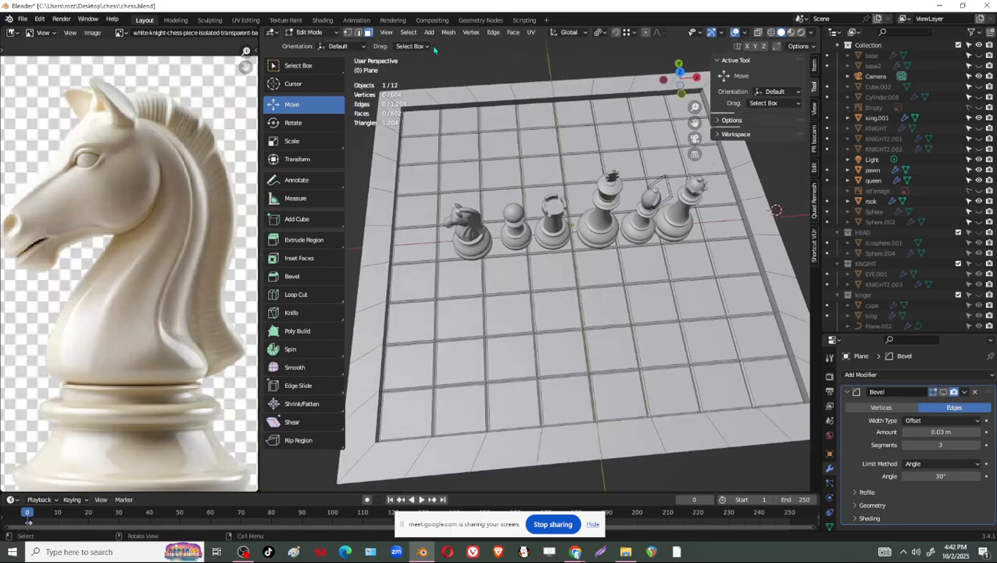
# Switch to the Shading workspace and create a new material for the board
pyautogui.click(323, 21)
pyautogui.scroll(2, 500, 226)
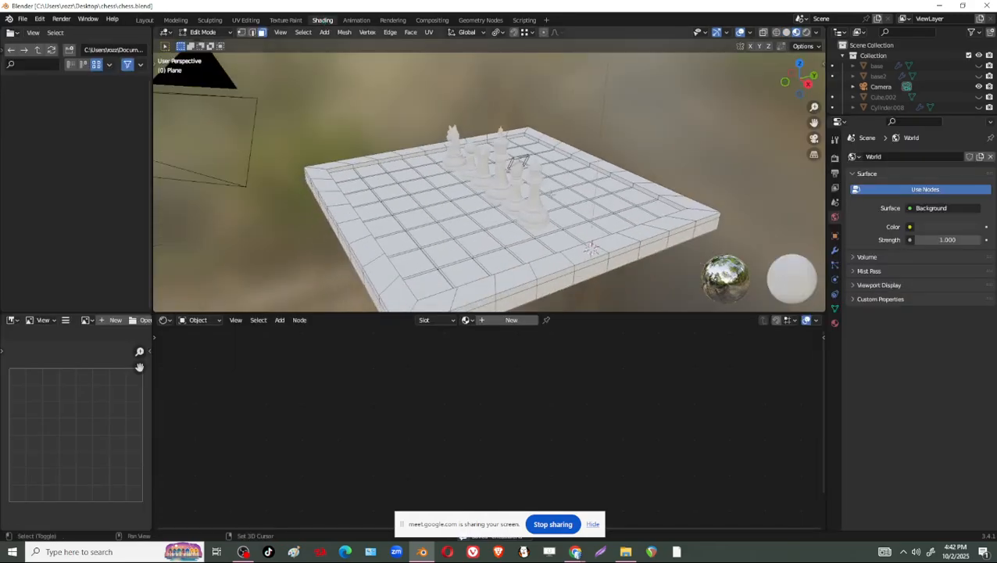
pyautogui.moveTo(500, 226); pyautogui.dragTo(594, 225, button='middle')
pyautogui.scroll(1, 594, 224)
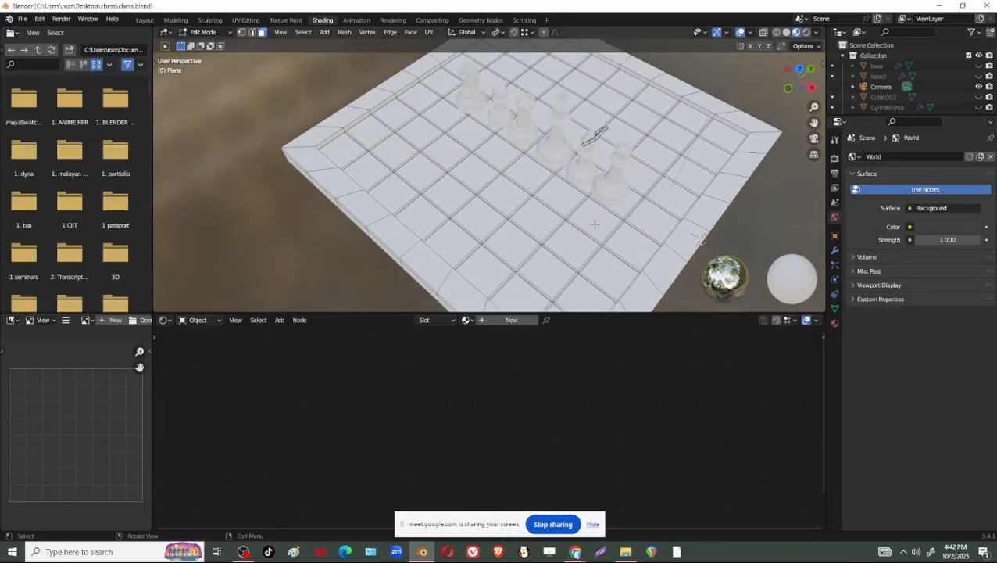
pyautogui.click(835, 322)
pyautogui.moveTo(626, 212); pyautogui.dragTo(688, 230, button='middle')
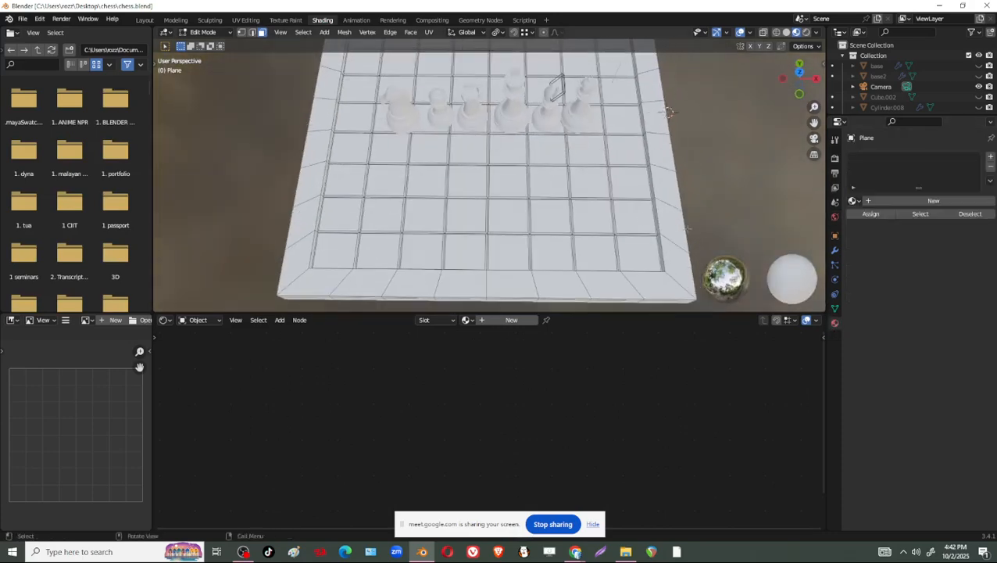
pyautogui.click(932, 200)
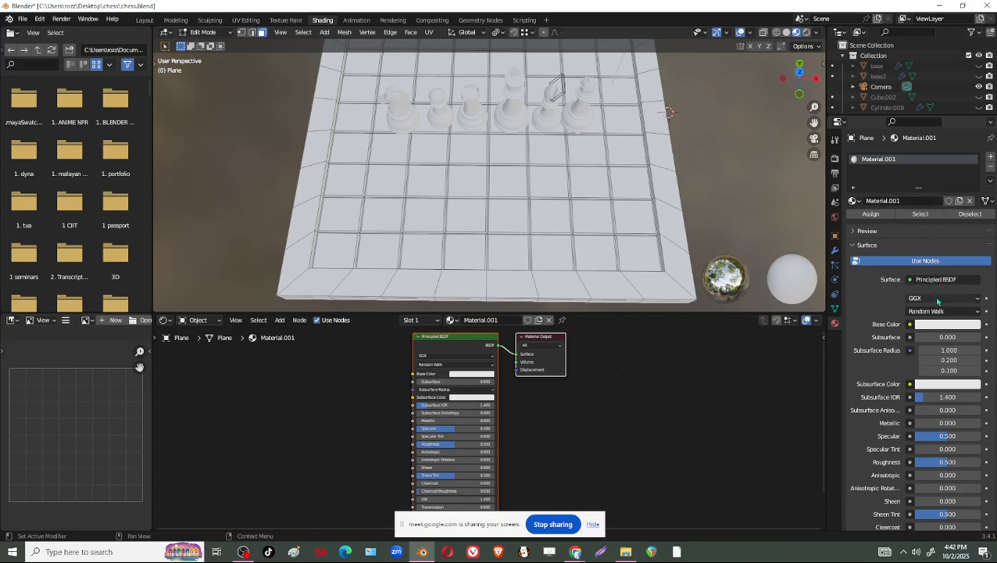
# Set the board material's base color to a very dark, saturated brown
pyautogui.click(949, 325)
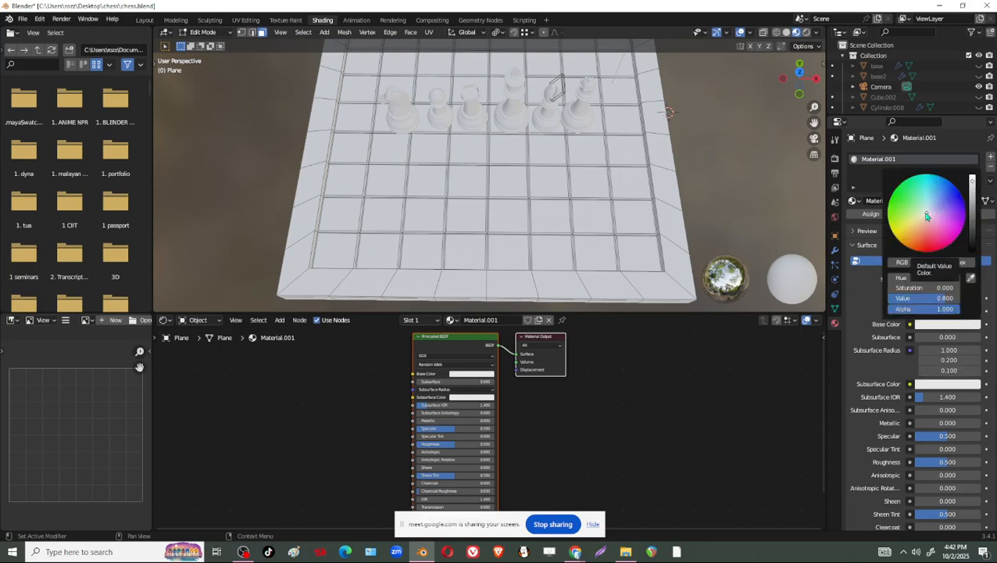
pyautogui.click(909, 230)
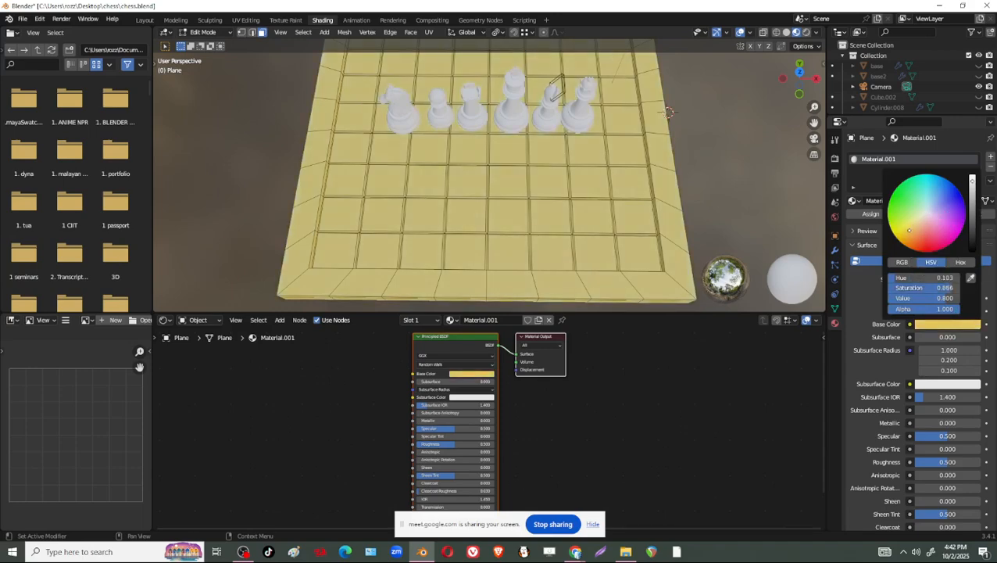
pyautogui.moveTo(909, 230); pyautogui.dragTo(898, 240)
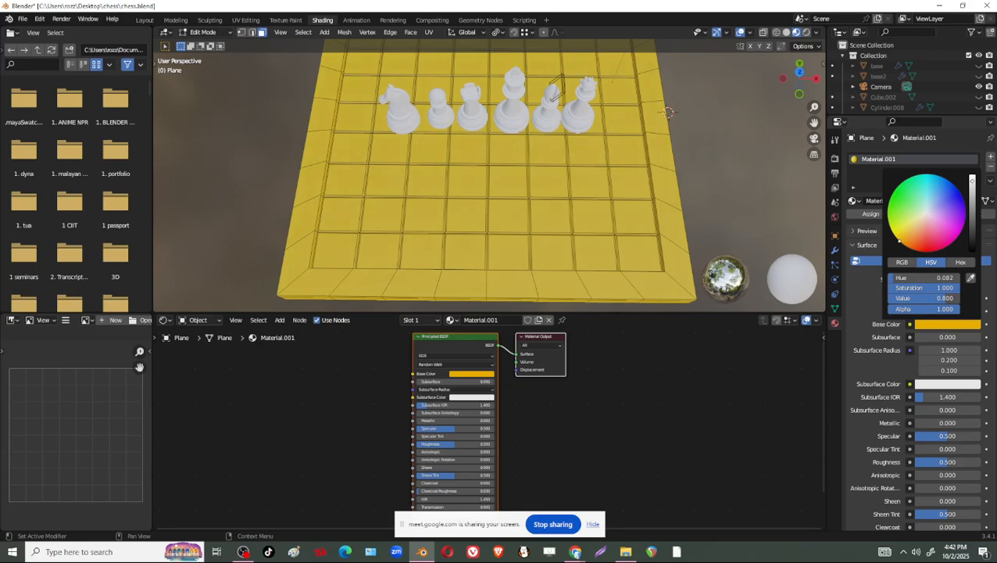
pyautogui.moveTo(972, 190); pyautogui.dragTo(972, 231)
pyautogui.click(901, 236)
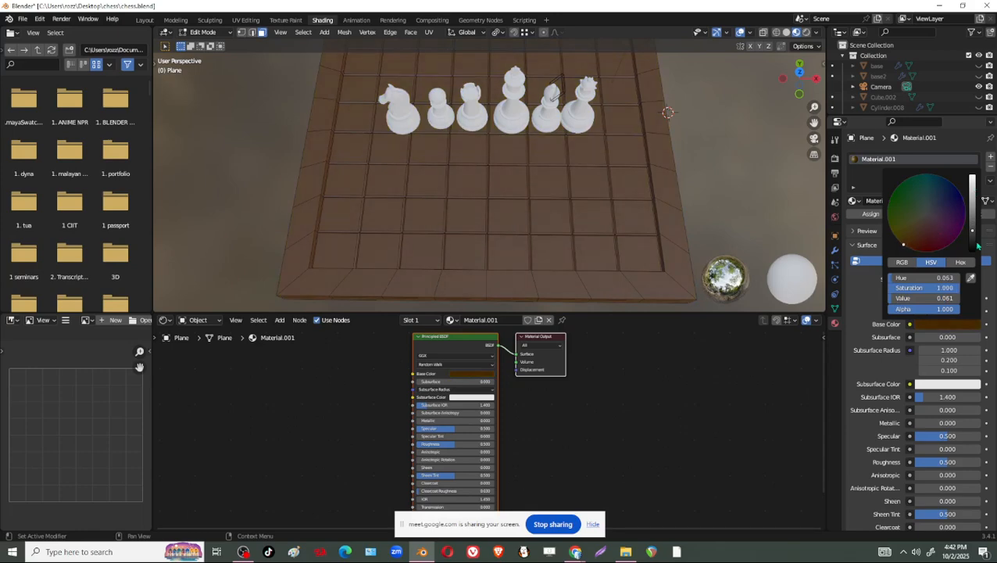
pyautogui.moveTo(972, 231); pyautogui.dragTo(973, 232)
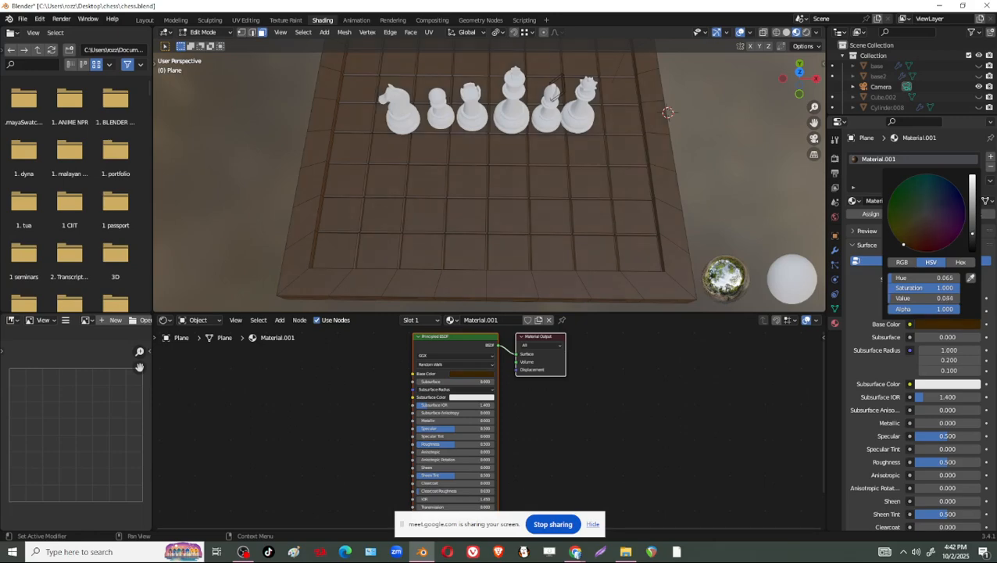
pyautogui.moveTo(901, 241); pyautogui.dragTo(909, 243)
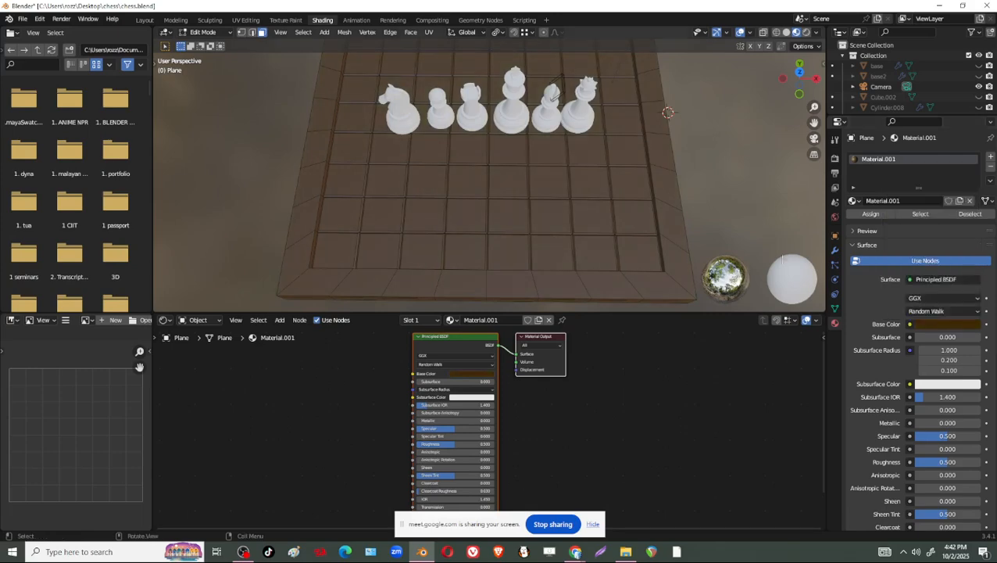
# Lower the board material's roughness to about 0.146
pyautogui.scroll(2, 697, 236)
pyautogui.moveTo(709, 226)
pyautogui.mouseDown(button='middle')
pyautogui.moveTo(725, 266)
pyautogui.moveTo(727, 231)
pyautogui.mouseUp(button='middle')
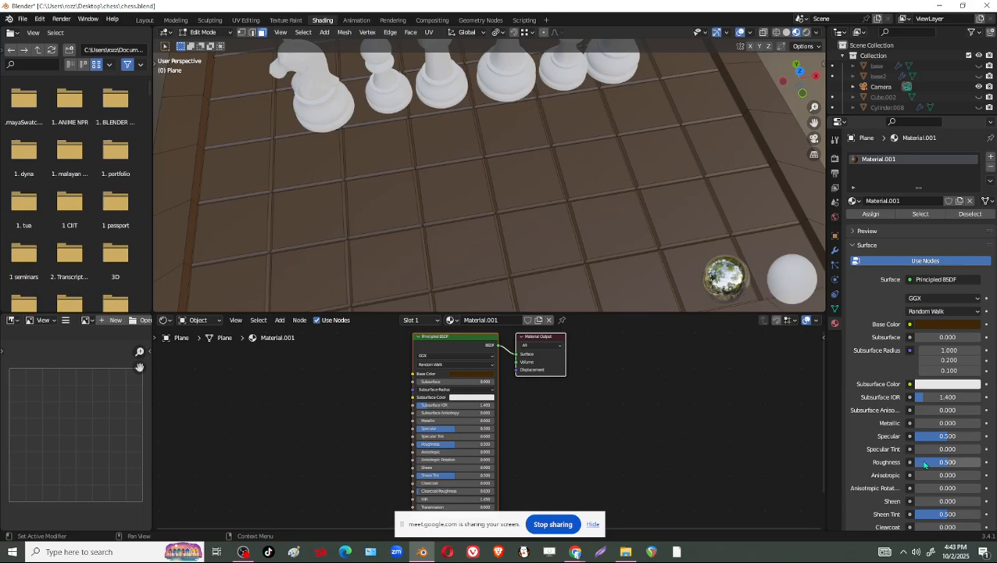
pyautogui.moveTo(948, 462); pyautogui.dragTo(925, 461)
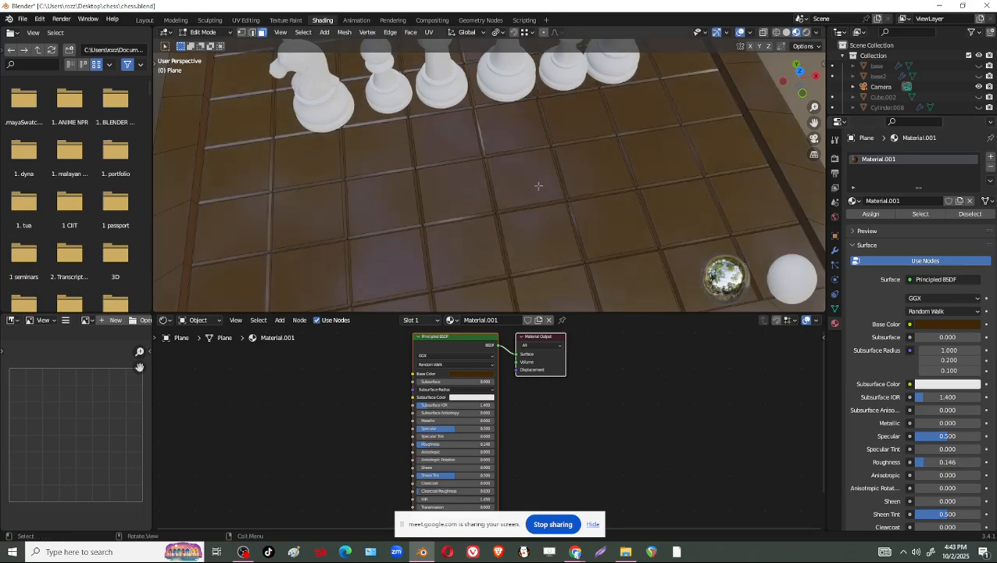
# Rename the board material as frame
pyautogui.scroll(-4, 548, 189)
pyautogui.moveTo(641, 209); pyautogui.dragTo(655, 233, button='middle')
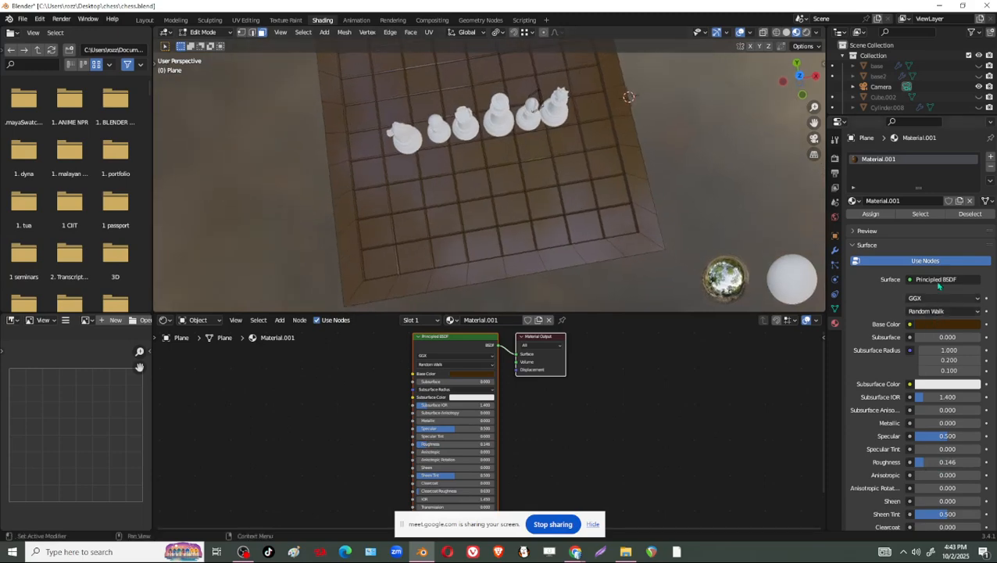
pyautogui.click(905, 201)
pyautogui.press('BackSpace')
pyautogui.write('frAM')
pyautogui.write('me')
pyautogui.press('Return')
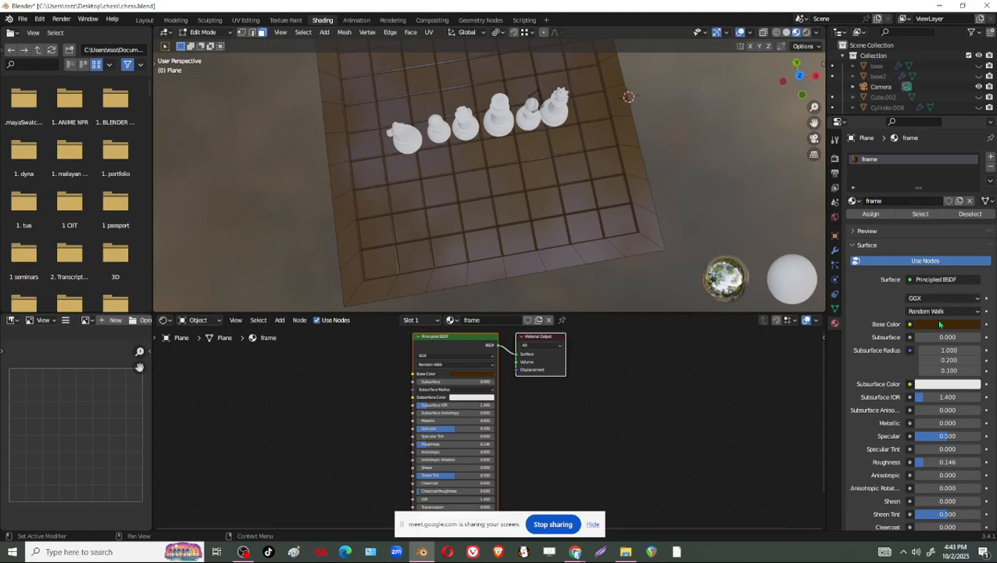
# Change the frame material's base color to a lighter tan brown with a value of about 0.27
pyautogui.click(942, 325)
pyautogui.click(912, 226)
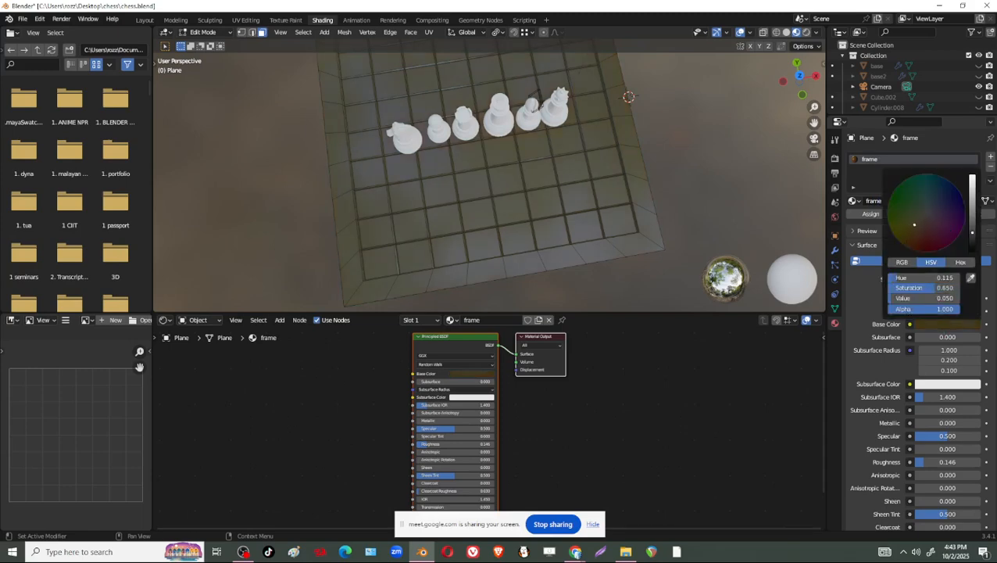
pyautogui.click(938, 324)
pyautogui.moveTo(974, 219); pyautogui.dragTo(918, 227)
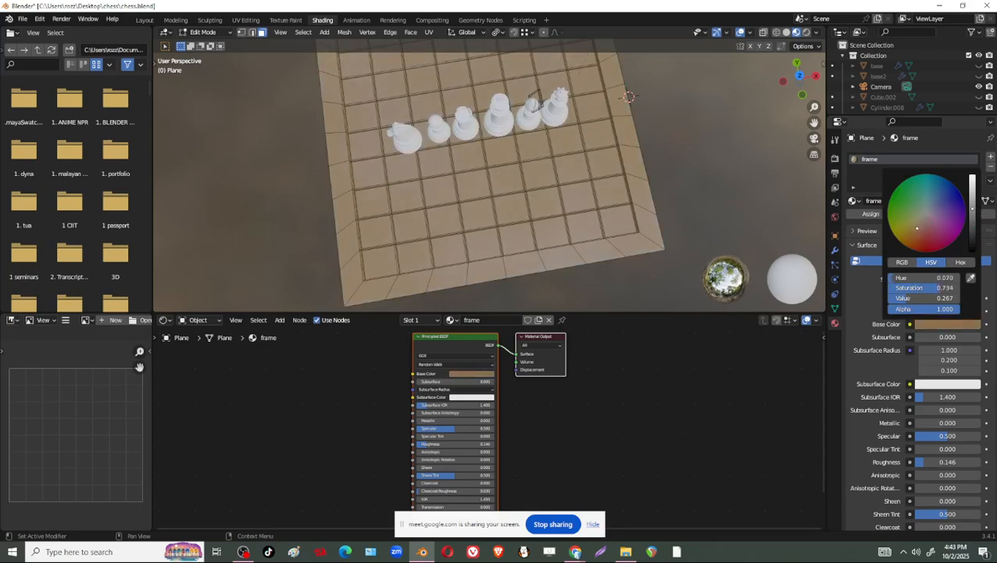
pyautogui.moveTo(817, 253); pyautogui.dragTo(452, 161, button='middle')
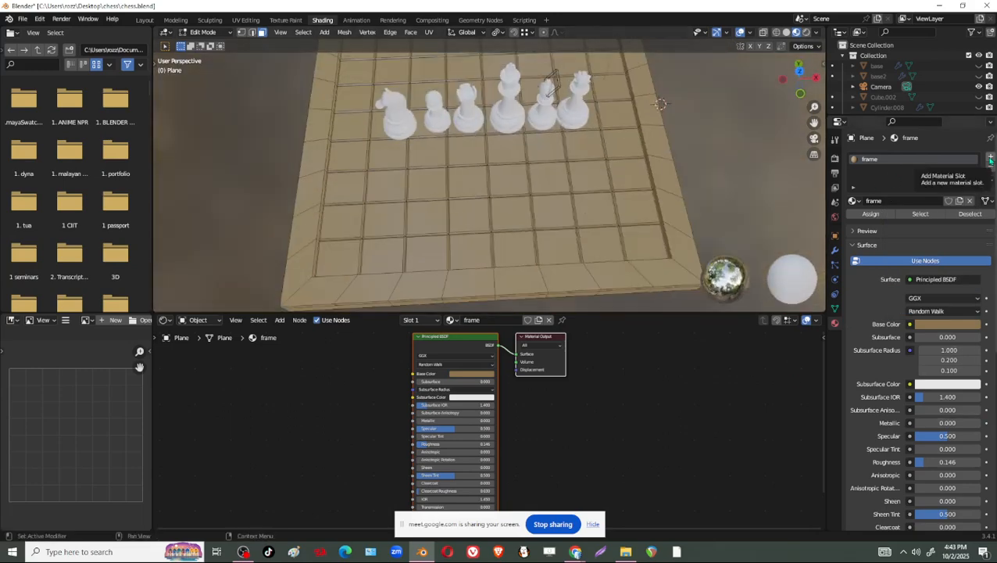
# Add a second material slot to the board with a new material named white
pyautogui.click(990, 160)
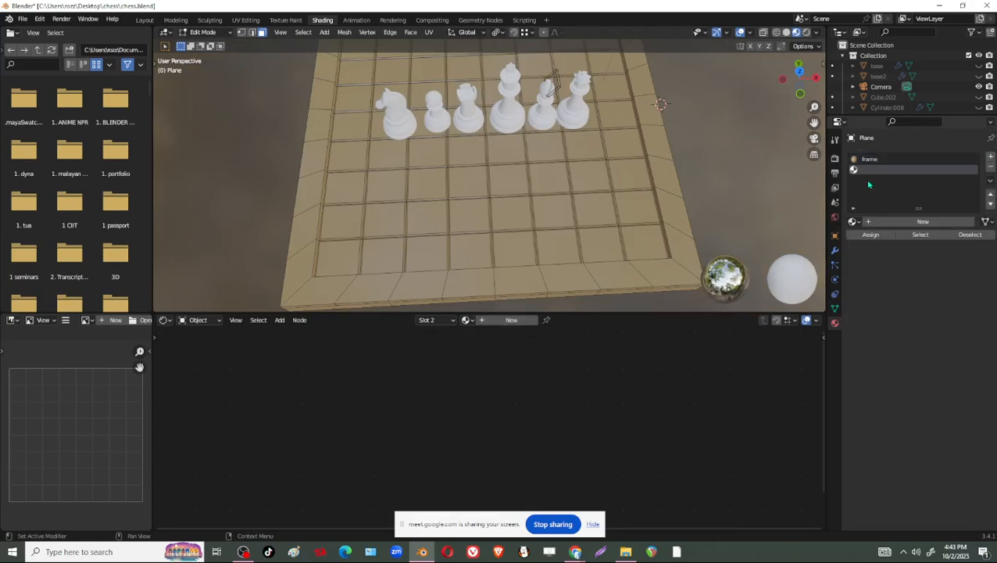
pyautogui.click(922, 222)
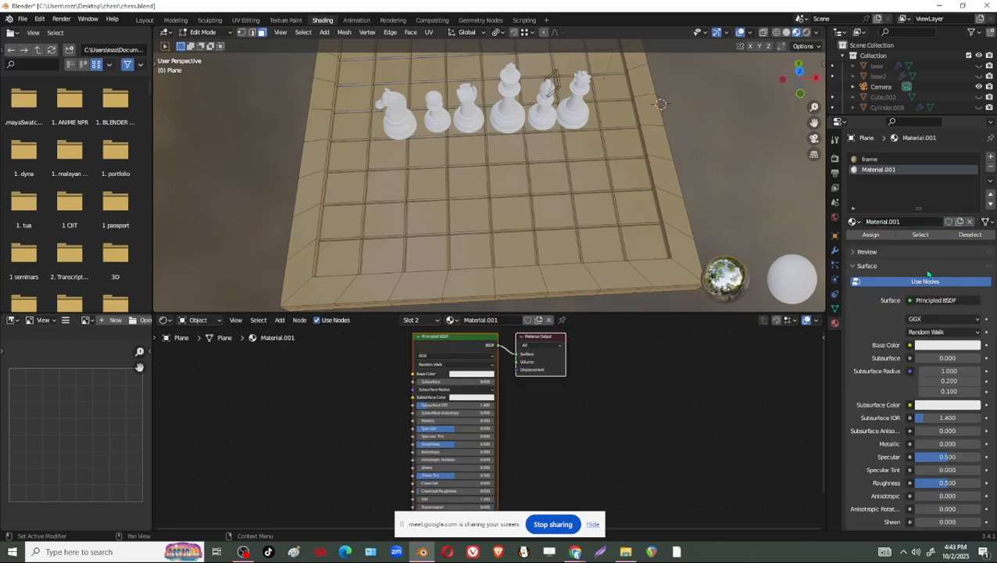
pyautogui.doubleClick(919, 222)
pyautogui.write('white')
pyautogui.press('Return')
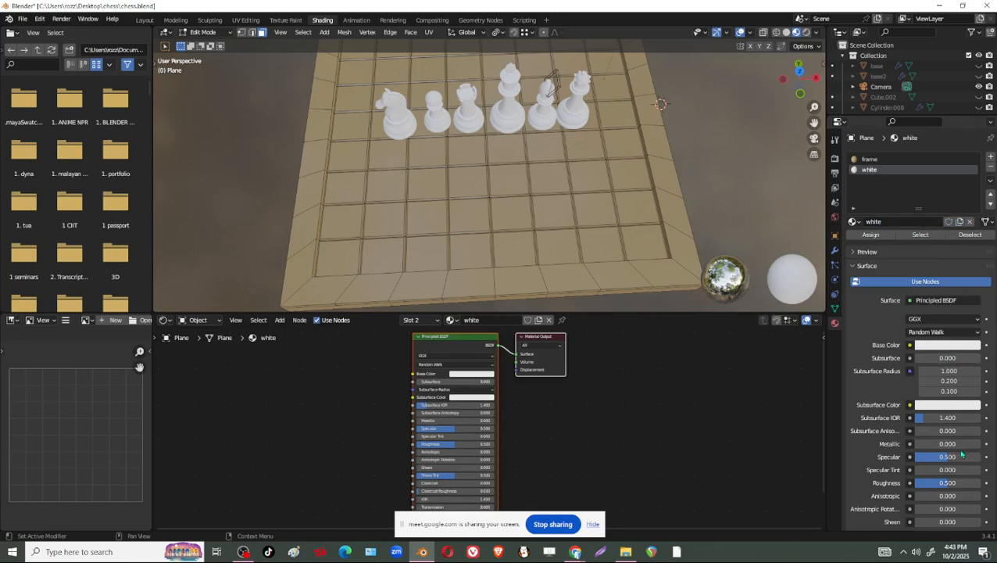
# Lower the white material's roughness to about 0.177
pyautogui.scroll(-5, 942, 438)
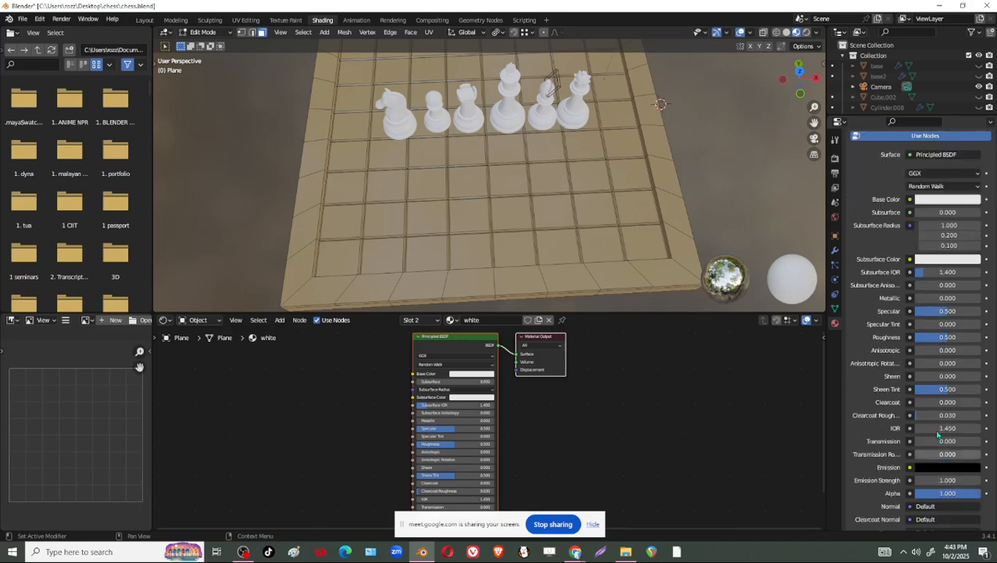
pyautogui.moveTo(949, 337); pyautogui.dragTo(933, 342)
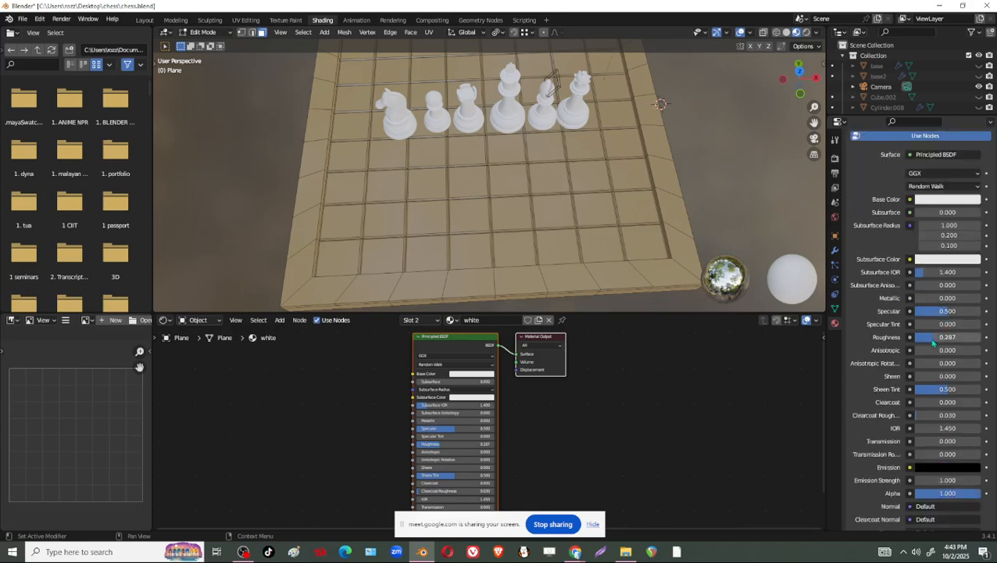
pyautogui.scroll(4, 508, 403)
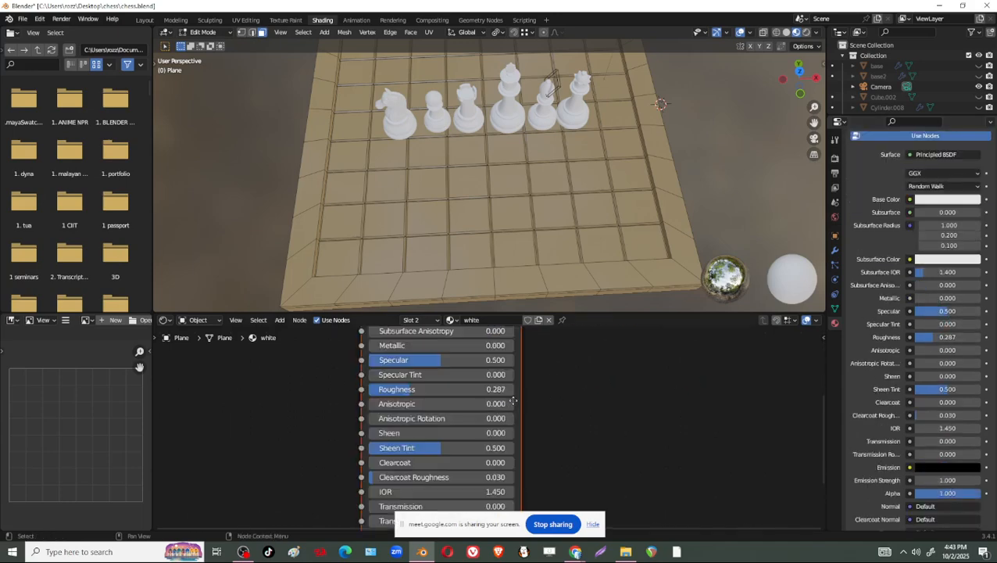
pyautogui.moveTo(514, 400); pyautogui.dragTo(449, 398, button='middle')
pyautogui.moveTo(255, 374); pyautogui.dragTo(318, 429, button='middle')
pyautogui.scroll(-3, 320, 421)
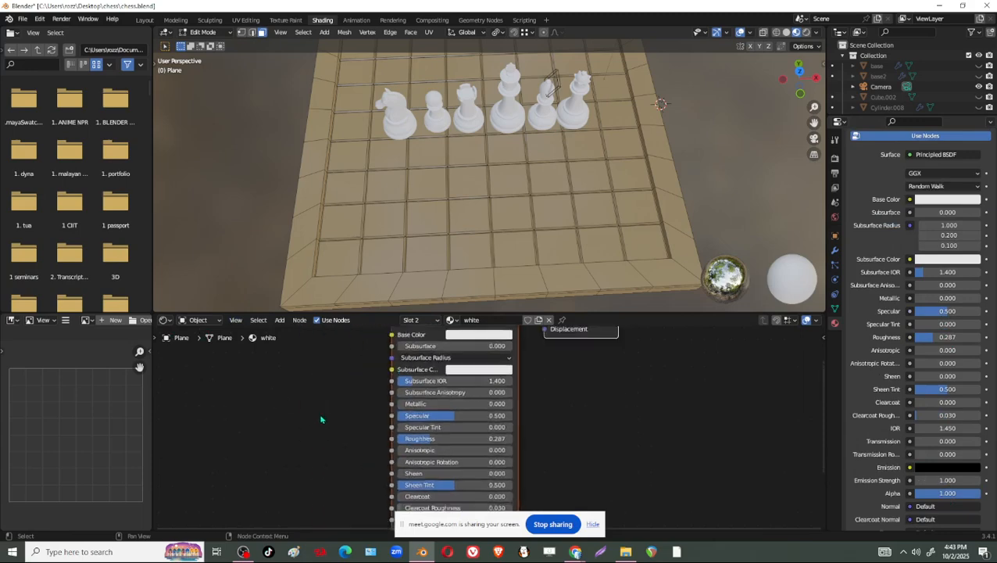
pyautogui.scroll(-1, 321, 419)
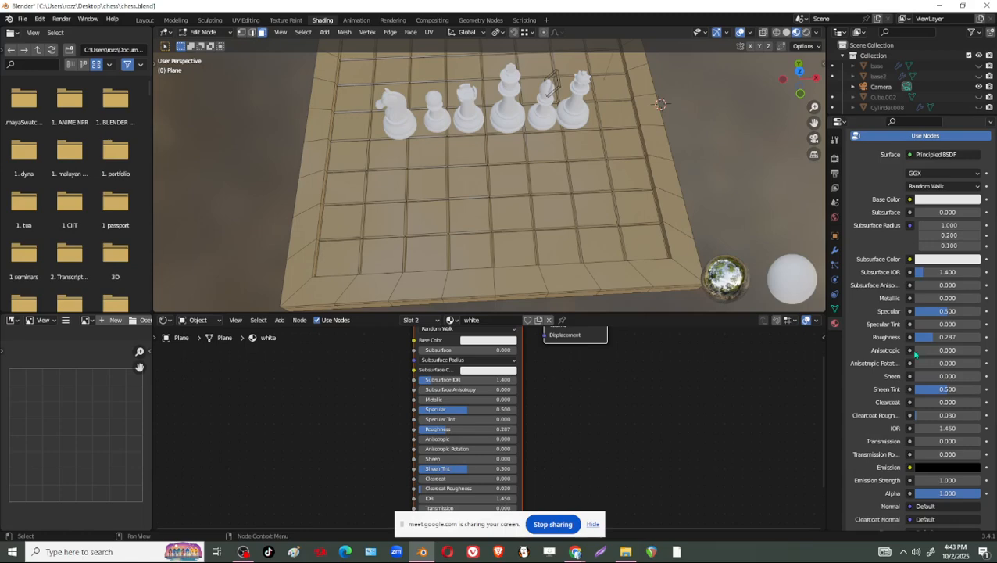
pyautogui.moveTo(602, 401); pyautogui.dragTo(669, 409, button='middle')
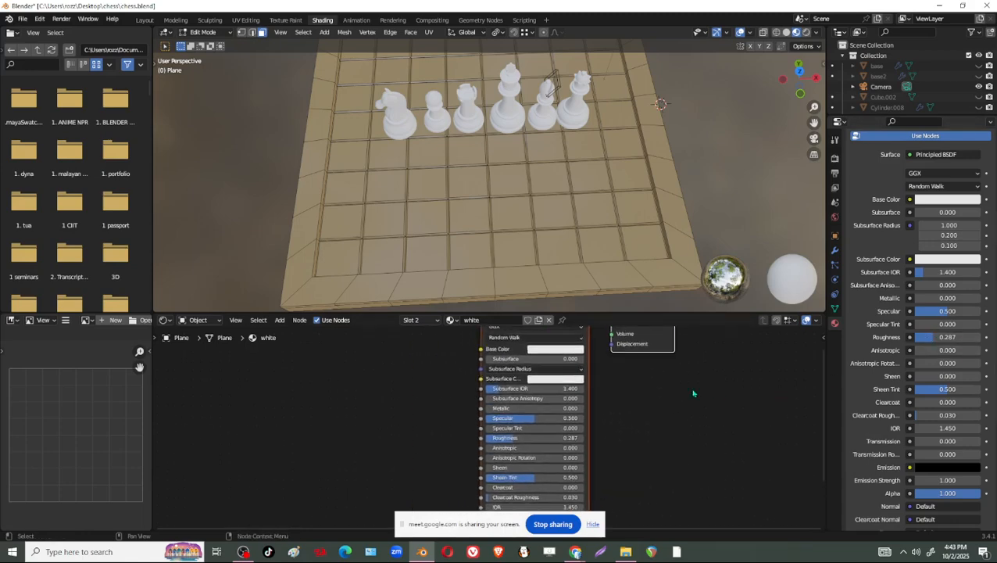
pyautogui.scroll(2, 631, 247)
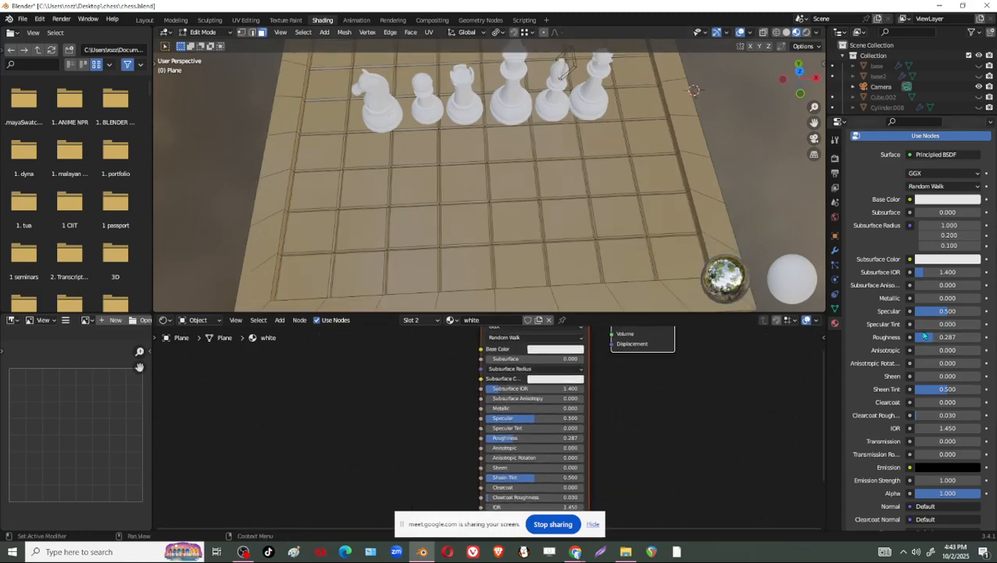
pyautogui.moveTo(923, 336); pyautogui.dragTo(915, 337)
pyautogui.scroll(-4, 547, 196)
pyautogui.scroll(5, 952, 153)
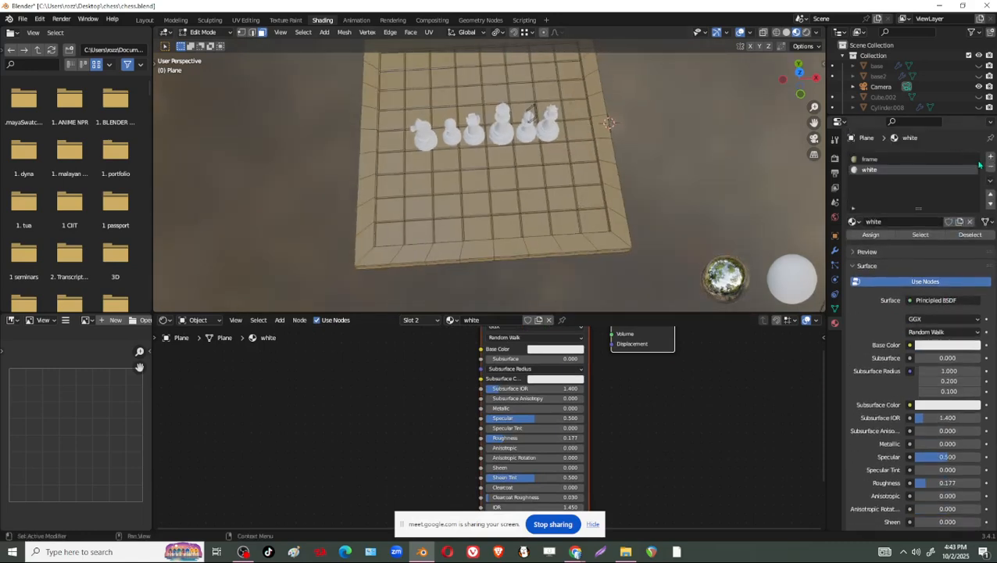
# Add a third material to the board with a near-black base color and a roughness of about 0.114
pyautogui.click(991, 156)
pyautogui.click(920, 221)
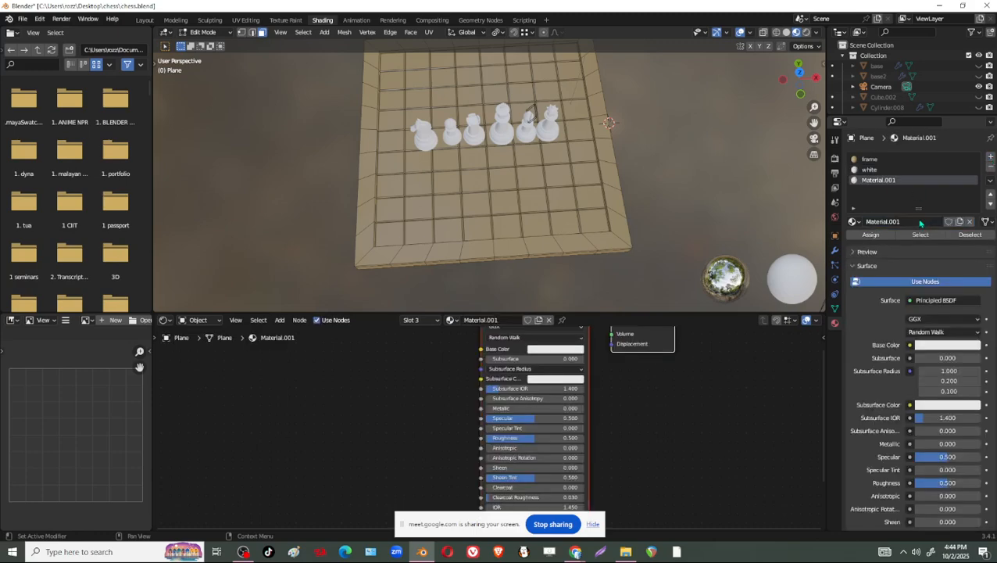
pyautogui.click(954, 346)
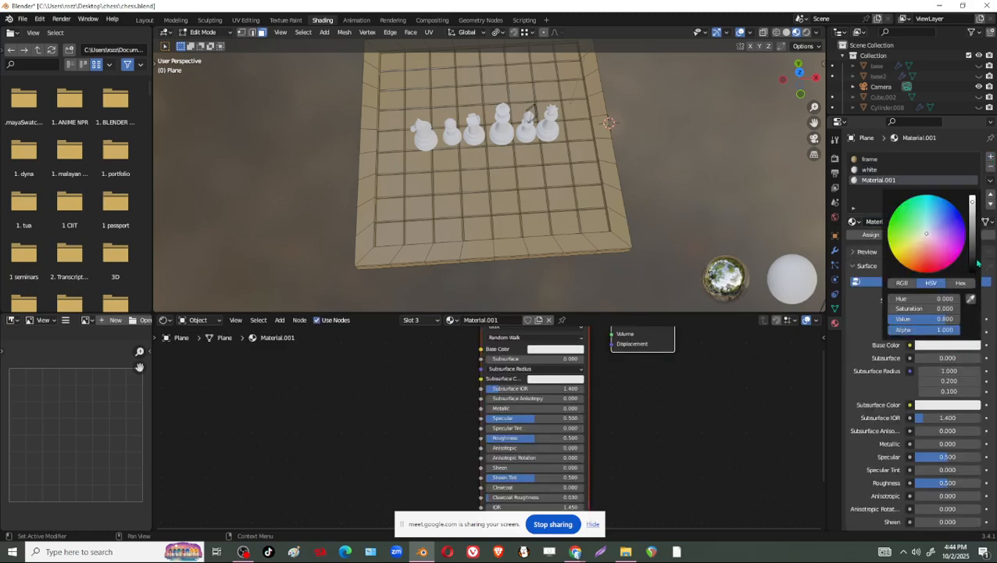
pyautogui.moveTo(976, 258); pyautogui.dragTo(975, 270)
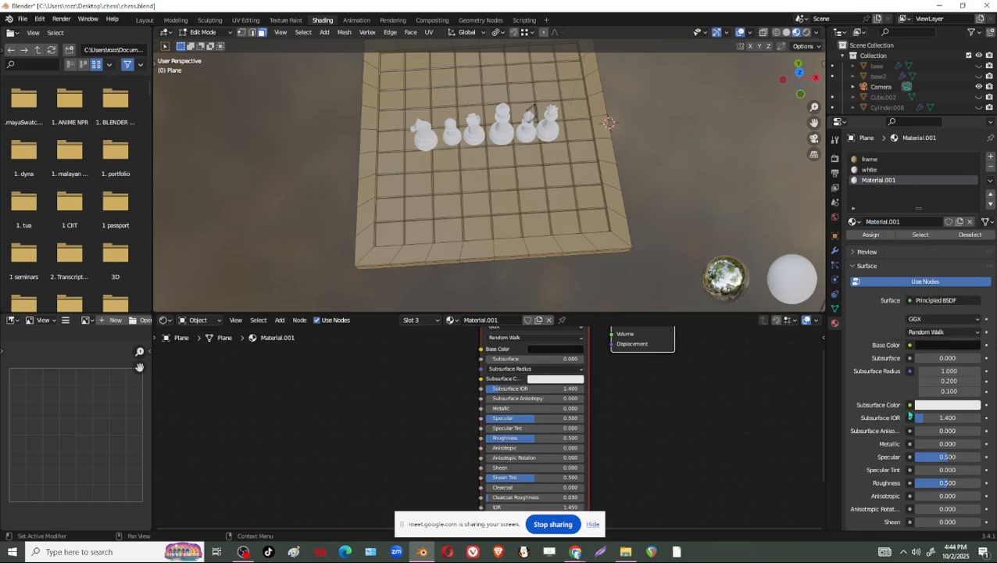
pyautogui.moveTo(946, 482); pyautogui.dragTo(934, 482)
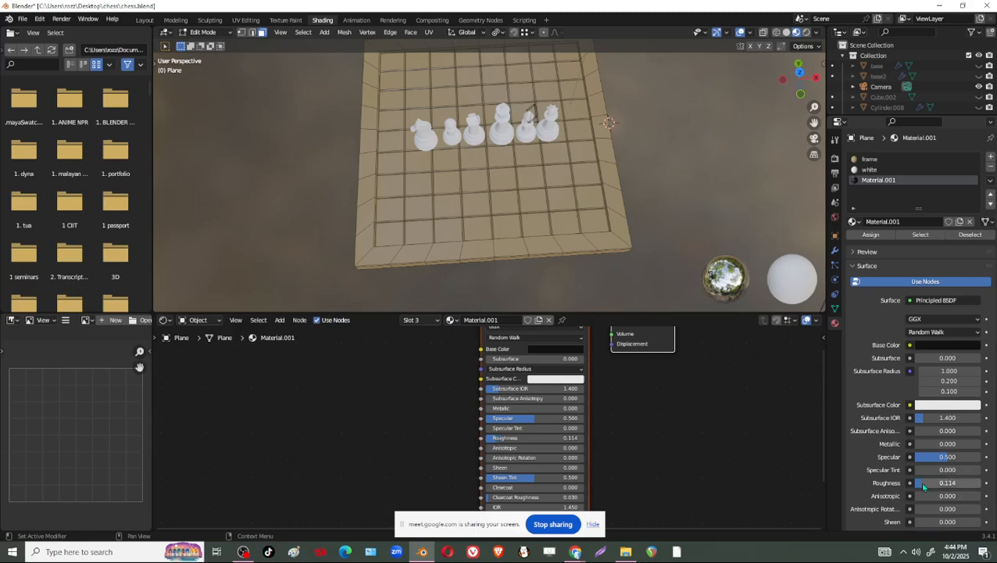
# Assign the white material to every other square of the board's front row, starting with the corner square
pyautogui.scroll(3, 622, 227)
pyautogui.moveTo(622, 227); pyautogui.dragTo(611, 257, button='middle')
pyautogui.click(872, 159)
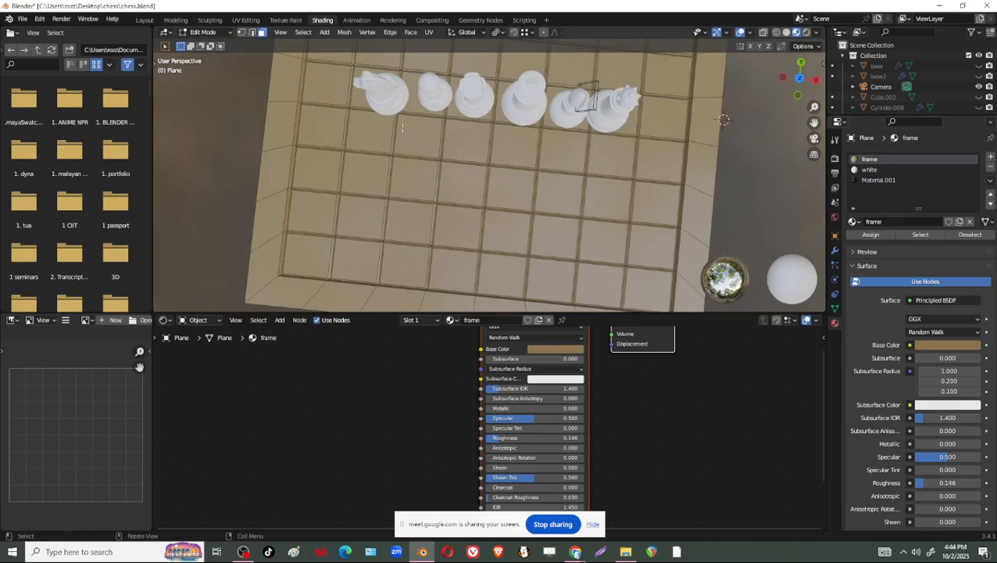
pyautogui.moveTo(477, 196); pyautogui.dragTo(510, 140, button='middle')
pyautogui.scroll(3, 431, 224)
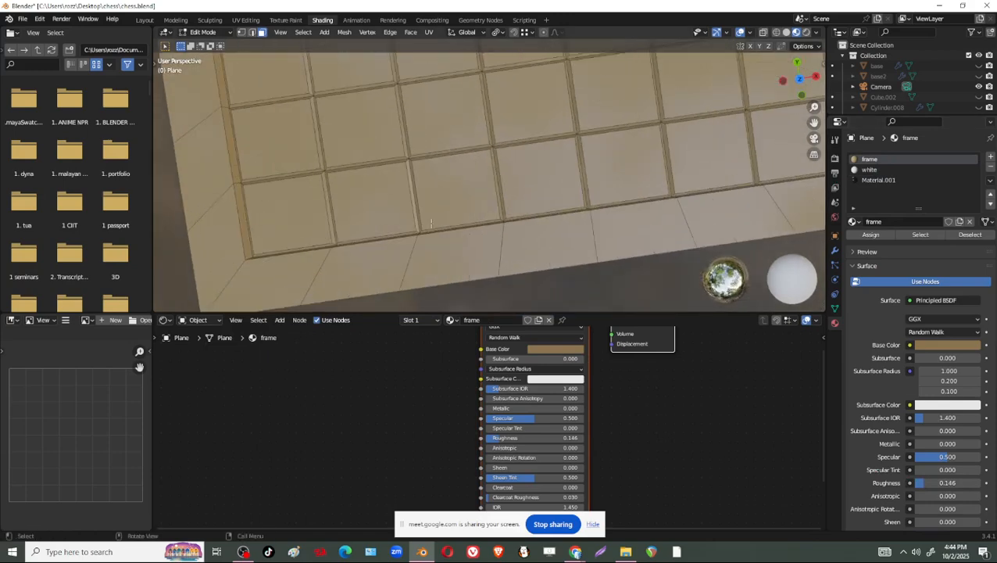
pyautogui.moveTo(588, 244); pyautogui.dragTo(458, 227, button='middle')
pyautogui.scroll(3, 459, 216)
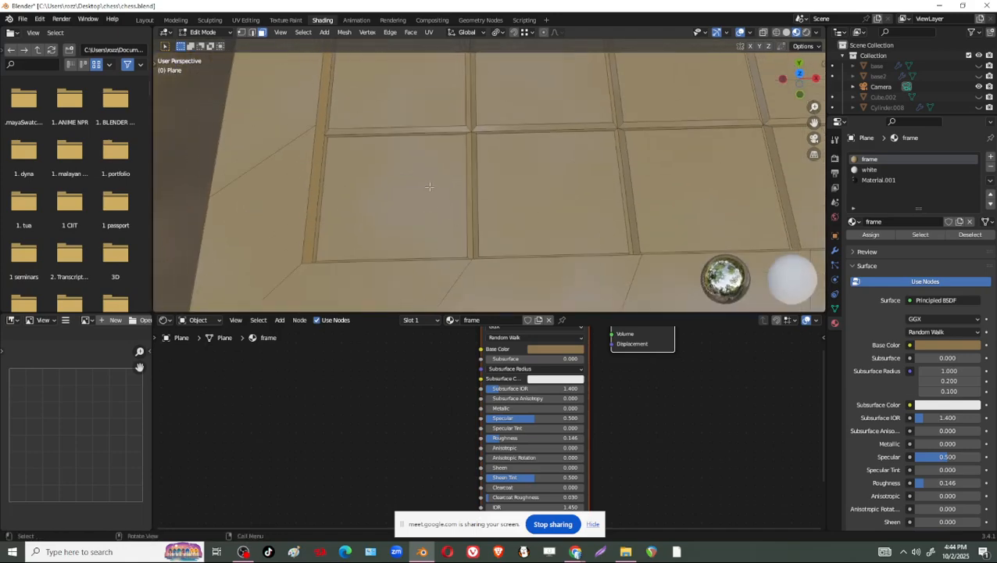
pyautogui.scroll(-5, 429, 186)
pyautogui.scroll(3, 443, 204)
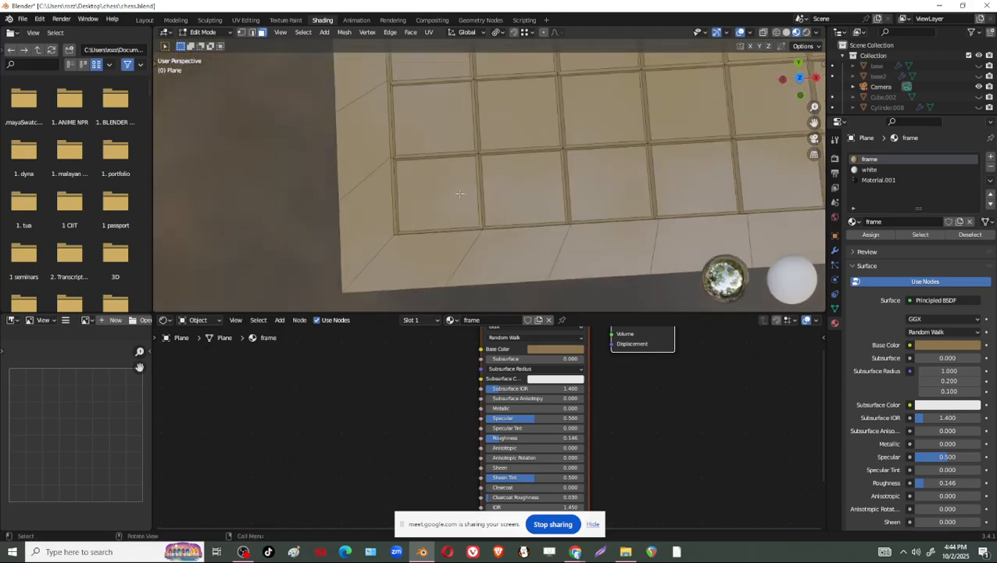
pyautogui.click(464, 181)
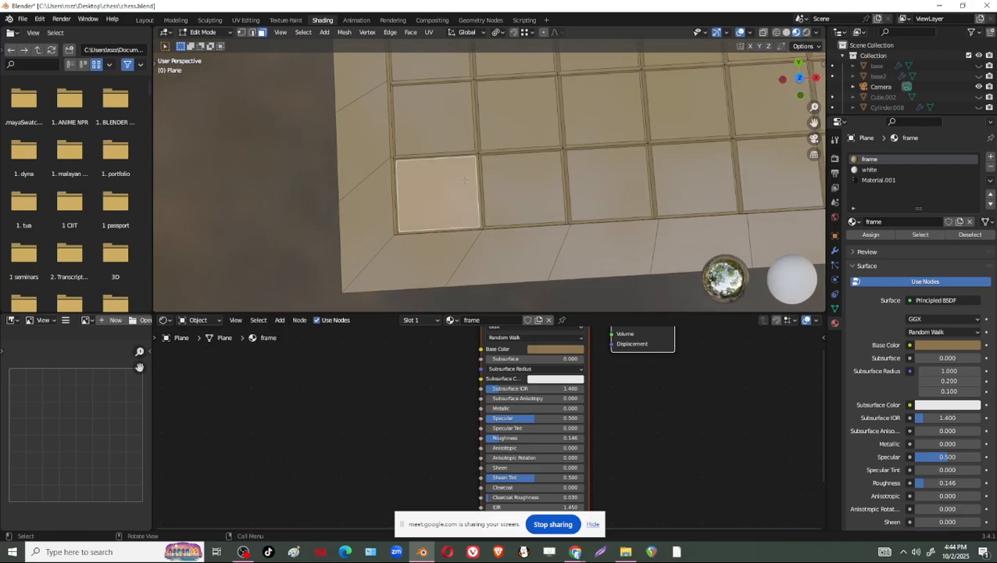
pyautogui.click(614, 177)
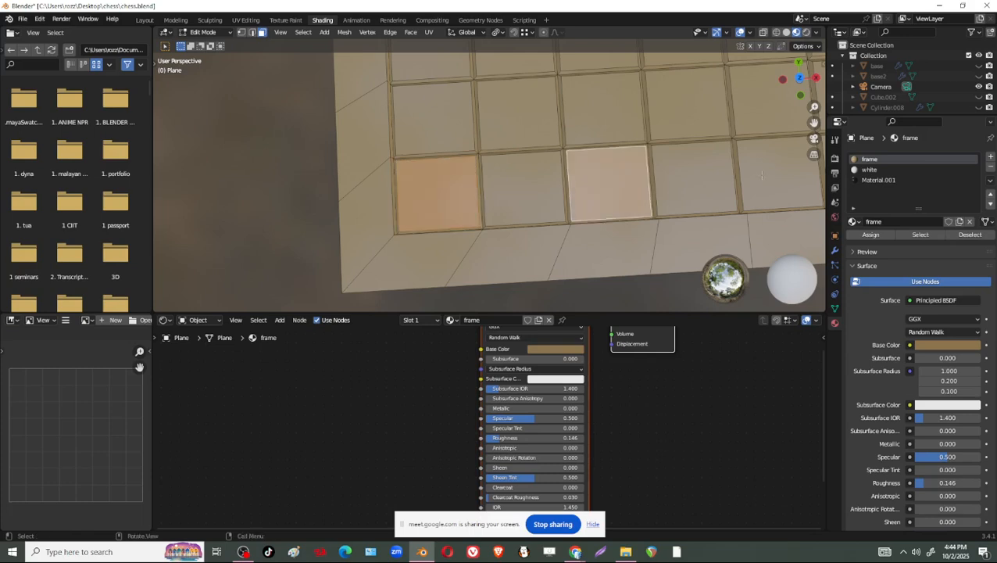
pyautogui.scroll(-3, 626, 185)
pyautogui.keyDown('shift'); pyautogui.click(693, 189); pyautogui.keyUp('shift')
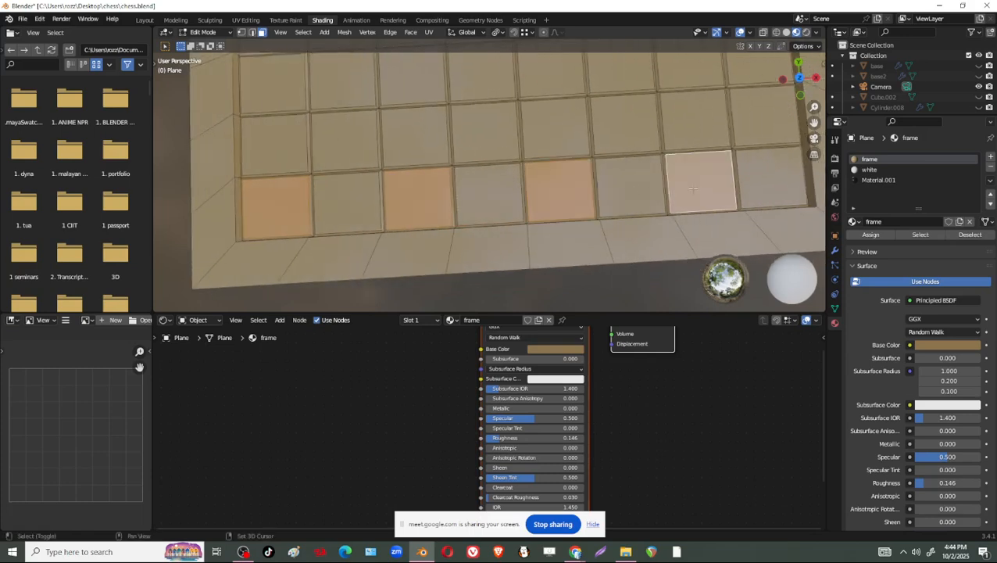
pyautogui.click(870, 172)
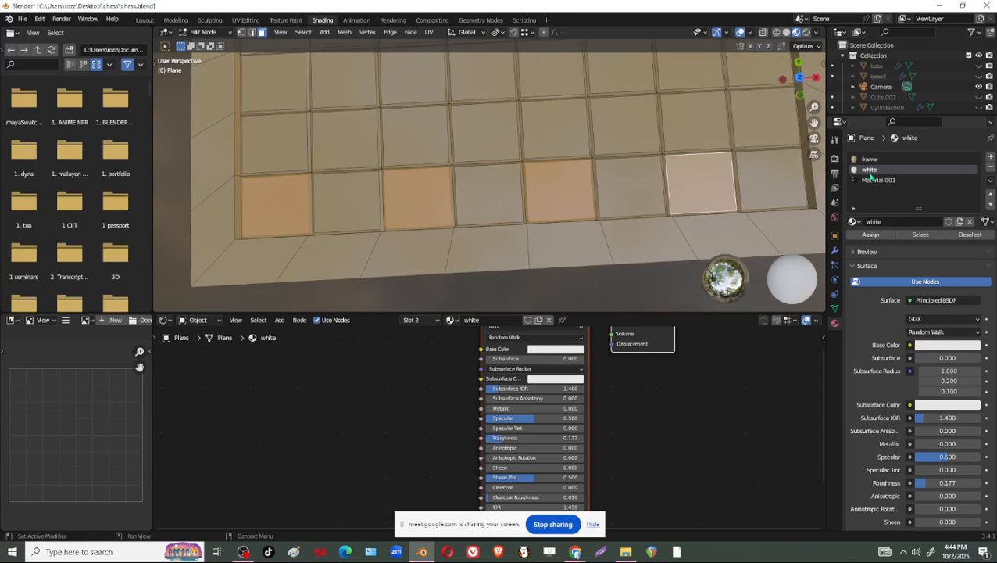
pyautogui.click(886, 236)
# Select the thin side walls of the groove around the first white square at the board's corner
pyautogui.scroll(4, 422, 217)
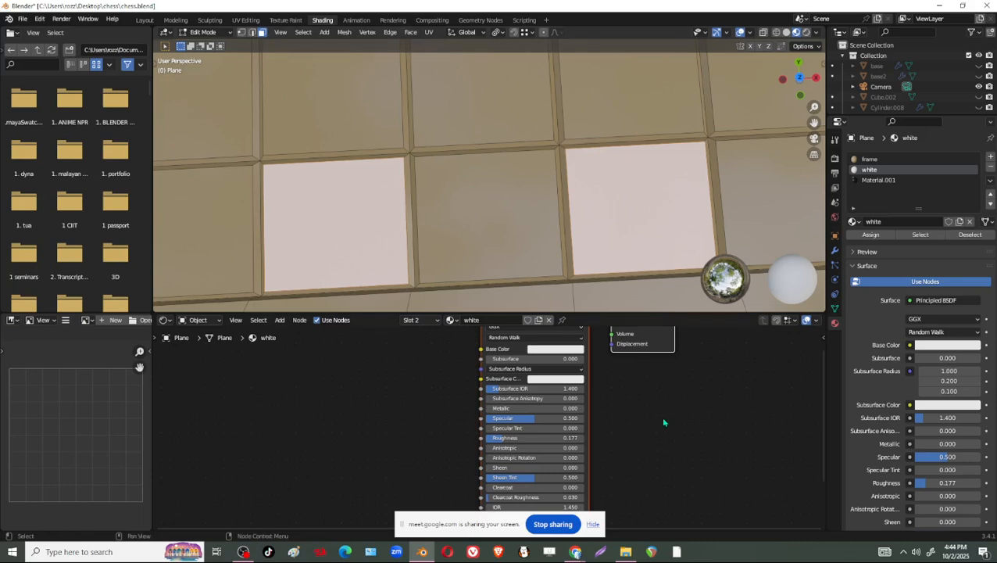
pyautogui.scroll(2, 664, 422)
pyautogui.scroll(4, 362, 196)
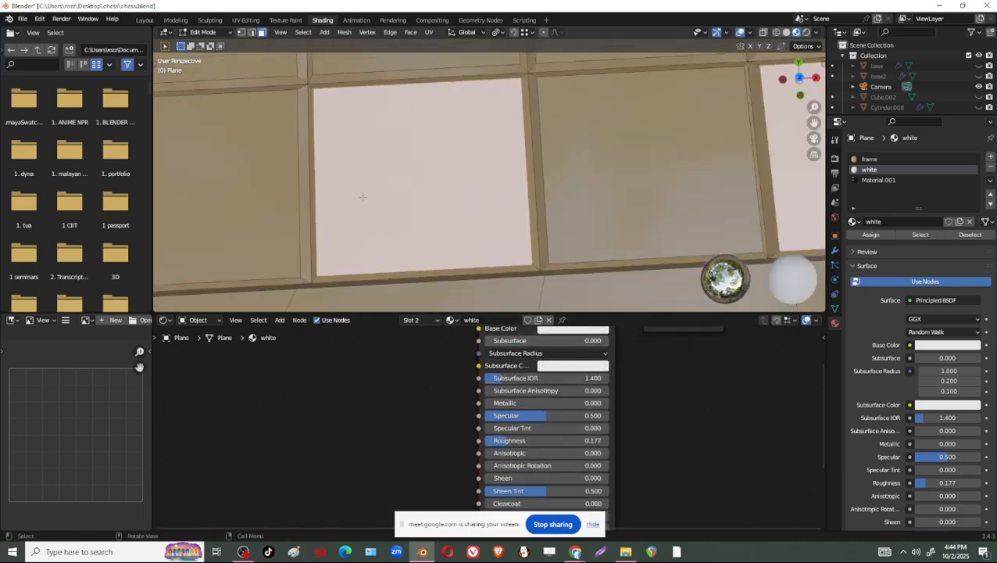
pyautogui.keyDown('shift'); pyautogui.moveTo(362, 196); pyautogui.dragTo(312, 186, button='middle'); pyautogui.keyUp('shift')
pyautogui.click(396, 179)
pyautogui.click(386, 161)
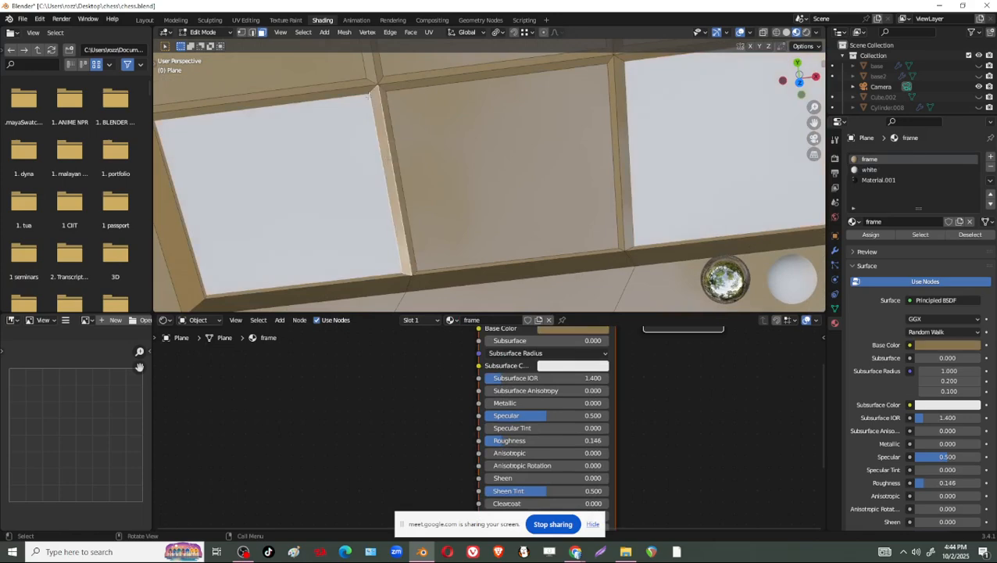
pyautogui.keyDown('shift'); pyautogui.moveTo(352, 94); pyautogui.dragTo(410, 168, button='middle'); pyautogui.keyUp('shift')
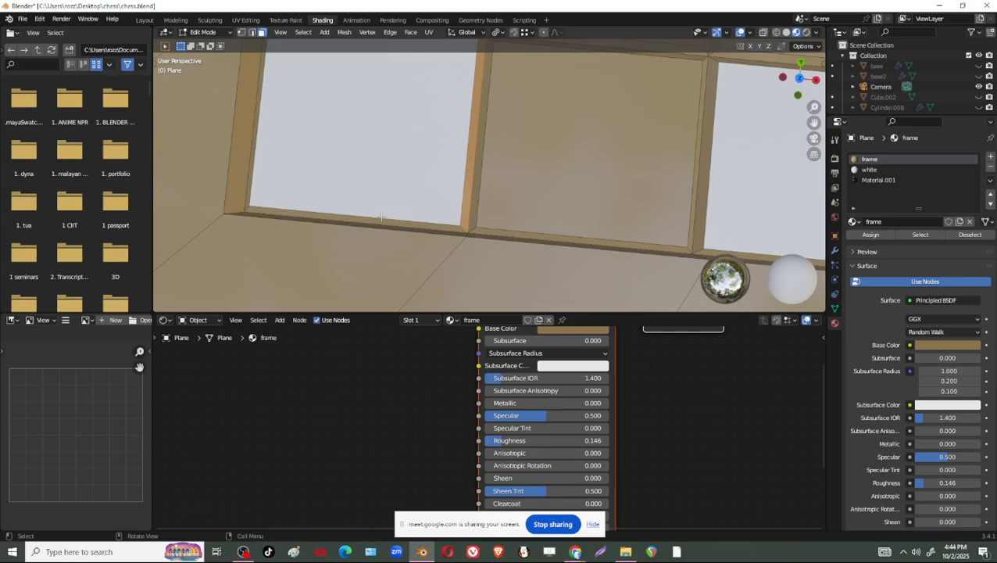
pyautogui.moveTo(374, 223); pyautogui.dragTo(560, 132, button='middle')
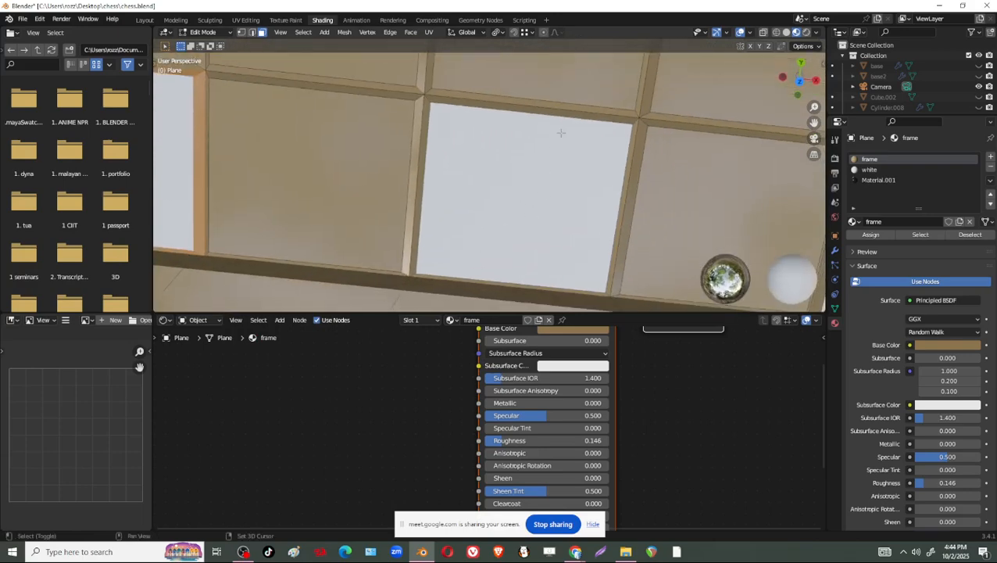
# Add the groove side walls around the second and third white squares of the front row to the selection
pyautogui.click(586, 117)
pyautogui.keyDown('shift'); pyautogui.click(629, 185); pyautogui.keyUp('shift')
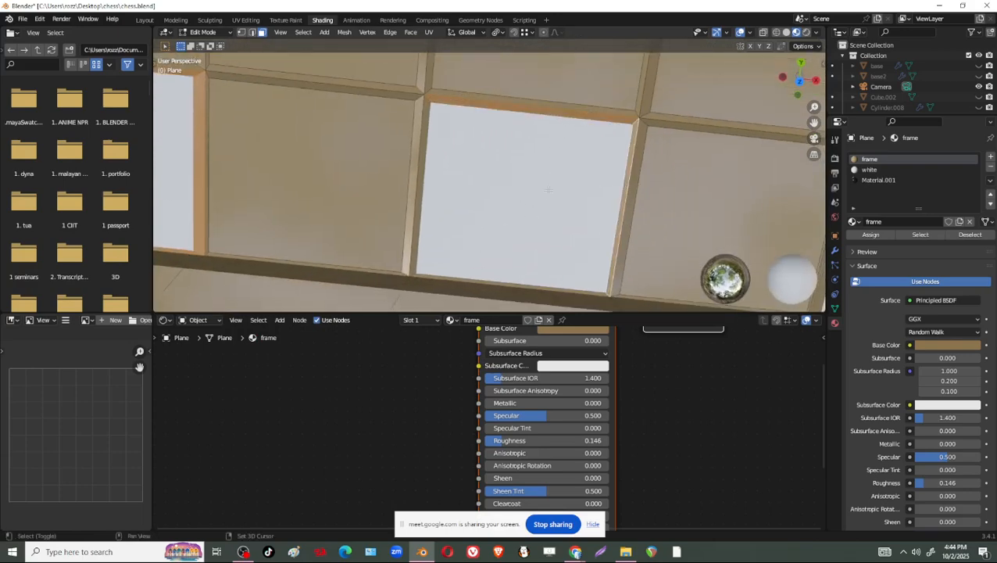
pyautogui.keyDown('shift'); pyautogui.click(431, 186); pyautogui.keyUp('shift')
pyautogui.moveTo(431, 186); pyautogui.dragTo(498, 241, button='middle')
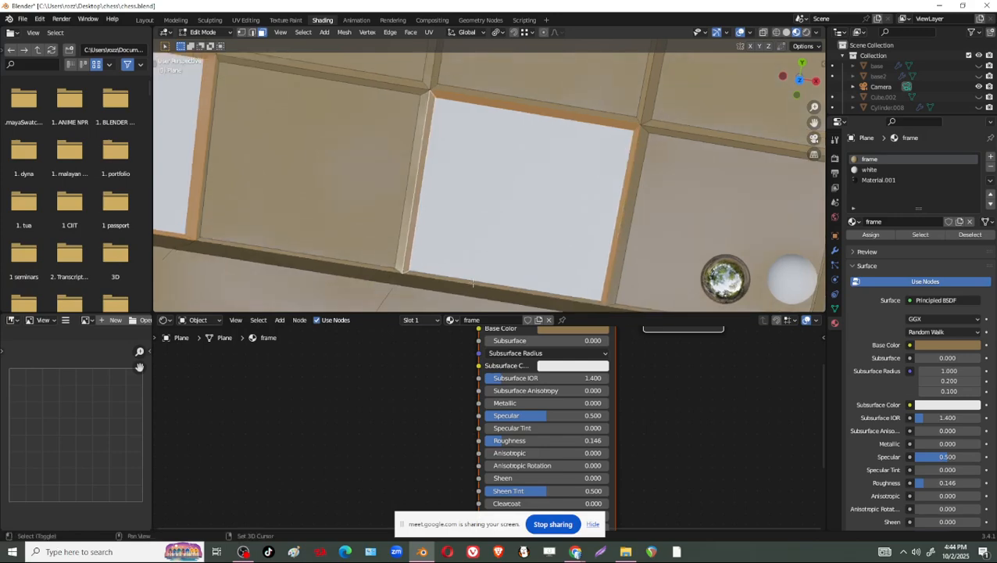
pyautogui.moveTo(472, 283); pyautogui.dragTo(465, 234, button='middle')
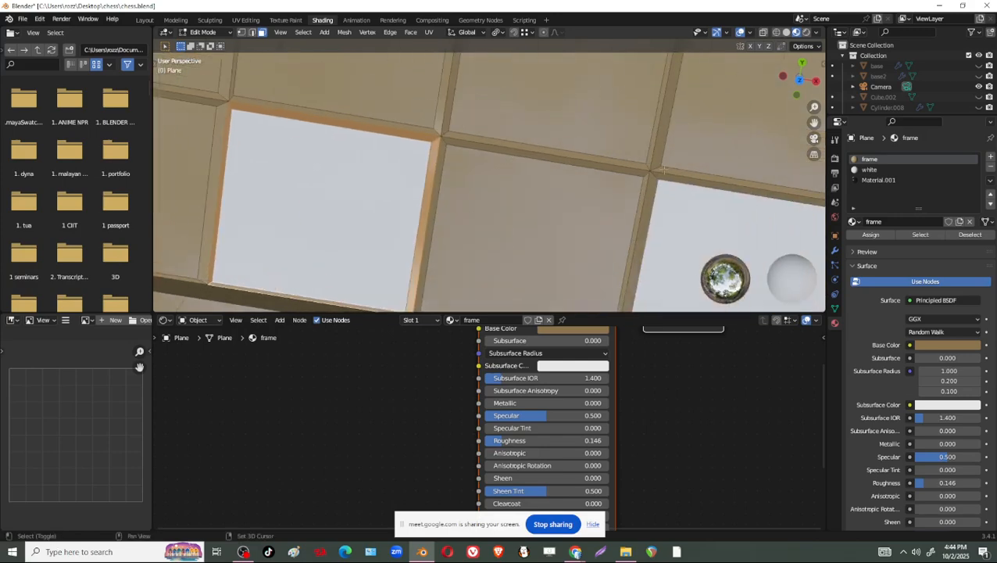
pyautogui.keyDown('shift'); pyautogui.moveTo(672, 218); pyautogui.dragTo(506, 134, button='middle'); pyautogui.keyUp('shift')
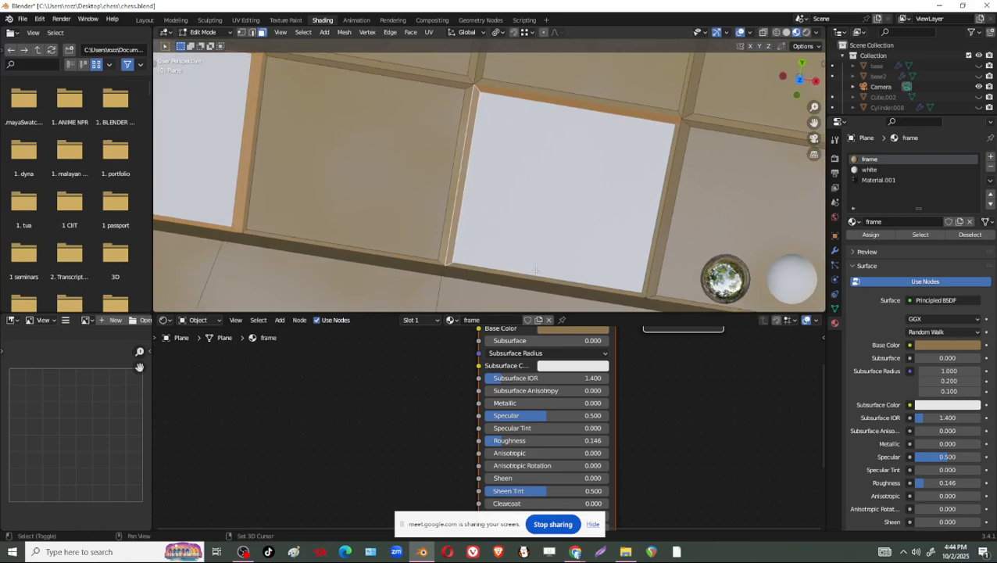
pyautogui.keyDown('shift'); pyautogui.moveTo(535, 279); pyautogui.dragTo(668, 188, button='middle'); pyautogui.keyUp('shift')
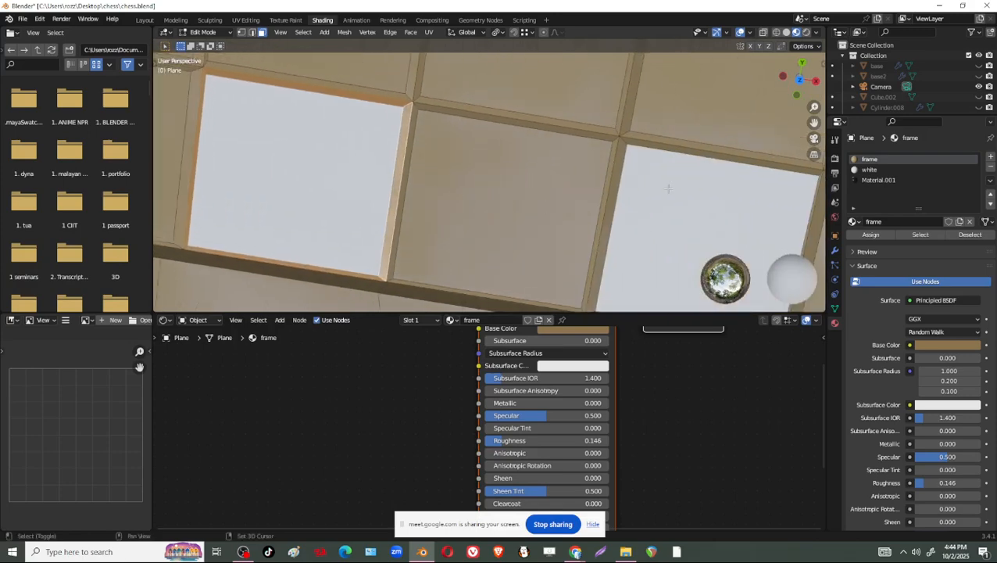
# Extend the selection with the groove side walls around the fourth white square of the front row
pyautogui.click(658, 145)
pyautogui.keyDown('shift'); pyautogui.click(620, 161); pyautogui.keyUp('shift')
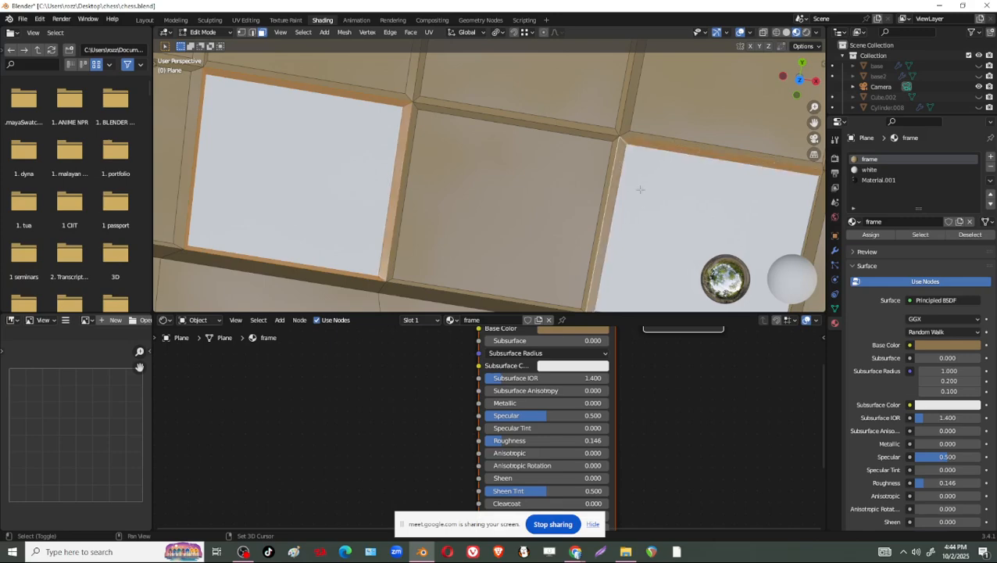
pyautogui.keyDown('shift'); pyautogui.moveTo(650, 272); pyautogui.dragTo(616, 185, button='middle'); pyautogui.keyUp('shift')
pyautogui.moveTo(633, 236); pyautogui.dragTo(694, 148, button='middle')
pyautogui.keyDown('shift'); pyautogui.click(690, 147); pyautogui.keyUp('shift')
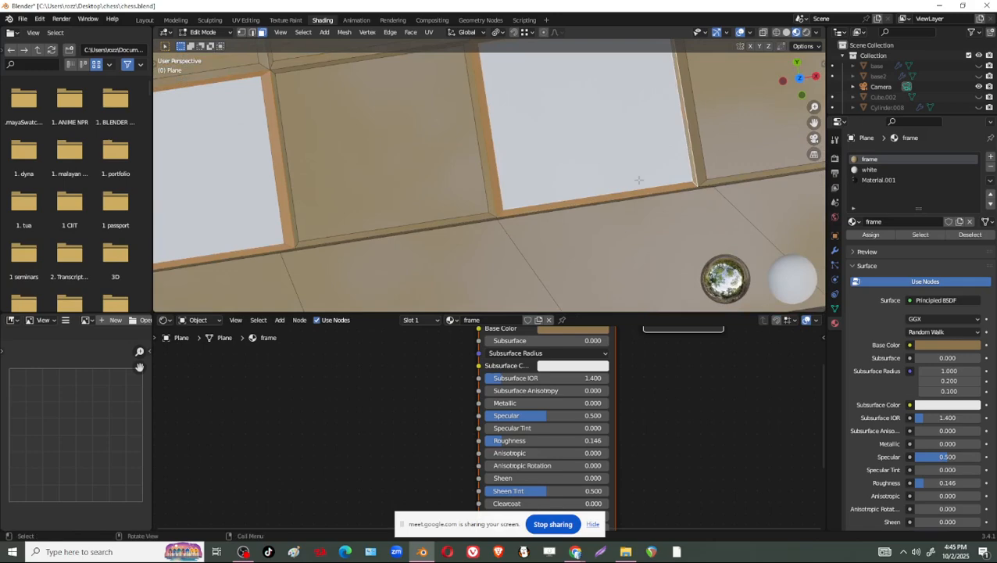
# Assign the white material to the selected groove side walls and set its roughness to 0
pyautogui.click(875, 170)
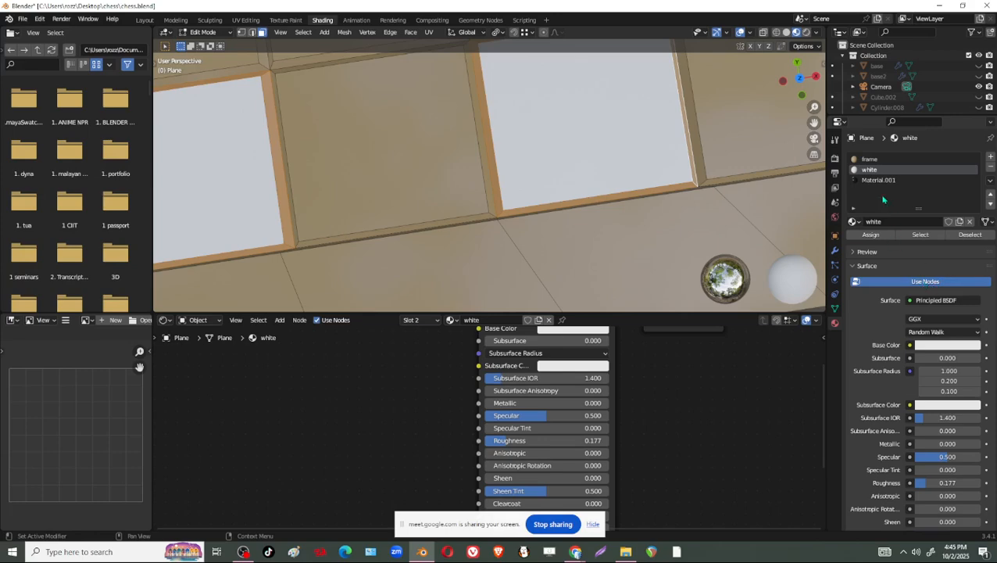
pyautogui.click(872, 235)
pyautogui.scroll(-5, 494, 172)
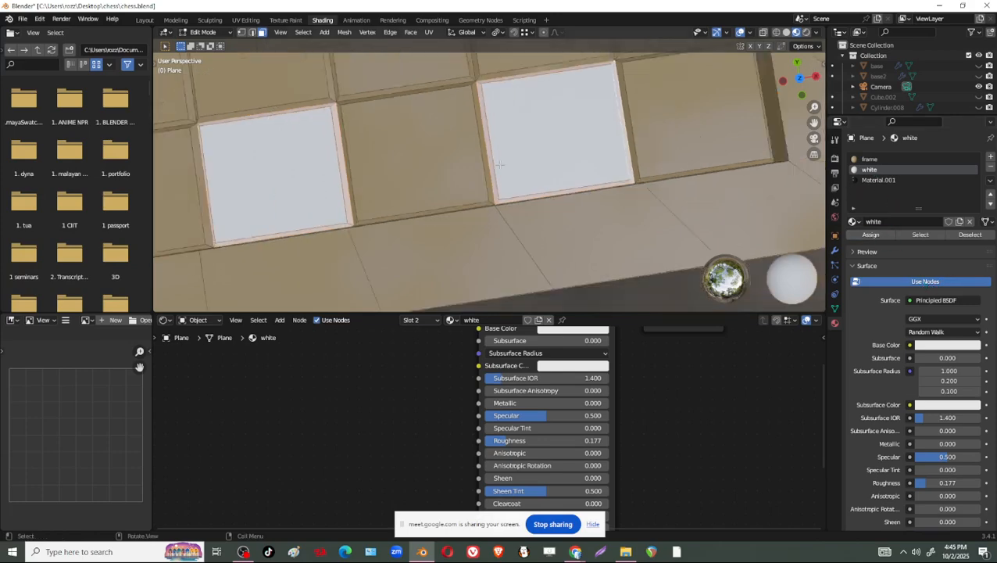
pyautogui.moveTo(594, 252); pyautogui.dragTo(632, 189, button='middle')
pyautogui.click(933, 485)
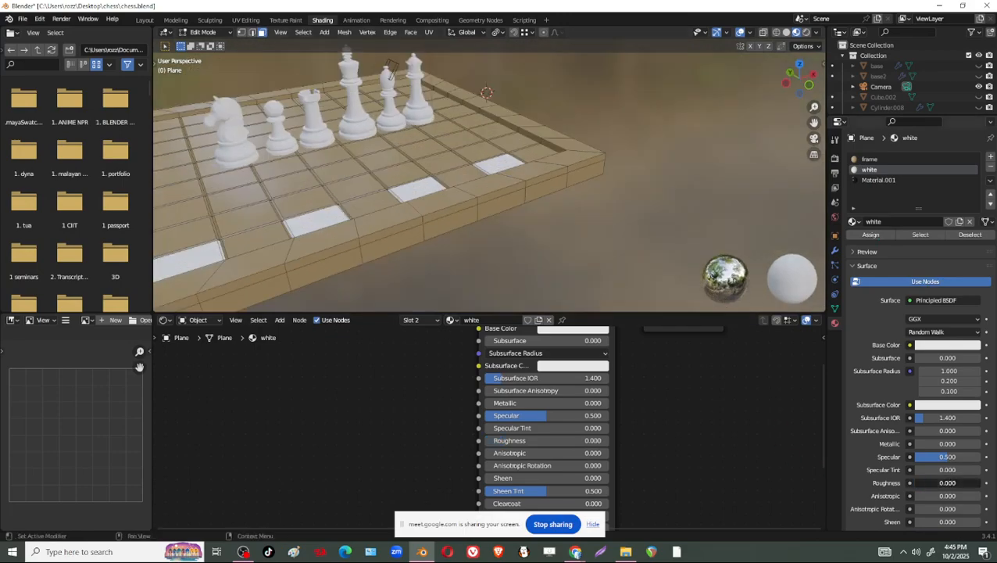
# Select the four frame-coloured squares that alternate with the white squares in the board's front row
pyautogui.scroll(5, 572, 225)
pyautogui.moveTo(553, 236); pyautogui.dragTo(478, 268, button='middle')
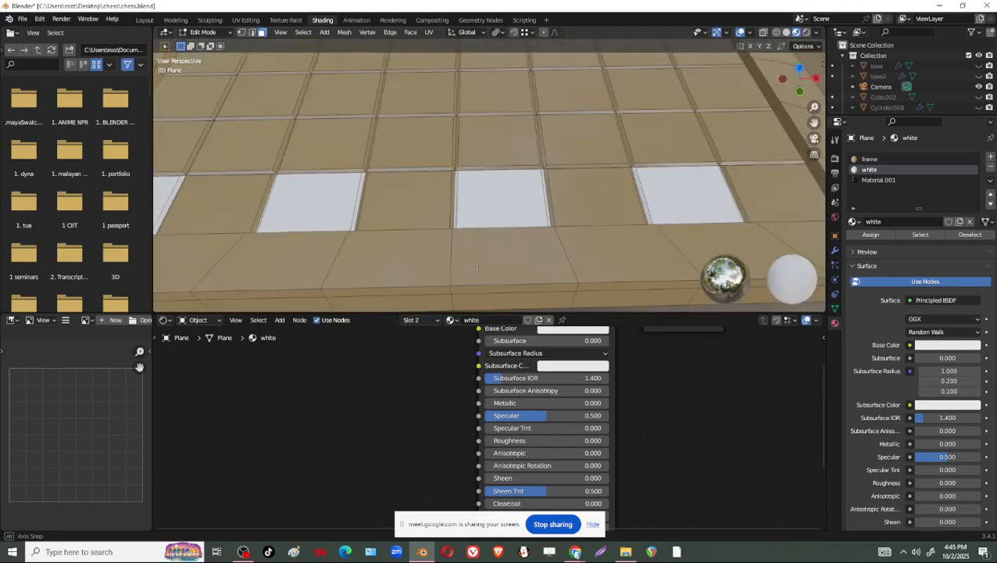
pyautogui.scroll(-3, 477, 268)
pyautogui.moveTo(521, 238); pyautogui.dragTo(540, 262, button='middle')
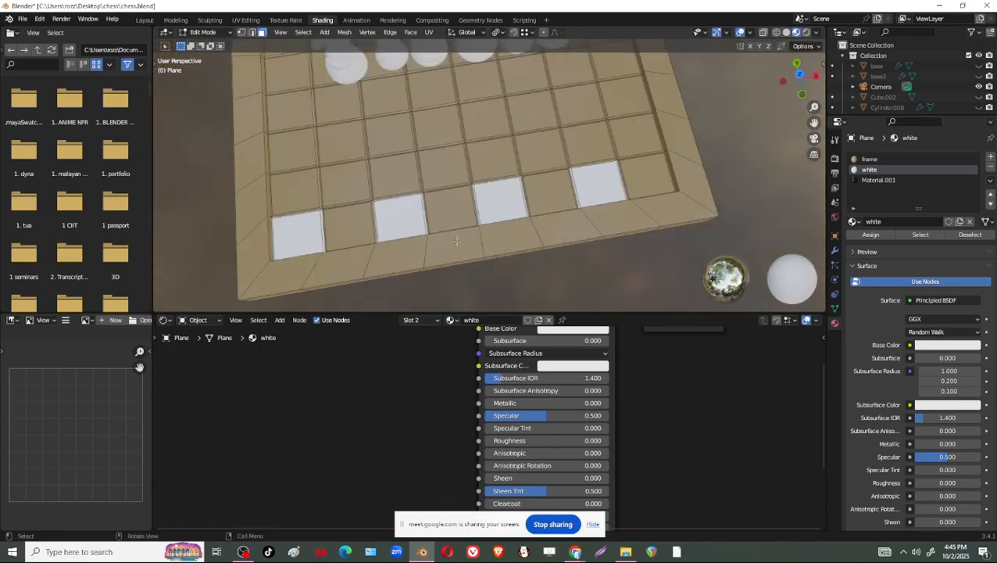
pyautogui.scroll(4, 457, 240)
pyautogui.moveTo(457, 241); pyautogui.dragTo(480, 223, button='middle')
pyautogui.scroll(3, 479, 222)
pyautogui.click(383, 193)
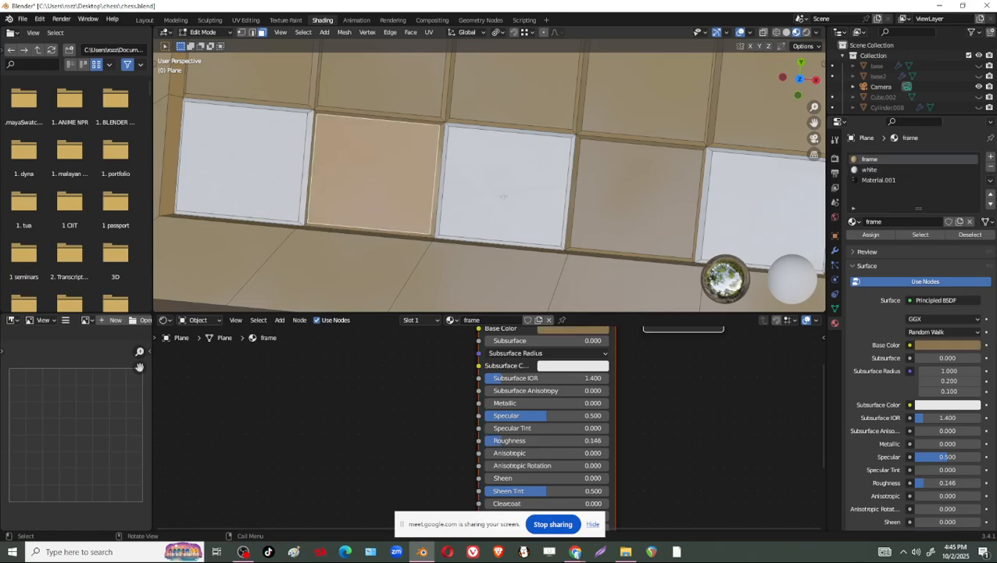
pyautogui.keyDown('shift'); pyautogui.click(639, 192); pyautogui.keyUp('shift')
pyautogui.keyDown('shift'); pyautogui.moveTo(719, 199); pyautogui.dragTo(527, 183, button='middle'); pyautogui.keyUp('shift')
pyautogui.keyDown('shift'); pyautogui.click(618, 193); pyautogui.keyUp('shift')
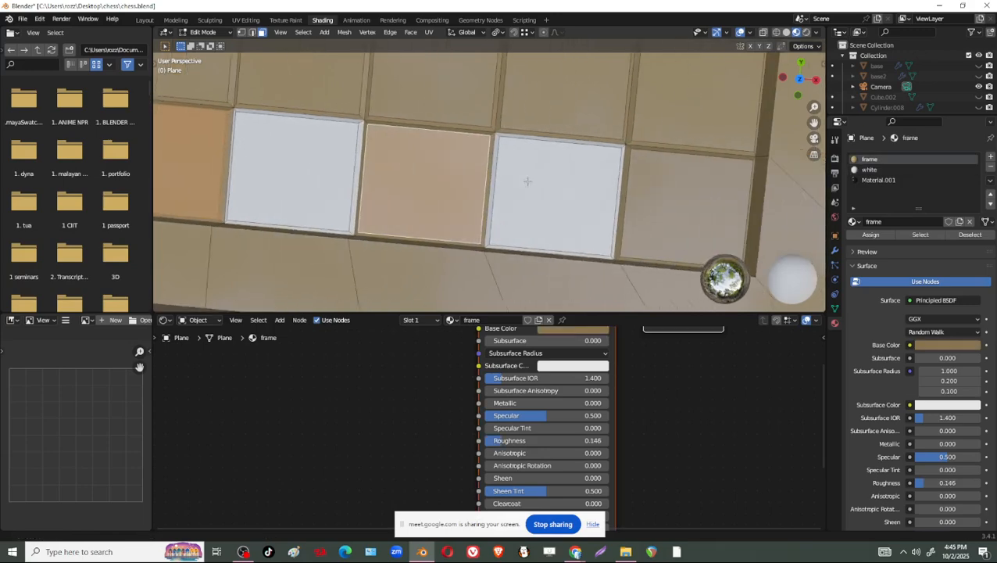
pyautogui.click(692, 192)
# Rename Material.001 to black and assign it to the four selected squares
pyautogui.click(876, 180)
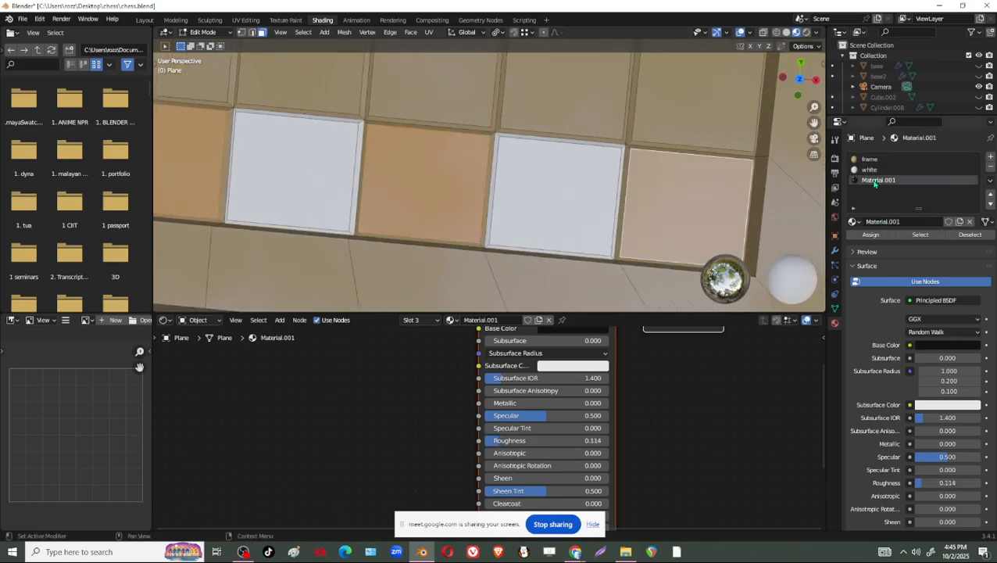
pyautogui.doubleClick(905, 222)
pyautogui.write('black')
pyautogui.press('Return')
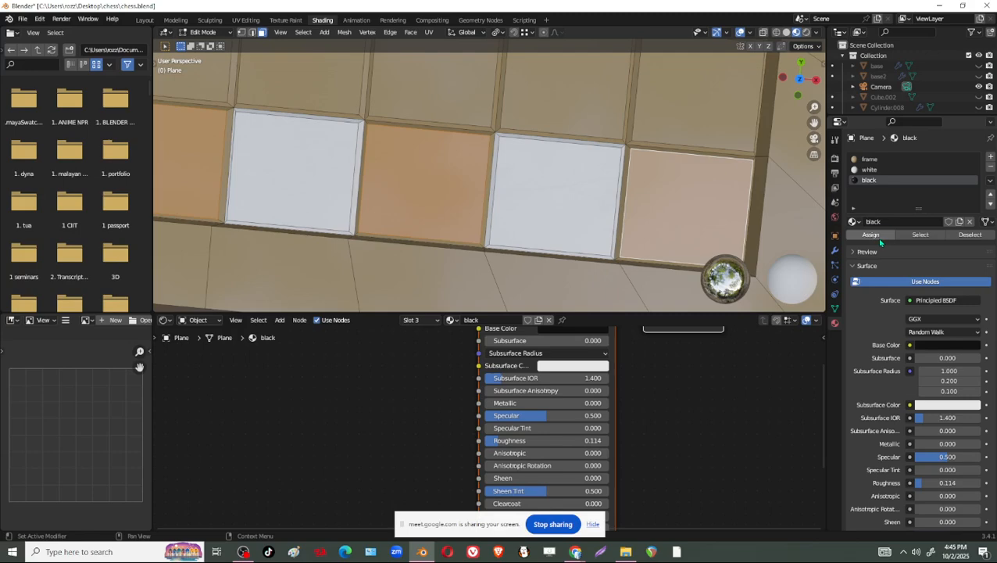
pyautogui.click(880, 238)
# Assign the black material to the four groove side walls around the black square at the board's corner
pyautogui.scroll(2, 787, 166)
pyautogui.keyDown('shift'); pyautogui.moveTo(793, 168); pyautogui.dragTo(668, 121, button='middle'); pyautogui.keyUp('shift')
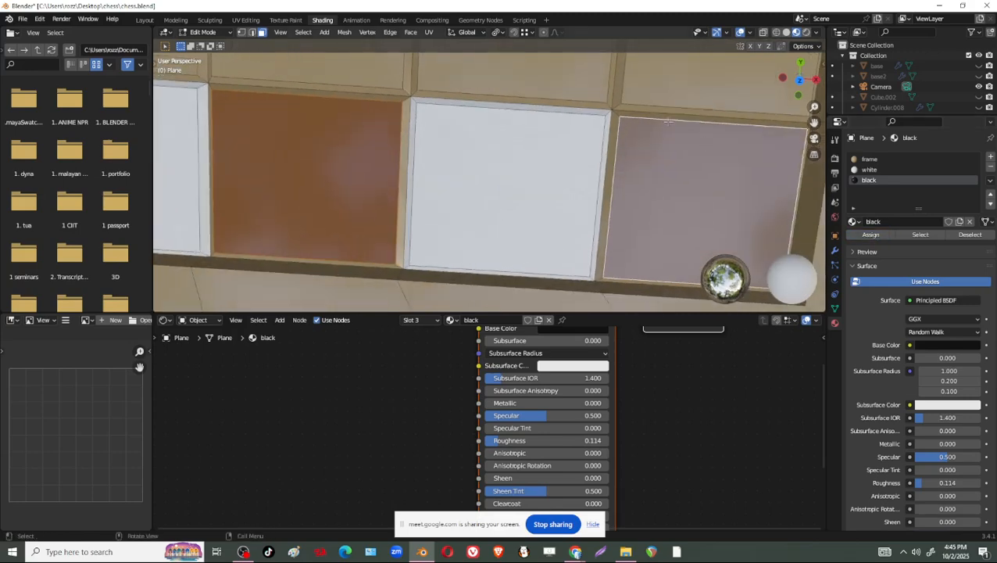
pyautogui.click(669, 115)
pyautogui.keyDown('shift'); pyautogui.click(622, 143); pyautogui.keyUp('shift')
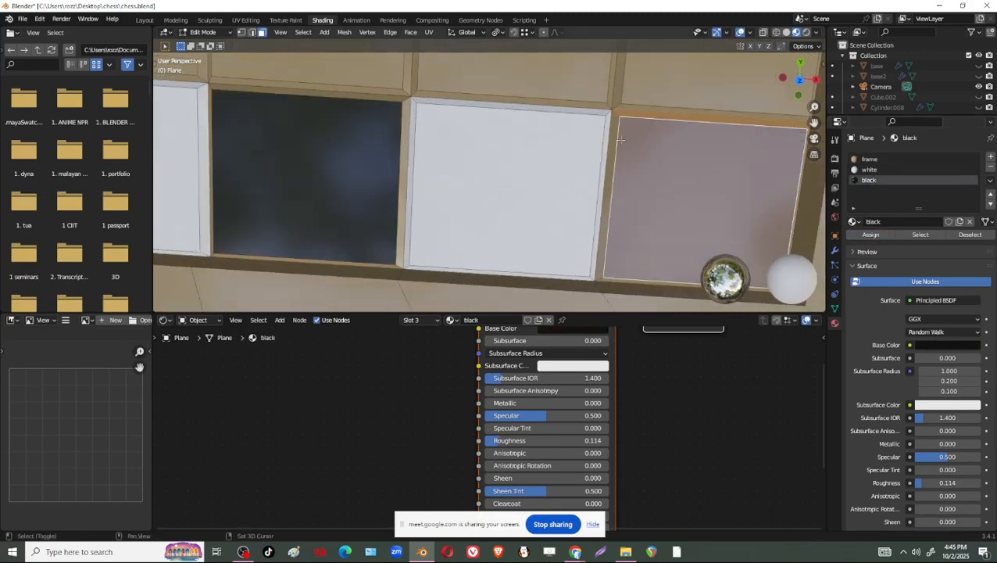
pyautogui.keyDown('shift'); pyautogui.moveTo(633, 163); pyautogui.dragTo(622, 159, button='middle'); pyautogui.keyUp('shift')
pyautogui.click(599, 159)
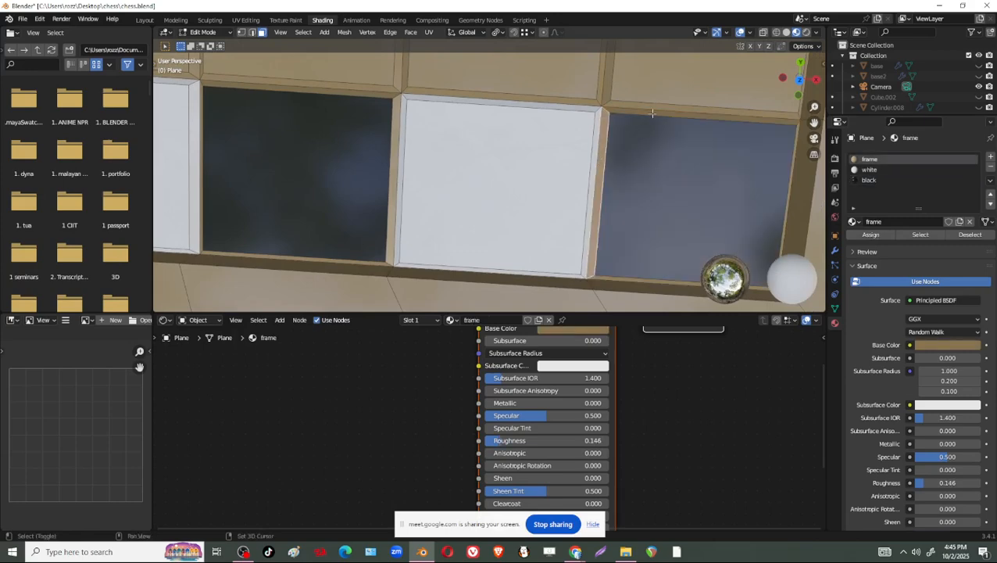
pyautogui.keyDown('shift'); pyautogui.moveTo(783, 190); pyautogui.dragTo(651, 151, button='middle'); pyautogui.keyUp('shift')
pyautogui.keyDown('shift'); pyautogui.click(657, 151); pyautogui.keyUp('shift')
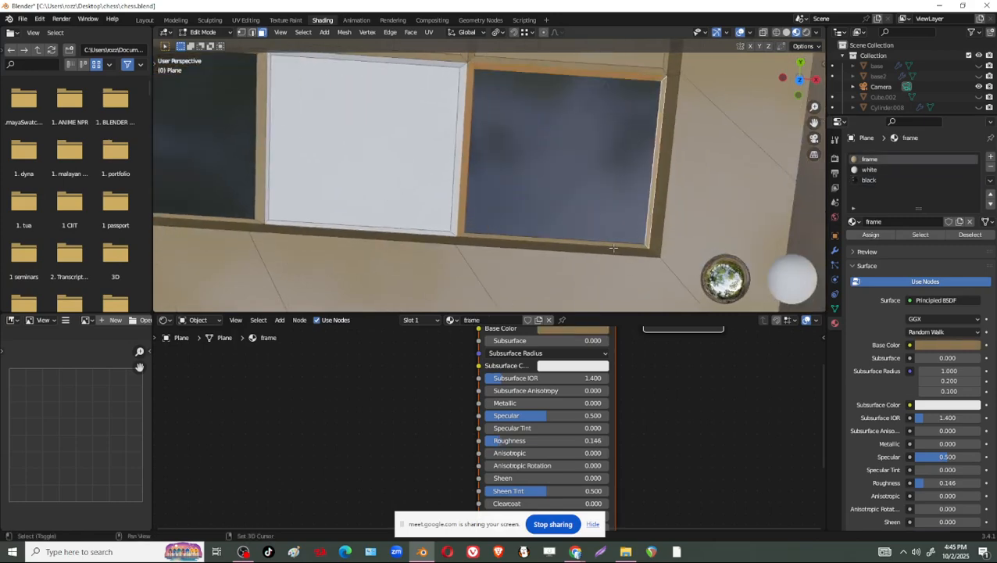
pyautogui.keyDown('shift'); pyautogui.click(613, 246); pyautogui.keyUp('shift')
pyautogui.click(868, 236)
pyautogui.keyDown('shift'); pyautogui.moveTo(475, 180); pyautogui.dragTo(567, 189, button='middle'); pyautogui.keyUp('shift')
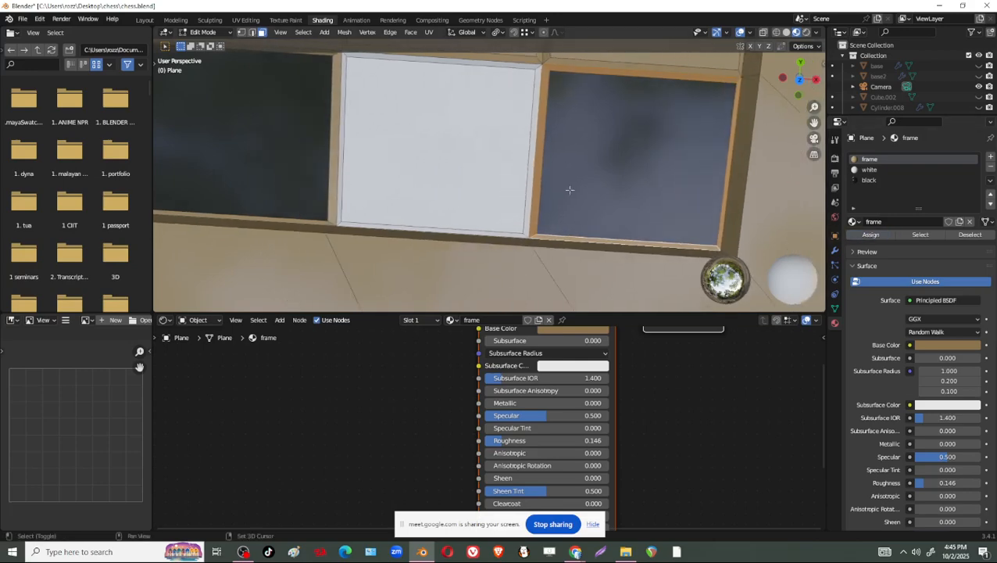
pyautogui.click(869, 180)
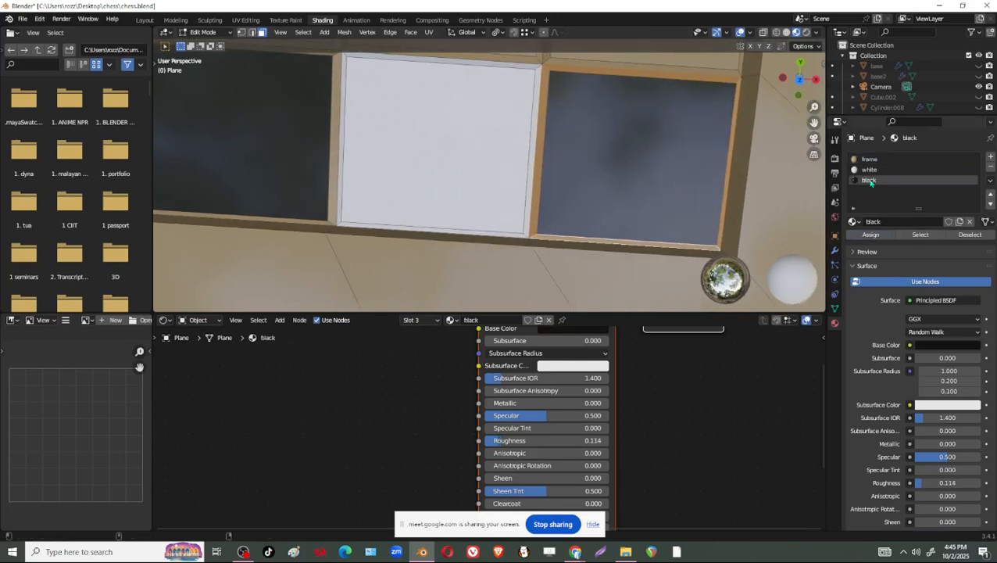
pyautogui.click(877, 238)
# Assign the black material to the groove side walls around two more black squares in the front row
pyautogui.keyDown('shift'); pyautogui.moveTo(410, 65); pyautogui.dragTo(505, 141, button='middle'); pyautogui.keyUp('shift')
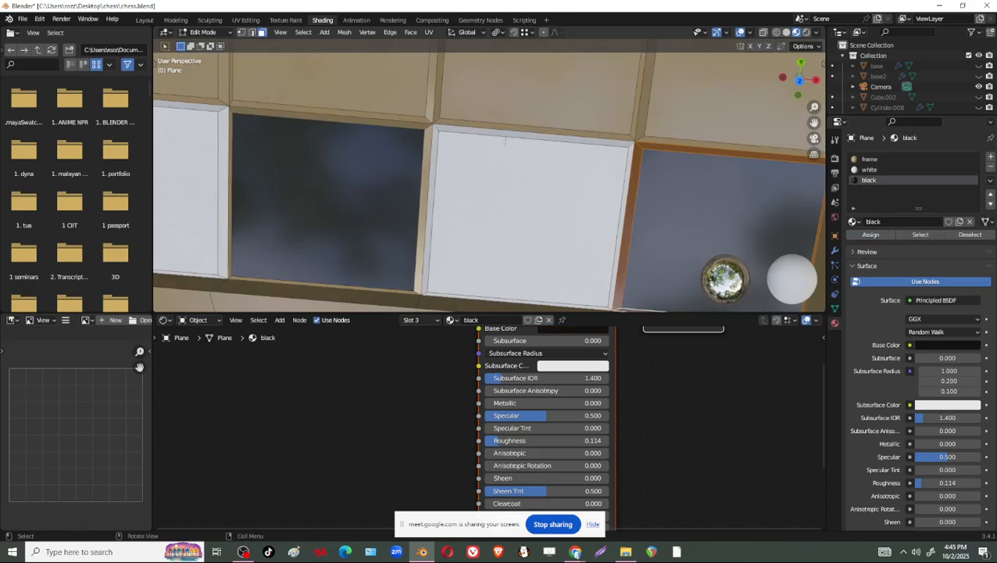
pyautogui.click(432, 147)
pyautogui.moveTo(433, 147); pyautogui.dragTo(428, 206, button='middle')
pyautogui.keyDown('alt'); pyautogui.click(340, 201); pyautogui.keyUp('alt')
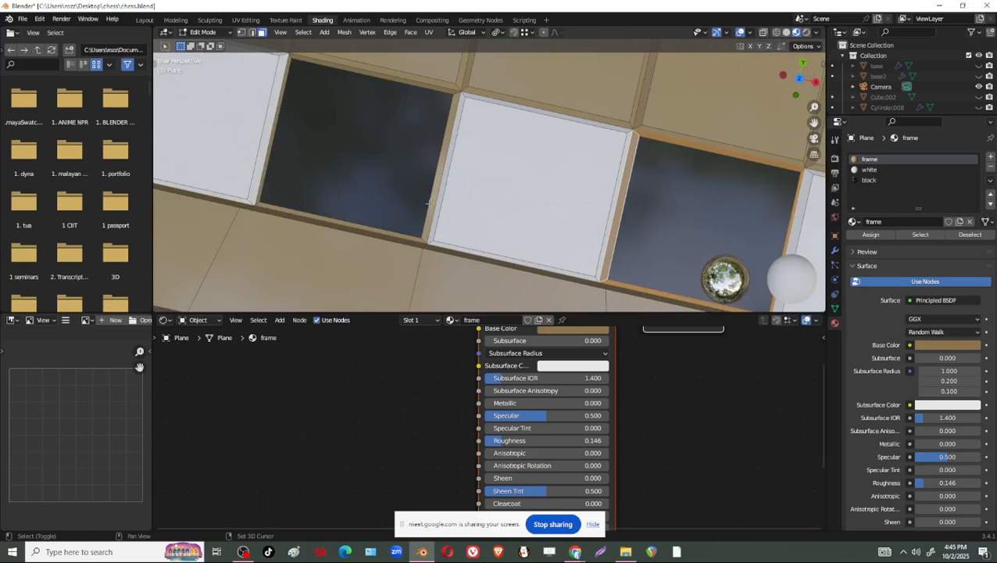
pyautogui.keyDown('shift'); pyautogui.click(430, 90); pyautogui.keyUp('shift')
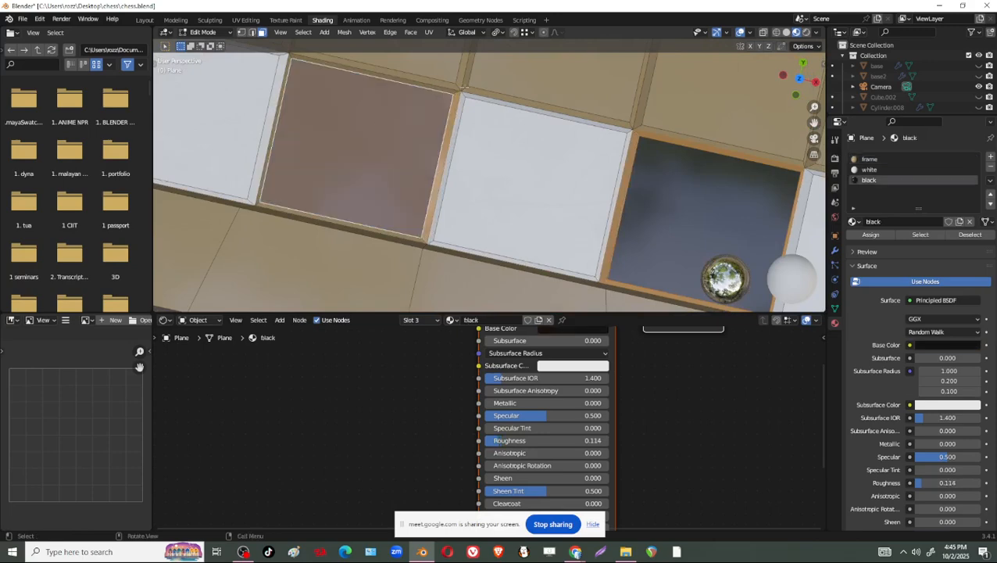
pyautogui.hotkey('ctrl', 'z')
pyautogui.keyDown('shift'); pyautogui.click(443, 90); pyautogui.keyUp('shift')
pyautogui.moveTo(406, 136); pyautogui.dragTo(398, 203, button='middle')
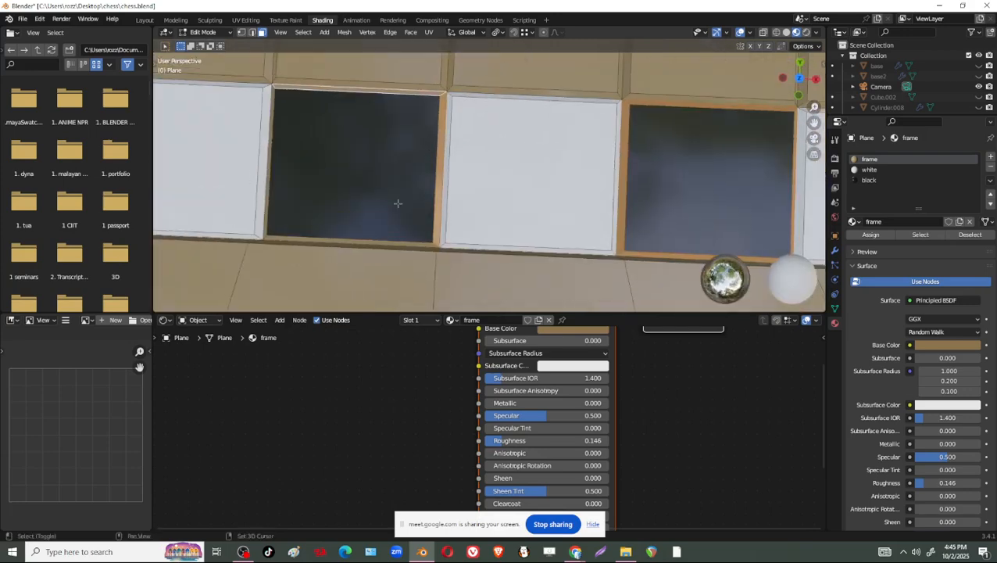
pyautogui.moveTo(329, 218); pyautogui.dragTo(329, 220, button='middle')
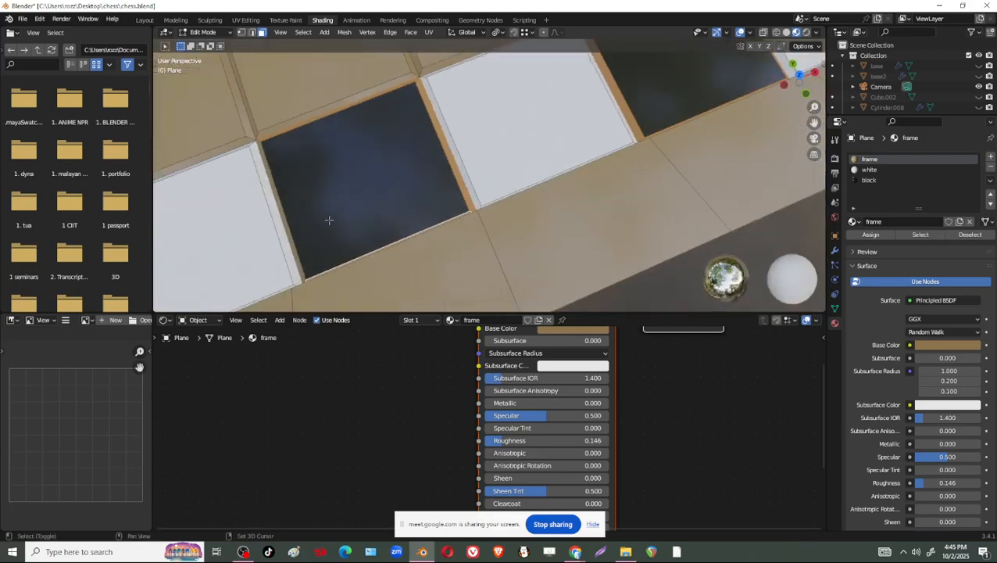
pyautogui.keyDown('shift'); pyautogui.click(287, 226); pyautogui.keyUp('shift')
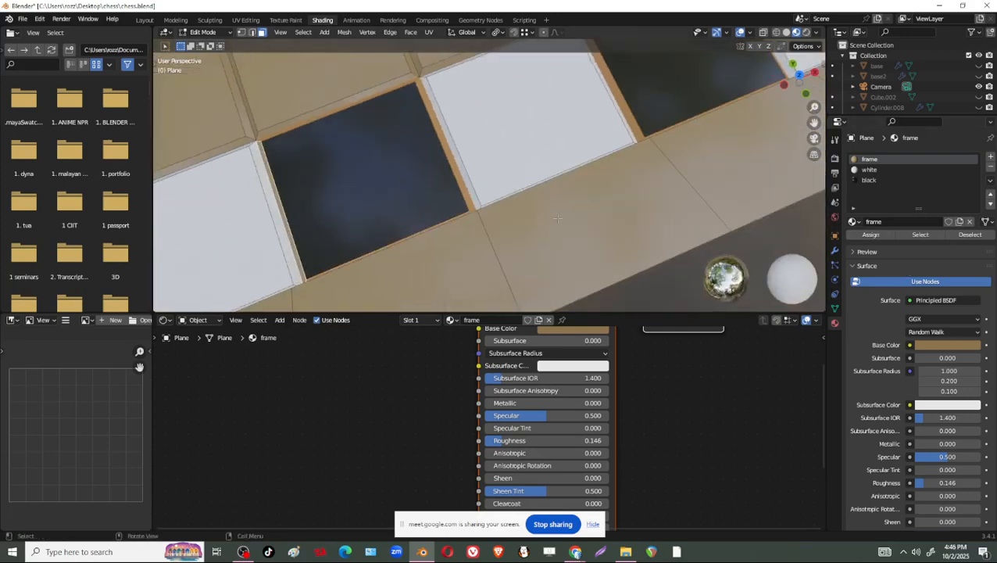
pyautogui.moveTo(557, 218); pyautogui.dragTo(445, 157, button='middle')
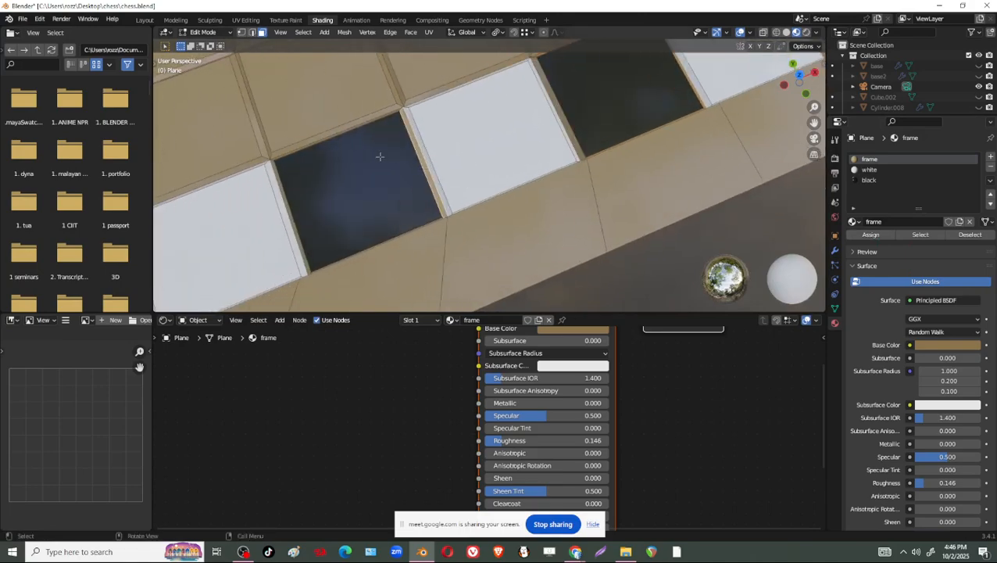
pyautogui.moveTo(379, 155); pyautogui.dragTo(558, 166, button='middle')
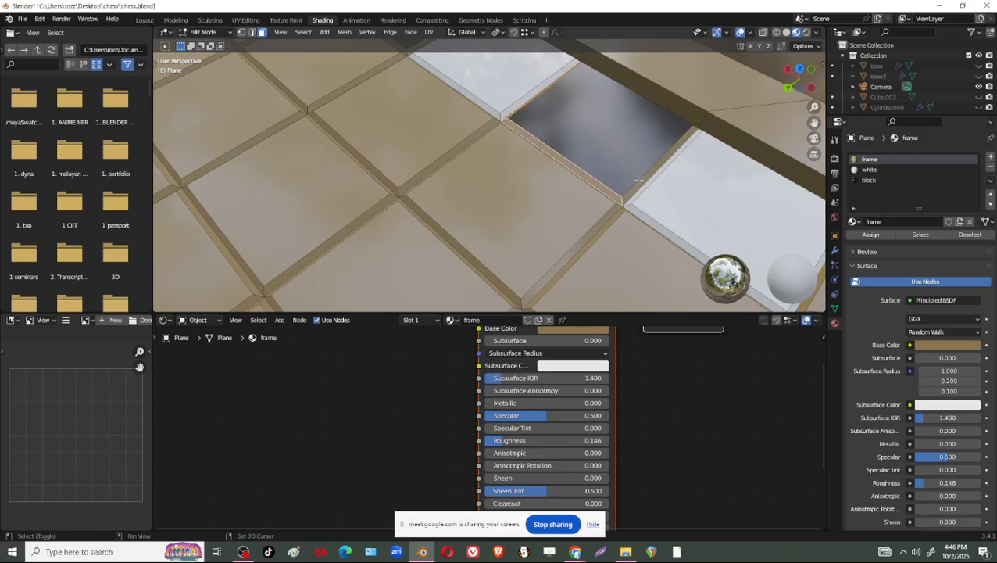
pyautogui.moveTo(639, 179); pyautogui.dragTo(594, 250, button='middle')
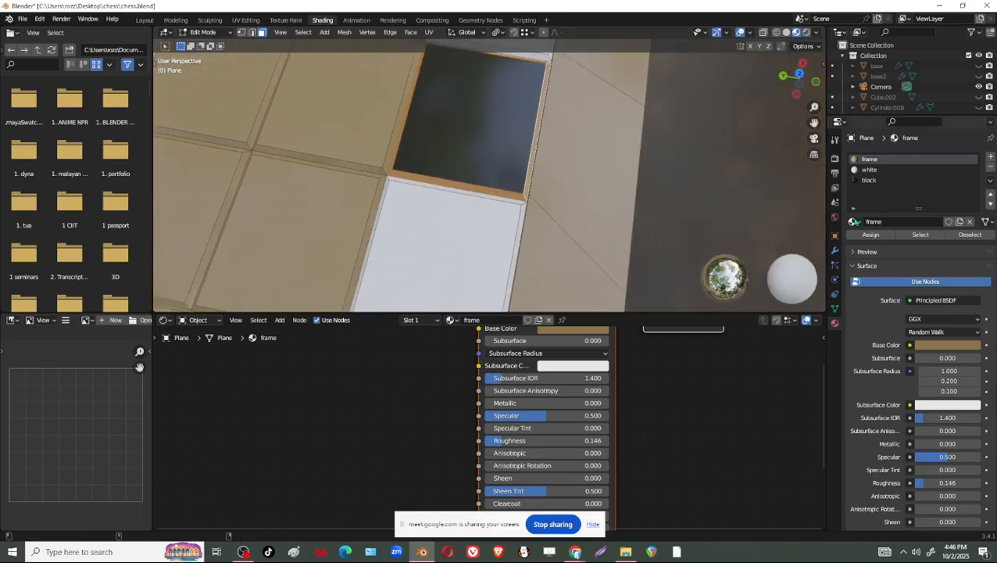
pyautogui.click(865, 180)
pyautogui.click(866, 235)
# Check the front row for a black square whose groove side walls still have the frame material
pyautogui.keyDown('shift'); pyautogui.moveTo(514, 288); pyautogui.dragTo(174, 179, button='middle'); pyautogui.keyUp('shift')
pyautogui.scroll(-4, 173, 179)
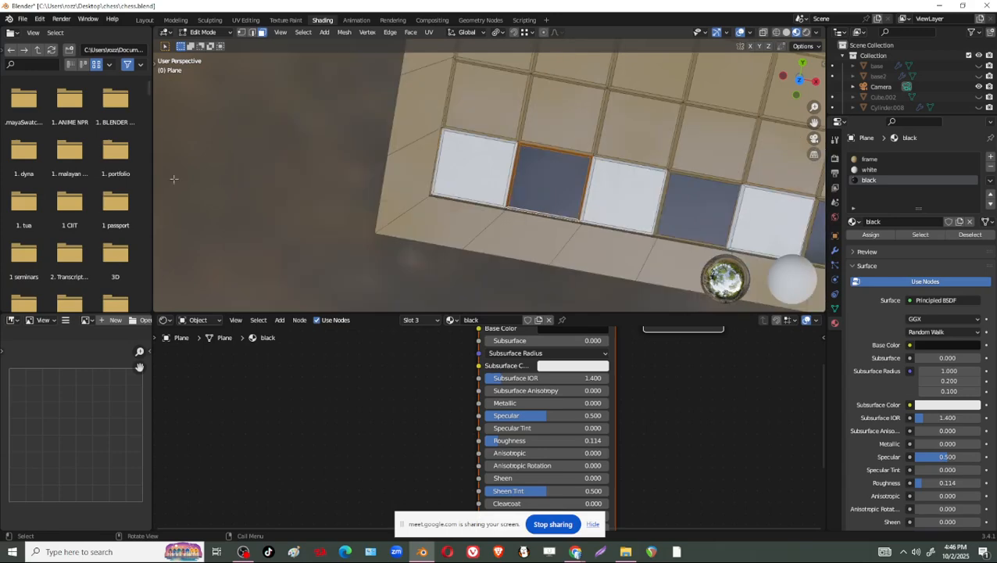
pyautogui.scroll(-2, 328, 180)
pyautogui.moveTo(328, 180); pyautogui.dragTo(269, 186, button='middle')
pyautogui.keyDown('shift'); pyautogui.moveTo(438, 234); pyautogui.dragTo(655, 208, button='middle'); pyautogui.keyUp('shift')
pyautogui.press('Tab')
pyautogui.scroll(3, 708, 235)
pyautogui.scroll(3, 592, 196)
pyautogui.press('Tab')
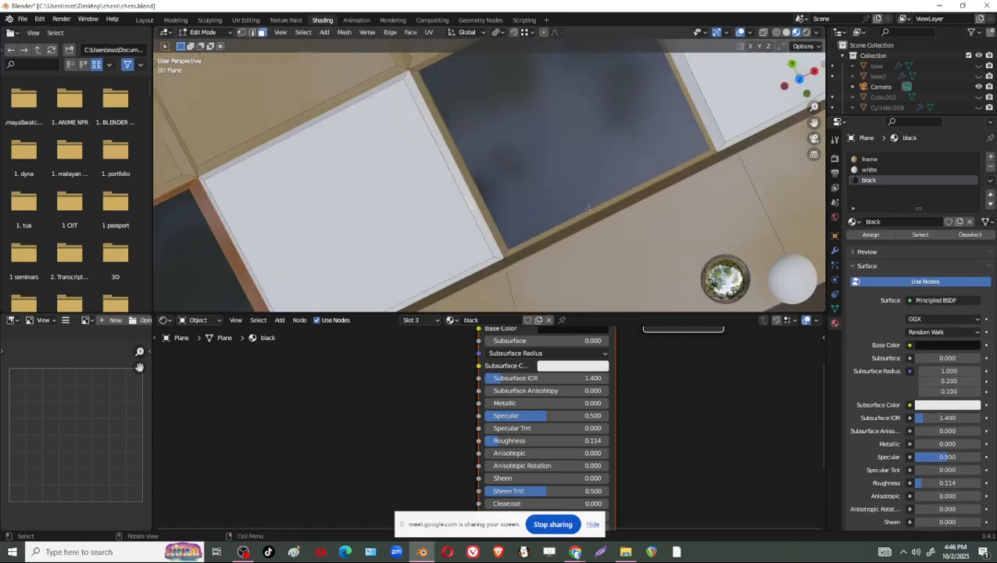
pyautogui.click(603, 209)
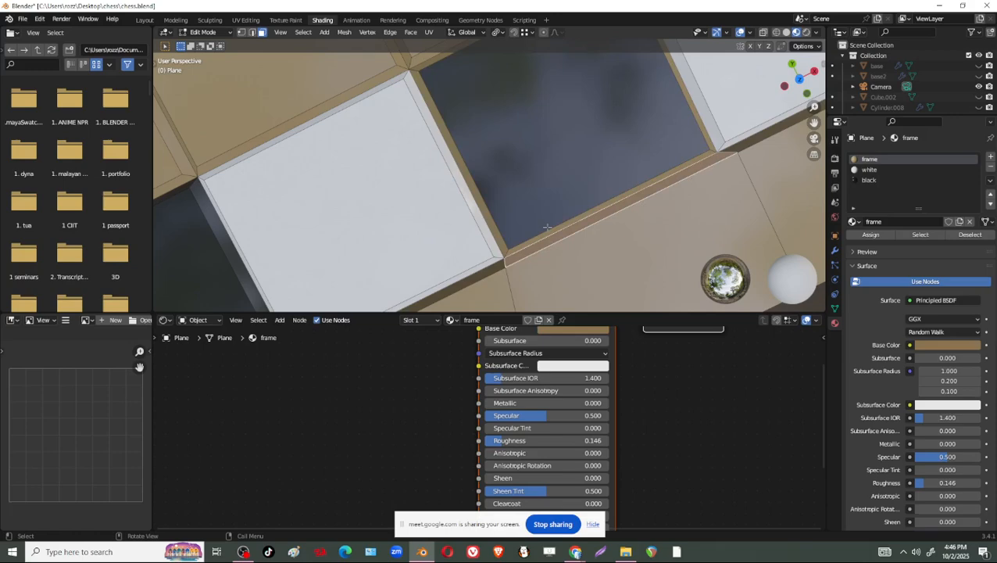
pyautogui.click(547, 227)
pyautogui.click(586, 214)
pyautogui.keyDown('shift'); pyautogui.click(627, 188); pyautogui.keyUp('shift')
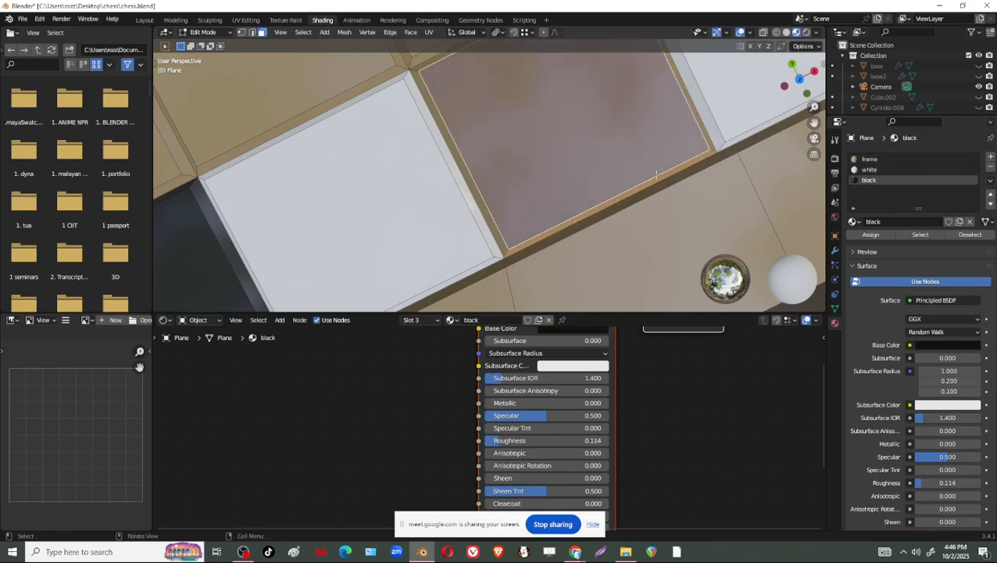
pyautogui.click(612, 153)
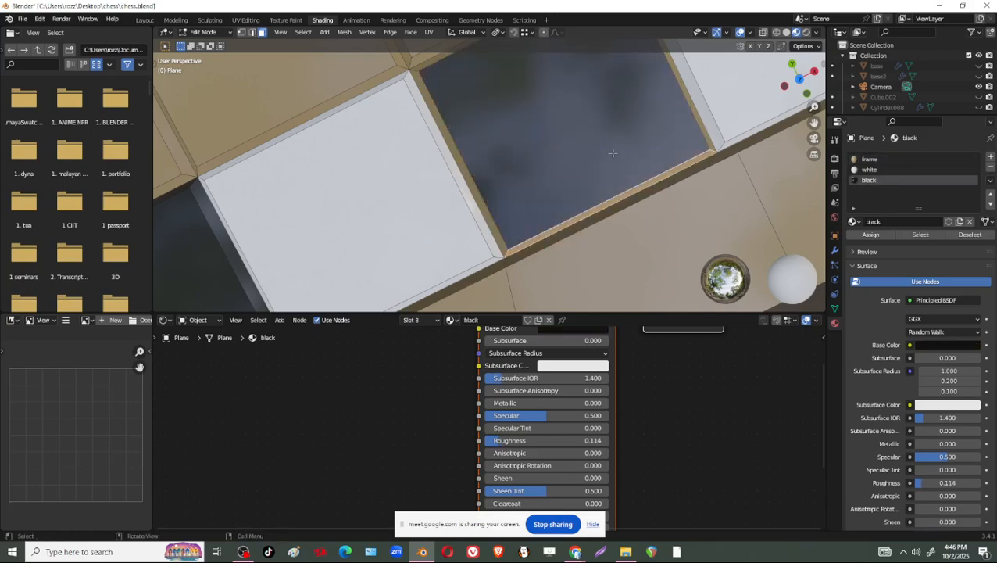
pyautogui.keyDown('shift'); pyautogui.click(498, 228); pyautogui.keyUp('shift')
pyautogui.click(534, 221)
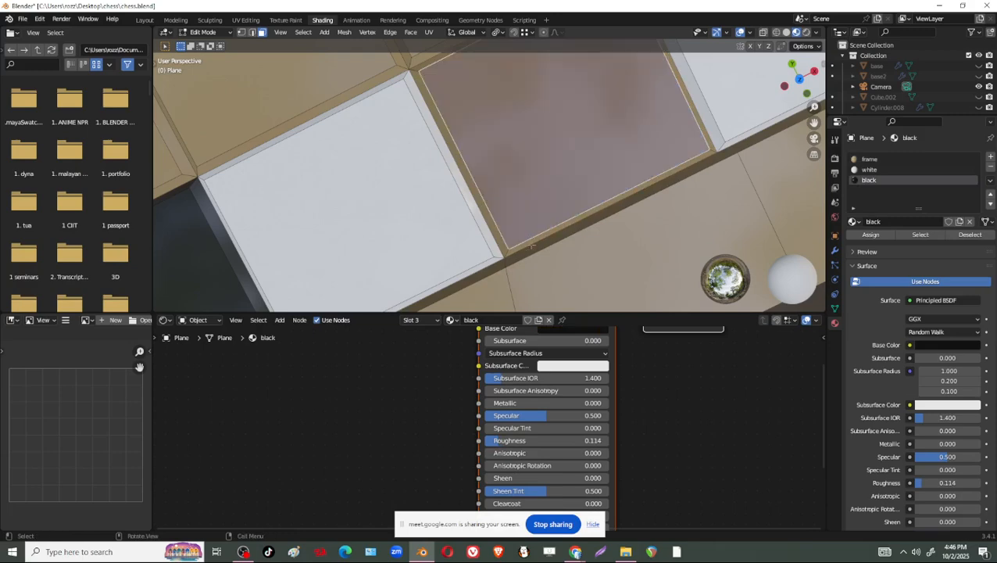
# Assign the black material to the groove side walls around the remaining black square of the front row
pyautogui.click(532, 245)
pyautogui.keyDown('shift'); pyautogui.click(501, 240); pyautogui.keyUp('shift')
pyautogui.moveTo(505, 238); pyautogui.dragTo(589, 204, button='middle')
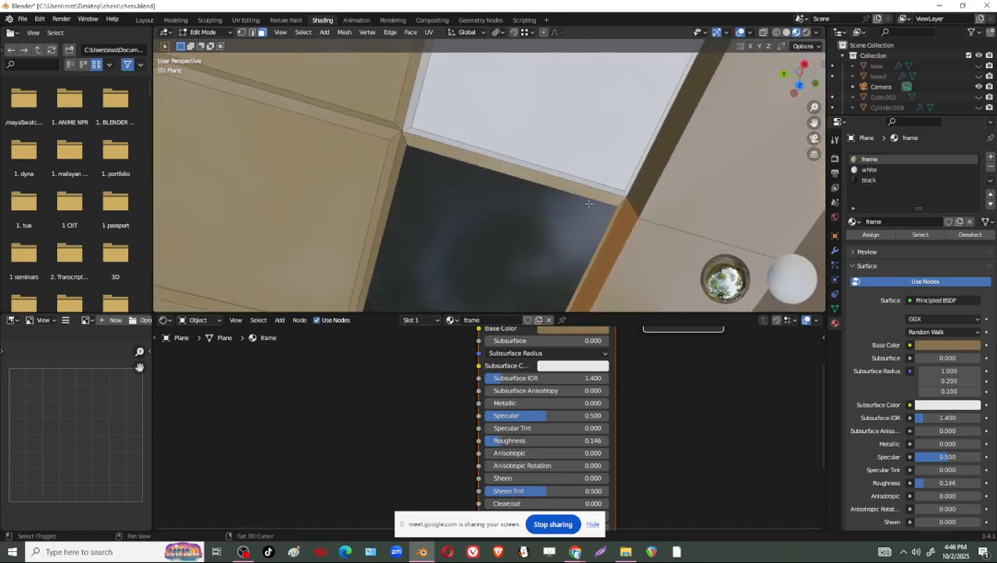
pyautogui.keyDown('shift'); pyautogui.click(530, 174); pyautogui.keyUp('shift')
pyautogui.keyDown('shift'); pyautogui.click(399, 150); pyautogui.keyUp('shift')
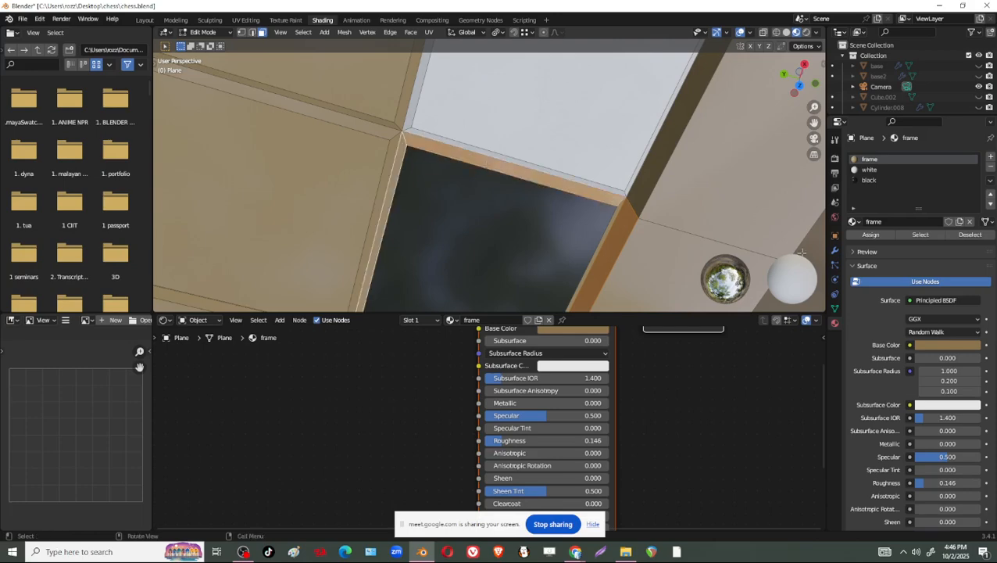
pyautogui.click(869, 180)
pyautogui.click(871, 235)
pyautogui.scroll(-3, 596, 229)
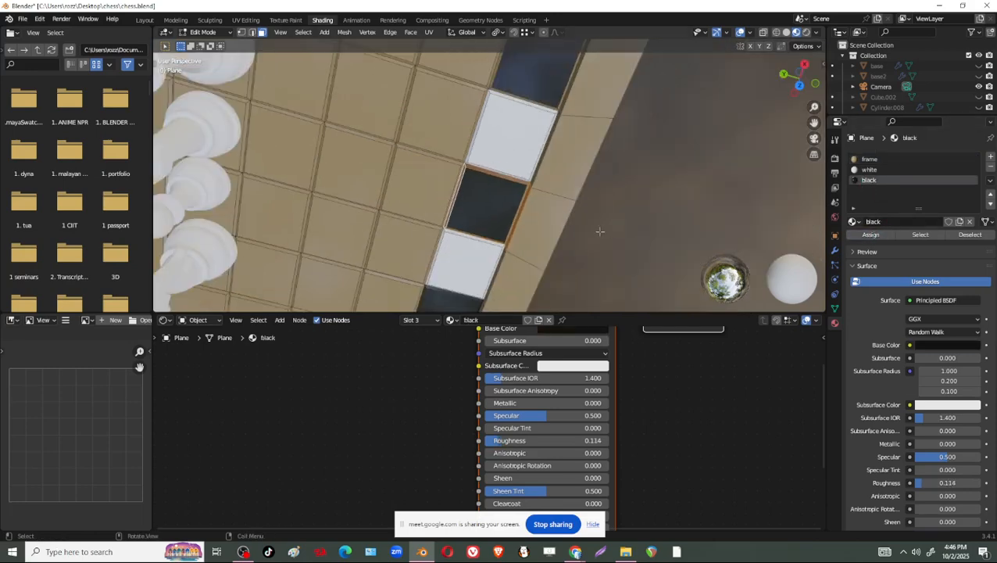
pyautogui.moveTo(585, 238); pyautogui.dragTo(440, 136, button='middle')
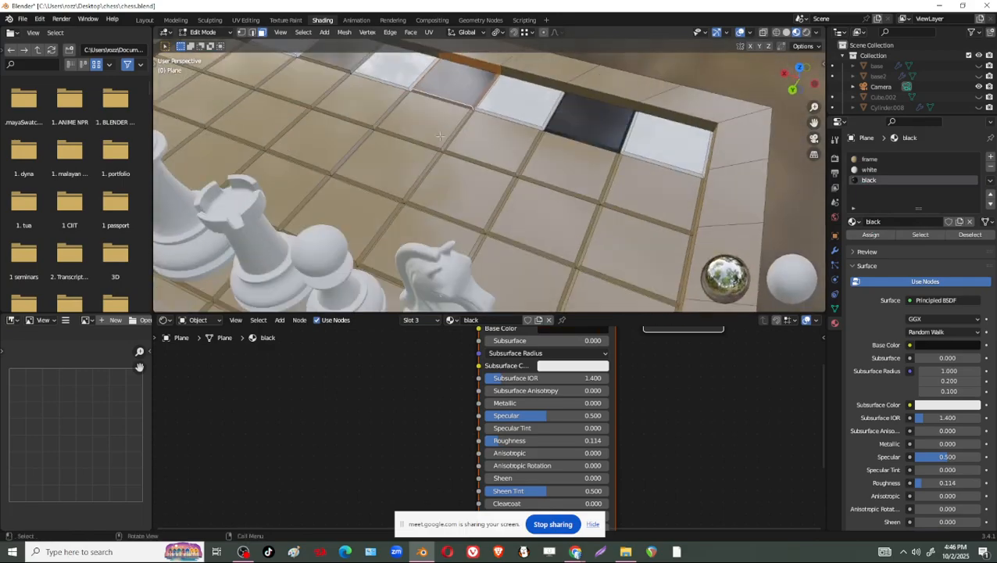
pyautogui.moveTo(477, 73); pyautogui.dragTo(604, 209, button='middle')
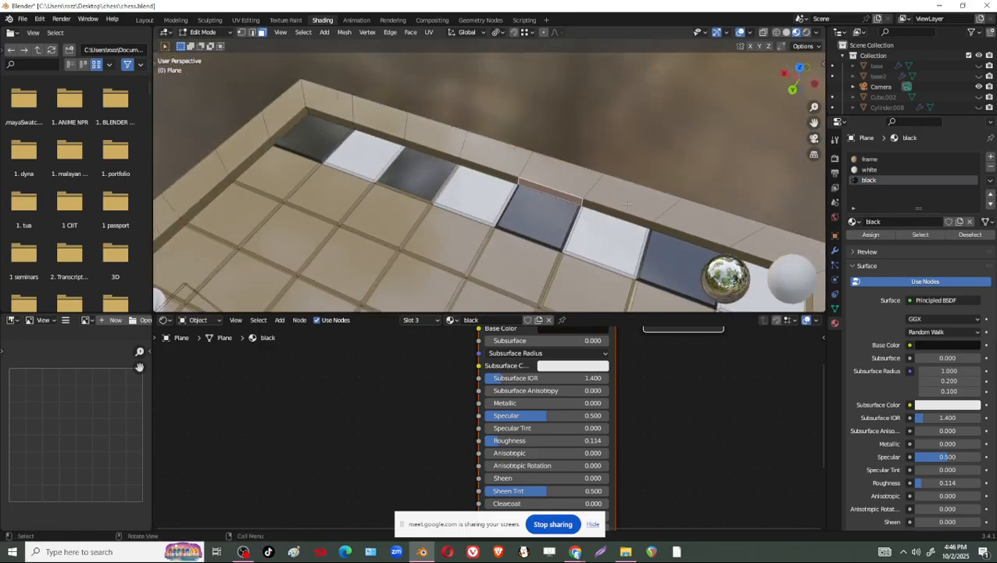
# Assign the frame material to the inner frame wall segment beside the third black square from the black corner
pyautogui.click(570, 199)
pyautogui.click(869, 159)
pyautogui.click(870, 234)
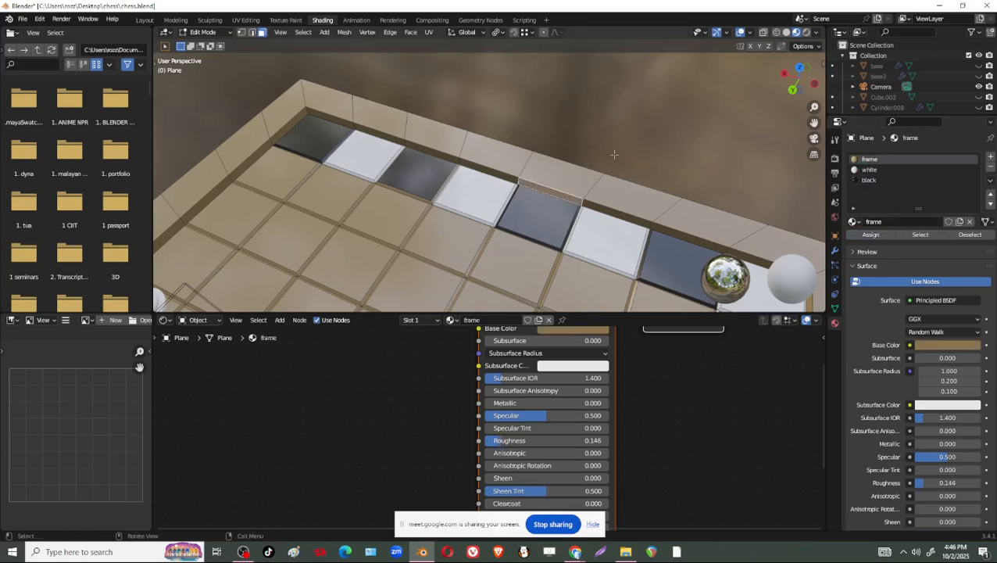
# Assign the black material to the four groove side walls around the front-row black square still bordered by the frame material
pyautogui.moveTo(416, 231); pyautogui.dragTo(524, 164, button='middle')
pyautogui.scroll(6, 455, 247)
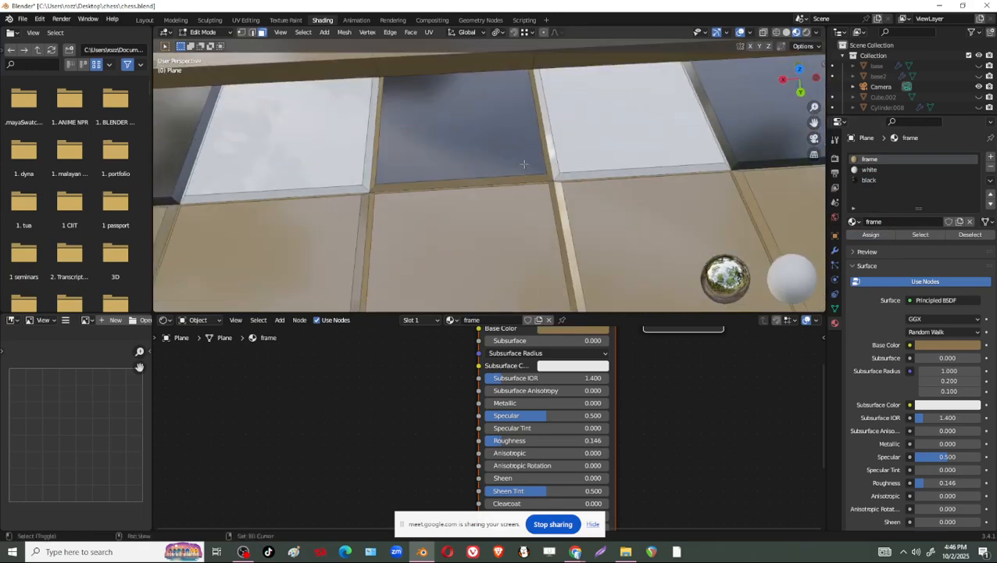
pyautogui.click(501, 179)
pyautogui.keyDown('shift'); pyautogui.click(547, 166); pyautogui.keyUp('shift')
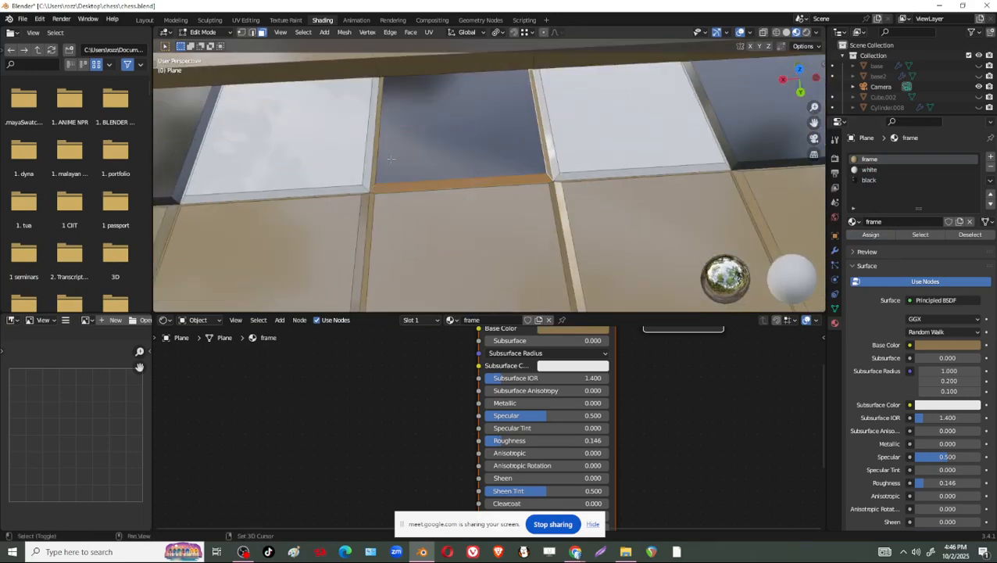
pyautogui.keyDown('shift'); pyautogui.click(375, 163); pyautogui.keyUp('shift')
pyautogui.moveTo(375, 163); pyautogui.dragTo(442, 147, button='middle')
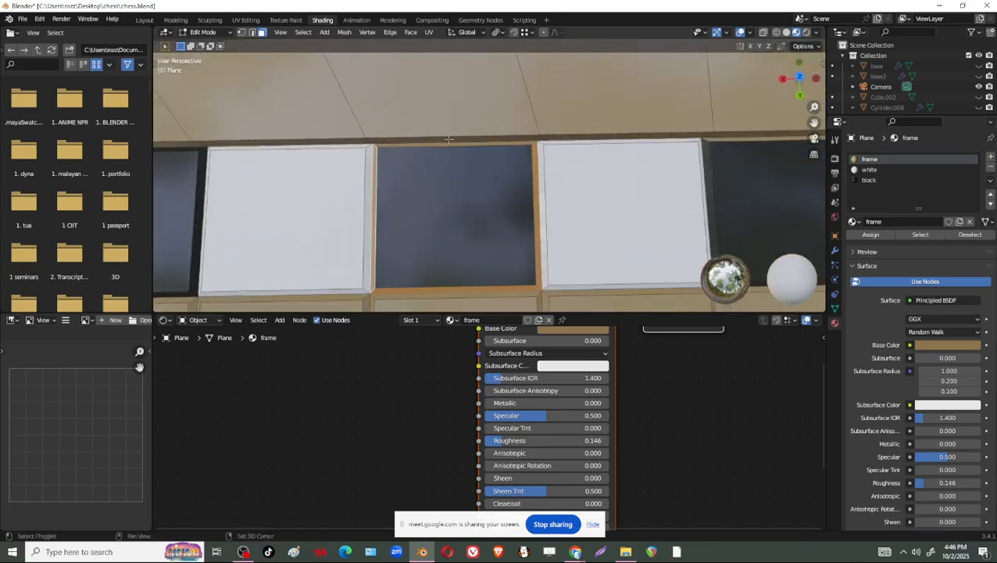
pyautogui.keyDown('shift'); pyautogui.click(446, 144); pyautogui.keyUp('shift')
pyautogui.click(869, 180)
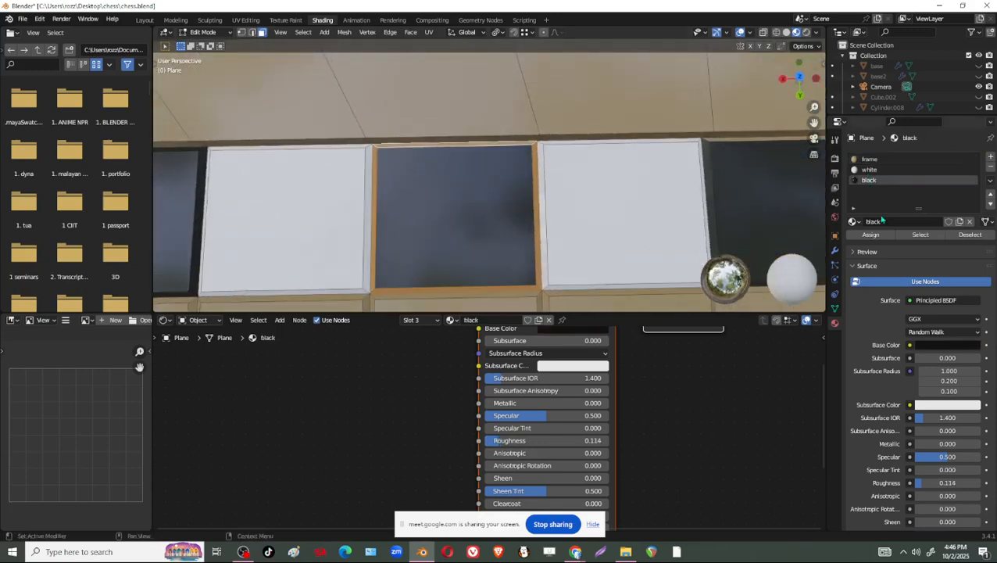
pyautogui.click(870, 234)
pyautogui.scroll(-2, 595, 130)
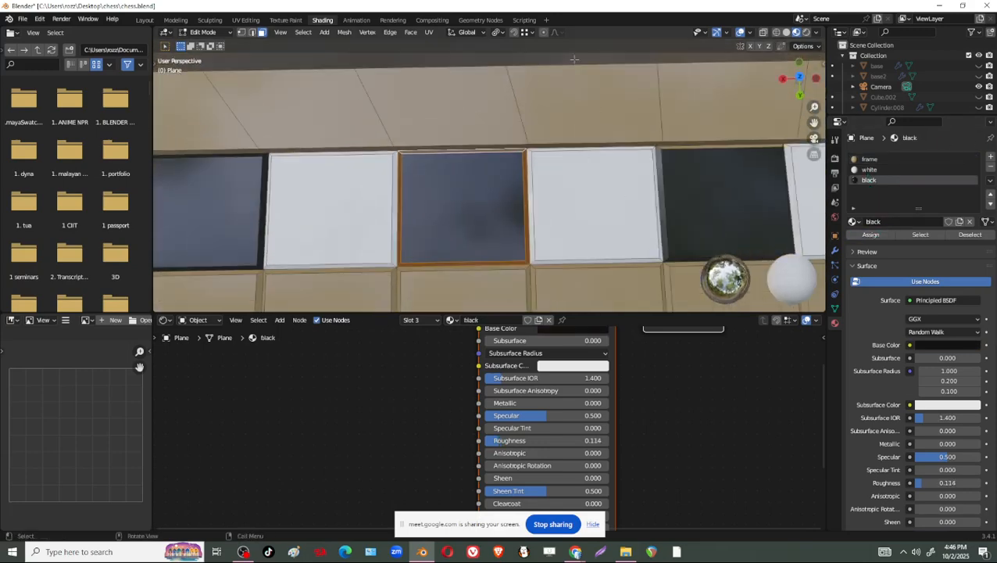
pyautogui.scroll(-3, 575, 60)
pyautogui.click(515, 83)
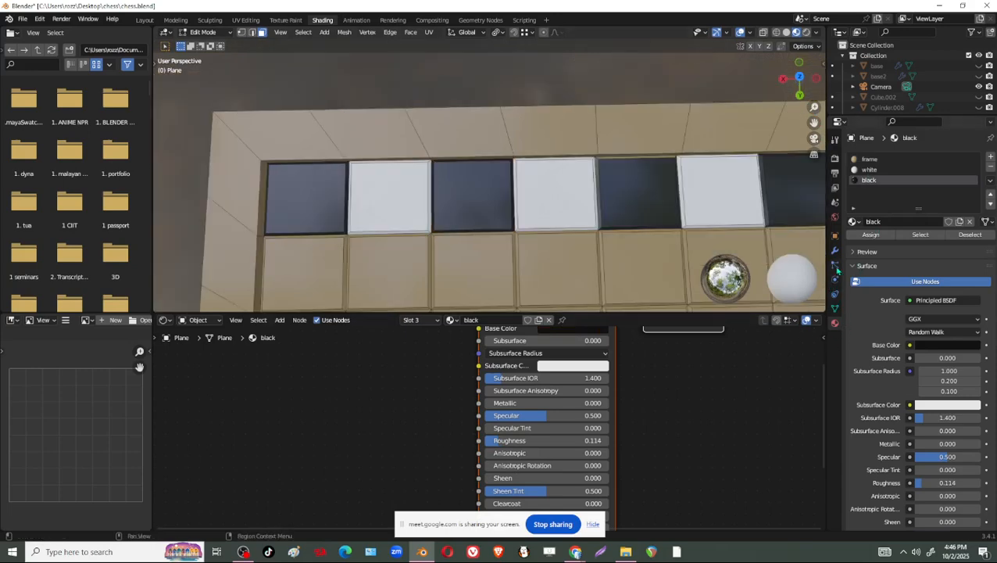
# Temporarily enable the Bevel modifier's viewport display to inspect the board, and disable it again
pyautogui.click(835, 250)
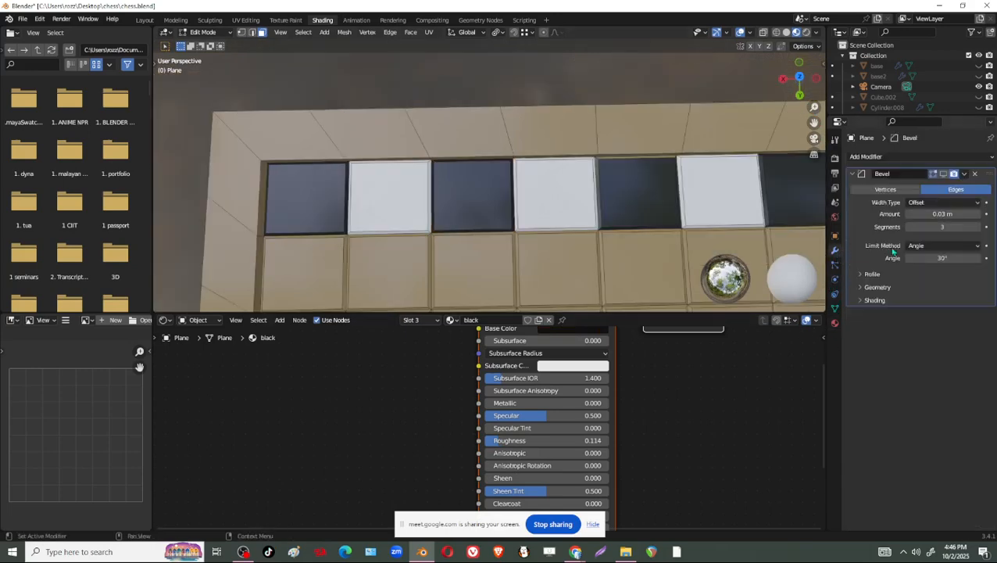
pyautogui.click(931, 173)
pyautogui.scroll(-4, 684, 82)
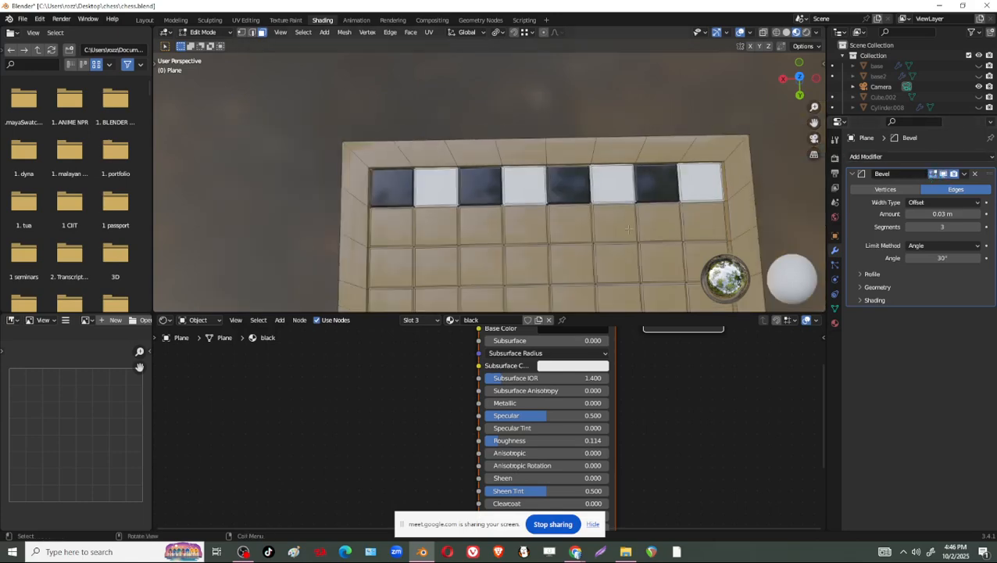
pyautogui.moveTo(684, 82); pyautogui.dragTo(561, 242, button='middle')
pyautogui.scroll(3, 561, 241)
pyautogui.scroll(3, 483, 207)
pyautogui.keyDown('shift'); pyautogui.moveTo(375, 170); pyautogui.dragTo(426, 270, button='middle'); pyautogui.keyUp('shift')
pyautogui.scroll(4, 469, 204)
pyautogui.scroll(-2, 448, 202)
pyautogui.click(944, 175)
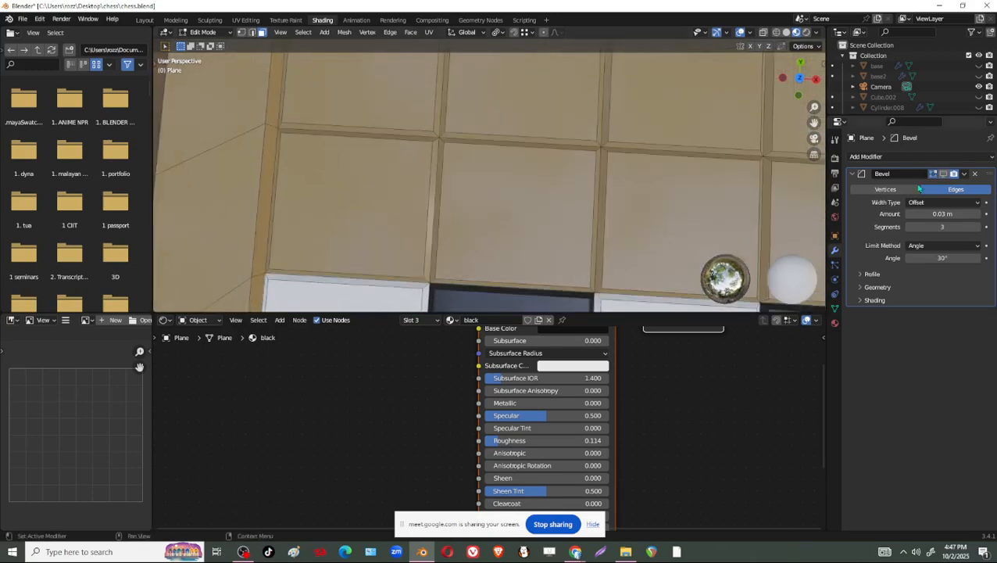
# Try Checker Deselect with only the second-row square behind the white corner square selected, and clear the selection
pyautogui.scroll(-4, 447, 207)
pyautogui.moveTo(447, 207); pyautogui.dragTo(452, 209, button='middle')
pyautogui.scroll(4, 399, 219)
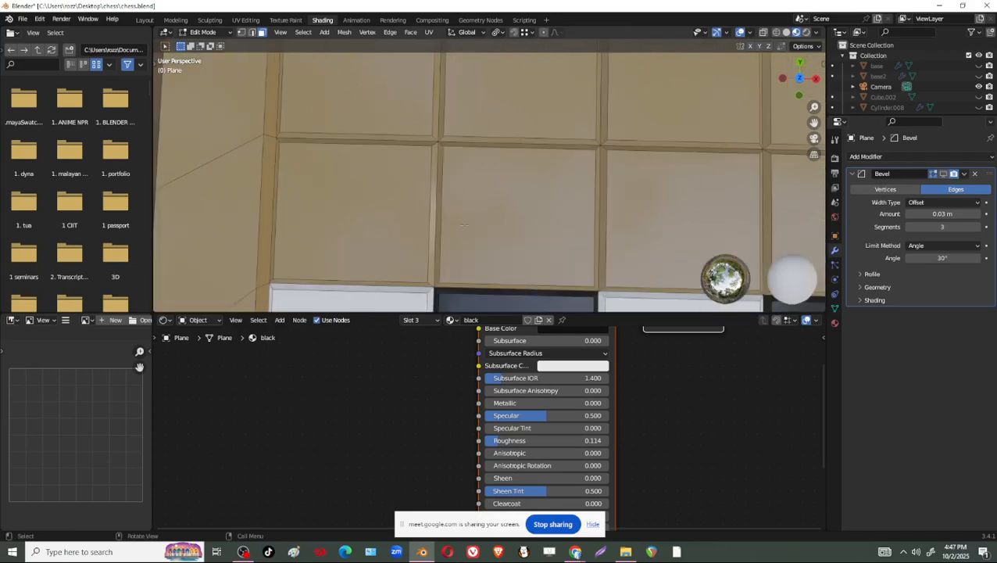
pyautogui.keyDown('shift'); pyautogui.moveTo(393, 220); pyautogui.dragTo(432, 207, button='middle'); pyautogui.keyUp('shift')
pyautogui.click(401, 193)
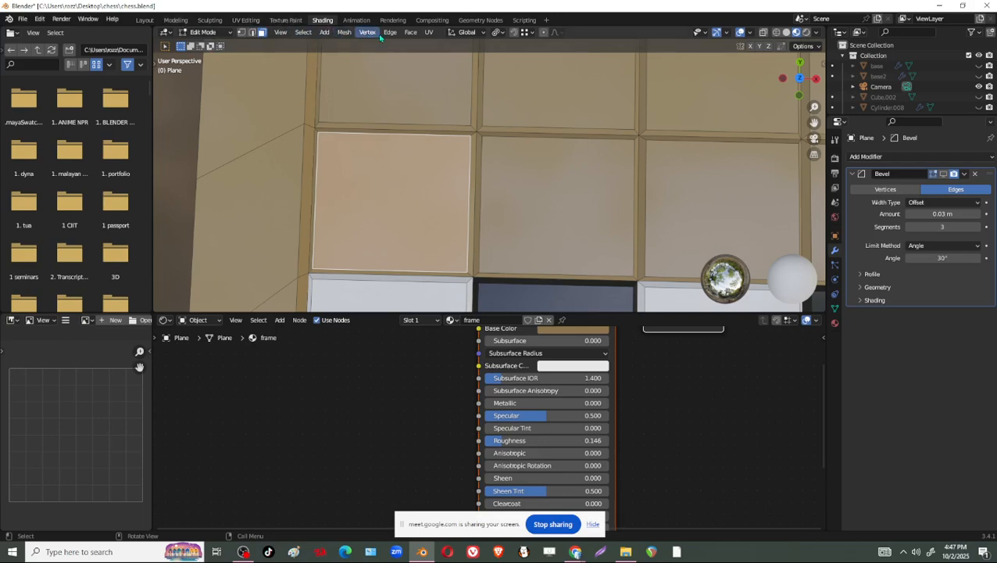
pyautogui.click(412, 33)
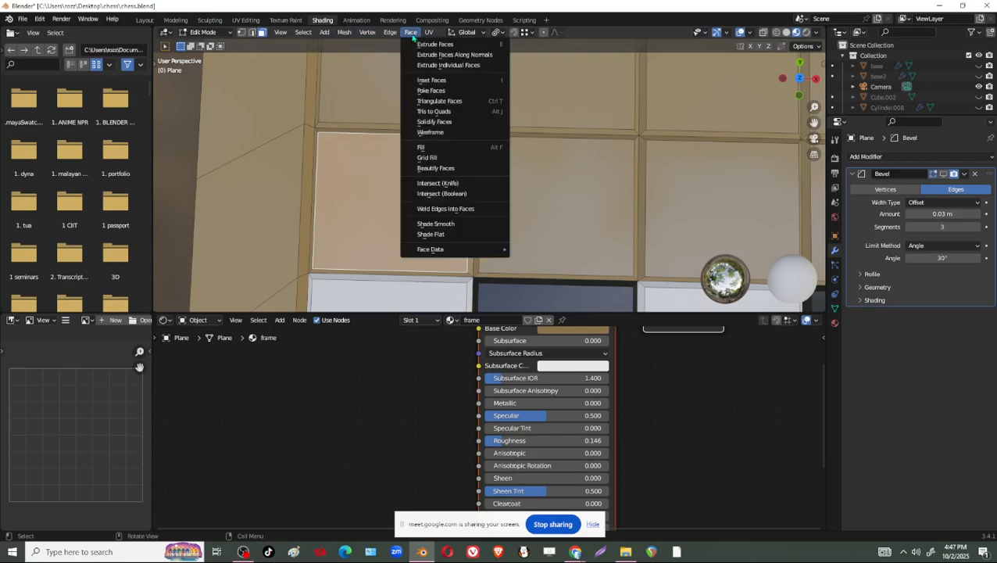
pyautogui.click(310, 36)
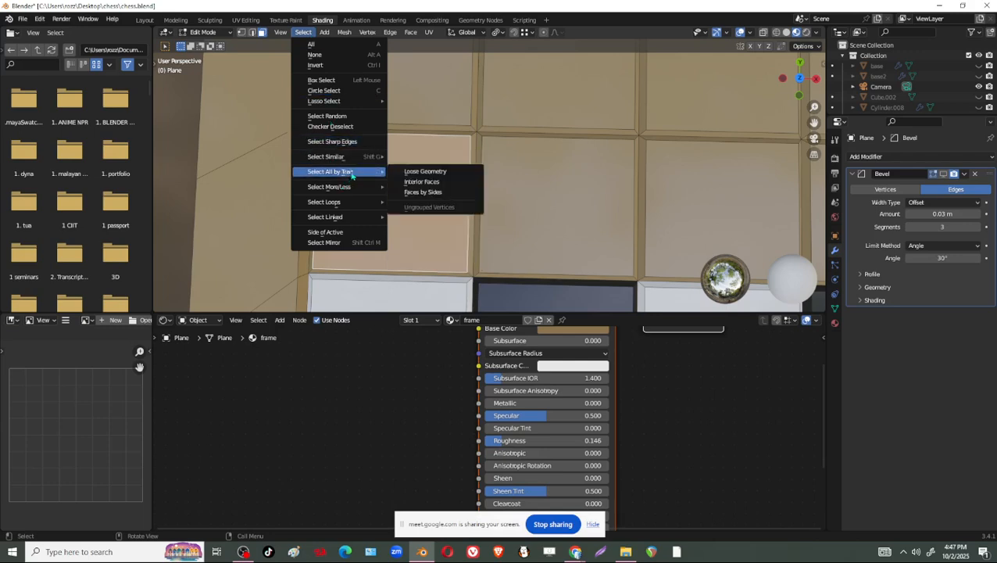
pyautogui.moveTo(355, 162)
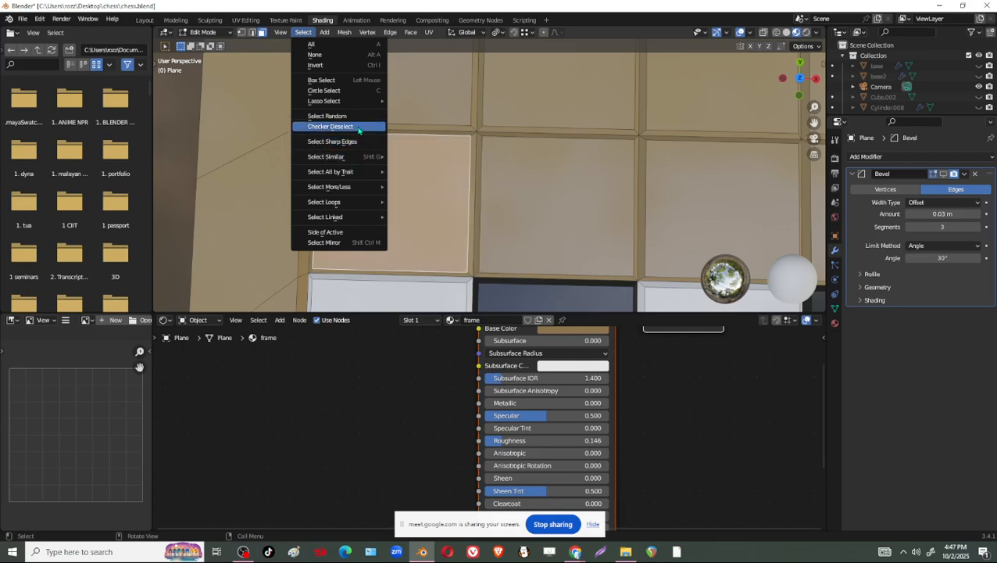
pyautogui.click(358, 128)
pyautogui.click(370, 166)
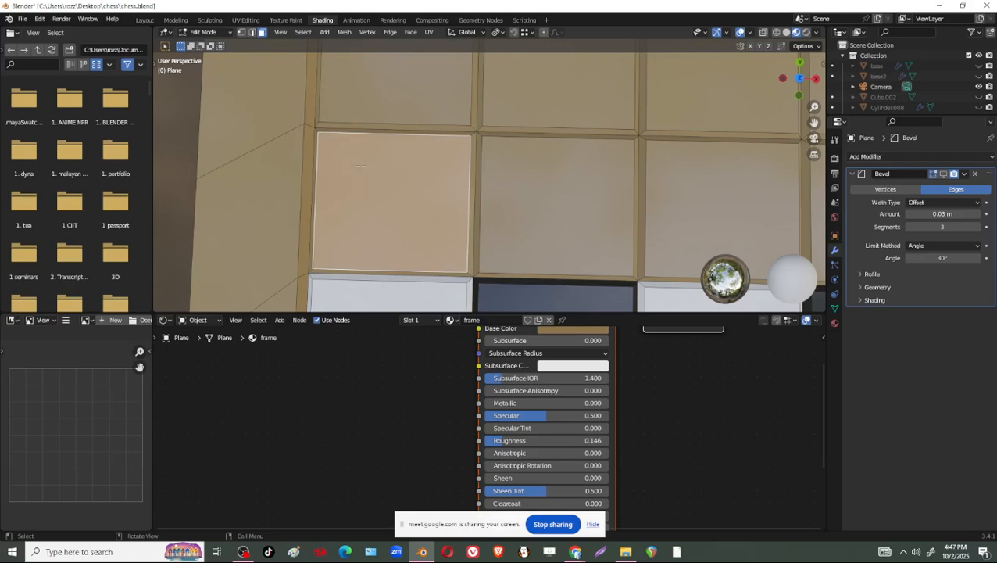
pyautogui.click(184, 132)
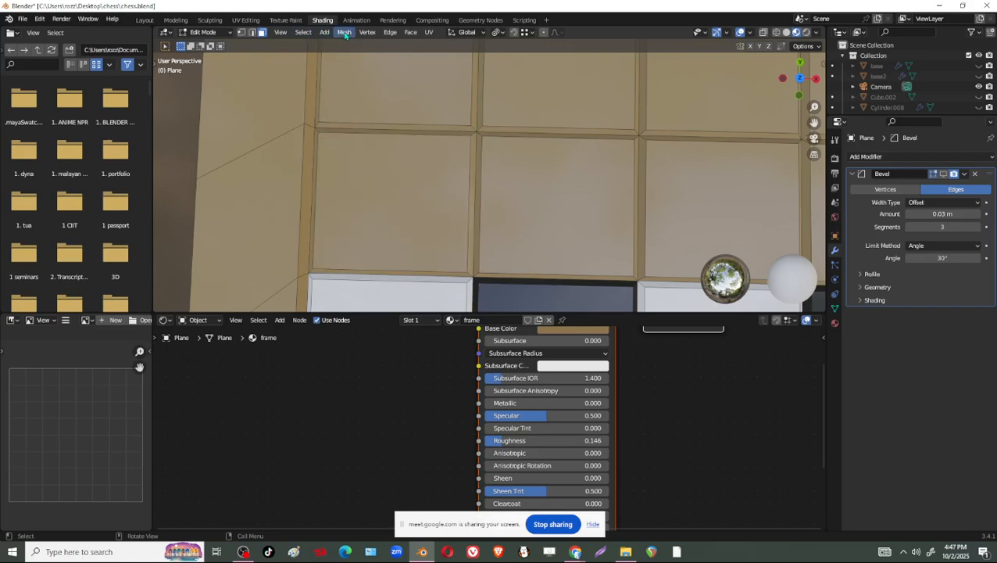
# Select all the uncoloured squares together with their grooves and apply Checker Deselect
pyautogui.click(305, 34)
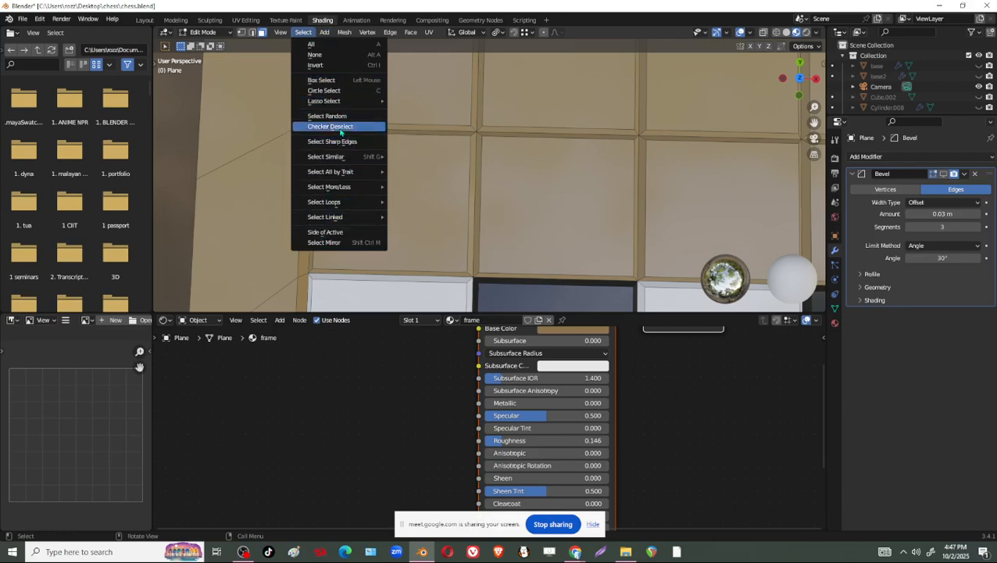
pyautogui.scroll(-6, 652, 232)
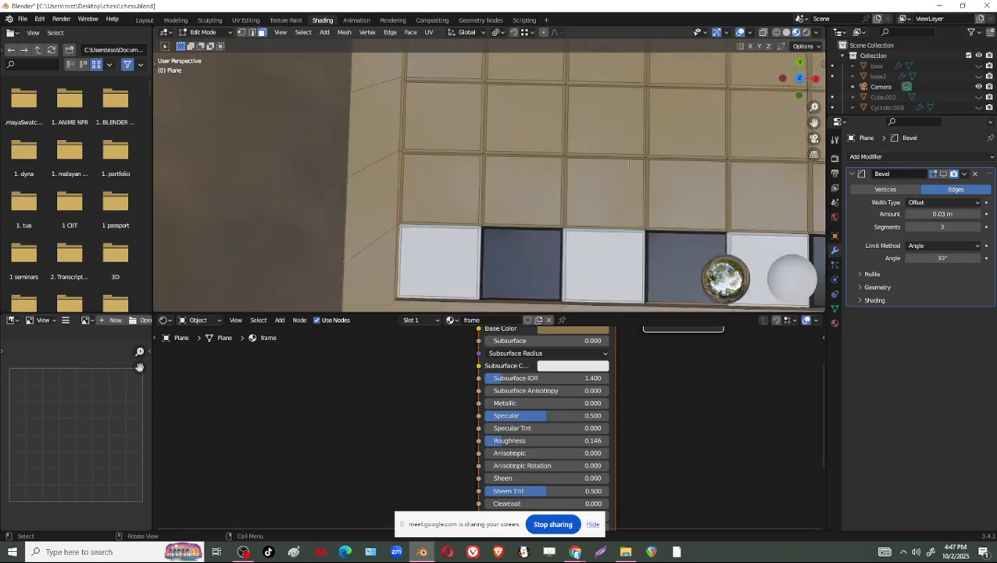
pyautogui.scroll(-5, 652, 232)
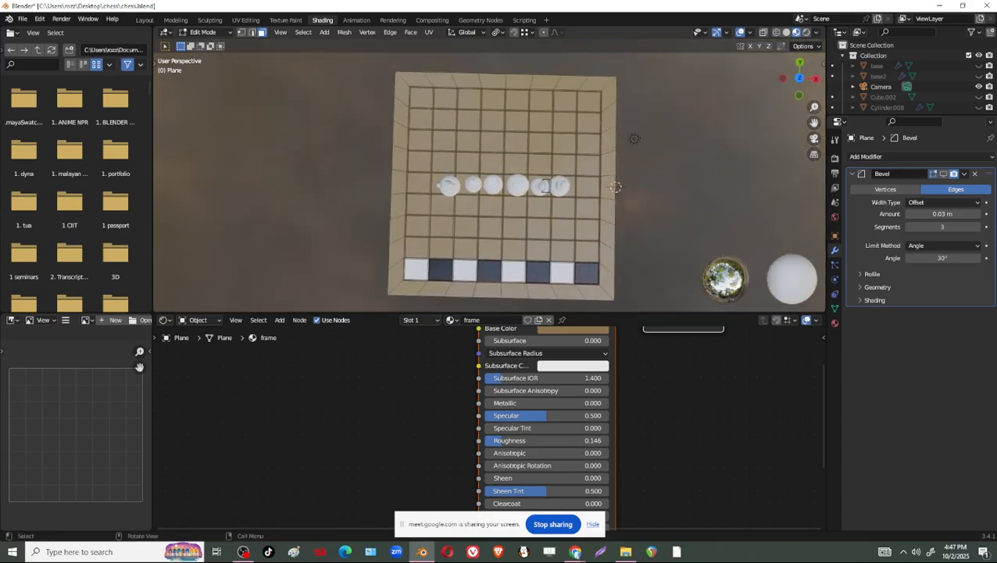
pyautogui.press('a')
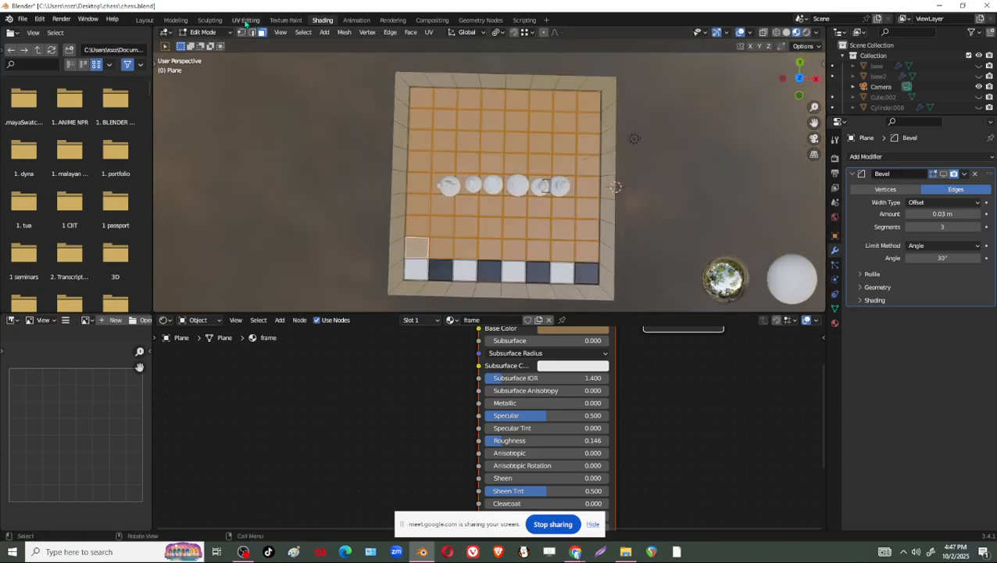
pyautogui.click(303, 32)
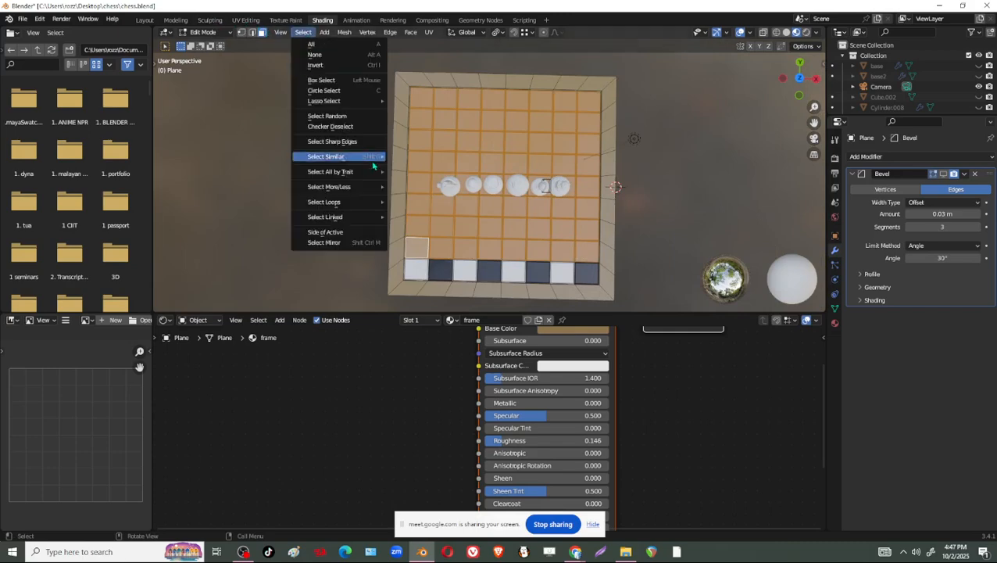
pyautogui.click(341, 128)
# Try to correct the checker selection by toggling individual squares so that they alternate row by row
pyautogui.scroll(3, 648, 188)
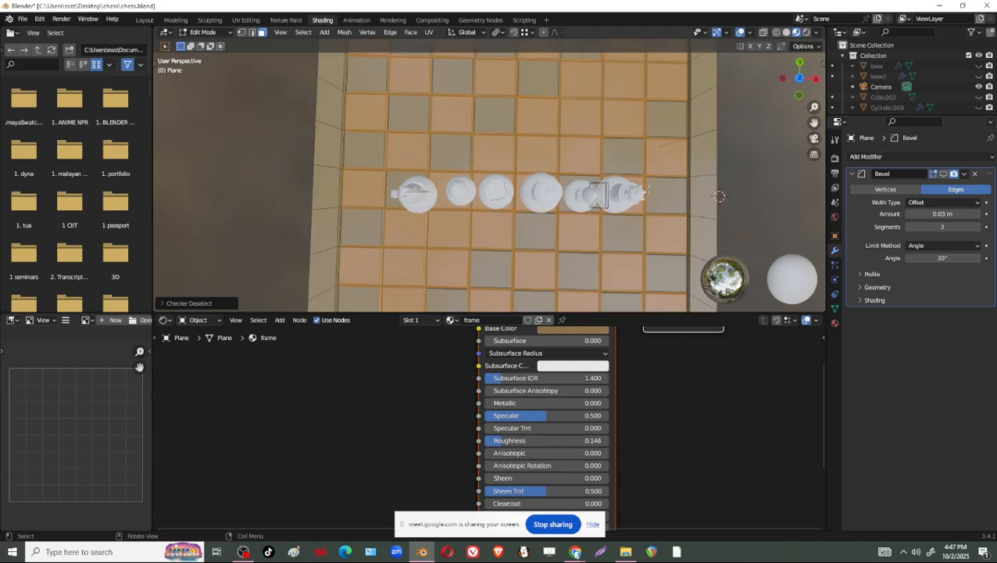
pyautogui.moveTo(463, 248); pyautogui.dragTo(522, 141, button='middle')
pyautogui.scroll(2, 487, 218)
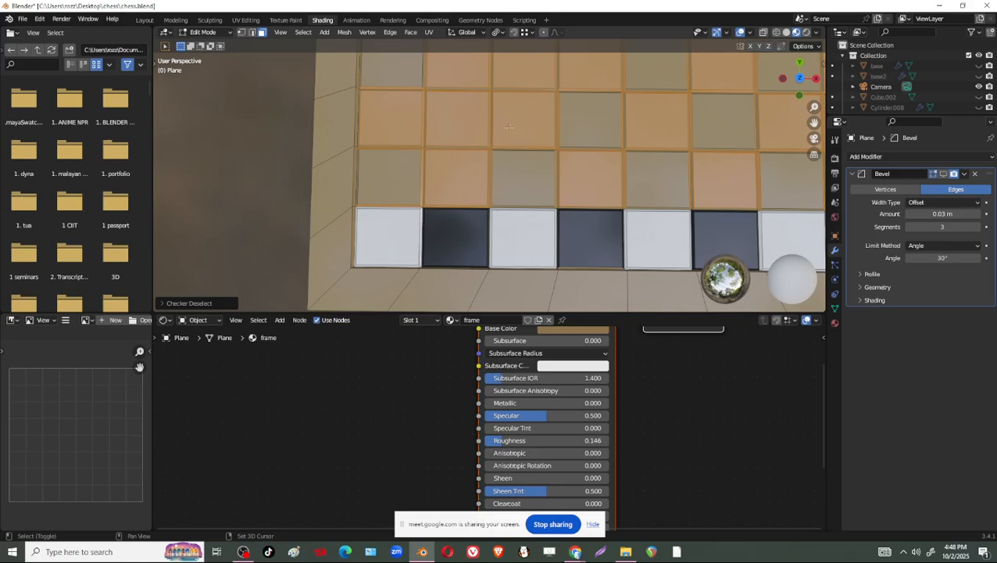
pyautogui.keyDown('shift'); pyautogui.click(478, 121); pyautogui.keyUp('shift')
pyautogui.keyDown('shift'); pyautogui.moveTo(607, 143); pyautogui.dragTo(512, 209, button='middle'); pyautogui.keyUp('shift')
pyautogui.scroll(-3, 475, 145)
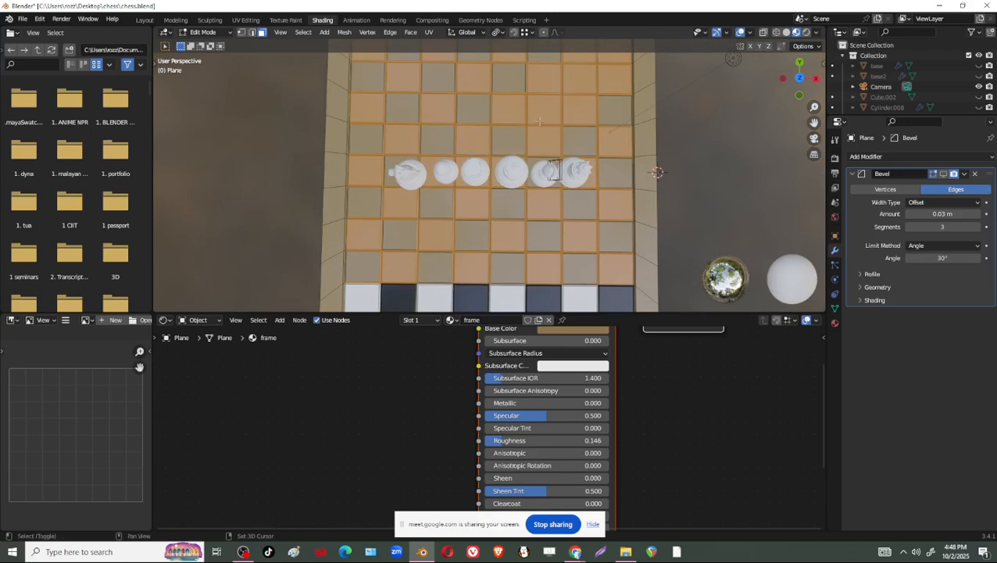
# Examine the board's squares, grooves and coloured front row up close and from several angles
pyautogui.keyDown('shift'); pyautogui.moveTo(539, 121); pyautogui.dragTo(601, 69, button='middle'); pyautogui.keyUp('shift')
pyautogui.scroll(-3, 568, 132)
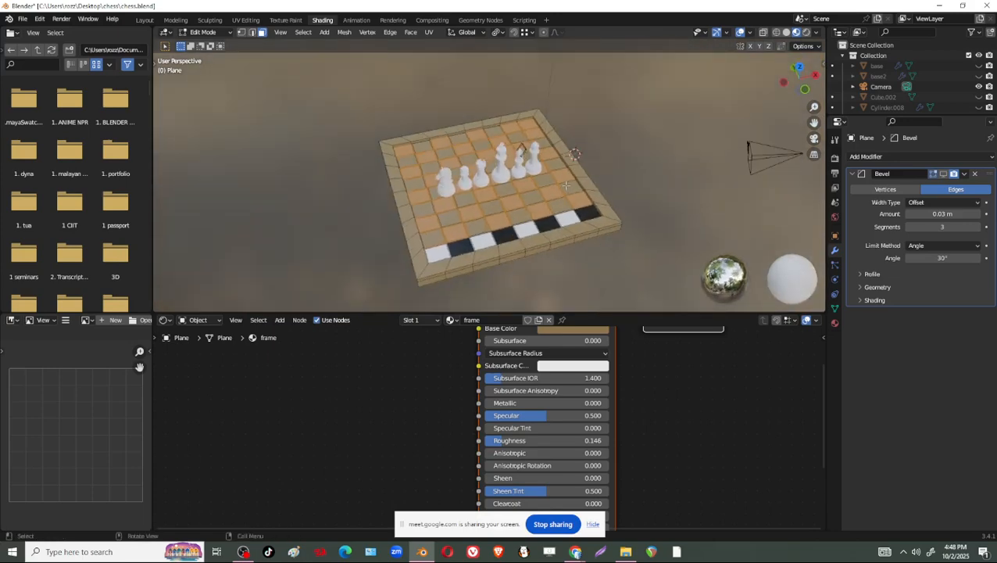
pyautogui.scroll(3, 598, 156)
pyautogui.keyDown('shift'); pyautogui.moveTo(597, 267); pyautogui.dragTo(595, 188, button='middle'); pyautogui.keyUp('shift')
pyautogui.scroll(1, 598, 226)
pyautogui.moveTo(599, 227); pyautogui.dragTo(670, 195, button='middle')
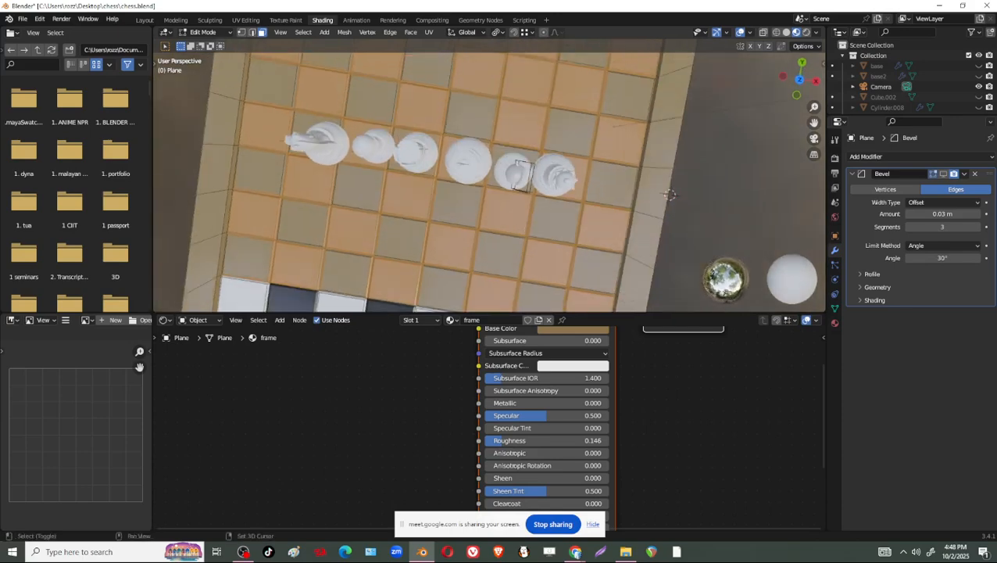
pyautogui.scroll(5, 461, 171)
pyautogui.scroll(-5, 435, 188)
pyautogui.moveTo(435, 188); pyautogui.dragTo(511, 205, button='middle')
pyautogui.scroll(4, 508, 205)
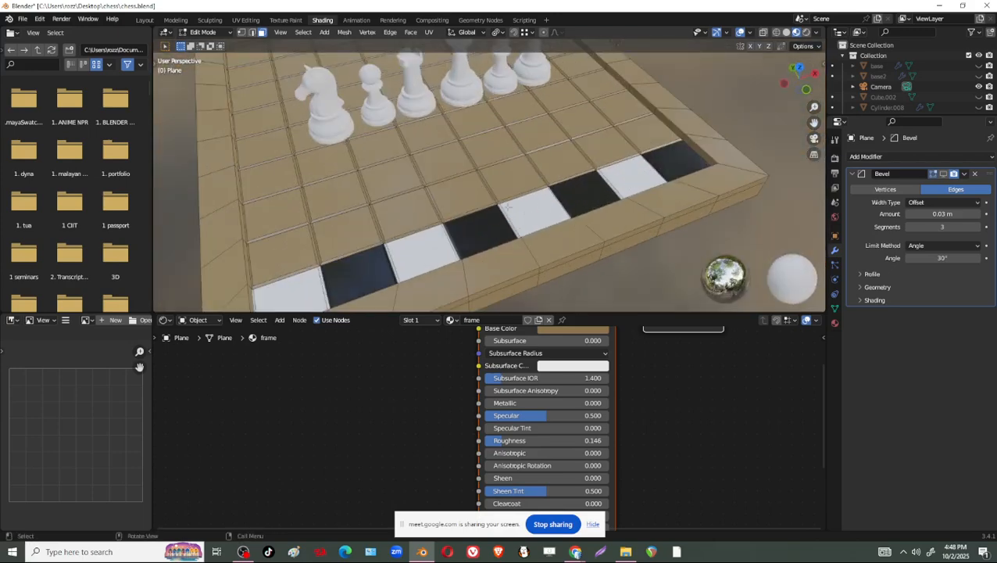
pyautogui.scroll(-6, 535, 211)
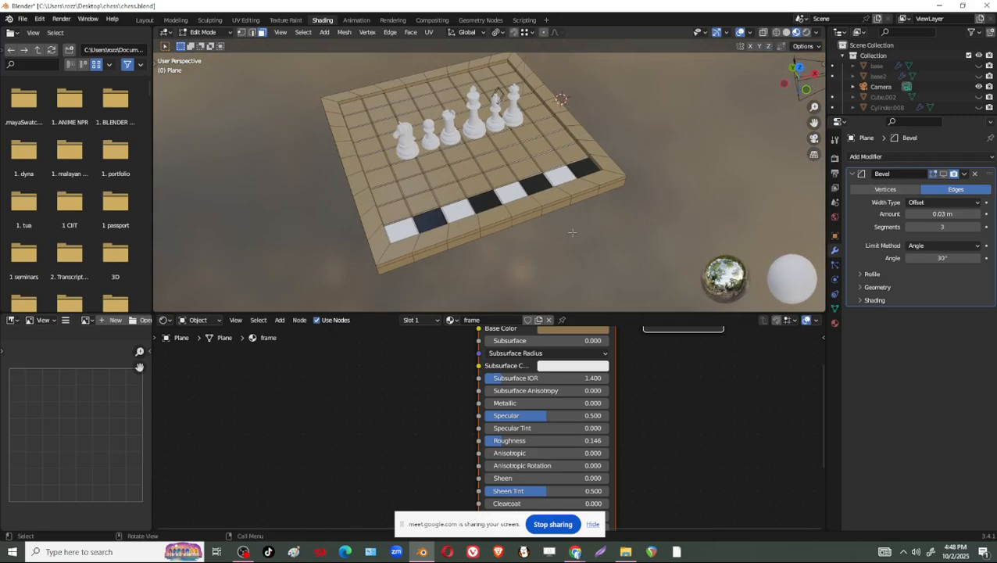
pyautogui.moveTo(573, 232); pyautogui.dragTo(567, 263, button='middle')
pyautogui.scroll(4, 567, 261)
pyautogui.scroll(-3, 610, 224)
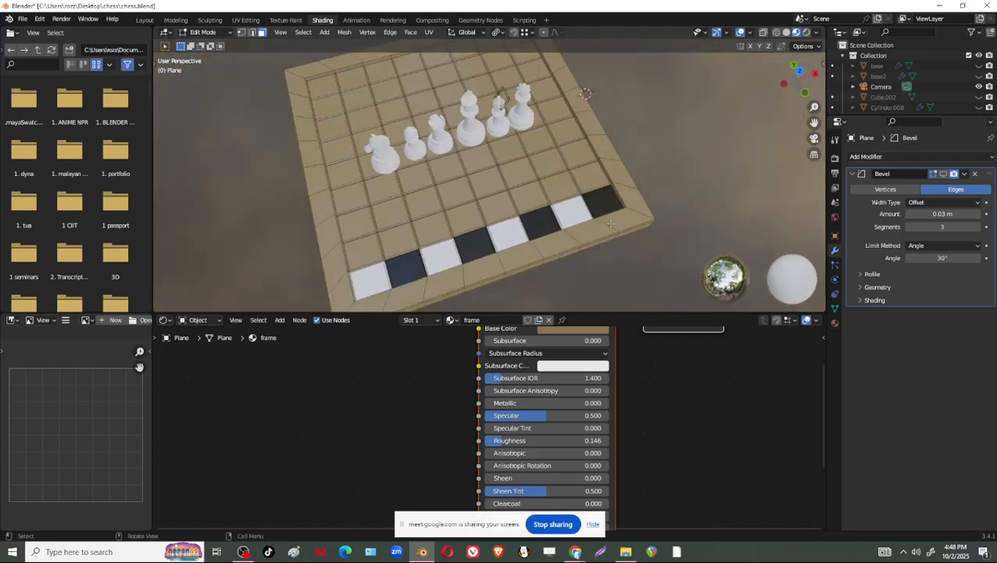
pyautogui.moveTo(610, 225); pyautogui.dragTo(551, 168, button='middle')
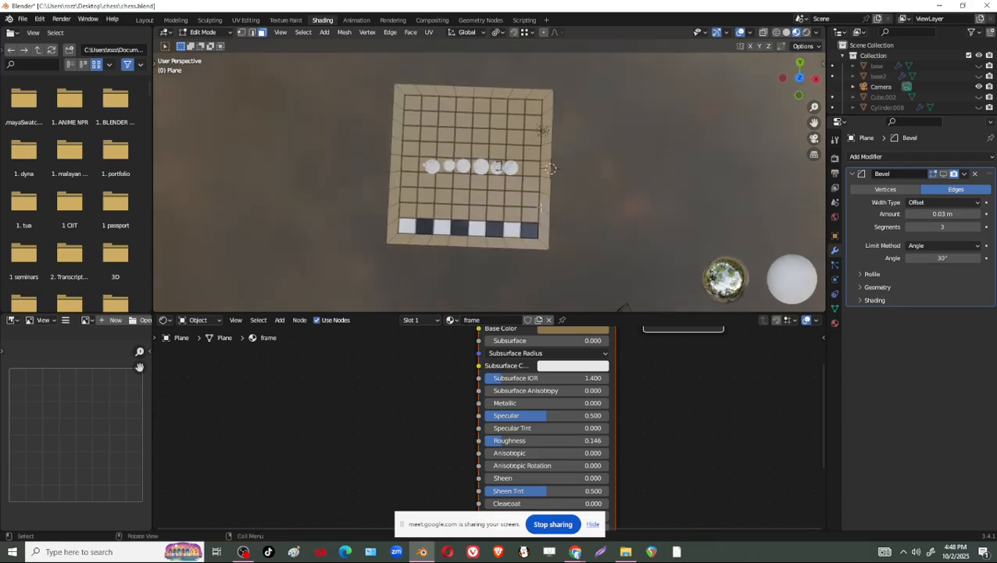
pyautogui.scroll(3, 515, 222)
pyautogui.keyDown('shift'); pyautogui.moveTo(437, 302); pyautogui.dragTo(468, 214, button='middle'); pyautogui.keyUp('shift')
pyautogui.scroll(4, 467, 214)
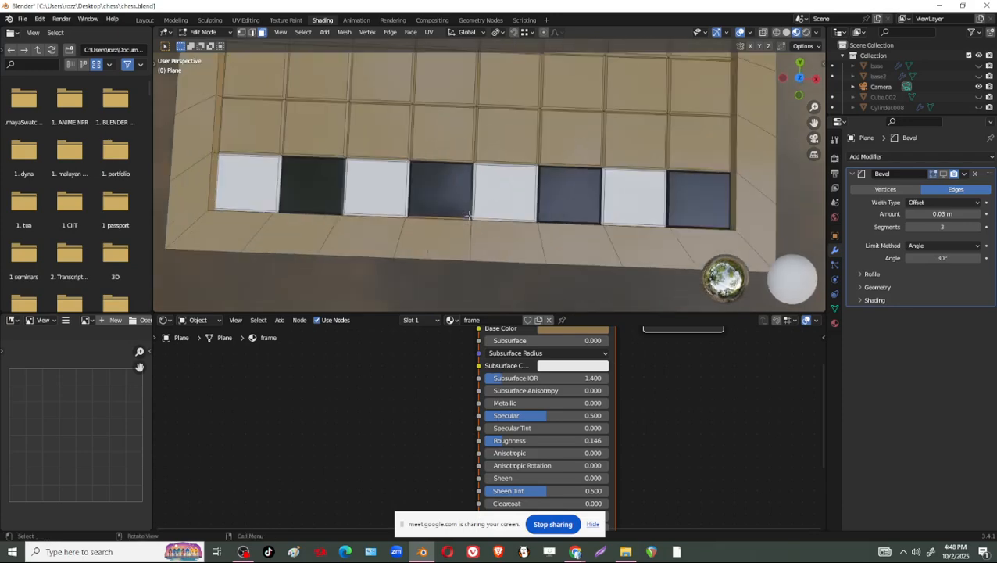
pyautogui.keyDown('shift'); pyautogui.moveTo(317, 152); pyautogui.dragTo(381, 168, button='middle'); pyautogui.keyUp('shift')
pyautogui.scroll(3, 381, 168)
pyautogui.keyDown('shift'); pyautogui.click(319, 136); pyautogui.keyUp('shift')
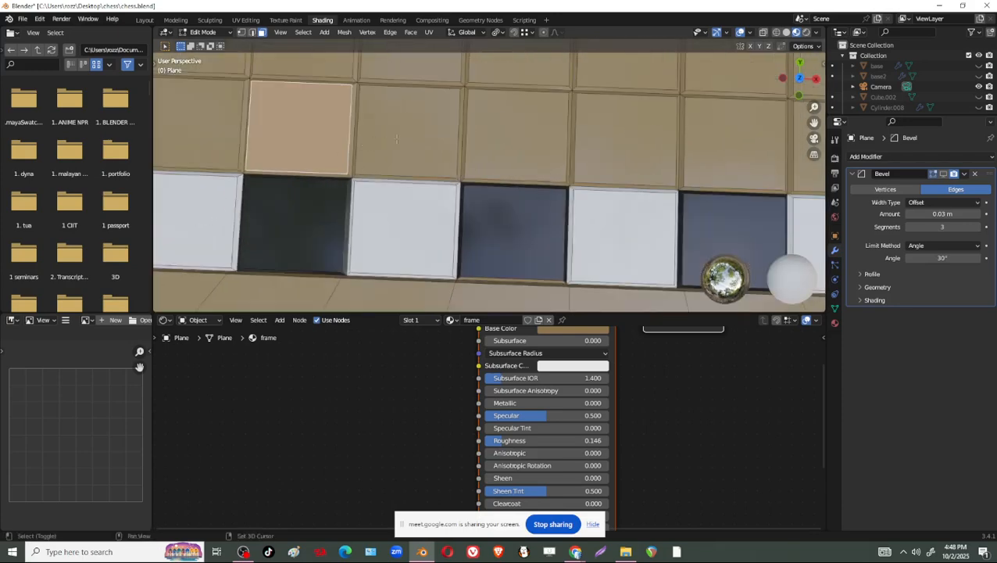
pyautogui.keyDown('shift'); pyautogui.click(534, 128); pyautogui.keyUp('shift')
pyautogui.keyDown('shift'); pyautogui.click(732, 143); pyautogui.keyUp('shift')
pyautogui.scroll(-4, 732, 144)
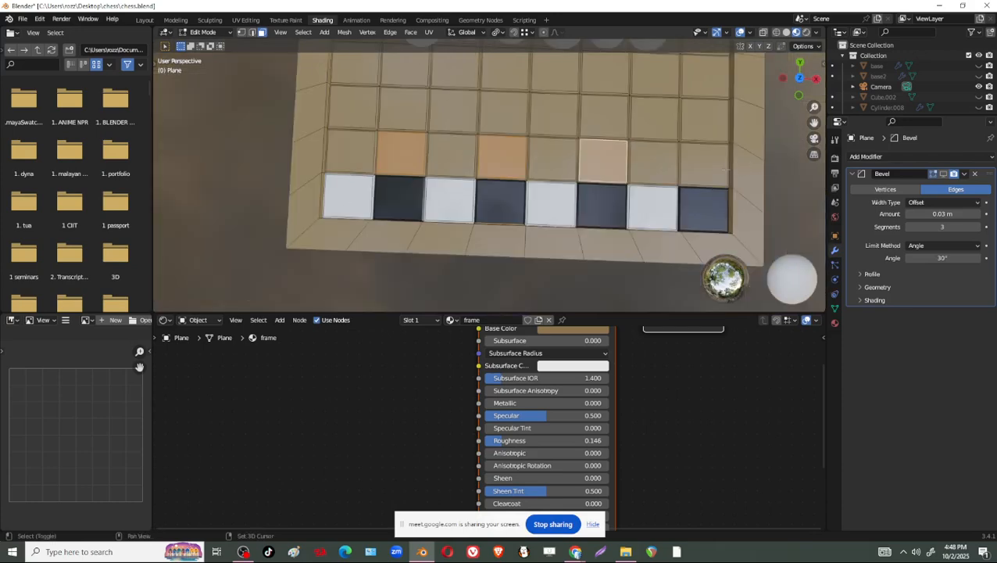
pyautogui.keyDown('shift'); pyautogui.click(702, 164); pyautogui.keyUp('shift')
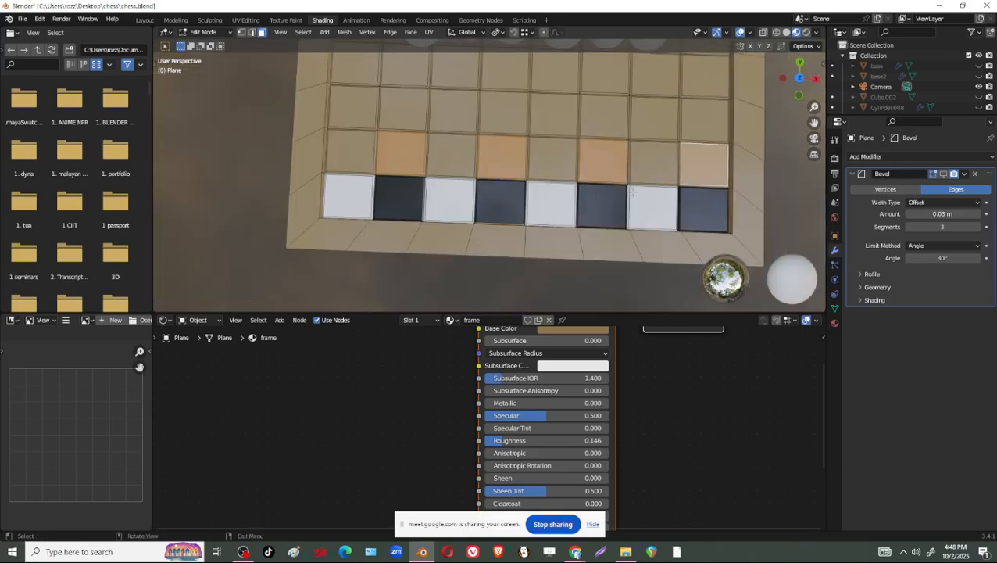
# Select the four second-row squares behind the white front-row squares and assign them the black material
pyautogui.click(341, 154)
pyautogui.keyDown('shift'); pyautogui.click(450, 154); pyautogui.keyUp('shift')
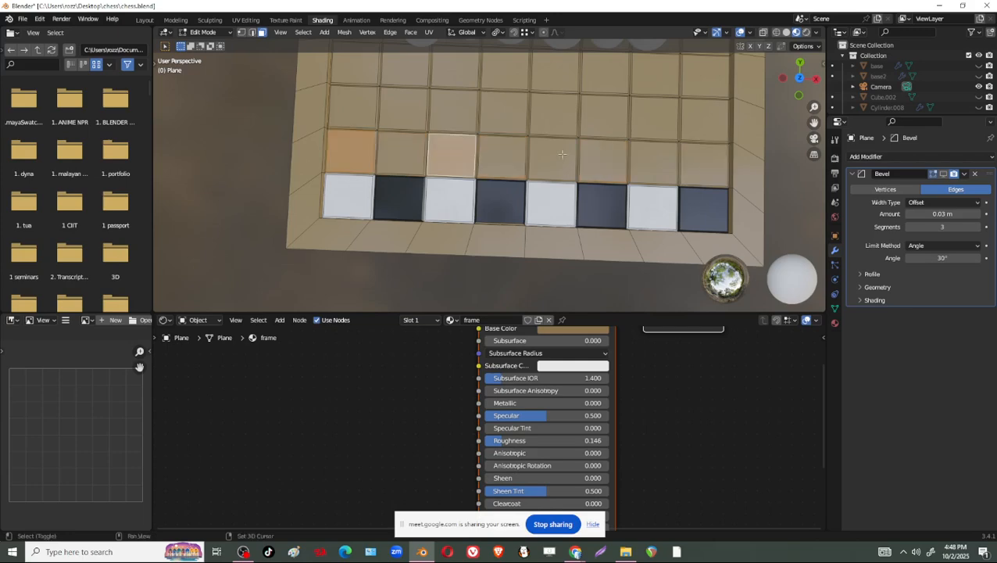
pyautogui.keyDown('shift'); pyautogui.click(552, 156); pyautogui.keyUp('shift')
pyautogui.keyDown('shift'); pyautogui.click(653, 161); pyautogui.keyUp('shift')
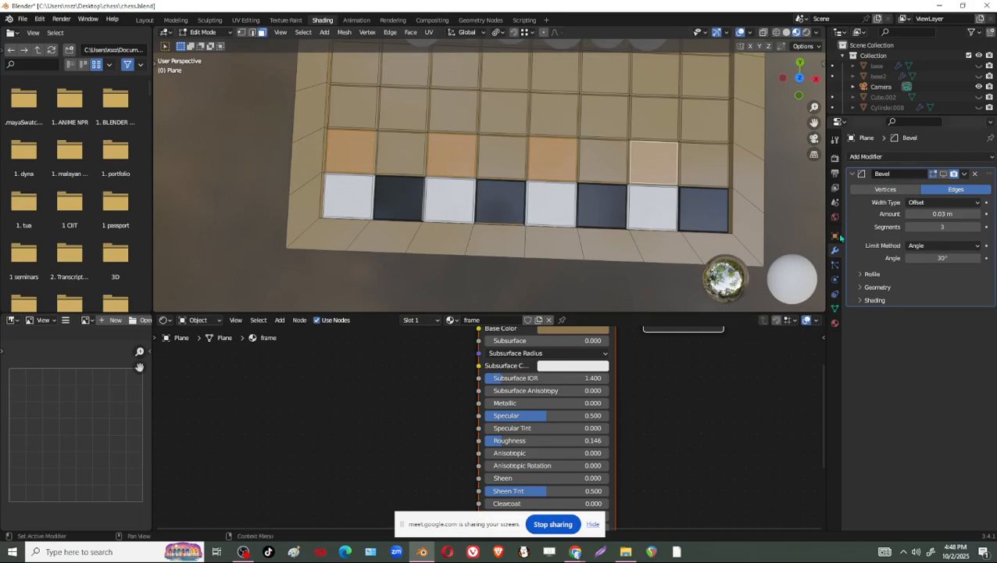
pyautogui.click(835, 322)
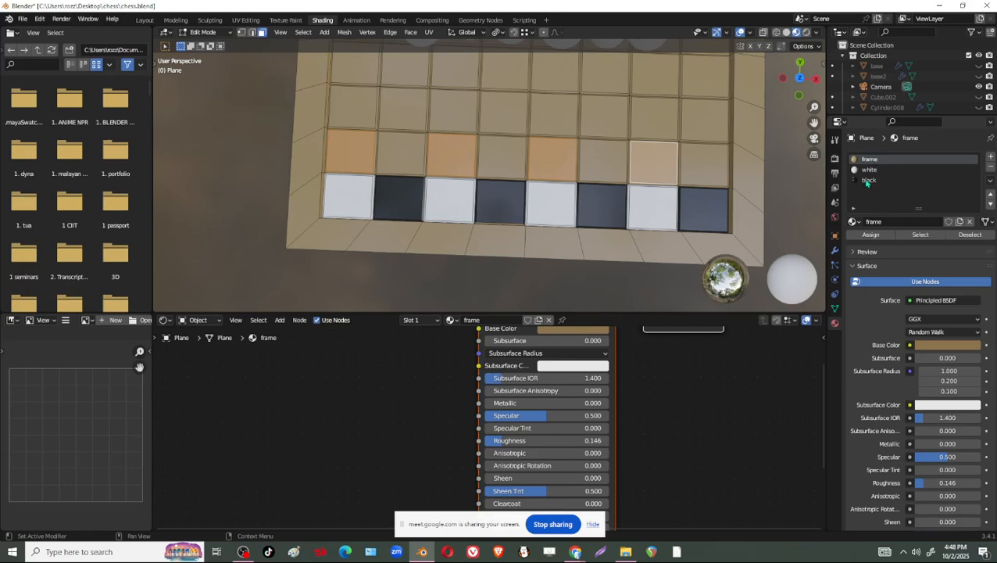
pyautogui.click(868, 181)
pyautogui.click(875, 236)
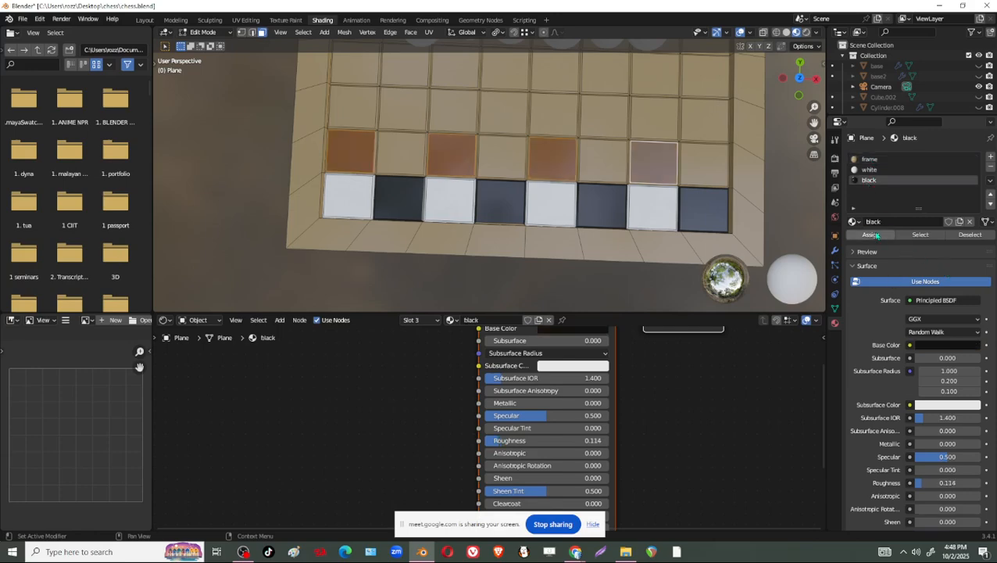
# Select the four uncoloured squares left in the second row and assign them the white material
pyautogui.scroll(4, 534, 190)
pyautogui.click(310, 133)
pyautogui.click(480, 143)
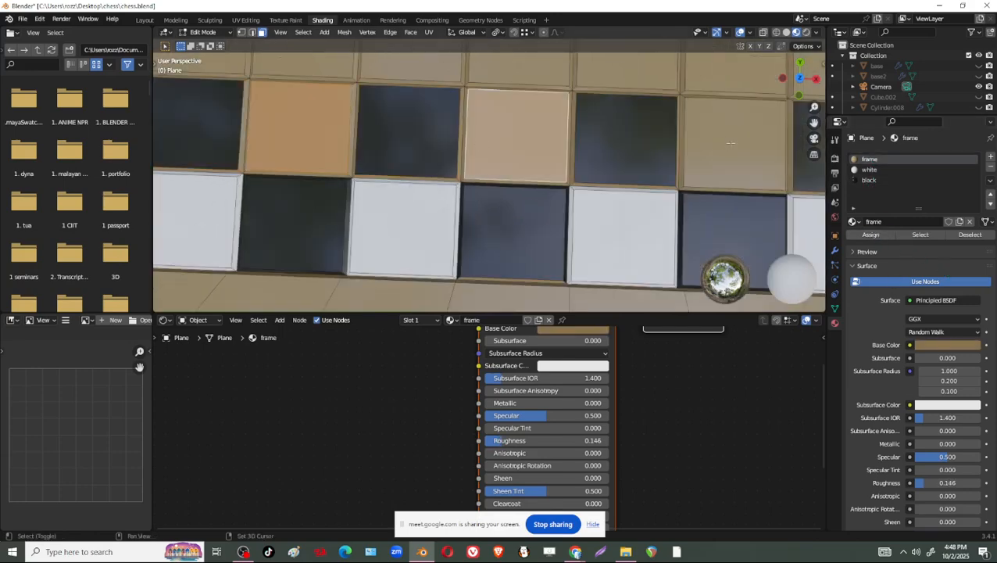
pyautogui.click(733, 143)
pyautogui.scroll(-2, 750, 160)
pyautogui.scroll(-2, 759, 168)
pyautogui.click(770, 162)
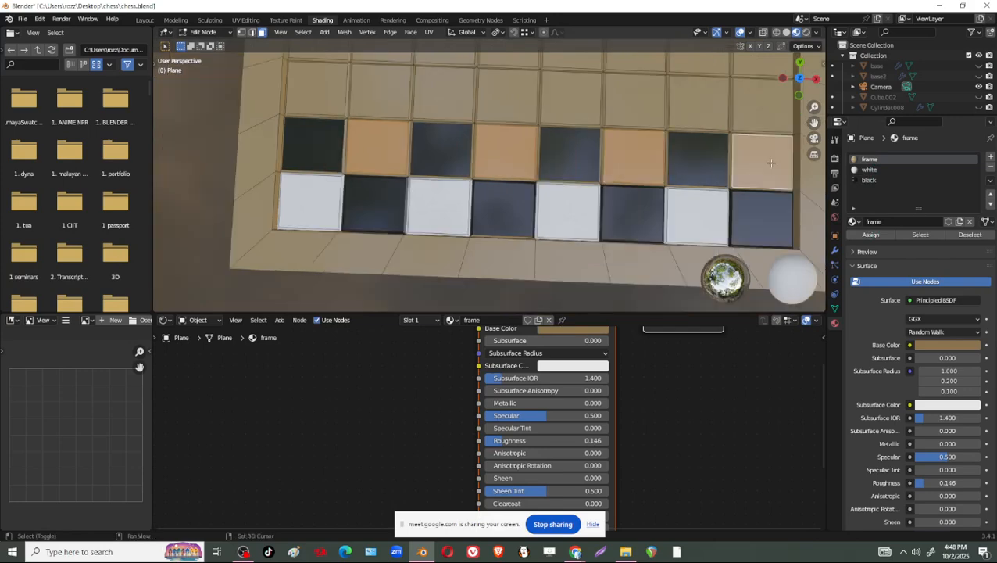
pyautogui.click(870, 169)
pyautogui.click(870, 235)
# Select the alternating third-row squares behind the black ones, and add the diagonally offset squares of the fourth row
pyautogui.keyDown('shift'); pyautogui.moveTo(519, 158); pyautogui.dragTo(467, 272, button='middle'); pyautogui.keyUp('shift')
pyautogui.click(263, 203)
pyautogui.keyDown('shift'); pyautogui.moveTo(431, 225); pyautogui.dragTo(458, 170, button='middle'); pyautogui.keyUp('shift')
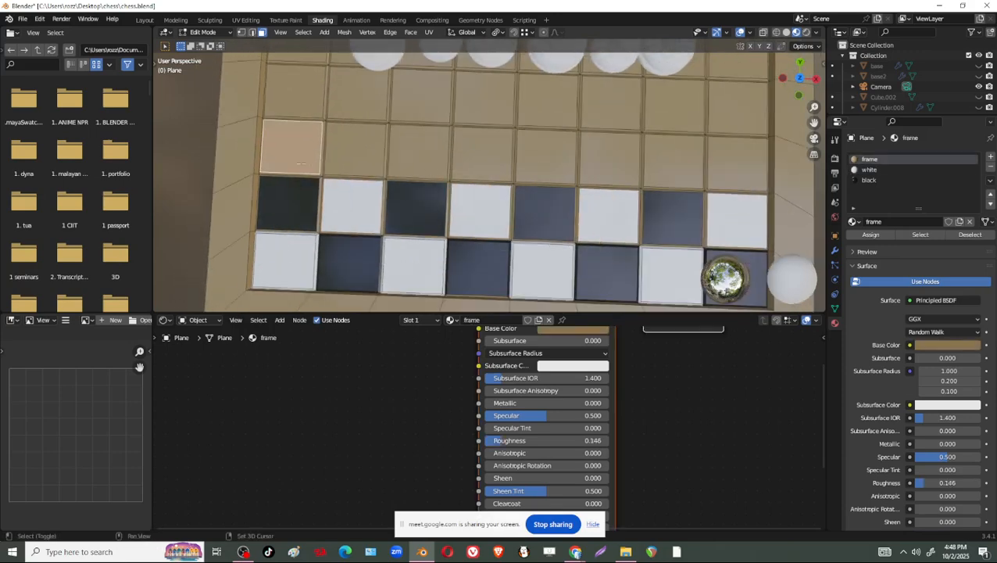
pyautogui.keyDown('shift'); pyautogui.click(418, 154); pyautogui.keyUp('shift')
pyautogui.keyDown('shift'); pyautogui.click(544, 155); pyautogui.keyUp('shift')
pyautogui.keyDown('shift'); pyautogui.click(671, 160); pyautogui.keyUp('shift')
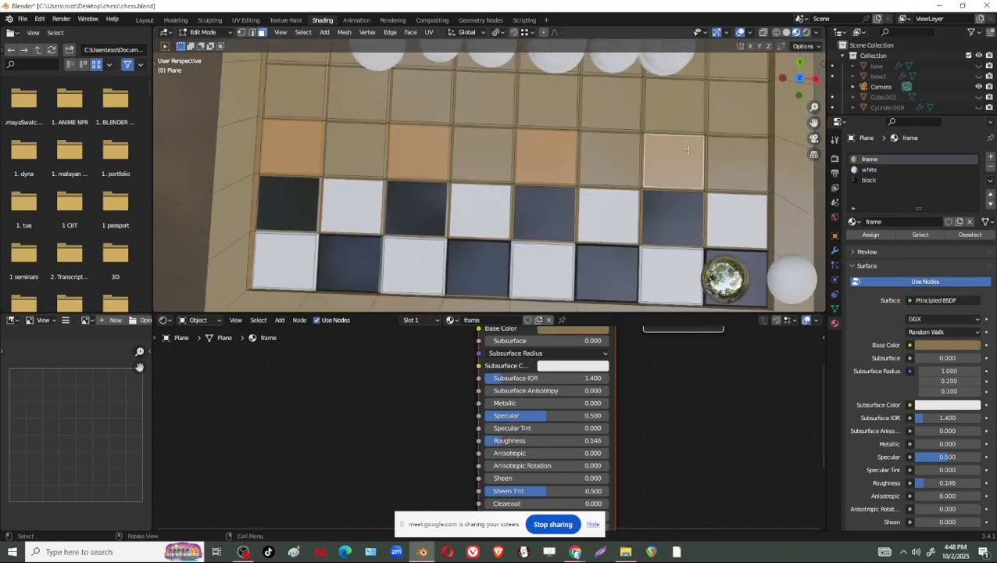
pyautogui.keyDown('shift'); pyautogui.moveTo(686, 155); pyautogui.dragTo(691, 174, button='middle'); pyautogui.keyUp('shift')
pyautogui.keyDown('shift'); pyautogui.click(354, 110); pyautogui.keyUp('shift')
pyautogui.keyDown('shift'); pyautogui.click(480, 109); pyautogui.keyUp('shift')
pyautogui.keyDown('shift'); pyautogui.click(607, 108); pyautogui.keyUp('shift')
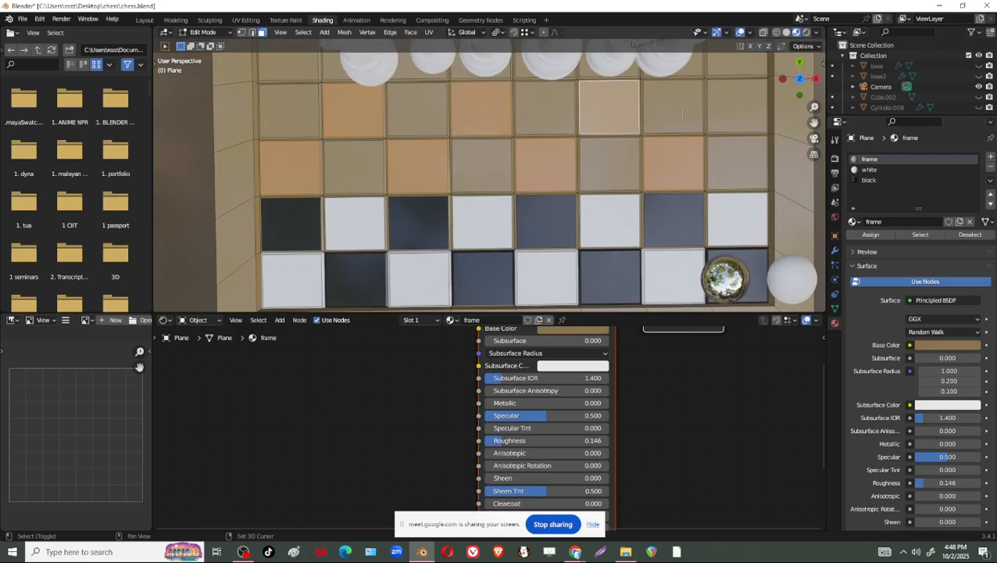
pyautogui.keyDown('shift'); pyautogui.click(720, 119); pyautogui.keyUp('shift')
# Add the alternating squares of the fifth row, beneath the chess pieces, and of the sixth row to the selection
pyautogui.keyDown('shift'); pyautogui.moveTo(719, 119); pyautogui.dragTo(772, 131, button='middle'); pyautogui.keyUp('shift')
pyautogui.keyDown('shift'); pyautogui.click(629, 143); pyautogui.keyUp('shift')
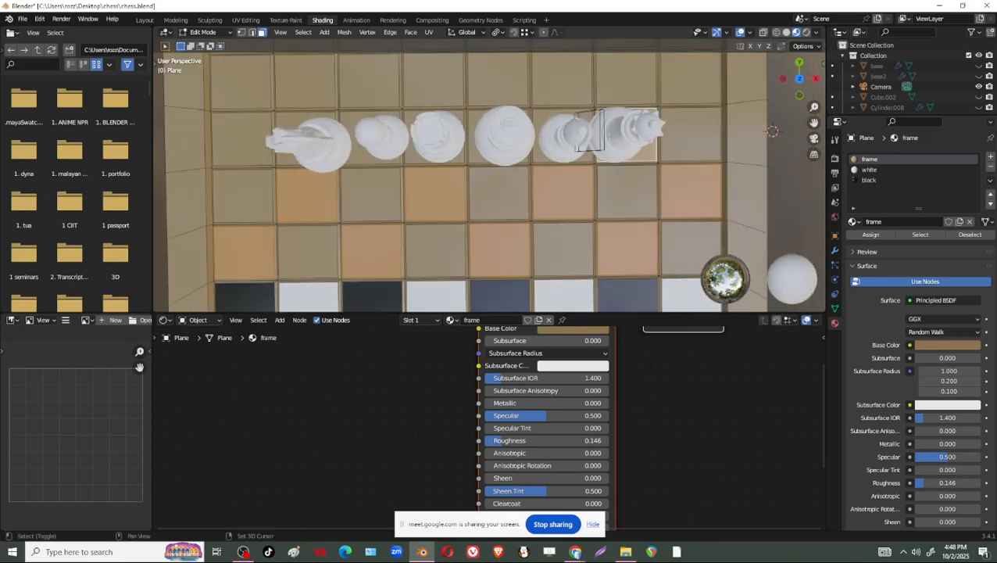
pyautogui.keyDown('shift'); pyautogui.click(486, 143); pyautogui.keyUp('shift')
pyautogui.keyDown('shift'); pyautogui.click(386, 137); pyautogui.keyUp('shift')
pyautogui.keyDown('shift'); pyautogui.moveTo(242, 122); pyautogui.dragTo(245, 205, button='middle'); pyautogui.keyUp('shift')
pyautogui.keyDown('shift'); pyautogui.click(246, 205); pyautogui.keyUp('shift')
pyautogui.keyDown('shift'); pyautogui.click(307, 160); pyautogui.keyUp('shift')
pyautogui.keyDown('shift'); pyautogui.click(435, 158); pyautogui.keyUp('shift')
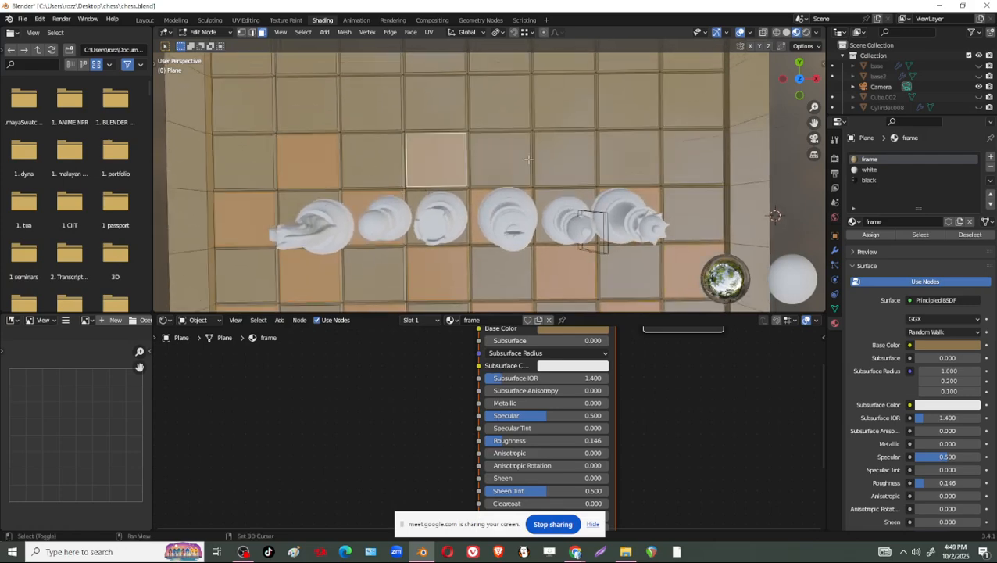
pyautogui.keyDown('shift'); pyautogui.click(564, 158); pyautogui.keyUp('shift')
pyautogui.keyDown('shift'); pyautogui.click(684, 153); pyautogui.keyUp('shift')
# Continue the checker selection with four alternating squares each in the seventh and eighth rows
pyautogui.keyDown('shift'); pyautogui.click(627, 100); pyautogui.keyUp('shift')
pyautogui.keyDown('shift'); pyautogui.click(498, 100); pyautogui.keyUp('shift')
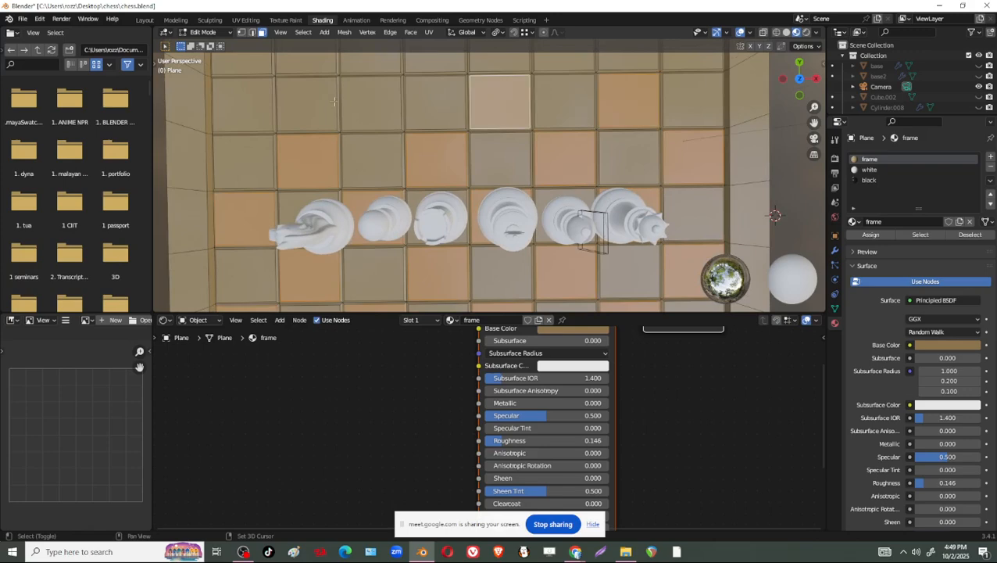
pyautogui.keyDown('shift'); pyautogui.click(370, 102); pyautogui.keyUp('shift')
pyautogui.keyDown('shift'); pyautogui.click(258, 106); pyautogui.keyUp('shift')
pyautogui.scroll(-3, 291, 109)
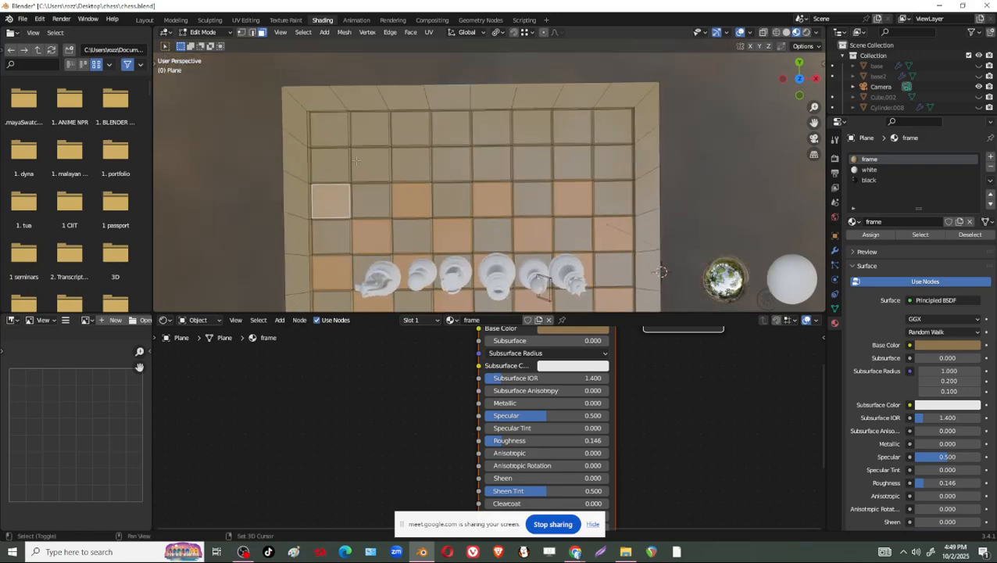
pyautogui.keyDown('shift'); pyautogui.click(369, 163); pyautogui.keyUp('shift')
pyautogui.keyDown('shift'); pyautogui.click(451, 163); pyautogui.keyUp('shift')
pyautogui.keyDown('shift'); pyautogui.click(515, 160); pyautogui.keyUp('shift')
pyautogui.keyDown('shift'); pyautogui.click(605, 157); pyautogui.keyUp('shift')
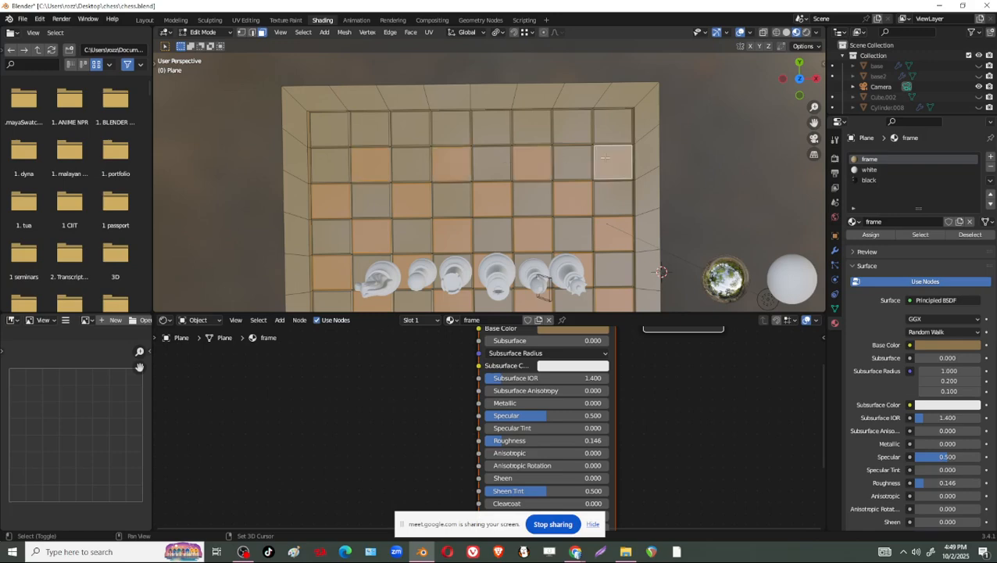
# Add the alternating squares of the rearmost row and assign the white material to the whole selection
pyautogui.keyDown('shift'); pyautogui.click(578, 128); pyautogui.keyUp('shift')
pyautogui.keyDown('shift'); pyautogui.click(490, 127); pyautogui.keyUp('shift')
pyautogui.keyDown('shift'); pyautogui.click(408, 128); pyautogui.keyUp('shift')
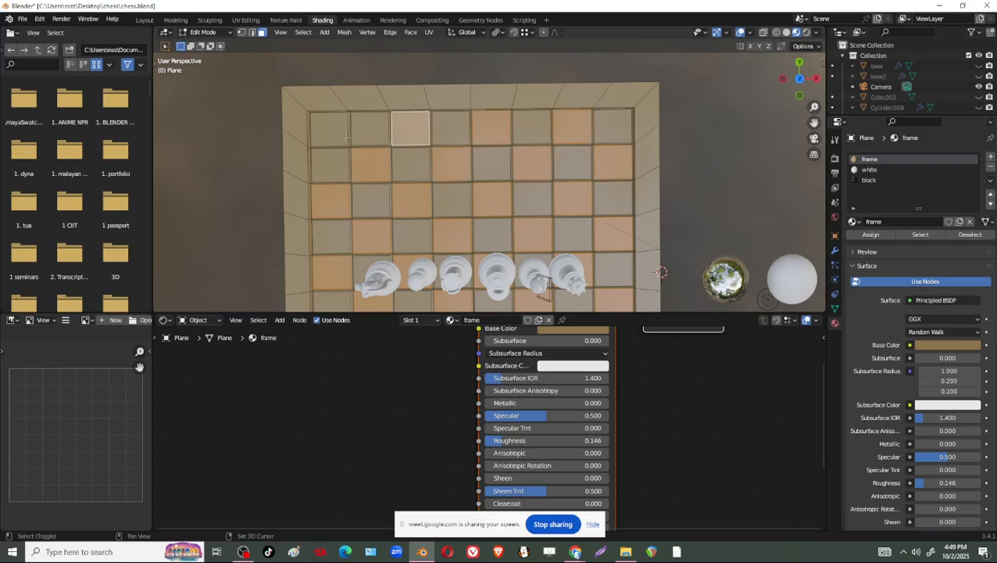
pyautogui.keyDown('shift'); pyautogui.click(329, 131); pyautogui.keyUp('shift')
pyautogui.click(868, 180)
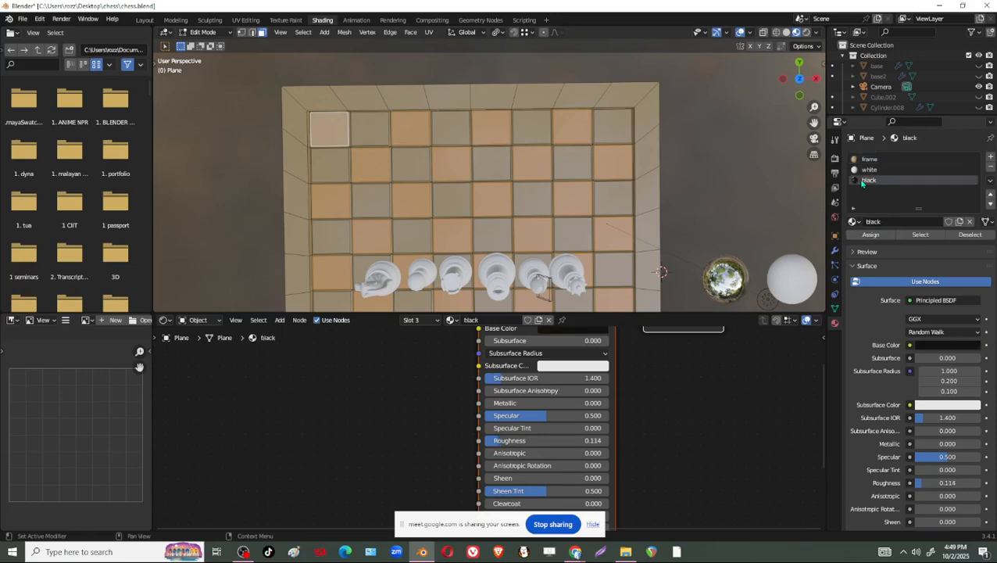
pyautogui.scroll(-4, 648, 180)
pyautogui.scroll(3, 649, 181)
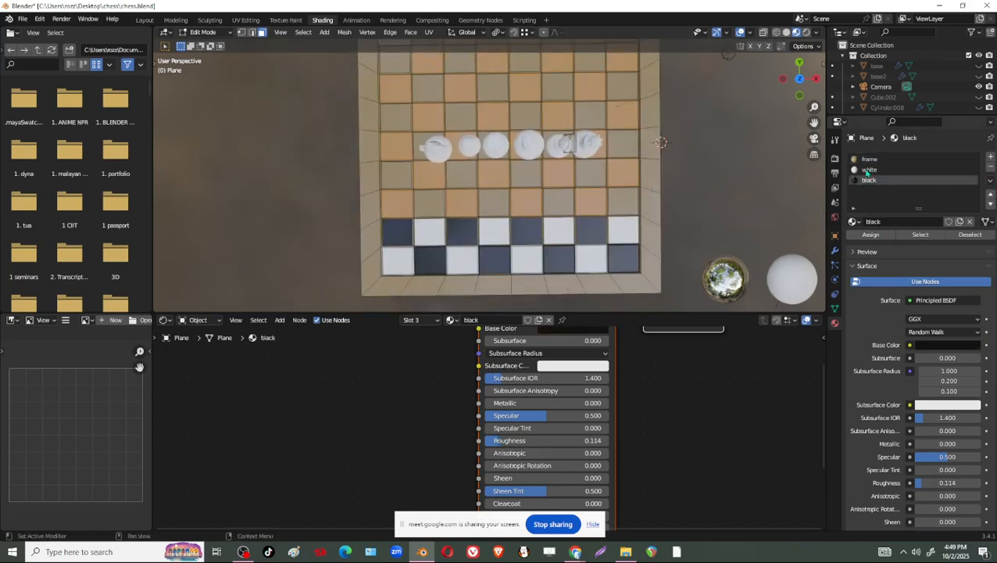
pyautogui.click(866, 170)
pyautogui.click(870, 234)
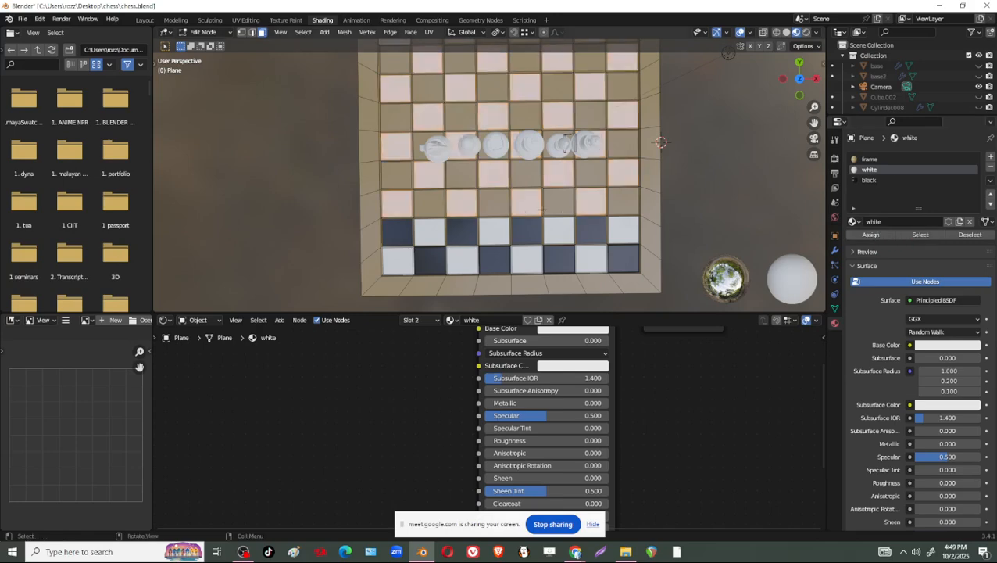
# Try inverting the selection to get the remaining uncoloured squares, and clear the selection
pyautogui.scroll(4, 594, 208)
pyautogui.scroll(-3, 594, 208)
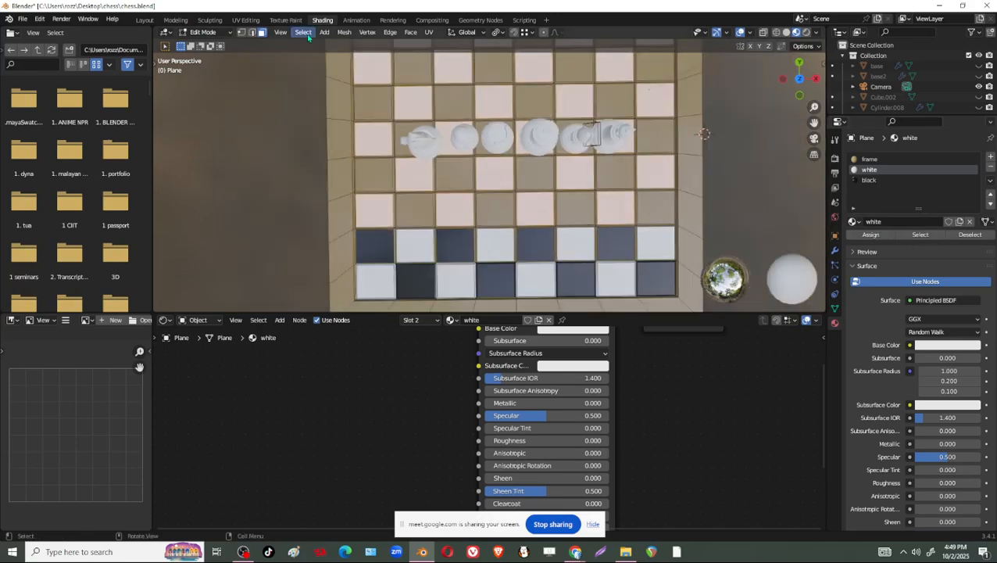
pyautogui.click(344, 33)
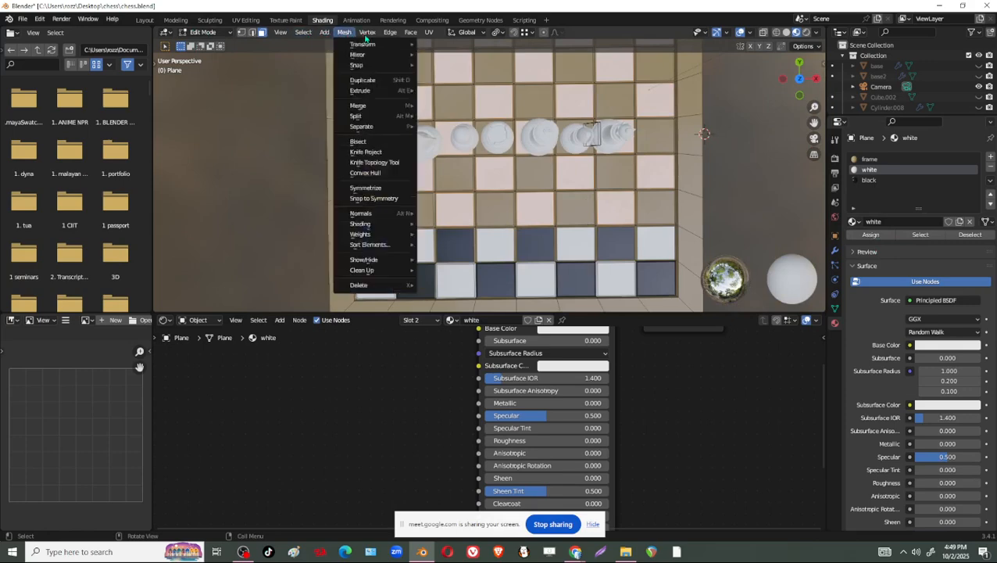
pyautogui.moveTo(303, 33)
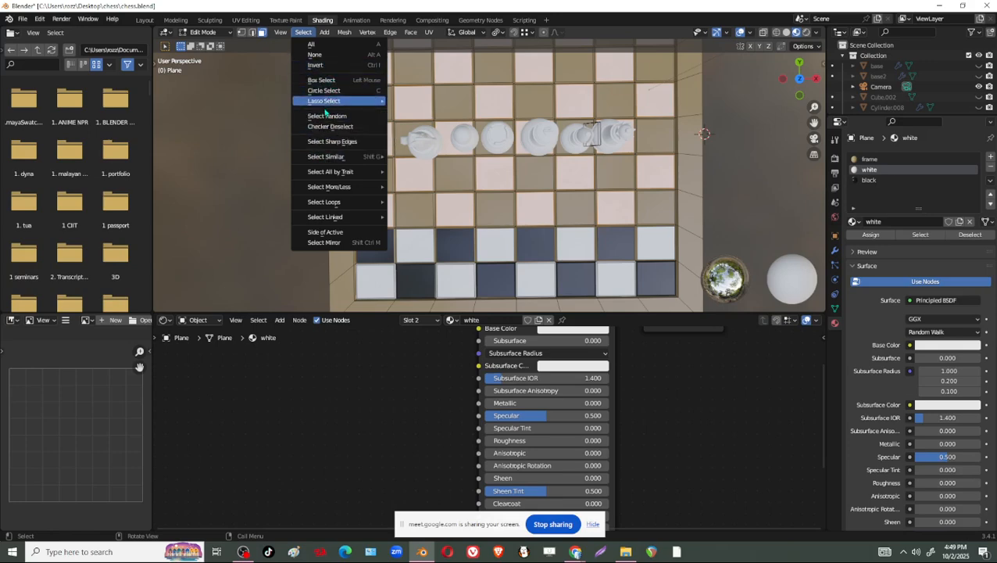
pyautogui.click(330, 66)
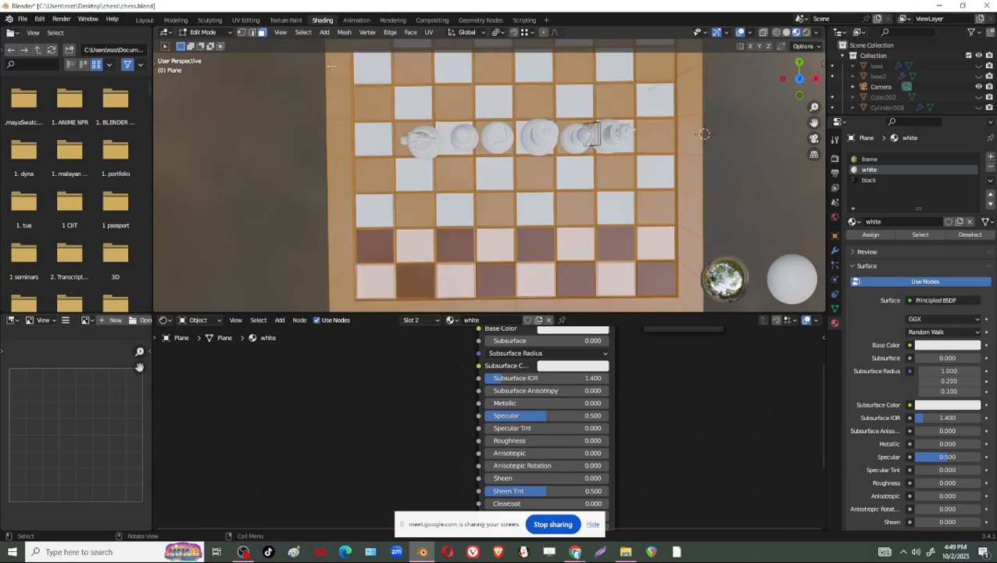
pyautogui.click(749, 170)
# Select the four uncoloured squares in the third row and add the four in the fourth row
pyautogui.scroll(3, 547, 211)
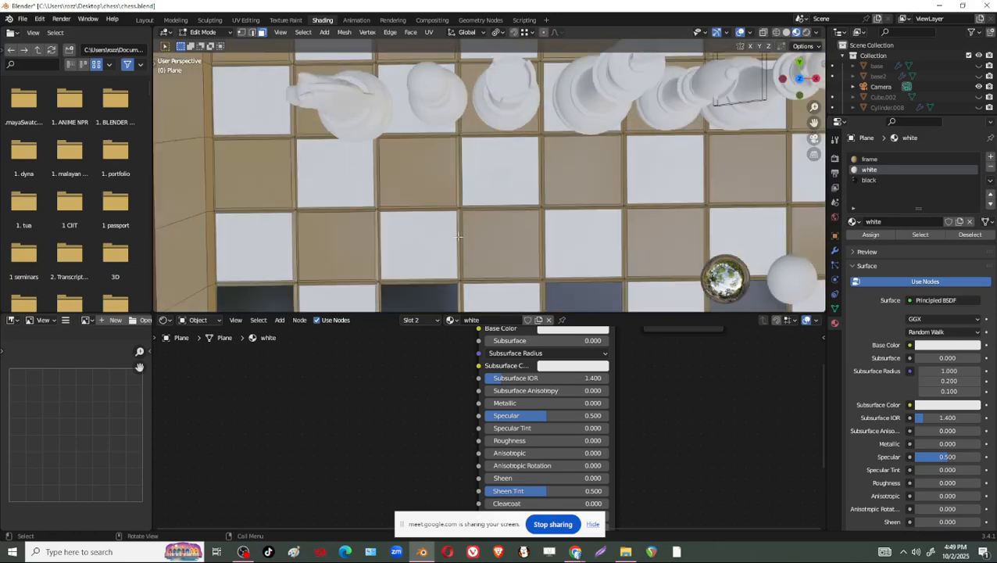
pyautogui.scroll(-2, 453, 217)
pyautogui.click(398, 218)
pyautogui.keyDown('shift'); pyautogui.click(496, 217); pyautogui.keyUp('shift')
pyautogui.keyDown('shift'); pyautogui.click(596, 215); pyautogui.keyUp('shift')
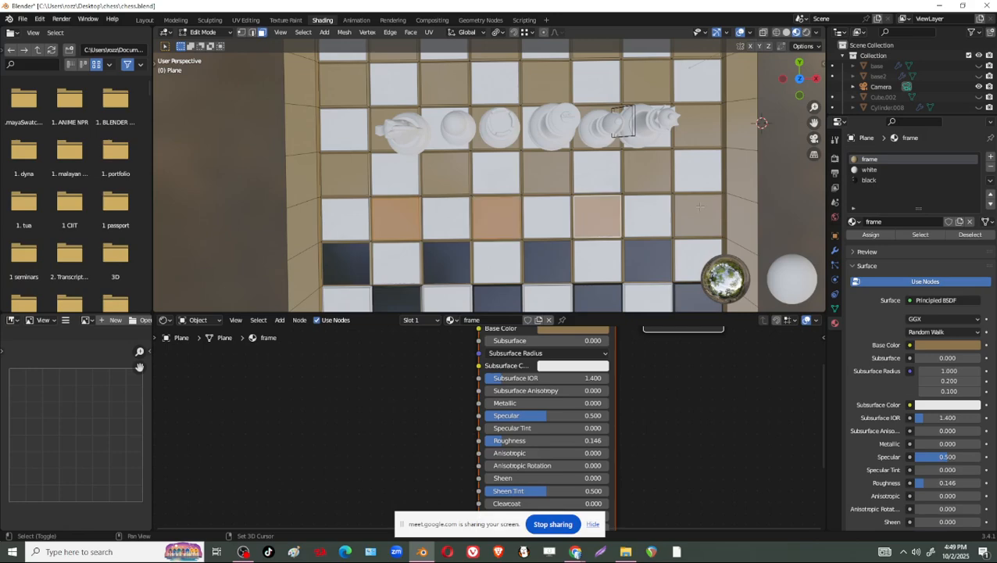
pyautogui.keyDown('shift'); pyautogui.click(696, 214); pyautogui.keyUp('shift')
pyautogui.keyDown('shift'); pyautogui.click(645, 170); pyautogui.keyUp('shift')
pyautogui.keyDown('shift'); pyautogui.click(545, 171); pyautogui.keyUp('shift')
pyautogui.keyDown('shift'); pyautogui.click(445, 173); pyautogui.keyUp('shift')
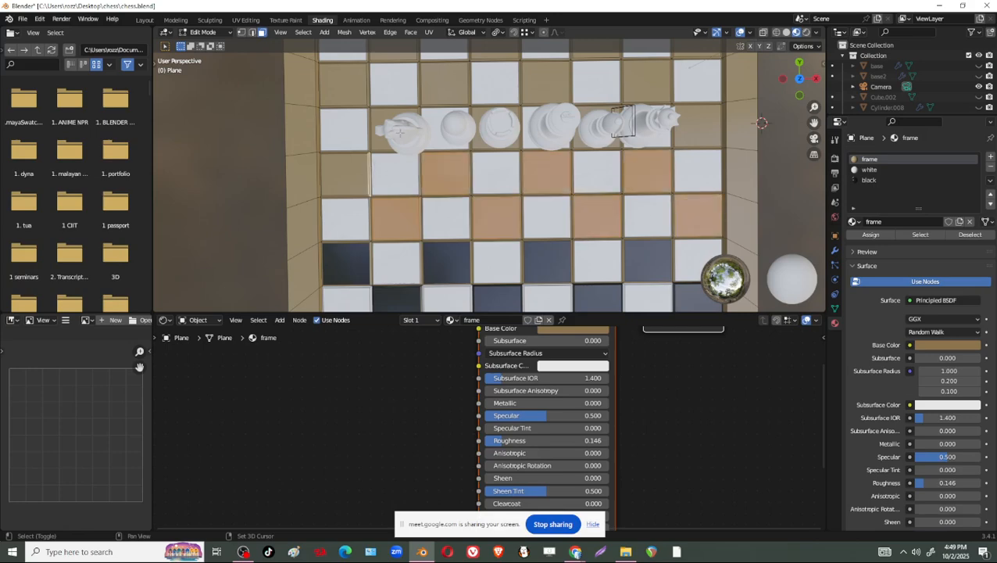
pyautogui.keyDown('shift'); pyautogui.click(347, 168); pyautogui.keyUp('shift')
# Add the uncoloured squares of the fifth row, around the chess pieces, and of the sixth row to the selection
pyautogui.keyDown('shift'); pyautogui.click(394, 129); pyautogui.keyUp('shift')
pyautogui.keyDown('shift'); pyautogui.click(509, 121); pyautogui.keyUp('shift')
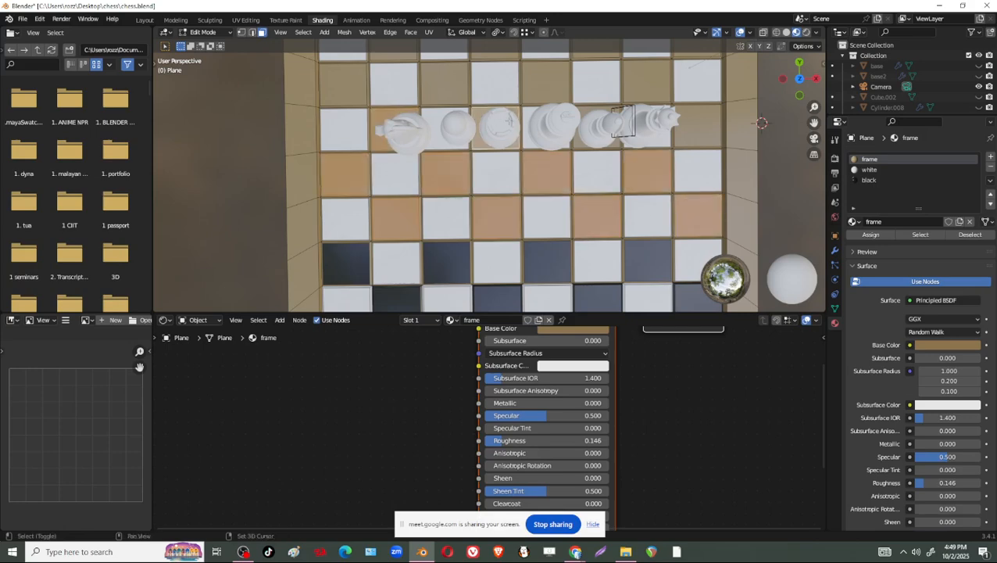
pyautogui.keyDown('shift'); pyautogui.click(604, 122); pyautogui.keyUp('shift')
pyautogui.keyDown('shift'); pyautogui.click(696, 125); pyautogui.keyUp('shift')
pyautogui.keyDown('shift'); pyautogui.click(646, 82); pyautogui.keyUp('shift')
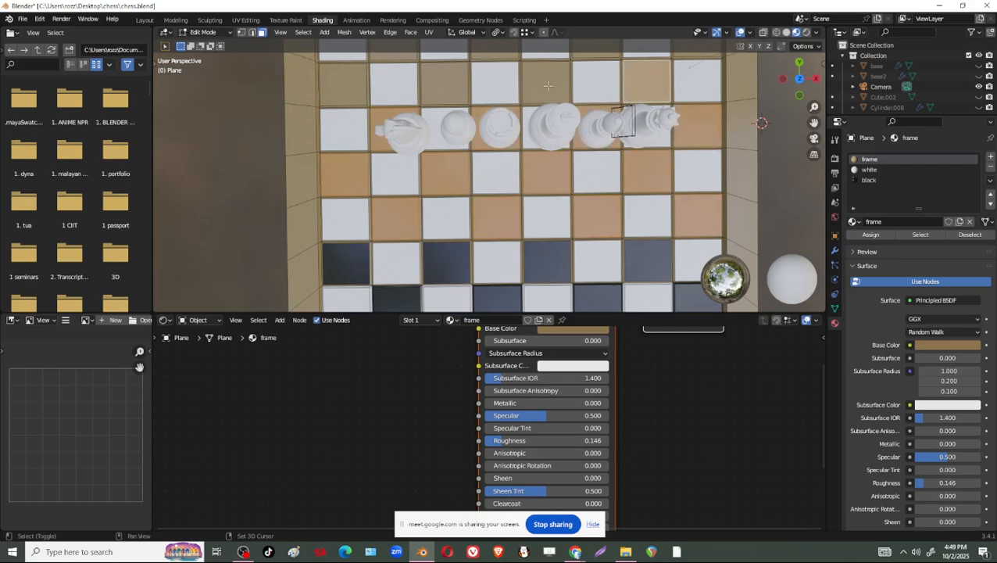
pyautogui.keyDown('shift'); pyautogui.click(546, 82); pyautogui.keyUp('shift')
pyautogui.keyDown('shift'); pyautogui.click(445, 85); pyautogui.keyUp('shift')
pyautogui.keyDown('shift'); pyautogui.moveTo(444, 84); pyautogui.dragTo(451, 185, button='middle'); pyautogui.keyUp('shift')
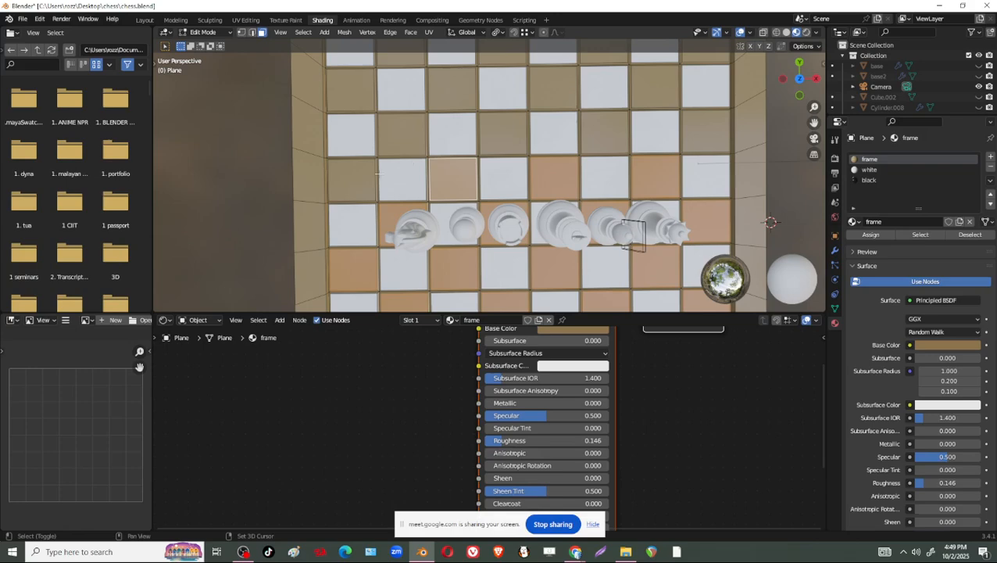
pyautogui.keyDown('shift'); pyautogui.click(351, 180); pyautogui.keyUp('shift')
# Extend the selection with the four uncoloured squares each in the seventh and eighth rows
pyautogui.keyDown('shift'); pyautogui.click(400, 135); pyautogui.keyUp('shift')
pyautogui.keyDown('shift'); pyautogui.click(502, 133); pyautogui.keyUp('shift')
pyautogui.keyDown('shift'); pyautogui.click(602, 131); pyautogui.keyUp('shift')
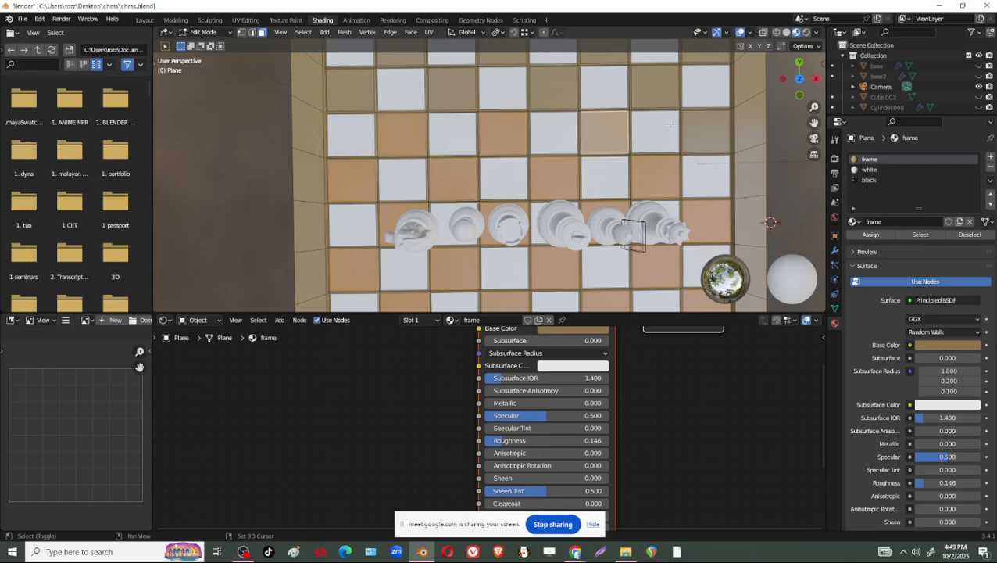
pyautogui.keyDown('shift'); pyautogui.click(703, 130); pyautogui.keyUp('shift')
pyautogui.keyDown('shift'); pyautogui.click(652, 89); pyautogui.keyUp('shift')
pyautogui.keyDown('shift'); pyautogui.click(550, 88); pyautogui.keyUp('shift')
pyautogui.keyDown('shift'); pyautogui.click(450, 90); pyautogui.keyUp('shift')
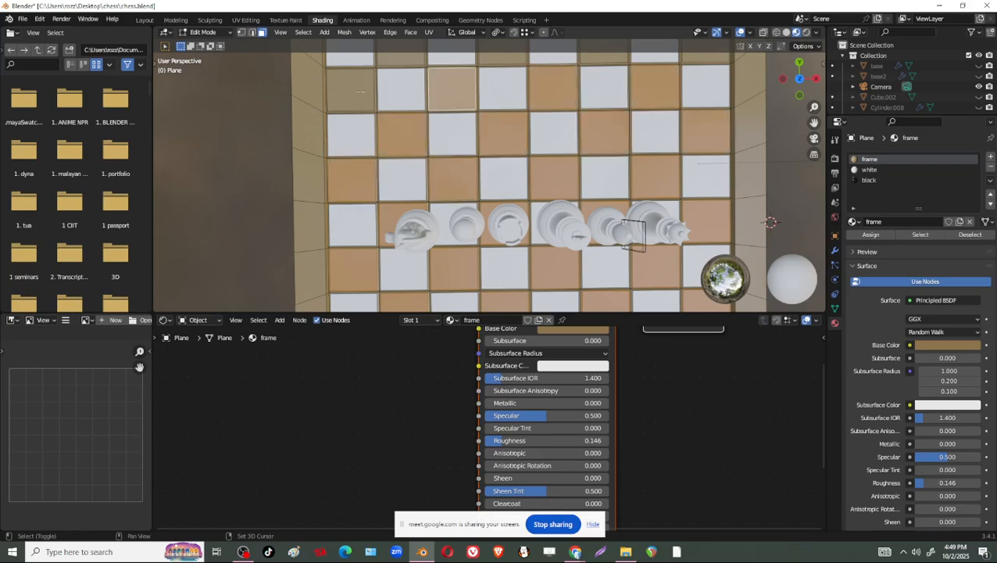
pyautogui.keyDown('shift'); pyautogui.click(350, 90); pyautogui.keyUp('shift')
# Add the four uncoloured squares of the board's far row to the selection and assign the black material to all selected squares
pyautogui.keyDown('shift'); pyautogui.moveTo(454, 98); pyautogui.dragTo(465, 211, button='middle'); pyautogui.keyUp('shift')
pyautogui.keyDown('shift'); pyautogui.click(410, 157); pyautogui.keyUp('shift')
pyautogui.keyDown('shift'); pyautogui.click(511, 155); pyautogui.keyUp('shift')
pyautogui.keyDown('shift'); pyautogui.click(613, 154); pyautogui.keyUp('shift')
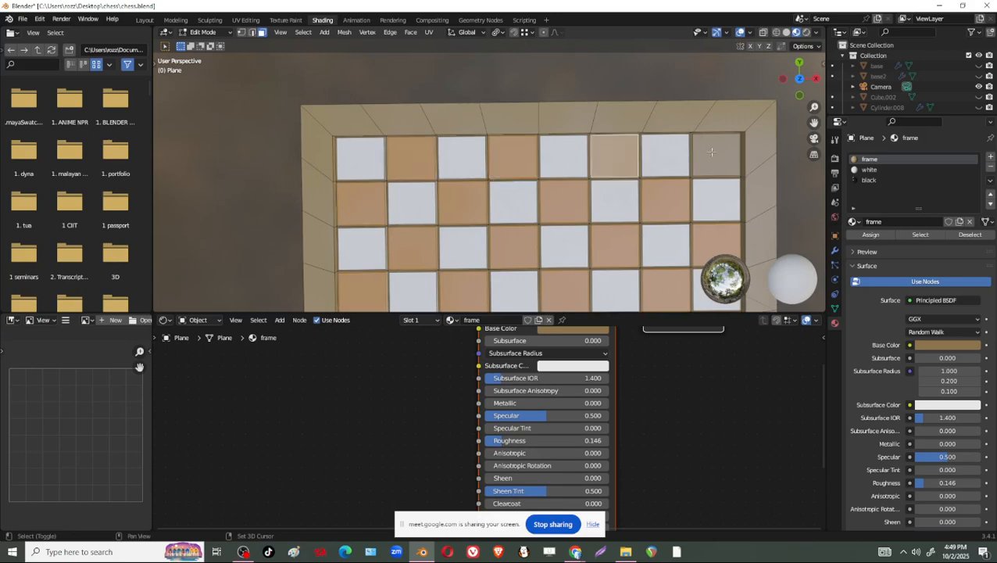
pyautogui.keyDown('shift'); pyautogui.click(714, 154); pyautogui.keyUp('shift')
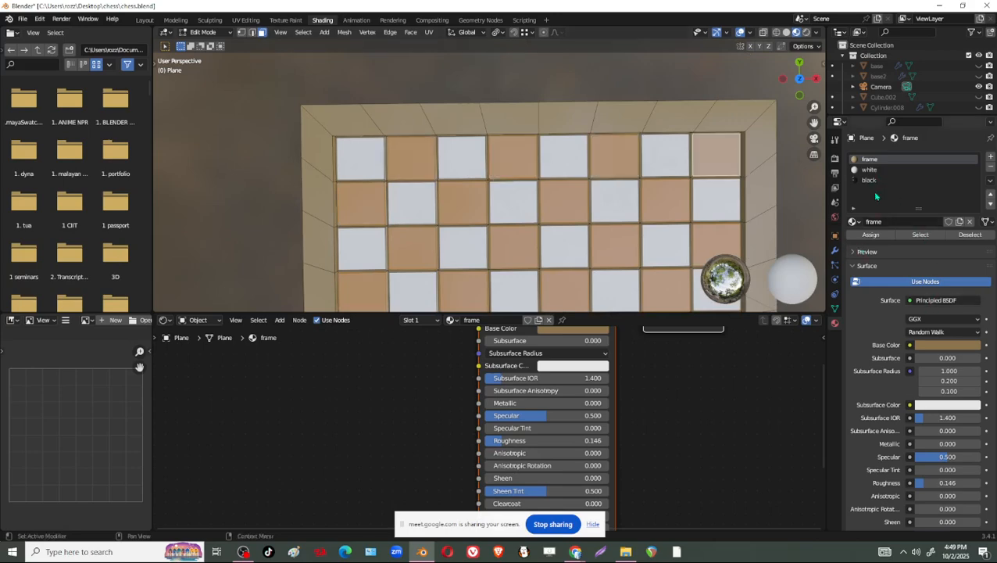
pyautogui.click(869, 180)
pyautogui.click(871, 234)
# Select the first black square in the second row from the front and grow the selection by one ring with Select More
pyautogui.scroll(-3, 661, 224)
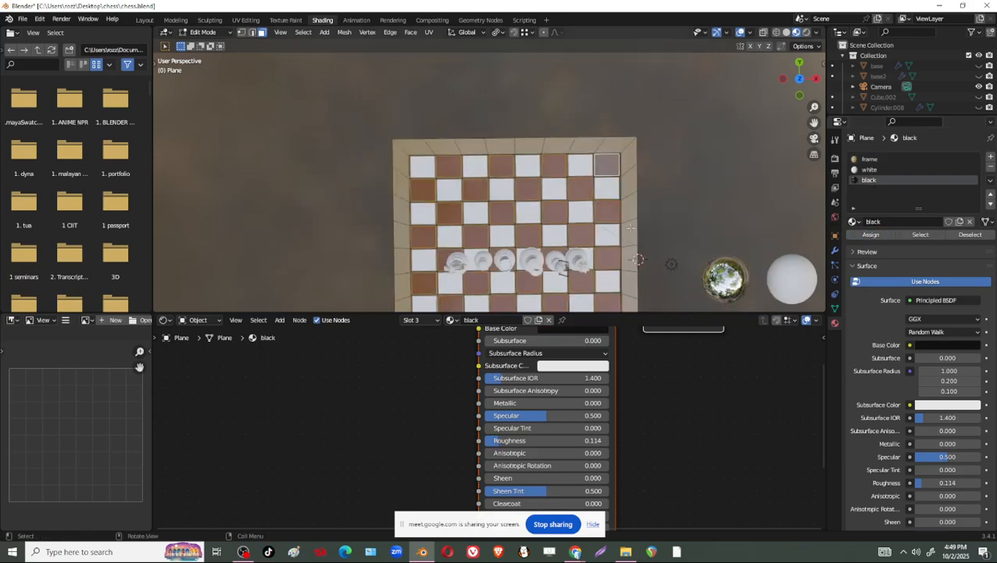
pyautogui.scroll(6, 660, 224)
pyautogui.keyDown('shift'); pyautogui.moveTo(661, 224); pyautogui.dragTo(473, 197, button='middle'); pyautogui.keyUp('shift')
pyautogui.scroll(3, 473, 196)
pyautogui.moveTo(306, 203); pyautogui.dragTo(378, 194, button='middle')
pyautogui.scroll(2, 320, 219)
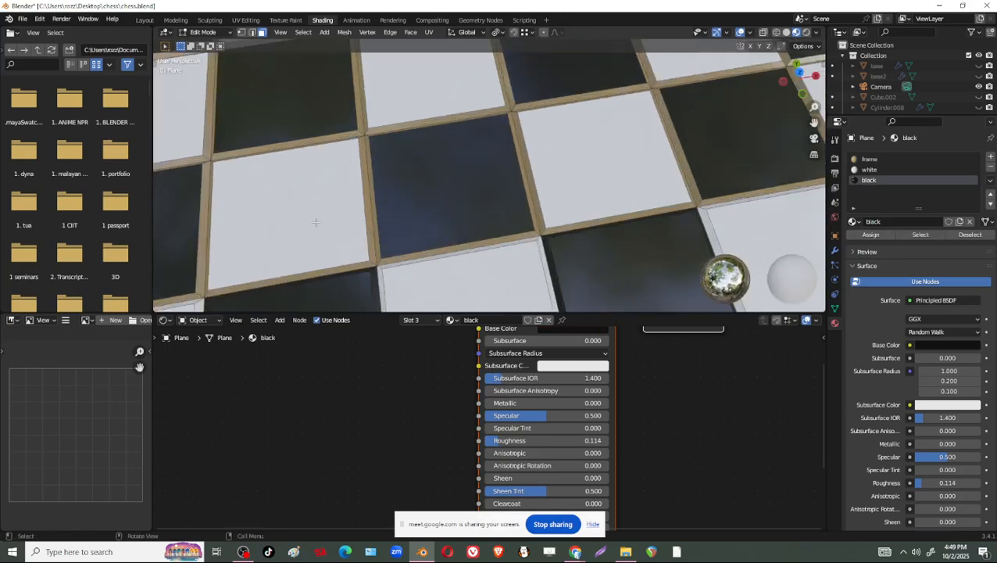
pyautogui.scroll(-4, 332, 217)
pyautogui.click(352, 205)
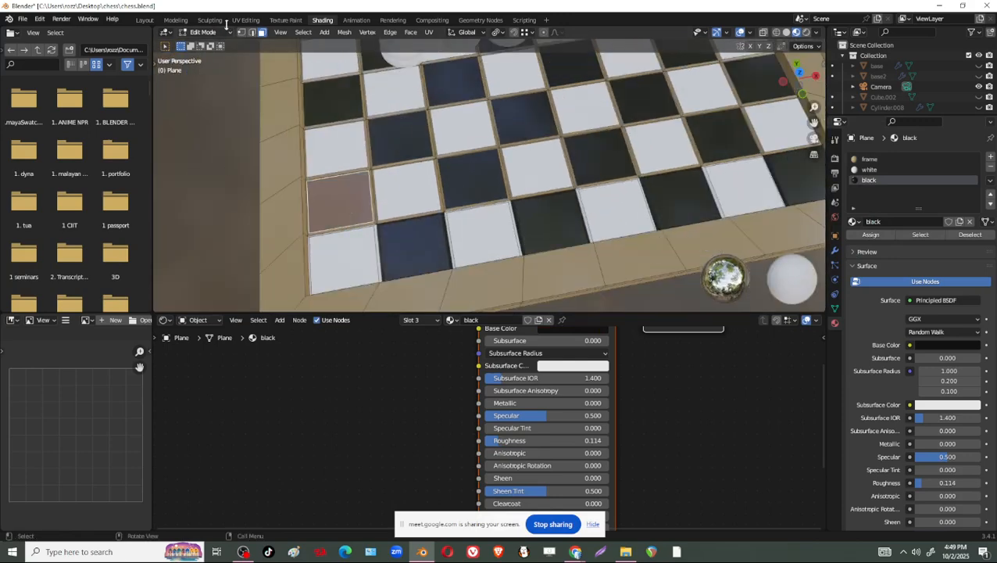
pyautogui.click(304, 33)
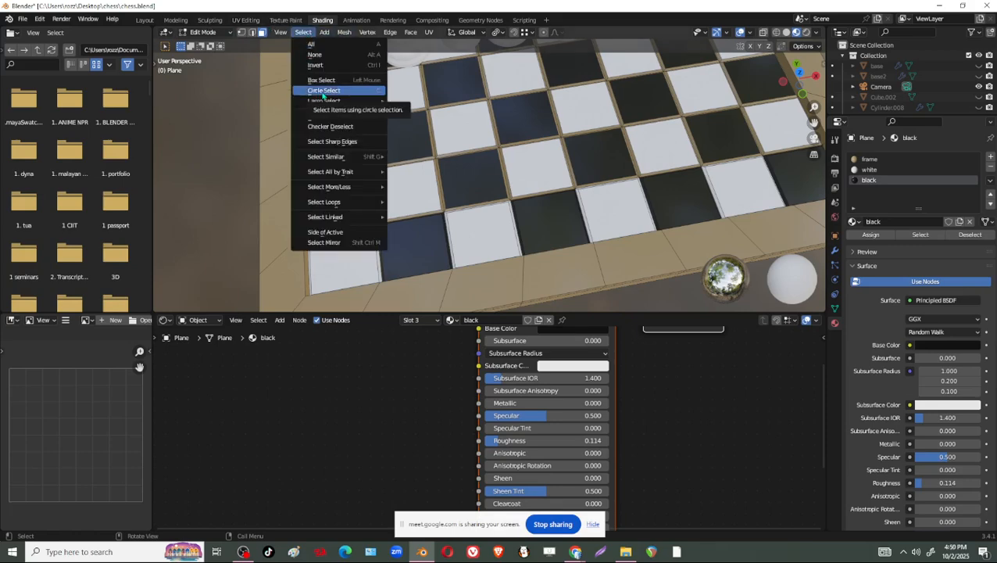
pyautogui.moveTo(343, 204)
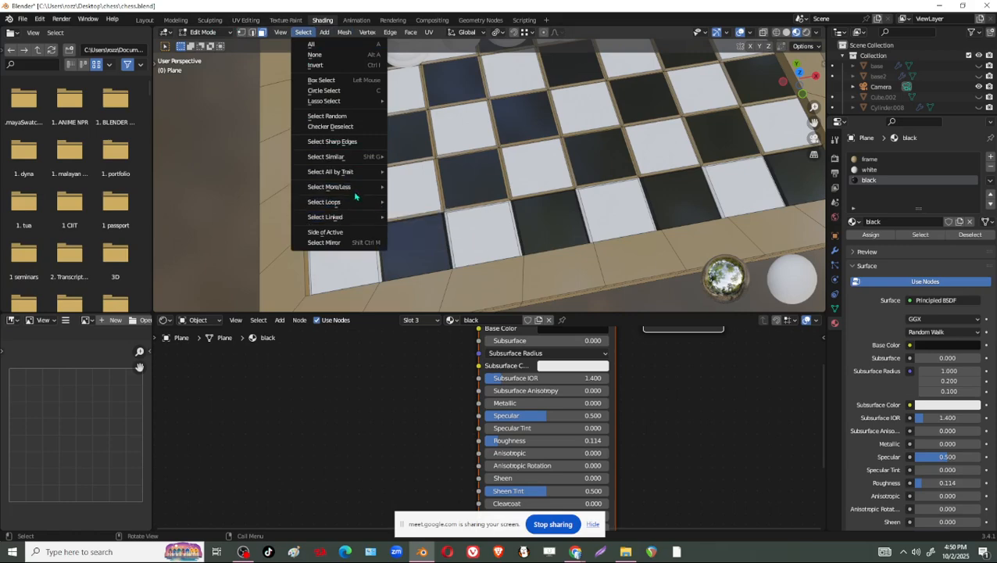
pyautogui.moveTo(361, 190)
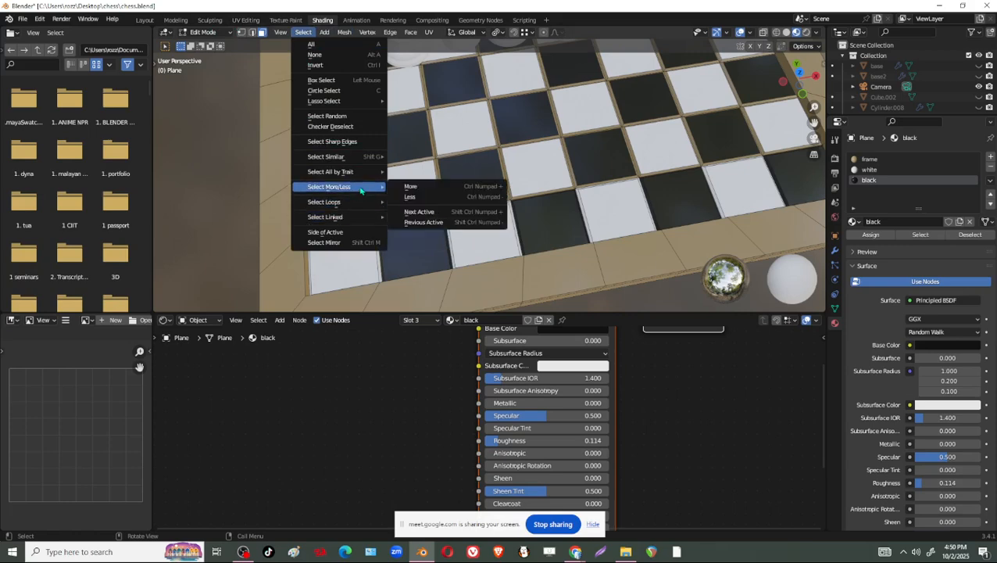
pyautogui.click(409, 186)
pyautogui.scroll(5, 473, 191)
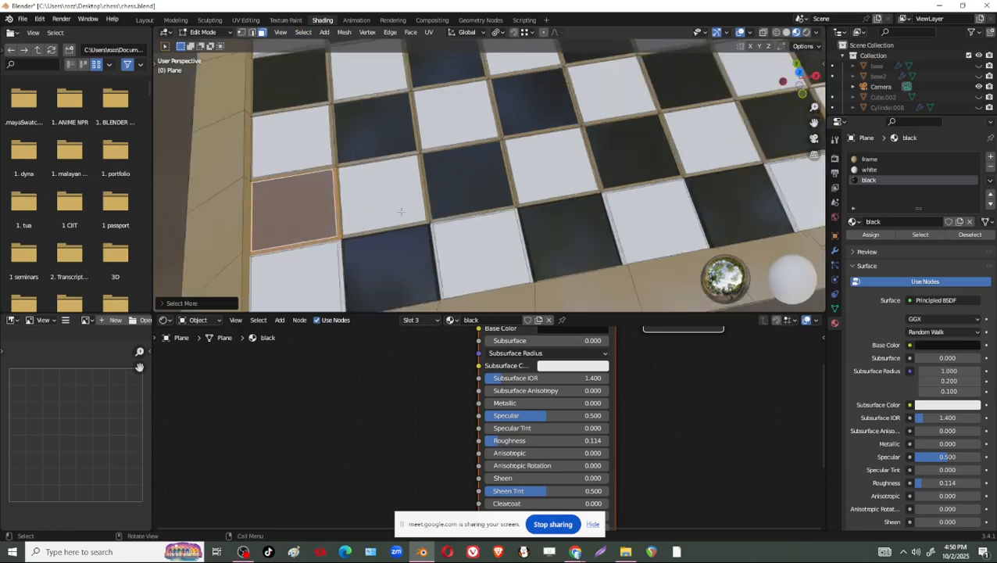
pyautogui.keyDown('shift'); pyautogui.moveTo(289, 221); pyautogui.dragTo(426, 191); pyautogui.keyUp('shift')
pyautogui.scroll(6, 425, 191)
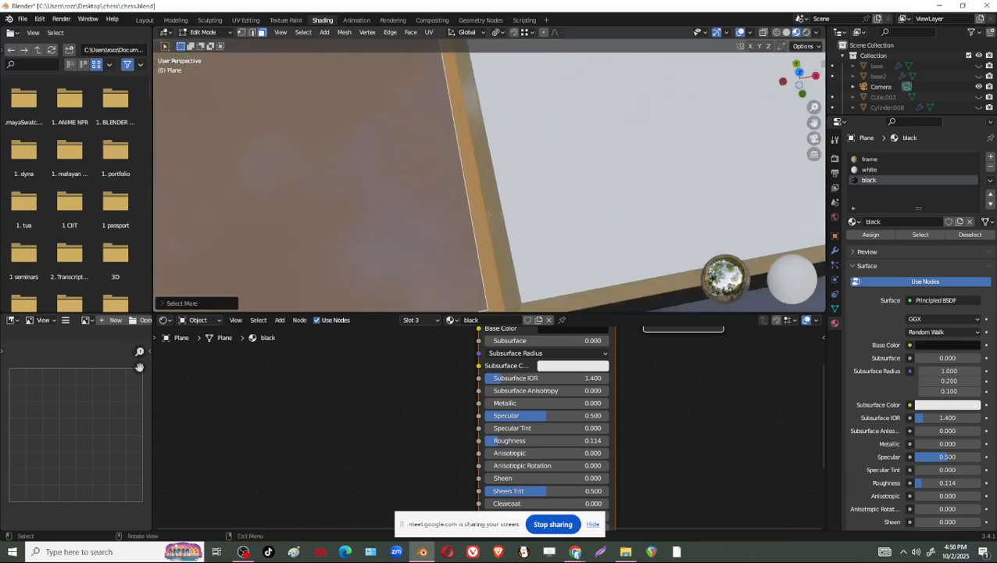
pyautogui.scroll(-4, 442, 166)
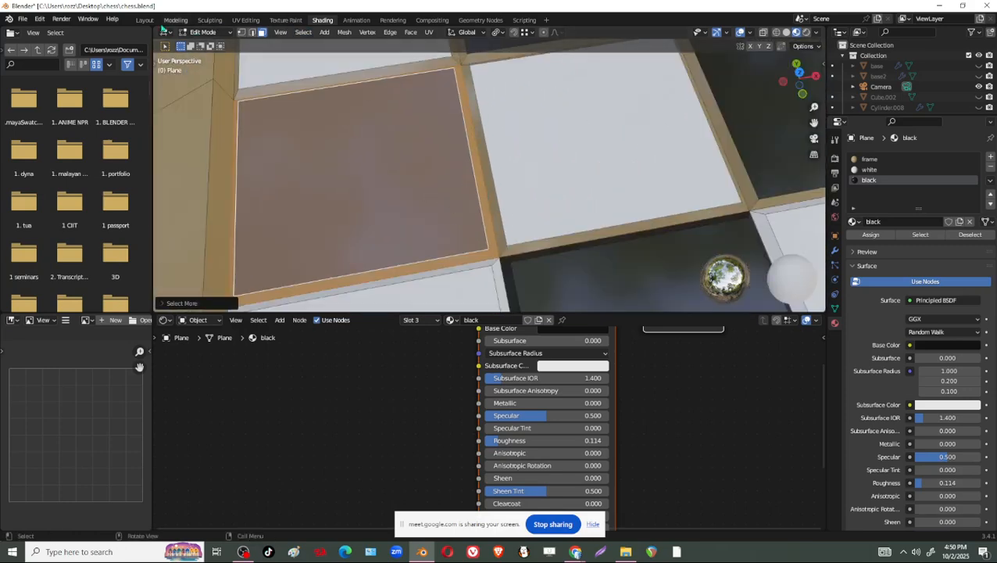
# Assign the black material to the selected square and its bevelled border
pyautogui.click(304, 32)
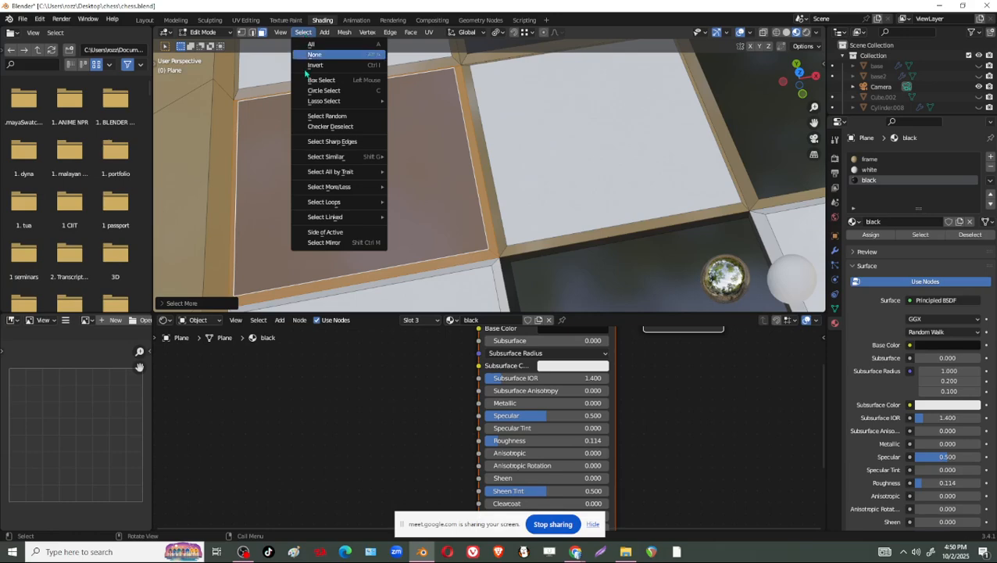
pyautogui.moveTo(358, 187)
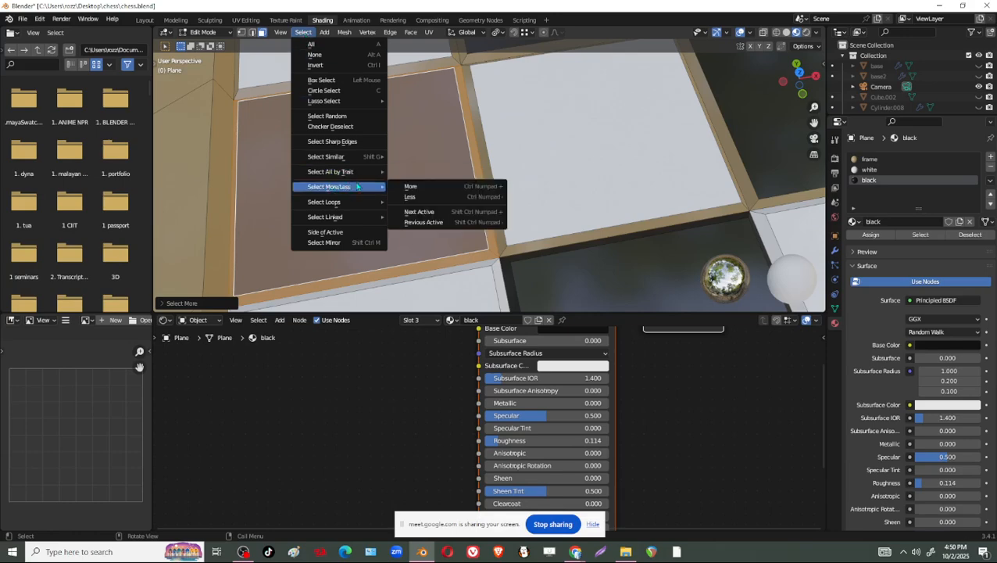
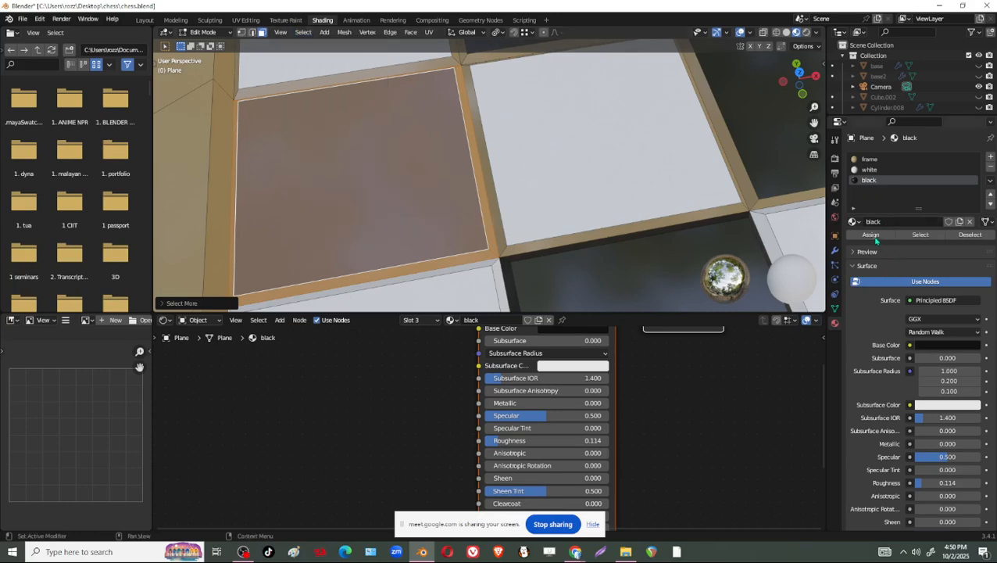
pyautogui.scroll(-5, 531, 197)
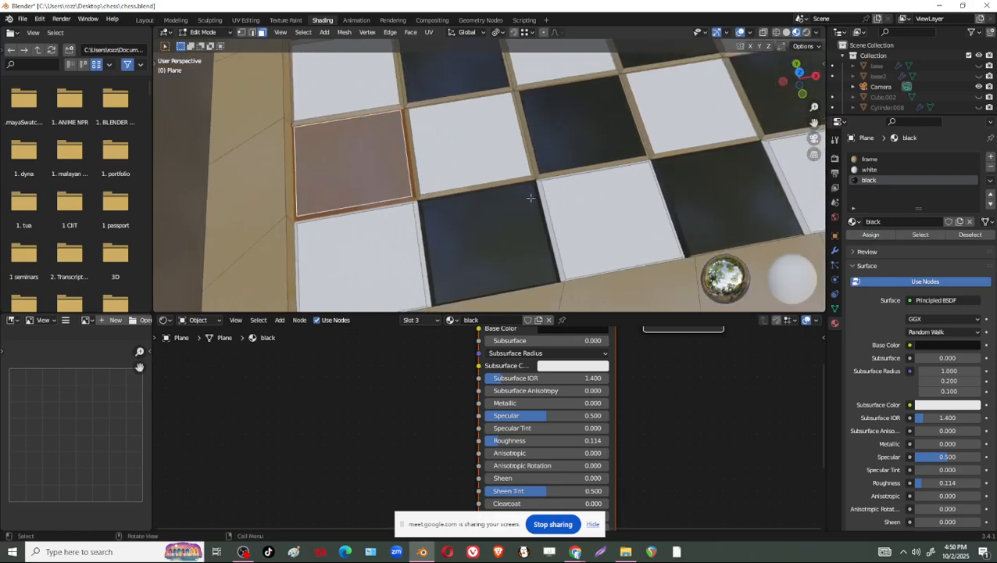
# Select the remaining three black squares of the second row and the four black squares of the third row
pyautogui.moveTo(530, 197); pyautogui.dragTo(593, 168, button='middle')
pyautogui.click(577, 166)
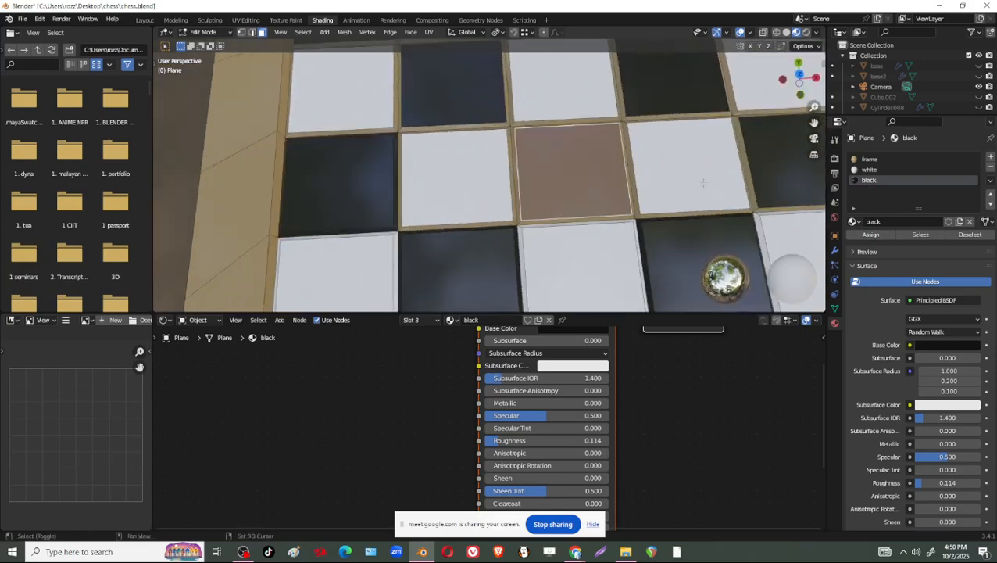
pyautogui.keyDown('shift'); pyautogui.moveTo(773, 174); pyautogui.dragTo(534, 214, button='middle'); pyautogui.keyUp('shift')
pyautogui.keyDown('shift'); pyautogui.click(558, 200); pyautogui.keyUp('shift')
pyautogui.keyDown('shift'); pyautogui.moveTo(596, 248); pyautogui.dragTo(464, 266, button='middle'); pyautogui.keyUp('shift')
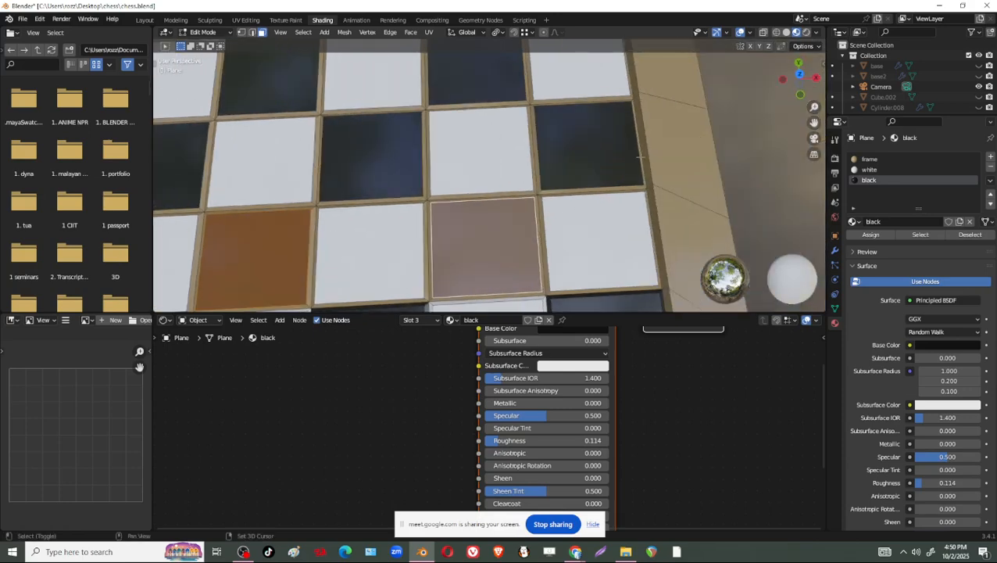
pyautogui.keyDown('shift'); pyautogui.click(618, 153); pyautogui.keyUp('shift')
pyautogui.keyDown('shift'); pyautogui.click(386, 166); pyautogui.keyUp('shift')
pyautogui.keyDown('shift'); pyautogui.moveTo(383, 167); pyautogui.dragTo(585, 163, button='middle'); pyautogui.keyUp('shift')
pyautogui.keyDown('shift'); pyautogui.click(332, 173); pyautogui.keyUp('shift')
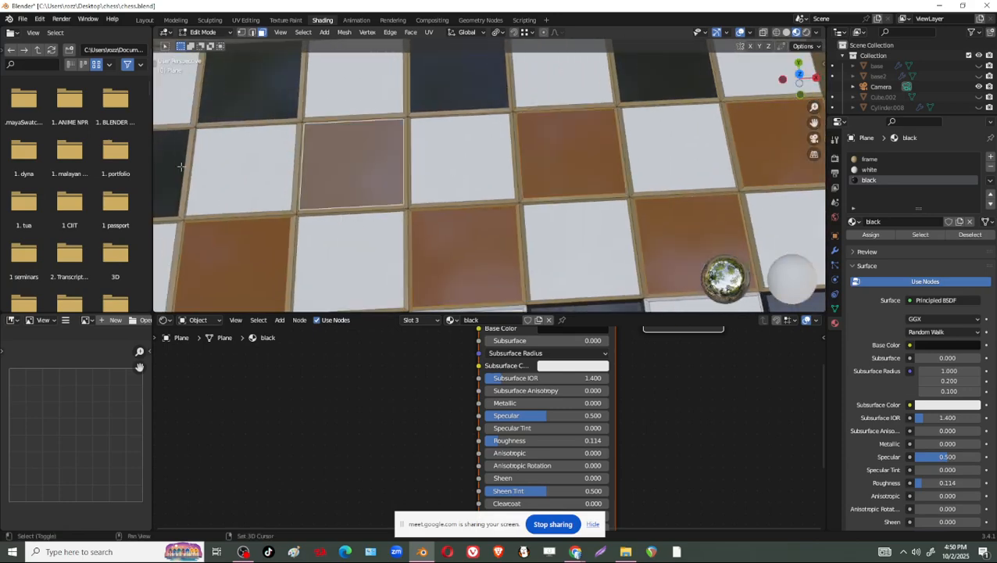
pyautogui.keyDown('shift'); pyautogui.moveTo(315, 137); pyautogui.dragTo(298, 127, button='middle'); pyautogui.keyUp('shift')
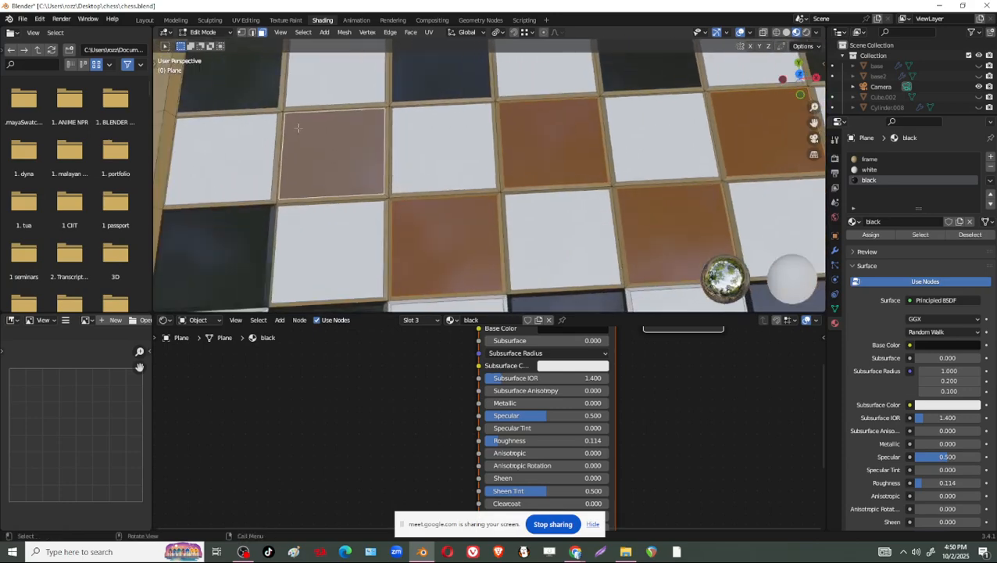
# Grow the selection with Select More to the borders of the second- and third-row squares and assign the black material
pyautogui.click(303, 32)
pyautogui.moveTo(360, 190)
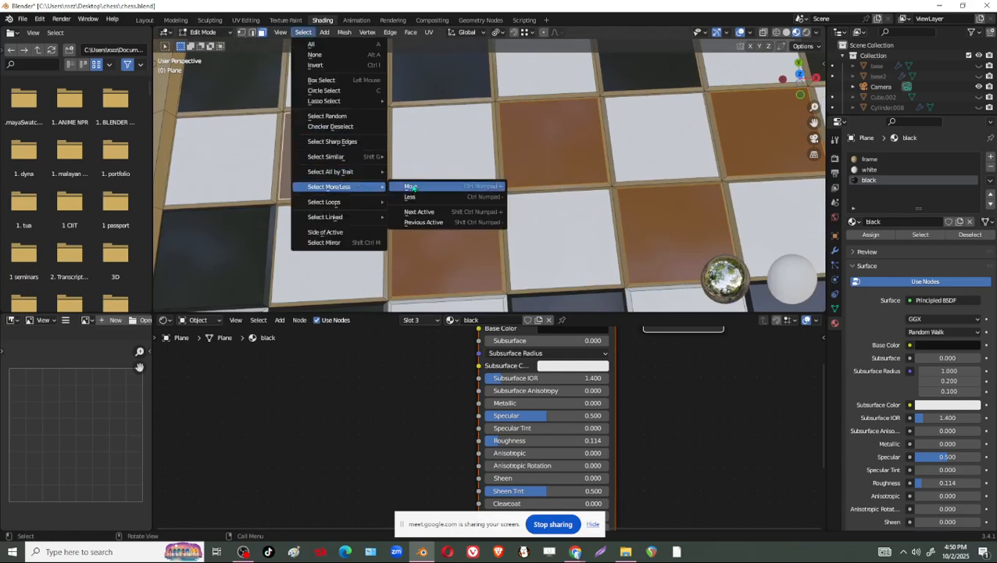
pyautogui.click(411, 186)
pyautogui.scroll(5, 467, 180)
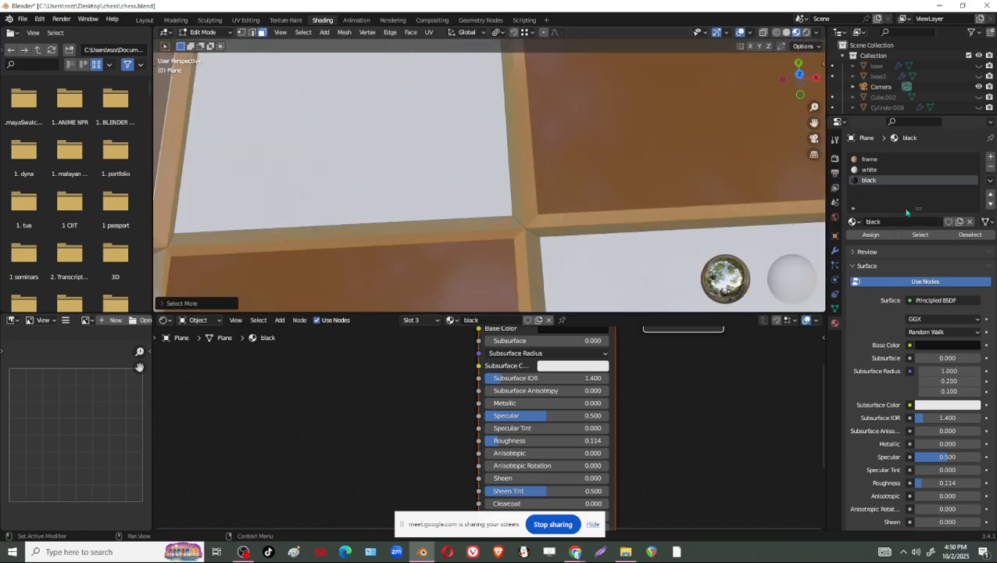
pyautogui.click(920, 235)
pyautogui.scroll(-3, 460, 194)
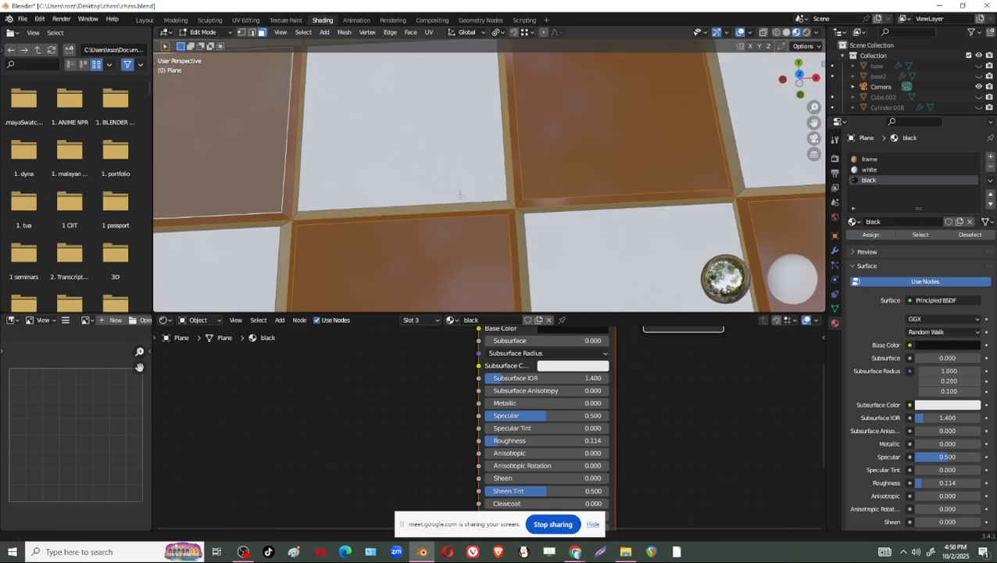
pyautogui.scroll(-4, 459, 194)
# Select the four black squares of the fourth row and the four beneath the chess pieces in the fifth row
pyautogui.click(313, 169)
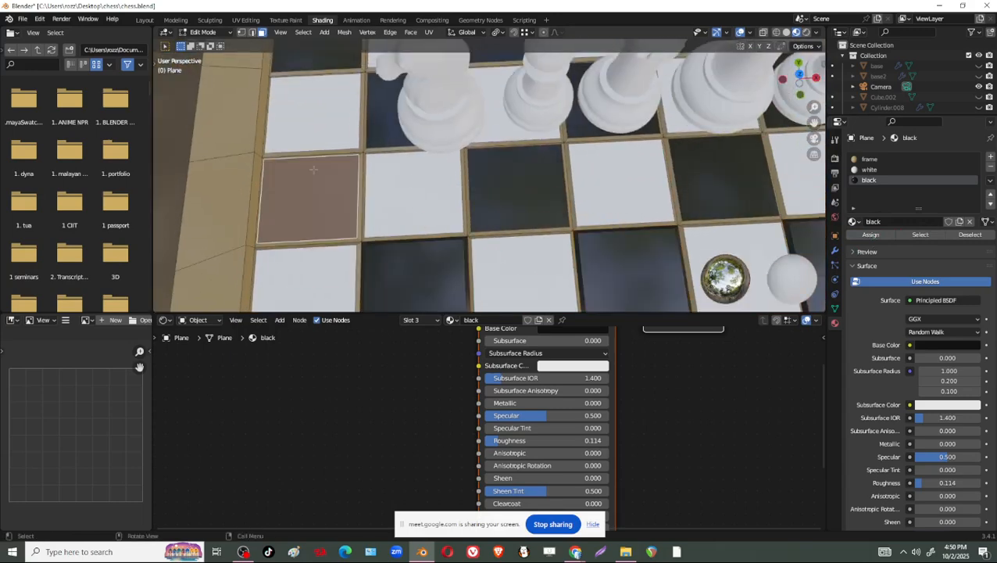
pyautogui.click(504, 179)
pyautogui.keyDown('shift'); pyautogui.moveTo(725, 181); pyautogui.dragTo(700, 201, button='middle'); pyautogui.keyUp('shift')
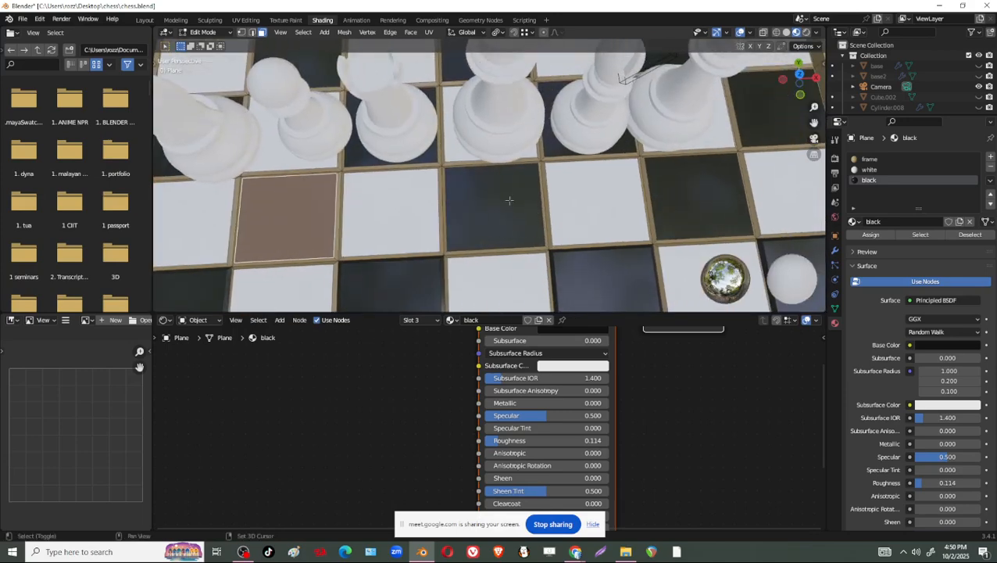
pyautogui.keyDown('shift'); pyautogui.click(700, 200); pyautogui.keyUp('shift')
pyautogui.keyDown('shift'); pyautogui.moveTo(770, 108); pyautogui.dragTo(707, 148, button='middle'); pyautogui.keyUp('shift')
pyautogui.keyDown('shift'); pyautogui.click(707, 148); pyautogui.keyUp('shift')
pyautogui.keyDown('shift'); pyautogui.click(498, 154); pyautogui.keyUp('shift')
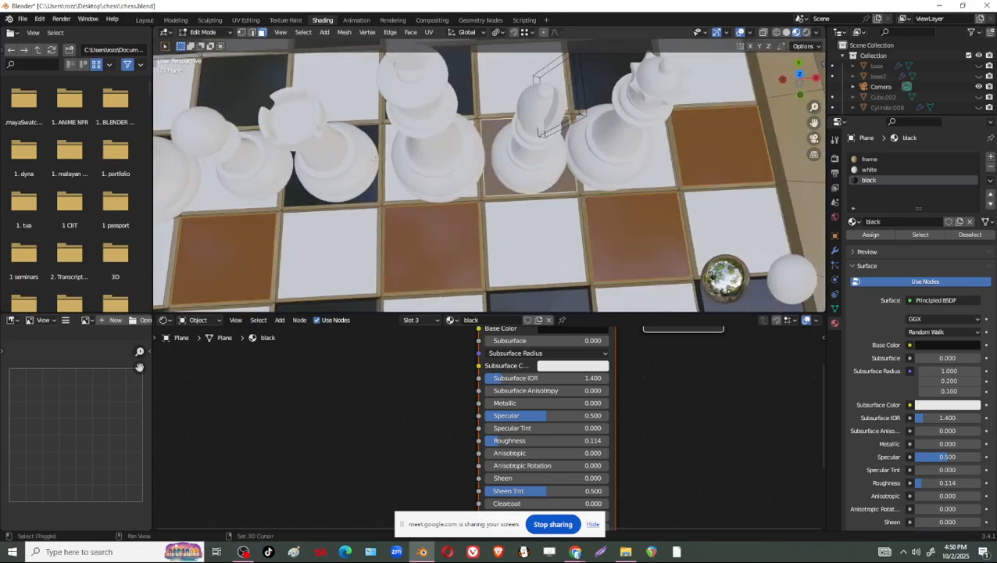
pyautogui.keyDown('shift'); pyautogui.click(303, 163); pyautogui.keyUp('shift')
pyautogui.keyDown('shift'); pyautogui.moveTo(303, 163); pyautogui.dragTo(535, 166, button='middle'); pyautogui.keyUp('shift')
pyautogui.keyDown('shift'); pyautogui.click(327, 159); pyautogui.keyUp('shift')
# Add the four black squares of the sixth row, just behind the chess pieces, to the selection
pyautogui.keyDown('shift'); pyautogui.click(288, 118); pyautogui.keyUp('shift')
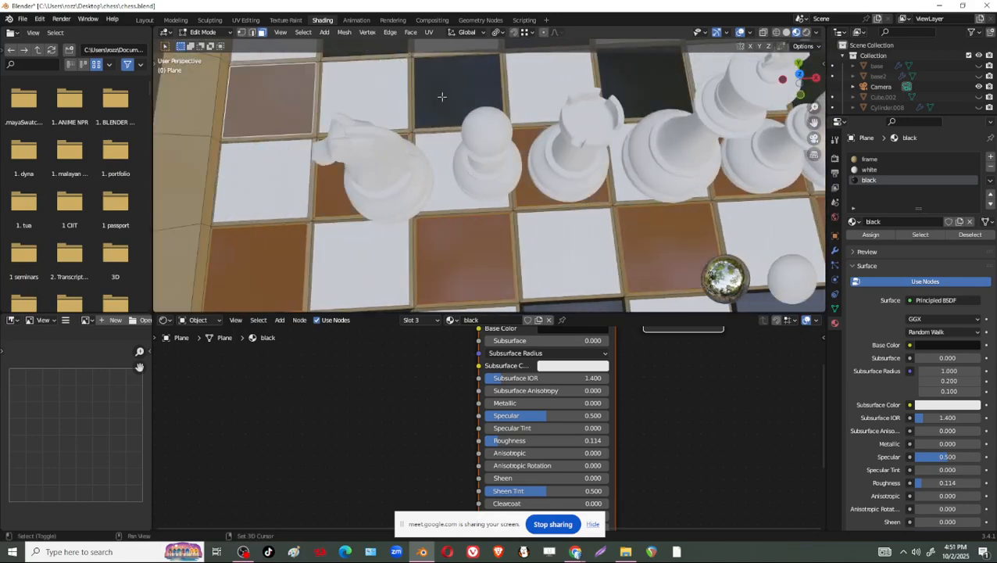
pyautogui.keyDown('shift'); pyautogui.click(443, 95); pyautogui.keyUp('shift')
pyautogui.keyDown('shift'); pyautogui.moveTo(749, 105); pyautogui.dragTo(632, 206, button='middle'); pyautogui.keyUp('shift')
pyautogui.keyDown('shift'); pyautogui.click(547, 160); pyautogui.keyUp('shift')
pyautogui.keyDown('shift'); pyautogui.click(680, 164); pyautogui.keyUp('shift')
# Extend the selection with the four black squares each in the seventh and eighth rows
pyautogui.keyDown('shift'); pyautogui.click(608, 110); pyautogui.keyUp('shift')
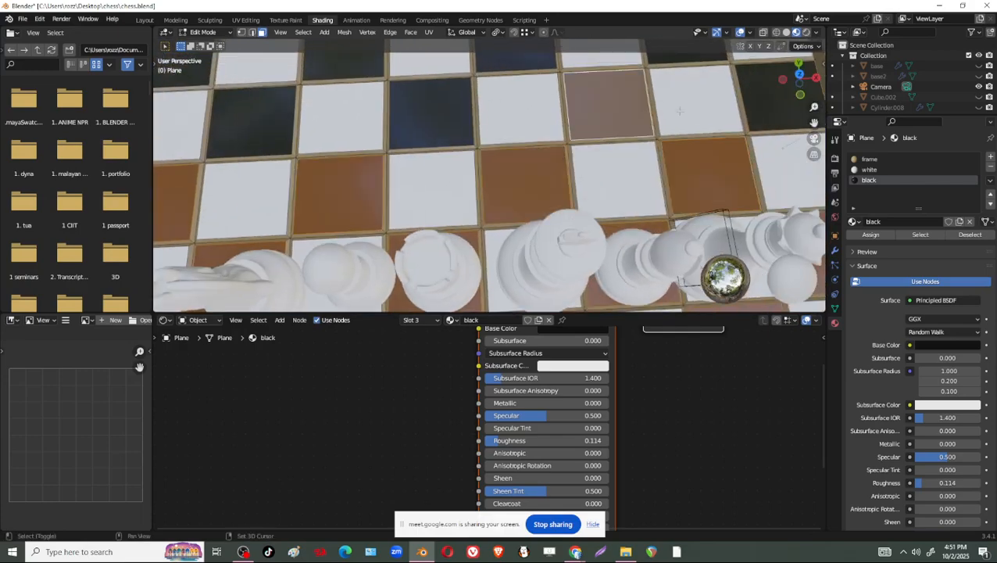
pyautogui.keyDown('shift'); pyautogui.click(758, 98); pyautogui.keyUp('shift')
pyautogui.keyDown('shift'); pyautogui.moveTo(692, 53); pyautogui.dragTo(679, 138, button='middle'); pyautogui.keyUp('shift')
pyautogui.keyDown('shift'); pyautogui.click(665, 113); pyautogui.keyUp('shift')
pyautogui.keyDown('shift'); pyautogui.click(500, 121); pyautogui.keyUp('shift')
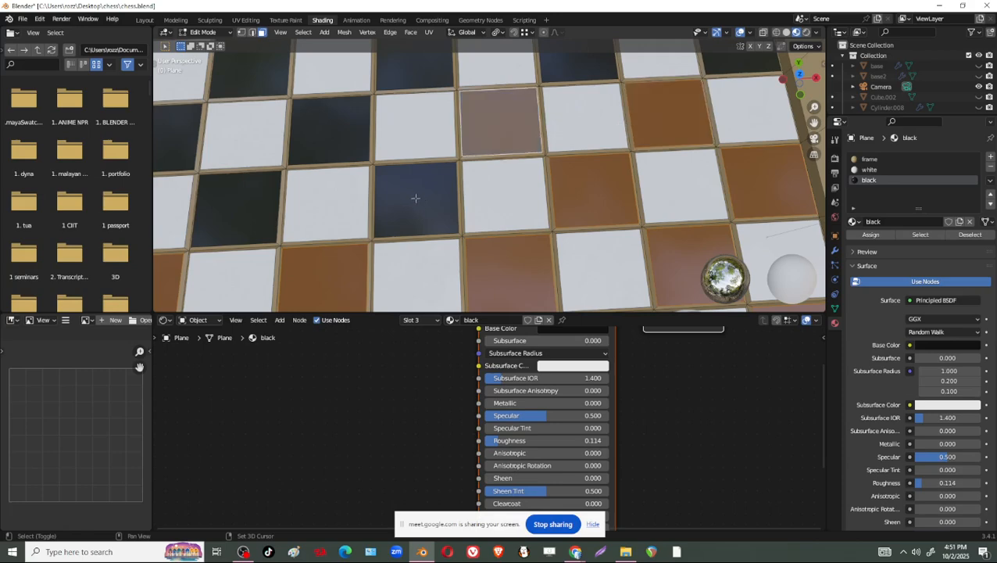
pyautogui.keyDown('shift'); pyautogui.click(414, 197); pyautogui.keyUp('shift')
pyautogui.keyDown('shift'); pyautogui.click(328, 130); pyautogui.keyUp('shift')
pyautogui.keyDown('shift'); pyautogui.moveTo(280, 190); pyautogui.dragTo(460, 177, button='middle'); pyautogui.keyUp('shift')
pyautogui.keyDown('shift'); pyautogui.click(423, 187); pyautogui.keyUp('shift')
pyautogui.keyDown('shift'); pyautogui.click(343, 132); pyautogui.keyUp('shift')
# Add the four black squares of the farthest row, next to the frame, to the selection
pyautogui.keyDown('shift'); pyautogui.moveTo(402, 48); pyautogui.dragTo(375, 157, button='middle'); pyautogui.keyUp('shift')
pyautogui.keyDown('shift'); pyautogui.click(388, 160); pyautogui.keyUp('shift')
pyautogui.keyDown('shift'); pyautogui.click(538, 162); pyautogui.keyUp('shift')
pyautogui.keyDown('shift'); pyautogui.moveTo(710, 189); pyautogui.dragTo(587, 205, button='middle'); pyautogui.keyUp('shift')
pyautogui.keyDown('shift'); pyautogui.click(587, 205); pyautogui.keyUp('shift')
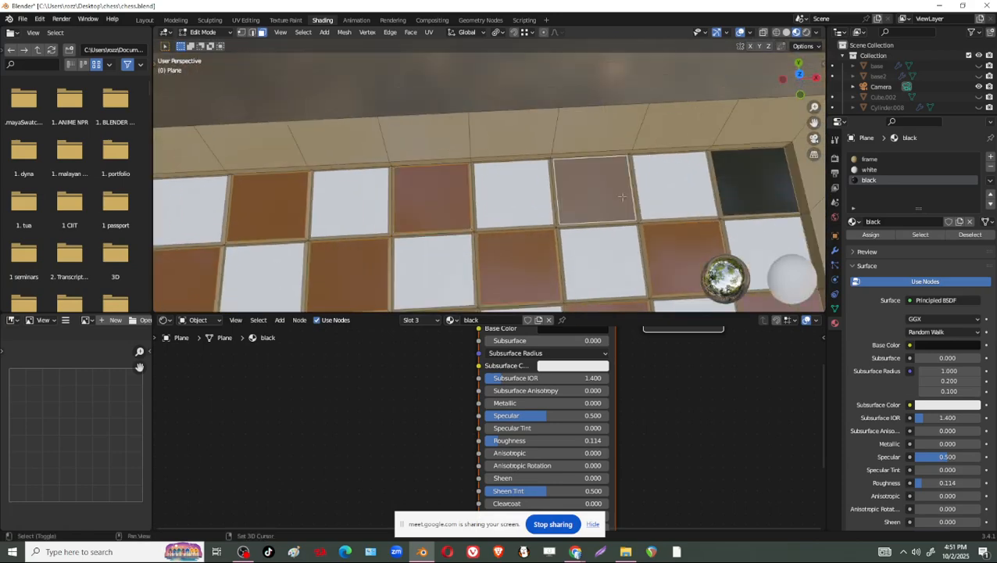
pyautogui.keyDown('shift'); pyautogui.click(765, 172); pyautogui.keyUp('shift')
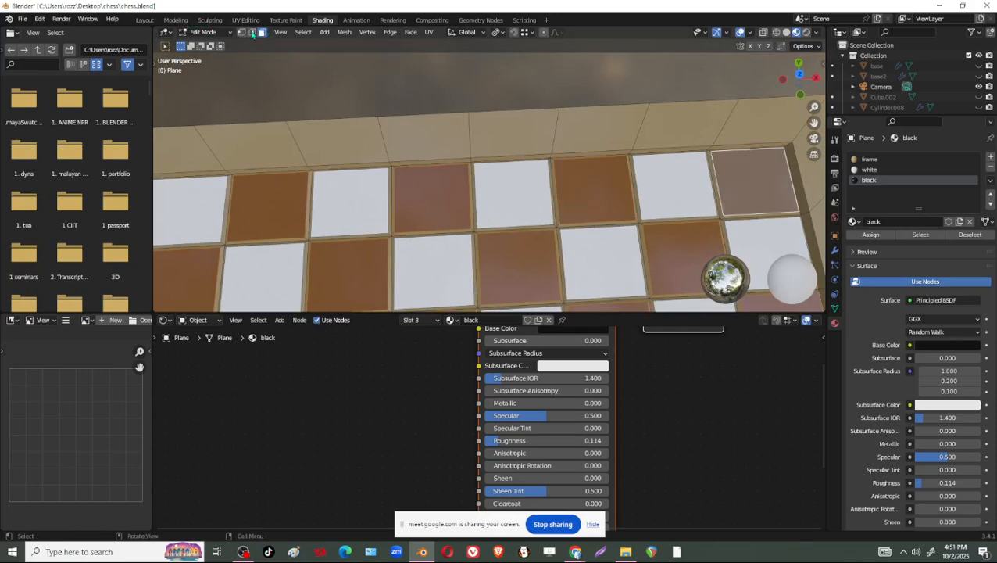
# Expand the selection to the bevelled borders of all selected black squares with Select More and assign the black material
pyautogui.click(304, 32)
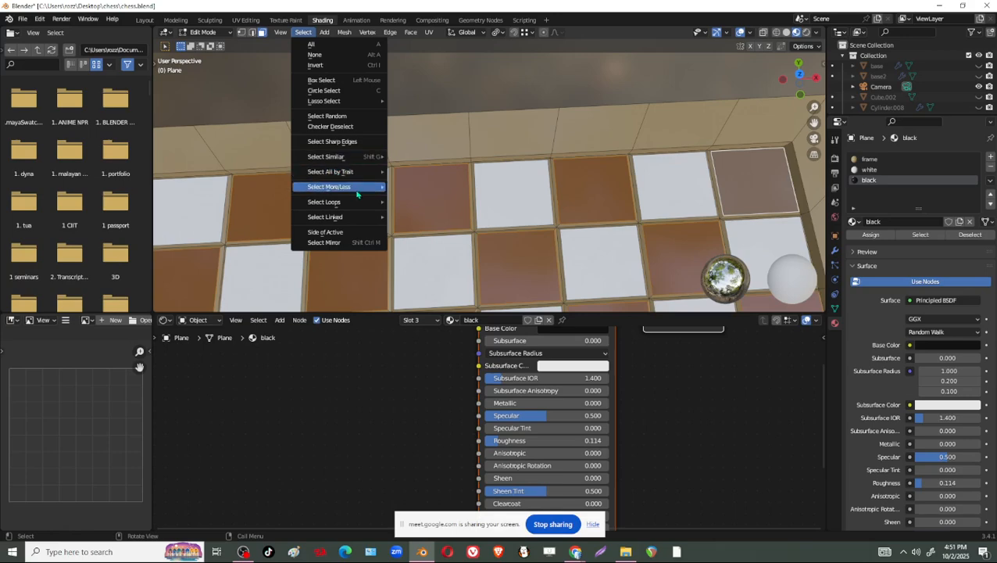
pyautogui.moveTo(356, 187)
pyautogui.click(426, 187)
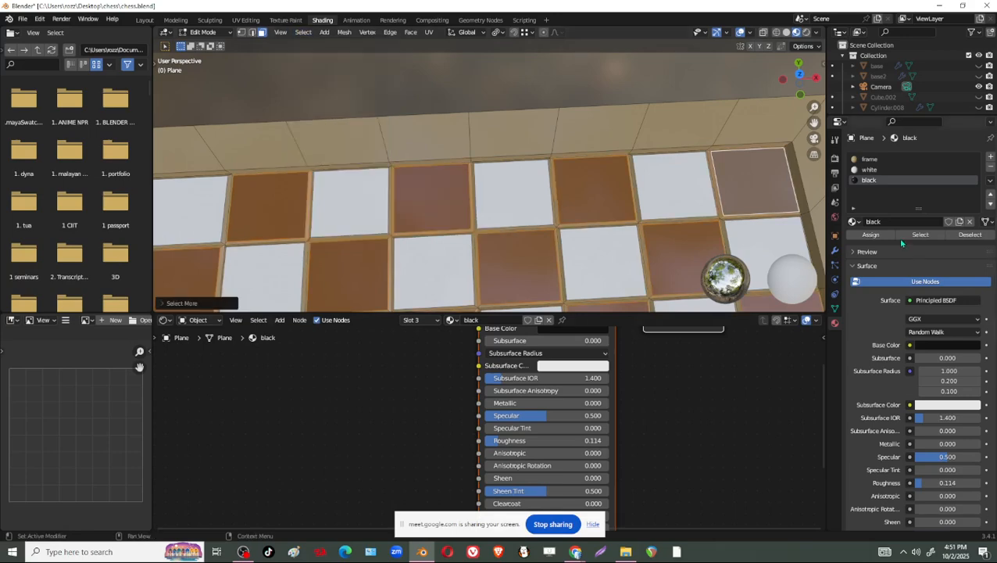
pyautogui.scroll(-2, 633, 249)
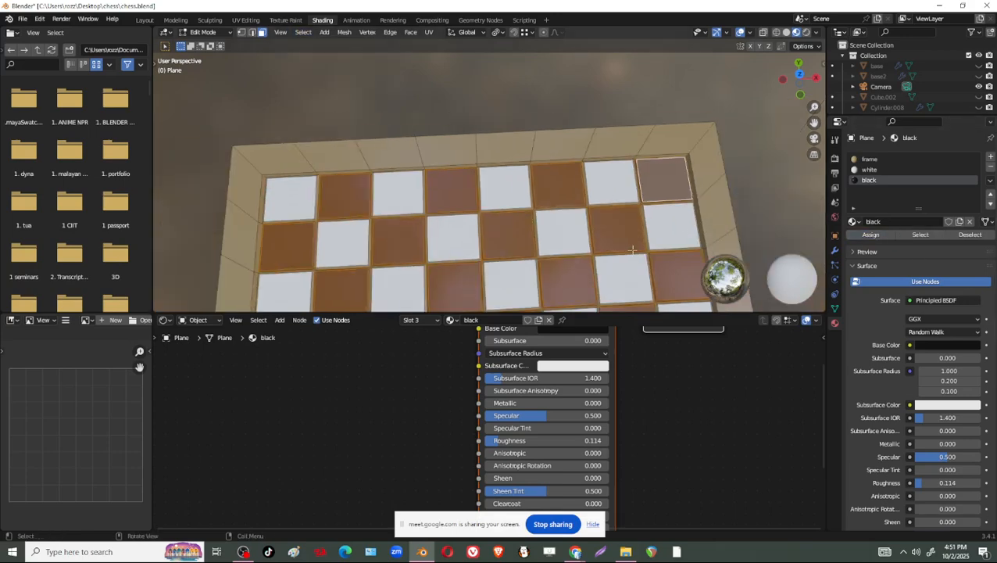
# Select the four white squares in each of the two farthest rows of the chessboard
pyautogui.click(284, 193)
pyautogui.keyDown('shift'); pyautogui.click(518, 191); pyautogui.keyUp('shift')
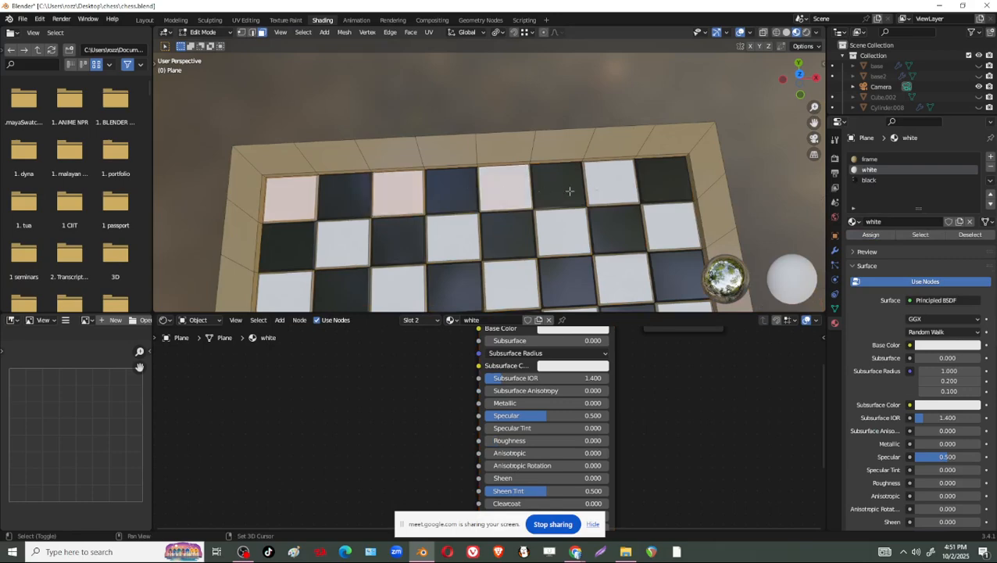
pyautogui.keyDown('shift'); pyautogui.click(610, 183); pyautogui.keyUp('shift')
pyautogui.keyDown('shift'); pyautogui.click(670, 226); pyautogui.keyUp('shift')
pyautogui.keyDown('shift'); pyautogui.click(563, 231); pyautogui.keyUp('shift')
pyautogui.keyDown('shift'); pyautogui.click(455, 236); pyautogui.keyUp('shift')
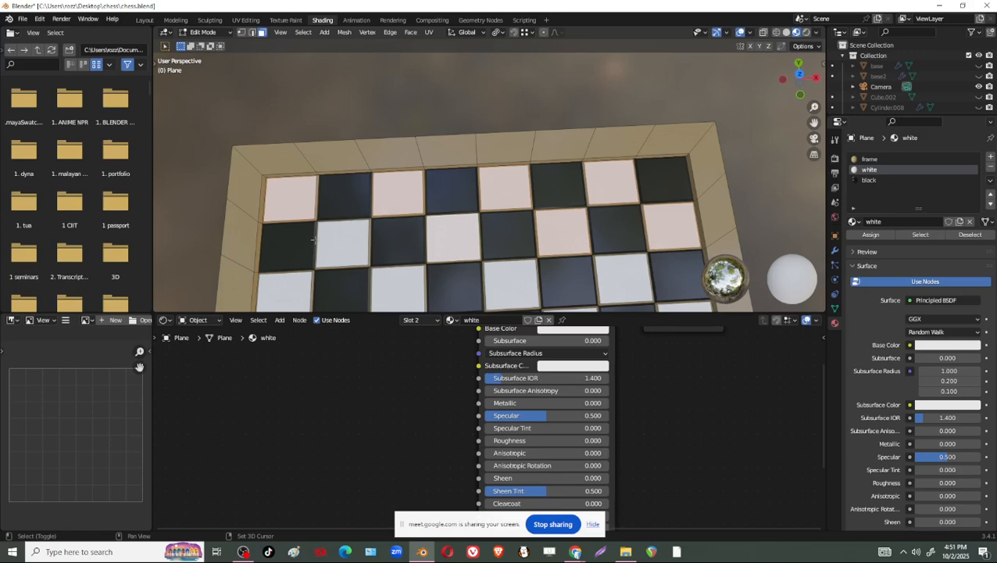
pyautogui.keyDown('shift'); pyautogui.click(343, 240); pyautogui.keyUp('shift')
# Add the four white squares in each of the two rows directly behind the chess pieces to the selection
pyautogui.keyDown('shift'); pyautogui.moveTo(389, 243); pyautogui.dragTo(464, 141, button='middle'); pyautogui.keyUp('shift')
pyautogui.keyDown('shift'); pyautogui.click(367, 194); pyautogui.keyUp('shift')
pyautogui.keyDown('shift'); pyautogui.click(483, 200); pyautogui.keyUp('shift')
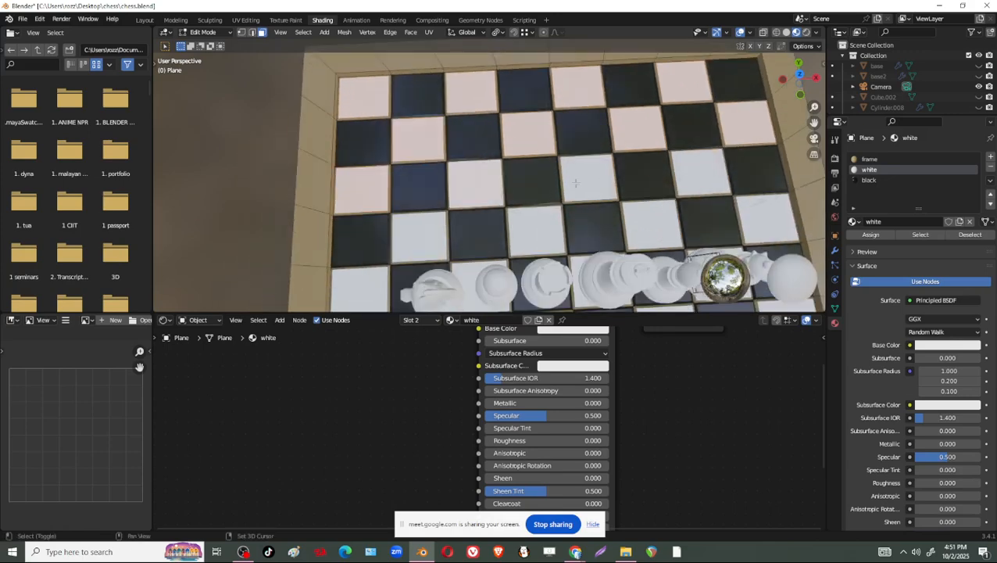
pyautogui.keyDown('shift'); pyautogui.click(590, 180); pyautogui.keyUp('shift')
pyautogui.keyDown('shift'); pyautogui.click(700, 173); pyautogui.keyUp('shift')
pyautogui.keyDown('shift'); pyautogui.click(766, 219); pyautogui.keyUp('shift')
pyautogui.keyDown('shift'); pyautogui.click(661, 228); pyautogui.keyUp('shift')
pyautogui.keyDown('shift'); pyautogui.click(535, 230); pyautogui.keyUp('shift')
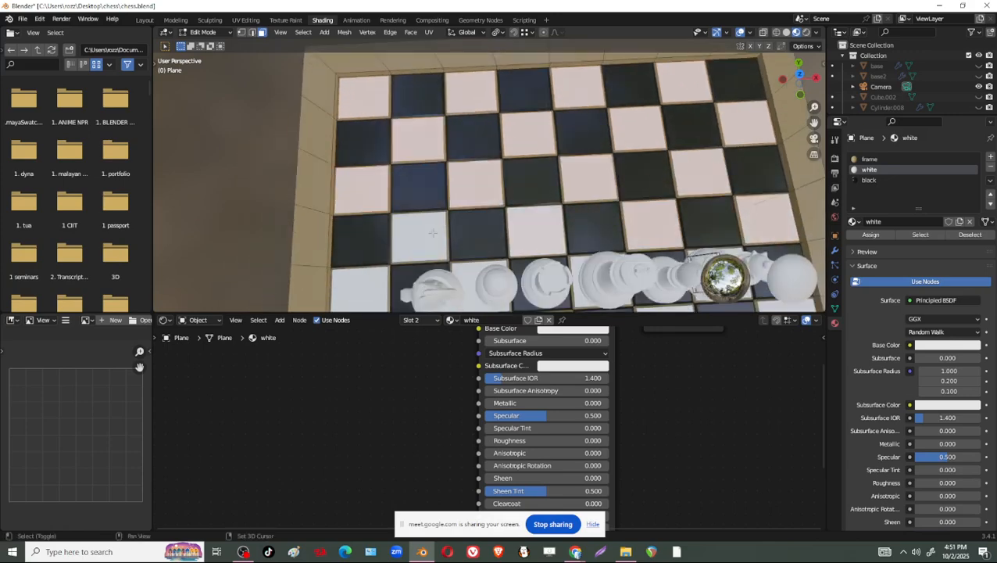
pyautogui.keyDown('shift'); pyautogui.click(419, 236); pyautogui.keyUp('shift')
# Add the four white squares of the row the chess pieces stand on to the selection
pyautogui.keyDown('shift'); pyautogui.moveTo(419, 236); pyautogui.dragTo(470, 99, button='middle'); pyautogui.keyUp('shift')
pyautogui.keyDown('shift'); pyautogui.click(405, 159); pyautogui.keyUp('shift')
pyautogui.keyDown('shift'); pyautogui.click(536, 171); pyautogui.keyUp('shift')
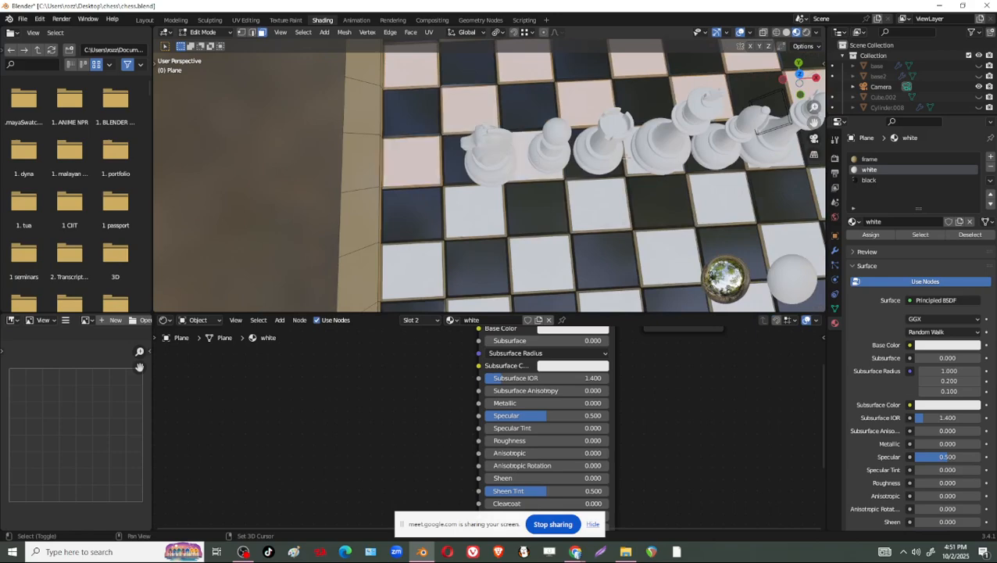
pyautogui.keyDown('shift'); pyautogui.click(645, 162); pyautogui.keyUp('shift')
pyautogui.keyDown('shift'); pyautogui.click(770, 152); pyautogui.keyUp('shift')
# Extend the selection with the four white squares of the row just in front of the chess pieces
pyautogui.keyDown('shift'); pyautogui.moveTo(770, 156); pyautogui.dragTo(614, 161, button='middle'); pyautogui.keyUp('shift')
pyautogui.keyDown('shift'); pyautogui.click(680, 181); pyautogui.keyUp('shift')
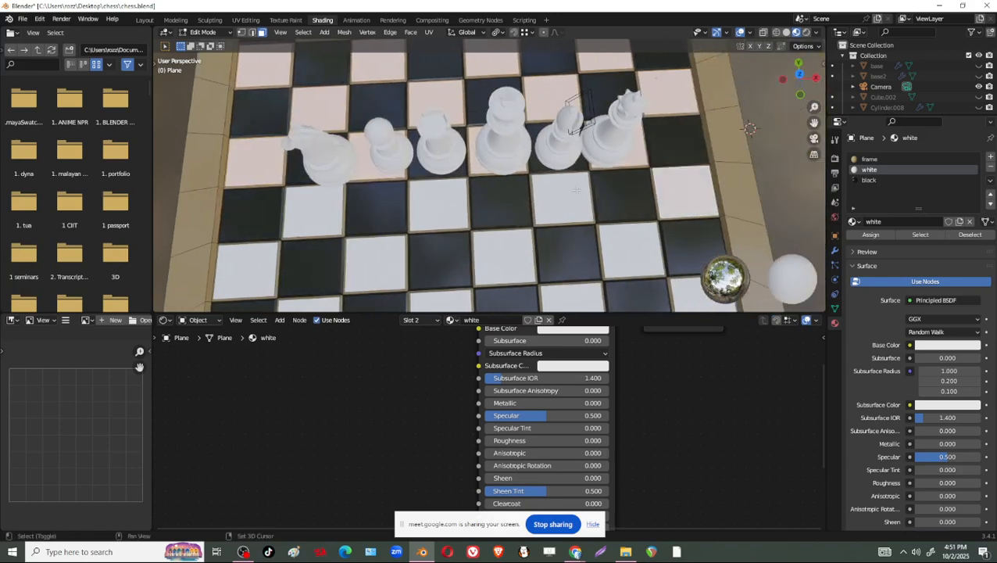
pyautogui.keyDown('shift'); pyautogui.click(562, 197); pyautogui.keyUp('shift')
pyautogui.keyDown('shift'); pyautogui.click(440, 204); pyautogui.keyUp('shift')
pyautogui.keyDown('shift'); pyautogui.click(244, 265); pyautogui.keyUp('shift')
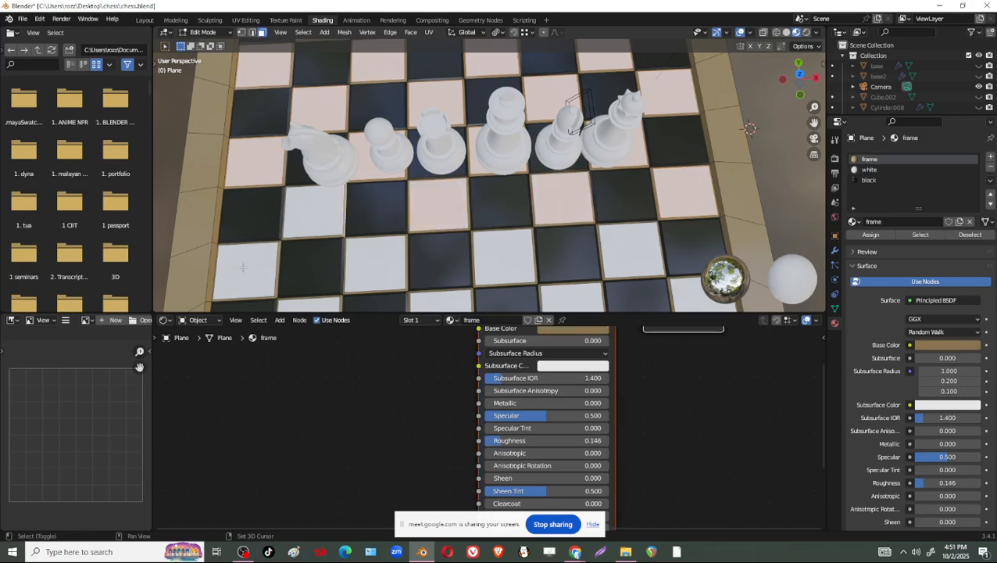
pyautogui.hotkey('ctrl', 'z')
pyautogui.keyDown('shift'); pyautogui.click(315, 226); pyautogui.keyUp('shift')
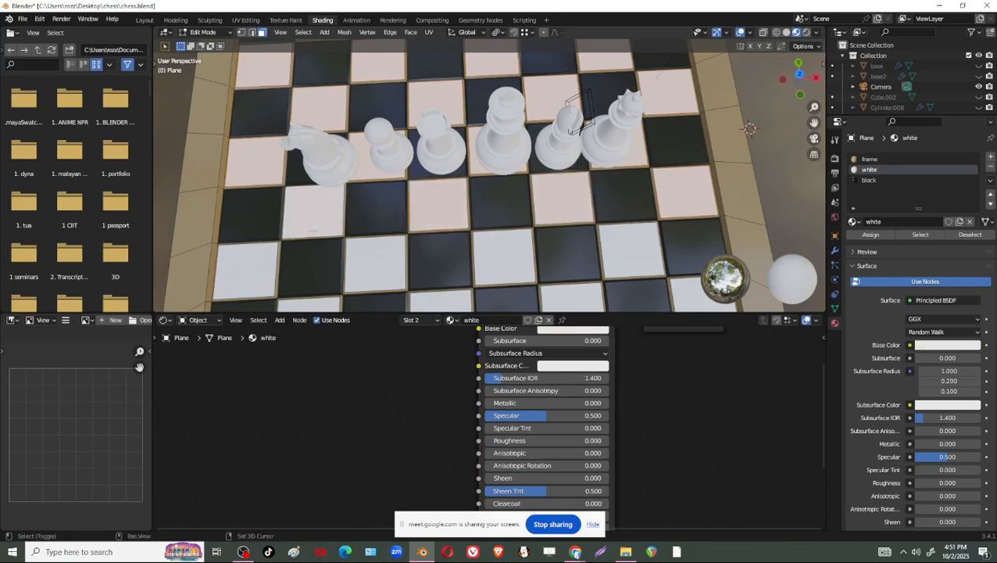
# Add the four white squares of the third row from the near edge to the selection
pyautogui.keyDown('shift'); pyautogui.click(251, 273); pyautogui.keyUp('shift')
pyautogui.keyDown('shift'); pyautogui.click(379, 265); pyautogui.keyUp('shift')
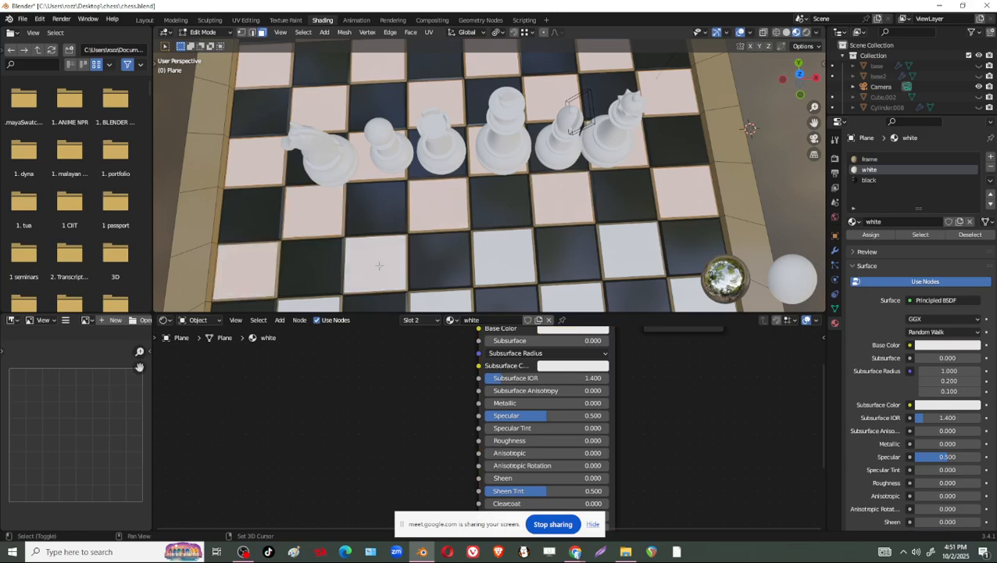
pyautogui.keyDown('shift'); pyautogui.click(512, 262); pyautogui.keyUp('shift')
pyautogui.keyDown('shift'); pyautogui.click(571, 255); pyautogui.keyUp('shift')
pyautogui.hotkey('ctrl', 'z')
pyautogui.keyDown('shift'); pyautogui.click(626, 253); pyautogui.keyUp('shift')
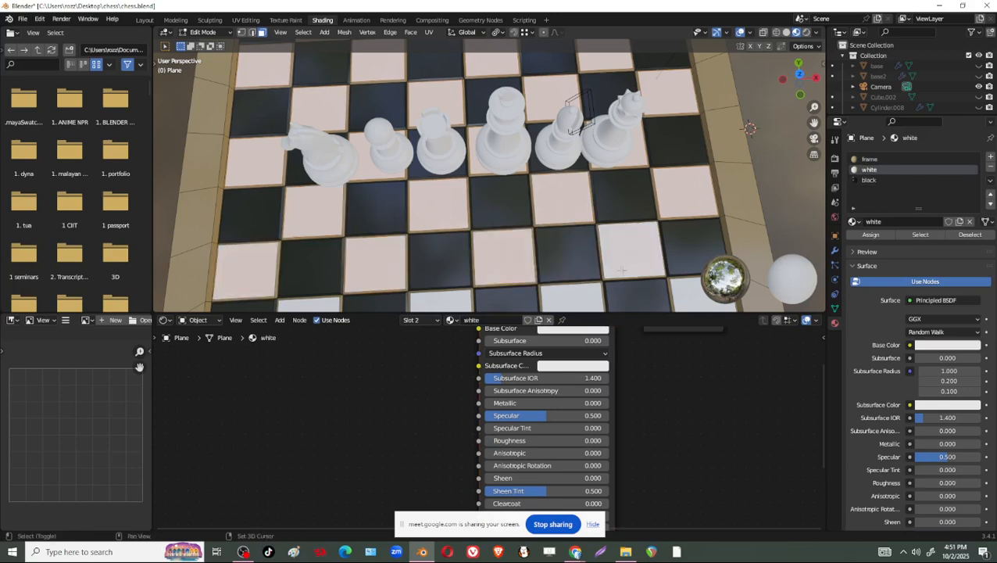
# Include the four white squares of the second row from the near edge in the selection
pyautogui.keyDown('shift'); pyautogui.moveTo(621, 297); pyautogui.dragTo(634, 175, button='middle'); pyautogui.keyUp('shift')
pyautogui.keyDown('shift'); pyautogui.click(731, 168); pyautogui.keyUp('shift')
pyautogui.keyDown('shift'); pyautogui.click(585, 192); pyautogui.keyUp('shift')
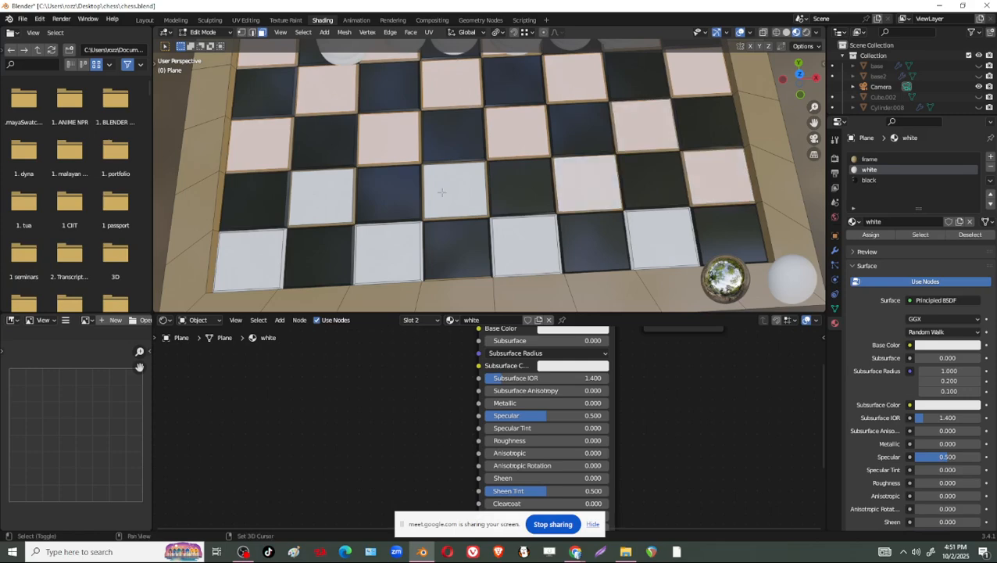
pyautogui.keyDown('shift'); pyautogui.click(442, 192); pyautogui.keyUp('shift')
pyautogui.keyDown('shift'); pyautogui.click(324, 196); pyautogui.keyUp('shift')
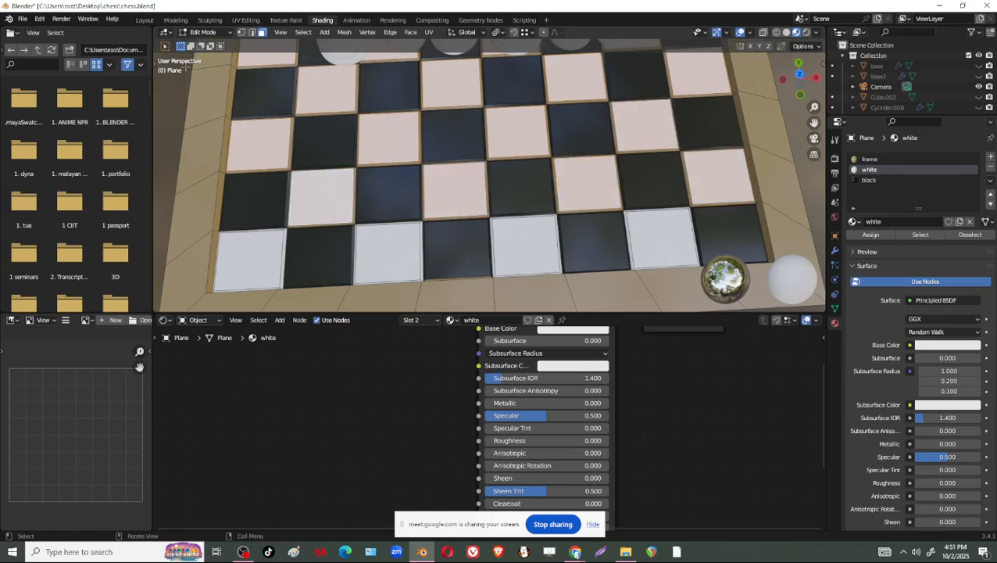
# Expand the selection to the white squares' bevelled borders with Select More, assign the white material and return to Object Mode
pyautogui.click(303, 32)
pyautogui.moveTo(348, 187)
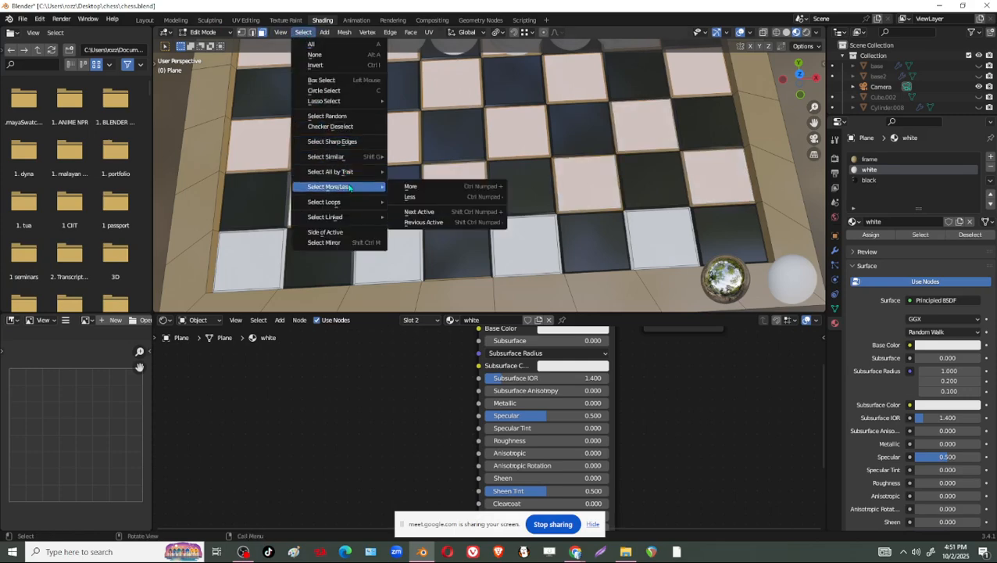
pyautogui.click(414, 188)
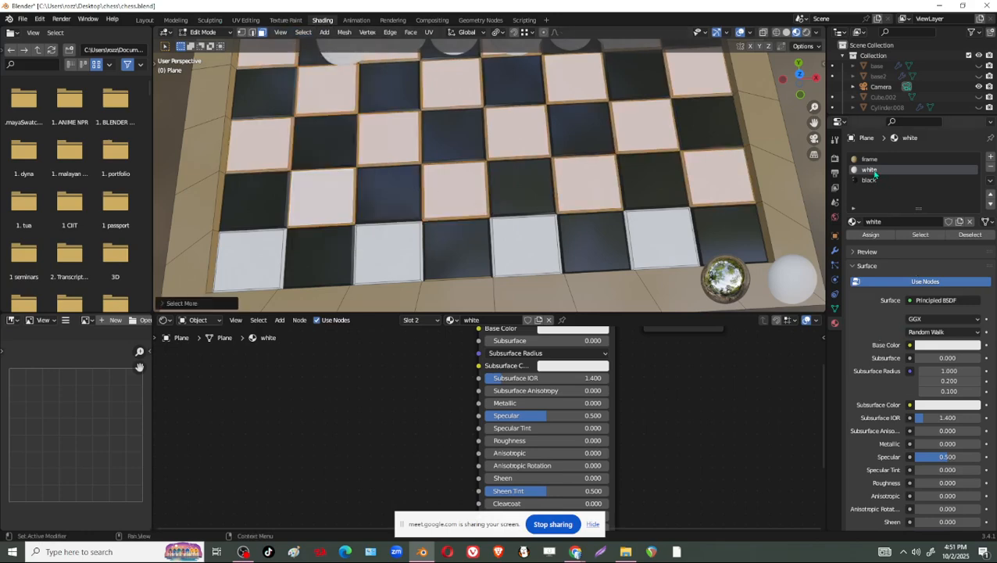
pyautogui.click(870, 234)
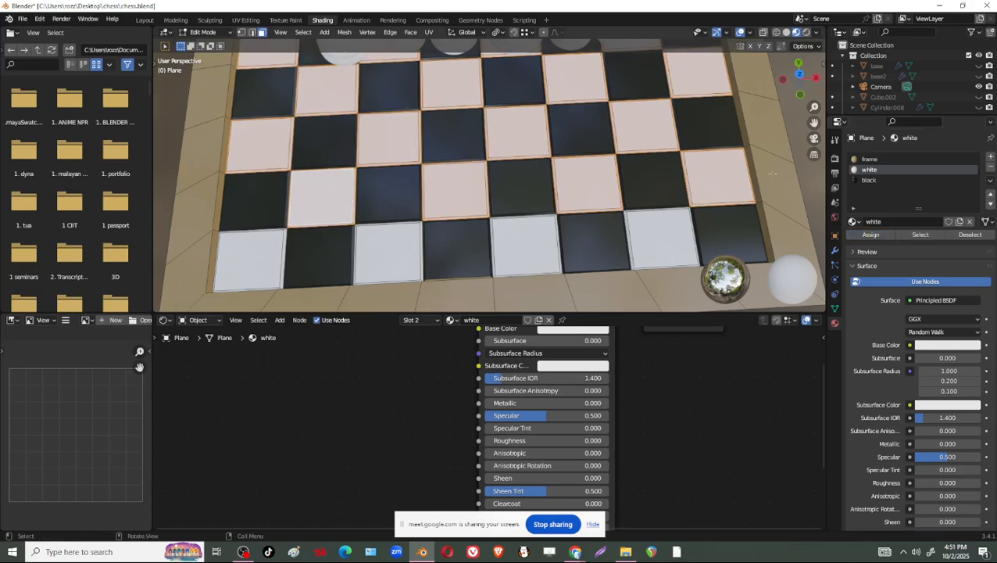
pyautogui.scroll(-3, 773, 174)
pyautogui.press('Tab')
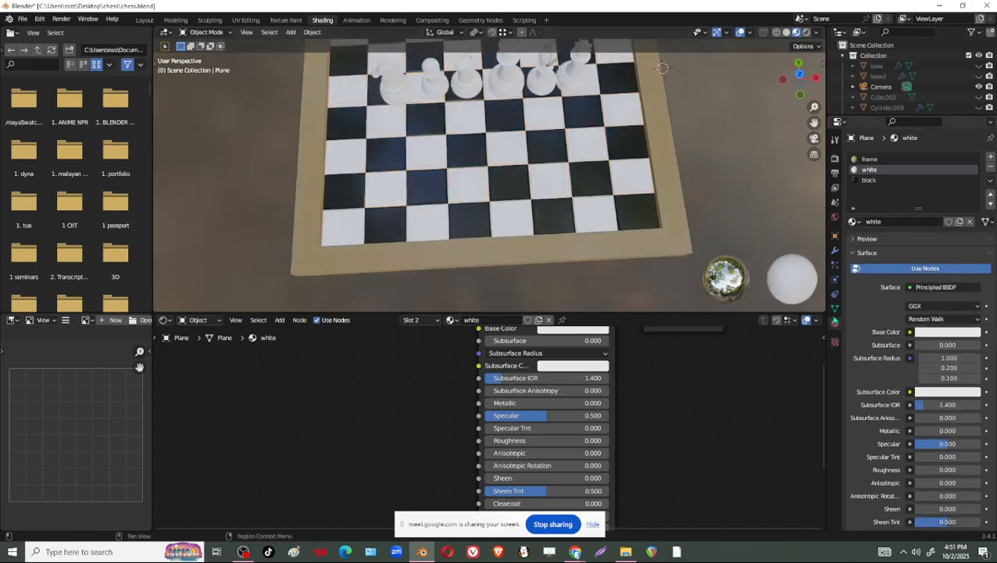
# Darken the frame material's base color to a value of 0.055 and set its roughness to 0.311
pyautogui.click(835, 250)
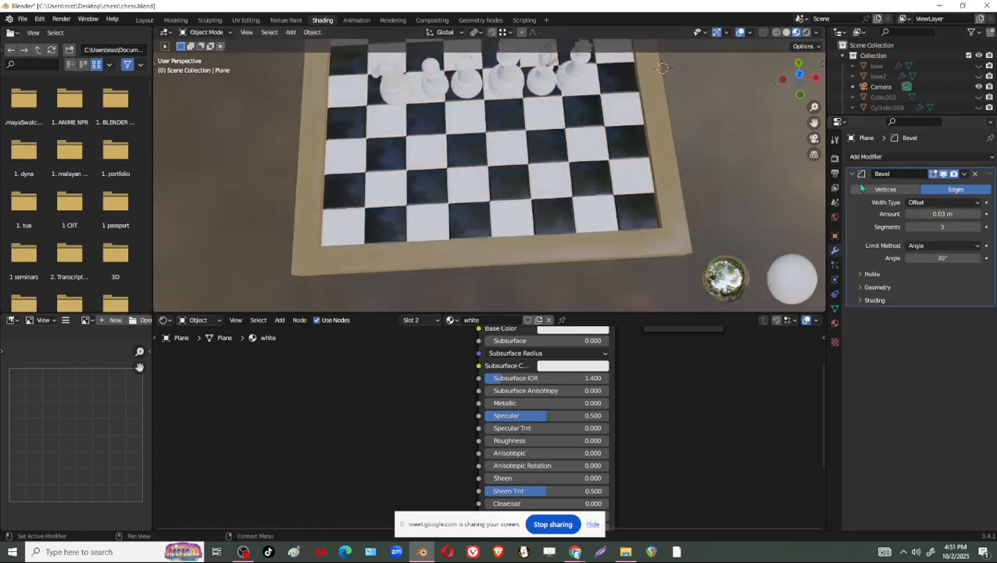
pyautogui.scroll(2, 647, 226)
pyautogui.moveTo(647, 227); pyautogui.dragTo(594, 208, button='middle')
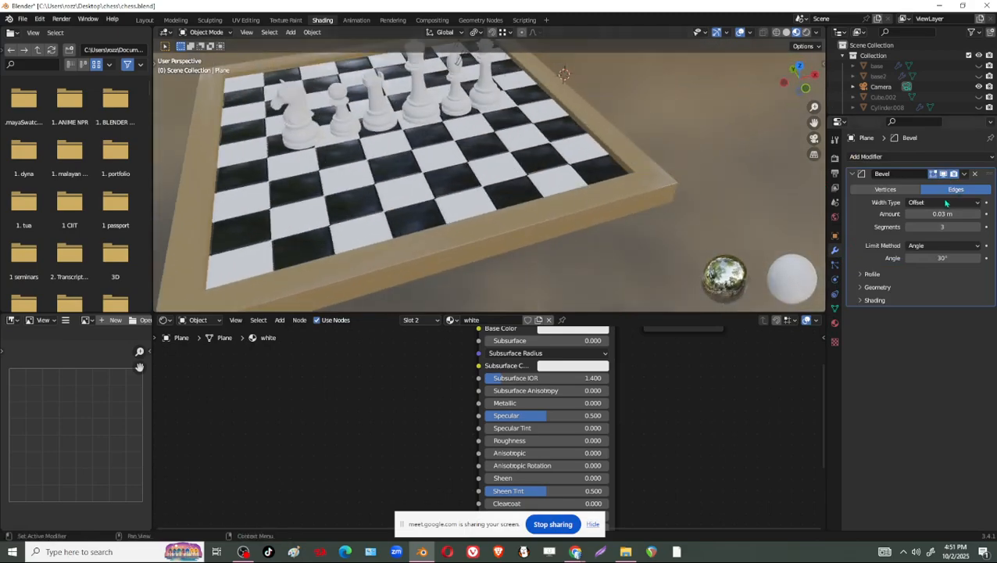
pyautogui.click(835, 323)
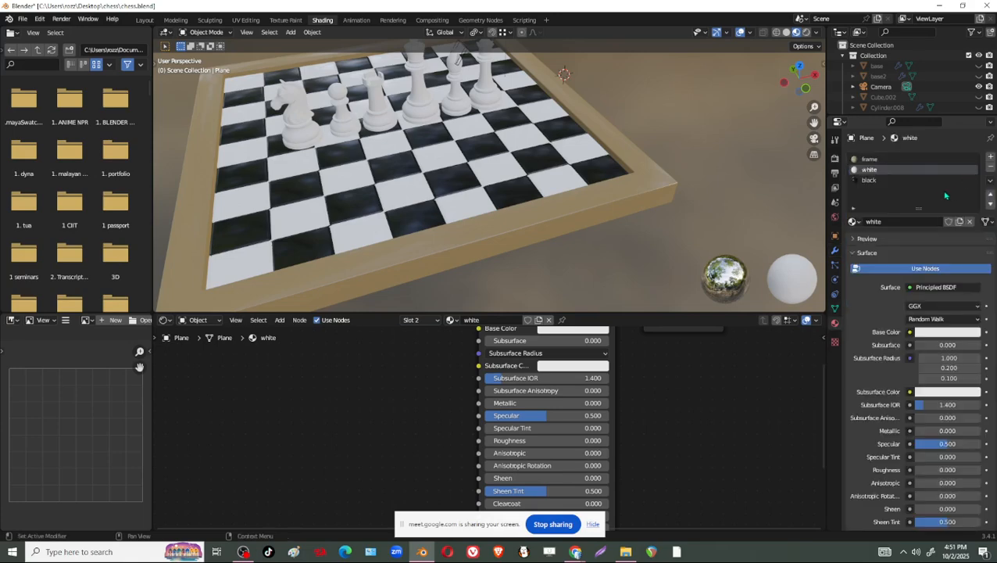
pyautogui.click(869, 159)
pyautogui.click(938, 332)
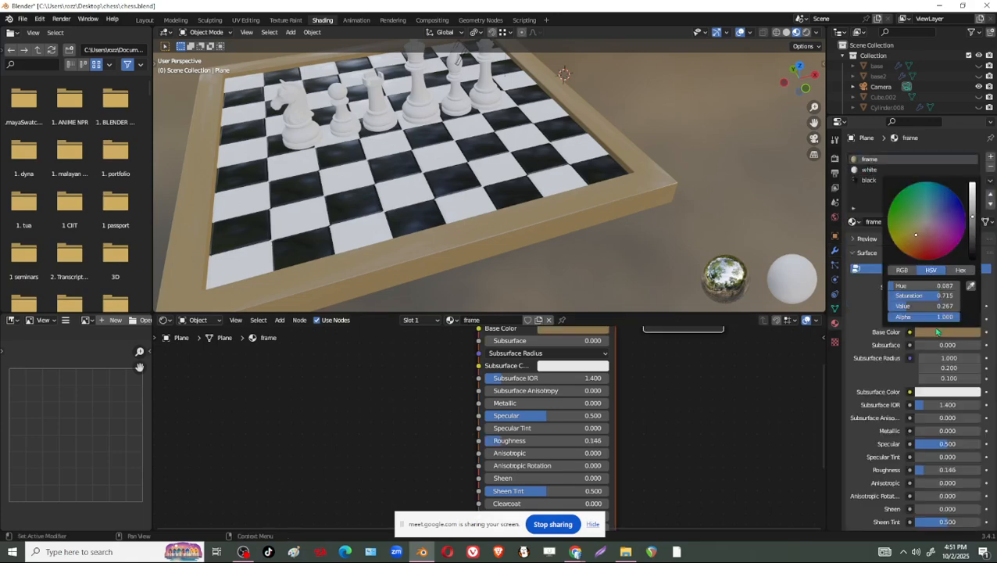
pyautogui.moveTo(973, 221); pyautogui.dragTo(973, 239)
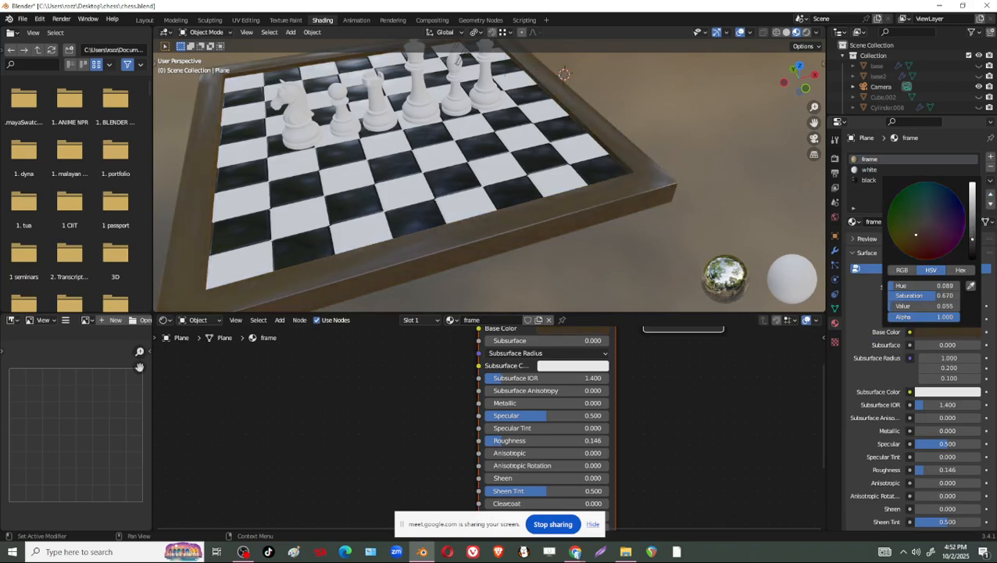
pyautogui.moveTo(930, 469)
pyautogui.mouseDown()
pyautogui.moveTo(965, 470)
pyautogui.moveTo(925, 470)
pyautogui.moveTo(936, 470)
pyautogui.mouseUp()
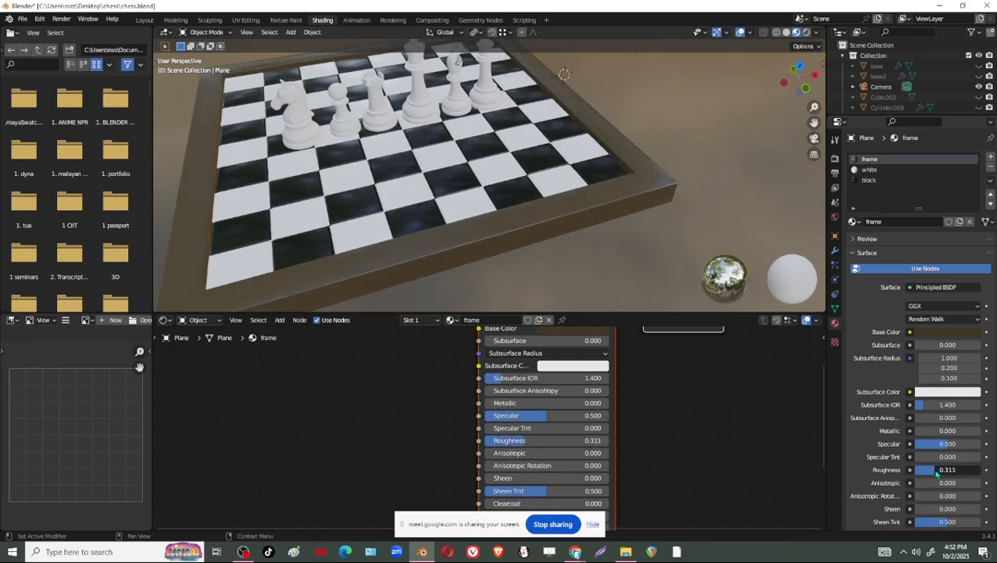
pyautogui.moveTo(462, 181); pyautogui.dragTo(525, 162, button='middle')
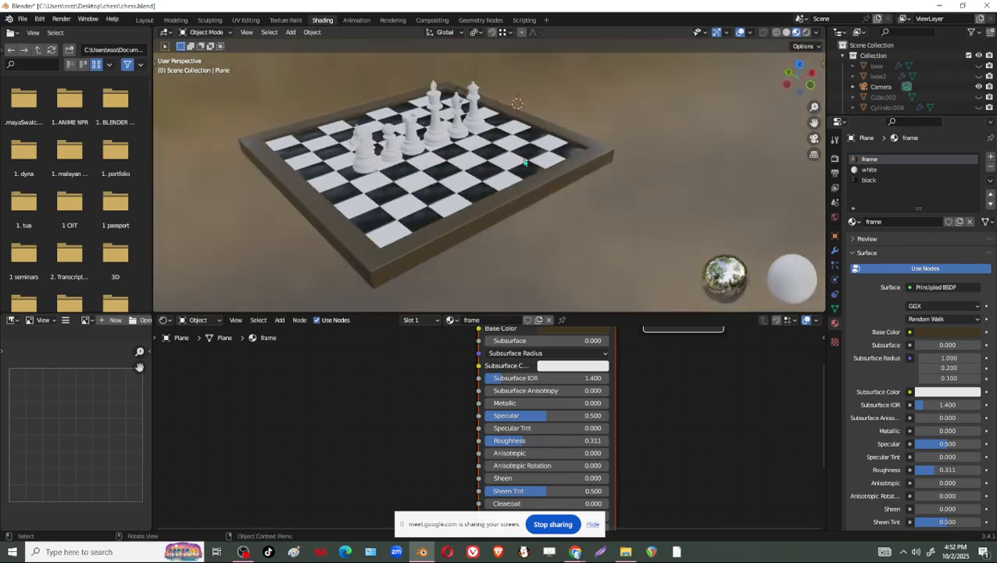
pyautogui.scroll(2, 539, 178)
pyautogui.moveTo(557, 196); pyautogui.dragTo(582, 186, button='middle')
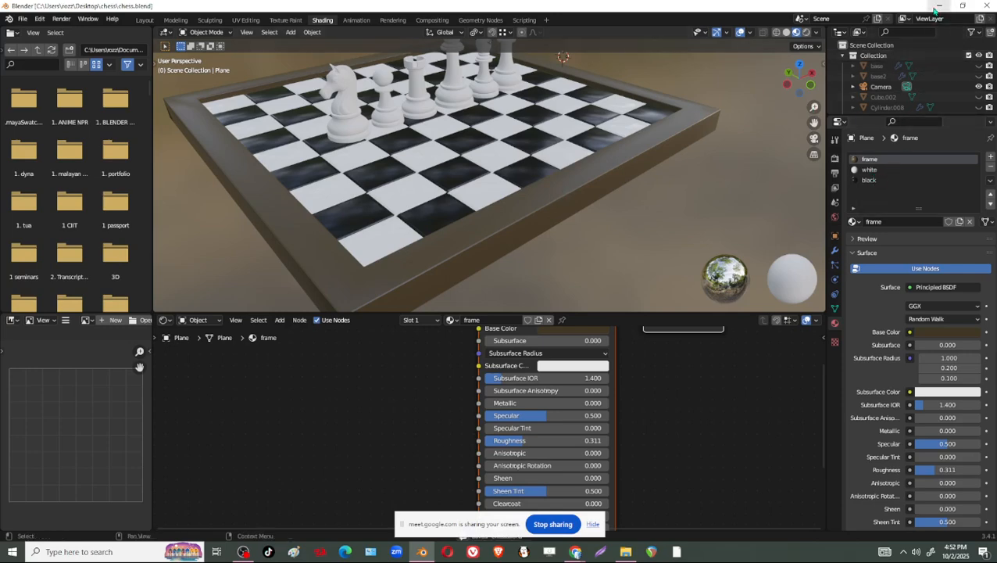
# Switch to the Chrome image search for chess boards and examine reference images, including the Perfect Chess Board Setup picture
pyautogui.hotkey('alt', 'Tab')
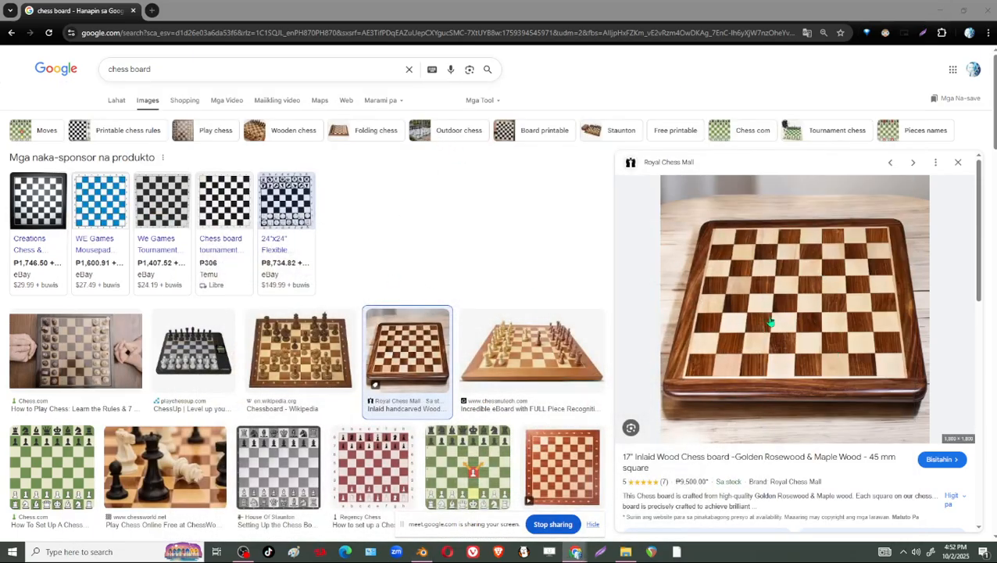
pyautogui.scroll(-3, 678, 297)
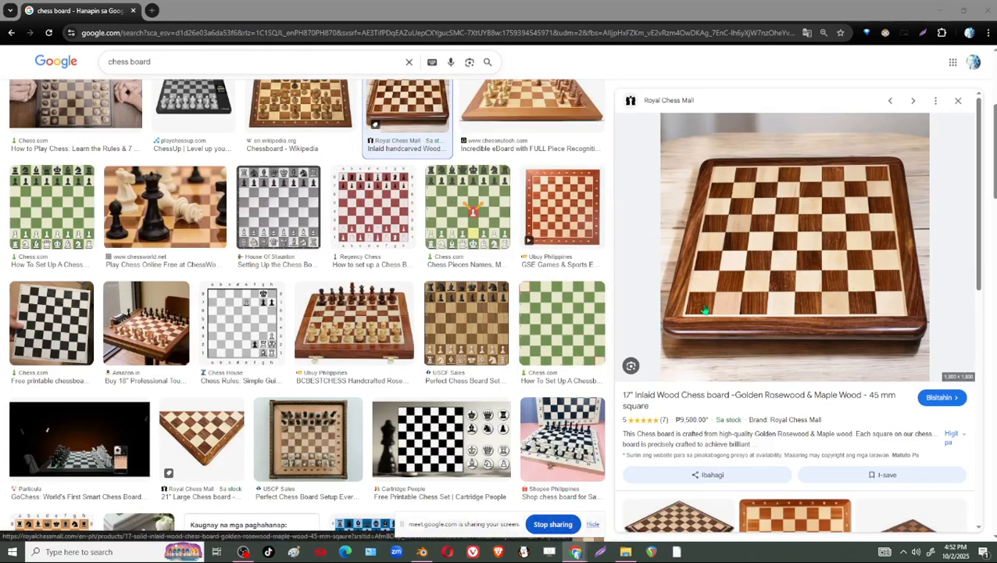
pyautogui.click(463, 330)
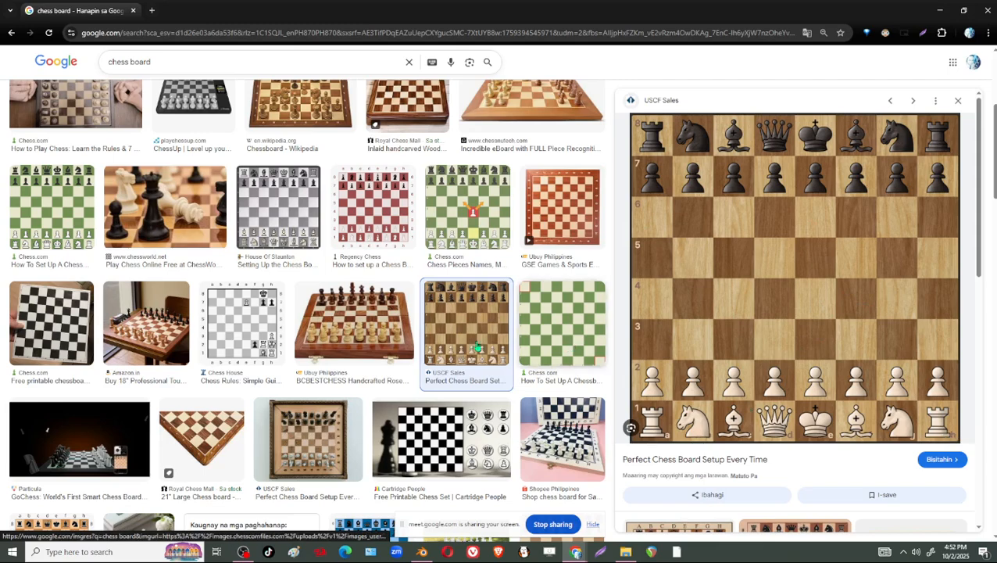
pyautogui.scroll(-5, 805, 352)
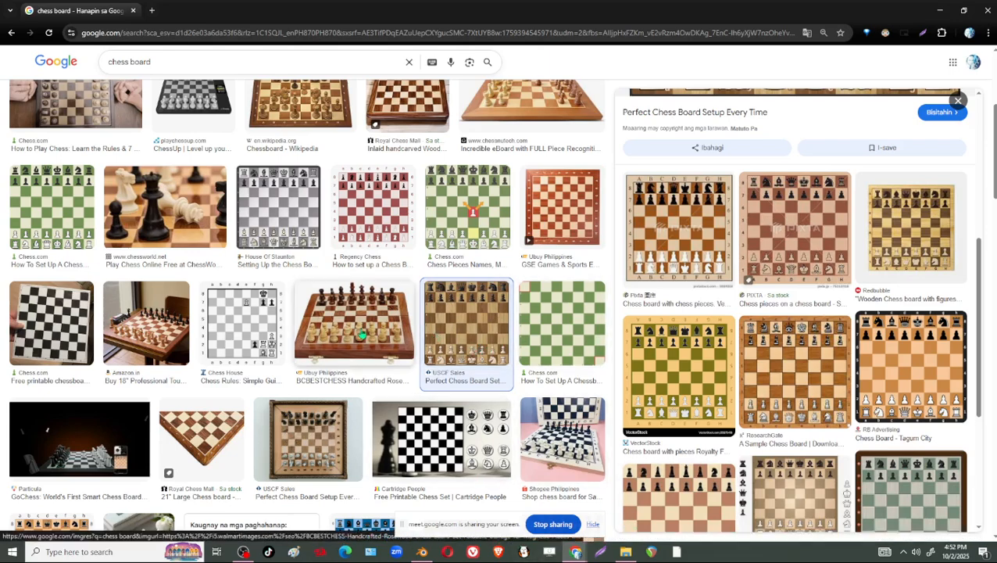
pyautogui.click(726, 550)
pyautogui.scroll(4, 490, 288)
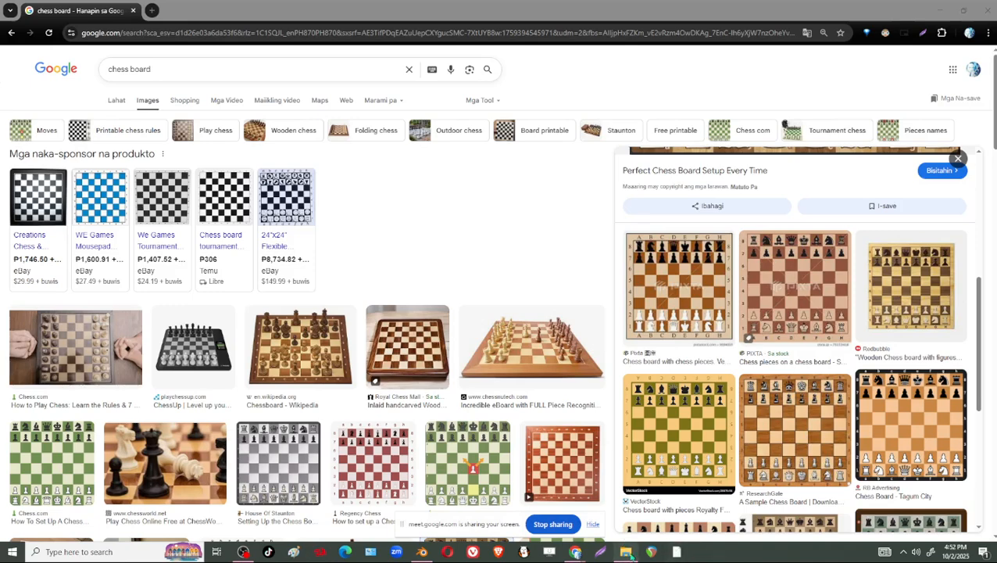
# Switch back to Blender and add a Subdivision Surface modifier to the chessboard after its Bevel modifier
pyautogui.click(422, 552)
pyautogui.moveTo(515, 237); pyautogui.dragTo(501, 266, button='middle')
pyautogui.scroll(4, 477, 272)
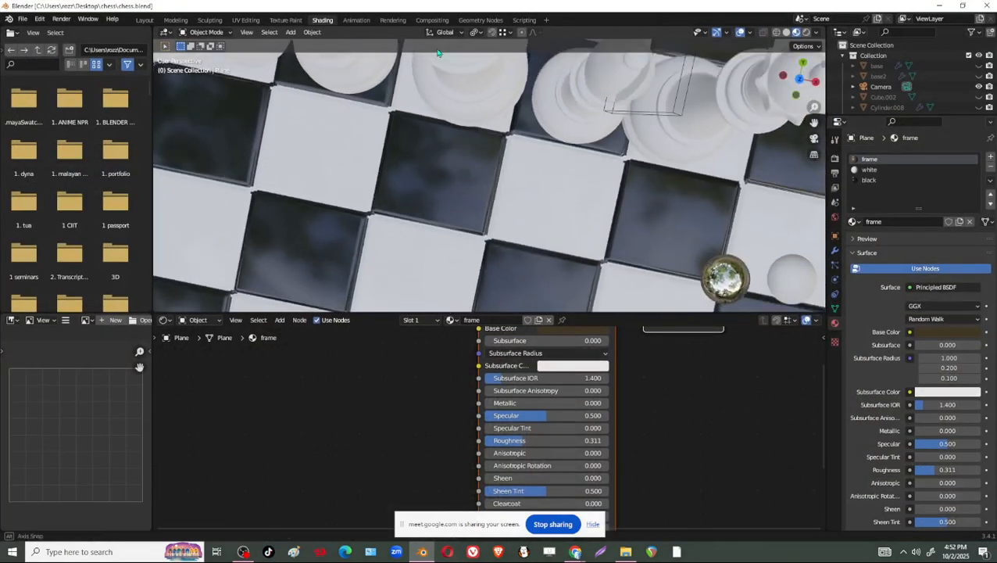
pyautogui.scroll(4, 638, 255)
pyautogui.scroll(2, 506, 217)
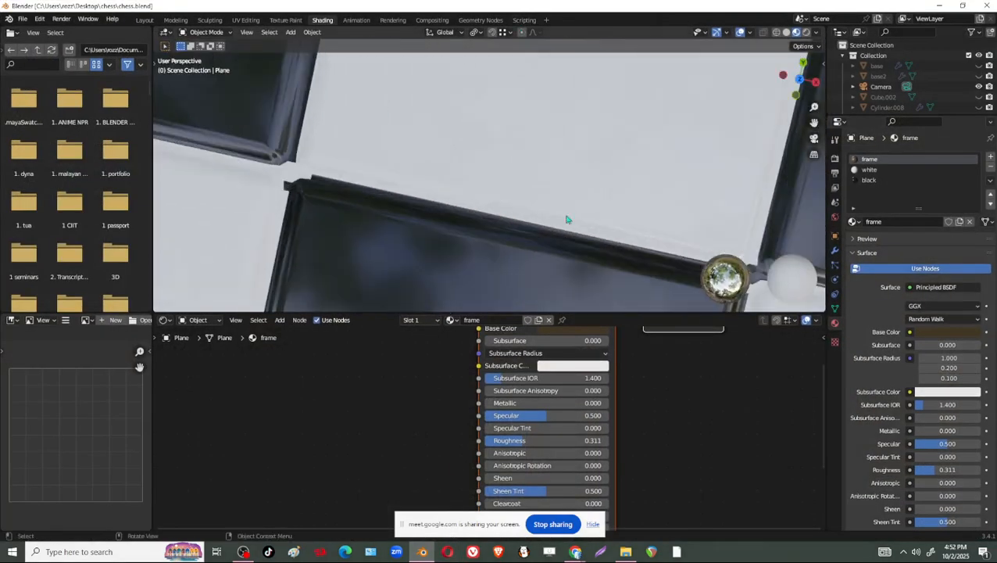
pyautogui.scroll(-2, 567, 219)
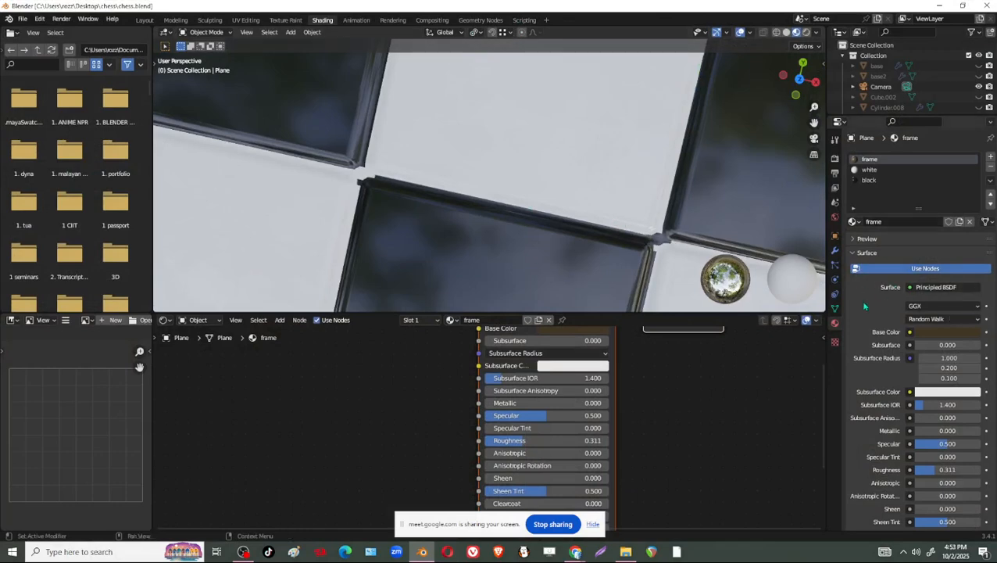
pyautogui.click(834, 249)
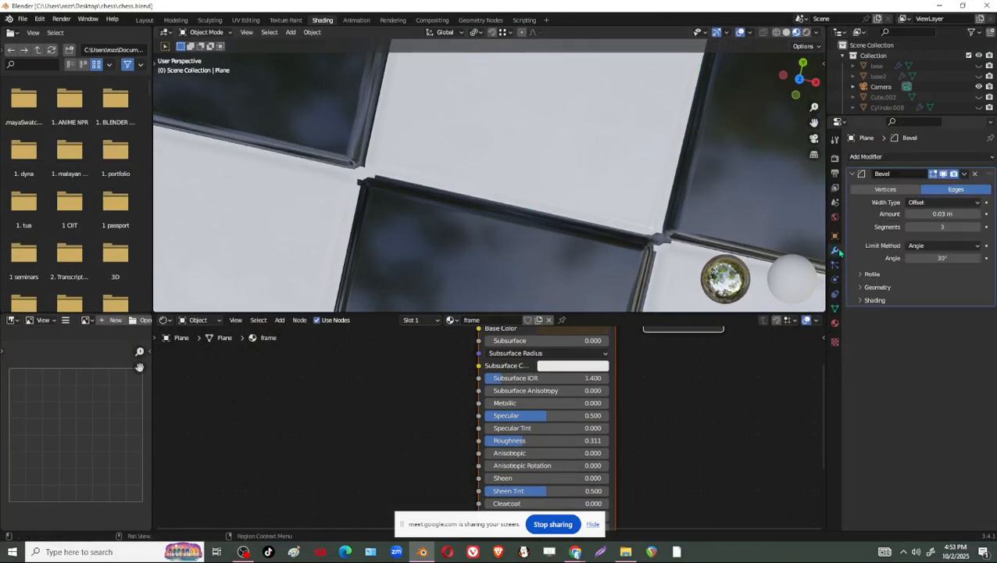
pyautogui.click(910, 157)
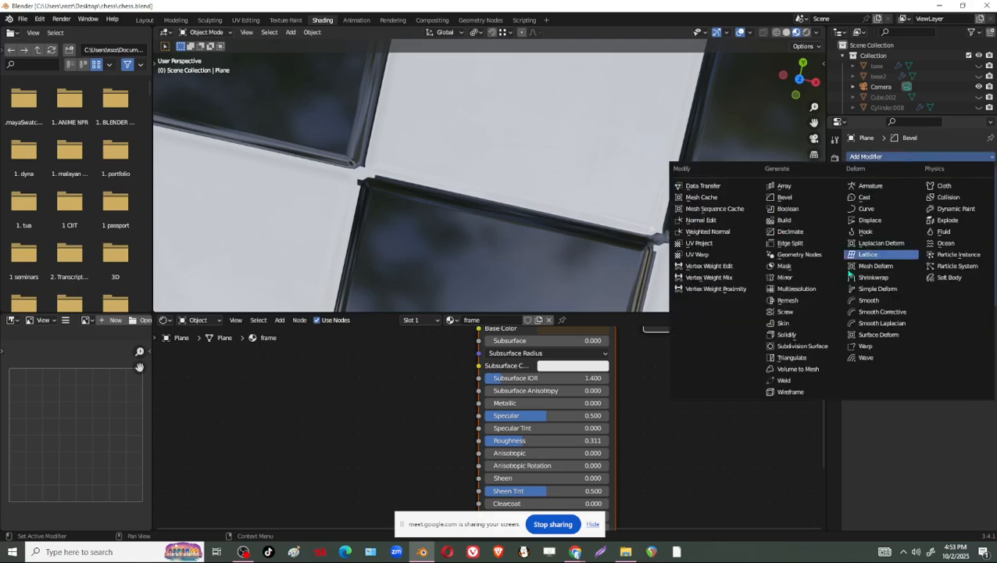
pyautogui.press('Return')
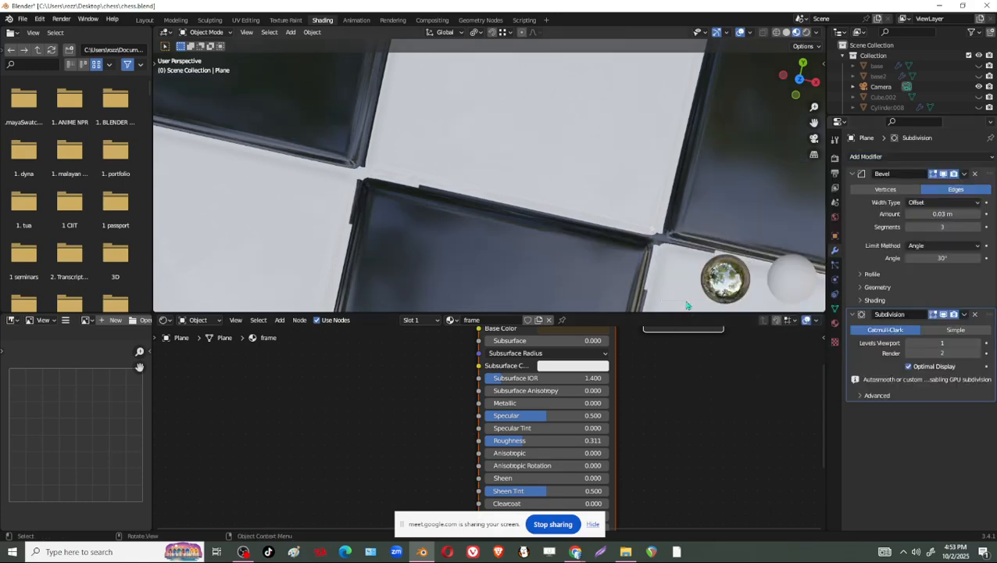
# Try the Subdivision modifier above the Bevel in the chessboard's modifier stack, then restore the Bevel to first place
pyautogui.moveTo(573, 262); pyautogui.dragTo(451, 213, button='middle')
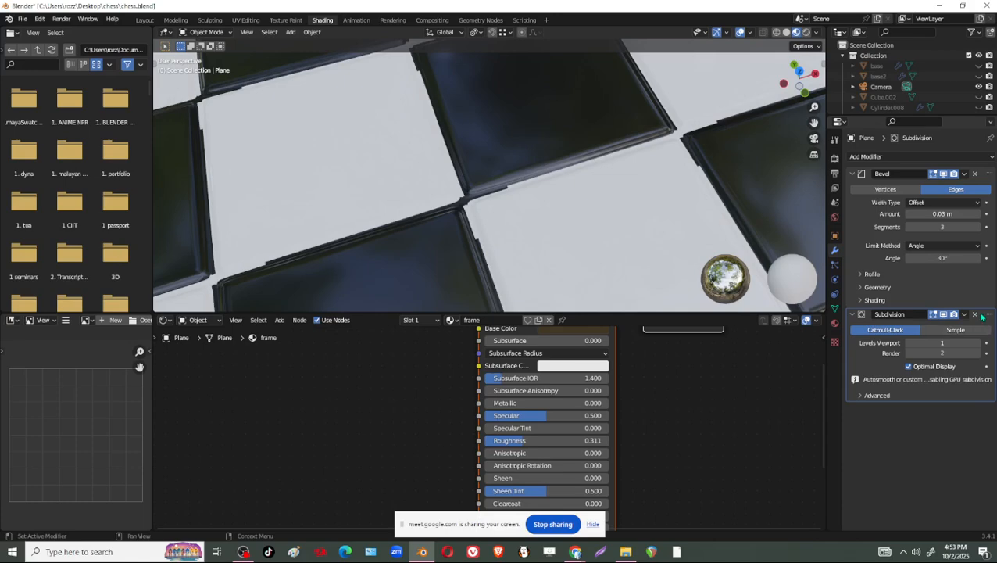
pyautogui.moveTo(985, 314)
pyautogui.mouseDown()
pyautogui.moveTo(988, 164)
pyautogui.moveTo(986, 174)
pyautogui.mouseUp()
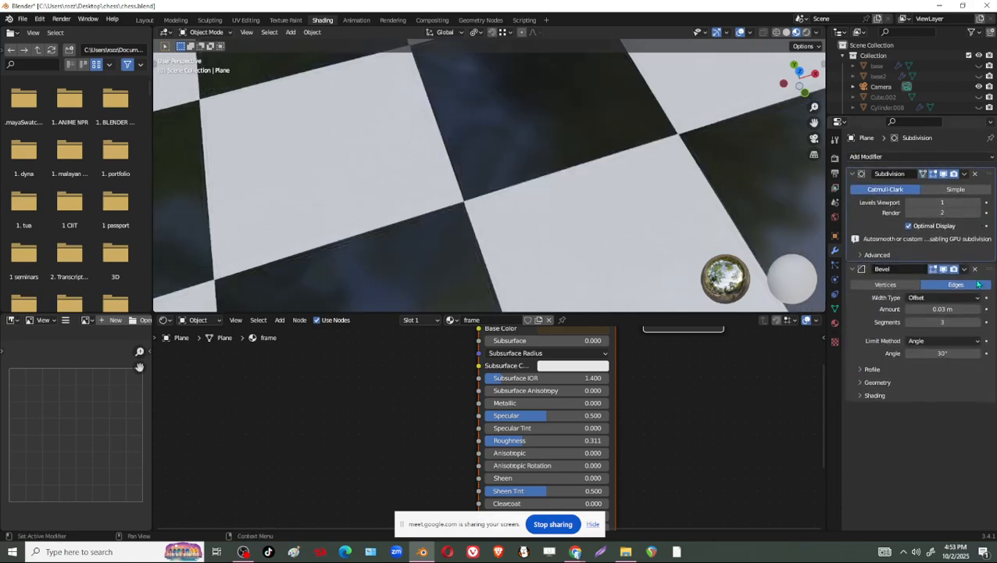
pyautogui.scroll(-8, 570, 209)
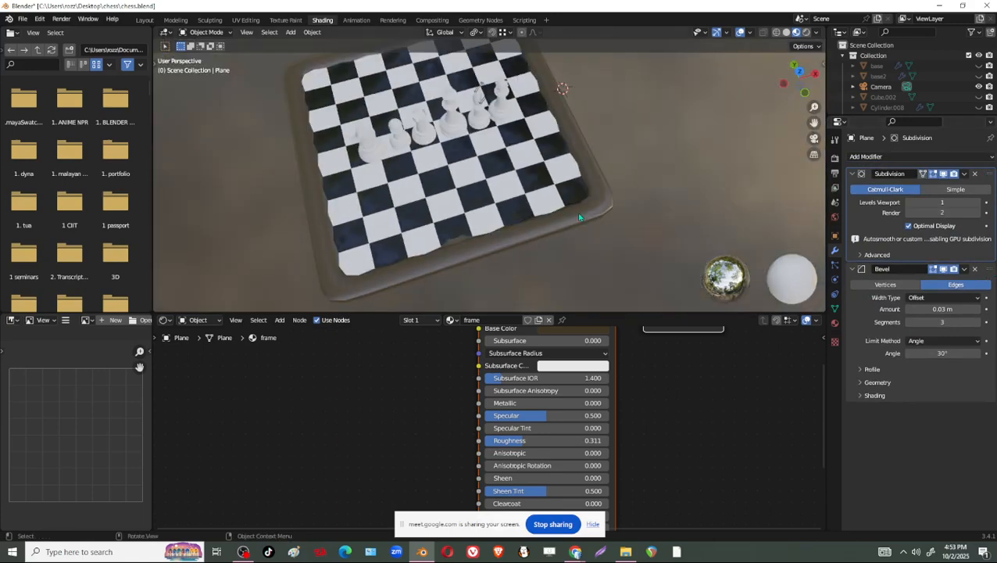
pyautogui.moveTo(988, 269); pyautogui.dragTo(988, 174)
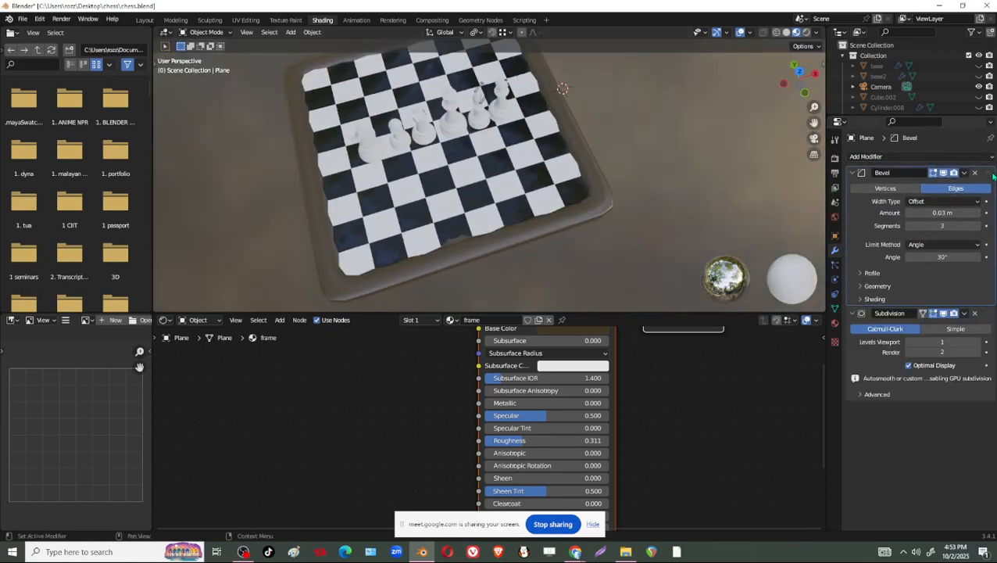
# Delete the Subdivision modifier from the chessboard so that only the Bevel modifier is left
pyautogui.scroll(2, 625, 196)
pyautogui.scroll(5, 621, 200)
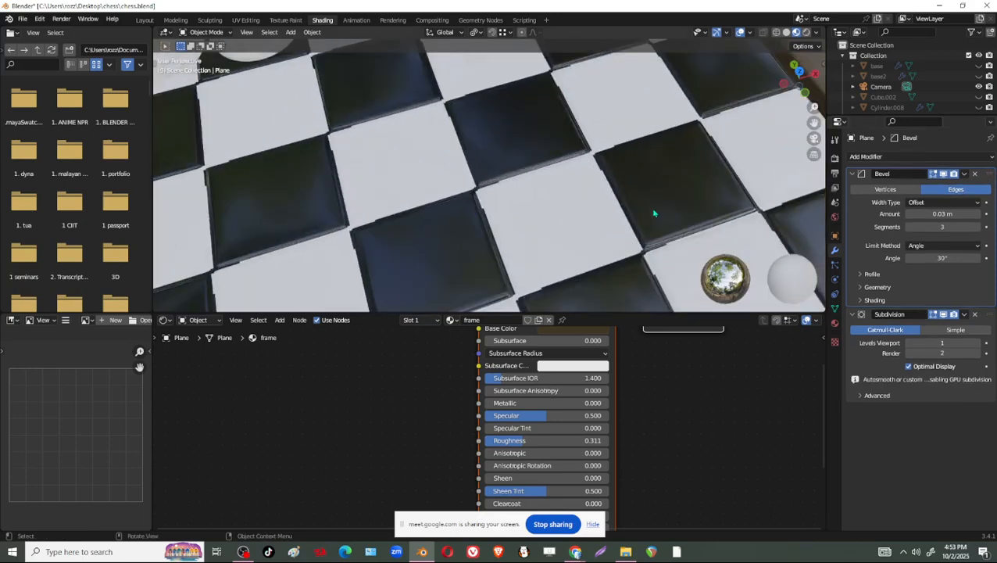
pyautogui.click(976, 314)
pyautogui.scroll(-3, 625, 218)
pyautogui.scroll(6, 624, 218)
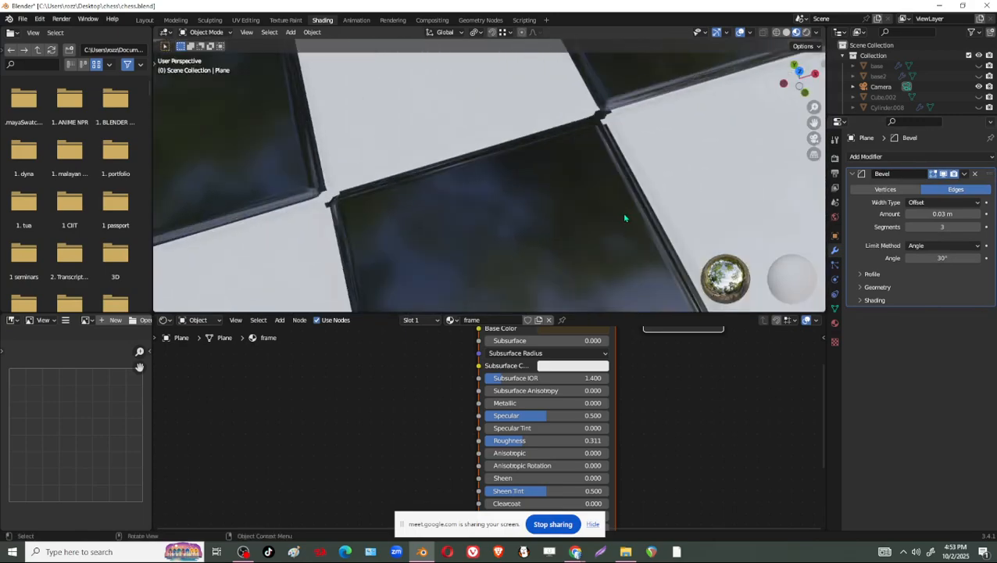
# In Edit Mode, reduce the chessboard's Bevel modifier amount to 0 m while viewing a corner where squares meet
pyautogui.moveTo(625, 218)
pyautogui.mouseDown(button='middle')
pyautogui.moveTo(621, 236)
pyautogui.moveTo(626, 207)
pyautogui.mouseUp(button='middle')
pyautogui.scroll(2, 614, 224)
pyautogui.keyDown('shift'); pyautogui.moveTo(654, 238); pyautogui.dragTo(645, 243, button='middle'); pyautogui.keyUp('shift')
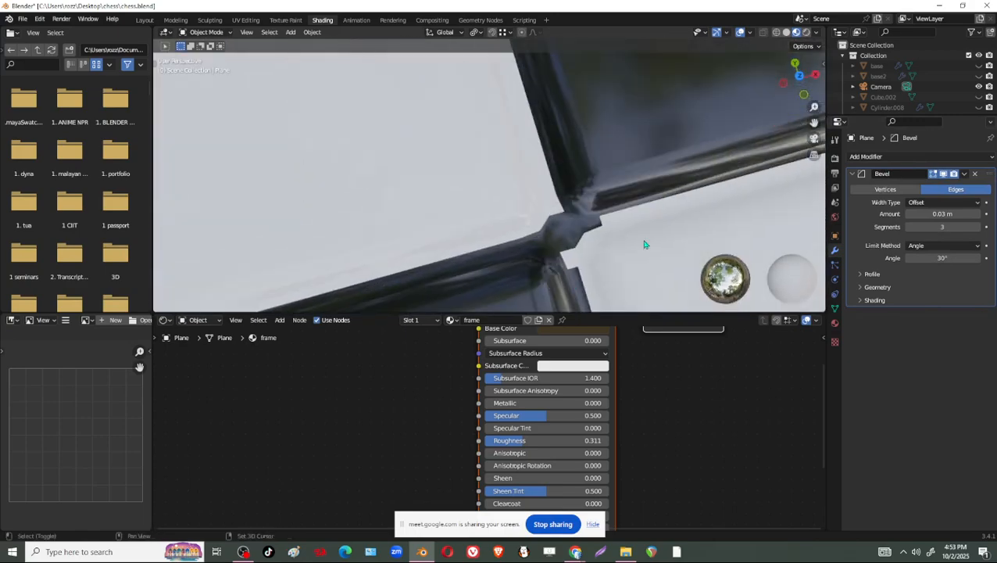
pyautogui.press('Tab')
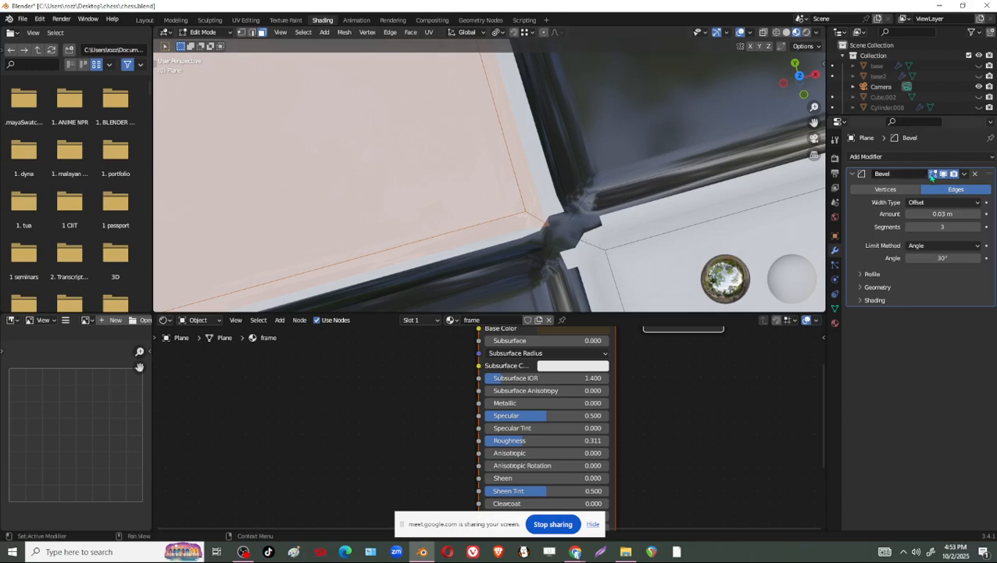
pyautogui.click(906, 214)
pyautogui.click(909, 214)
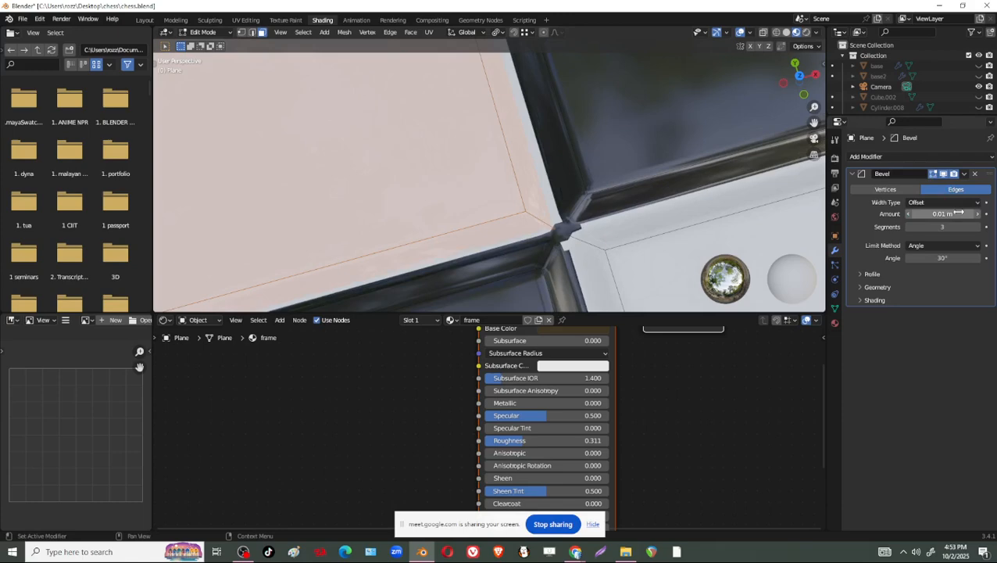
pyautogui.click(907, 214)
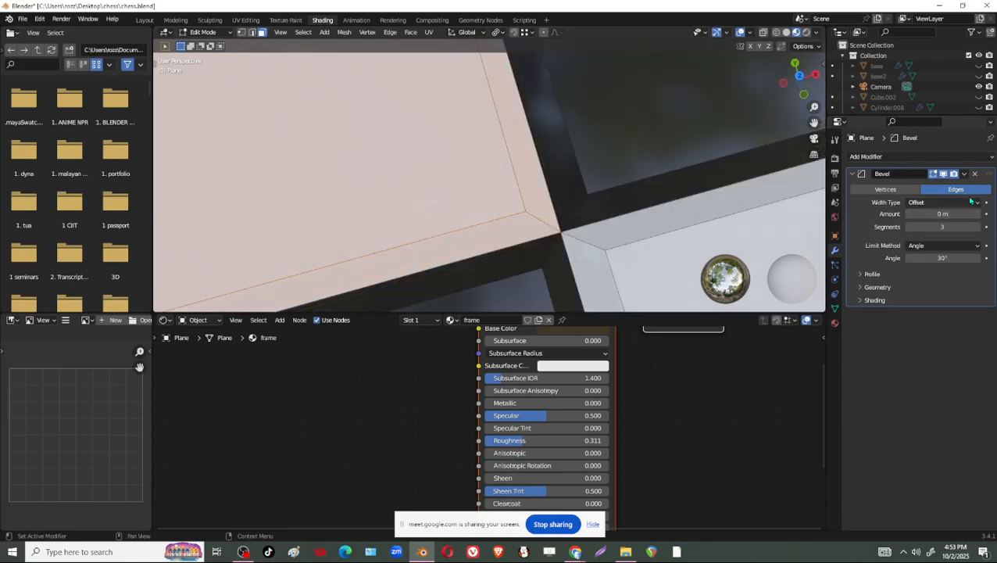
# Return the chessboard to Object Mode and set the Bevel modifier's amount to 0.001 m
pyautogui.scroll(-5, 553, 204)
pyautogui.press('Tab')
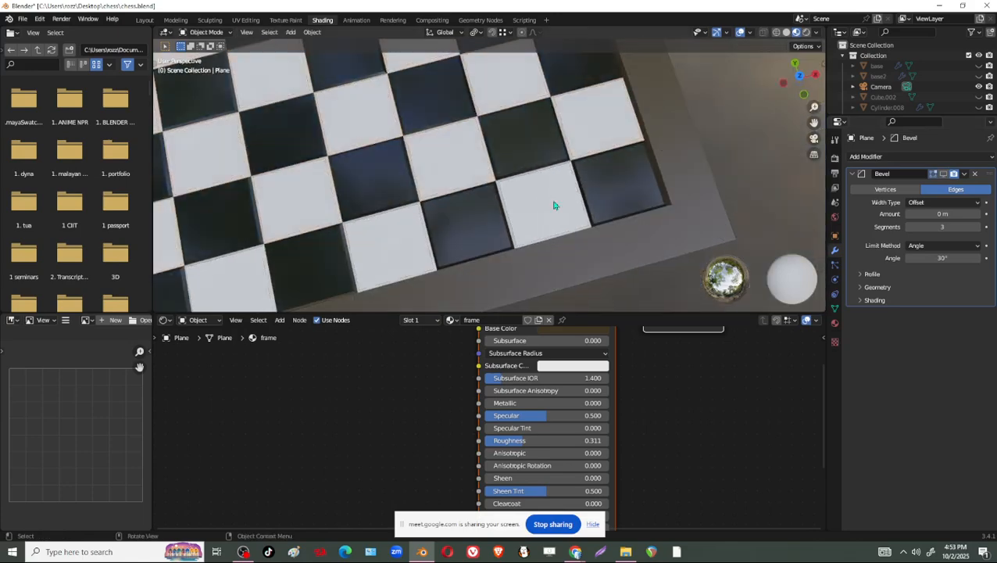
pyautogui.scroll(4, 553, 205)
pyautogui.scroll(3, 557, 204)
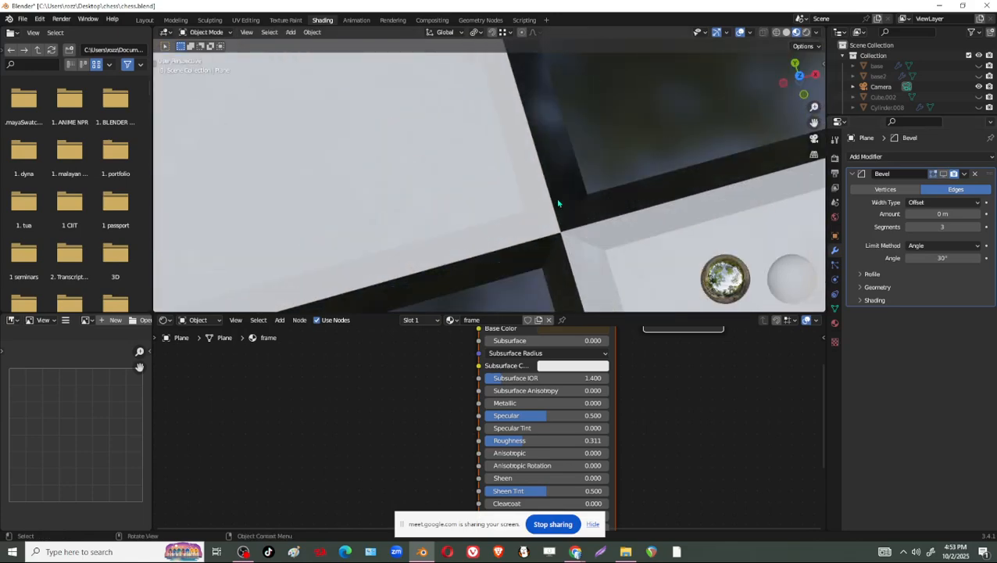
pyautogui.click(967, 213)
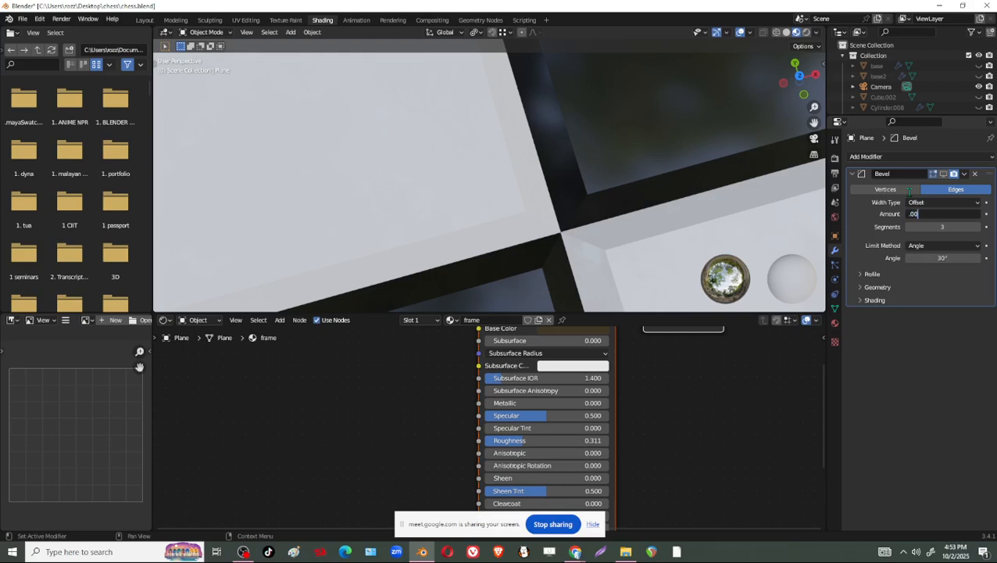
pyautogui.write('.001')
pyautogui.press('Return')
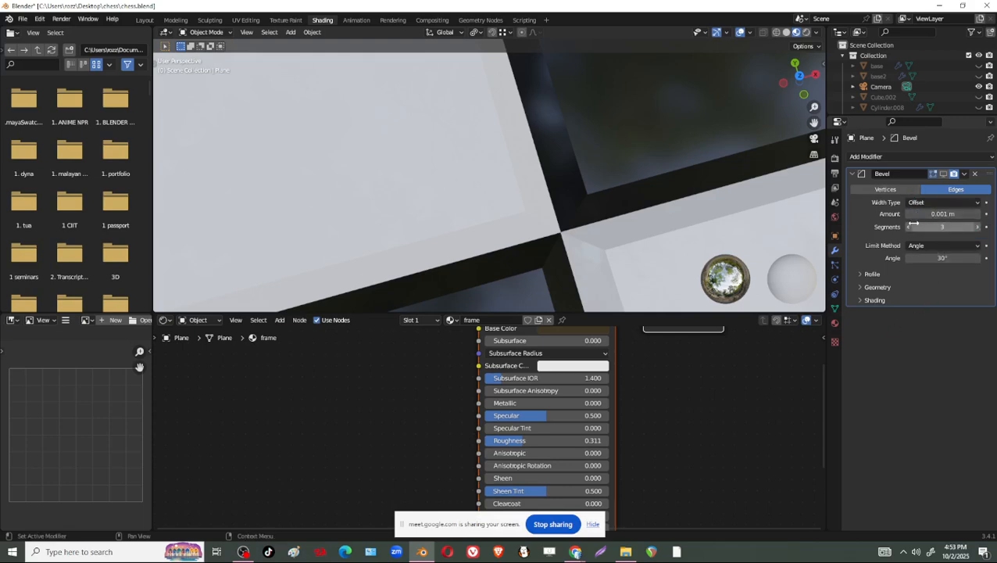
# Set the Bevel to 2 segments with an amount of 0.061 m and enable its viewport display
pyautogui.click(978, 216)
pyautogui.click(978, 217)
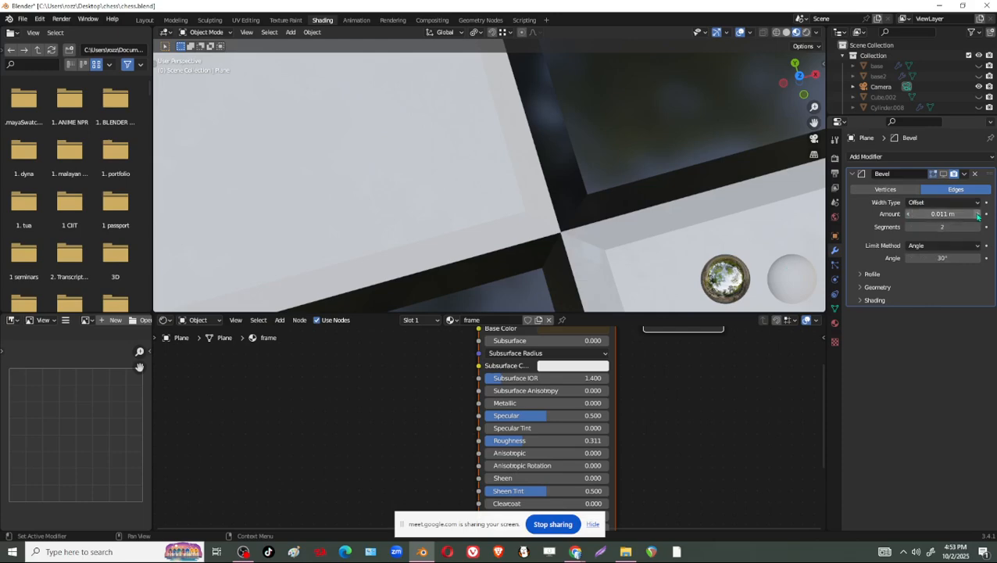
pyautogui.click(978, 217)
pyautogui.click(977, 217)
pyautogui.click(978, 216)
pyautogui.click(977, 217)
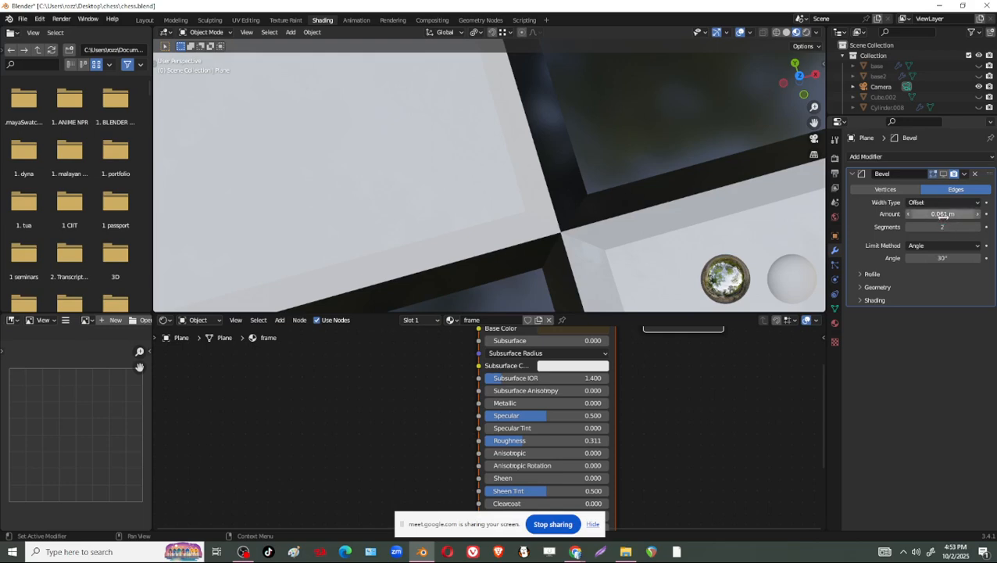
pyautogui.click(943, 174)
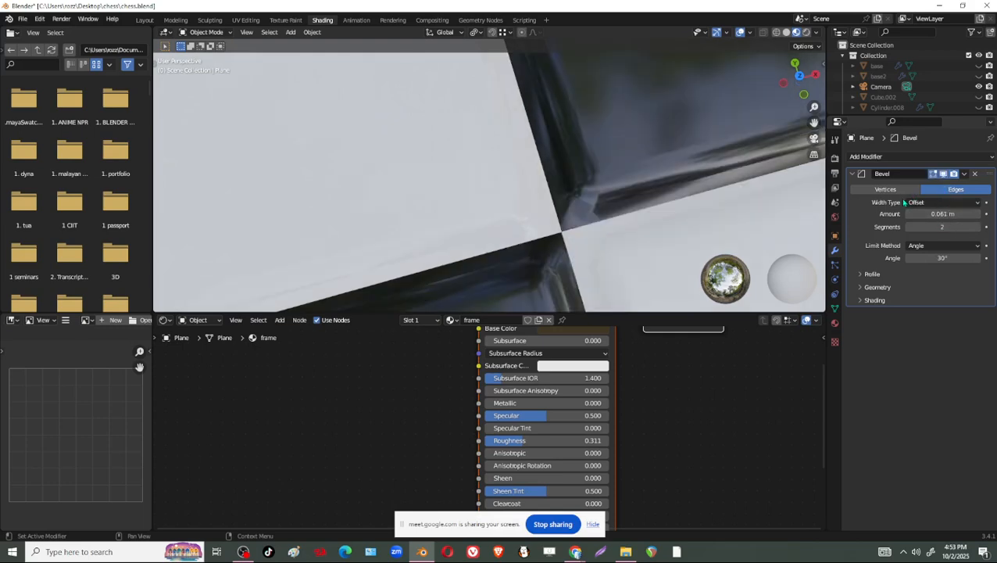
# Try the Bevel with 1 segment, restore 2 segments, and set its amount to 0.021 m
pyautogui.click(908, 227)
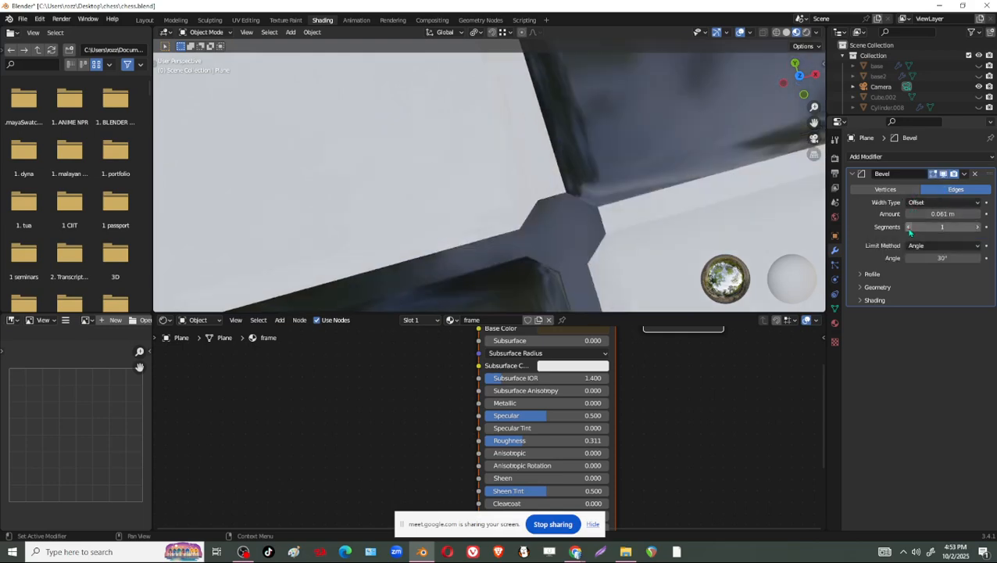
pyautogui.click(985, 227)
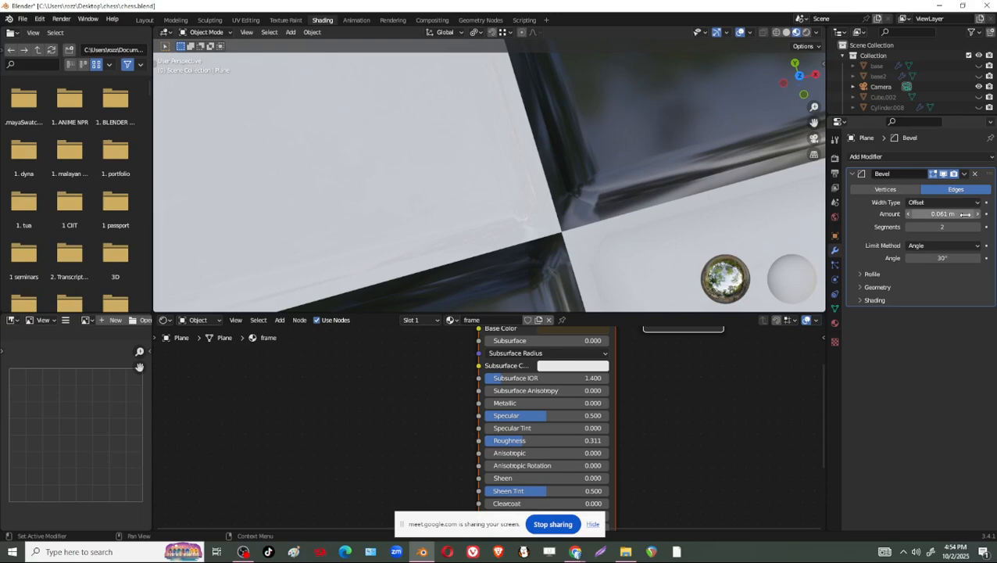
pyautogui.moveTo(964, 215); pyautogui.dragTo(930, 215)
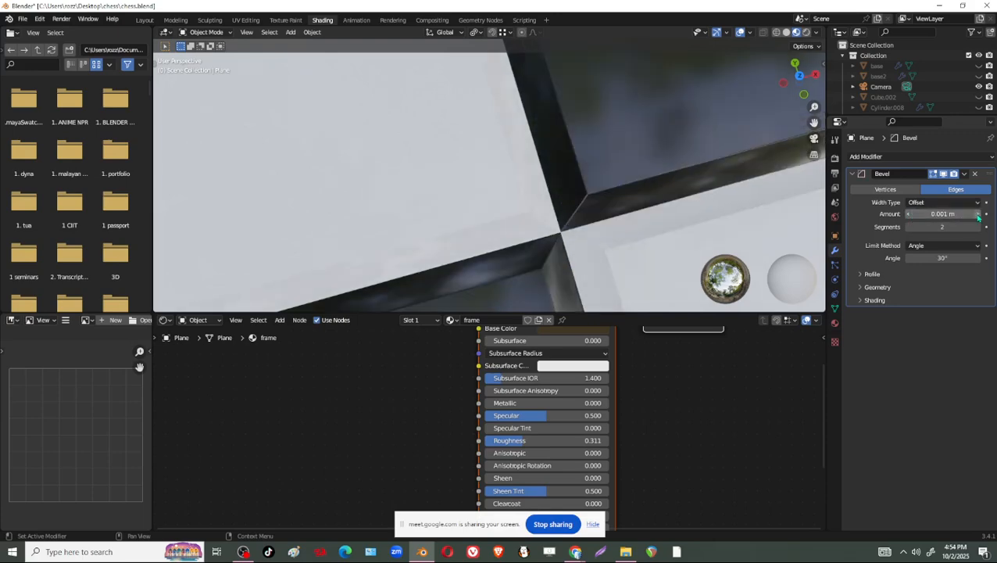
pyautogui.click(977, 215)
pyautogui.click(978, 215)
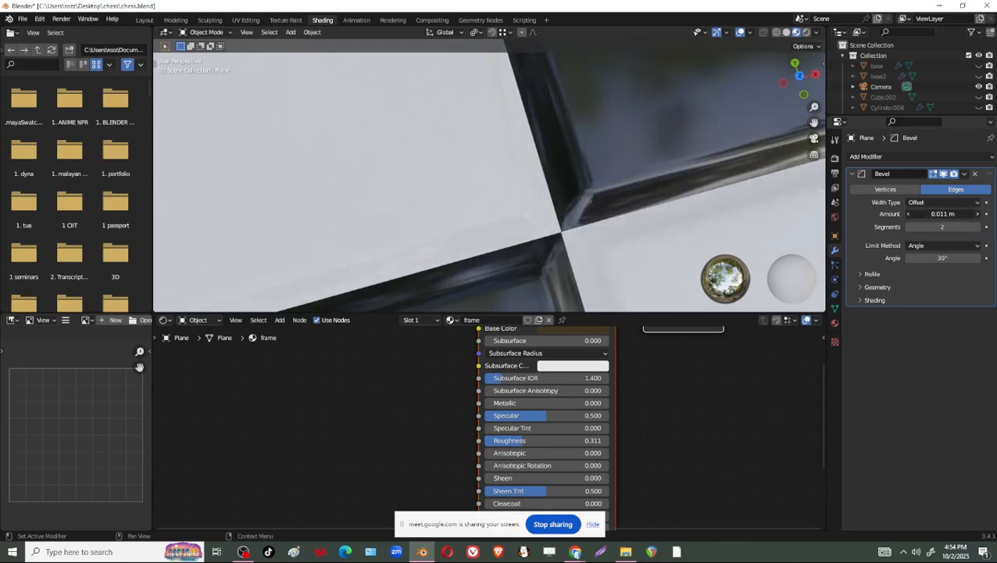
pyautogui.scroll(-12, 491, 221)
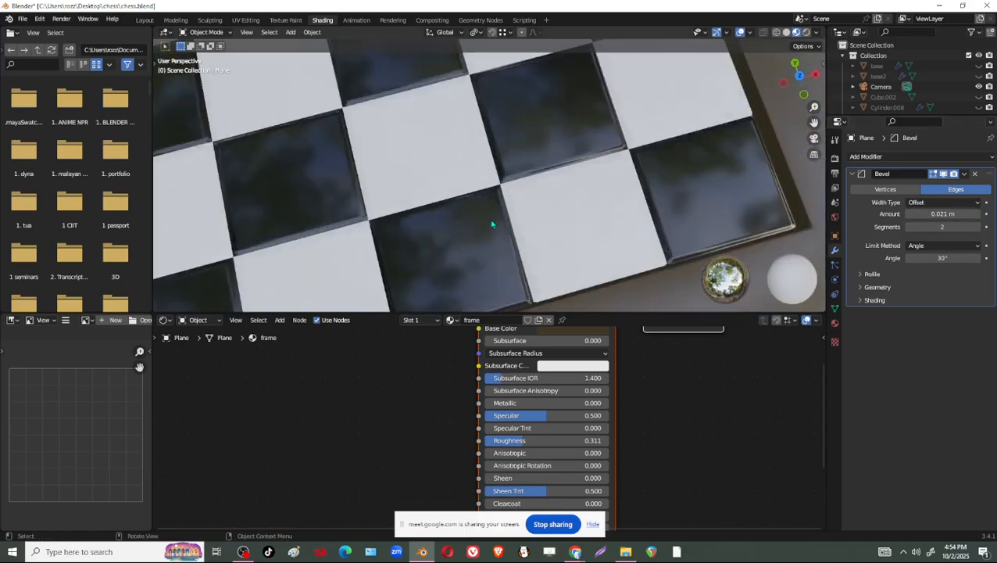
pyautogui.keyDown('shift'); pyautogui.moveTo(520, 247); pyautogui.dragTo(524, 231, button='middle'); pyautogui.keyUp('shift')
pyautogui.scroll(3, 525, 232)
pyautogui.scroll(12, 508, 192)
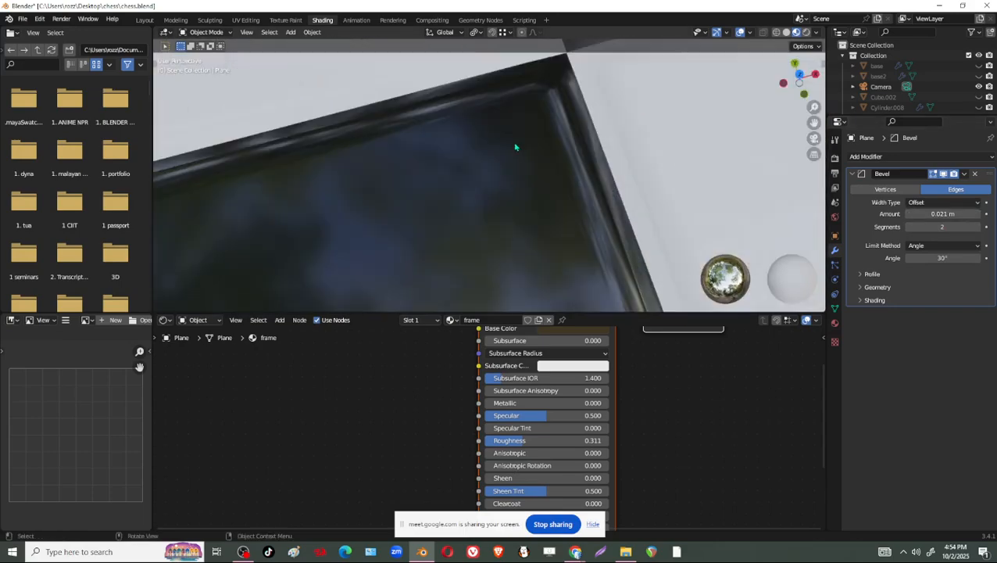
pyautogui.scroll(-12, 562, 87)
pyautogui.moveTo(581, 176)
pyautogui.mouseDown(button='middle')
pyautogui.moveTo(570, 182)
pyautogui.moveTo(578, 177)
pyautogui.mouseUp(button='middle')
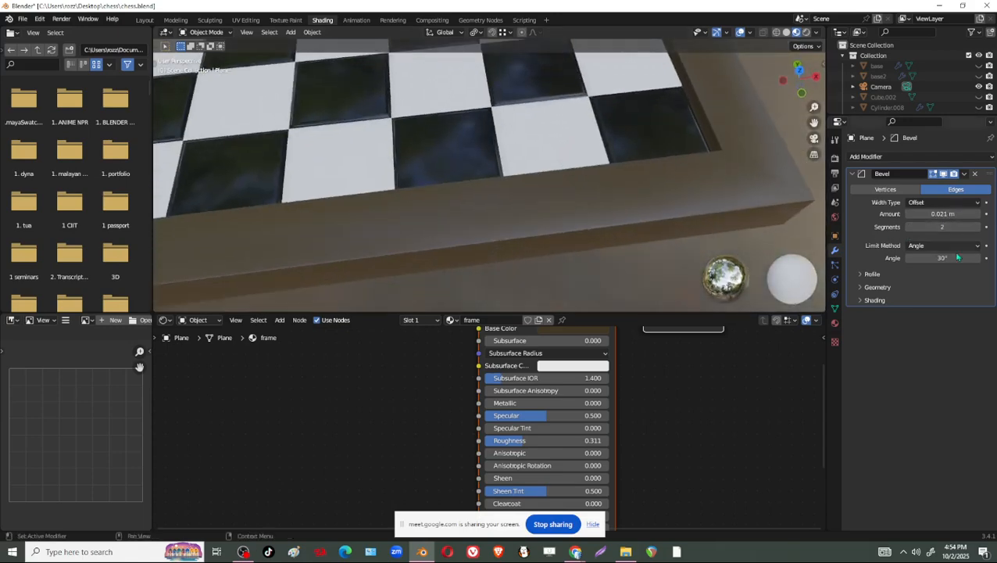
# Select the chessboard and examine its frame and mesh edges from several angles in Edit Mode and Object Mode
pyautogui.click(713, 198)
pyautogui.scroll(-4, 563, 196)
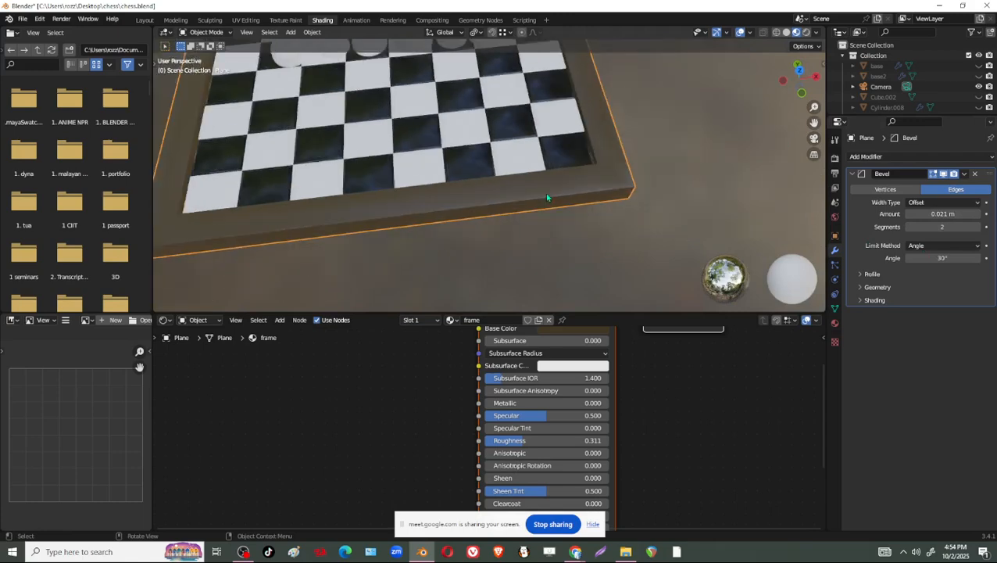
pyautogui.moveTo(548, 196); pyautogui.dragTo(594, 213, button='middle')
pyautogui.press('Tab')
pyautogui.scroll(3, 579, 224)
pyautogui.scroll(-4, 579, 224)
pyautogui.scroll(4, 594, 213)
pyautogui.moveTo(602, 179); pyautogui.dragTo(647, 219, button='middle')
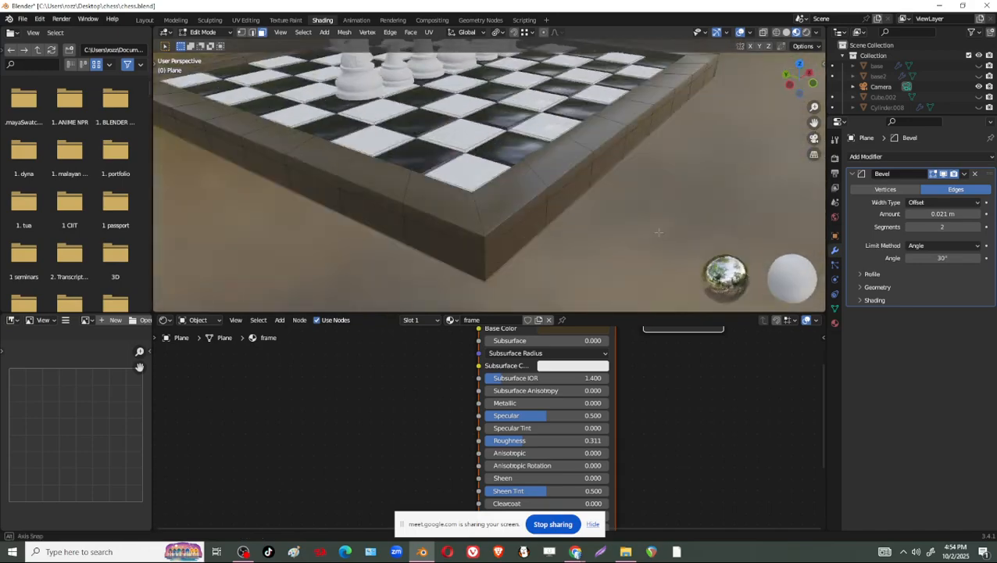
pyautogui.keyDown('shift'); pyautogui.moveTo(630, 139); pyautogui.dragTo(417, 219, button='middle'); pyautogui.keyUp('shift')
pyautogui.press('Tab')
pyautogui.scroll(1, 702, 245)
pyautogui.press('Tab')
pyautogui.scroll(-4, 693, 240)
pyautogui.scroll(4, 645, 274)
pyautogui.scroll(4, 580, 147)
pyautogui.scroll(2, 602, 230)
pyautogui.press('Tab')
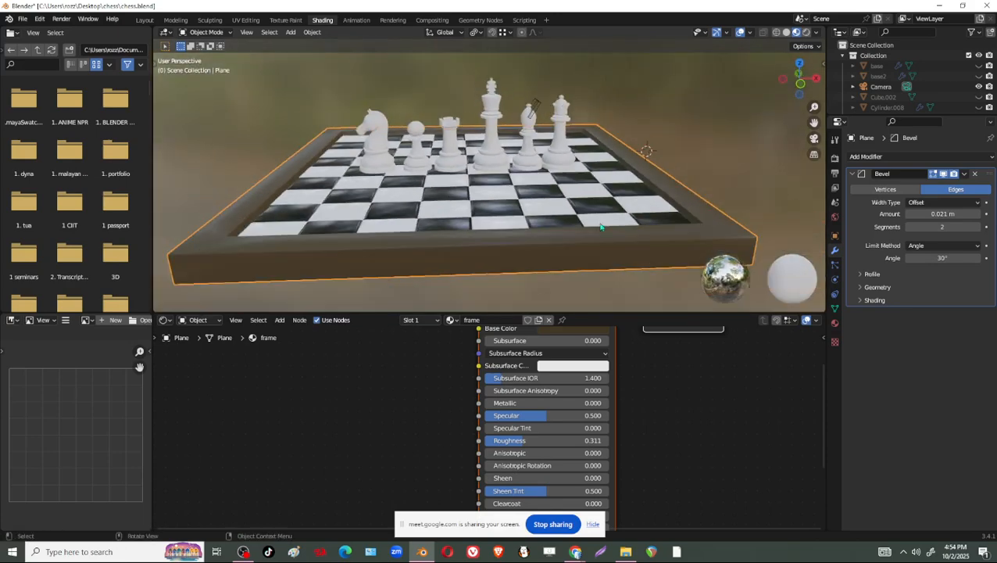
# Examine the chess pieces standing on the finished board from near and far and from different angles
pyautogui.moveTo(601, 227); pyautogui.dragTo(458, 186, button='middle')
pyautogui.scroll(-2, 572, 208)
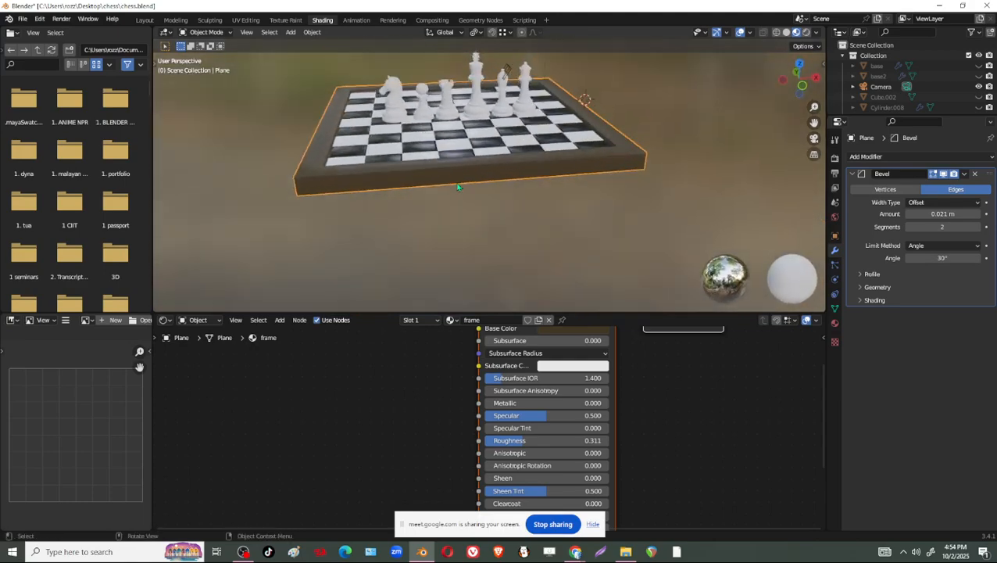
pyautogui.scroll(3, 519, 241)
pyautogui.keyDown('shift'); pyautogui.moveTo(589, 180); pyautogui.dragTo(656, 251, button='middle'); pyautogui.keyUp('shift')
pyautogui.scroll(1, 657, 251)
pyautogui.scroll(-4, 653, 249)
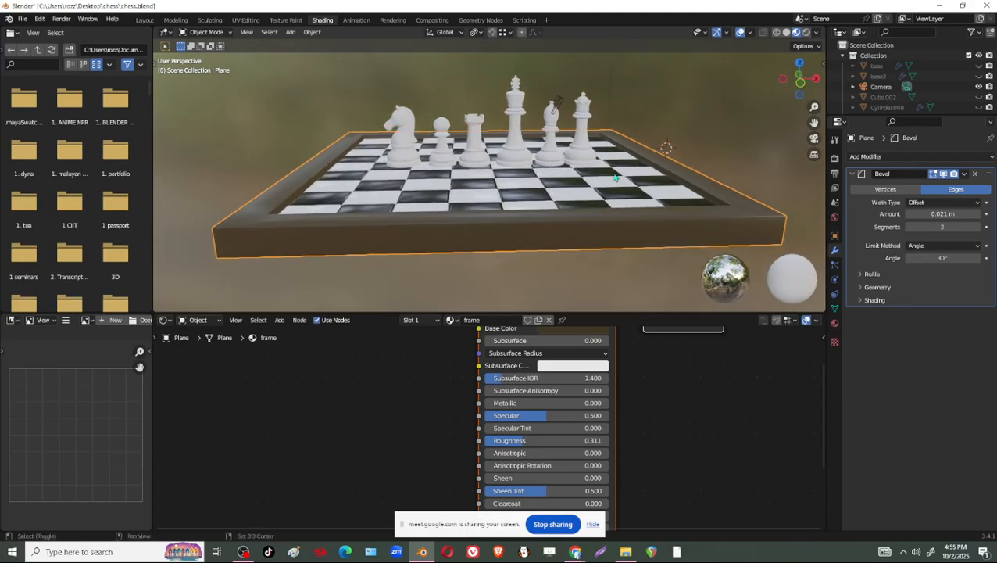
pyautogui.scroll(5, 571, 257)
pyautogui.keyDown('shift'); pyautogui.moveTo(372, 156); pyautogui.dragTo(396, 220, button='middle'); pyautogui.keyUp('shift')
pyautogui.scroll(-1, 395, 220)
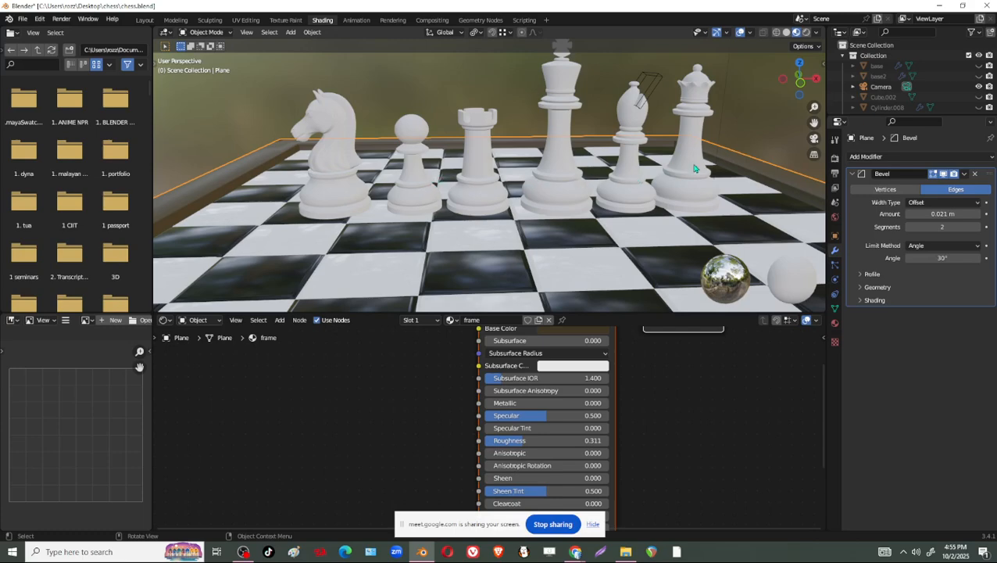
pyautogui.scroll(-4, 403, 191)
pyautogui.moveTo(475, 167); pyautogui.dragTo(489, 189, button='middle')
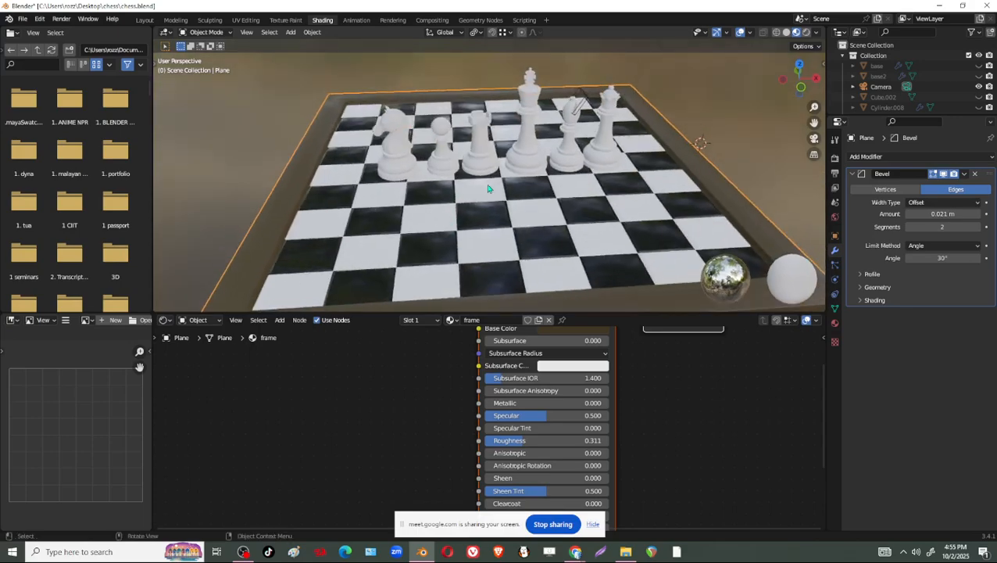
# Select the knight's head, nudge it along the X axis with the Move tool, and display its material properties
pyautogui.scroll(4, 490, 188)
pyautogui.click(371, 162)
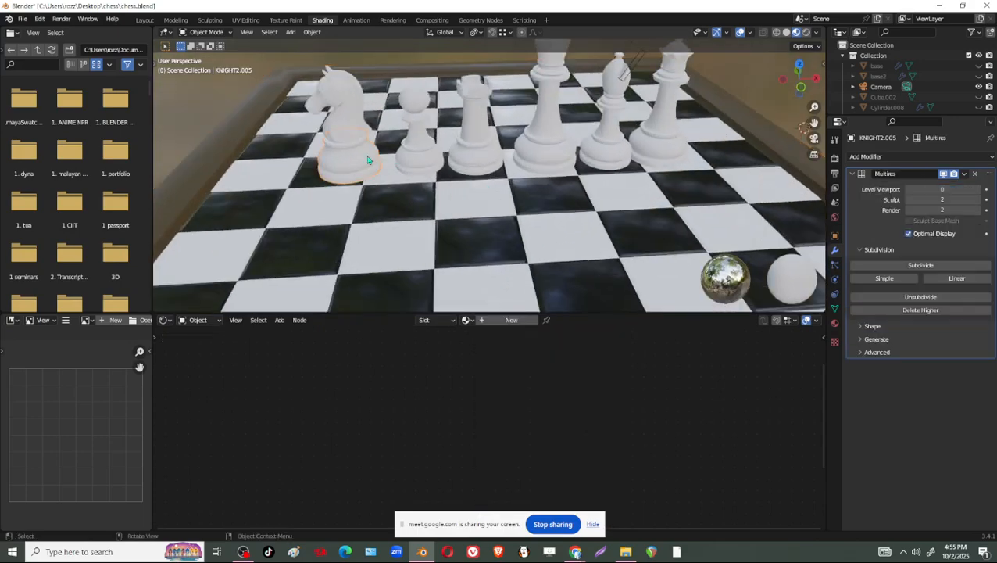
pyautogui.hotkey('shift', 'space')
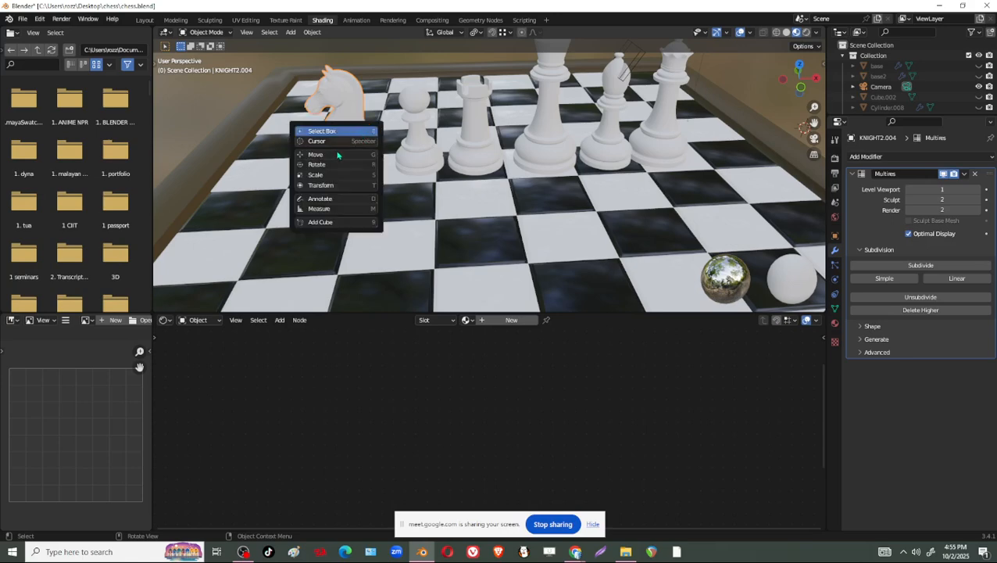
pyautogui.click(357, 148)
pyautogui.moveTo(391, 136); pyautogui.dragTo(373, 138)
pyautogui.moveTo(373, 138); pyautogui.dragTo(370, 206, button='middle')
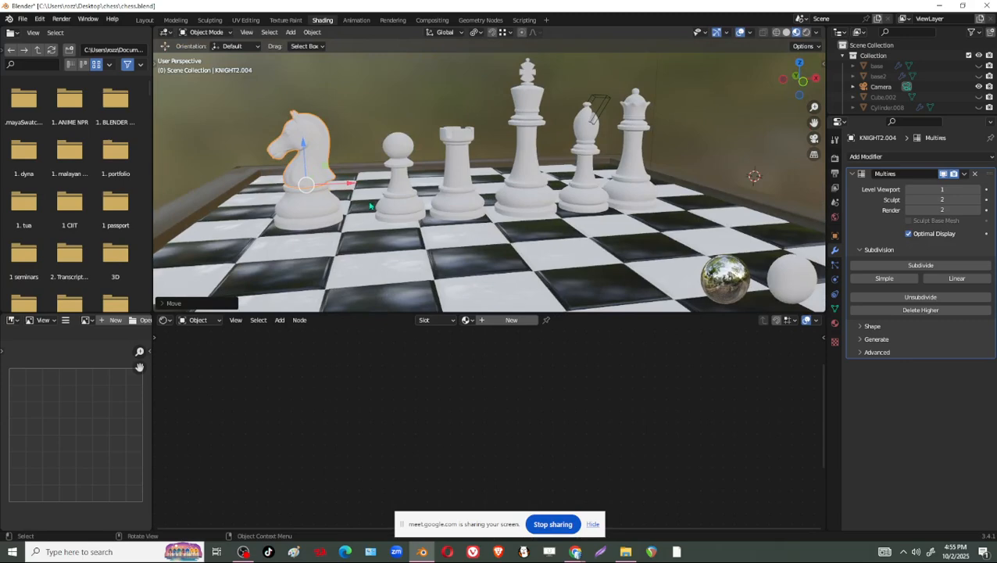
pyautogui.click(836, 322)
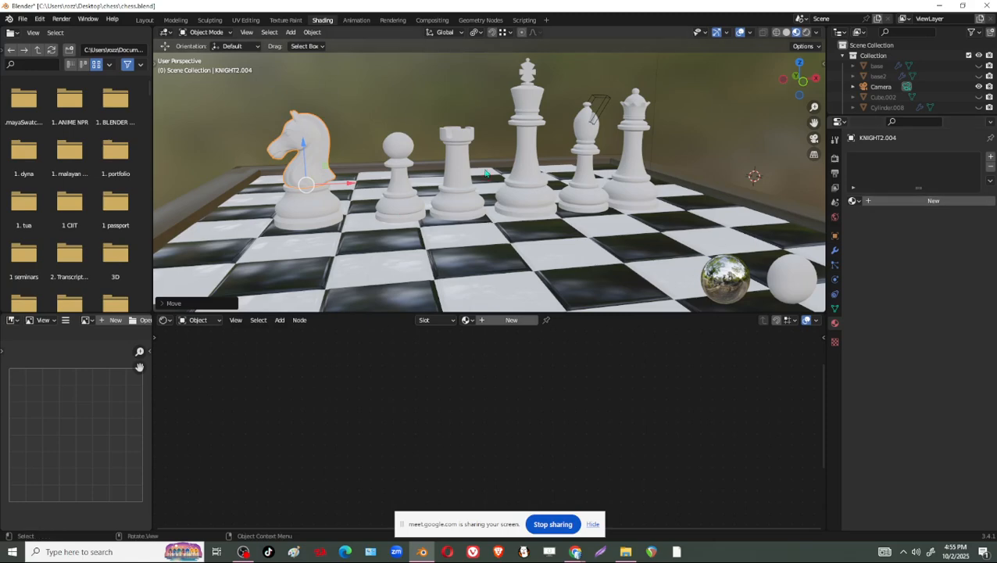
# Create a material named chess_w on the knight's head, remove it from the slot, and add a new material named chess_b
pyautogui.click(881, 202)
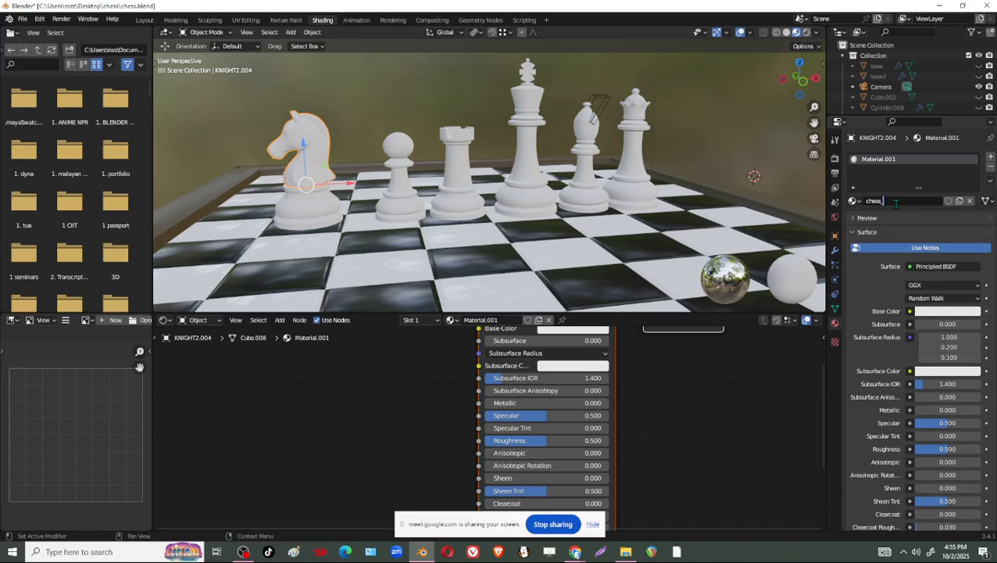
pyautogui.press('Return')
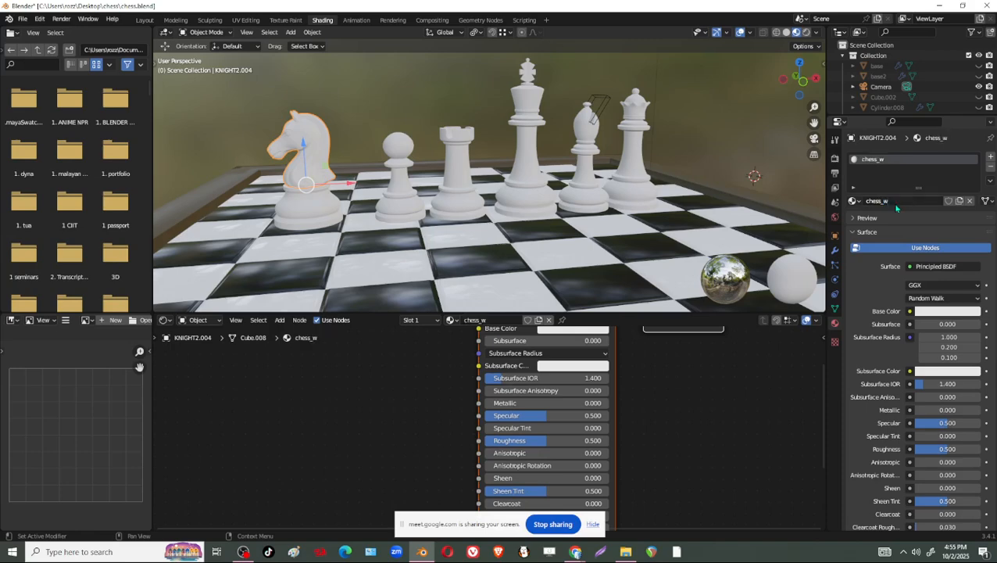
pyautogui.click(991, 168)
pyautogui.click(941, 200)
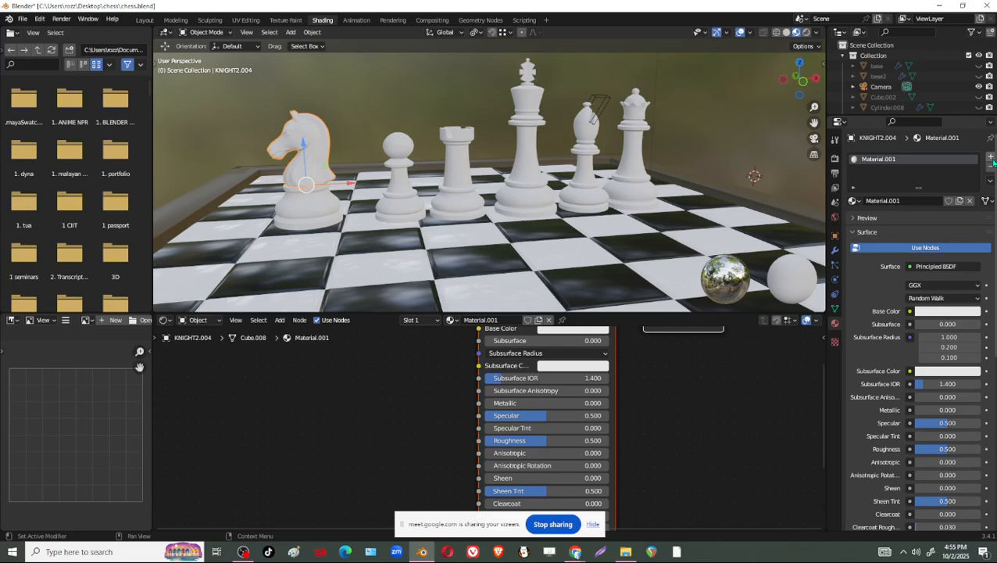
pyautogui.doubleClick(907, 200)
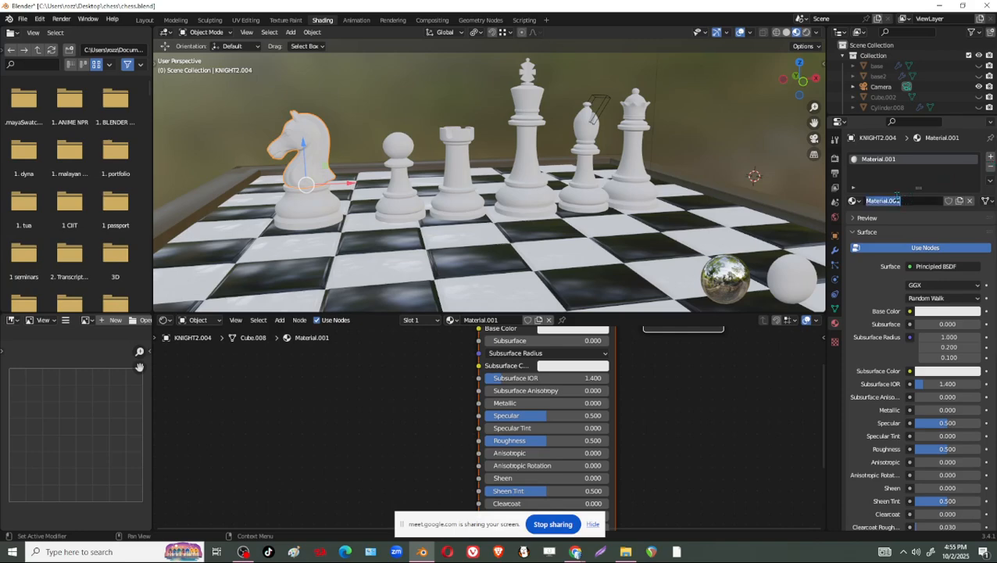
pyautogui.write('chess_b')
pyautogui.press('Return')
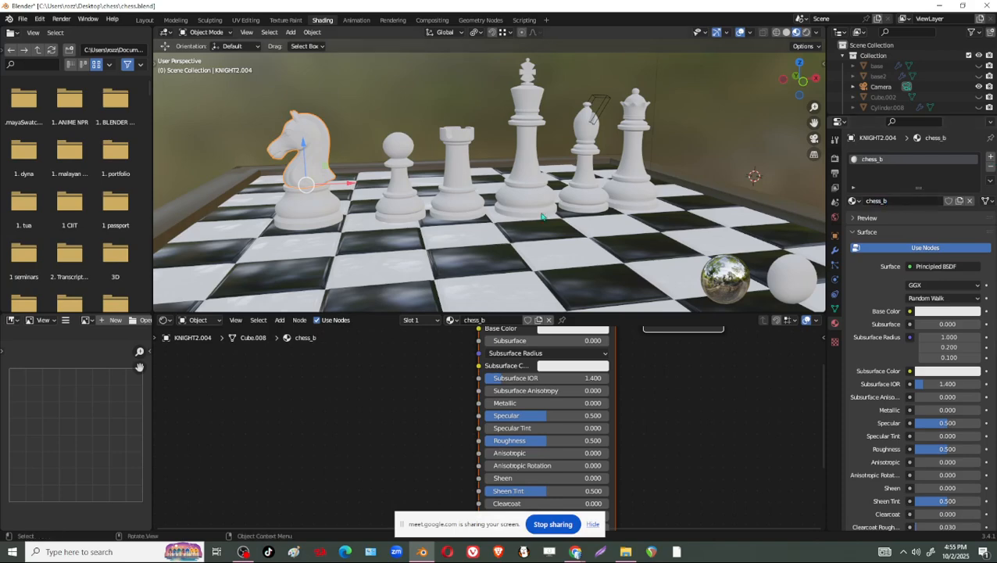
# Compare the board and chess pieces with the chessboard reference images in the web browser
pyautogui.scroll(3, 336, 197)
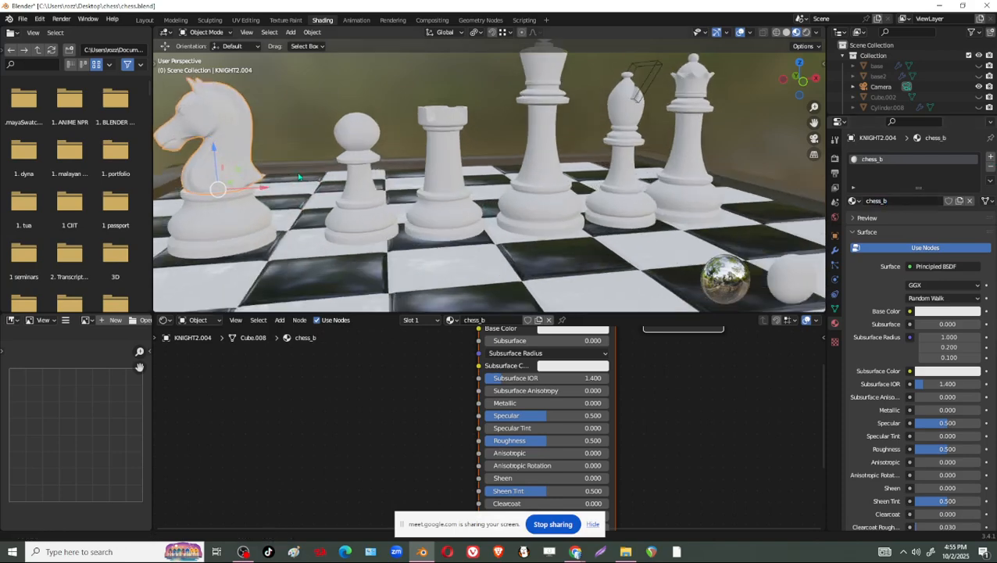
pyautogui.keyDown('shift'); pyautogui.moveTo(354, 174); pyautogui.dragTo(442, 152, button='middle'); pyautogui.keyUp('shift')
pyautogui.moveTo(518, 217); pyautogui.dragTo(531, 247, button='middle')
pyautogui.hotkey('alt', 'Tab')
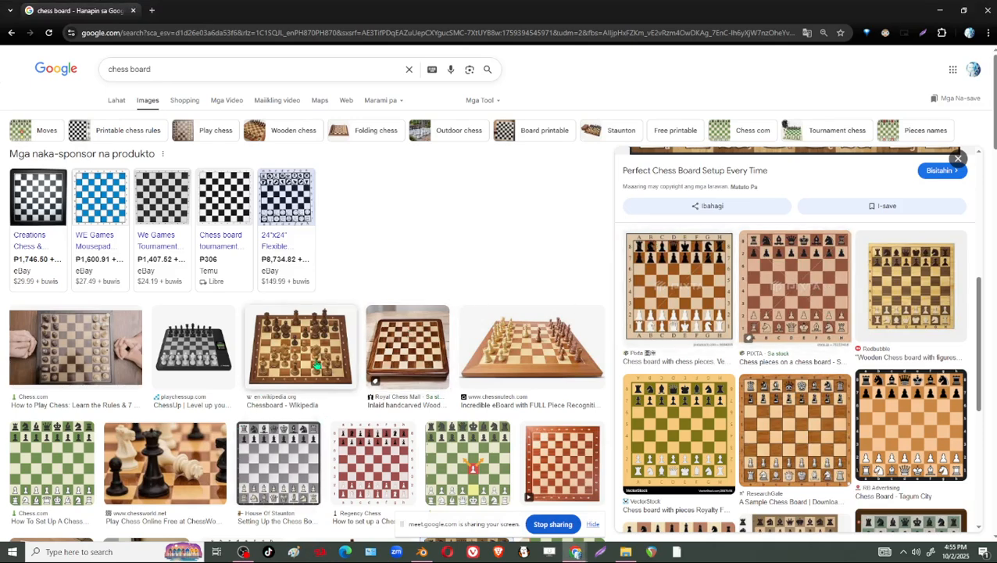
pyautogui.hotkey('alt', 'Tab')
pyautogui.scroll(-3, 561, 250)
pyautogui.hotkey('alt', 'Tab')
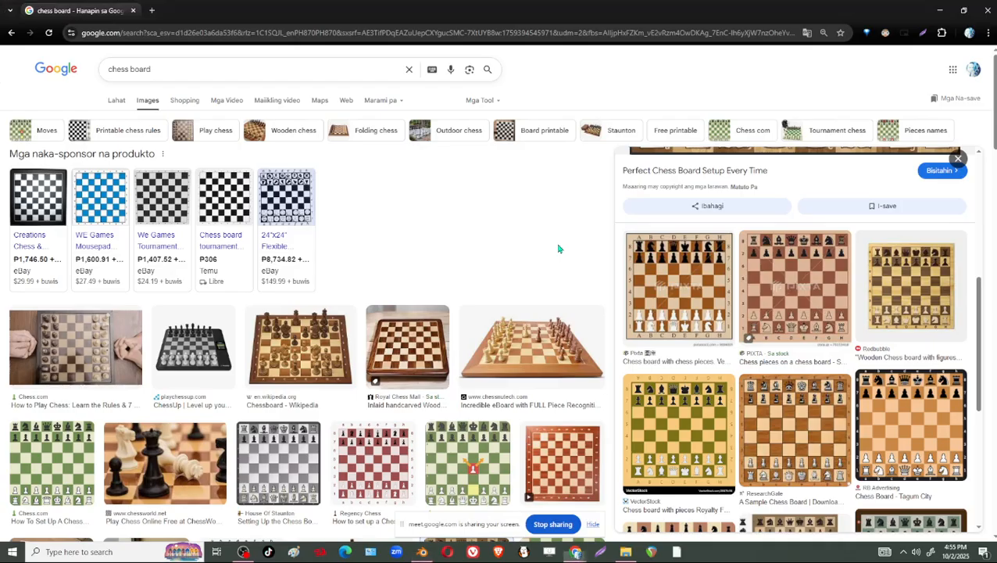
pyautogui.scroll(-3, 241, 297)
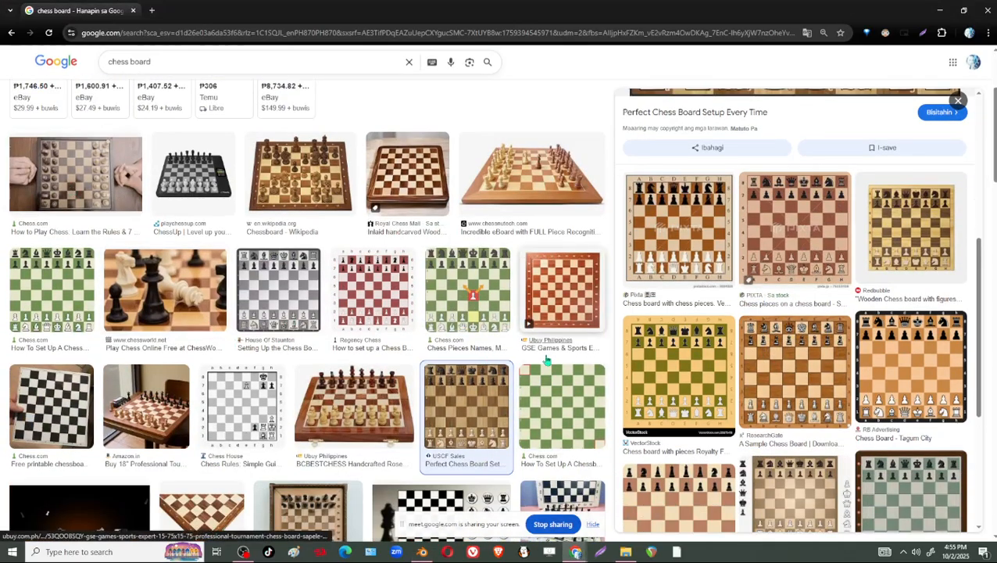
pyautogui.hotkey('alt', 'Tab')
# Select the chessboard and set its black material's base colour to dark brown, with hue 0.048, saturation 0.893 and value 0.033
pyautogui.moveTo(528, 250); pyautogui.dragTo(665, 273, button='middle')
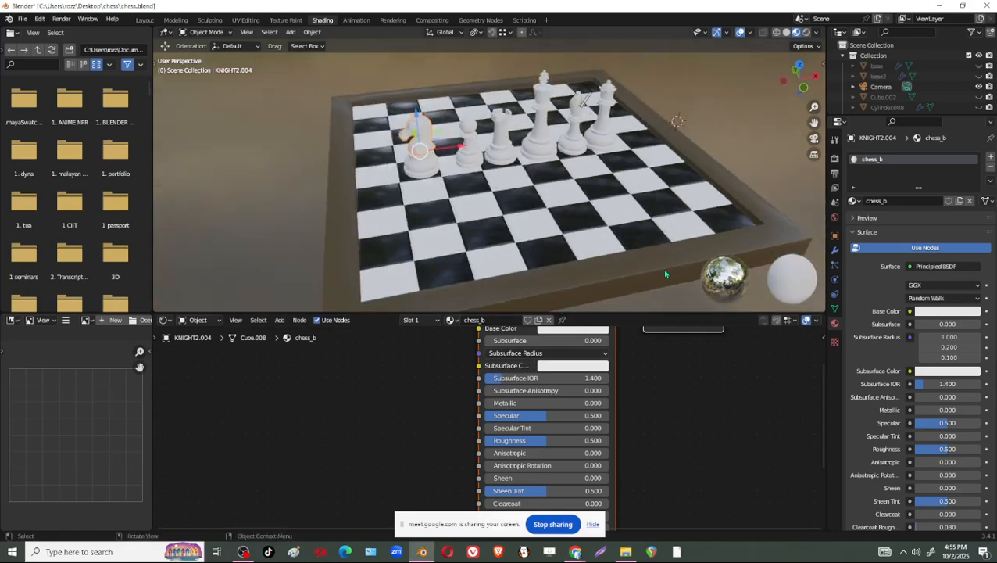
pyautogui.click(745, 189)
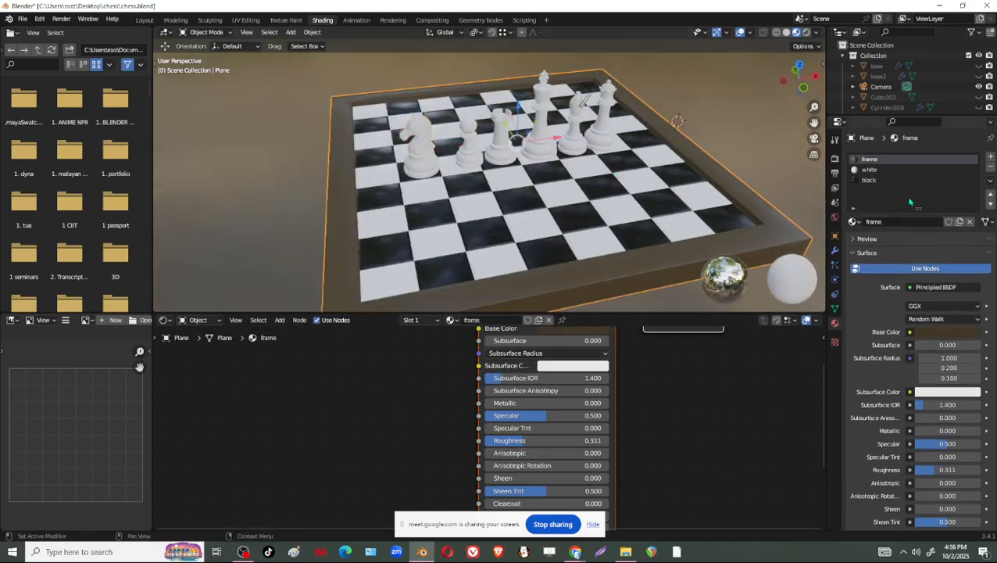
pyautogui.click(864, 180)
pyautogui.click(962, 332)
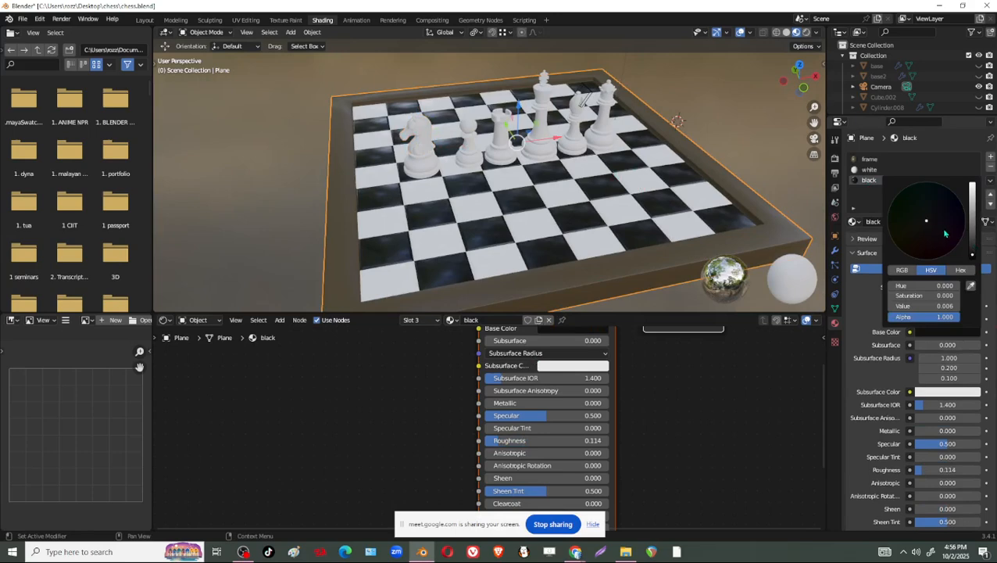
pyautogui.moveTo(969, 248)
pyautogui.mouseDown()
pyautogui.moveTo(972, 234)
pyautogui.moveTo(915, 232)
pyautogui.moveTo(908, 247)
pyautogui.mouseUp()
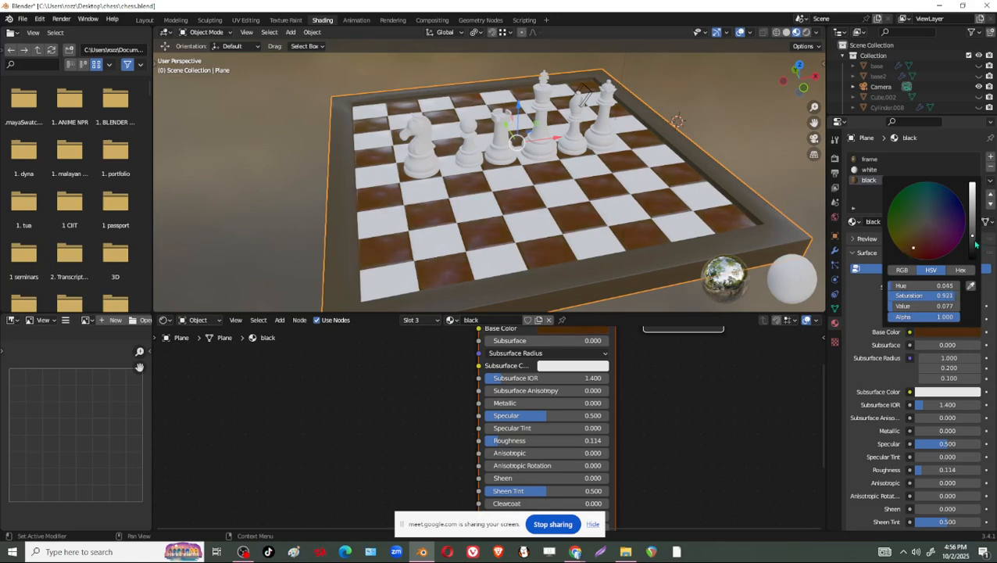
pyautogui.moveTo(969, 237); pyautogui.dragTo(972, 244)
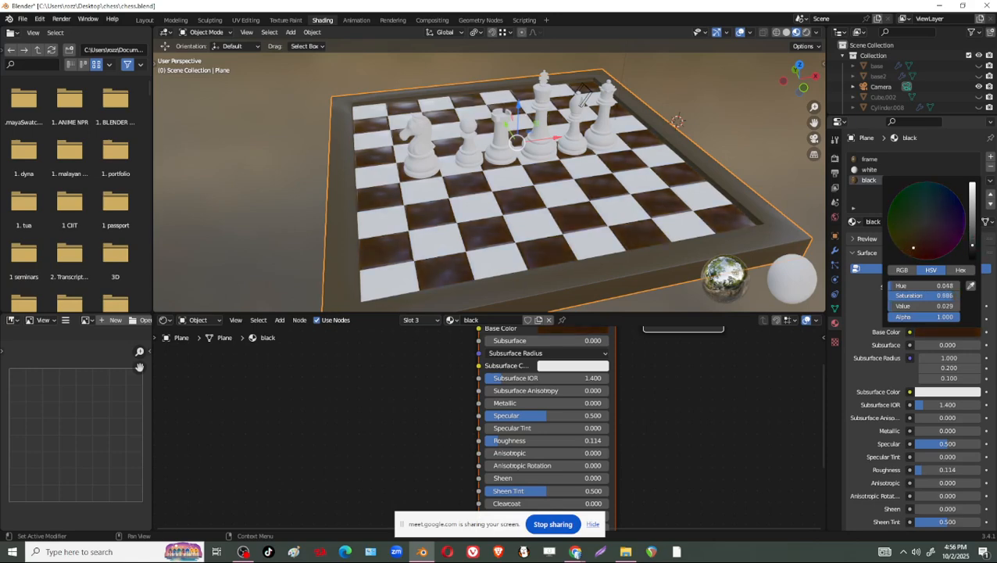
# Examine the brown squares and browse more chessboard reference images in the web browser for colour ideas
pyautogui.moveTo(490, 202); pyautogui.dragTo(599, 231, button='middle')
pyautogui.hotkey('alt', 'Tab')
pyautogui.scroll(-5, 554, 378)
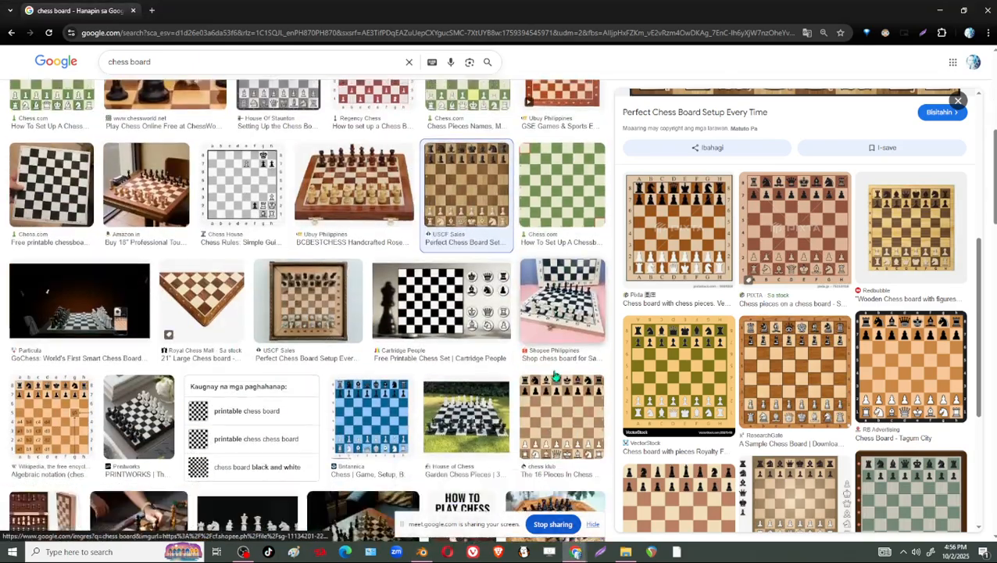
pyautogui.scroll(-4, 555, 377)
pyautogui.scroll(-5, 376, 380)
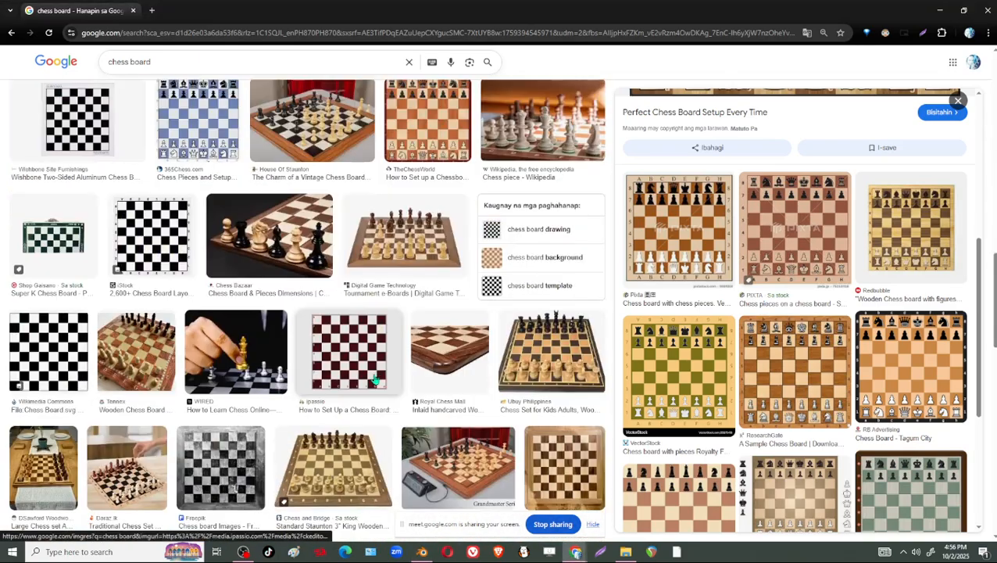
pyautogui.scroll(-2, 376, 381)
pyautogui.hotkey('alt', 'Tab')
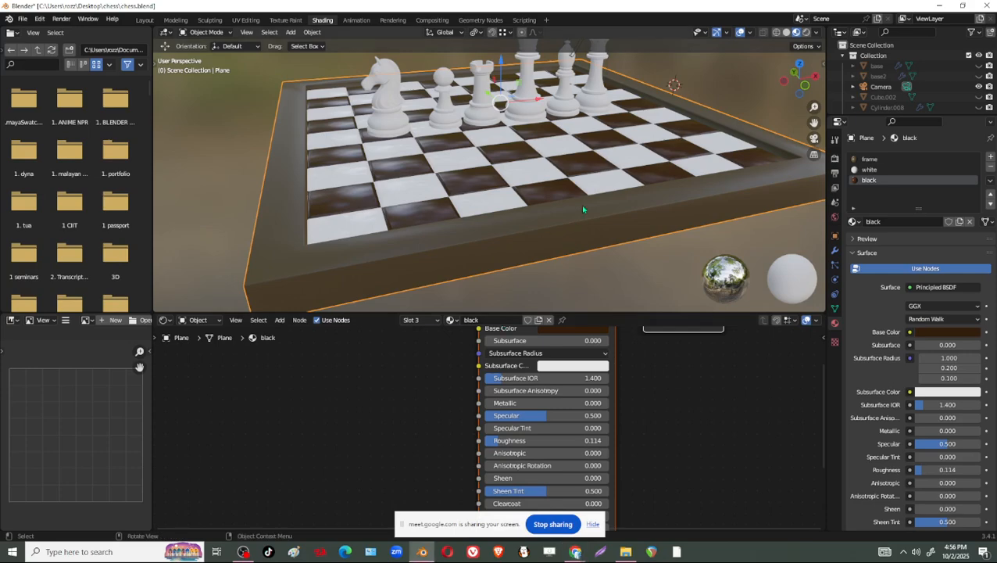
# Darken the brown base colour of the chessboard's black material slightly
pyautogui.scroll(2, 586, 211)
pyautogui.scroll(2, 567, 219)
pyautogui.scroll(-2, 562, 229)
pyautogui.scroll(2, 593, 239)
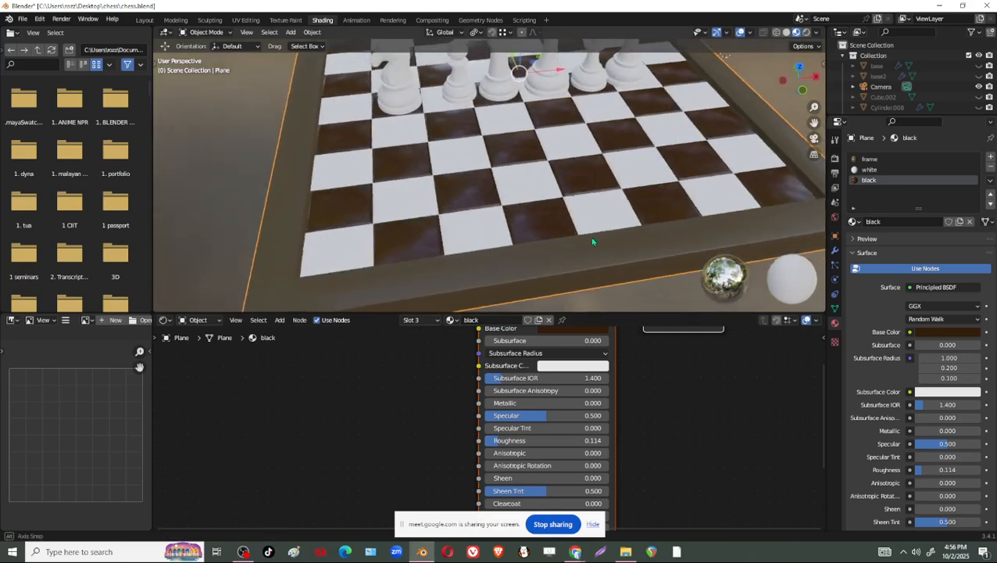
pyautogui.click(966, 332)
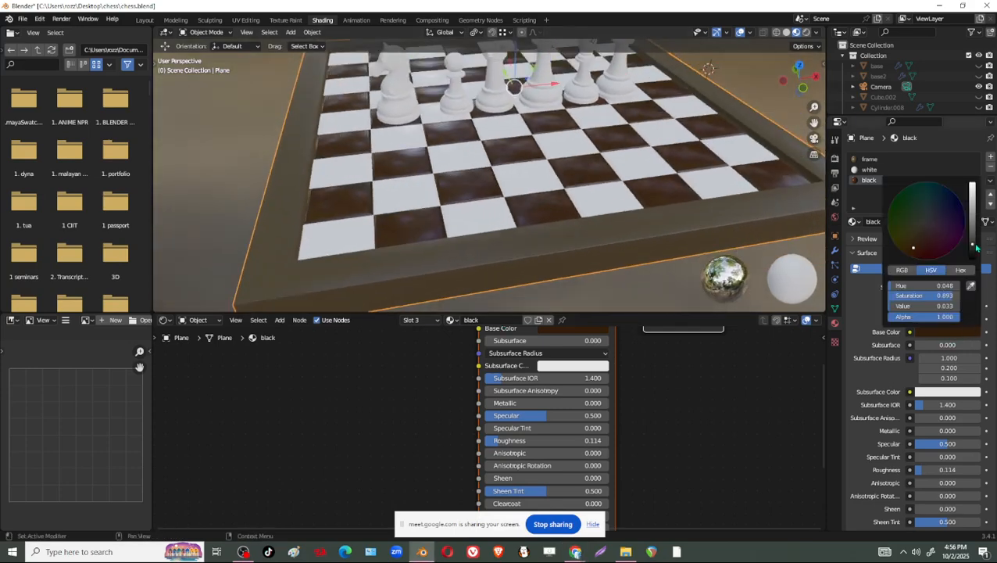
pyautogui.moveTo(976, 247); pyautogui.dragTo(973, 250)
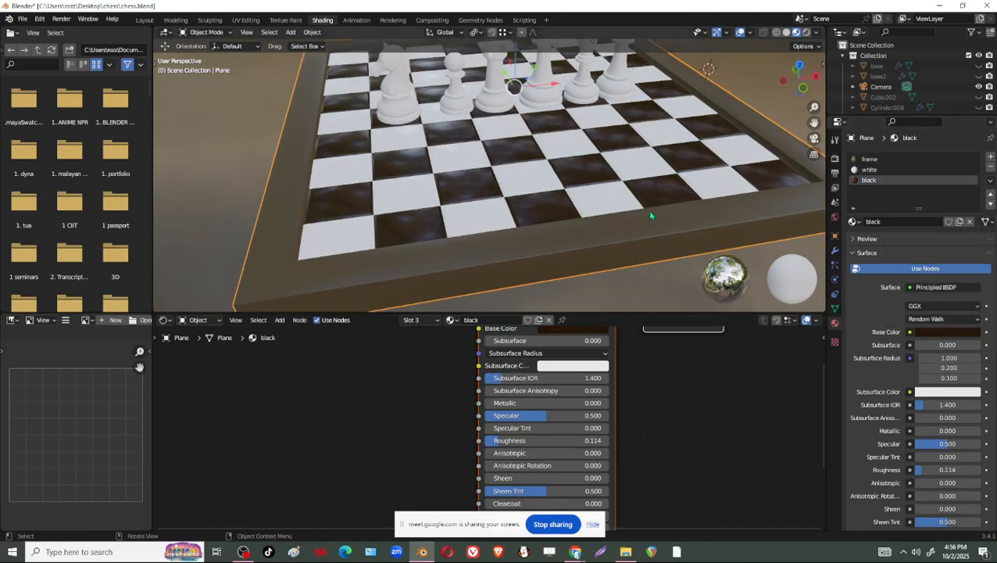
# Change the base colour of the chessboard's black material to dark purple, with hue 0.727, saturation 0.903 and value 0.035
pyautogui.moveTo(647, 209); pyautogui.dragTo(522, 227, button='middle')
pyautogui.scroll(4, 578, 240)
pyautogui.scroll(1, 562, 242)
pyautogui.keyDown('shift'); pyautogui.moveTo(543, 191); pyautogui.dragTo(555, 254, button='middle'); pyautogui.keyUp('shift')
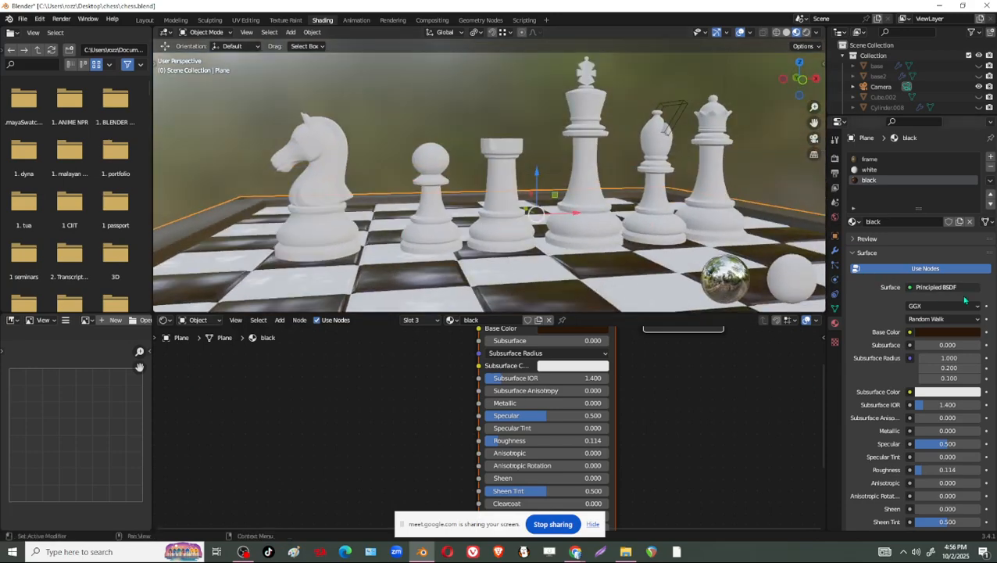
pyautogui.click(964, 333)
pyautogui.click(963, 211)
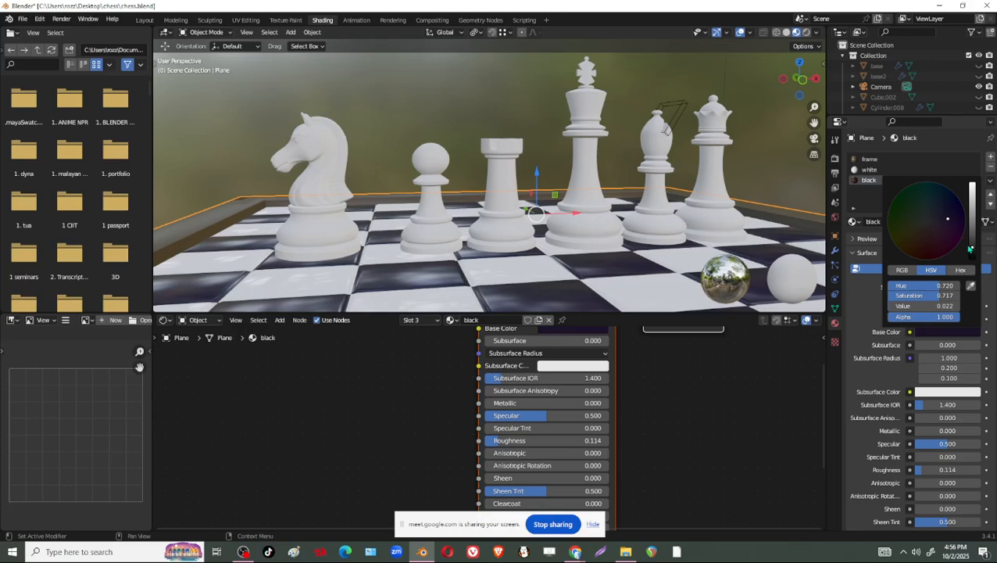
pyautogui.moveTo(970, 249); pyautogui.dragTo(972, 241)
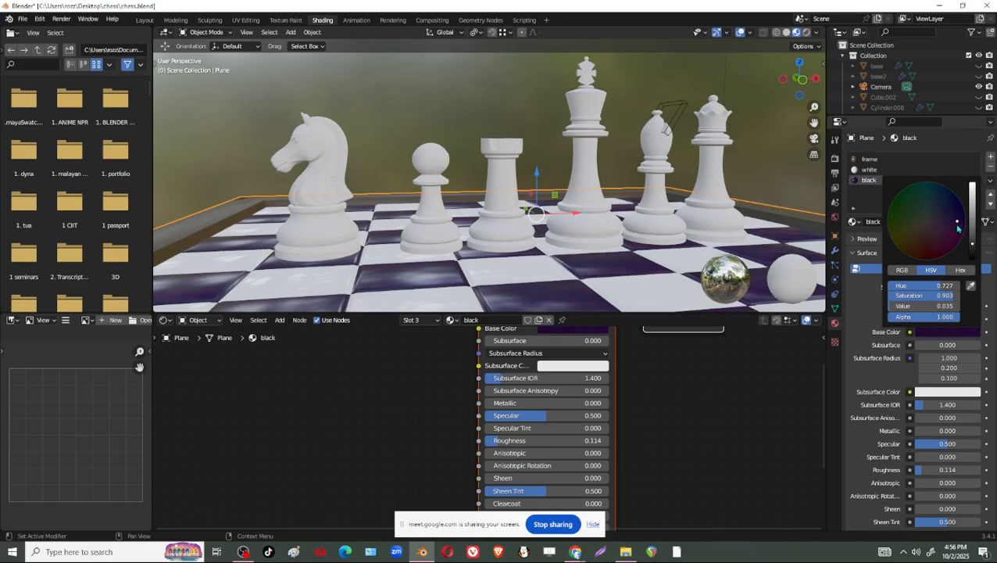
# Move the pawn slightly along the negative X axis to centre it on its white square
pyautogui.moveTo(624, 235); pyautogui.dragTo(540, 255, button='middle')
pyautogui.scroll(3, 520, 176)
pyautogui.keyDown('shift'); pyautogui.moveTo(358, 187); pyautogui.dragTo(384, 193, button='middle'); pyautogui.keyUp('shift')
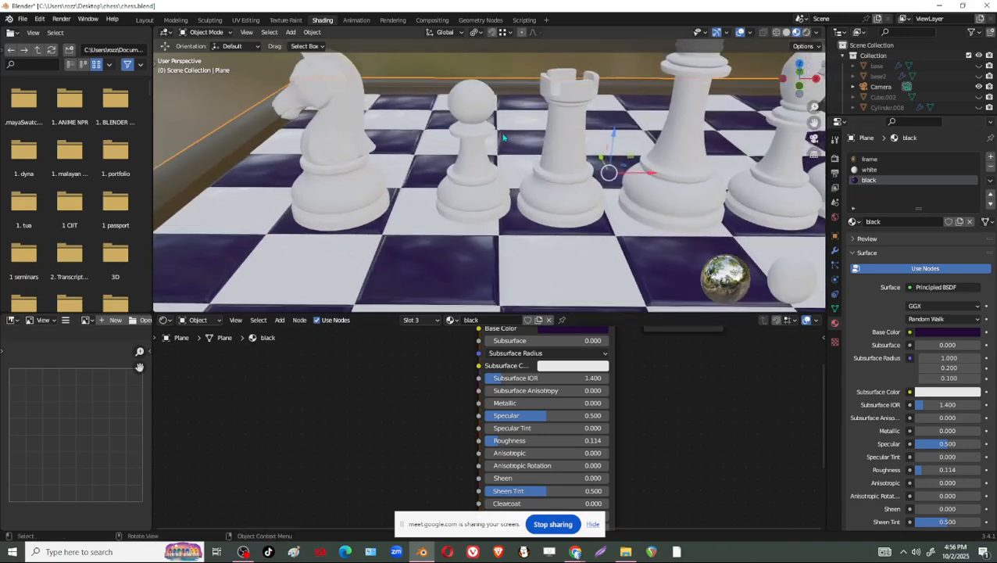
pyautogui.click(482, 151)
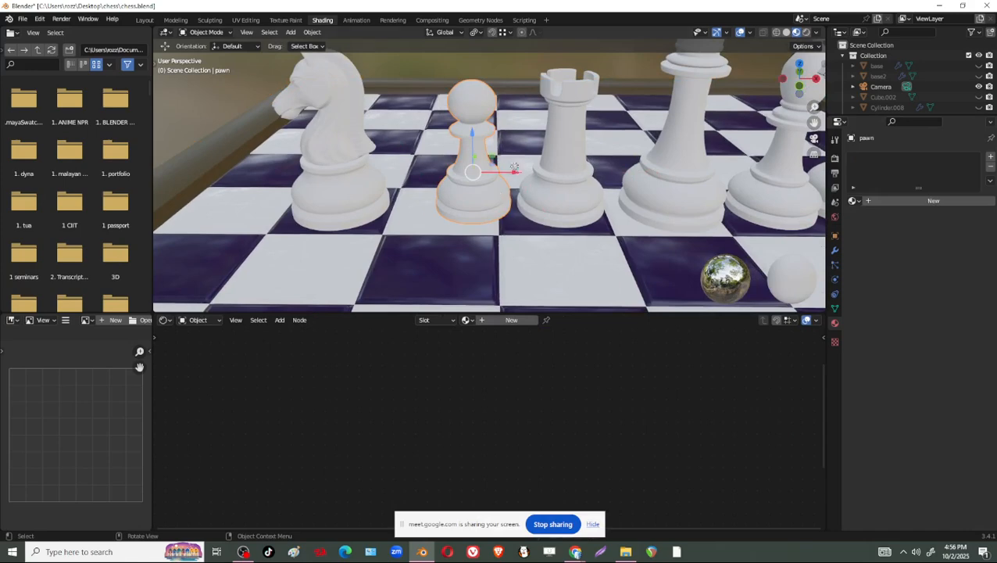
pyautogui.moveTo(514, 169); pyautogui.dragTo(489, 170)
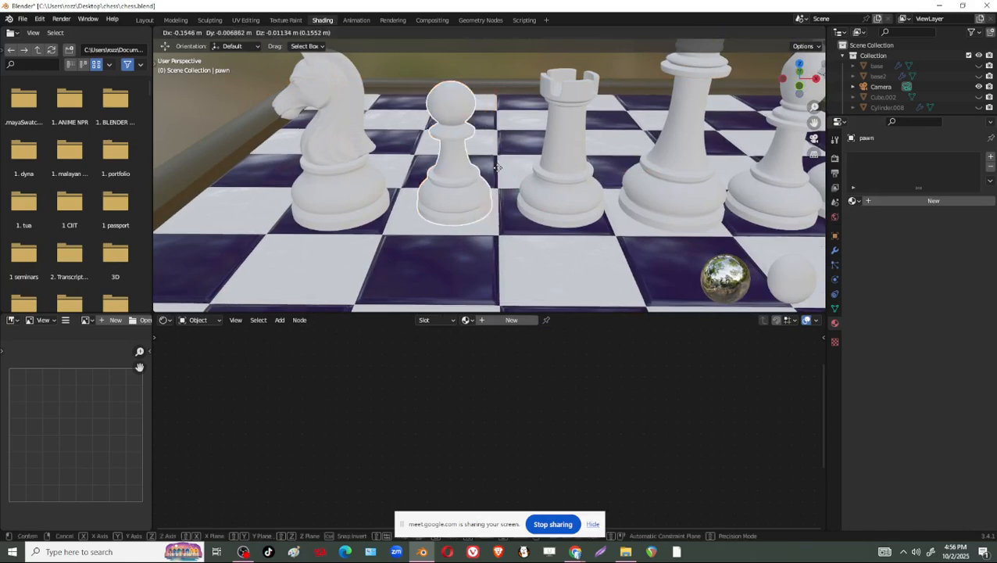
# Assign the existing chess_b material to the pawn and darken its base color to near black
pyautogui.click(858, 200)
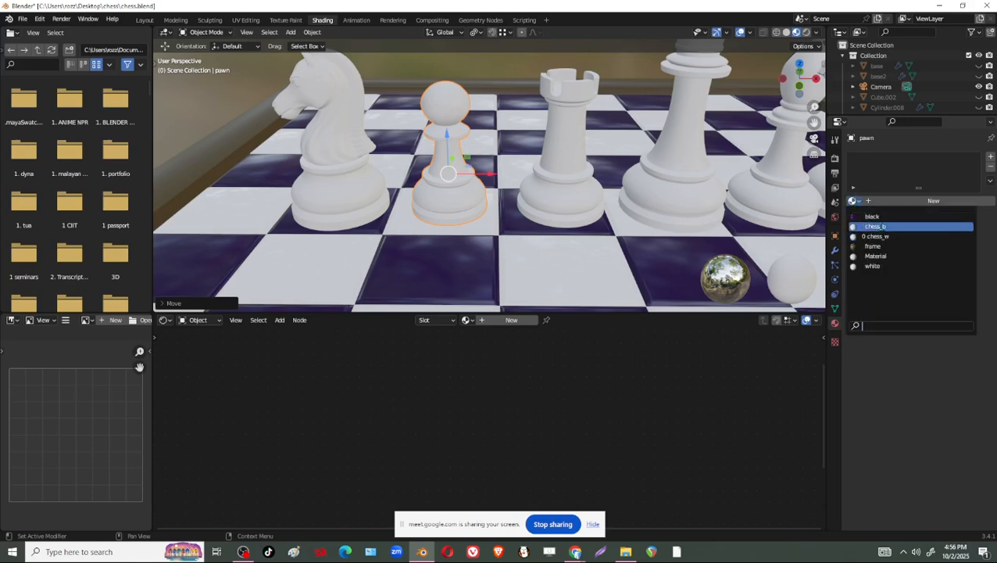
pyautogui.click(881, 226)
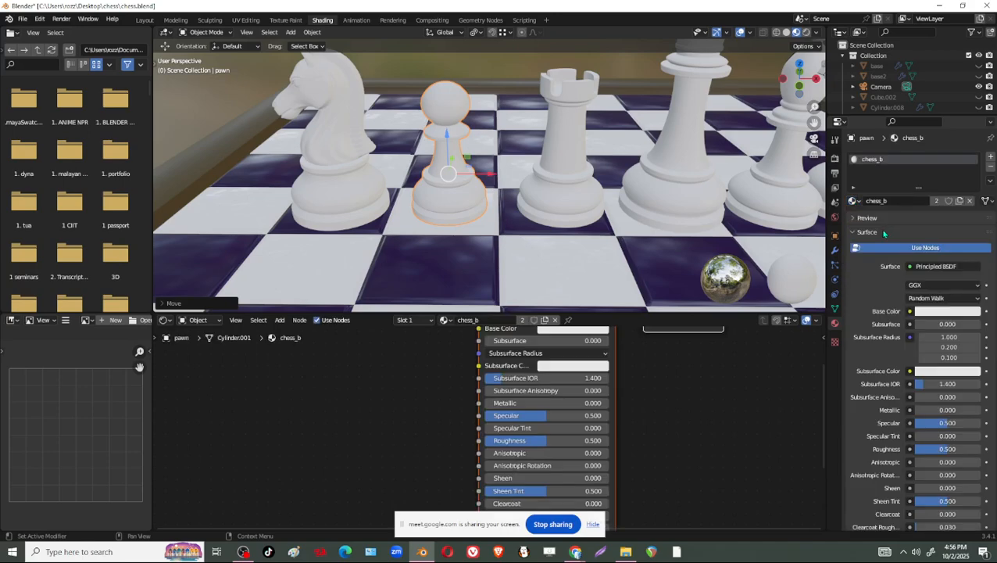
pyautogui.click(958, 312)
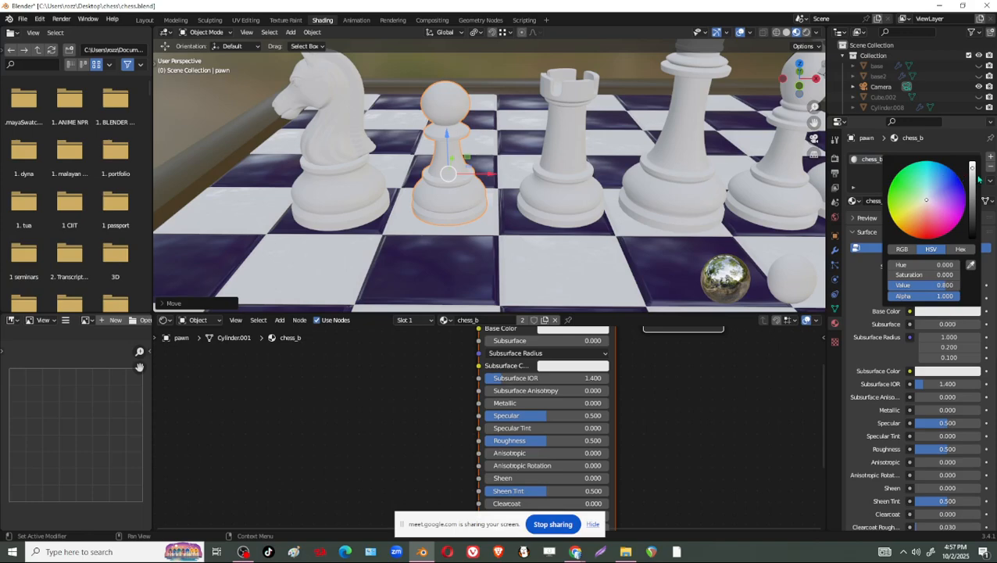
pyautogui.moveTo(976, 179); pyautogui.dragTo(973, 232)
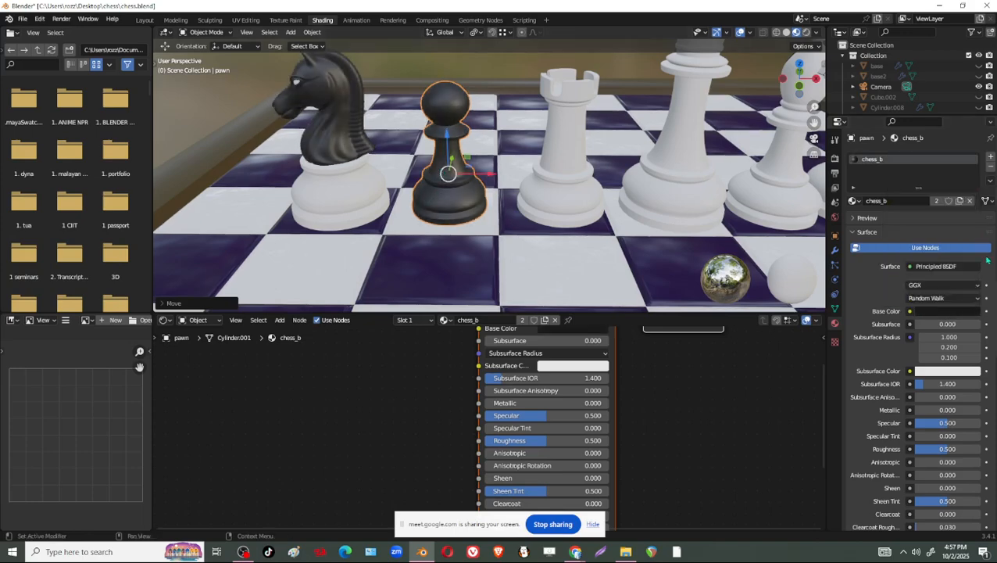
# Make the chess_b material glossy metal with Metallic 1.000 and Roughness 0.059
pyautogui.moveTo(947, 450); pyautogui.dragTo(926, 449)
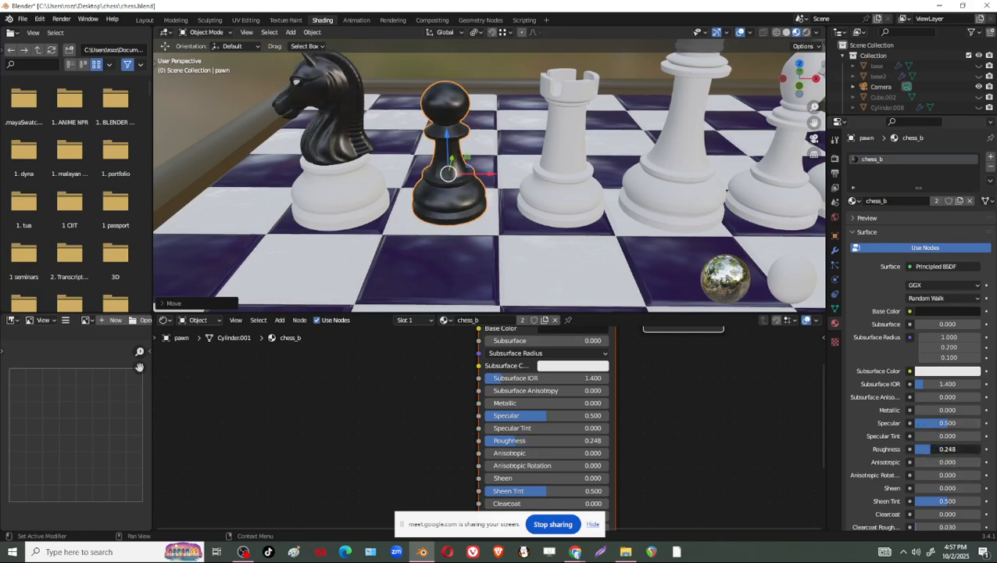
pyautogui.click(927, 411)
pyautogui.write('0.0')
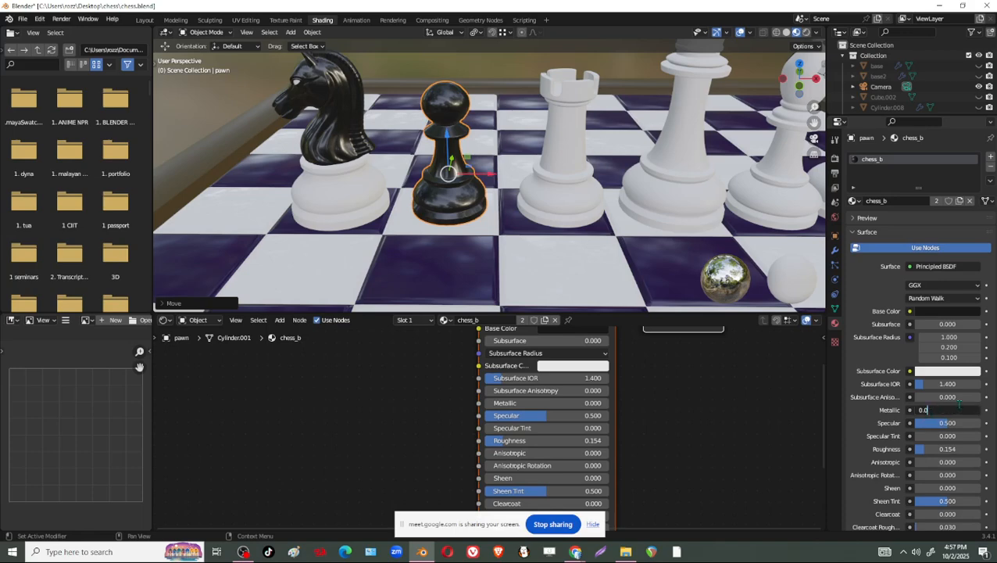
pyautogui.write('984')
pyautogui.press('Return')
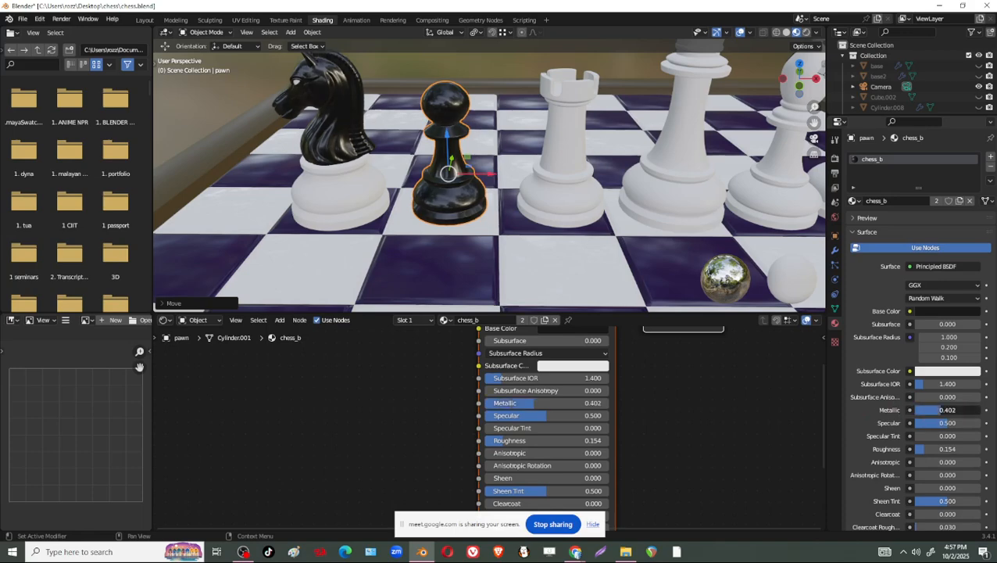
pyautogui.moveTo(979, 410); pyautogui.dragTo(983, 410)
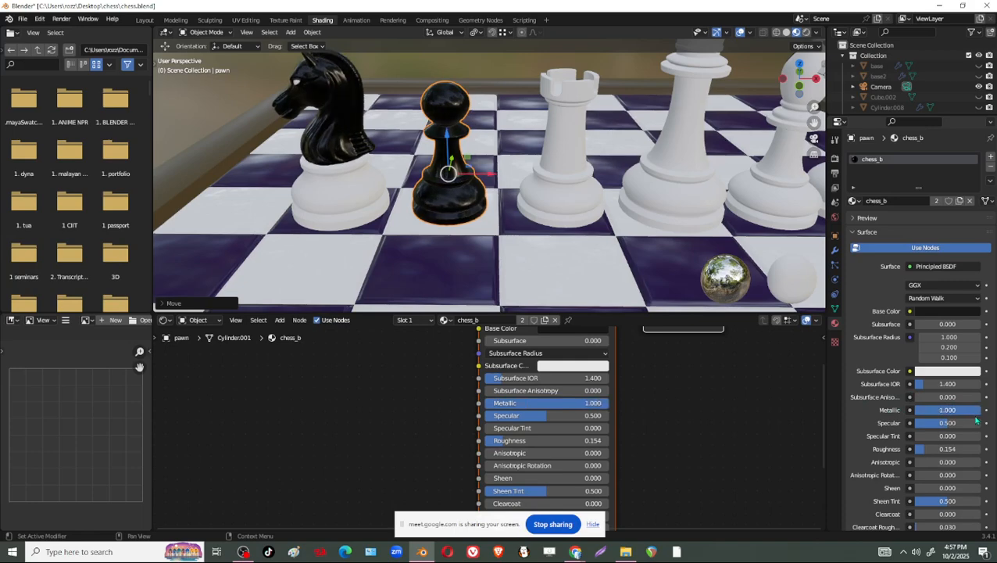
pyautogui.moveTo(923, 452); pyautogui.dragTo(914, 452)
# Remove the chess_b material slot from the knight's head
pyautogui.scroll(3, 512, 153)
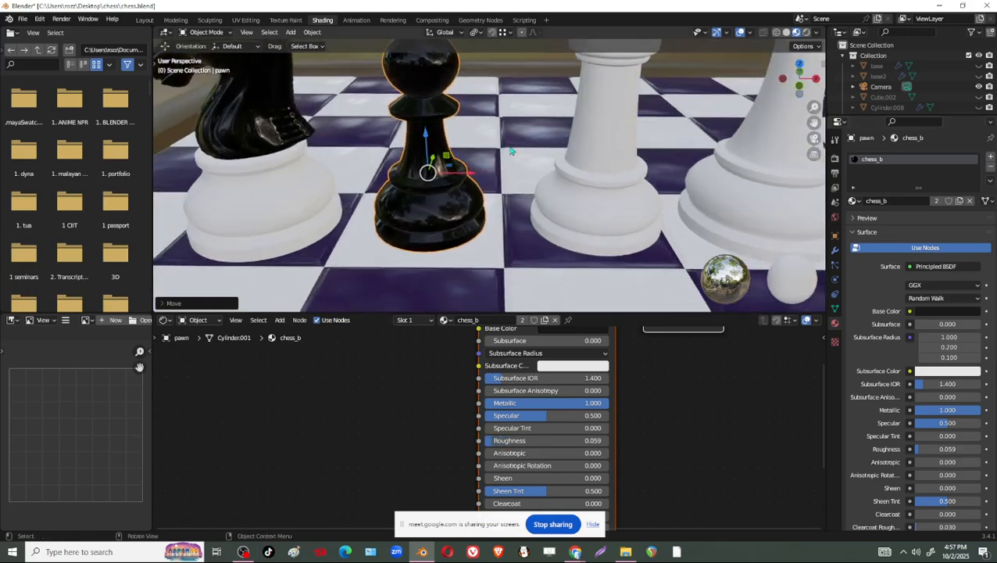
pyautogui.keyDown('shift'); pyautogui.moveTo(509, 153); pyautogui.dragTo(554, 186, button='middle'); pyautogui.keyUp('shift')
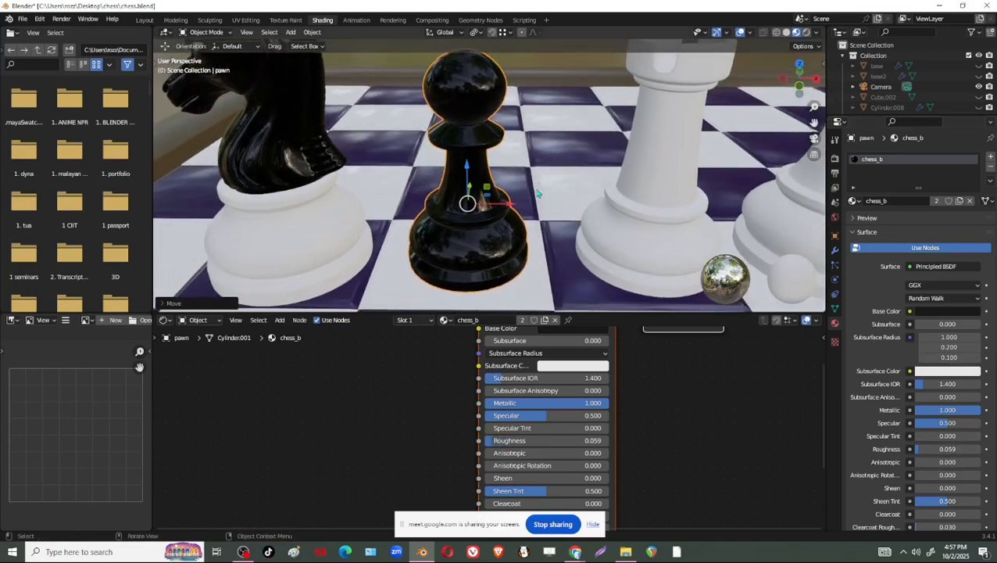
pyautogui.click(297, 149)
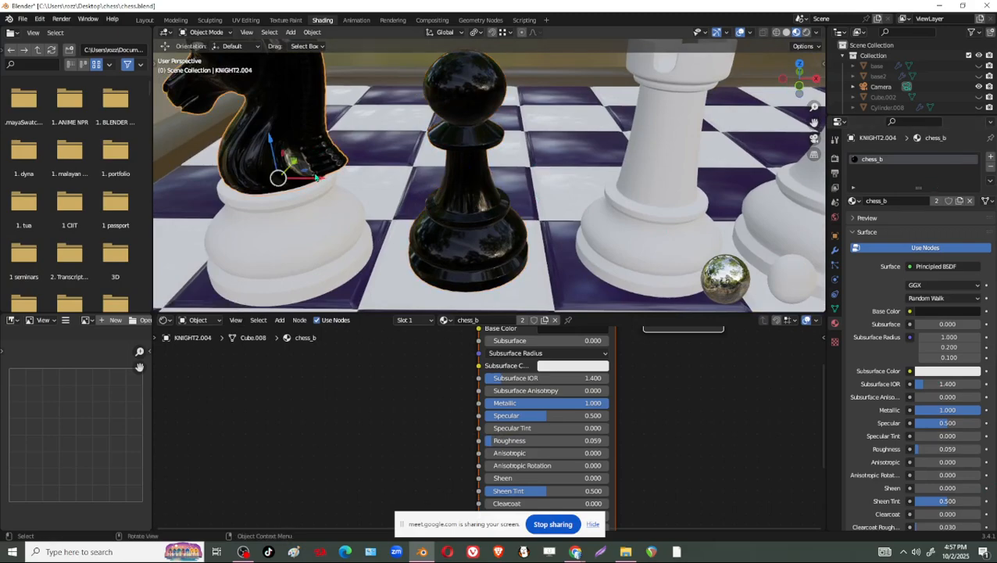
pyautogui.scroll(-1, 325, 118)
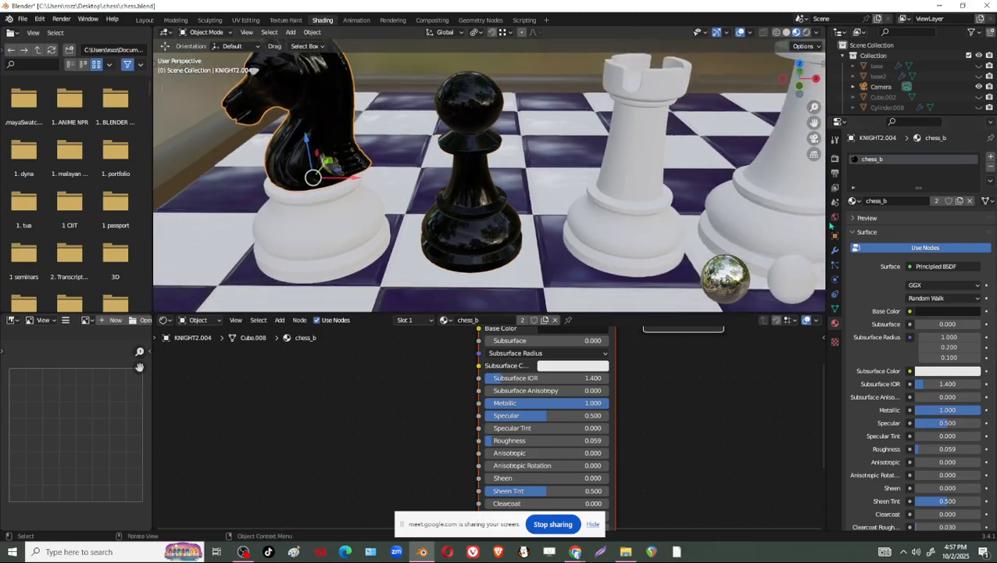
pyautogui.click(991, 167)
# Change the pawn's base color to gold with hue 0.072, saturation 0.968 and value 0.774
pyautogui.keyDown('shift'); pyautogui.moveTo(516, 184); pyautogui.dragTo(520, 209, button='middle'); pyautogui.keyUp('shift')
pyautogui.click(498, 241)
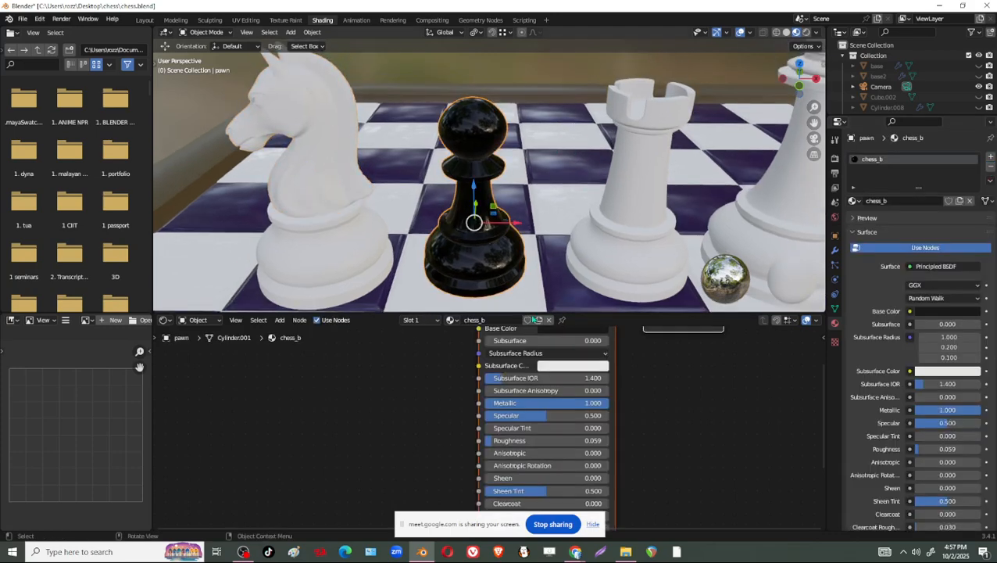
pyautogui.click(947, 312)
pyautogui.click(946, 311)
pyautogui.moveTo(973, 229); pyautogui.dragTo(973, 190)
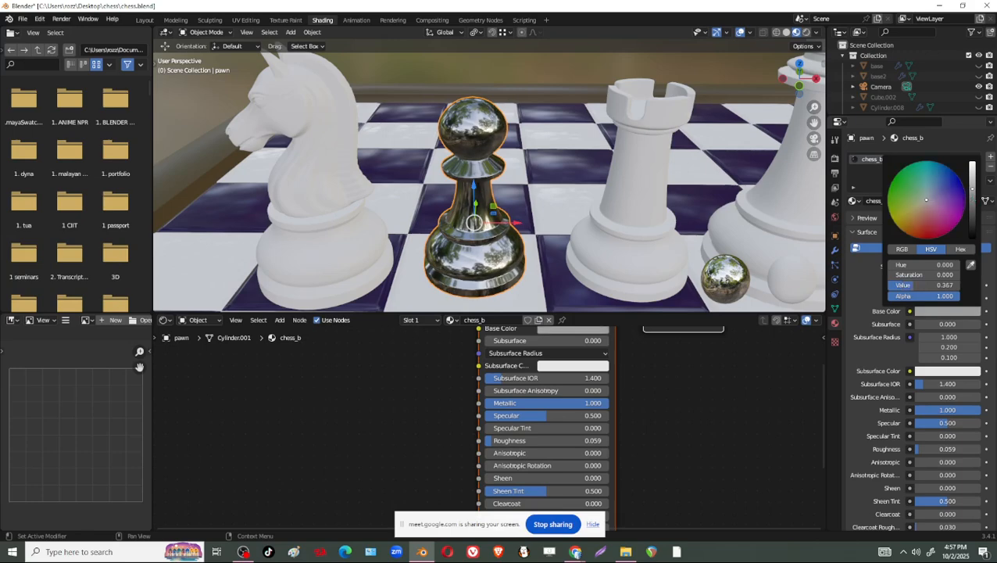
pyautogui.click(920, 210)
pyautogui.moveTo(920, 210)
pyautogui.mouseDown()
pyautogui.moveTo(921, 226)
pyautogui.moveTo(907, 222)
pyautogui.mouseUp()
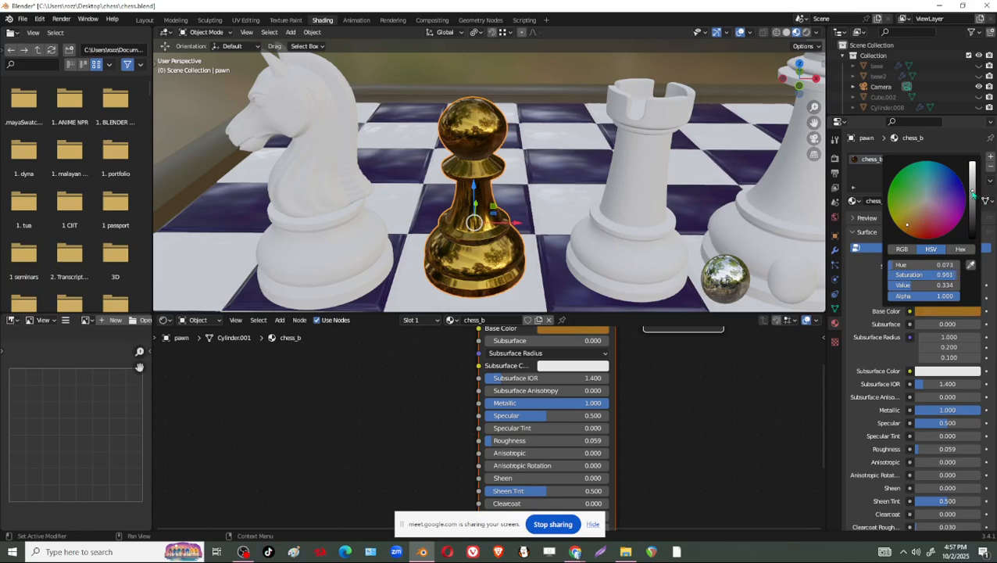
pyautogui.moveTo(973, 193); pyautogui.dragTo(972, 167)
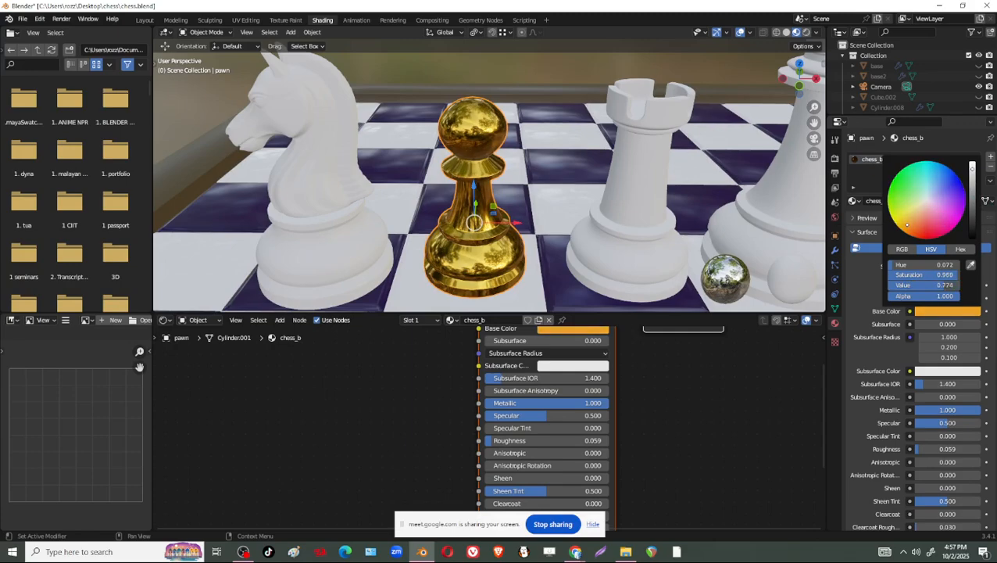
# Create a new material named glass on the rook
pyautogui.scroll(2, 514, 246)
pyautogui.moveTo(514, 246); pyautogui.dragTo(562, 225, button='middle')
pyautogui.click(633, 216)
pyautogui.moveTo(639, 232); pyautogui.dragTo(722, 229, button='middle')
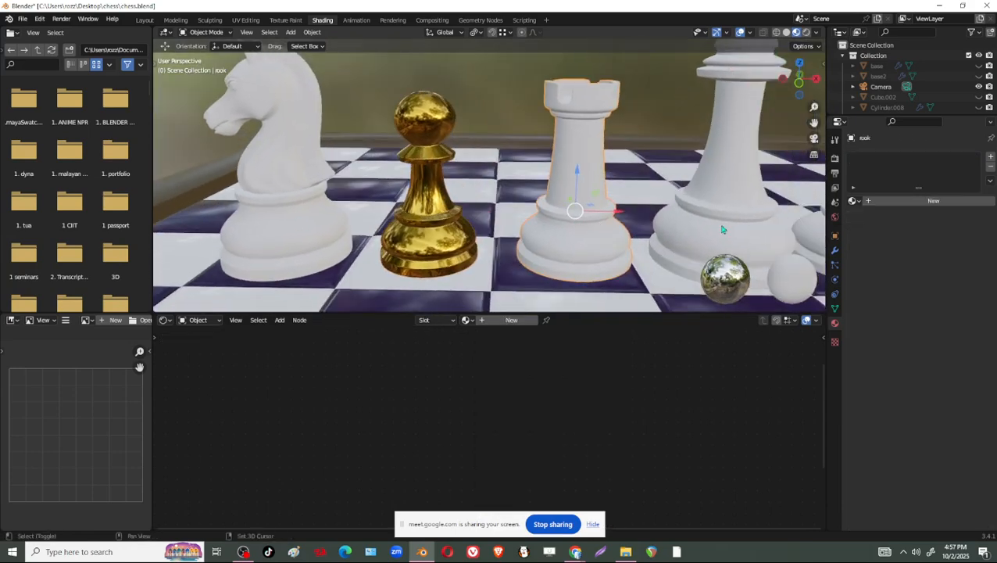
pyautogui.click(854, 200)
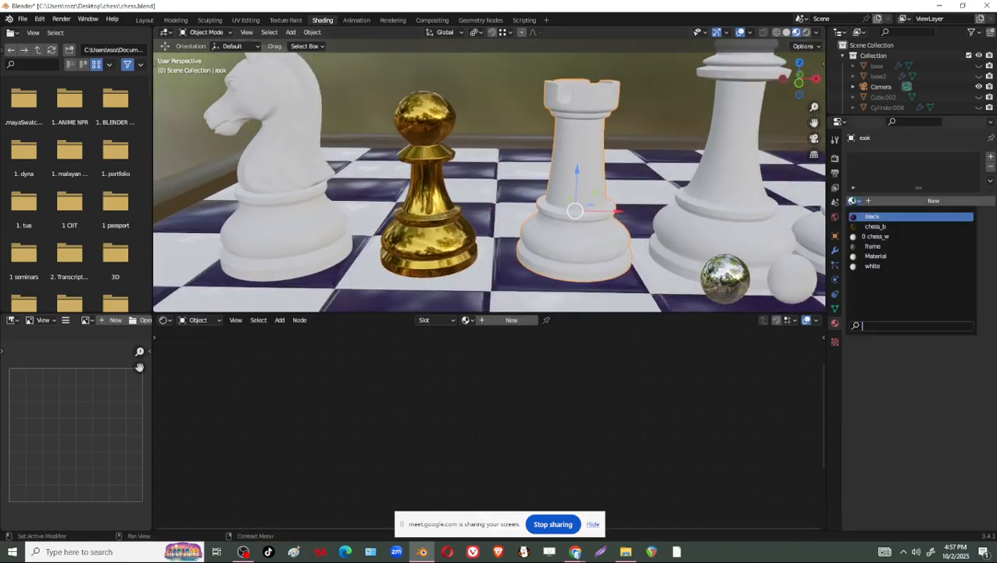
pyautogui.click(907, 202)
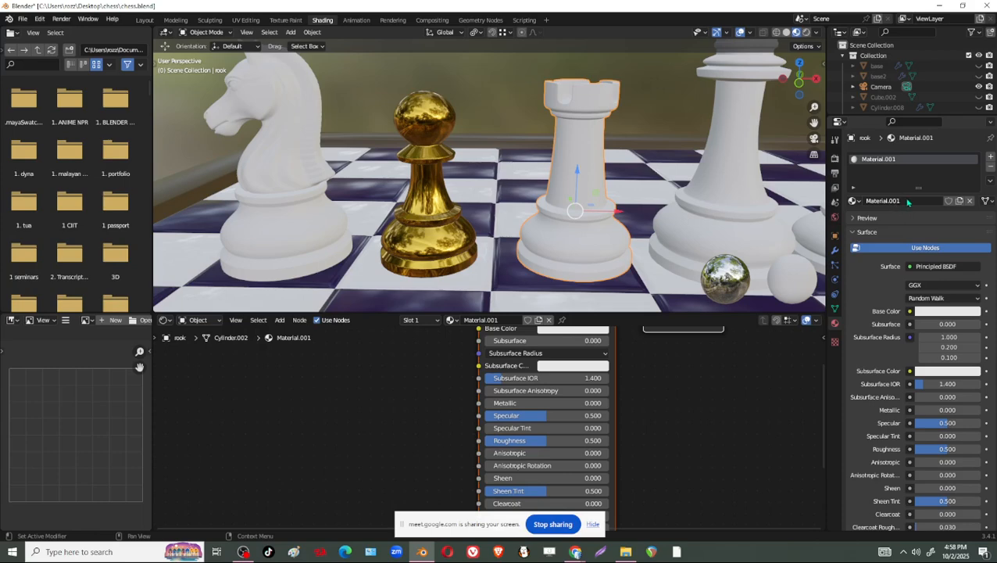
pyautogui.click(907, 201)
pyautogui.write('glass')
pyautogui.press('Return')
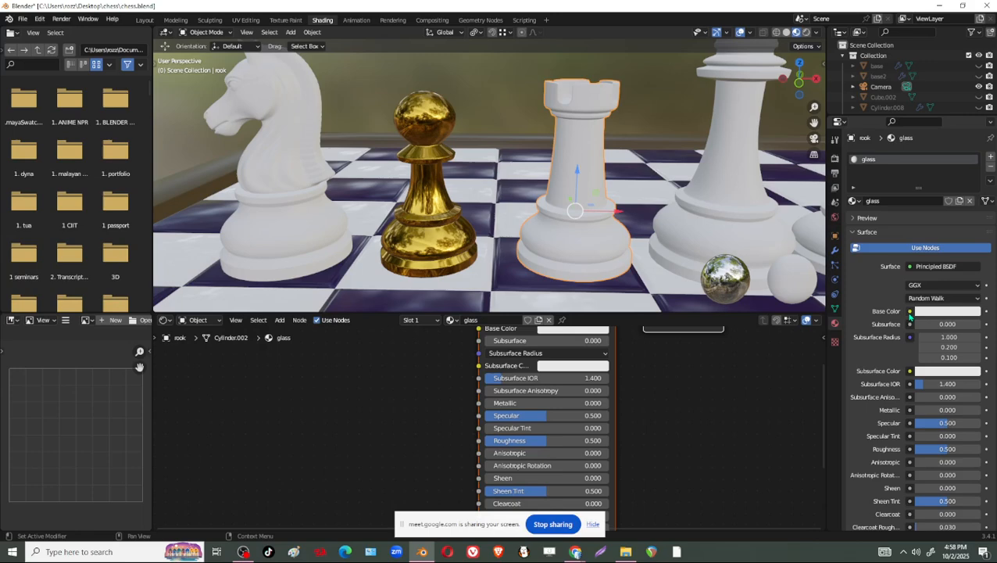
# Switch the rook material's surface shader to Glass BSDF and lower its roughness to 0.300
pyautogui.click(909, 268)
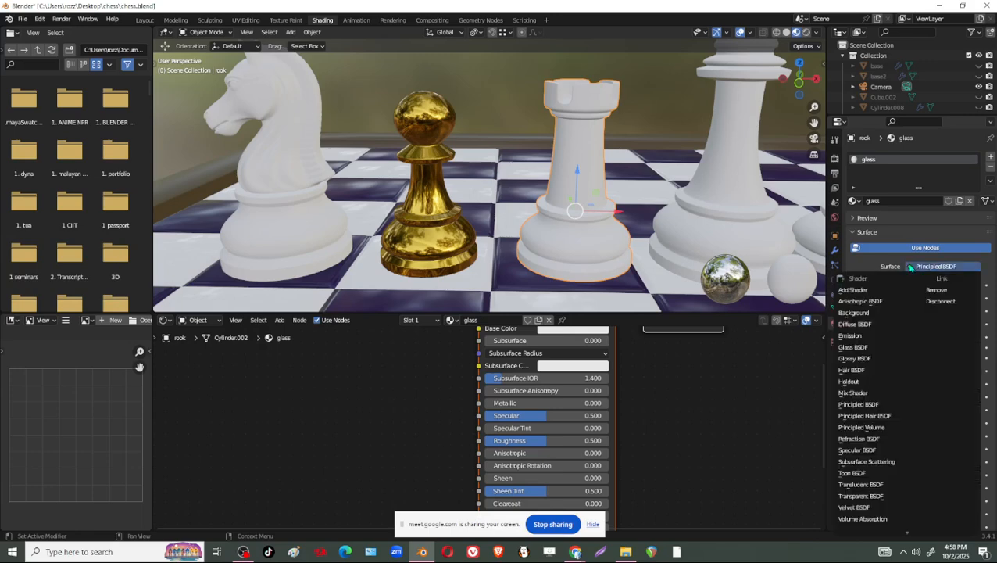
pyautogui.click(888, 348)
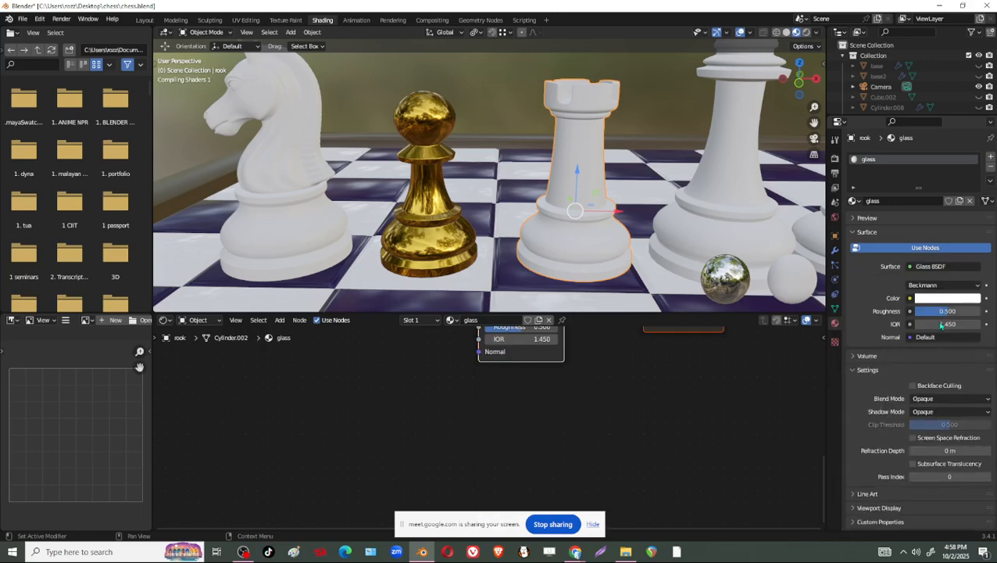
pyautogui.moveTo(619, 383); pyautogui.dragTo(604, 467, button='middle')
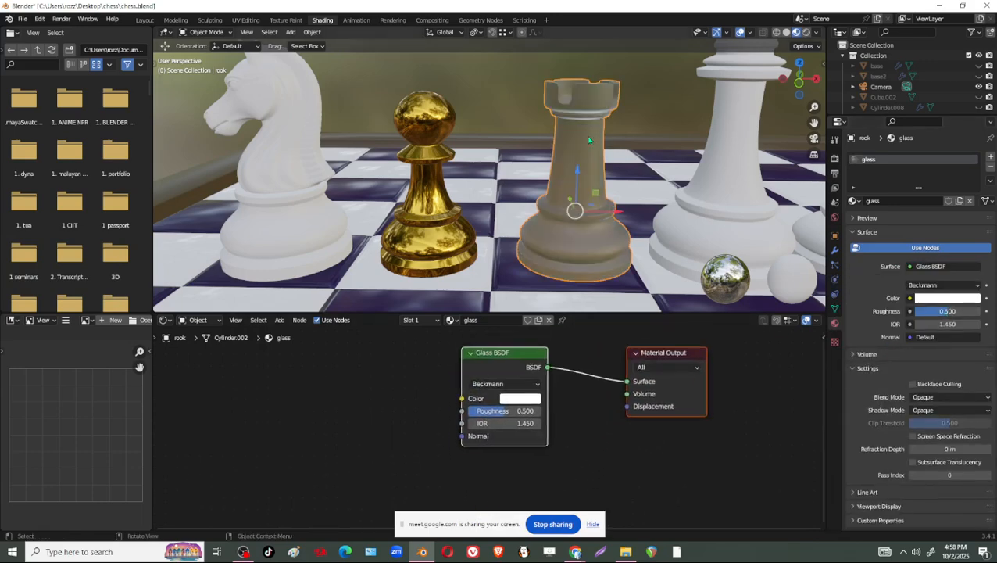
pyautogui.moveTo(590, 140); pyautogui.dragTo(561, 205, button='middle')
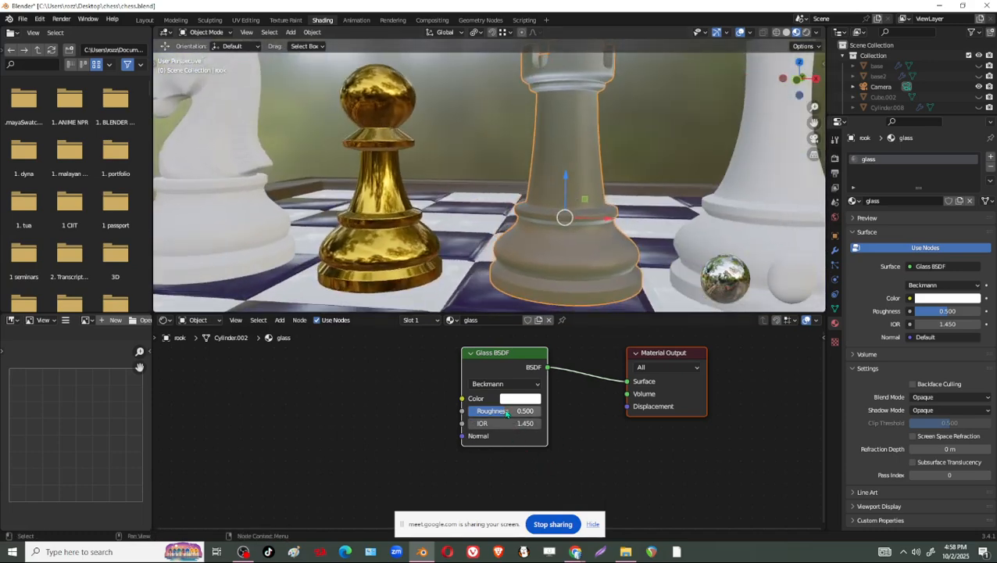
pyautogui.moveTo(506, 412); pyautogui.dragTo(492, 413)
pyautogui.moveTo(542, 242); pyautogui.dragTo(511, 243, button='middle')
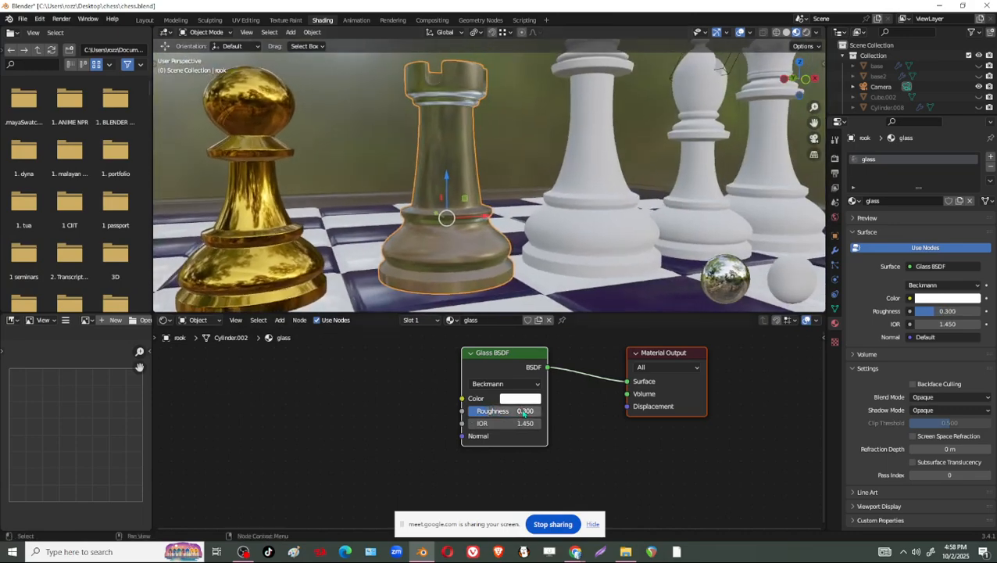
# Tint the rook's glass color pale blue and set its roughness to 0.229
pyautogui.click(939, 298)
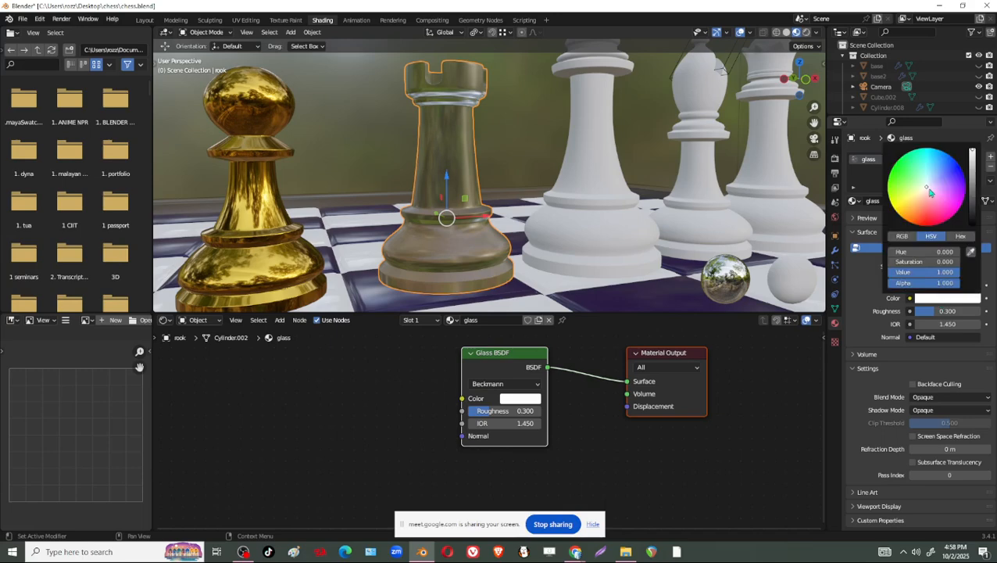
pyautogui.moveTo(930, 192); pyautogui.dragTo(929, 181)
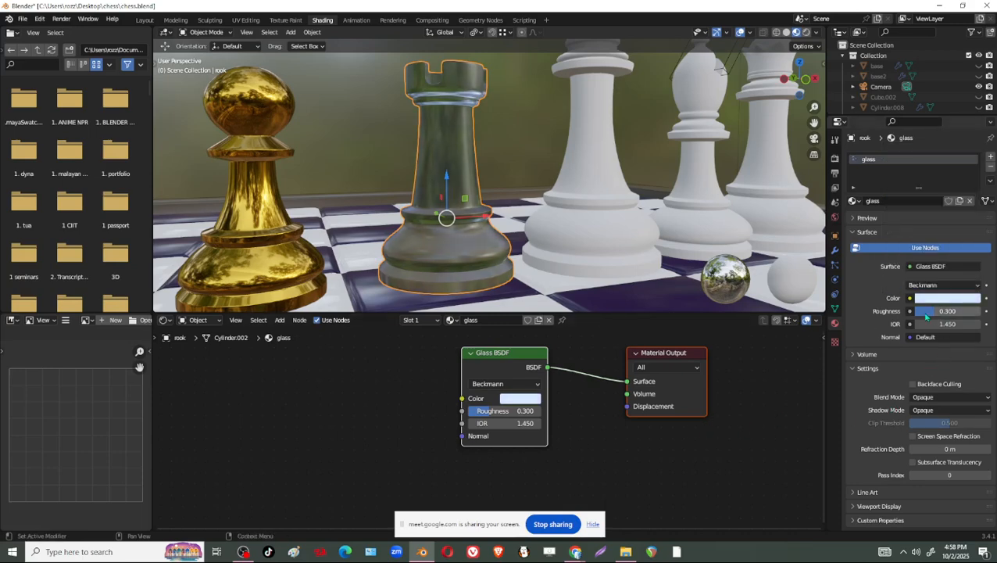
pyautogui.moveTo(927, 311)
pyautogui.mouseDown()
pyautogui.moveTo(915, 312)
pyautogui.moveTo(924, 312)
pyautogui.mouseUp()
pyautogui.scroll(-2, 596, 216)
pyautogui.moveTo(596, 215)
pyautogui.mouseDown(button='middle')
pyautogui.moveTo(496, 235)
pyautogui.moveTo(468, 222)
pyautogui.moveTo(607, 214)
pyautogui.mouseUp(button='middle')
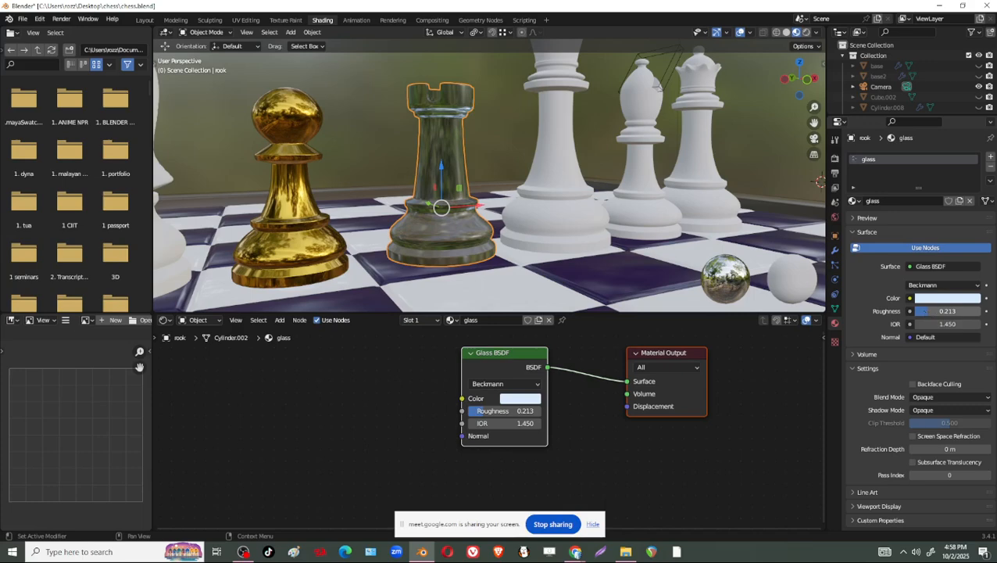
pyautogui.moveTo(925, 312); pyautogui.dragTo(942, 312)
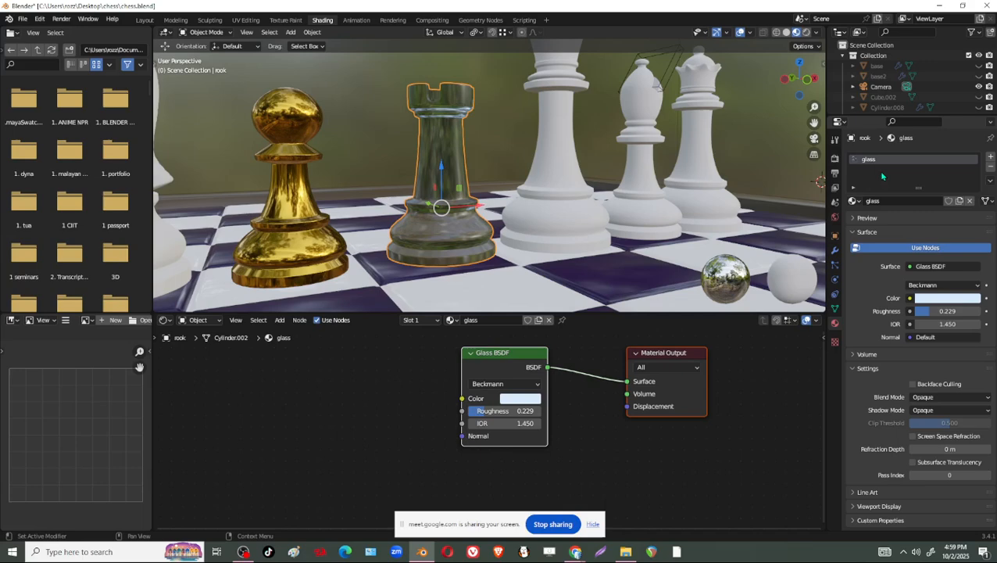
# Replace the rook's glass material with a new one named glass_prin_bdsf
pyautogui.click(991, 167)
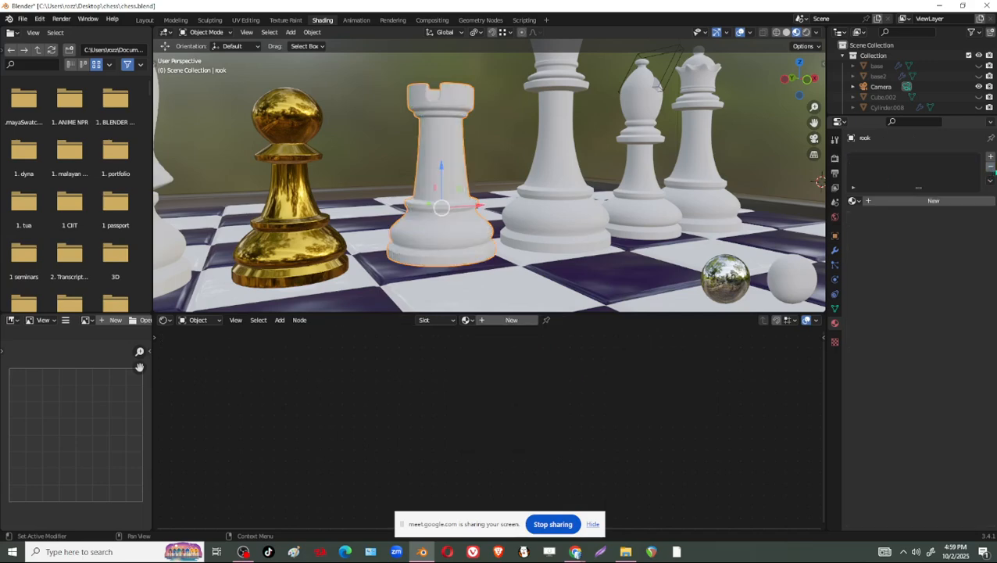
pyautogui.click(903, 205)
pyautogui.doubleClick(906, 201)
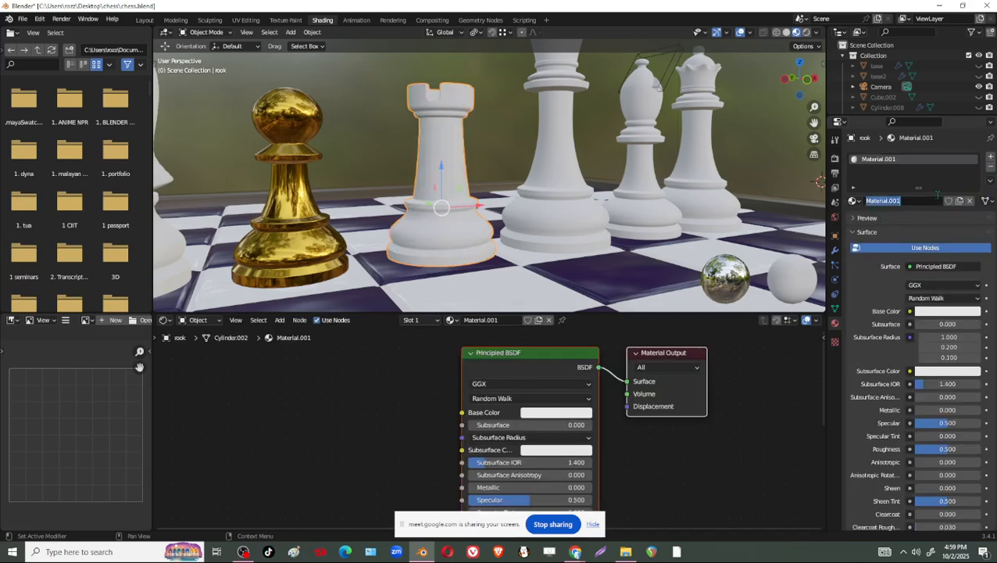
pyautogui.write('glass')
pyautogui.write('_prin_c')
pyautogui.write('dsf')
pyautogui.press('Return')
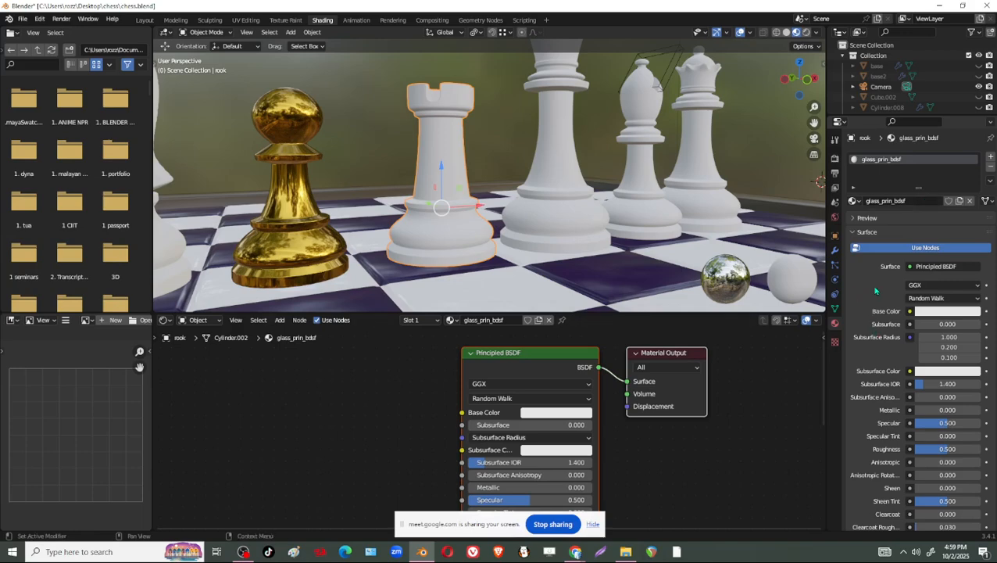
# Set the rook's glass_prin_bdsf material to a transmission of 1.000 and a roughness of 0.311
pyautogui.scroll(-3, 901, 308)
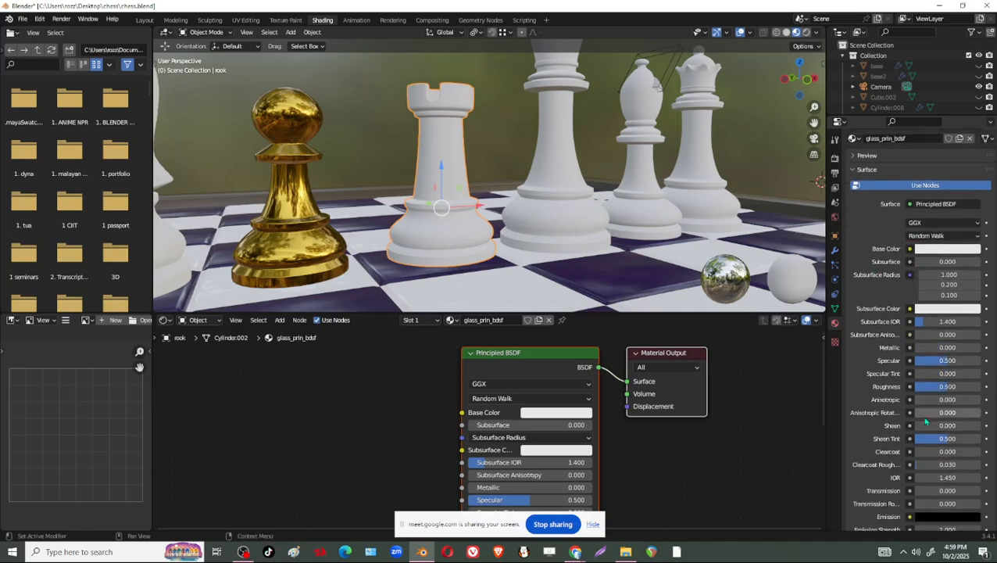
pyautogui.scroll(-2, 910, 454)
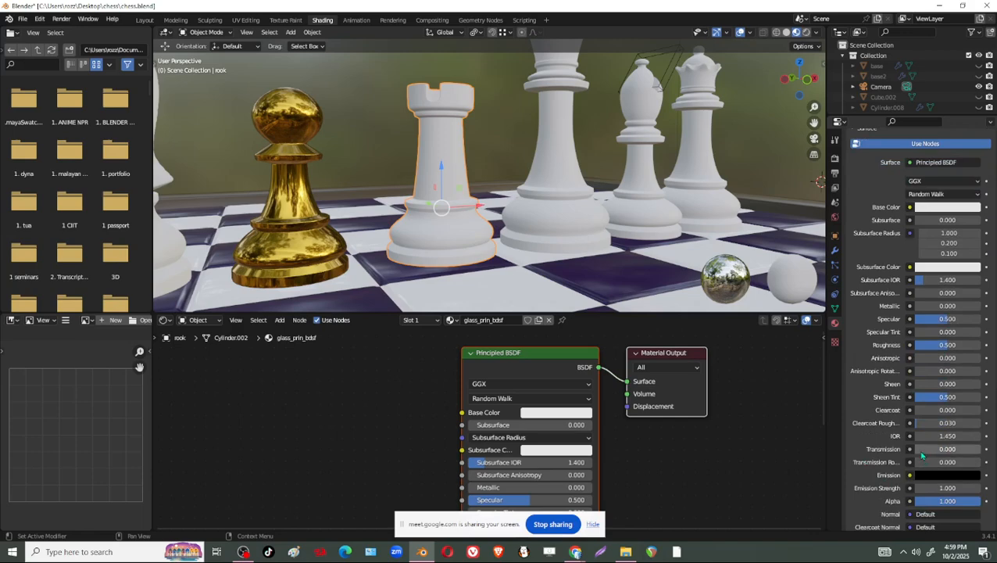
pyautogui.moveTo(923, 450); pyautogui.dragTo(943, 459)
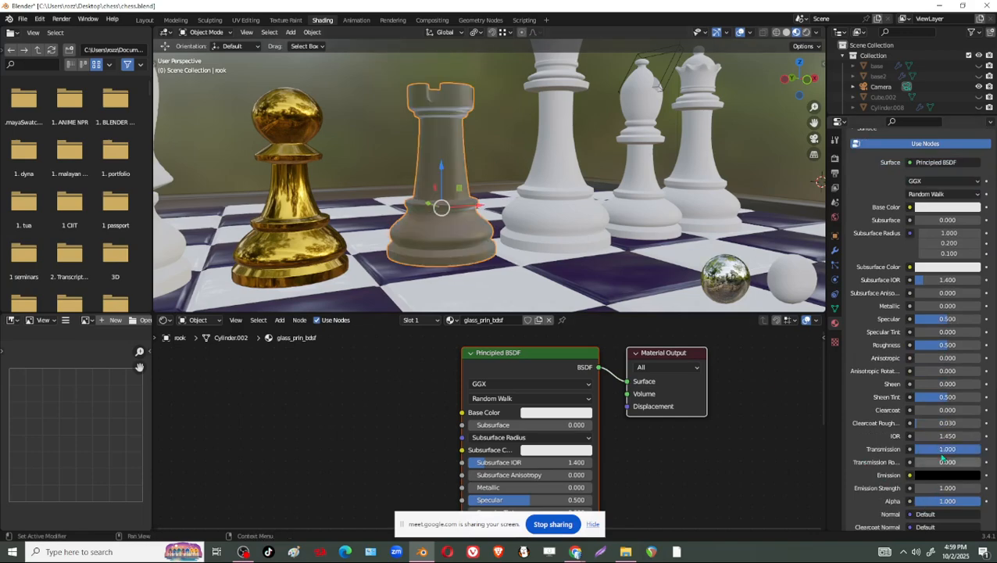
pyautogui.scroll(-2, 943, 460)
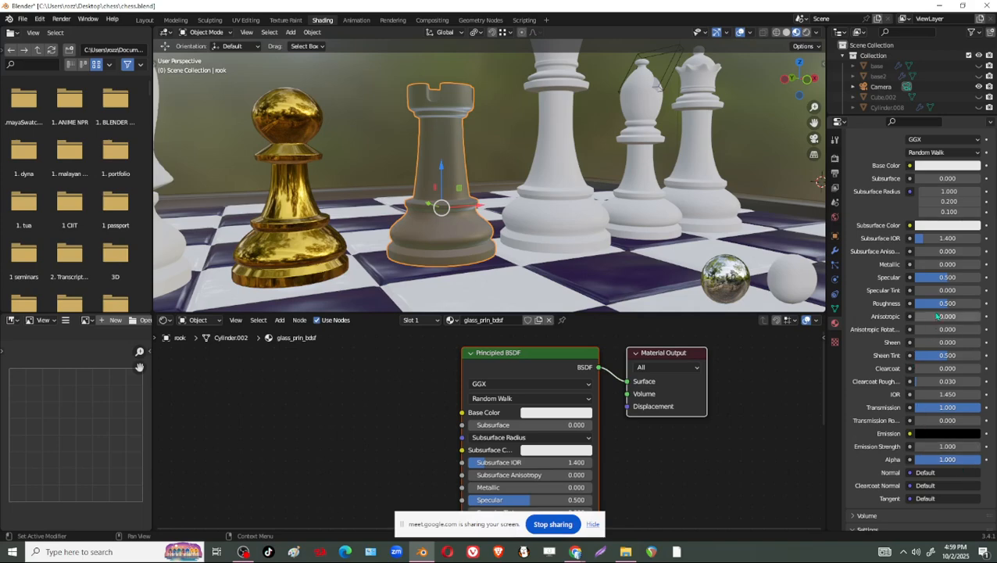
pyautogui.moveTo(941, 302); pyautogui.dragTo(931, 303)
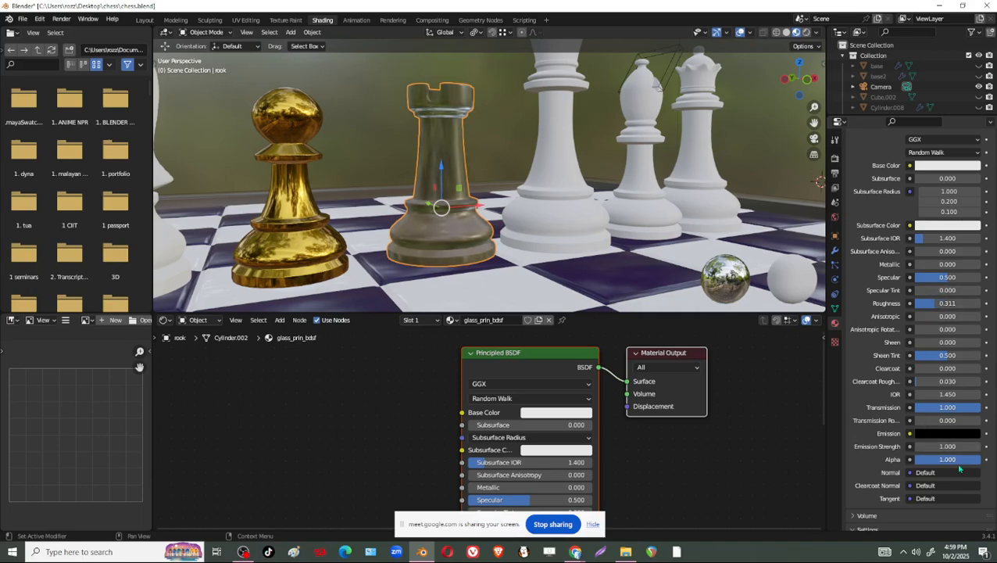
# Enable Screen Space Refraction for the rook's material and set its refraction depth to 0.01 m
pyautogui.scroll(-5, 888, 468)
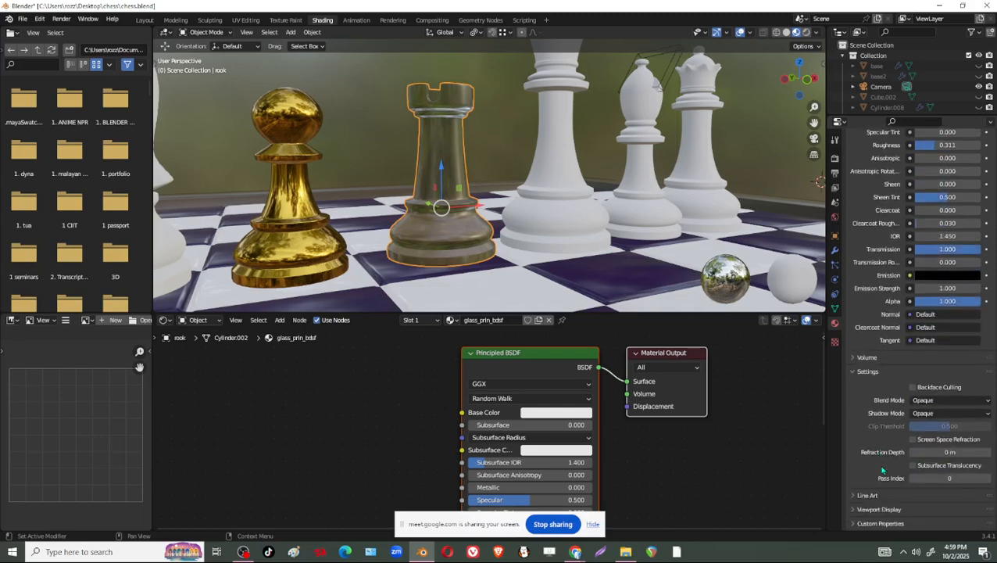
pyautogui.click(914, 440)
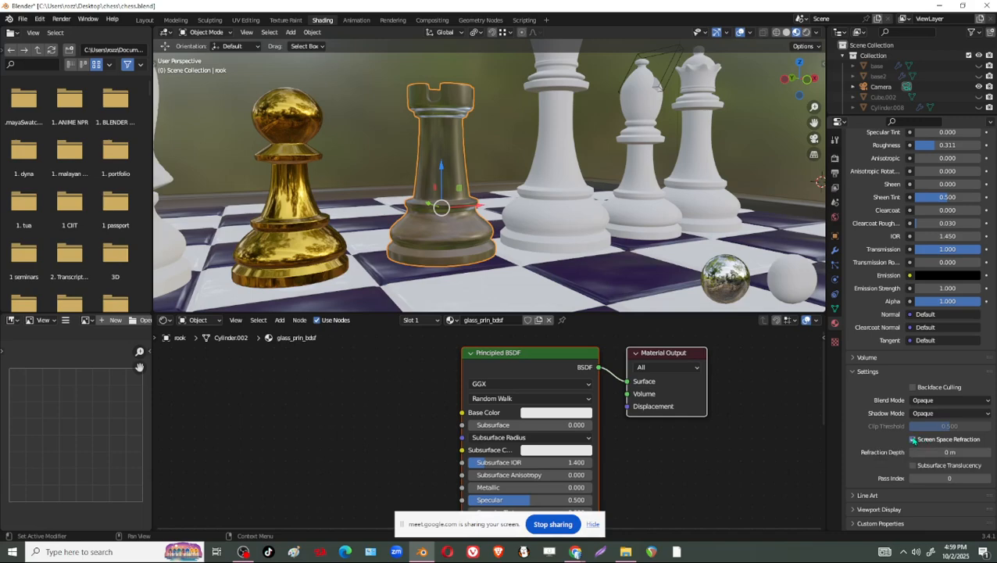
pyautogui.click(976, 452)
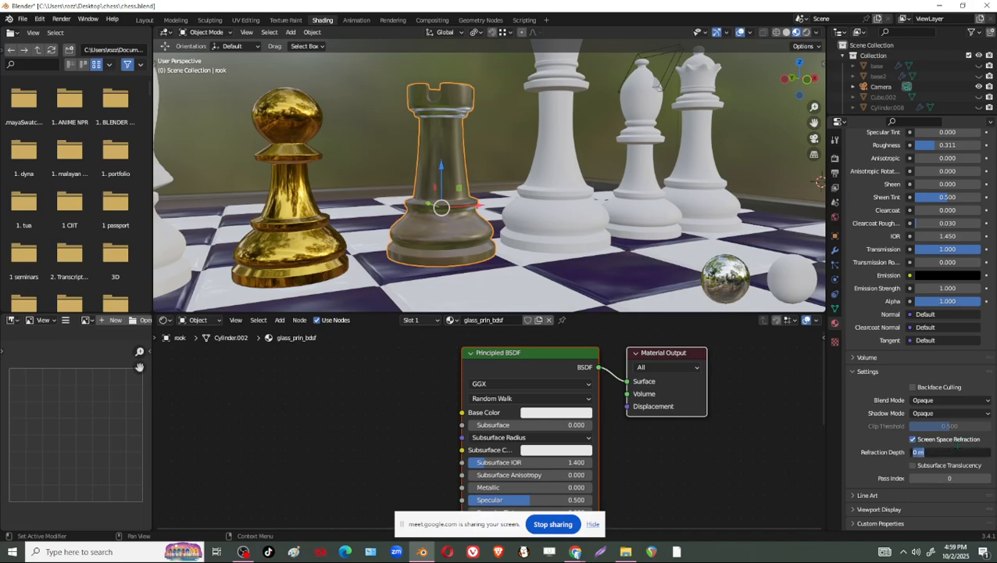
pyautogui.write('0.01')
pyautogui.press('Return')
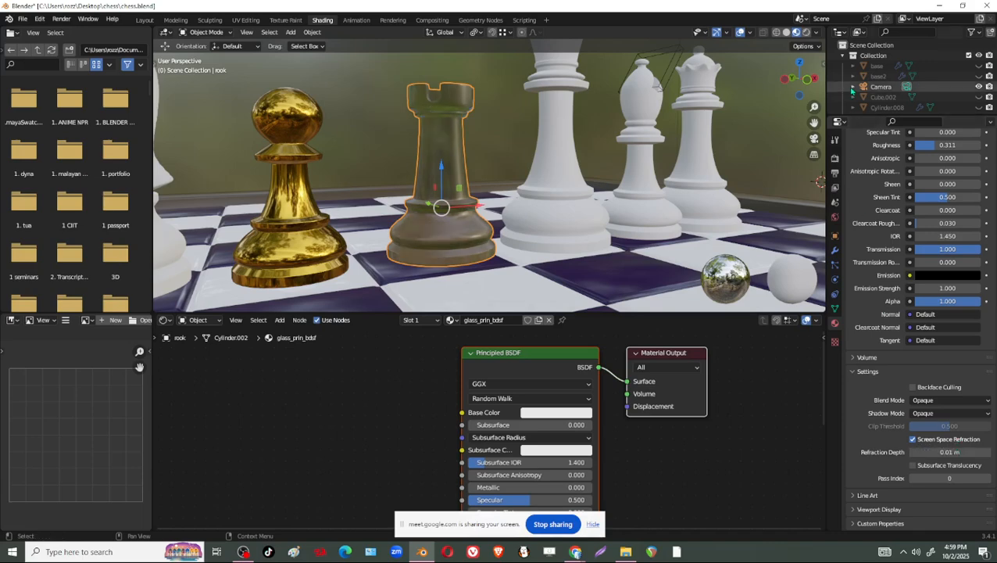
# Enable Screen Space Reflections in the render settings with a trace precision of 0.379 and a thickness of 0.05 m
pyautogui.click(835, 158)
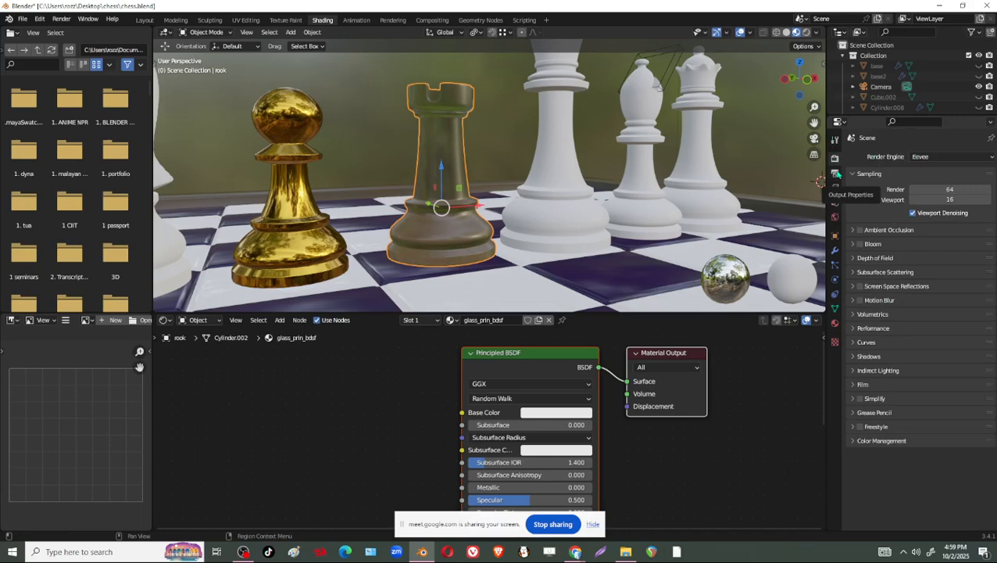
pyautogui.click(857, 272)
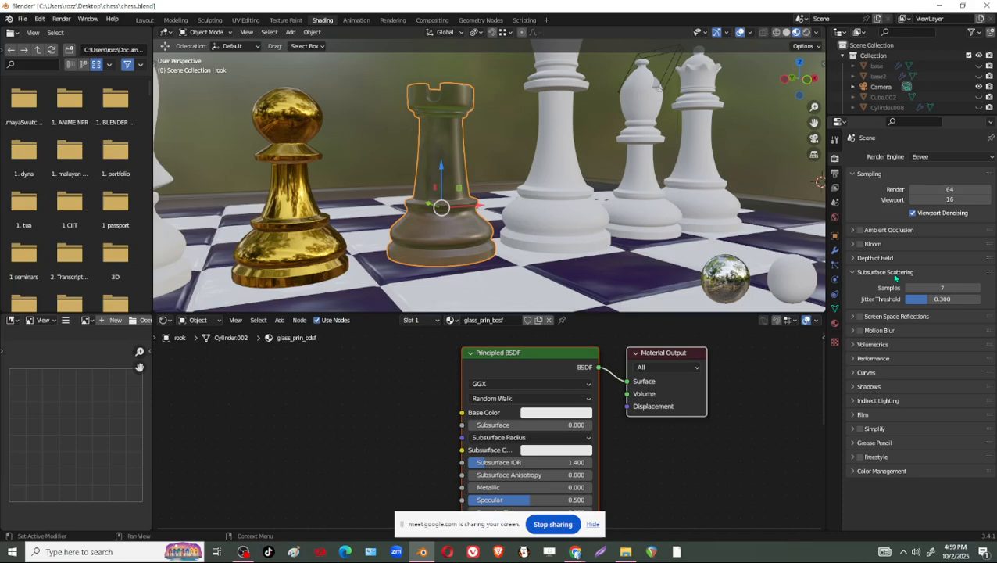
pyautogui.click(864, 274)
pyautogui.click(855, 287)
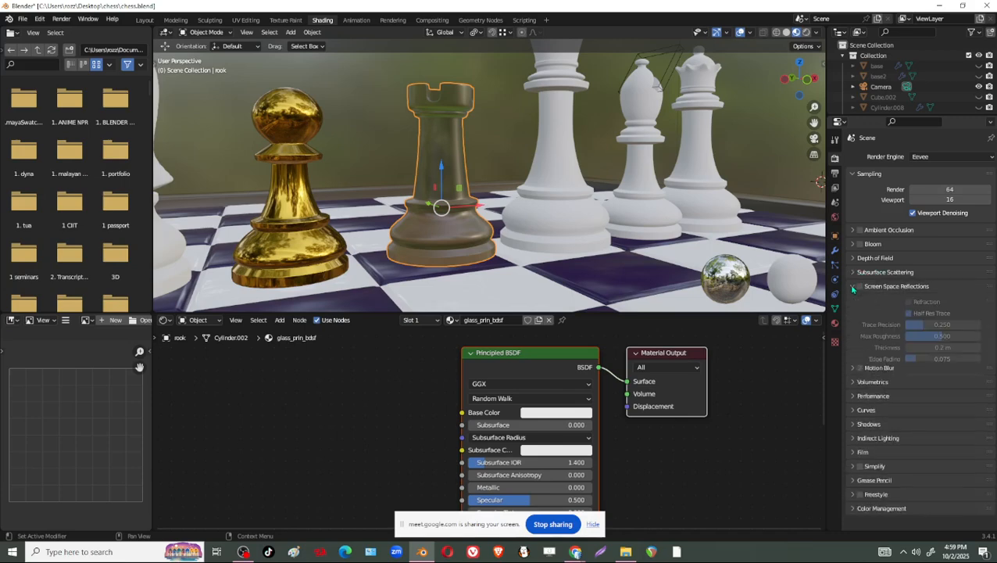
pyautogui.click(860, 286)
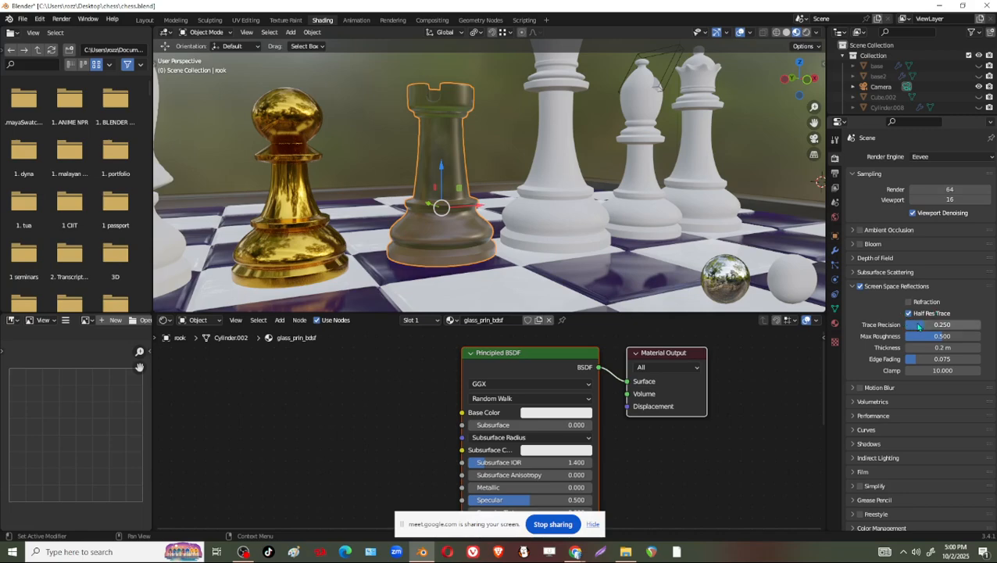
pyautogui.moveTo(921, 326); pyautogui.dragTo(932, 325)
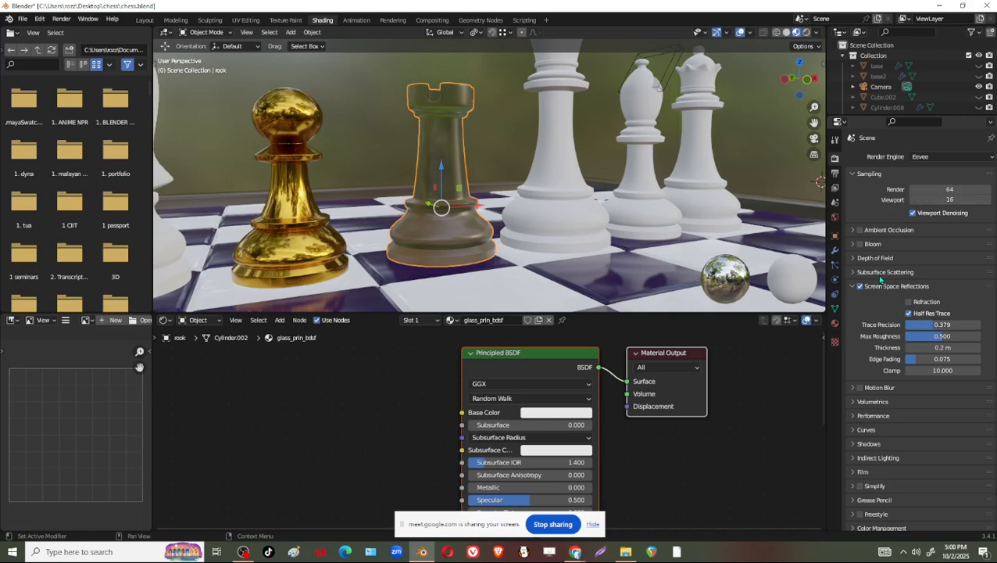
pyautogui.scroll(-1, 909, 364)
pyautogui.scroll(1, 892, 229)
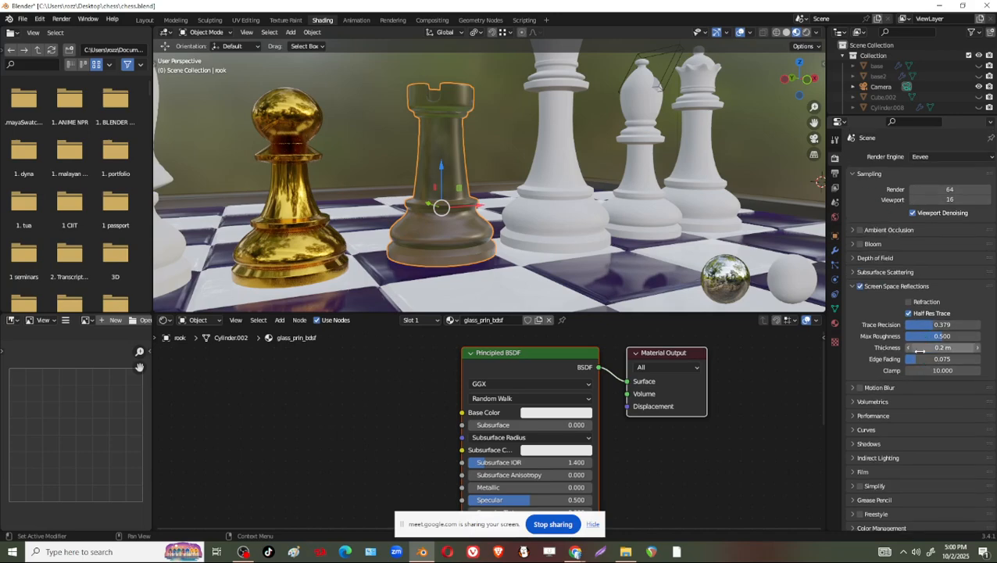
pyautogui.moveTo(942, 348)
pyautogui.mouseDown()
pyautogui.moveTo(930, 347)
pyautogui.moveTo(935, 357)
pyautogui.mouseUp()
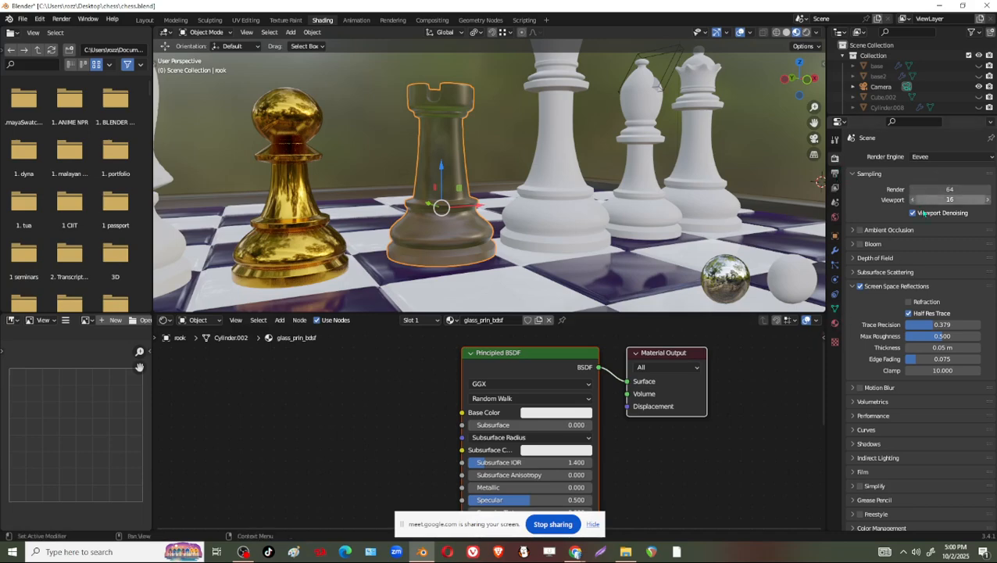
# Enable Ambient Occlusion for the render and set its distance to 0.21 m
pyautogui.click(860, 230)
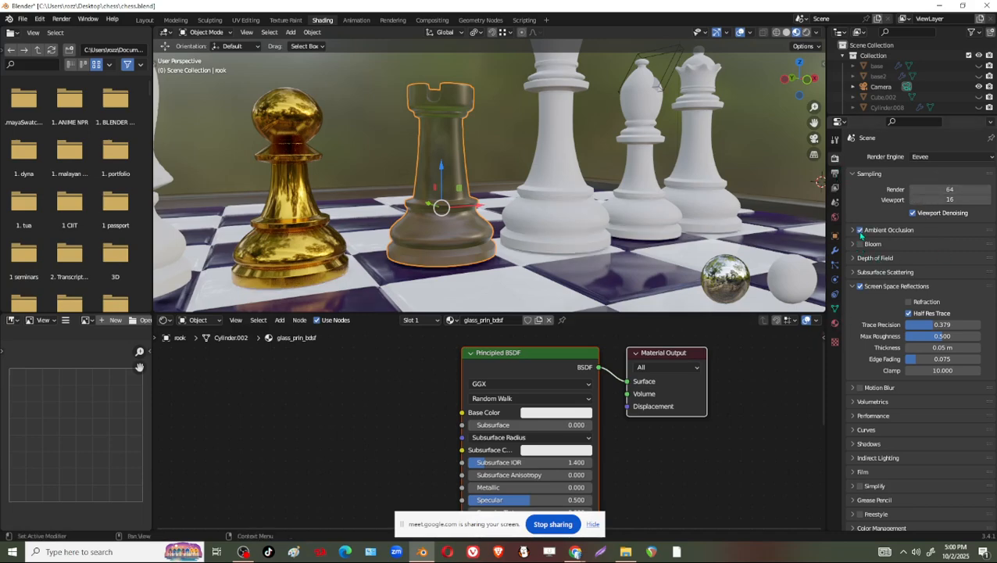
pyautogui.click(853, 229)
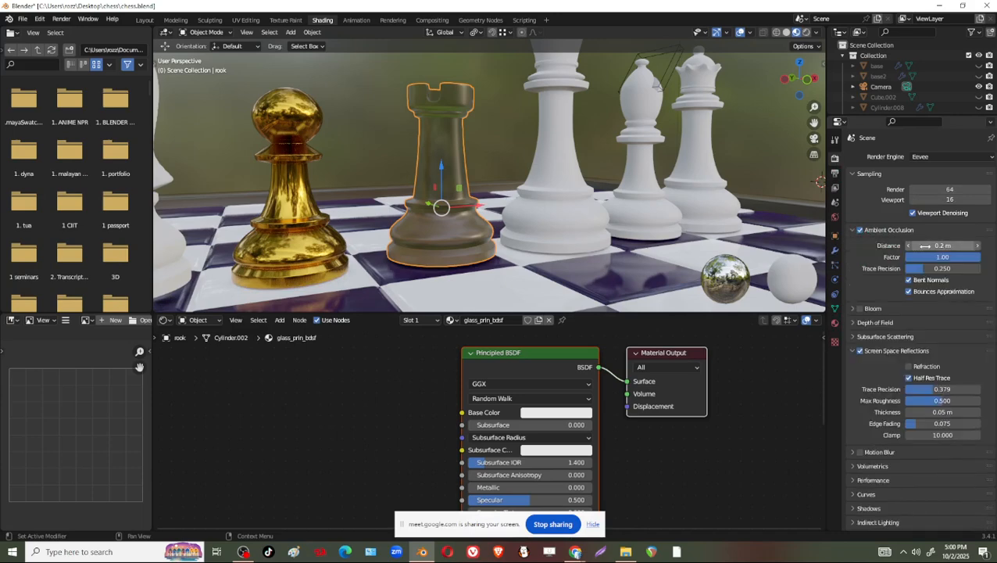
pyautogui.moveTo(924, 245)
pyautogui.mouseDown()
pyautogui.moveTo(911, 245)
pyautogui.moveTo(947, 245)
pyautogui.moveTo(927, 260)
pyautogui.moveTo(940, 259)
pyautogui.mouseUp()
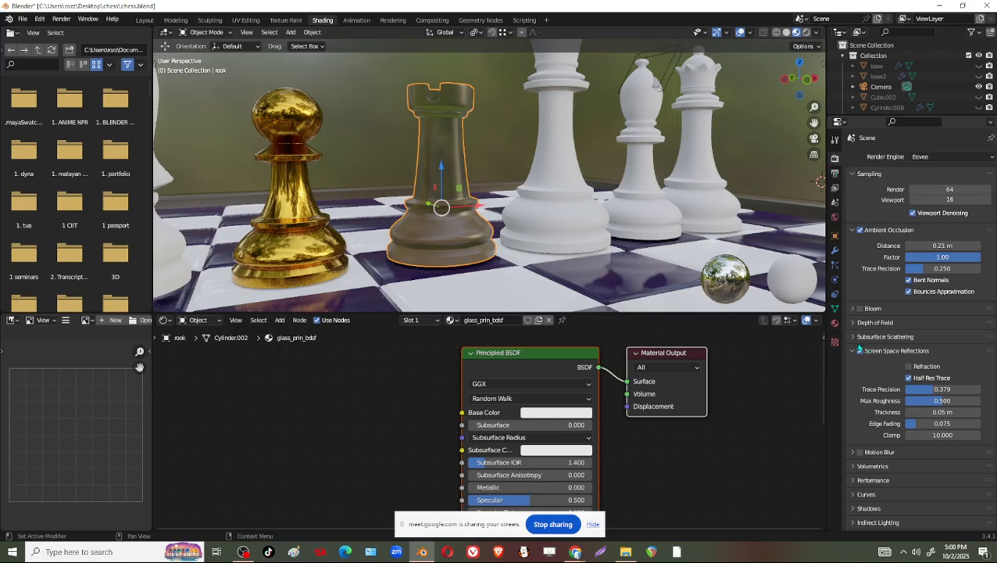
# Toggle Refraction under Screen Space Reflections on and off to compare its effect on the rook
pyautogui.click(909, 368)
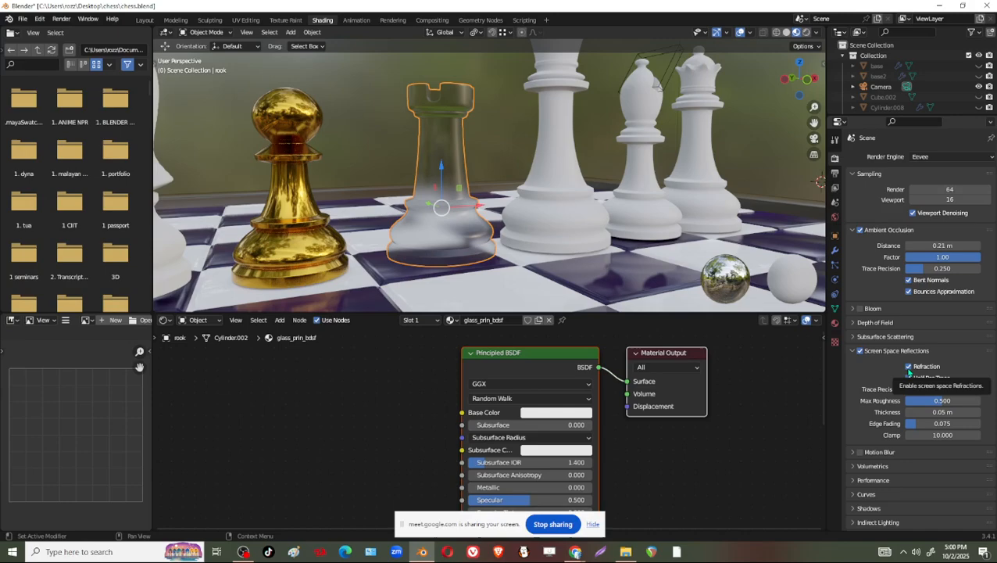
pyautogui.click(909, 366)
pyautogui.scroll(3, 591, 223)
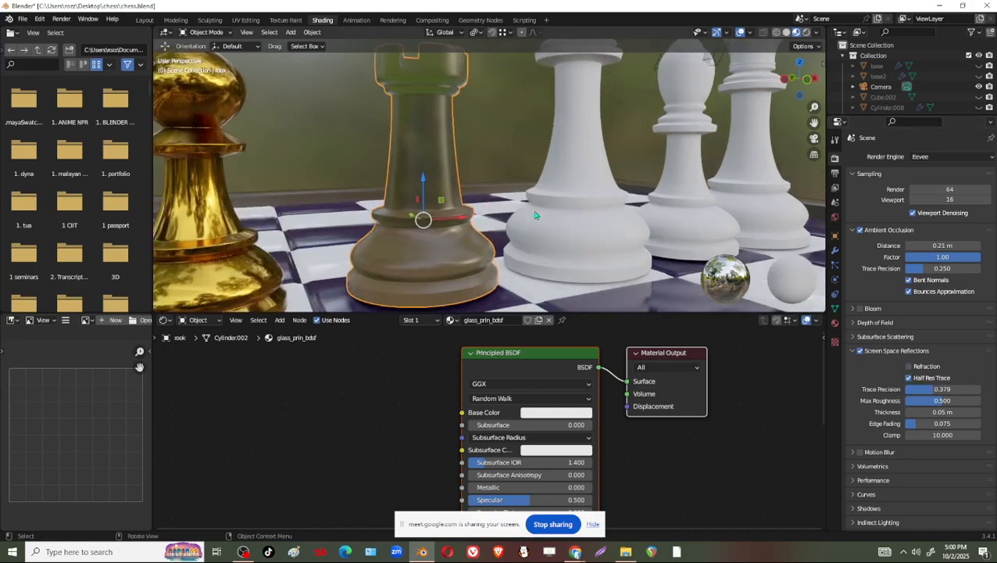
pyautogui.click(909, 367)
pyautogui.moveTo(500, 190); pyautogui.dragTo(480, 181, button='middle')
pyautogui.click(909, 367)
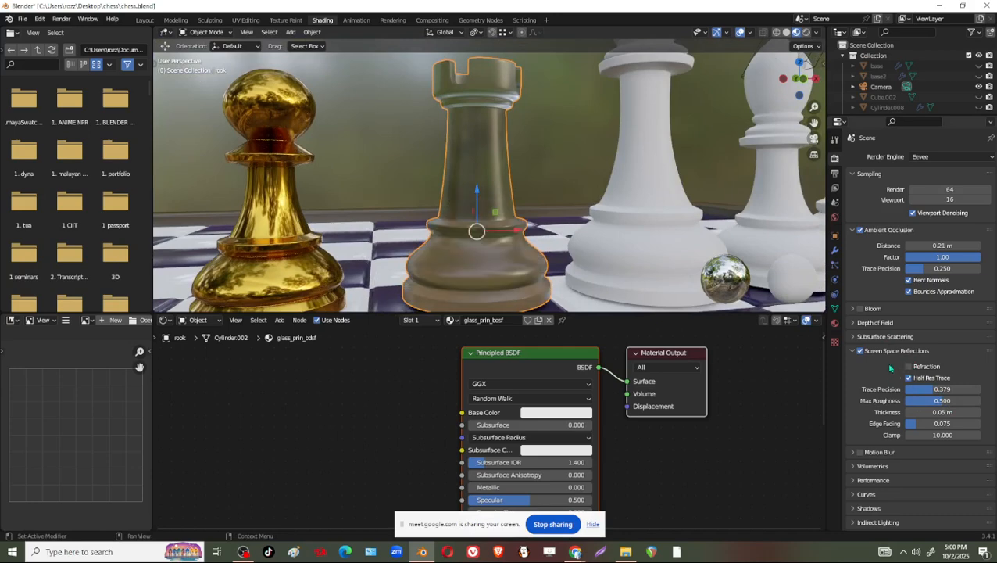
# Set the blend mode of the rook's glass_prin_bdsf material to Alpha Hashed
pyautogui.click(834, 323)
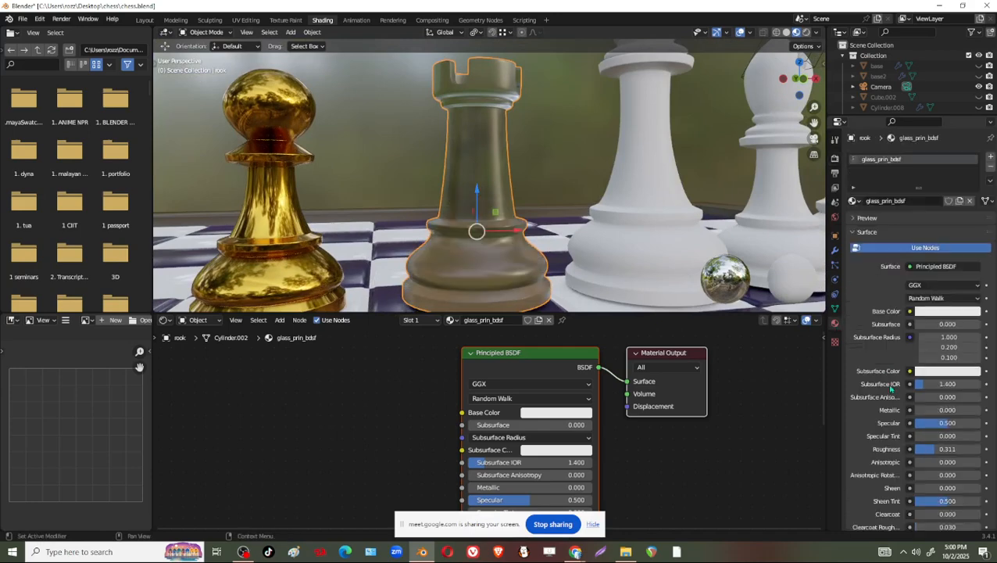
pyautogui.scroll(-3, 868, 459)
pyautogui.scroll(-6, 877, 479)
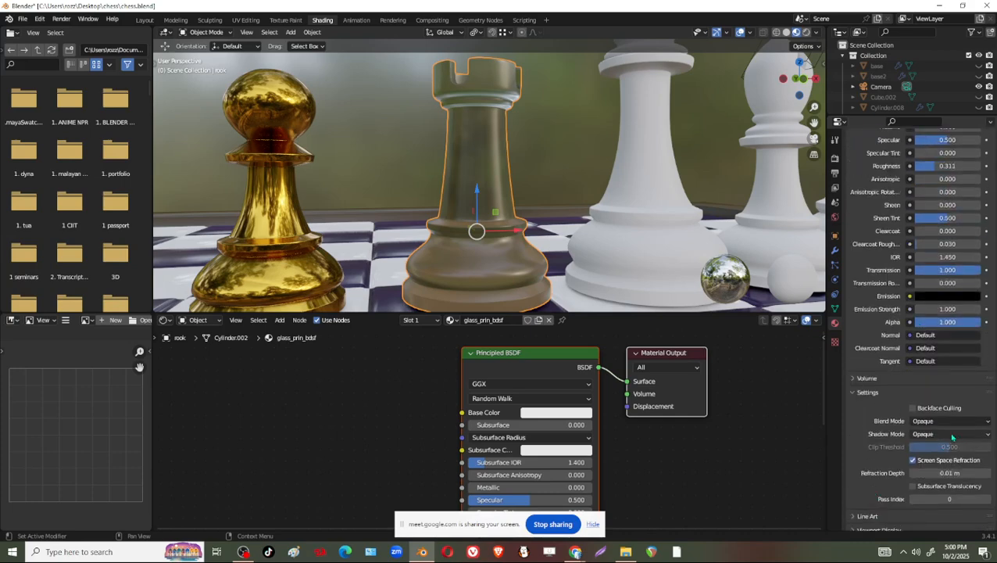
pyautogui.click(941, 426)
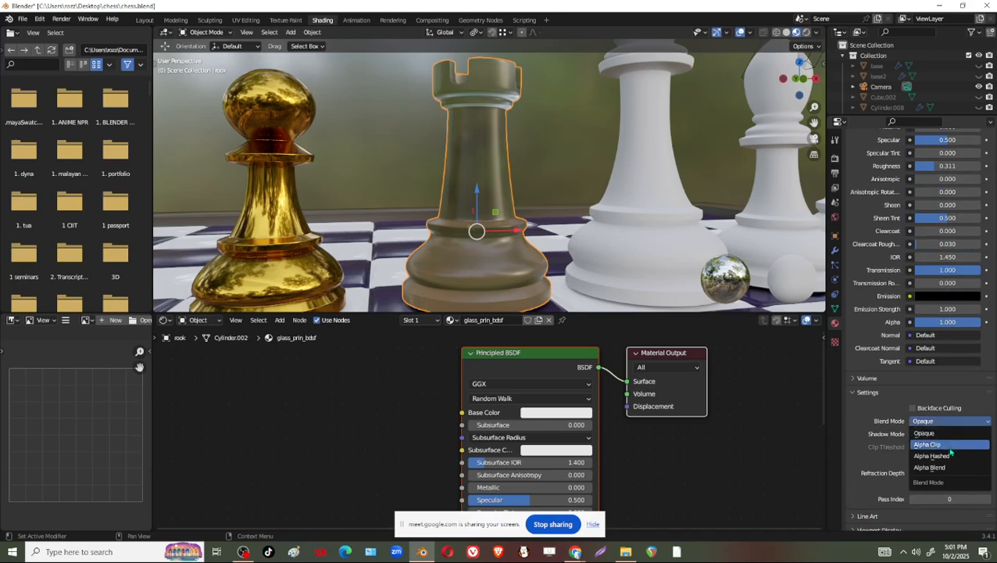
pyautogui.click(951, 457)
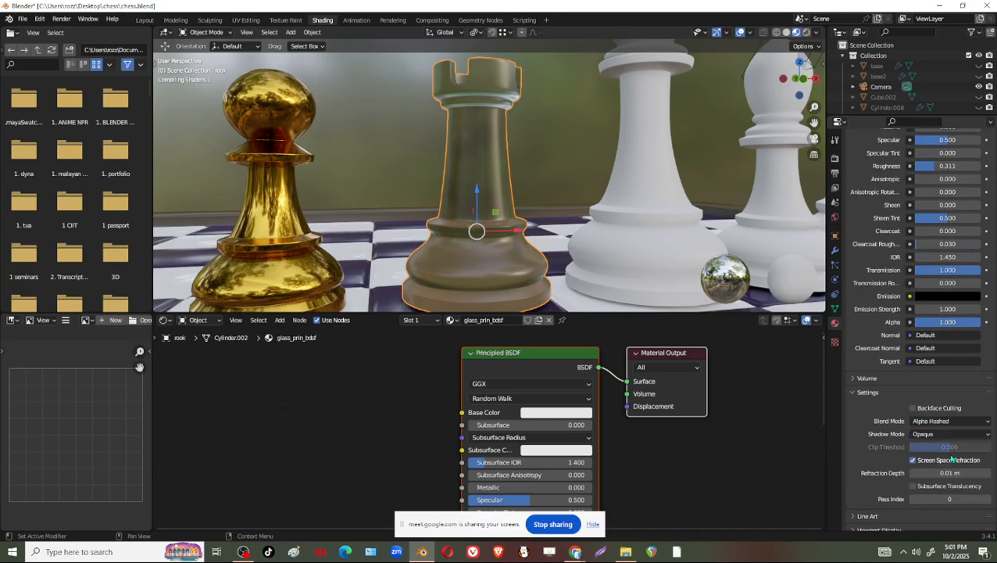
# Try the Alpha Blend and Alpha Clip blend modes on the rook's material, and return it to Alpha Hashed
pyautogui.click(936, 435)
pyautogui.click(912, 460)
pyautogui.click(959, 423)
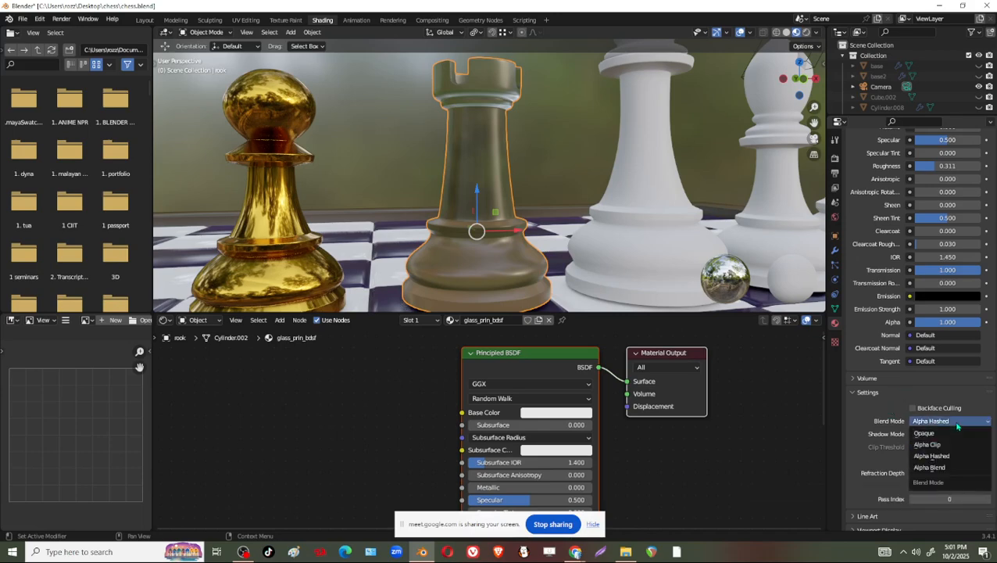
pyautogui.click(947, 467)
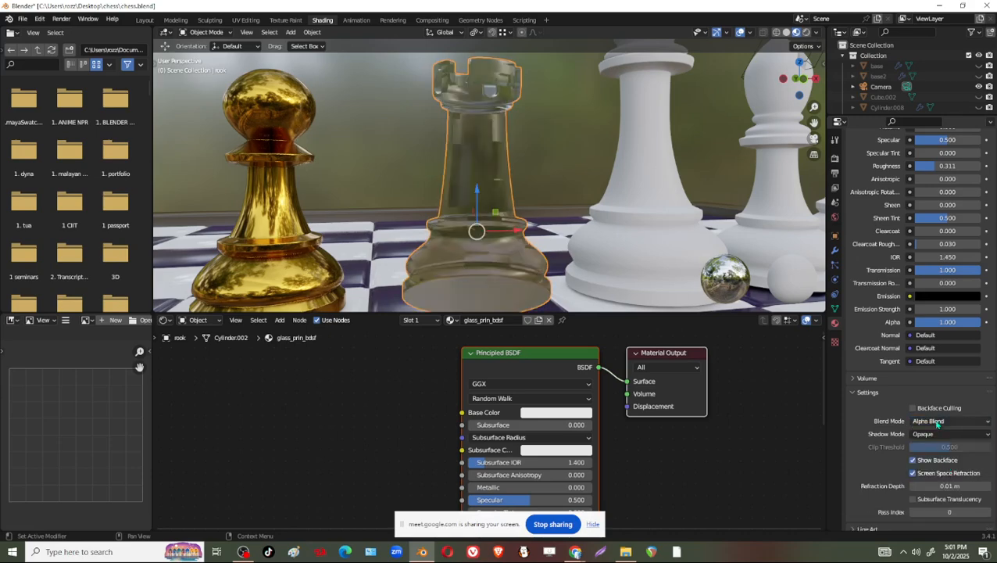
pyautogui.click(938, 422)
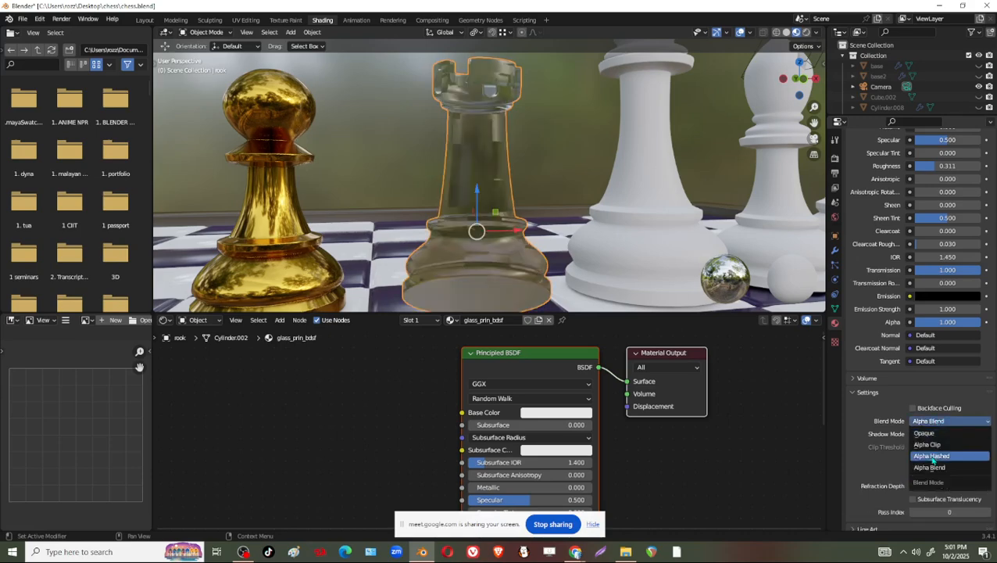
pyautogui.click(935, 445)
pyautogui.click(938, 421)
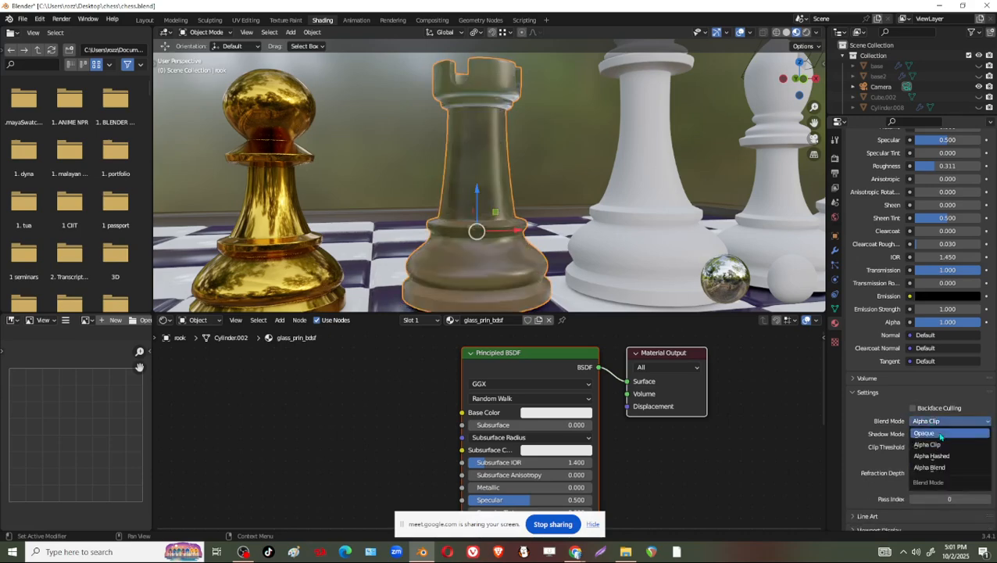
pyautogui.click(937, 457)
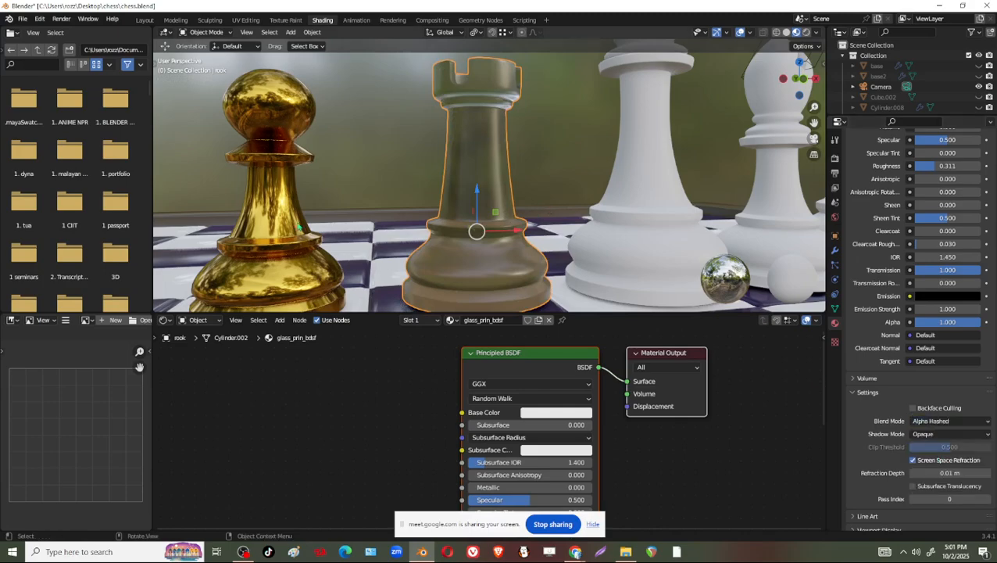
# Duplicate the gold pawn and position the copy on the board behind the rook
pyautogui.moveTo(449, 205); pyautogui.dragTo(483, 223, button='middle')
pyautogui.click(260, 194)
pyautogui.hotkey('shift', 'd')
pyautogui.click(482, 222)
pyautogui.moveTo(382, 181); pyautogui.dragTo(522, 77)
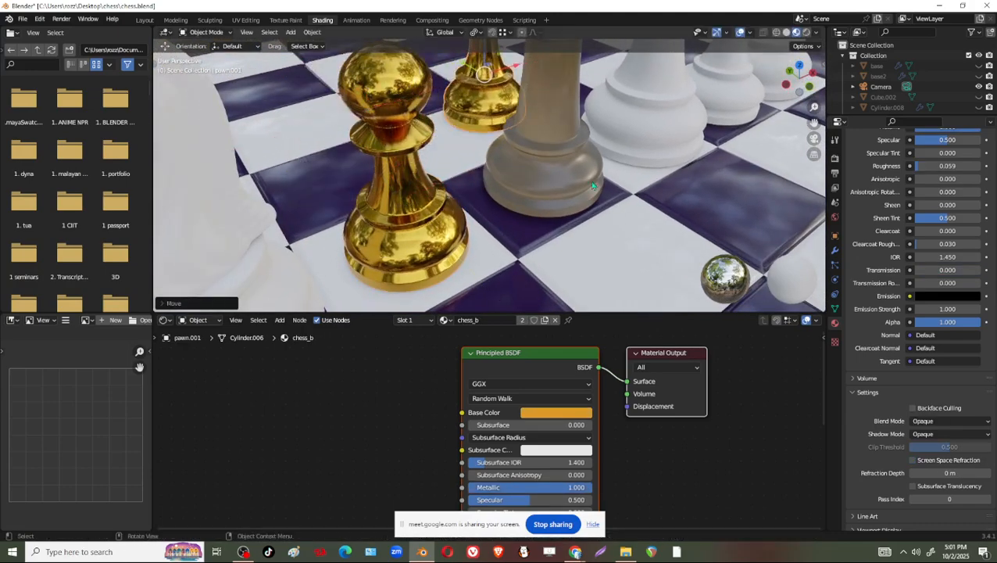
pyautogui.moveTo(574, 181); pyautogui.dragTo(579, 219, button='middle')
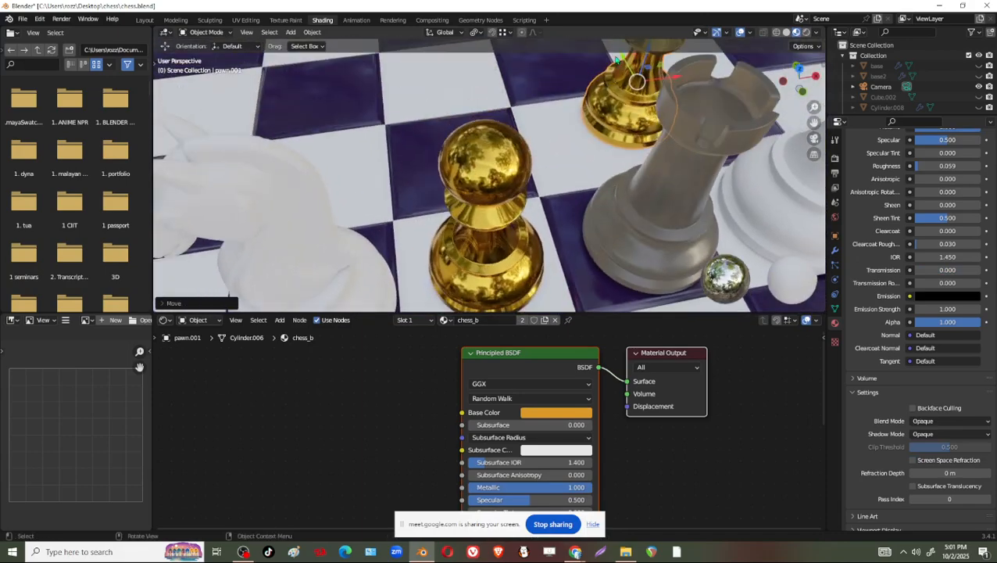
pyautogui.moveTo(617, 60); pyautogui.dragTo(633, 87)
pyautogui.moveTo(690, 109); pyautogui.dragTo(642, 115)
# Select the rook and enable Screen Space Refraction on its glass_prin_bdsf material, keeping the Alpha Hashed blend mode
pyautogui.moveTo(655, 205); pyautogui.dragTo(570, 141, button='middle')
pyautogui.click(614, 148)
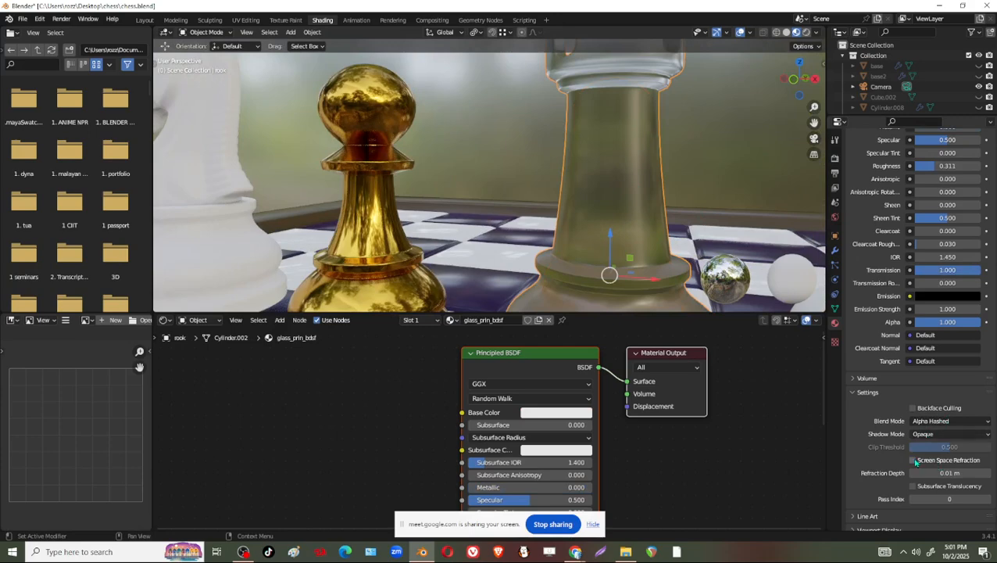
pyautogui.click(939, 434)
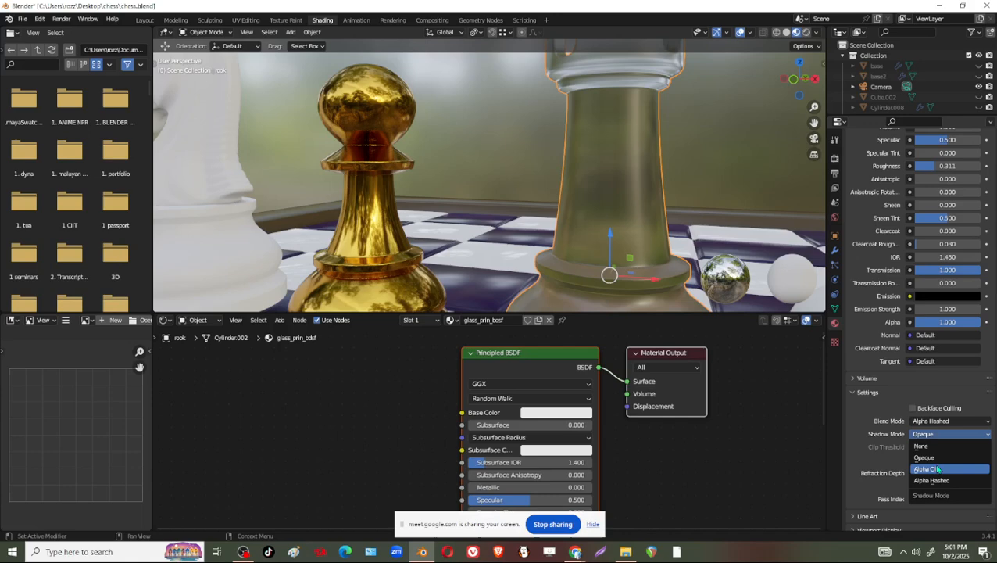
pyautogui.click(940, 461)
pyautogui.click(940, 422)
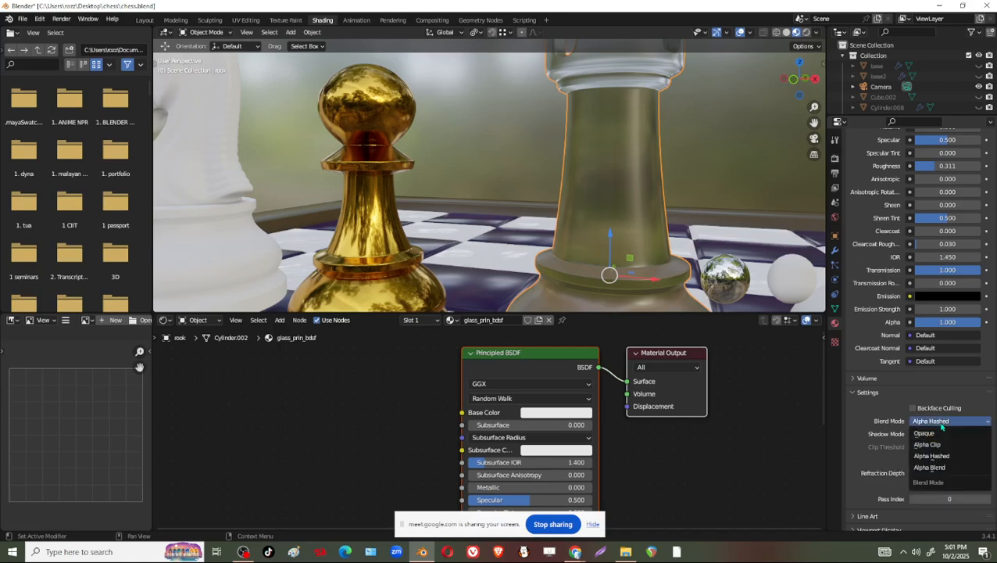
pyautogui.click(953, 457)
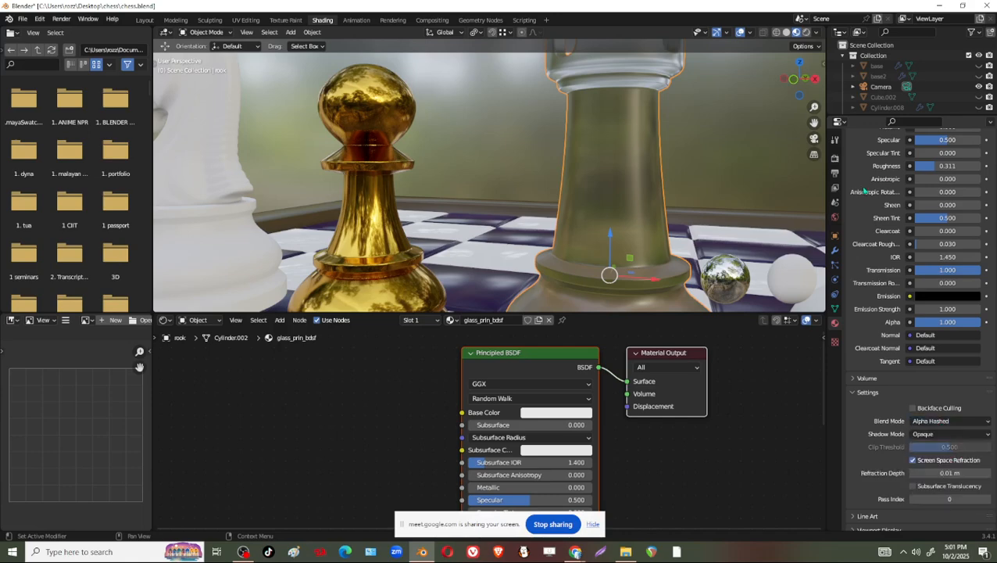
# Enable Refraction under the scene's Screen Space Reflections and inspect the glass rook
pyautogui.click(834, 161)
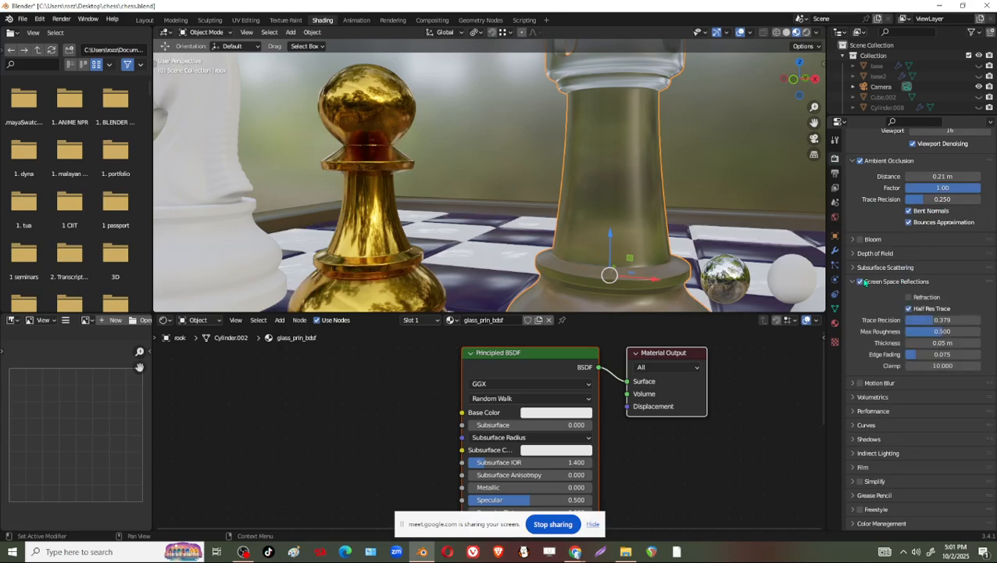
pyautogui.click(909, 298)
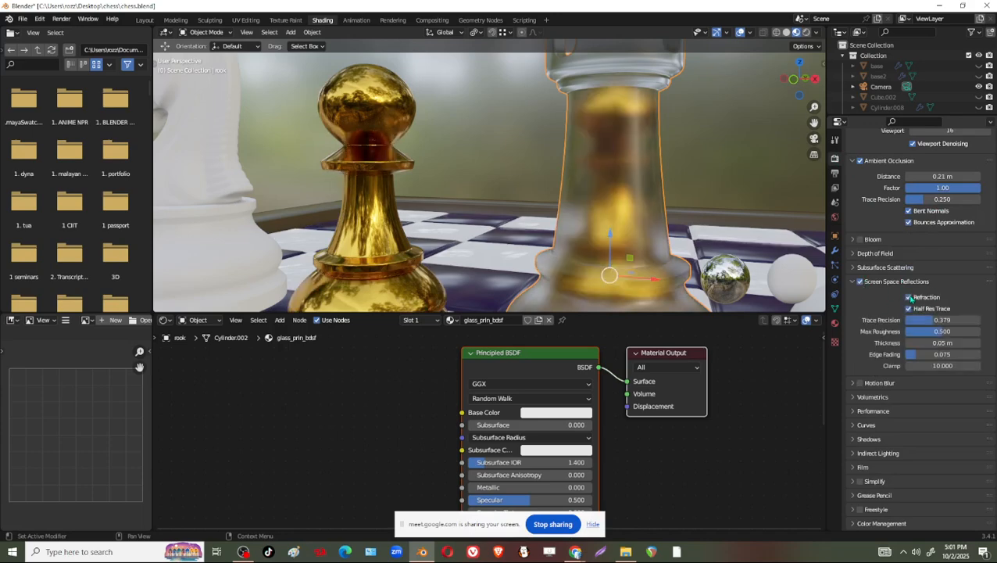
pyautogui.scroll(-4, 625, 170)
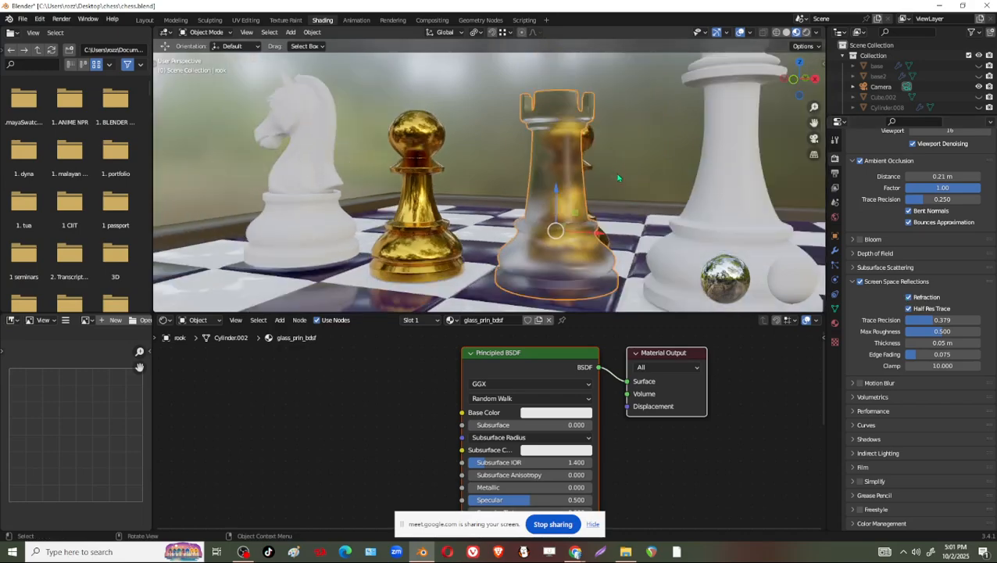
# Select the copied gold pawn and reposition it on the board behind the rook
pyautogui.moveTo(617, 177); pyautogui.dragTo(492, 189, button='middle')
pyautogui.click(482, 190)
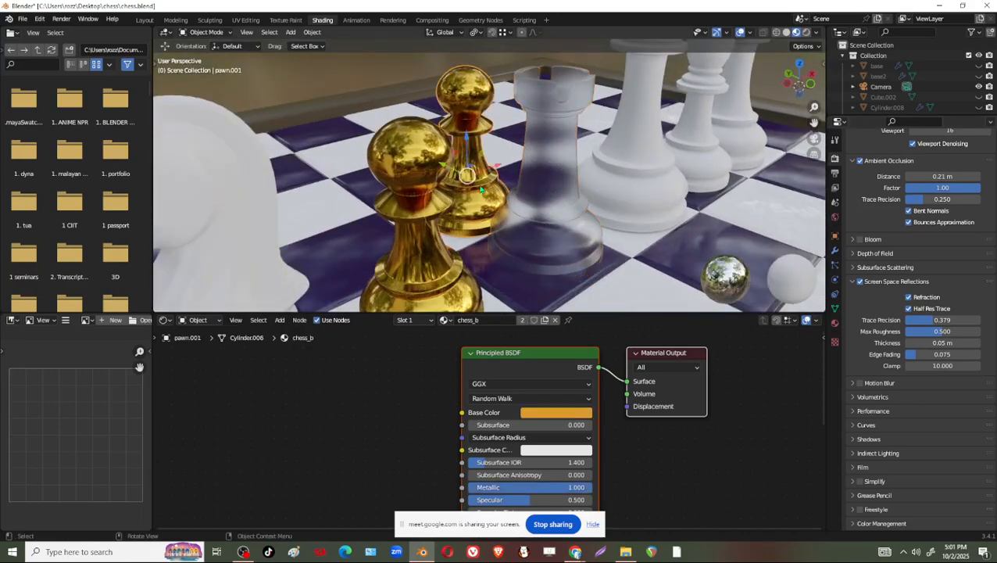
pyautogui.moveTo(452, 168); pyautogui.dragTo(489, 185)
pyautogui.moveTo(590, 211); pyautogui.dragTo(561, 222, button='middle')
pyautogui.moveTo(500, 196); pyautogui.dragTo(473, 171)
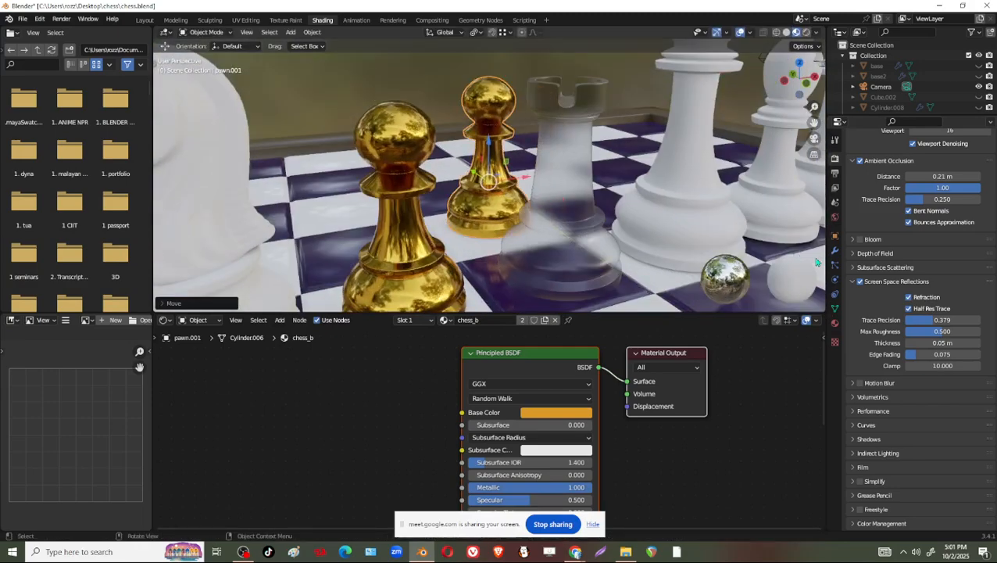
# Turn off Refraction under Screen Space Reflections and compare how the rook looks in front of the pawn
pyautogui.click(909, 298)
pyautogui.moveTo(664, 226); pyautogui.dragTo(642, 197, button='middle')
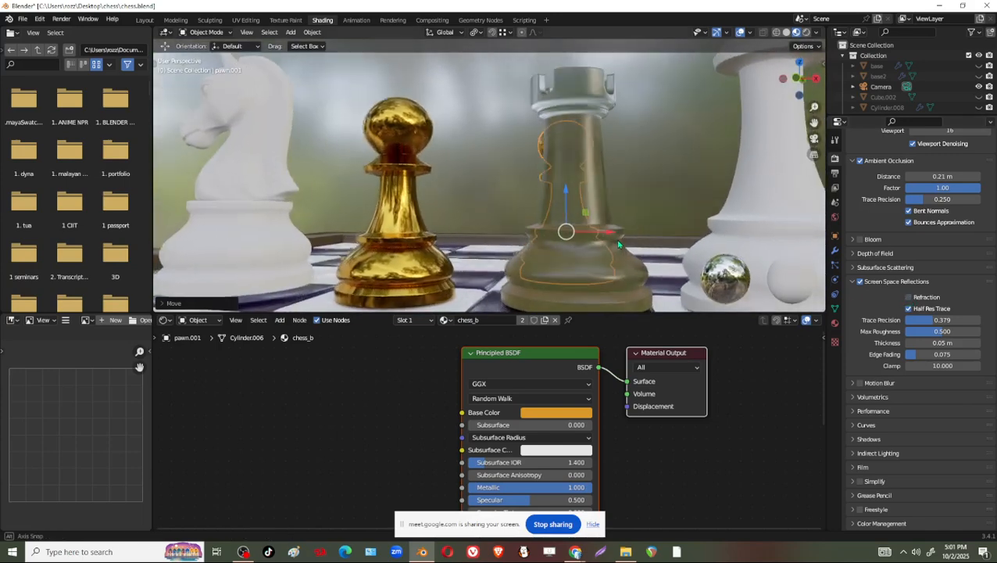
# Try a Transmission of 1.000 on the gold pawn's chess_b material, then undo it and return to the rook
pyautogui.scroll(-7, 541, 461)
pyautogui.moveTo(625, 471); pyautogui.dragTo(650, 374, button='middle')
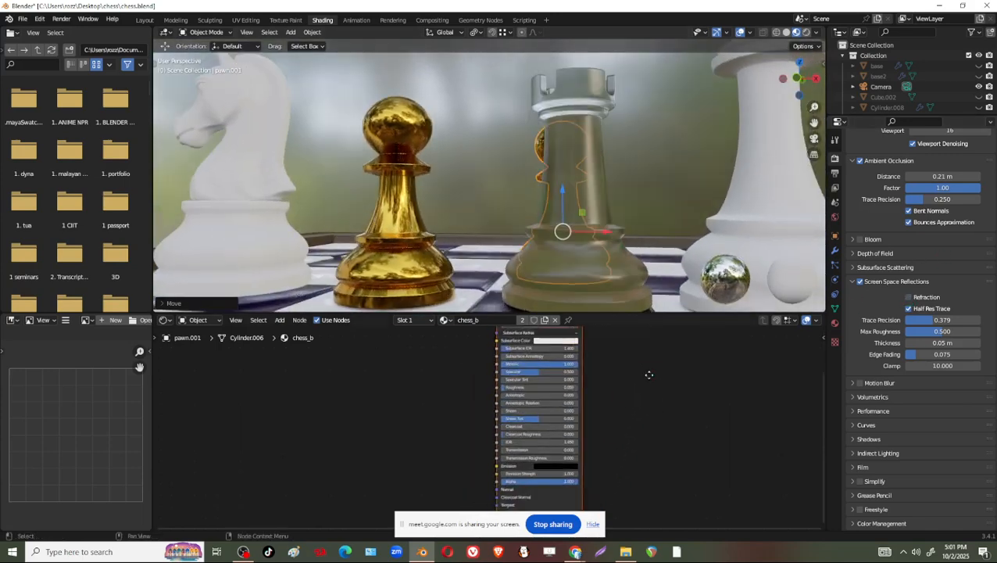
pyautogui.scroll(3, 637, 410)
pyautogui.scroll(2, 628, 429)
pyautogui.moveTo(610, 375); pyautogui.dragTo(693, 374)
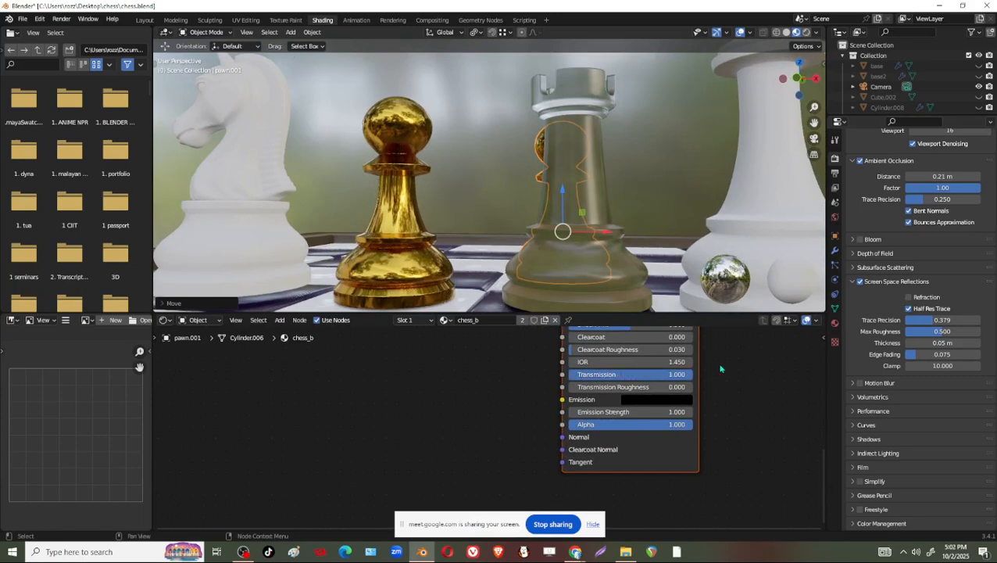
pyautogui.scroll(2, 624, 243)
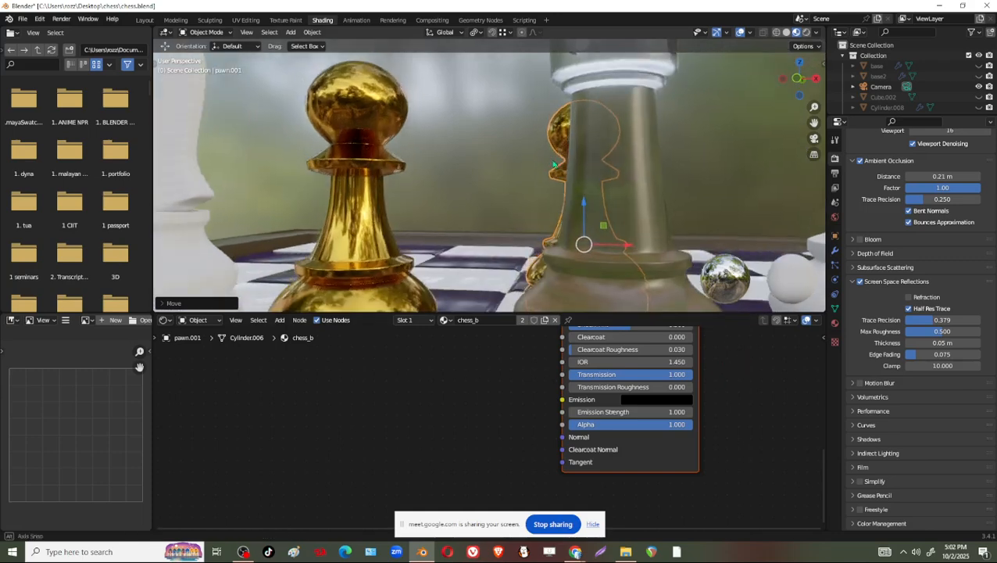
pyautogui.moveTo(624, 243); pyautogui.dragTo(631, 254, button='middle')
pyautogui.moveTo(623, 422); pyautogui.dragTo(678, 398)
pyautogui.click(650, 184)
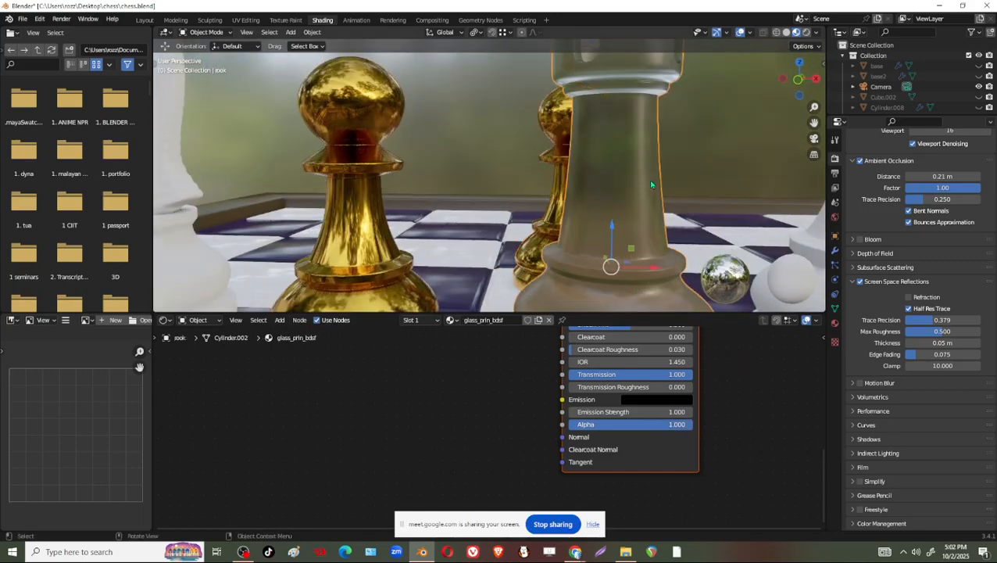
pyautogui.click(565, 179)
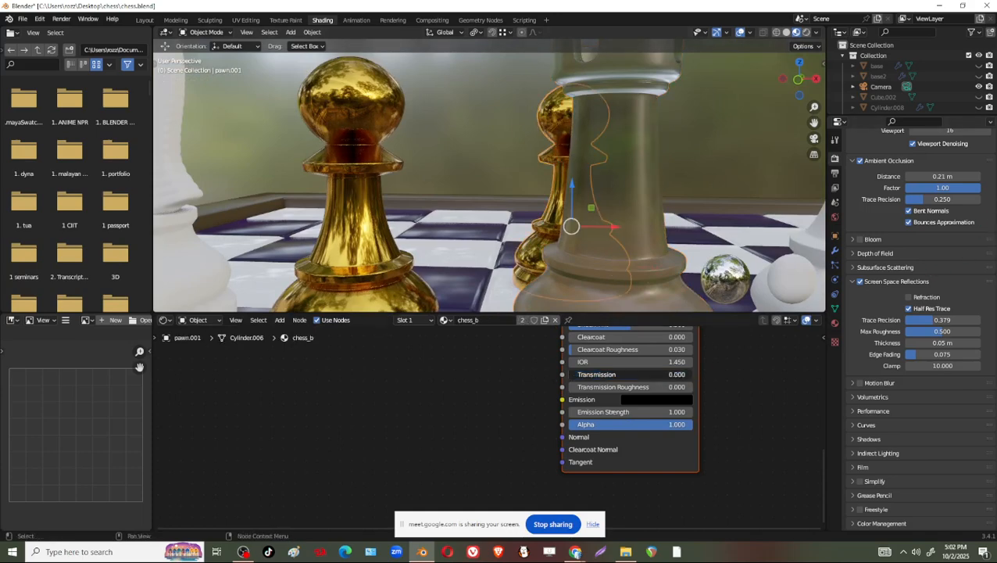
pyautogui.hotkey('ctrl', 'z')
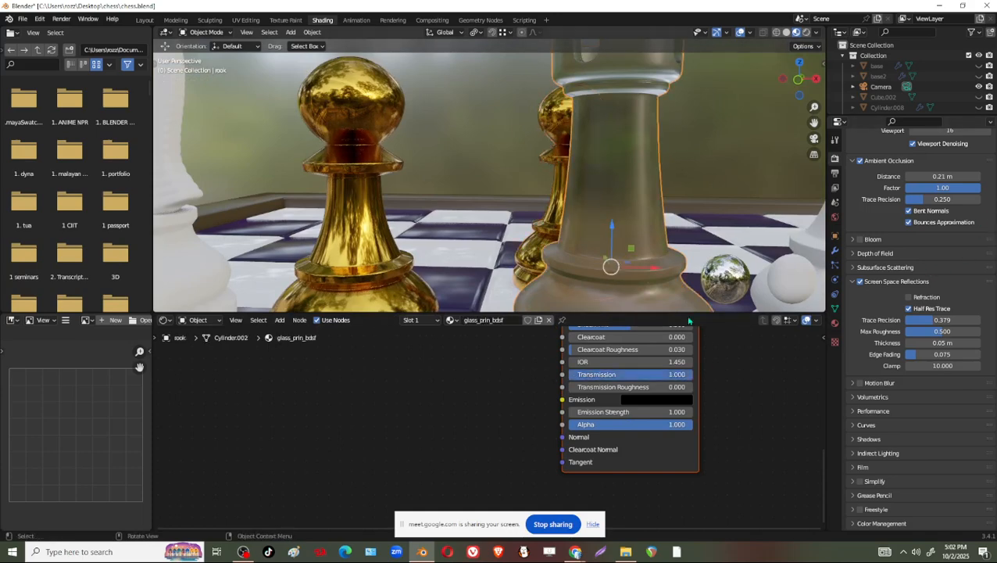
# Check the Transmission and Alpha values in the rook's Principled BSDF node
pyautogui.click(590, 379)
pyautogui.press('Return')
pyautogui.moveTo(680, 423)
pyautogui.mouseDown()
pyautogui.moveTo(621, 423)
pyautogui.moveTo(698, 422)
pyautogui.mouseUp()
pyautogui.scroll(-1, 719, 372)
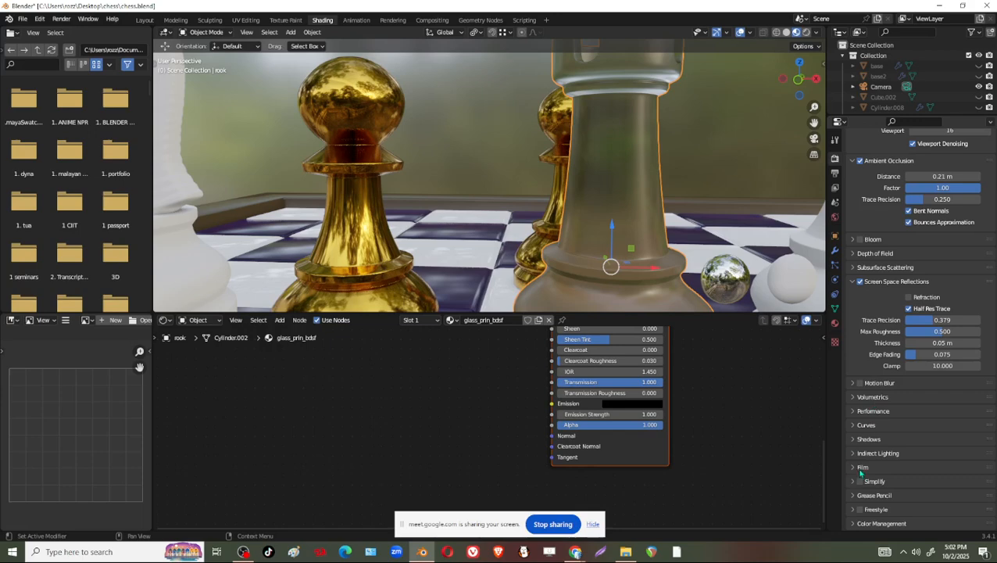
# Turn off Screen Space Refraction in the settings of the rook's glass_prin_bdsf material
pyautogui.click(834, 322)
pyautogui.scroll(-5, 850, 437)
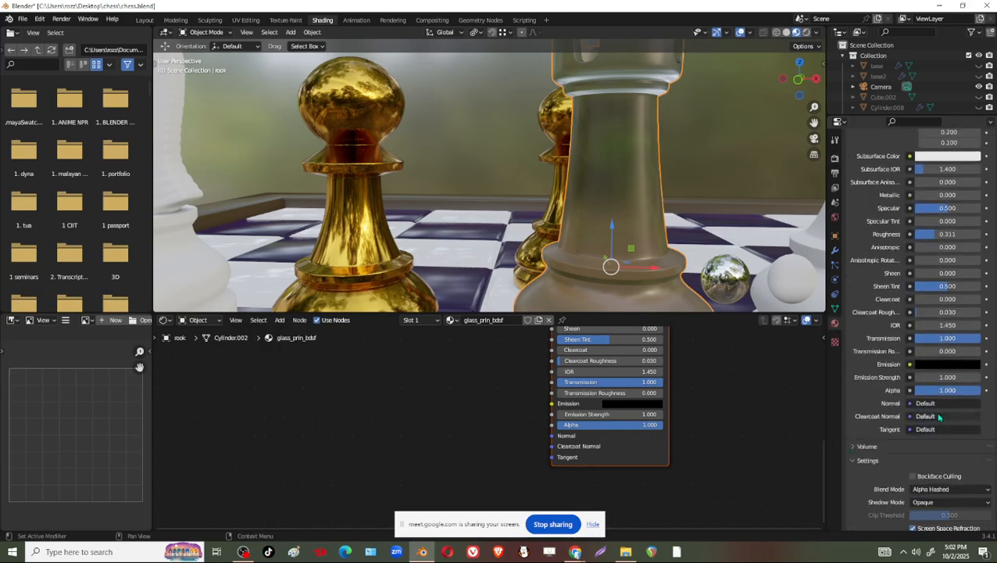
pyautogui.scroll(-2, 916, 359)
pyautogui.scroll(-2, 887, 402)
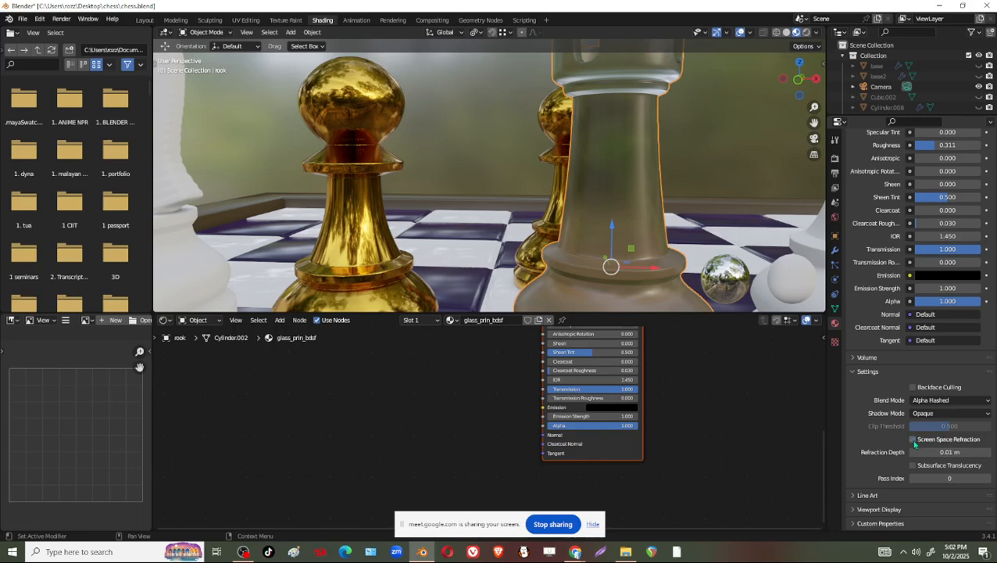
# Toggle Screen Space Reflections off and back on in the render settings to compare the reflections
pyautogui.click(835, 157)
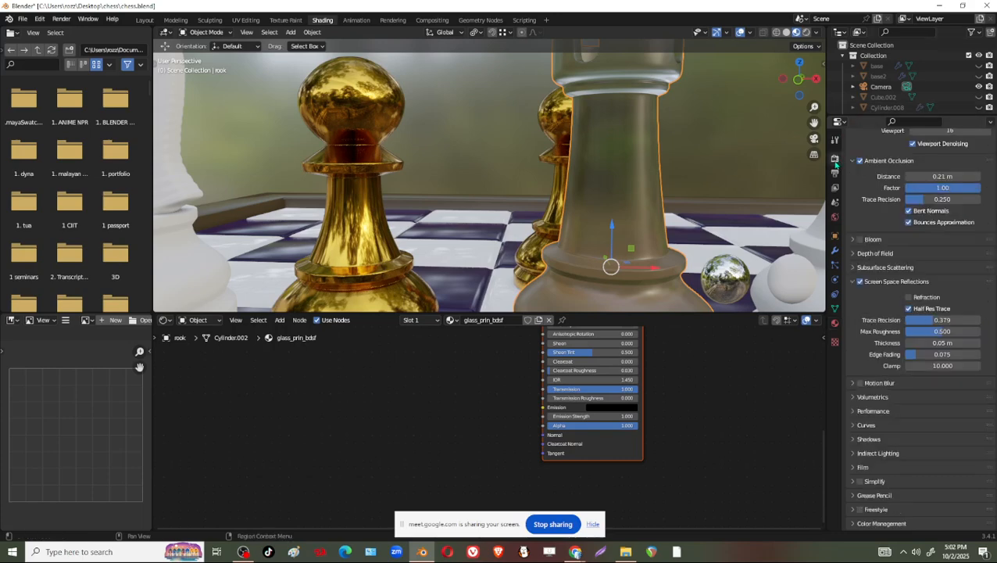
pyautogui.click(860, 281)
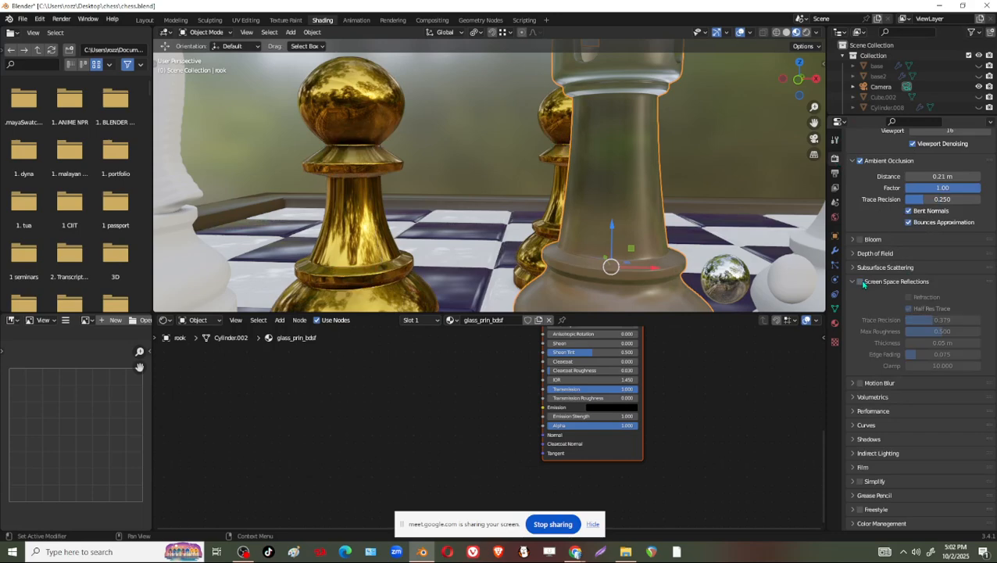
pyautogui.click(860, 281)
# Review the surface values, backface culling and blend mode of the rook's glass_prin_bdsf material
pyautogui.click(835, 322)
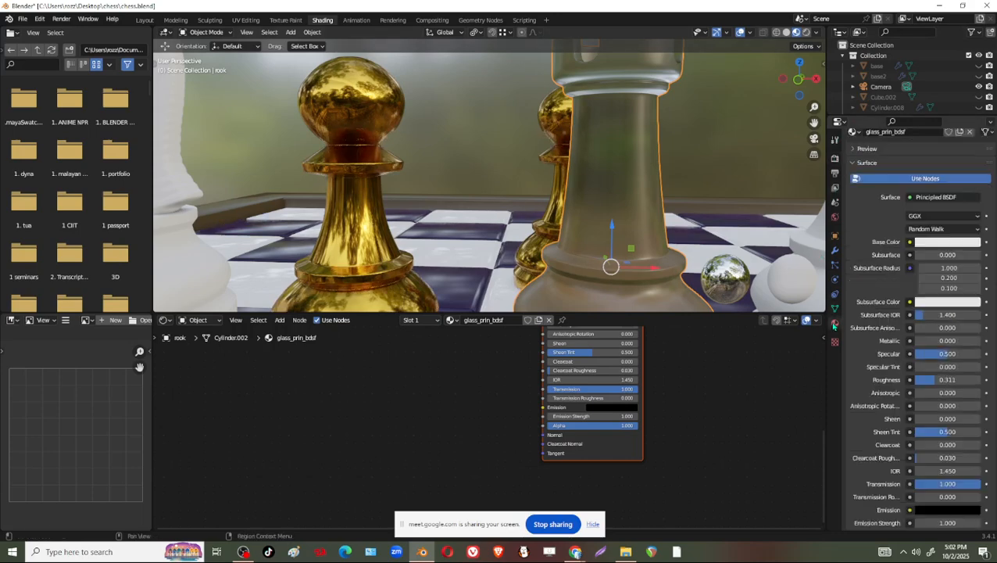
pyautogui.scroll(-5, 879, 431)
pyautogui.scroll(-3, 878, 431)
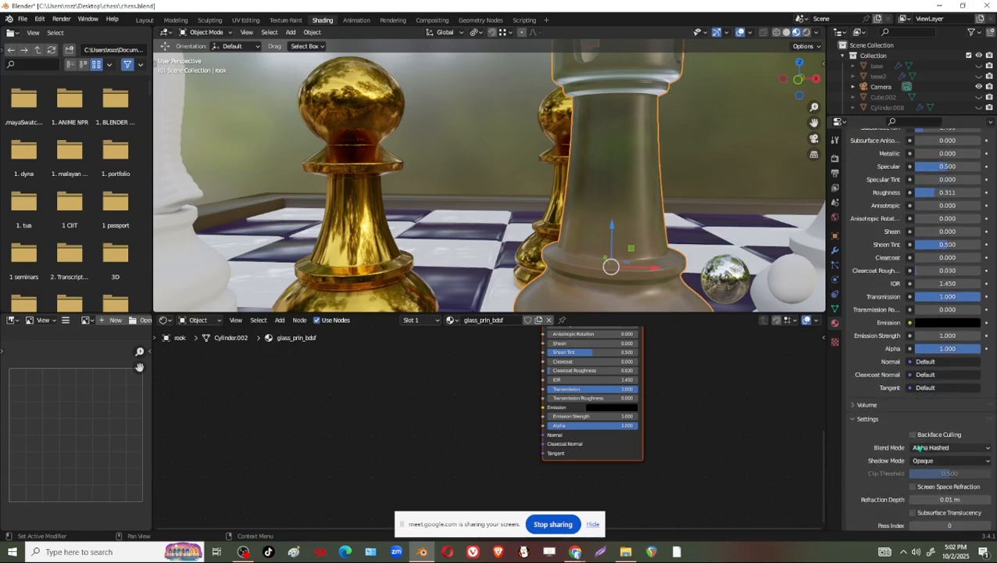
pyautogui.click(913, 435)
pyautogui.click(930, 447)
pyautogui.scroll(7, 892, 321)
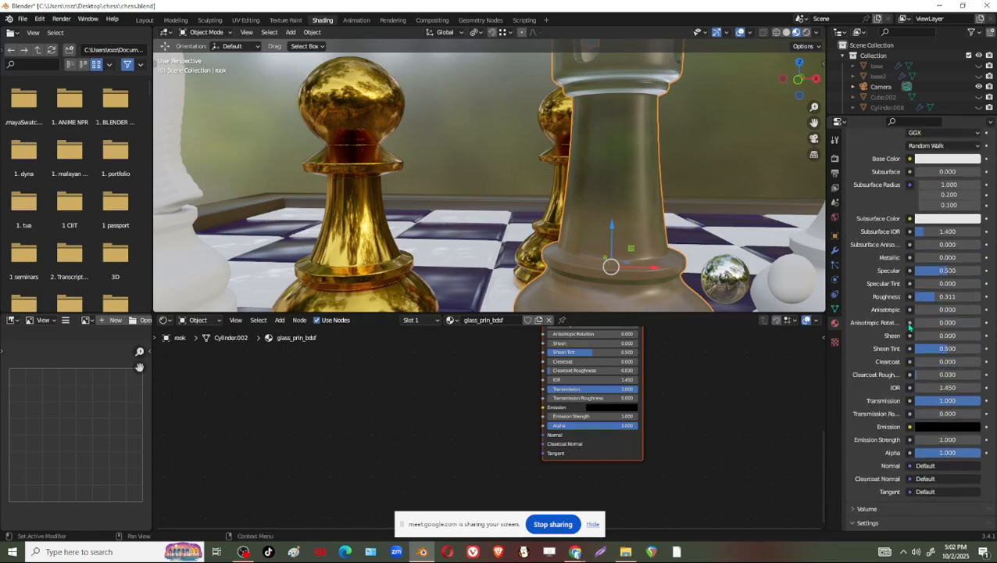
pyautogui.scroll(3, 892, 320)
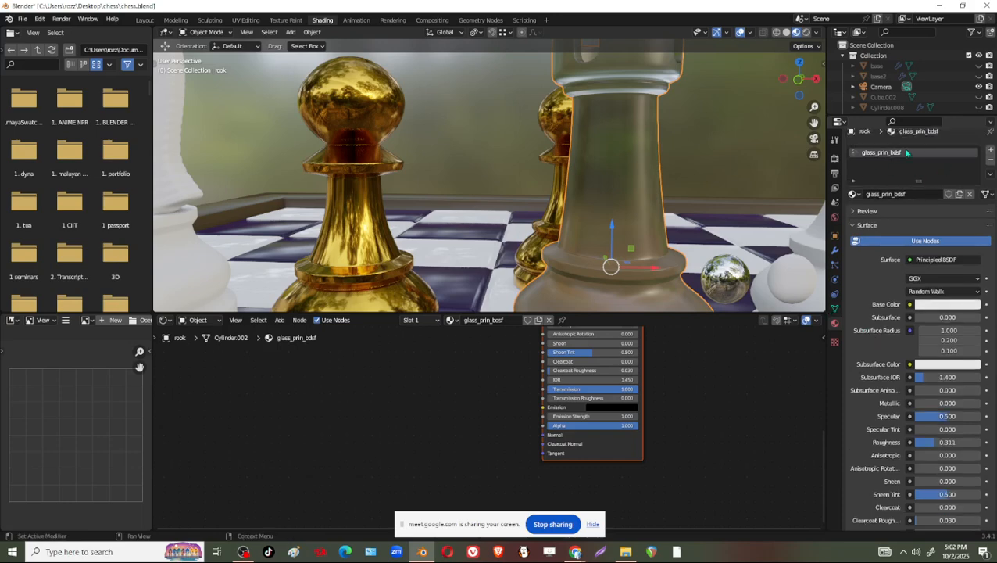
# Remove the glass_prin_bdsf material from the rook and give it a new material
pyautogui.click(990, 162)
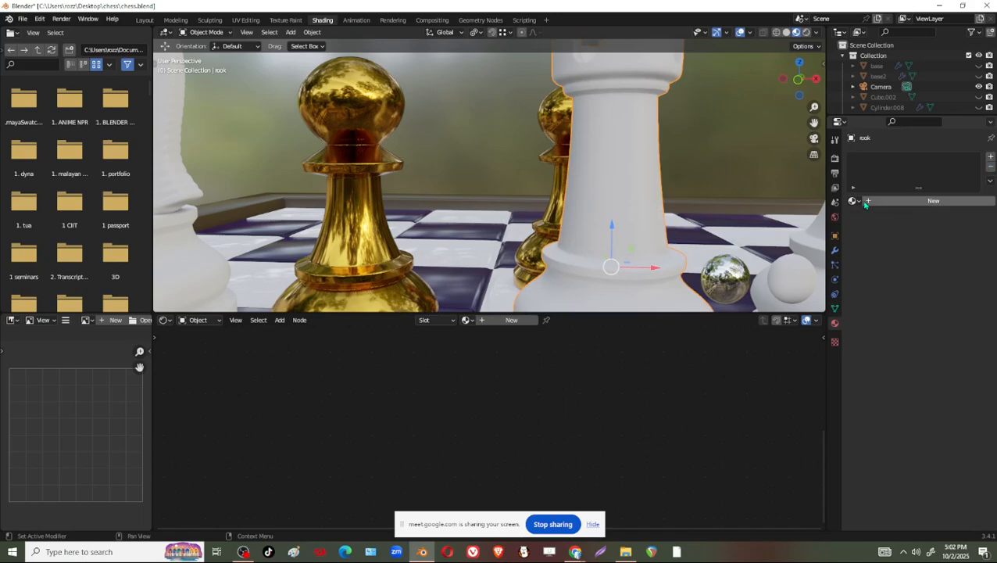
pyautogui.click(869, 202)
# Set the new rook material's Transmission to 1.000 and Roughness to 0.161
pyautogui.scroll(-7, 922, 349)
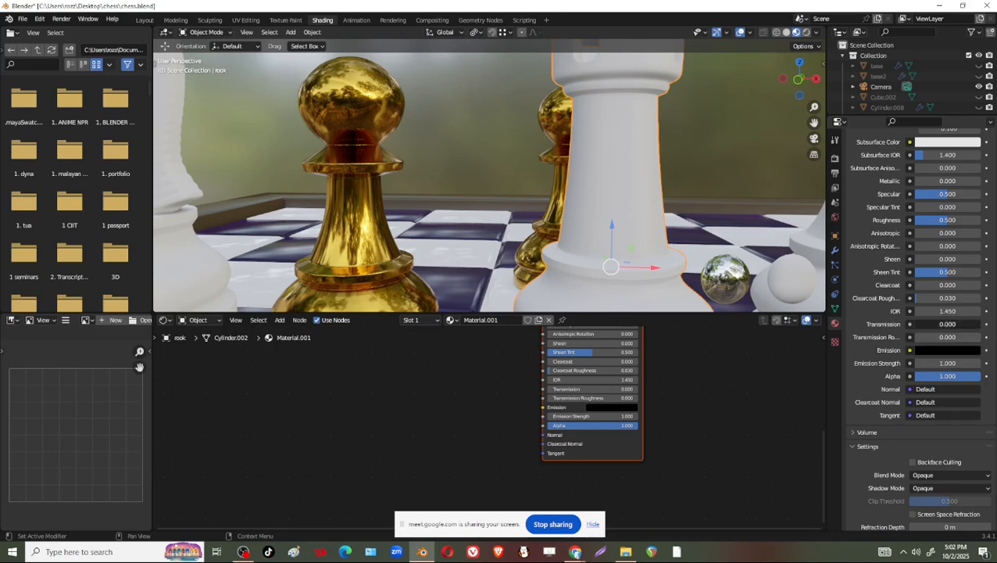
pyautogui.moveTo(928, 325); pyautogui.dragTo(991, 325)
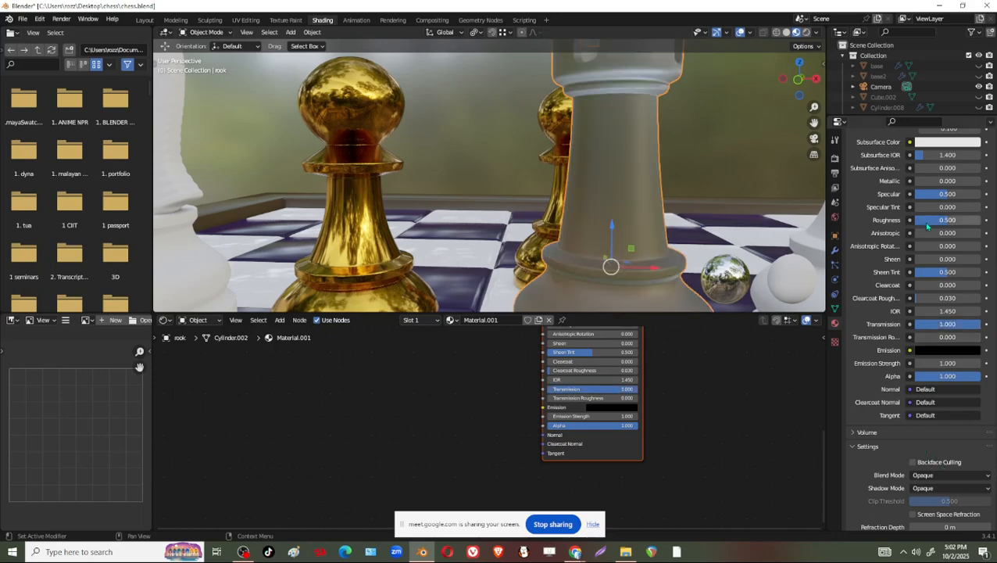
pyautogui.moveTo(927, 225); pyautogui.dragTo(942, 194)
# Set the blend mode of the rook's new material to Alpha Hashed
pyautogui.scroll(-3, 886, 432)
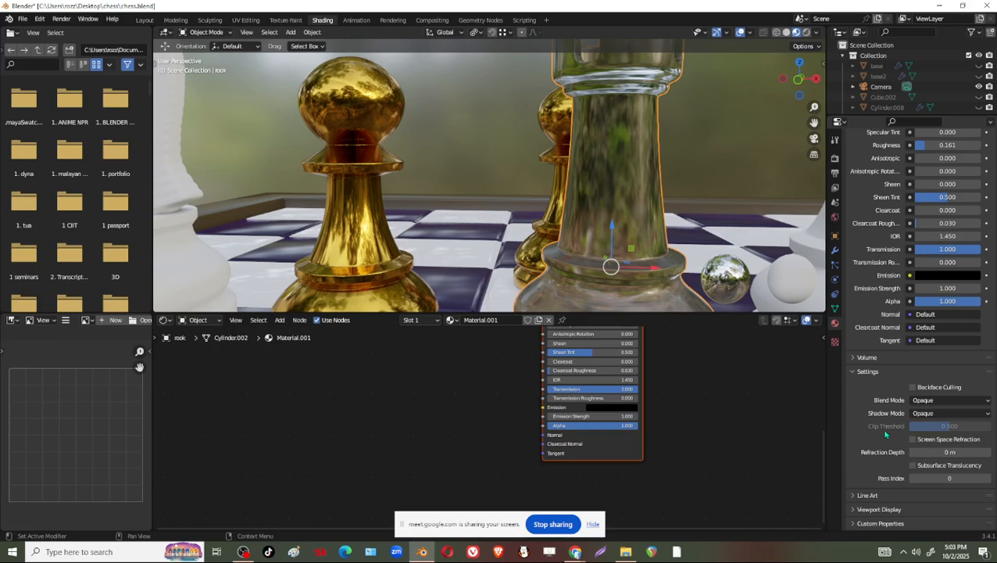
pyautogui.click(931, 401)
pyautogui.click(945, 425)
pyautogui.click(941, 413)
pyautogui.click(945, 401)
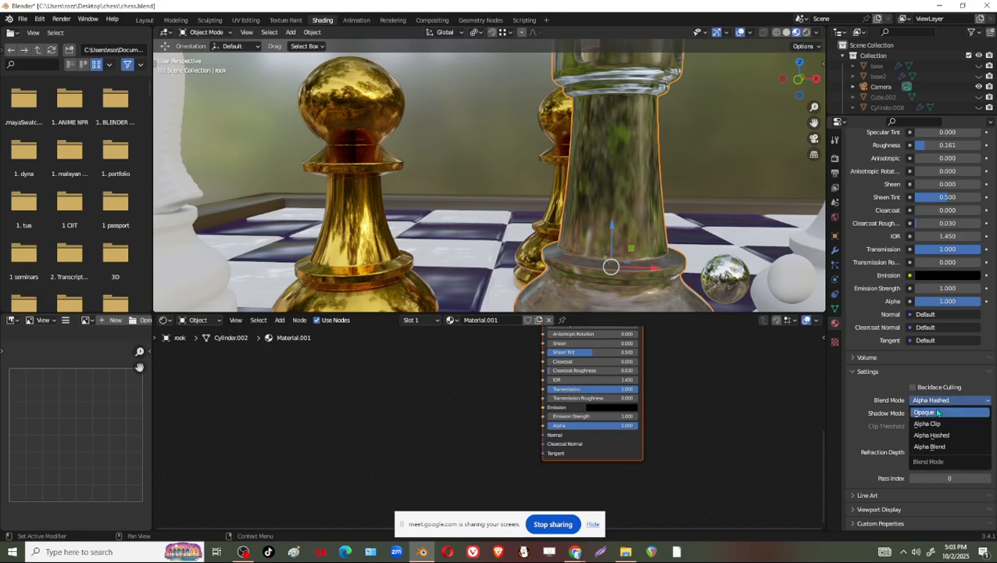
pyautogui.click(931, 435)
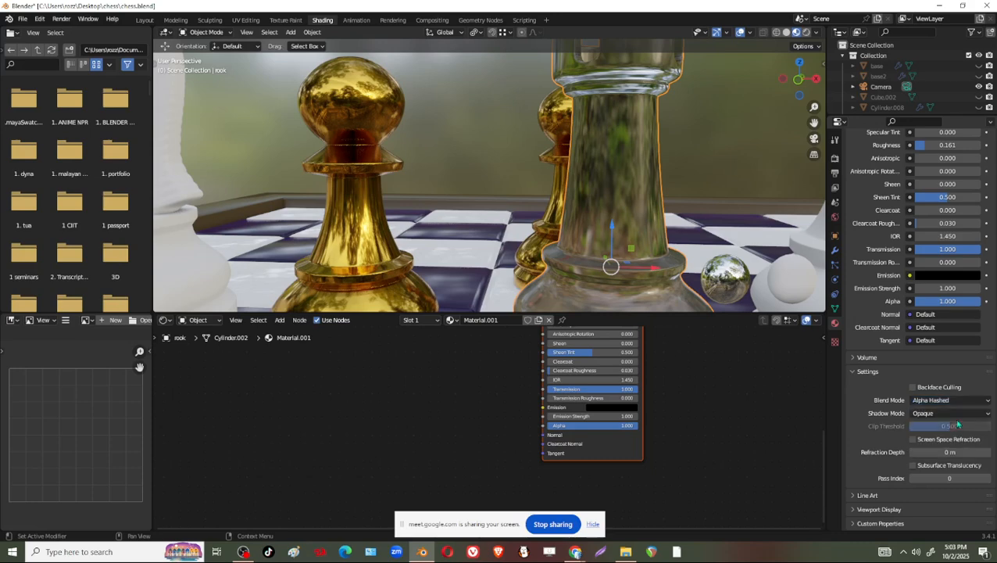
# Enable Screen Space Refraction on the rook's new material and set its refraction depth to 0.001 m
pyautogui.click(935, 415)
pyautogui.click(934, 438)
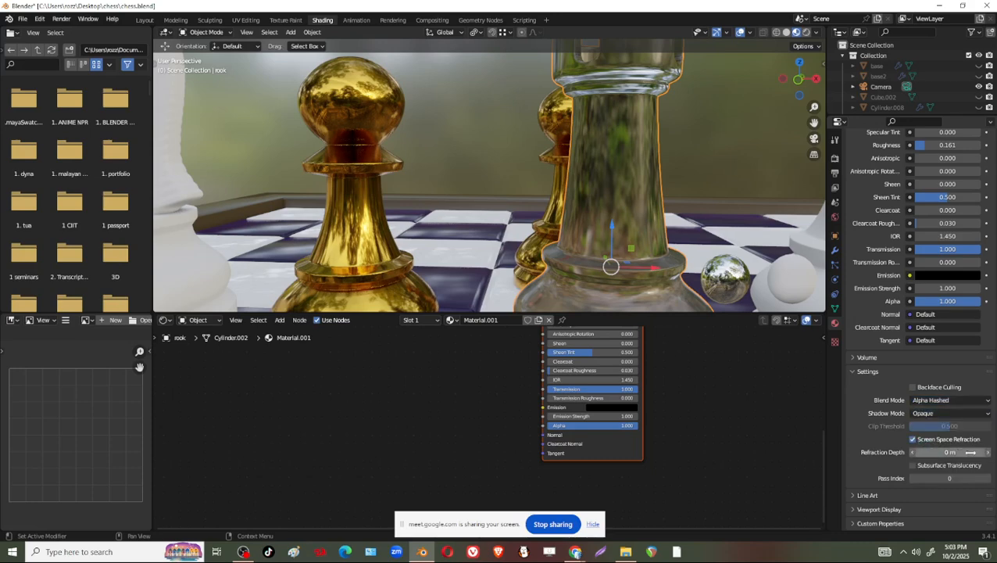
pyautogui.click(942, 452)
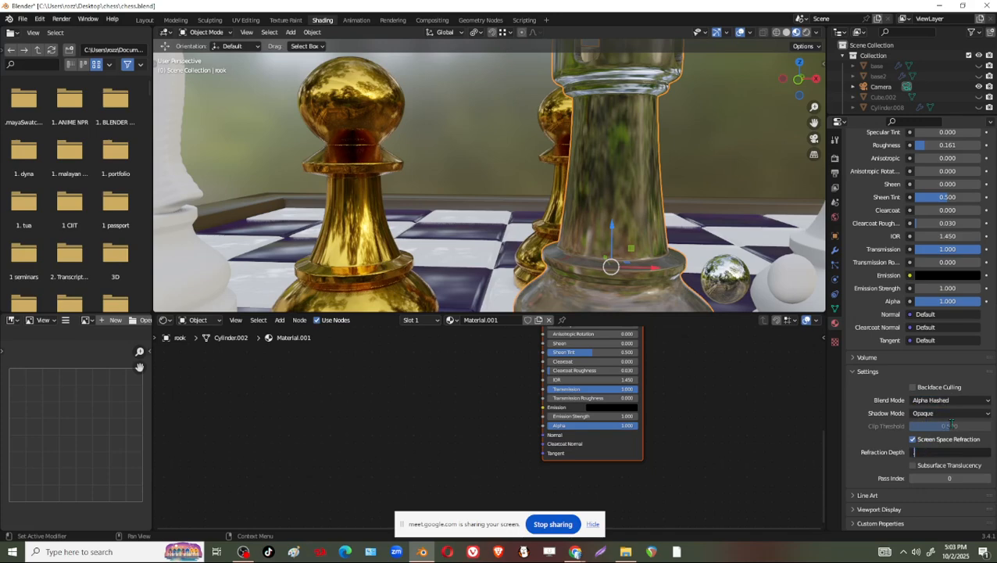
pyautogui.write('.001')
pyautogui.press('Return')
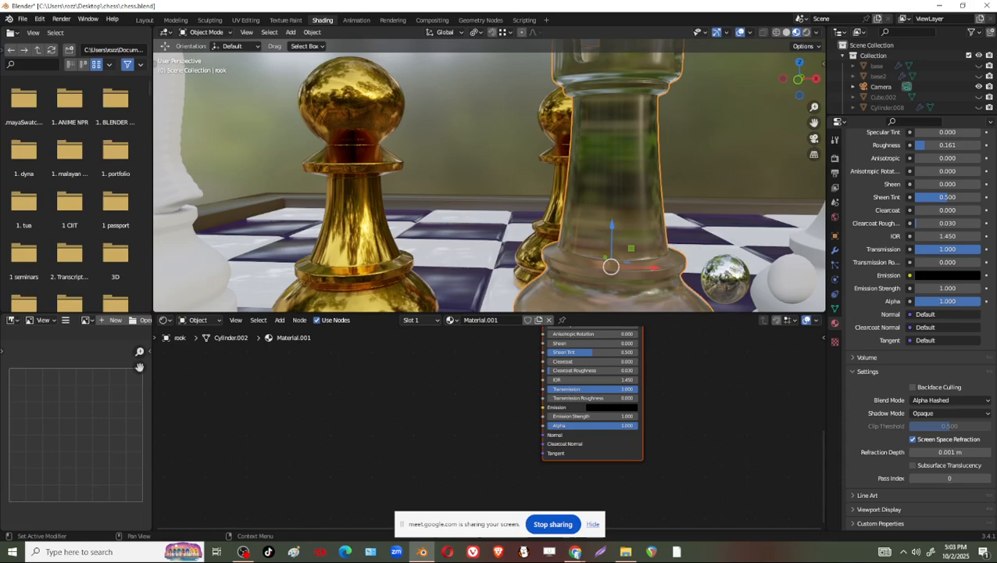
# Toggle Screen Space Reflections off and back on in the render settings to compare its effect on the glass rook
pyautogui.click(835, 158)
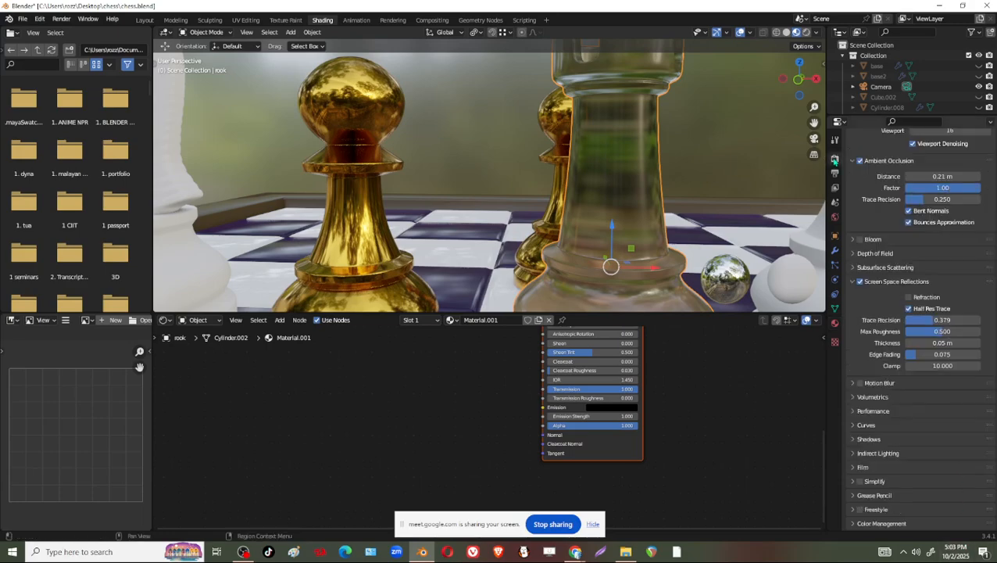
pyautogui.click(860, 282)
pyautogui.click(860, 282)
pyautogui.scroll(-3, 515, 172)
pyautogui.moveTo(513, 168); pyautogui.dragTo(540, 205, button='middle')
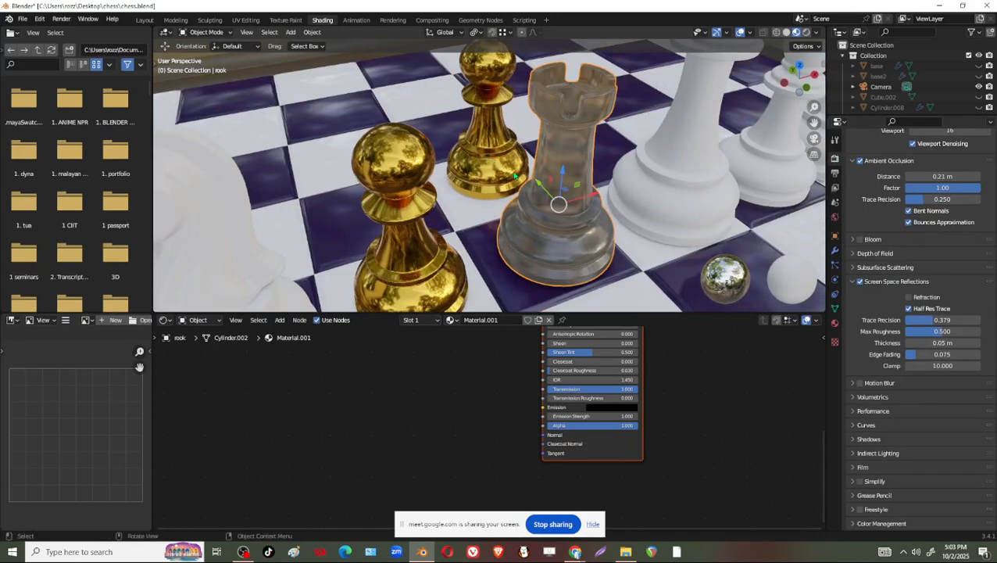
# Move the second gold pawn behind the glass rook so it can be viewed through the glass
pyautogui.click(502, 151)
pyautogui.press('g')
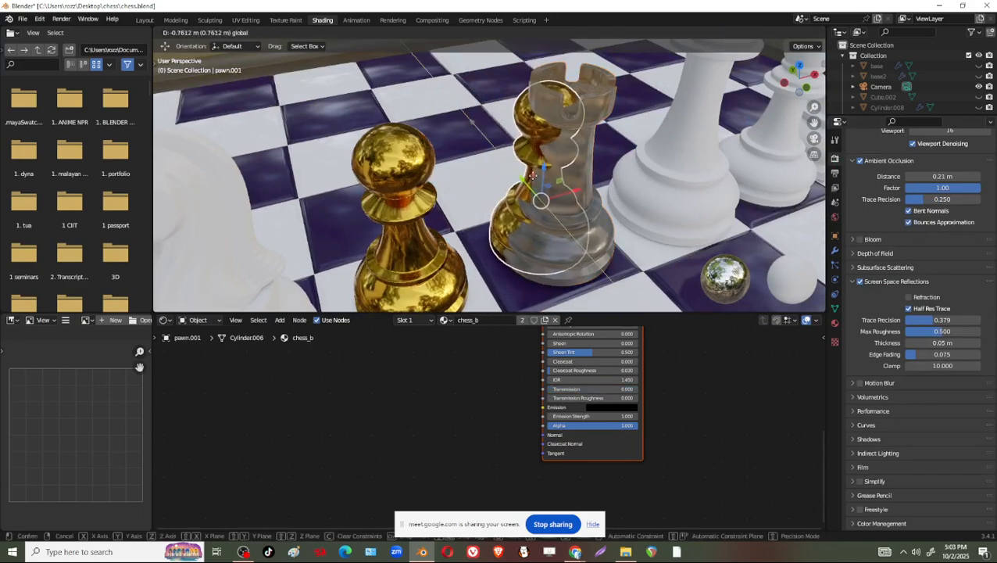
pyautogui.click(547, 191)
pyautogui.moveTo(547, 192); pyautogui.dragTo(574, 202, button='middle')
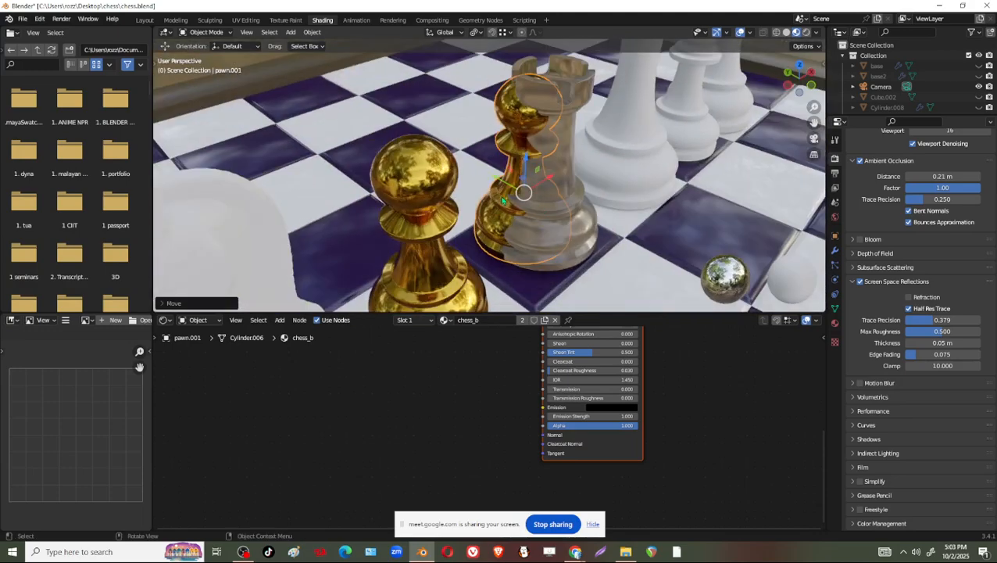
pyautogui.moveTo(497, 182); pyautogui.dragTo(440, 158)
pyautogui.moveTo(440, 158); pyautogui.dragTo(567, 223, button='middle')
pyautogui.moveTo(614, 168); pyautogui.dragTo(541, 260, button='middle')
# Add a plane mesh and move it onto the chessboard in front of the rook
pyautogui.click(590, 199)
pyautogui.hotkey('shift', 'a')
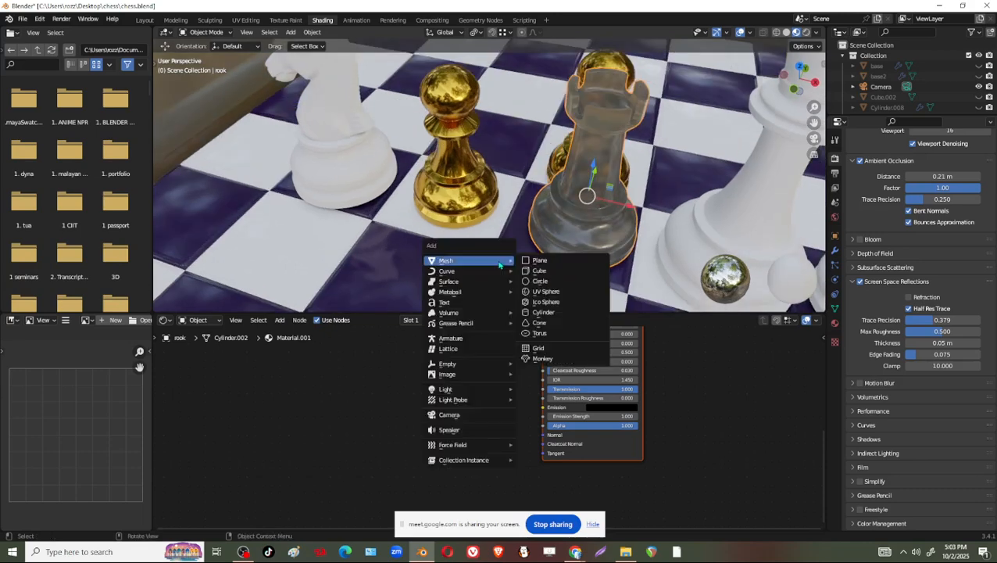
pyautogui.click(538, 260)
pyautogui.scroll(-8, 563, 224)
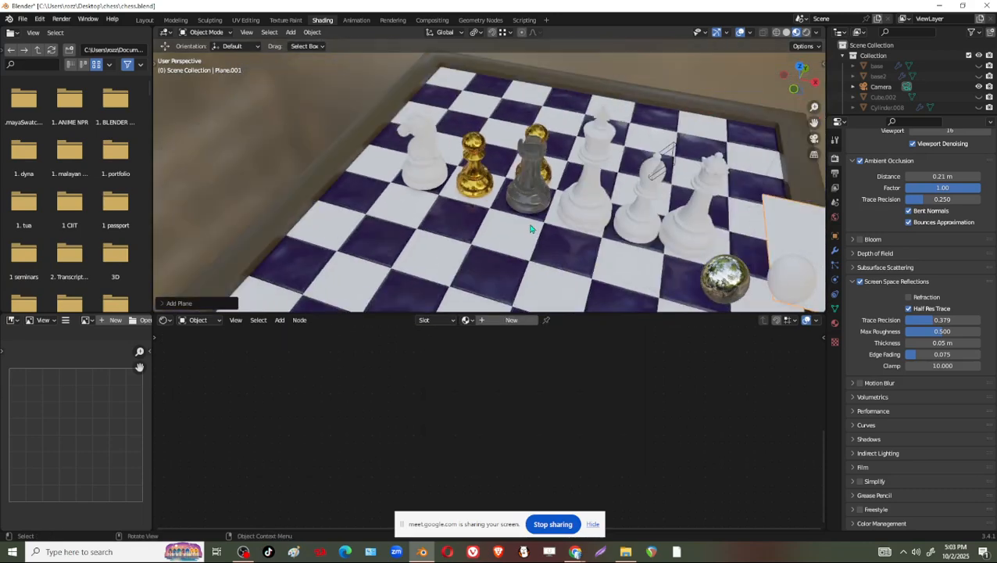
pyautogui.press('g')
pyautogui.click(547, 244)
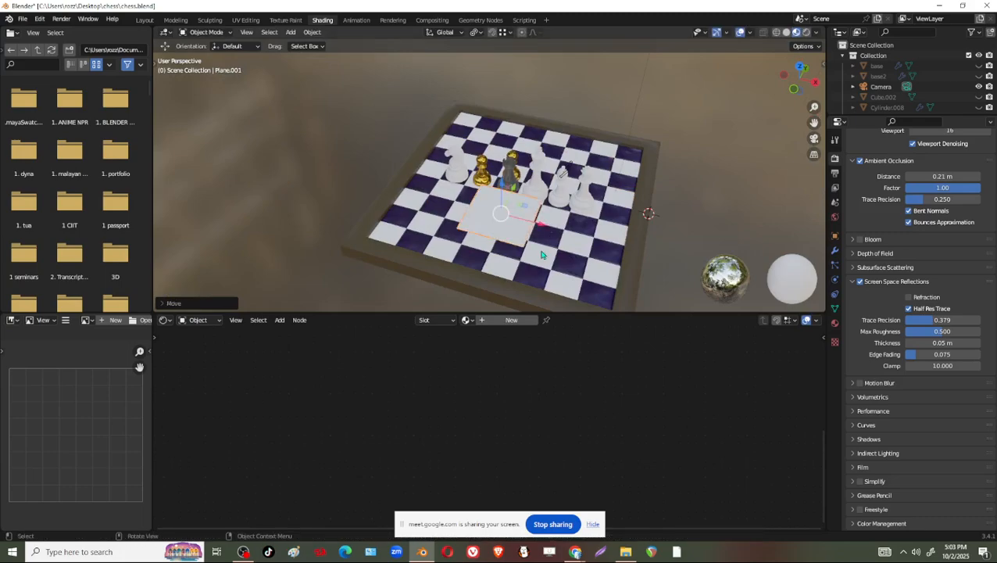
# Rotate the plane 90 degrees about the X axis so it stands upright on the board
pyautogui.scroll(5, 541, 252)
pyautogui.moveTo(540, 251); pyautogui.dragTo(485, 202, button='middle')
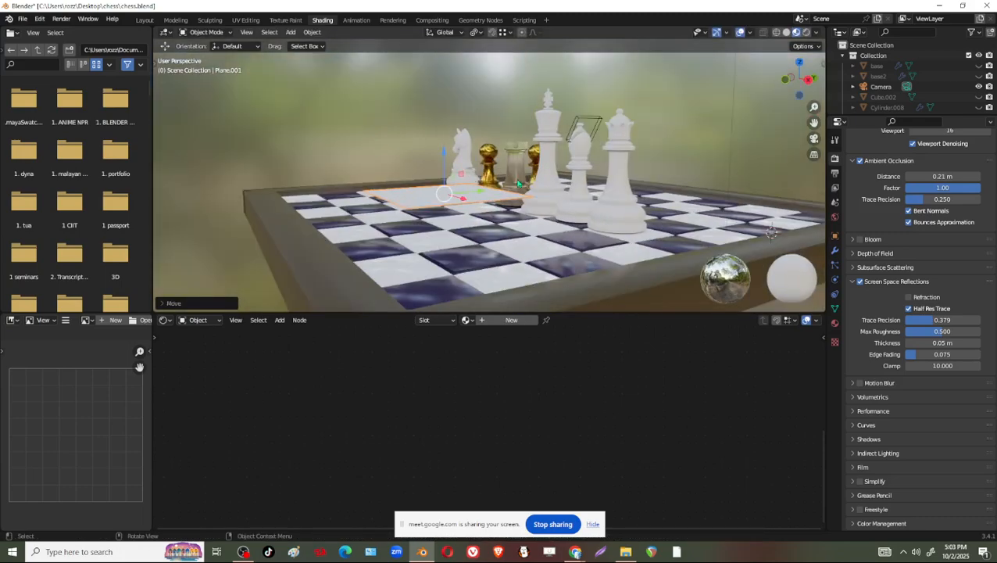
pyautogui.write('rx')
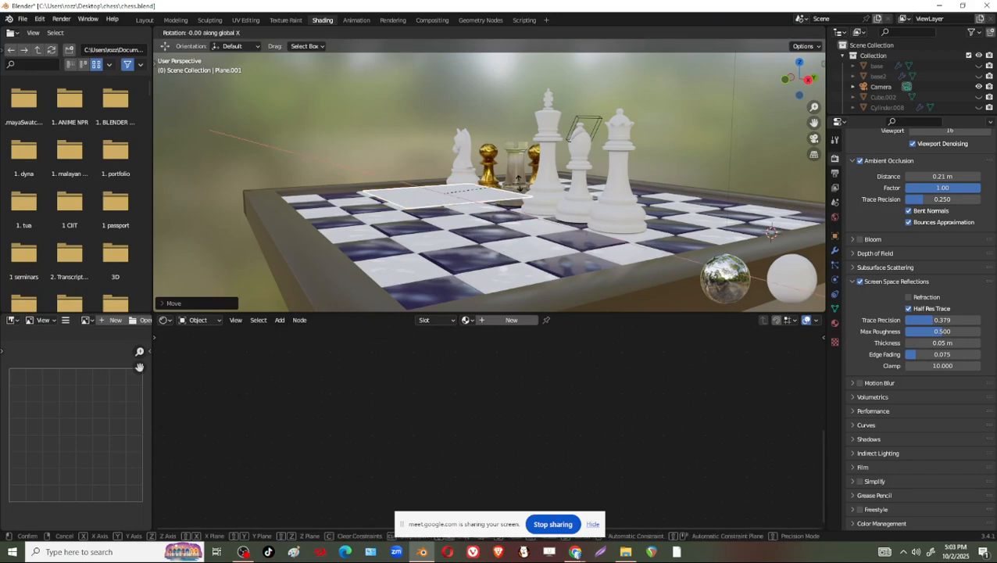
pyautogui.write('90')
pyautogui.press('Return')
pyautogui.moveTo(472, 199); pyautogui.dragTo(469, 201, button='middle')
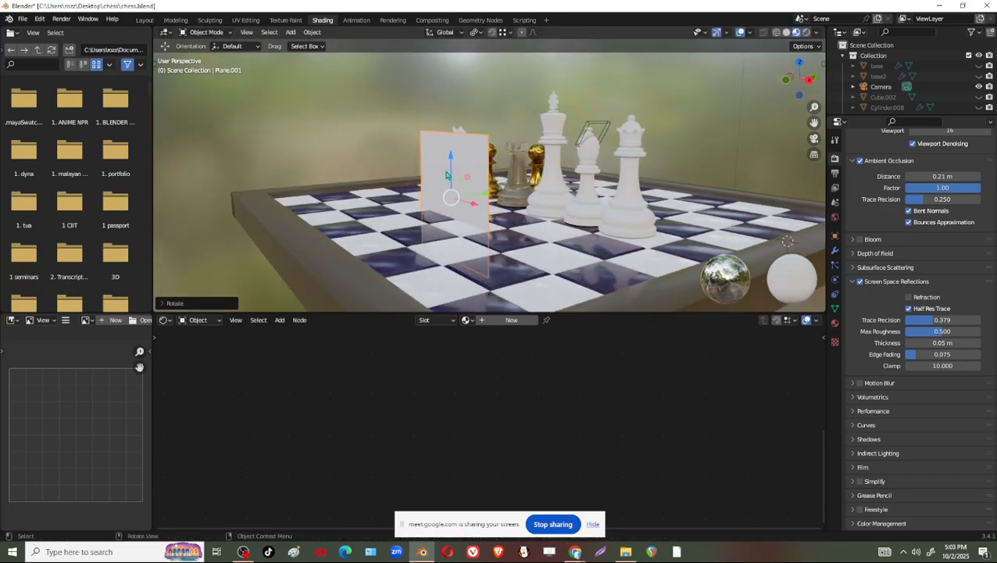
# Raise the upright plane and shift it along Y relative to the rook
pyautogui.moveTo(449, 155); pyautogui.dragTo(449, 127)
pyautogui.moveTo(486, 134); pyautogui.dragTo(449, 183, button='middle')
pyautogui.moveTo(451, 190); pyautogui.dragTo(486, 192)
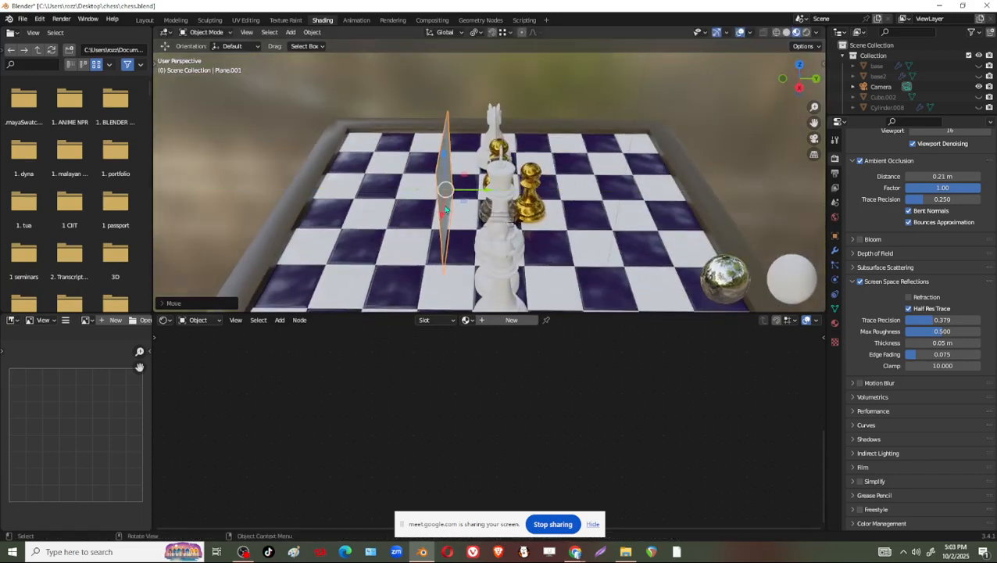
pyautogui.moveTo(446, 210); pyautogui.dragTo(535, 173, button='middle')
# Assign the existing glass_prin_bdsf material to the plane and adjust the plane's distance from the rook along Y
pyautogui.click(836, 323)
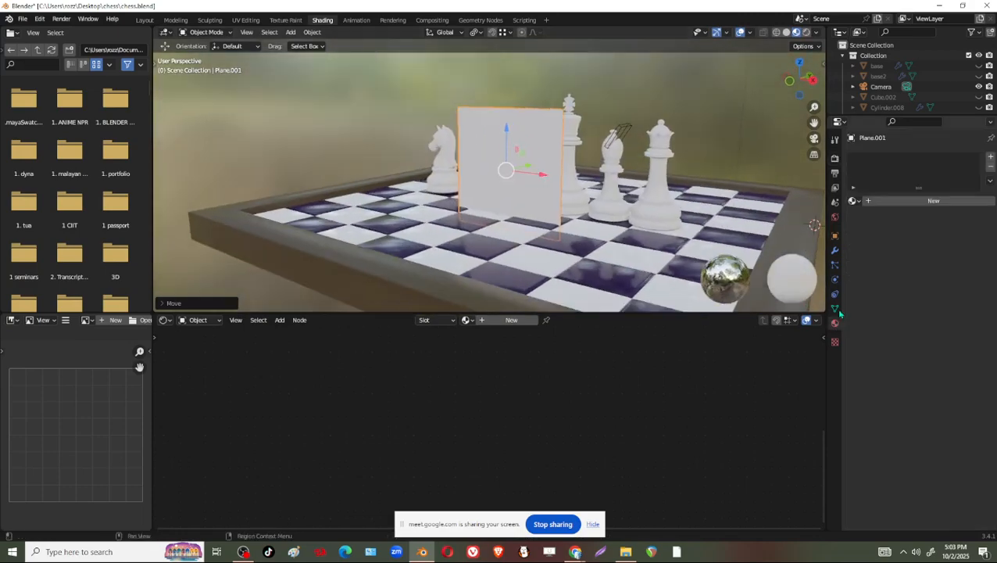
pyautogui.click(854, 202)
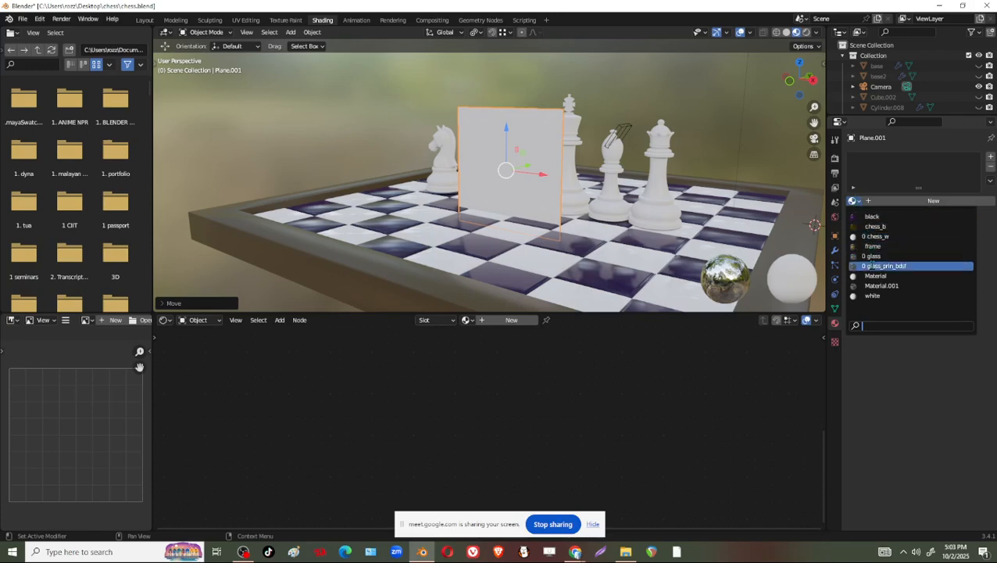
pyautogui.click(884, 266)
pyautogui.moveTo(591, 222); pyautogui.dragTo(547, 199, button='middle')
pyautogui.press('g')
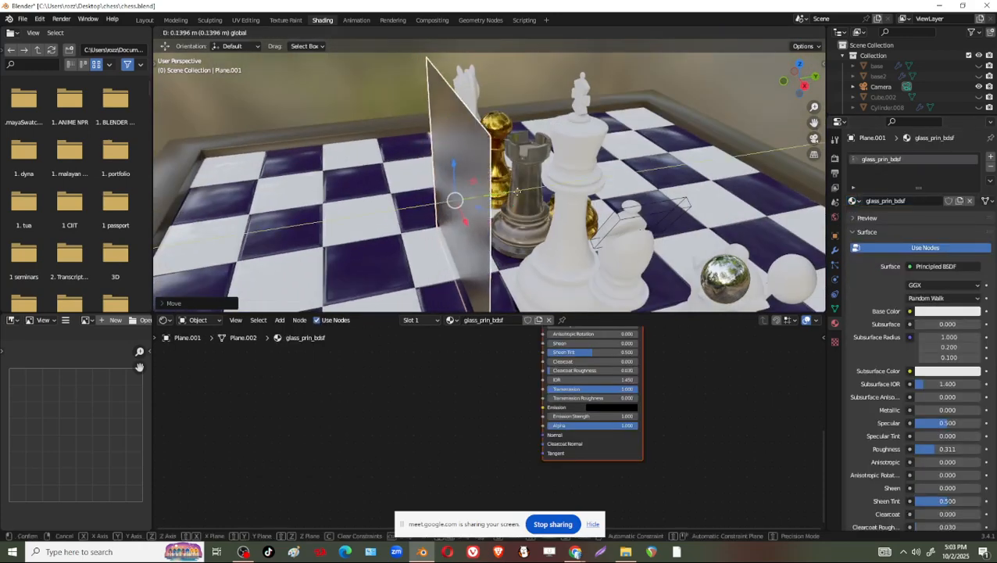
pyautogui.moveTo(545, 193); pyautogui.dragTo(484, 205)
# Set the glass_prin_bdsf material's Roughness to 0.098 and Specular to 0.492
pyautogui.moveTo(485, 211); pyautogui.dragTo(598, 194, button='middle')
pyautogui.scroll(3, 620, 174)
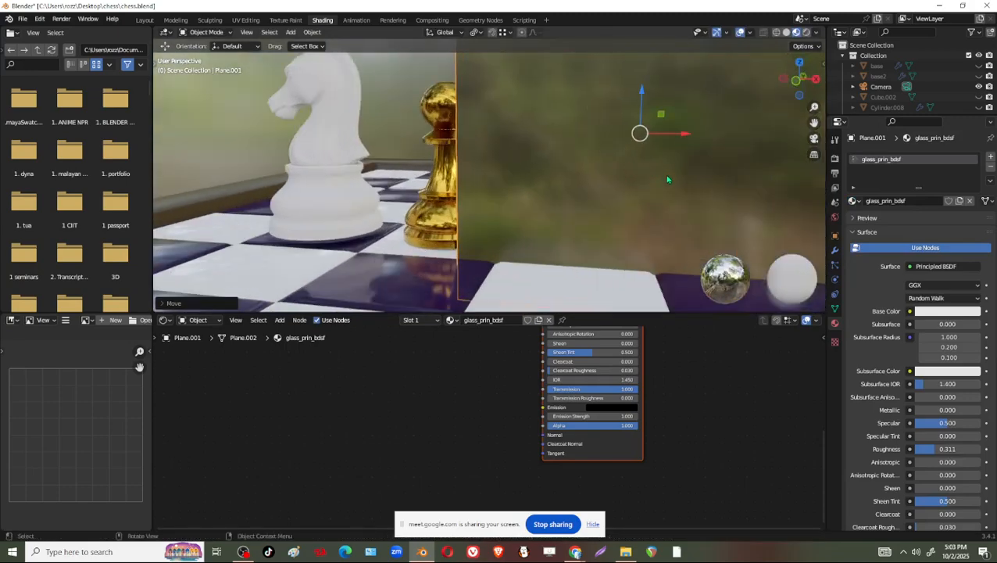
pyautogui.scroll(-1, 668, 179)
pyautogui.scroll(-6, 966, 460)
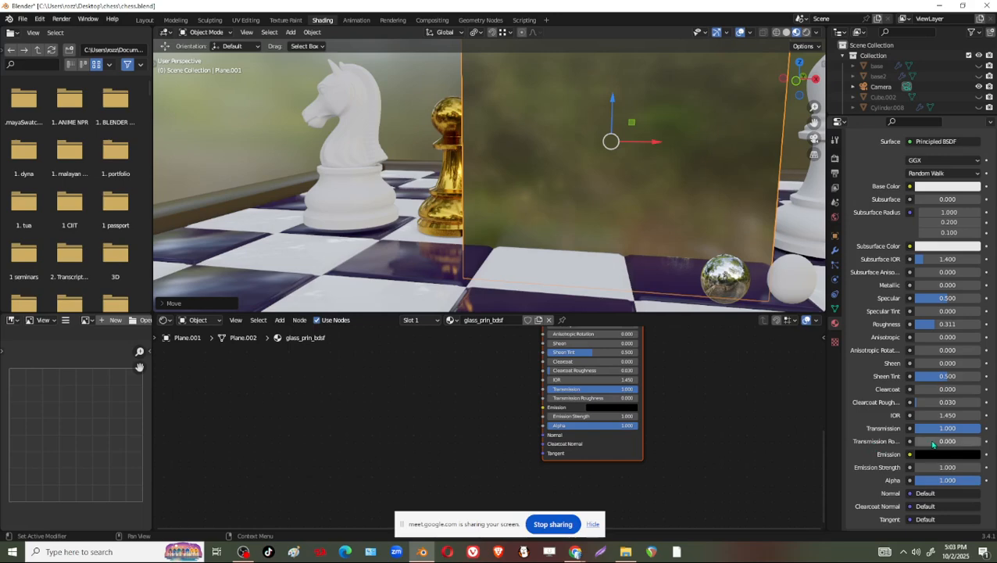
pyautogui.moveTo(953, 429)
pyautogui.mouseDown()
pyautogui.moveTo(940, 429)
pyautogui.moveTo(957, 430)
pyautogui.mouseUp()
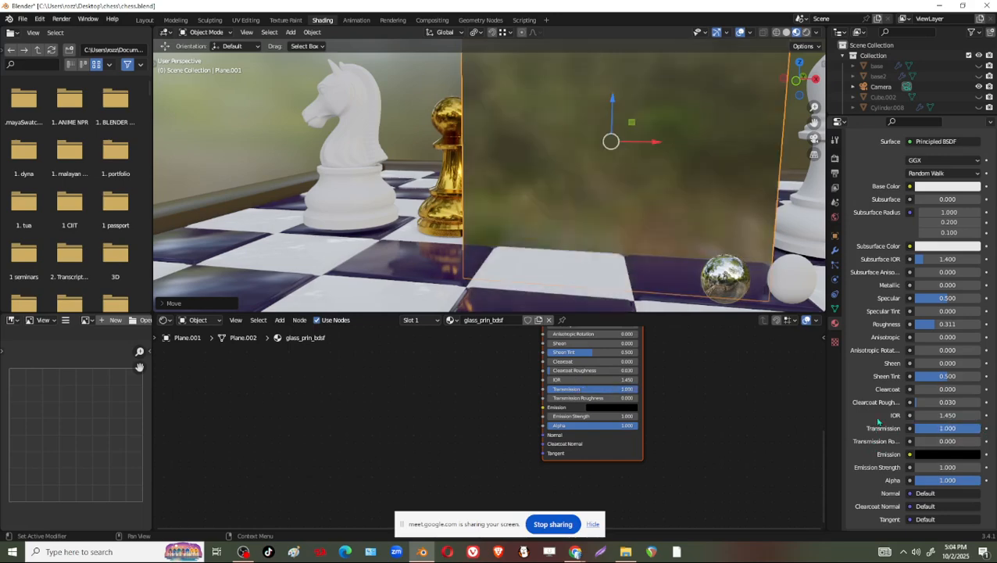
pyautogui.moveTo(927, 327); pyautogui.dragTo(937, 298)
pyautogui.scroll(-3, 890, 474)
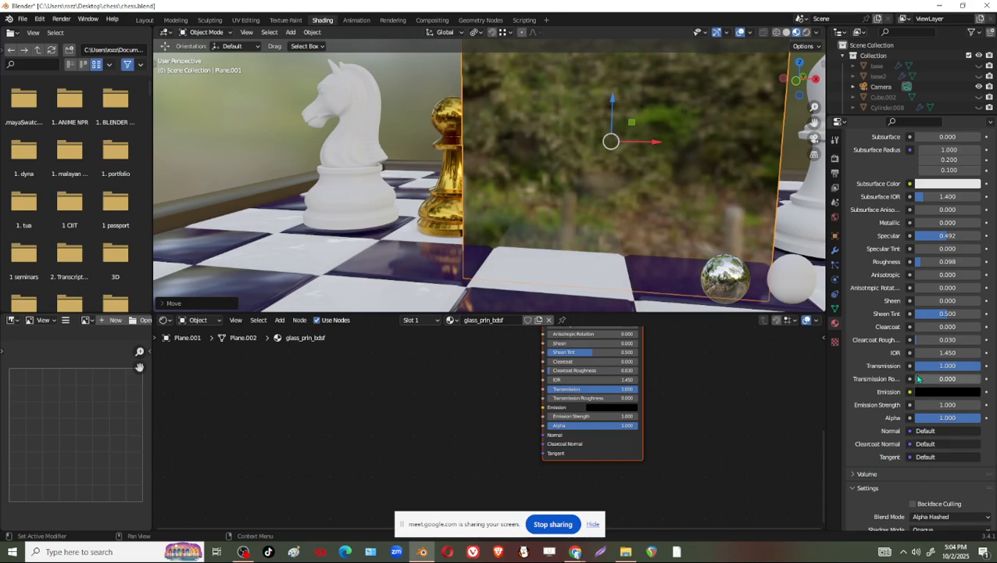
pyautogui.scroll(-4, 926, 406)
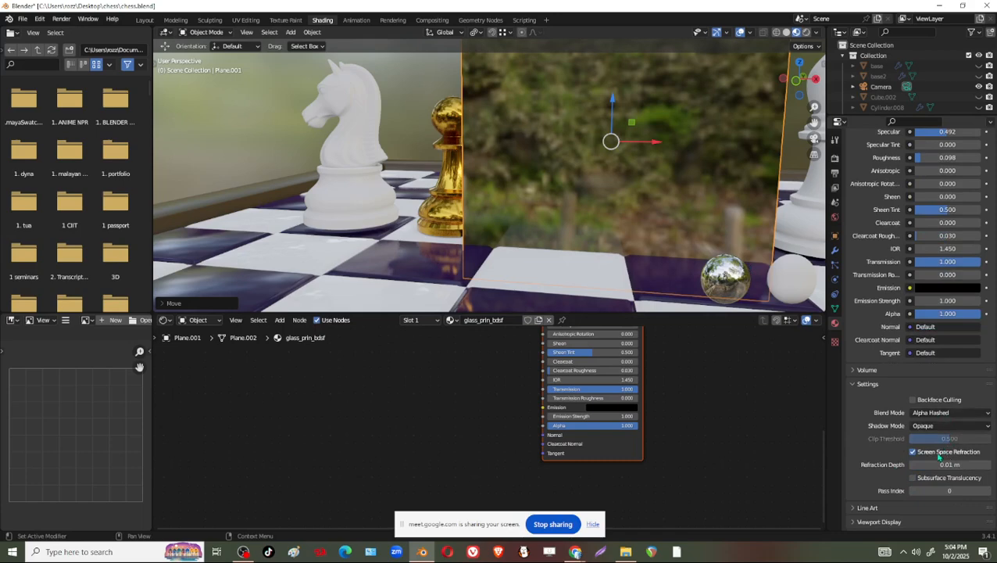
# Try adjusting the plane material's refraction depth and leave it at 0.01 m
pyautogui.moveTo(959, 464); pyautogui.dragTo(982, 465)
pyautogui.click(958, 464)
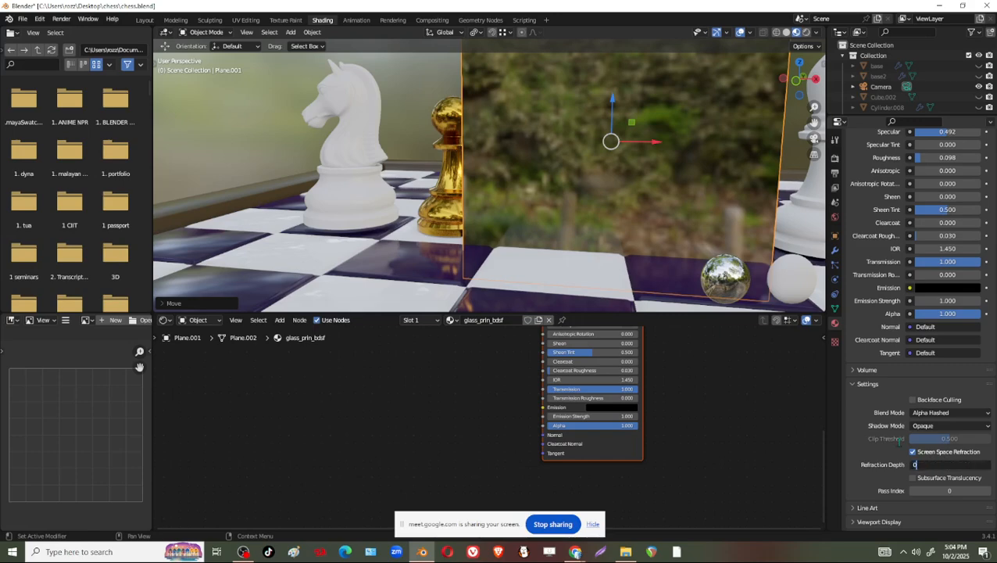
pyautogui.press('Return')
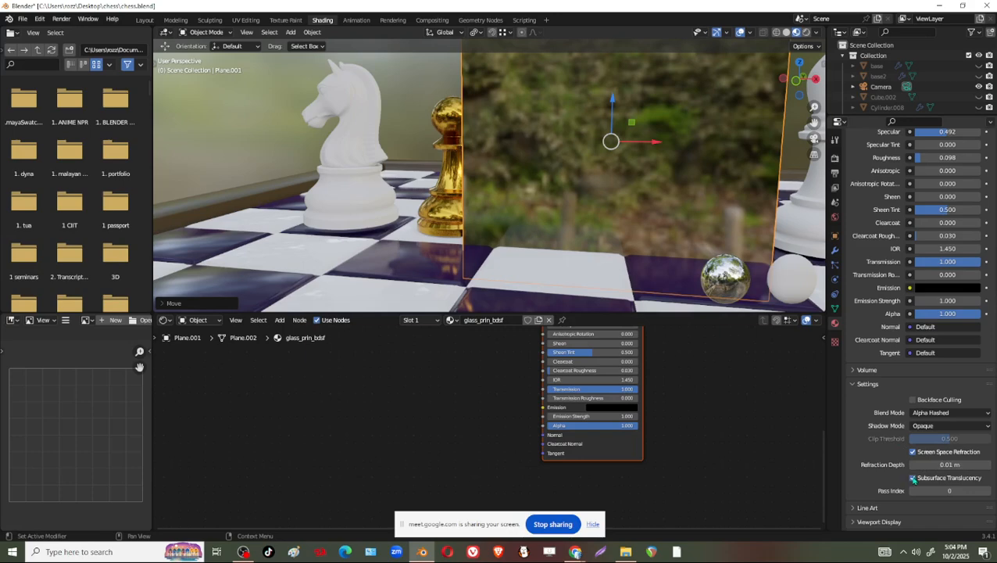
# Toggle Screen Space Reflections off and back on to compare its effect on the glass plane
pyautogui.click(835, 159)
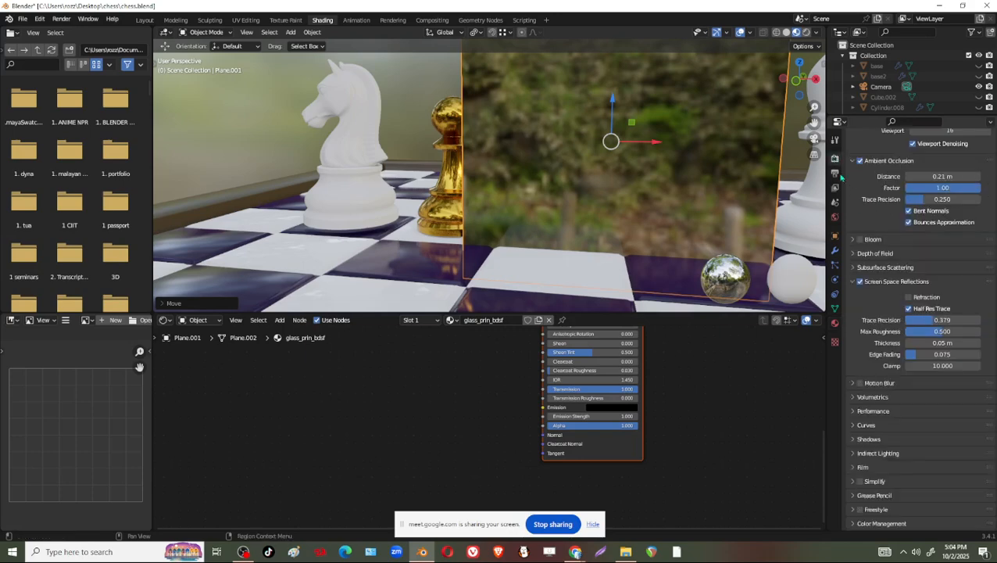
pyautogui.click(860, 282)
pyautogui.click(860, 282)
# Raise the glass plane off the board and move it farther away from the rook along Y
pyautogui.moveTo(616, 99); pyautogui.dragTo(617, 60)
pyautogui.scroll(-3, 621, 78)
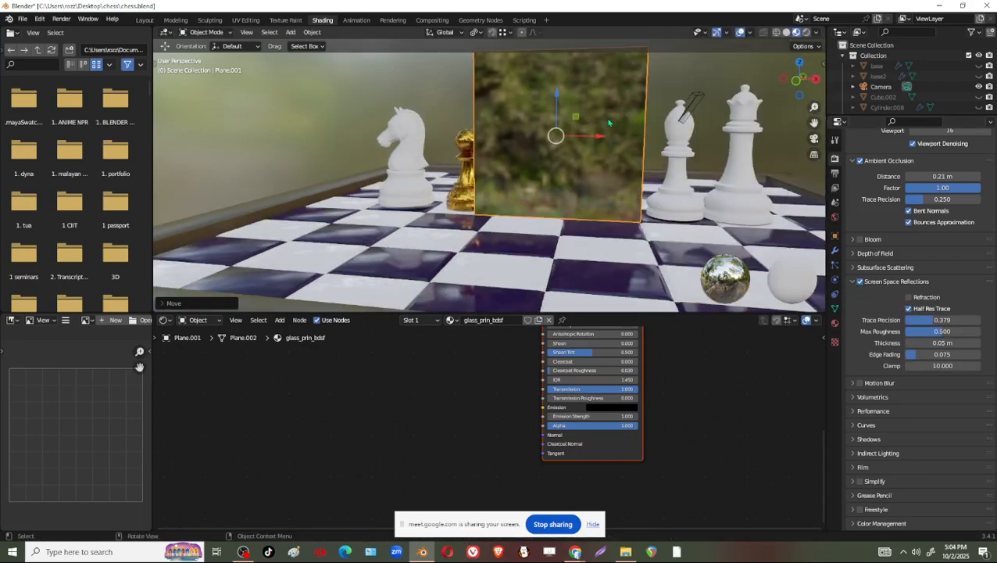
pyautogui.moveTo(653, 148); pyautogui.dragTo(506, 194, button='middle')
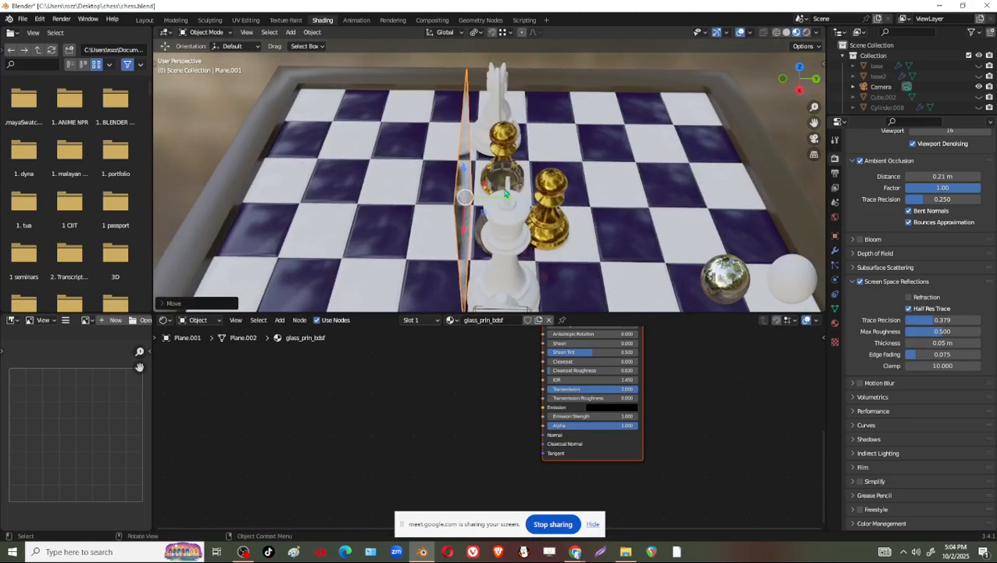
pyautogui.moveTo(508, 201); pyautogui.dragTo(434, 170)
pyautogui.moveTo(434, 173); pyautogui.dragTo(563, 148, button='middle')
pyautogui.scroll(4, 616, 168)
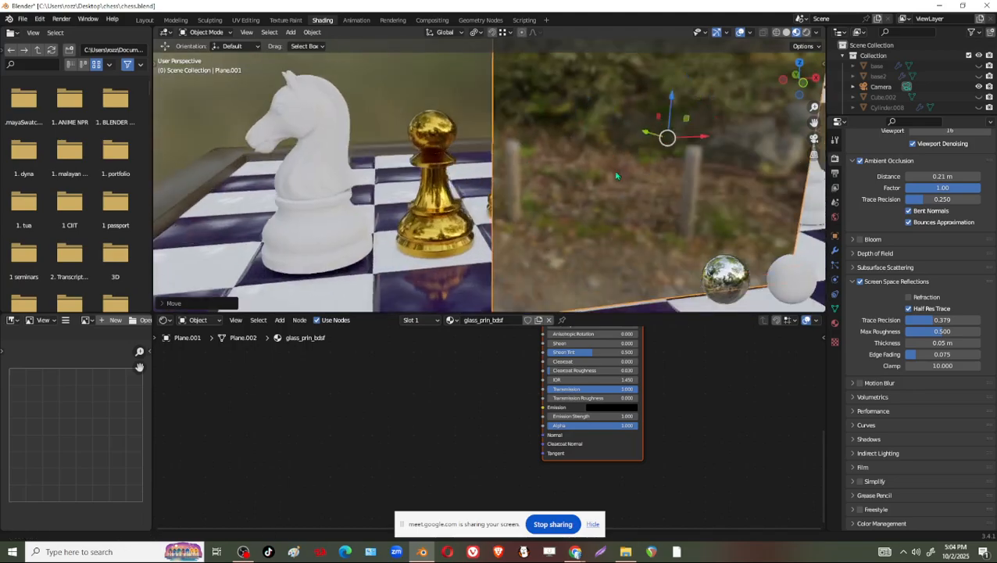
# Delete the glass test plane from the scene
pyautogui.keyDown('shift'); pyautogui.moveTo(617, 175); pyautogui.dragTo(483, 183, button='middle'); pyautogui.keyUp('shift')
pyautogui.scroll(-3, 601, 180)
pyautogui.press('x')
pyautogui.click(551, 207)
pyautogui.scroll(1, 512, 199)
pyautogui.scroll(3, 492, 153)
pyautogui.scroll(1, 470, 159)
# Select the rook and increase its material's Roughness for a frosted glass look
pyautogui.click(486, 205)
pyautogui.scroll(-5, 568, 210)
pyautogui.scroll(3, 461, 209)
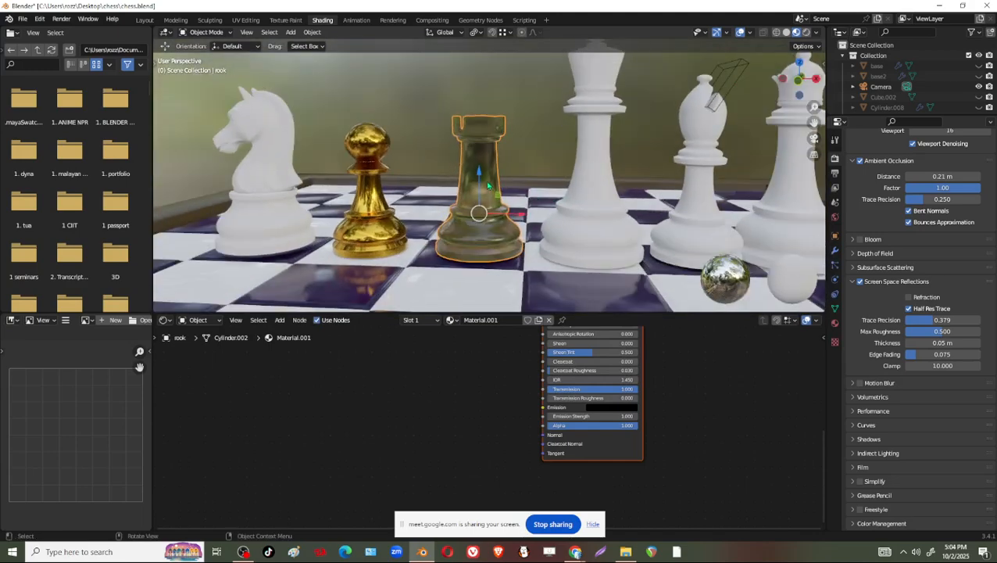
pyautogui.scroll(3, 901, 213)
pyautogui.click(835, 323)
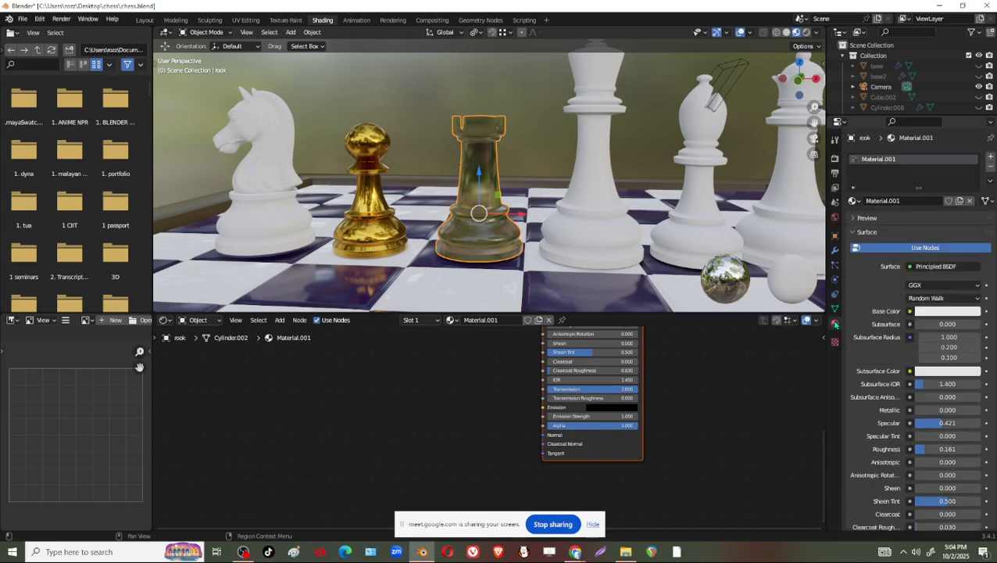
pyautogui.scroll(-4, 916, 437)
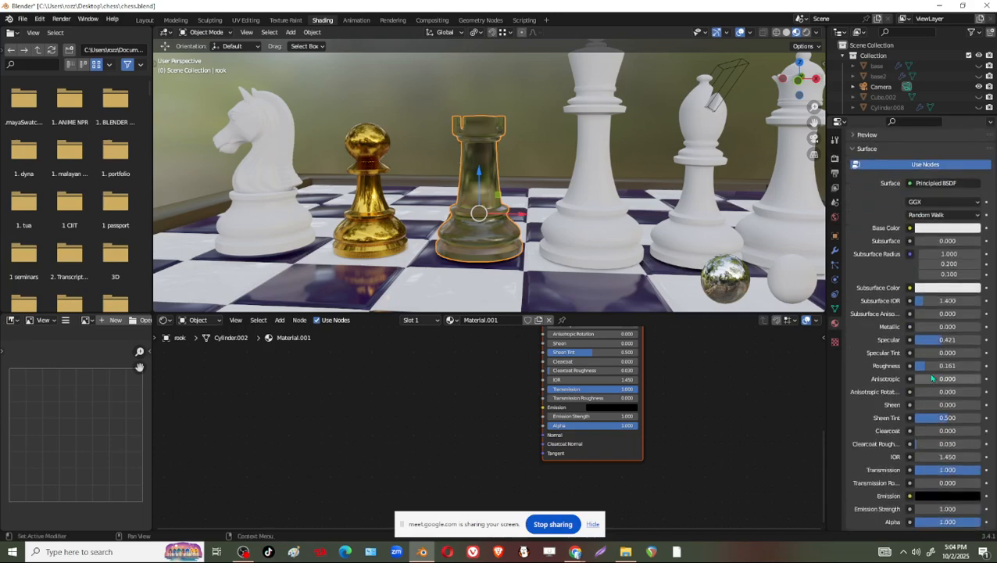
pyautogui.moveTo(931, 365)
pyautogui.mouseDown()
pyautogui.moveTo(959, 365)
pyautogui.moveTo(944, 366)
pyautogui.mouseUp()
# Give the king a new material named aluminum
pyautogui.keyDown('shift'); pyautogui.moveTo(590, 201); pyautogui.dragTo(588, 227, button='middle'); pyautogui.keyUp('shift')
pyautogui.click(593, 220)
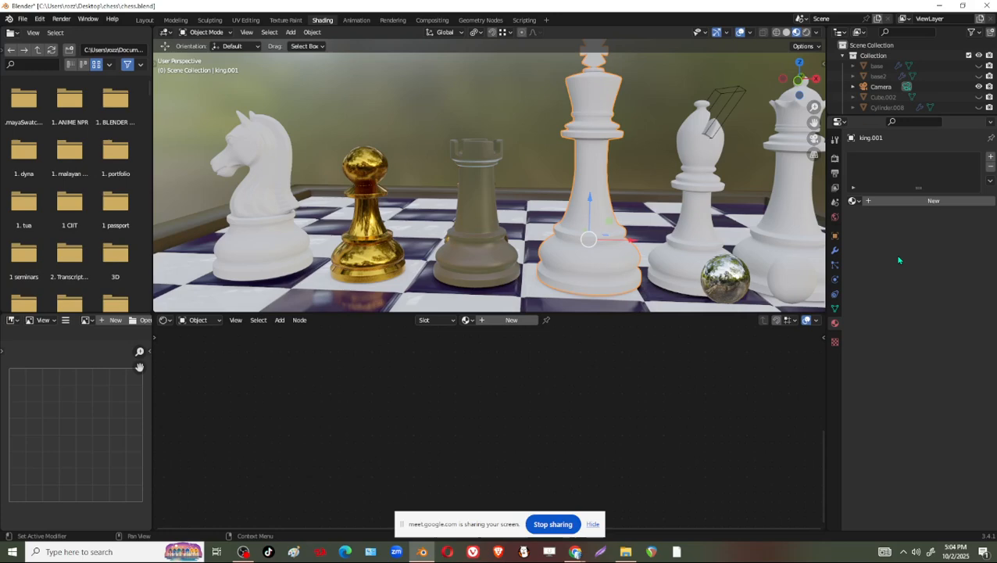
pyautogui.click(875, 201)
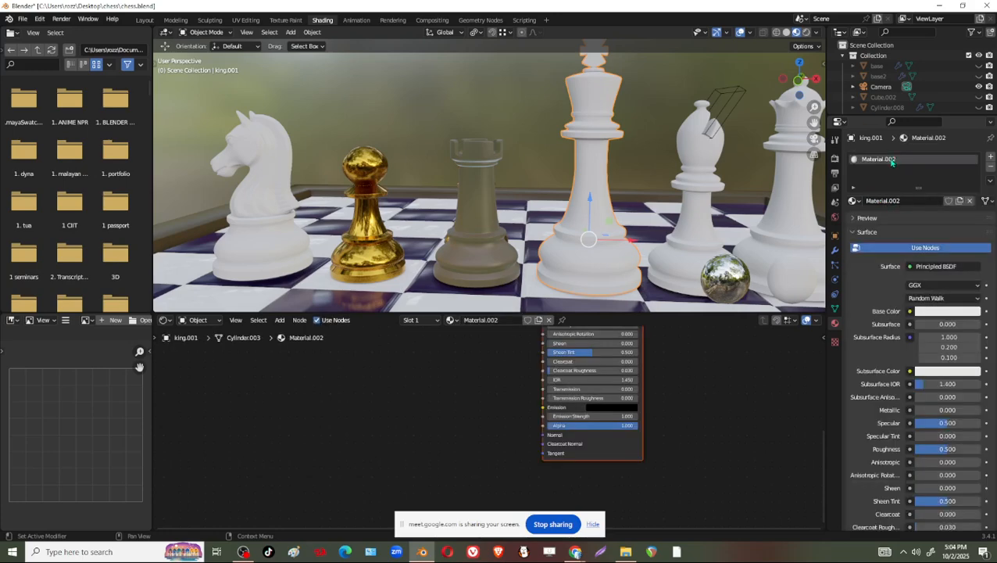
pyautogui.click(915, 200)
pyautogui.write('aluminum')
pyautogui.press('Return')
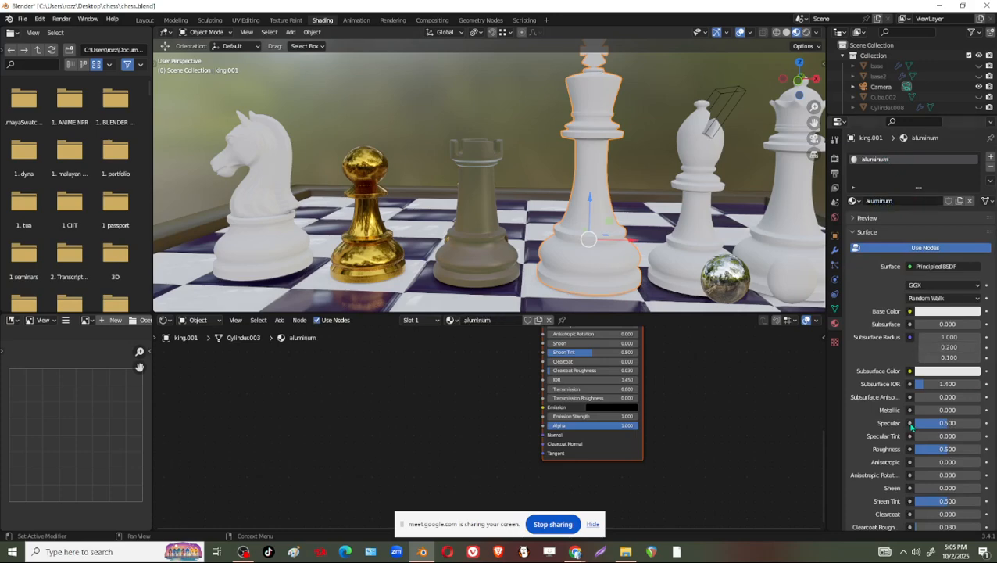
# Set the aluminum material's Roughness to 0.000 and inspect the king's surface up close
pyautogui.moveTo(947, 449); pyautogui.dragTo(913, 448)
pyautogui.scroll(4, 625, 184)
pyautogui.keyDown('shift'); pyautogui.moveTo(625, 184); pyautogui.dragTo(525, 136, button='middle'); pyautogui.keyUp('shift')
pyautogui.scroll(-2, 583, 166)
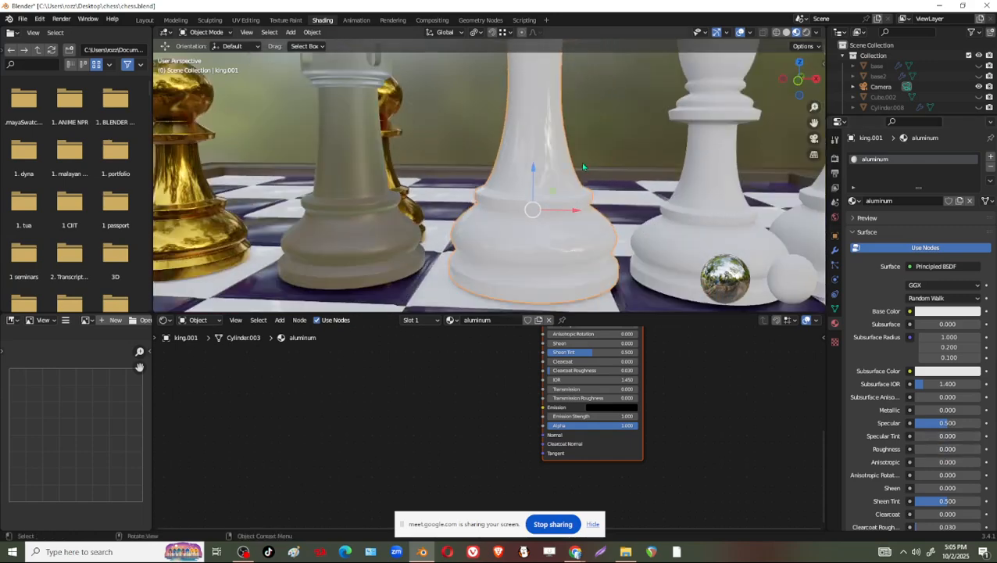
# Examine the aluminum material's Principled BSDF node inputs and the king's shading on the board
pyautogui.scroll(-4, 582, 166)
pyautogui.moveTo(707, 357); pyautogui.dragTo(691, 393, button='middle')
pyautogui.moveTo(661, 344); pyautogui.dragTo(638, 428, button='middle')
pyautogui.scroll(-1, 652, 395)
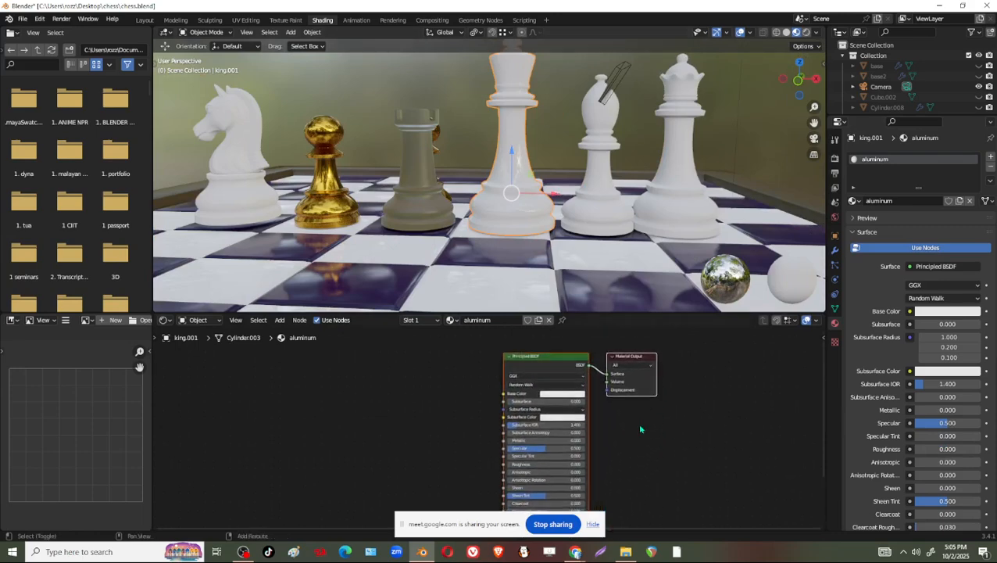
pyautogui.scroll(3, 640, 437)
pyautogui.keyDown('shift'); pyautogui.moveTo(649, 464); pyautogui.dragTo(632, 361, button='middle'); pyautogui.keyUp('shift')
pyautogui.keyDown('shift'); pyautogui.scroll(2, 657, 394); pyautogui.keyUp('shift')
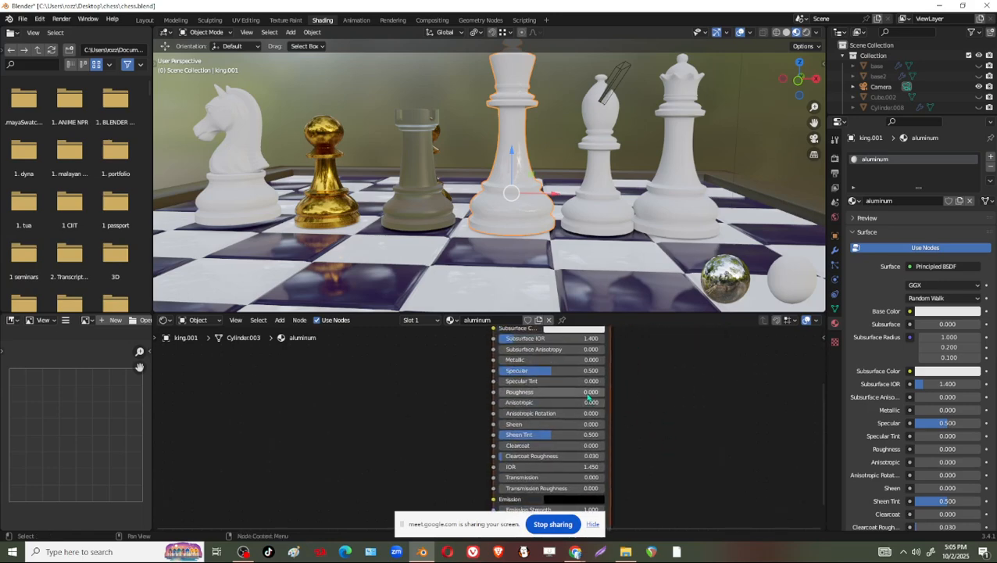
pyautogui.keyDown('shift'); pyautogui.scroll(3, 652, 374); pyautogui.keyUp('shift')
pyautogui.scroll(2, 606, 152)
pyautogui.keyDown('shift'); pyautogui.moveTo(608, 152); pyautogui.dragTo(603, 214, button='middle'); pyautogui.keyUp('shift')
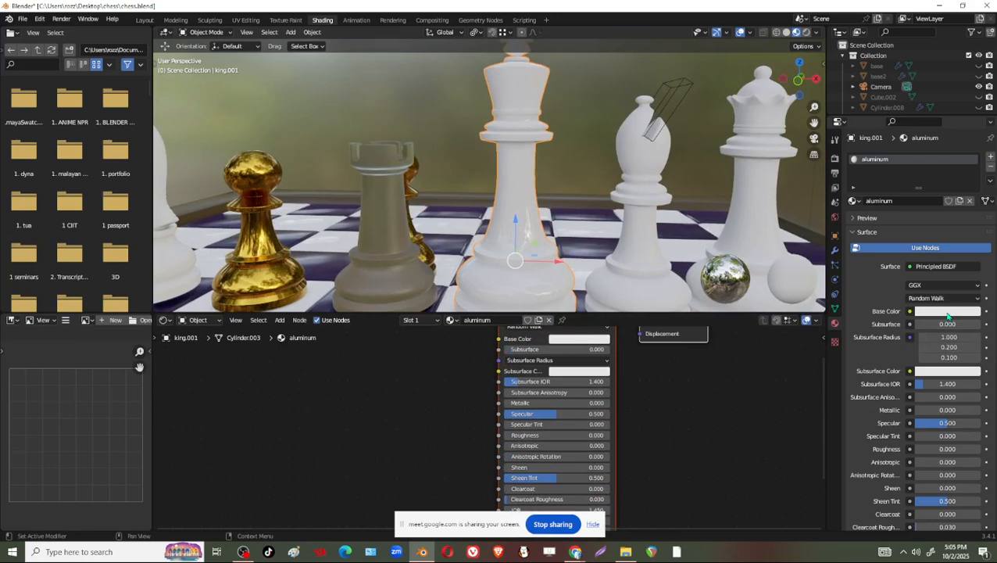
# Darken the aluminum material's Base Color to a neutral grey with Value 0.267
pyautogui.click(948, 312)
pyautogui.moveTo(974, 182); pyautogui.dragTo(973, 196)
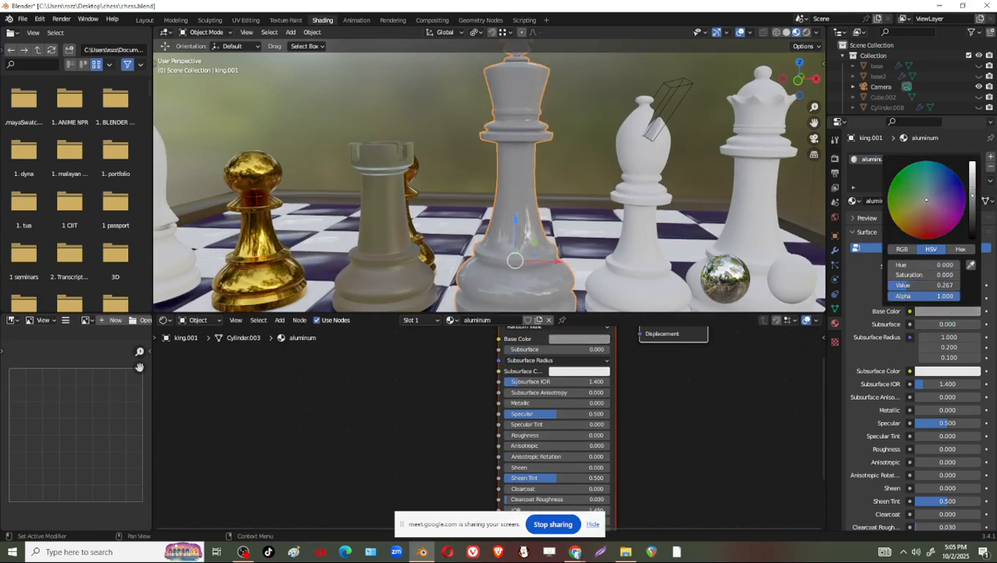
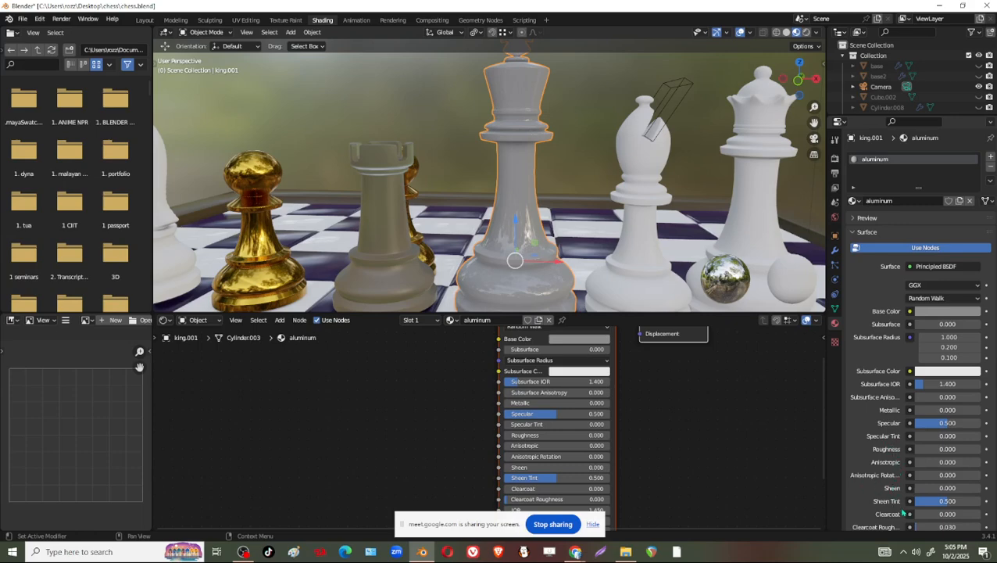
pyautogui.scroll(-1, 896, 518)
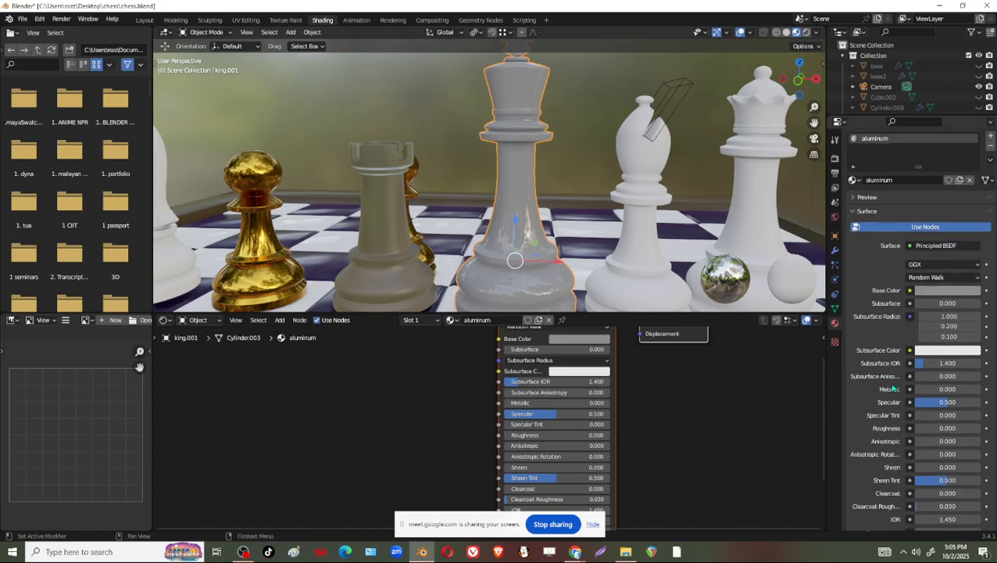
pyautogui.scroll(1, 893, 387)
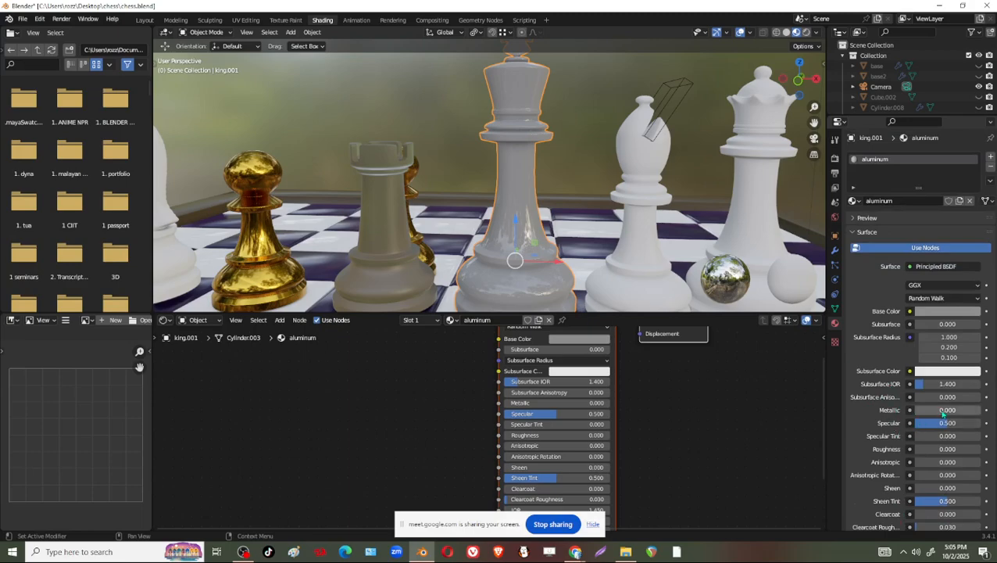
# Examine the grey king's surface and reflections from above, from the side and up close
pyautogui.scroll(5, 596, 274)
pyautogui.scroll(-5, 630, 280)
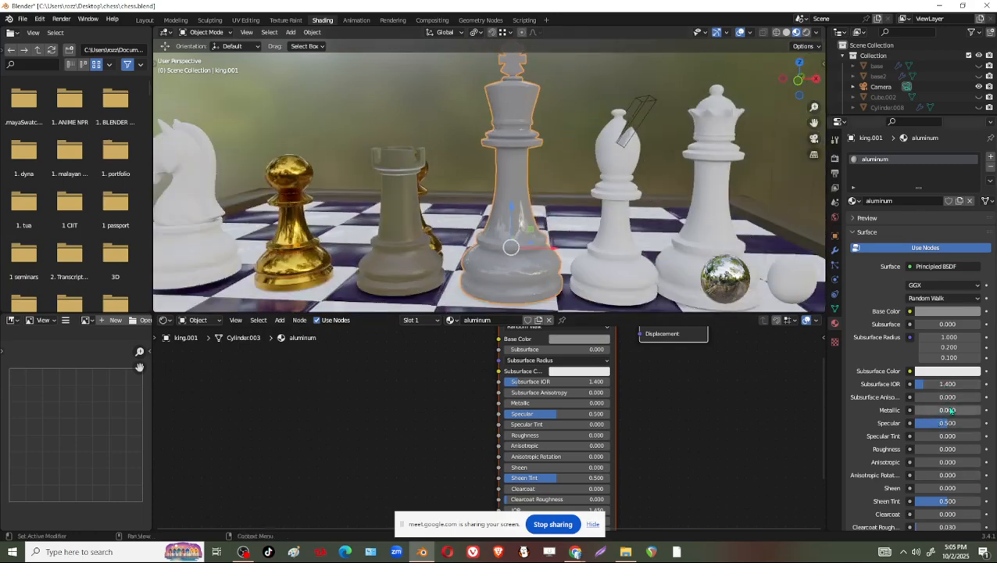
pyautogui.scroll(3, 540, 158)
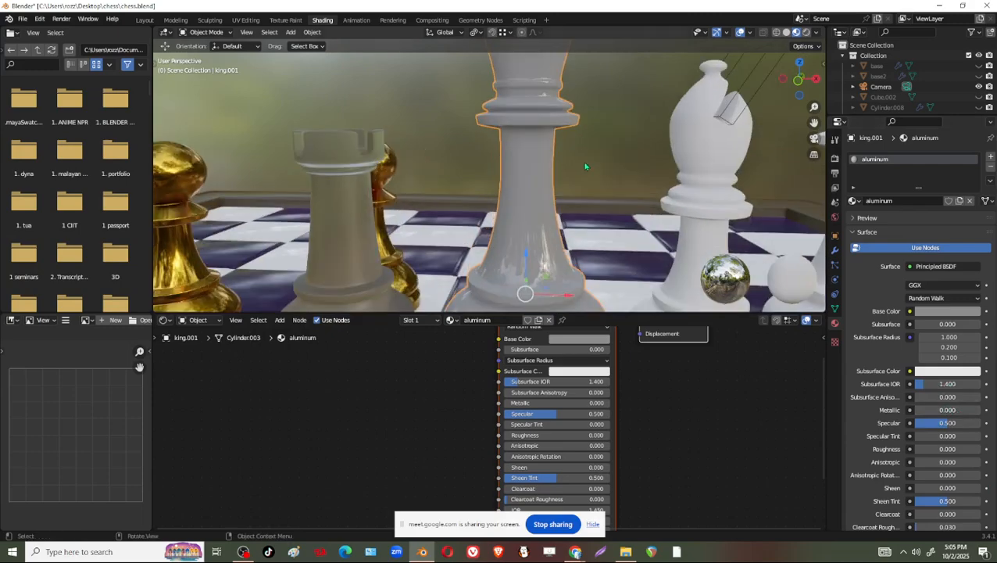
pyautogui.scroll(-2, 557, 135)
pyautogui.moveTo(557, 135); pyautogui.dragTo(510, 228, button='middle')
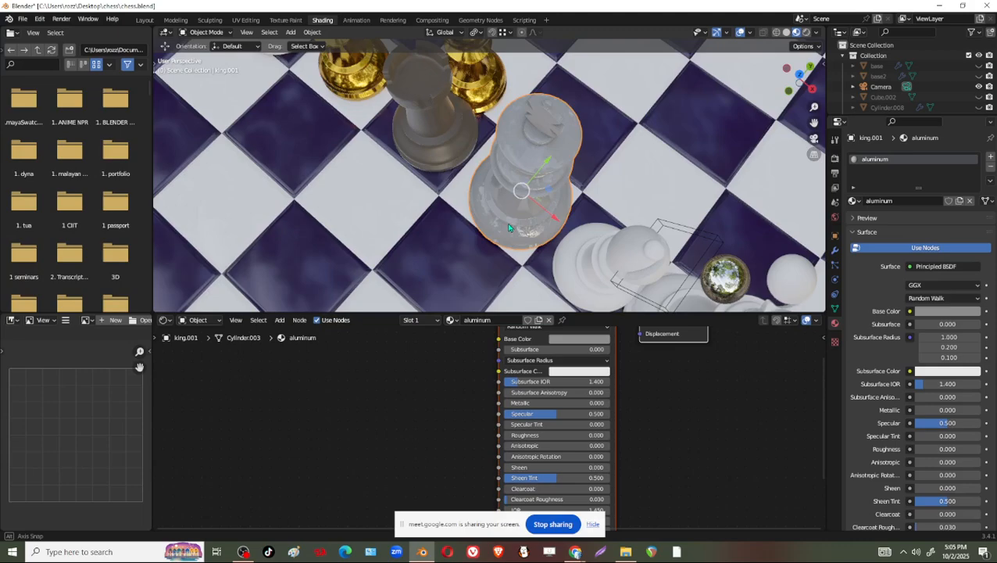
pyautogui.scroll(3, 539, 185)
pyautogui.scroll(-3, 609, 190)
pyautogui.moveTo(609, 190); pyautogui.dragTo(570, 173, button='middle')
pyautogui.scroll(2, 547, 142)
pyautogui.scroll(-2, 547, 140)
pyautogui.click(546, 166)
pyautogui.scroll(3, 546, 166)
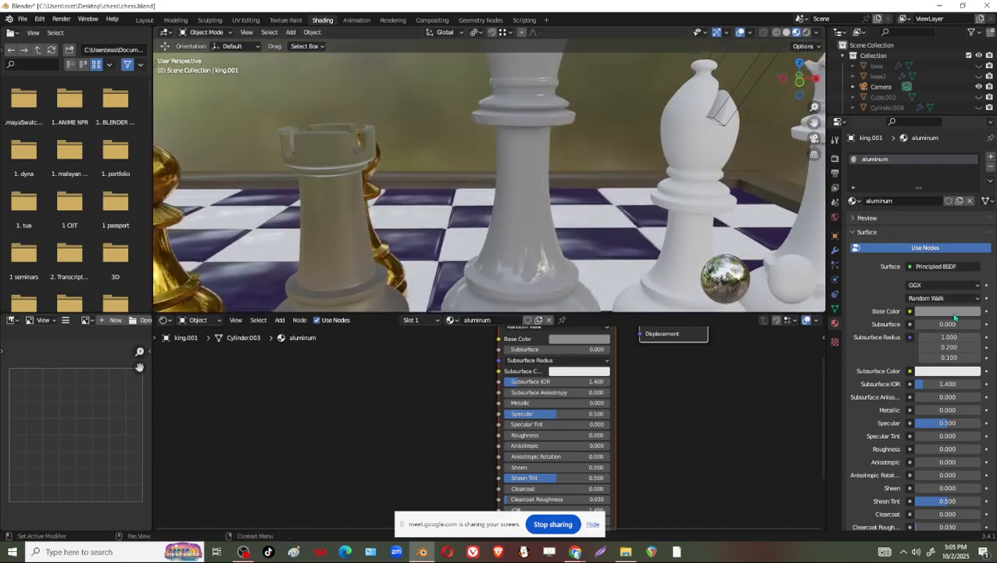
# Try a blue Base Color on the king with Hue 0.659 and Saturation 0.838, and darken it
pyautogui.click(955, 312)
pyautogui.moveTo(933, 200)
pyautogui.mouseDown()
pyautogui.moveTo(921, 211)
pyautogui.moveTo(937, 192)
pyautogui.mouseUp()
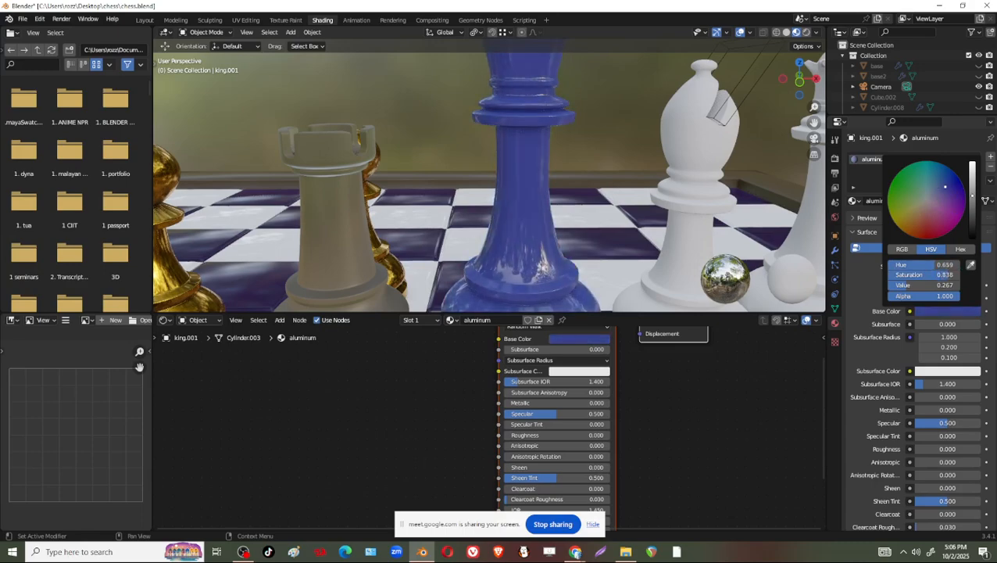
pyautogui.scroll(-4, 615, 168)
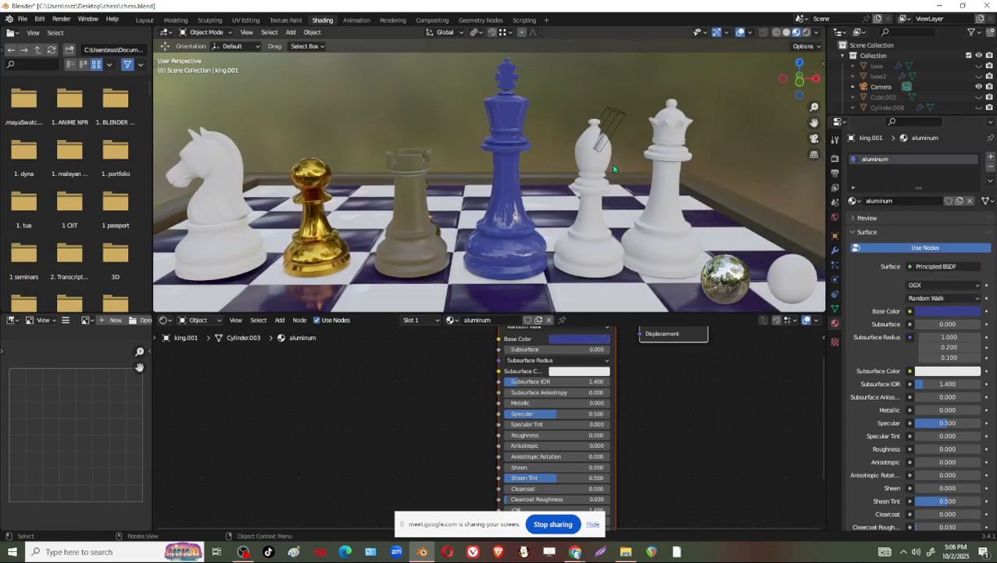
pyautogui.moveTo(615, 168); pyautogui.dragTo(616, 170, button='middle')
pyautogui.click(927, 311)
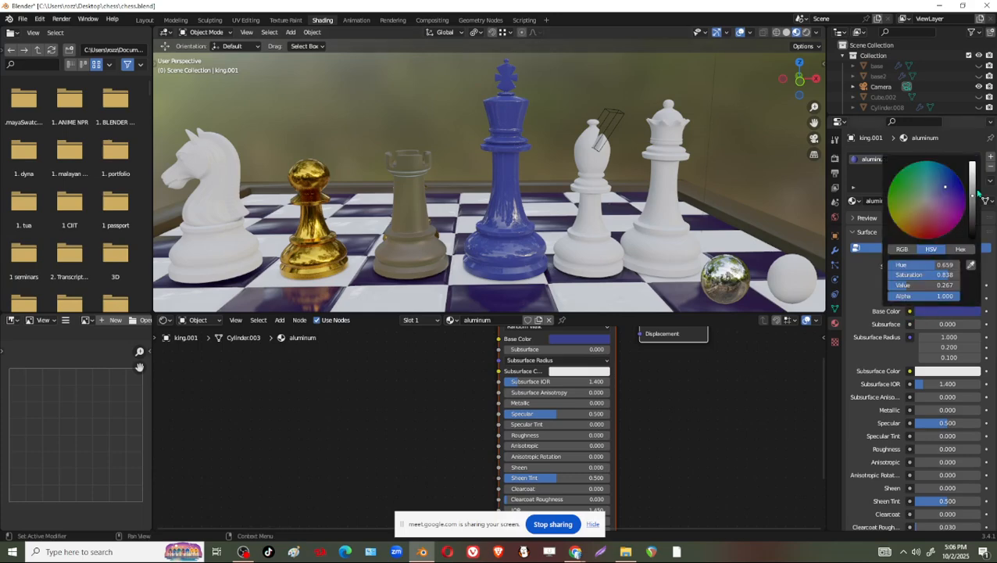
pyautogui.moveTo(977, 193)
pyautogui.mouseDown()
pyautogui.moveTo(977, 211)
pyautogui.moveTo(985, 201)
pyautogui.mouseUp()
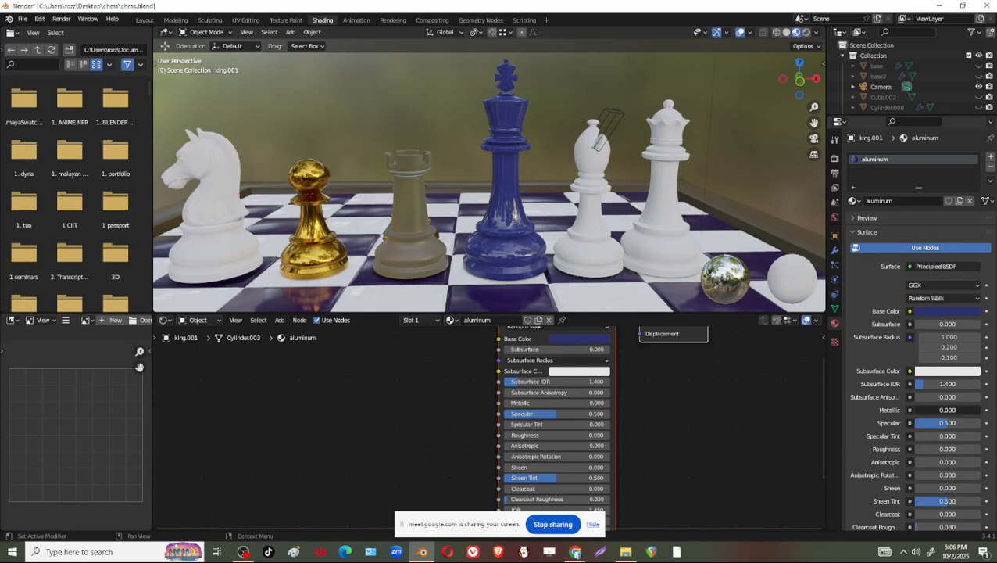
# Set the aluminum material's Metallic to 1.000 and change its Base Color to a muted pinkish grey
pyautogui.moveTo(943, 409); pyautogui.dragTo(981, 410)
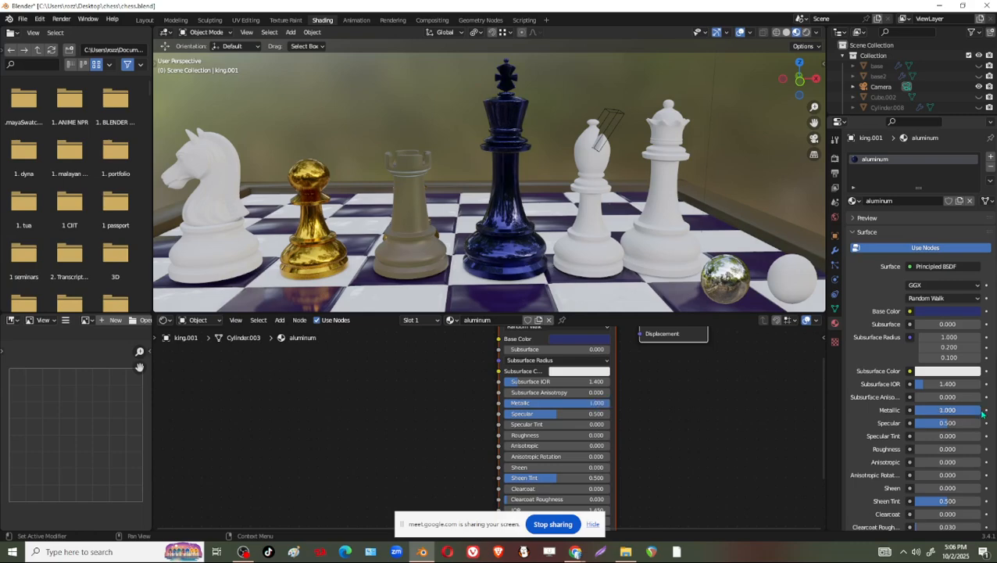
pyautogui.scroll(4, 558, 175)
pyautogui.click(538, 194)
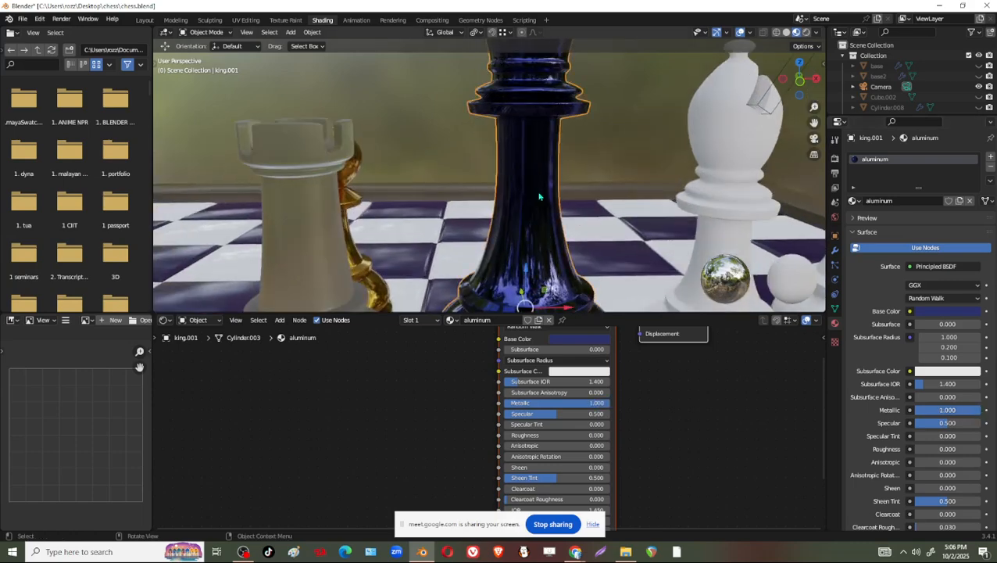
pyautogui.click(951, 312)
pyautogui.moveTo(946, 188)
pyautogui.mouseDown()
pyautogui.moveTo(933, 200)
pyautogui.moveTo(972, 202)
pyautogui.moveTo(972, 173)
pyautogui.mouseUp()
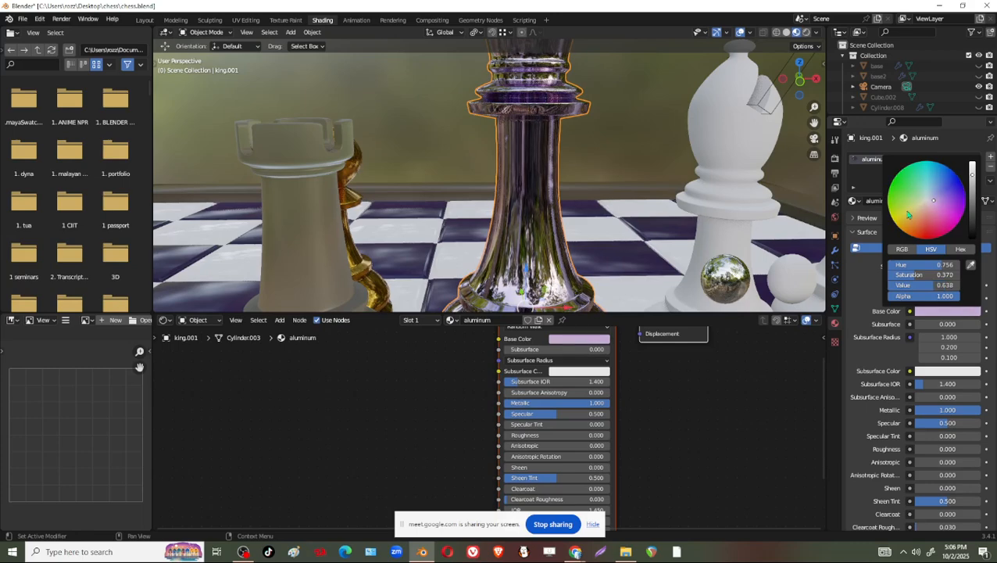
pyautogui.moveTo(935, 200)
pyautogui.mouseDown()
pyautogui.moveTo(923, 201)
pyautogui.moveTo(971, 192)
pyautogui.mouseUp()
pyautogui.scroll(-4, 582, 157)
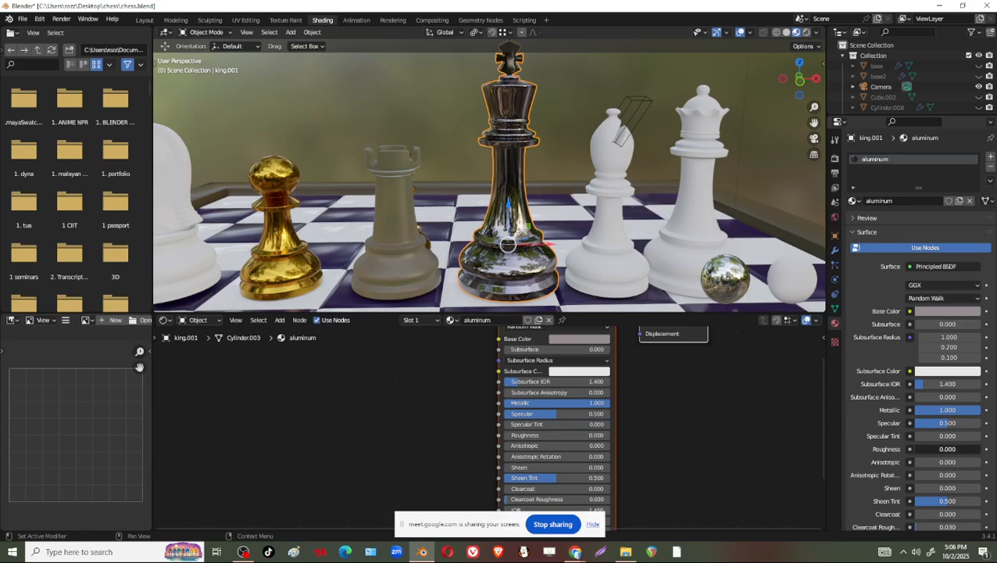
# Try raising the aluminum material's Roughness to 1.000 and inspect the king's matte surface from an angle
pyautogui.moveTo(942, 449)
pyautogui.mouseDown()
pyautogui.moveTo(966, 448)
pyautogui.moveTo(938, 448)
pyautogui.mouseUp()
pyautogui.moveTo(938, 449)
pyautogui.mouseDown()
pyautogui.moveTo(980, 449)
pyautogui.moveTo(938, 448)
pyautogui.mouseUp()
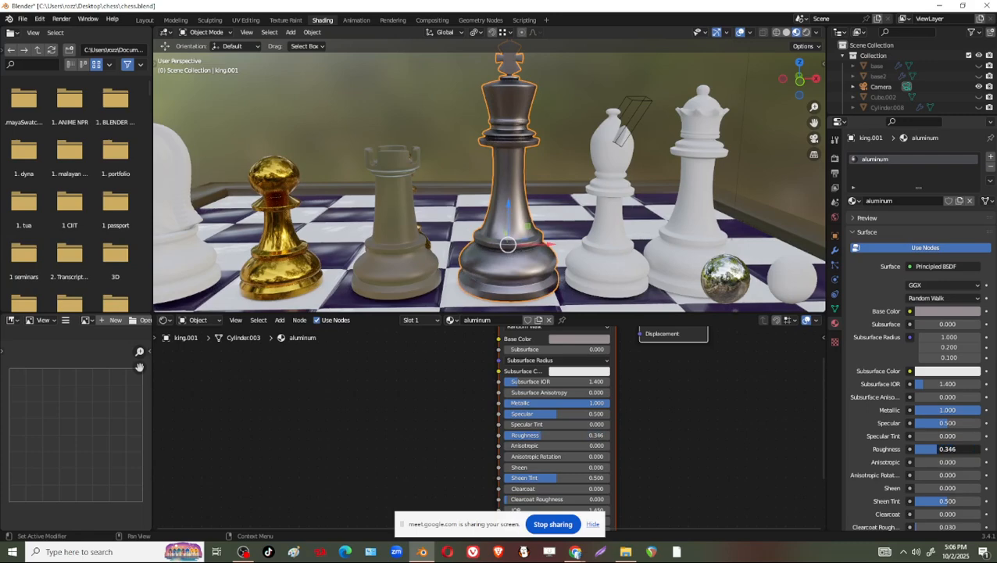
pyautogui.moveTo(938, 449); pyautogui.dragTo(981, 449)
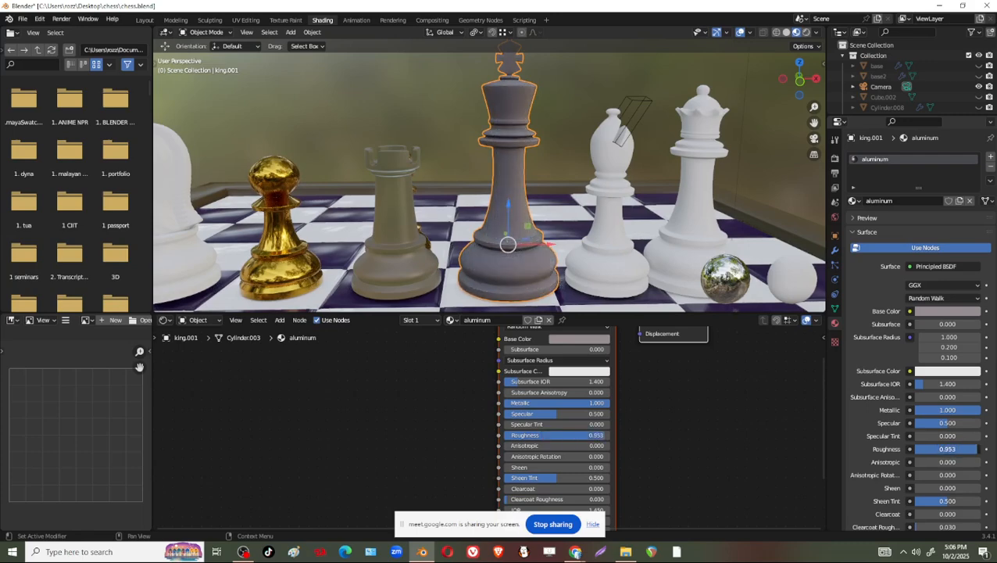
pyautogui.scroll(4, 531, 175)
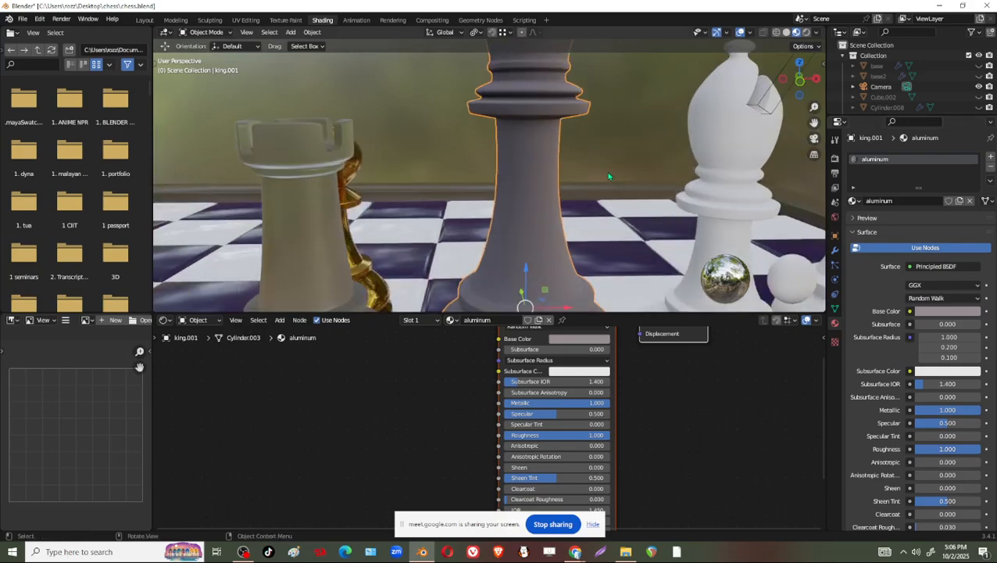
pyautogui.moveTo(604, 167); pyautogui.dragTo(582, 156, button='middle')
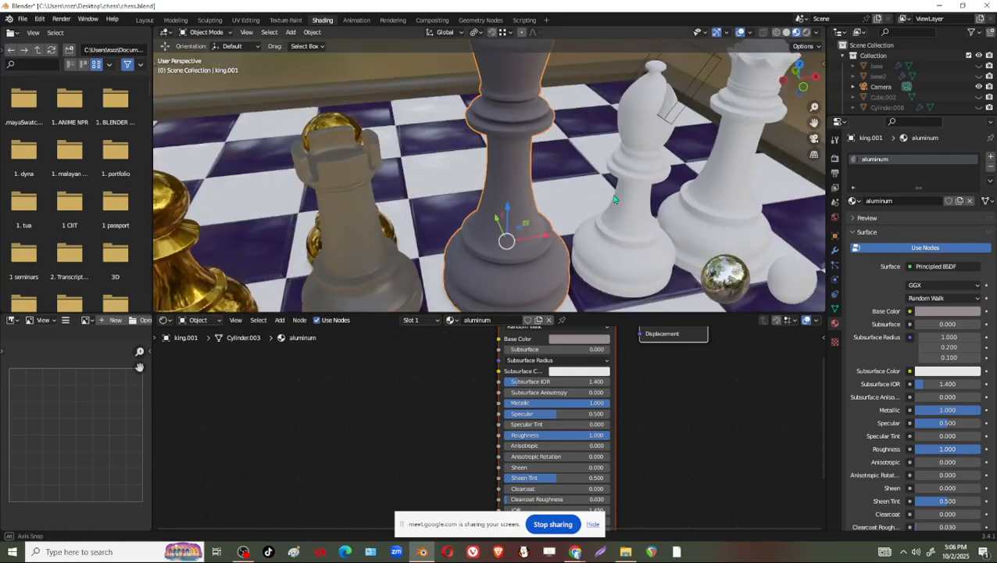
# Lower the aluminum material's Roughness to 0.402 and check the king among the other pieces
pyautogui.moveTo(969, 413)
pyautogui.mouseDown()
pyautogui.moveTo(906, 412)
pyautogui.moveTo(974, 412)
pyautogui.mouseUp()
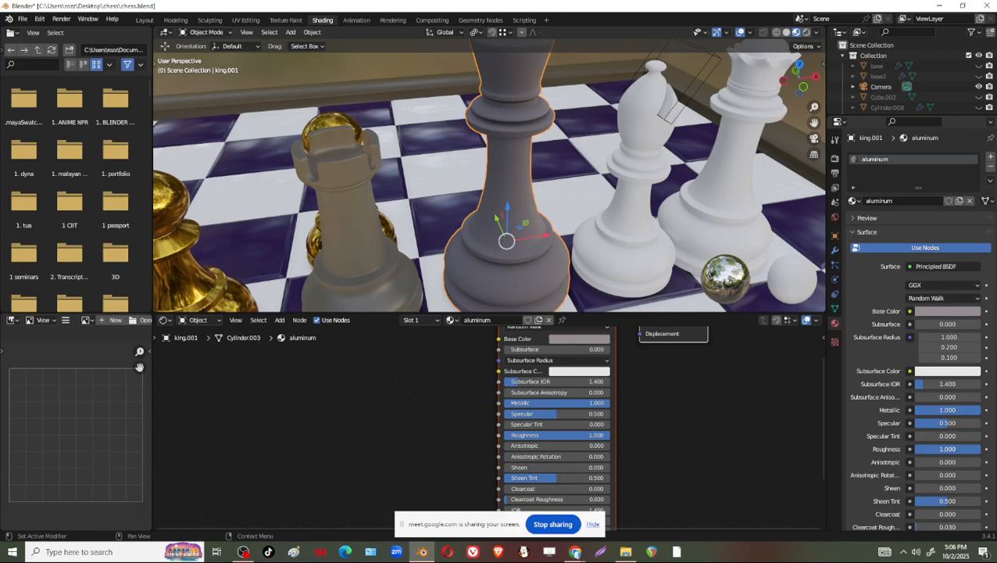
pyautogui.moveTo(969, 449); pyautogui.dragTo(943, 448)
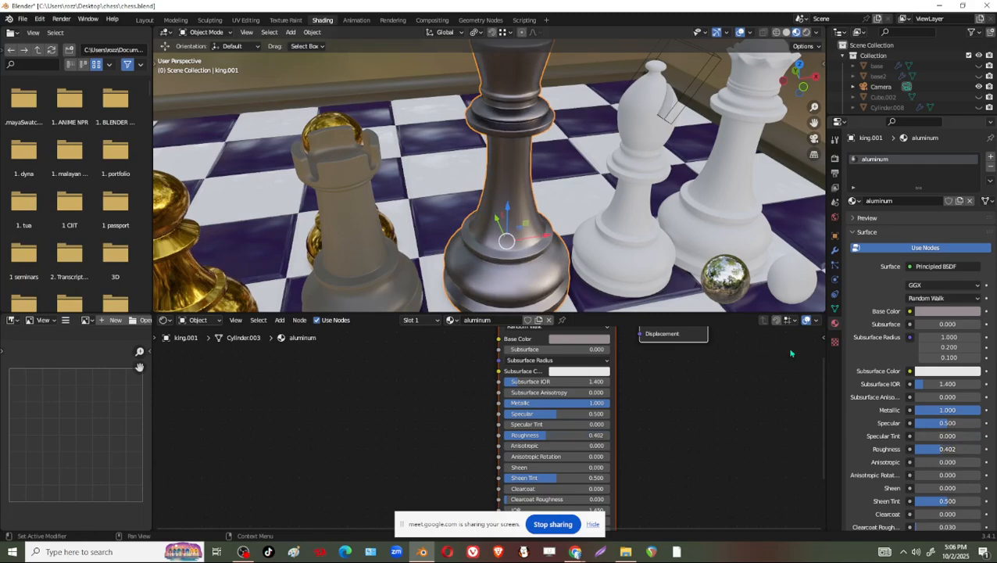
pyautogui.scroll(-2, 580, 223)
pyautogui.moveTo(580, 223); pyautogui.dragTo(568, 175, button='middle')
pyautogui.click(551, 202)
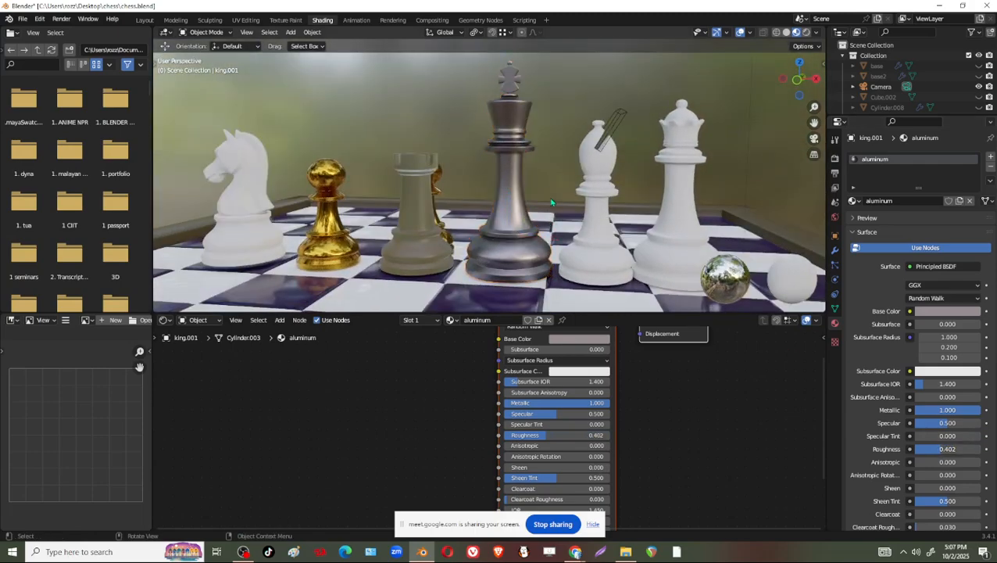
# Select the king and set its aluminum material's Metallic to 0.835 and Roughness to 0.299
pyautogui.scroll(2, 530, 197)
pyautogui.click(531, 197)
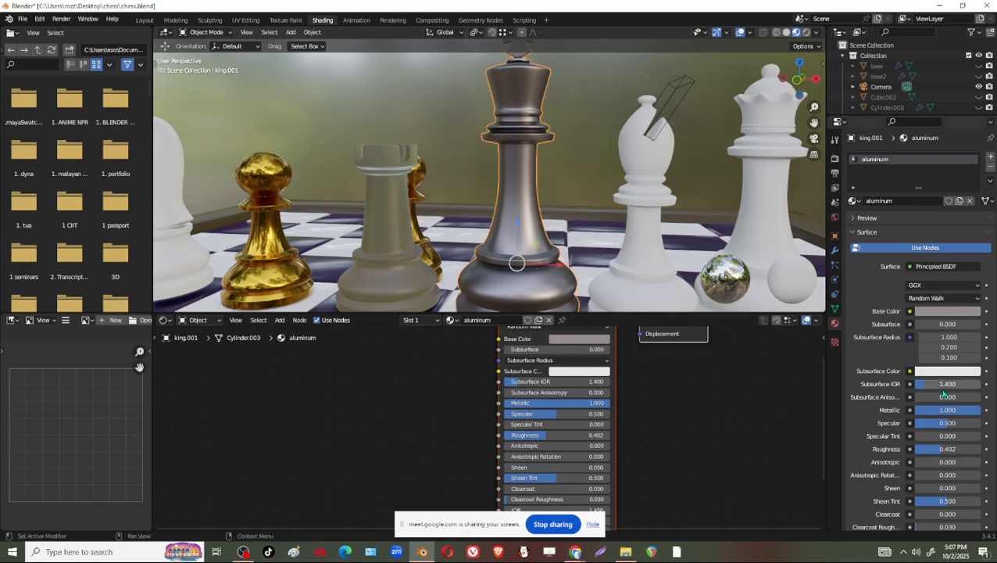
pyautogui.moveTo(949, 410); pyautogui.dragTo(938, 410)
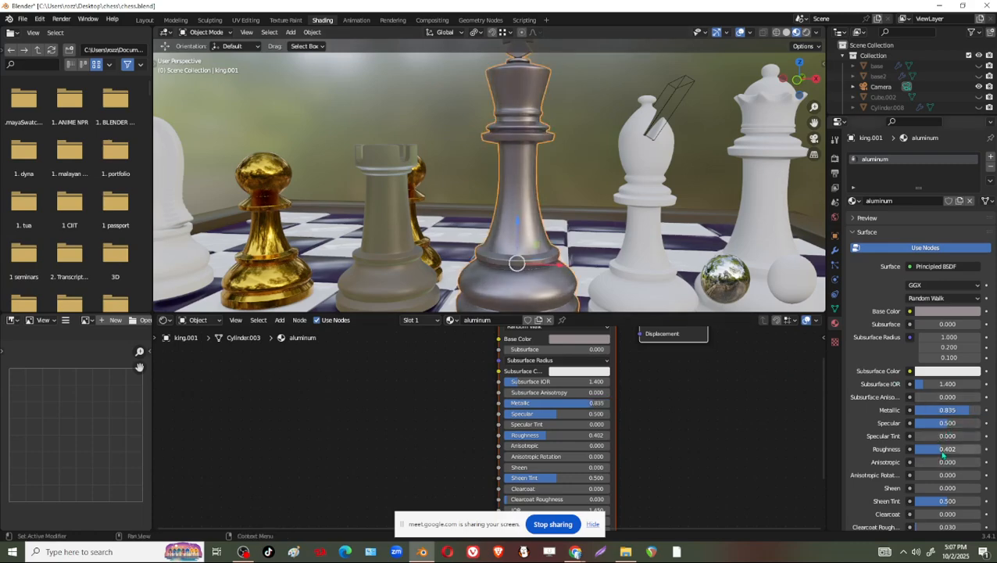
pyautogui.moveTo(938, 451); pyautogui.dragTo(932, 452)
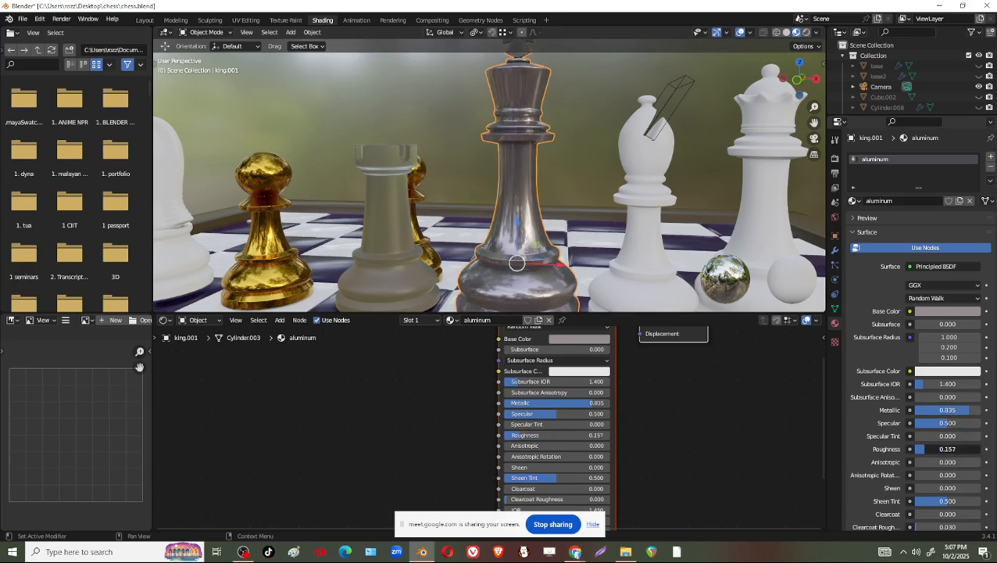
pyautogui.moveTo(933, 452); pyautogui.dragTo(928, 452)
# Select the gold pawn and set its chess_b material's Roughness to 0.350
pyautogui.click(266, 208)
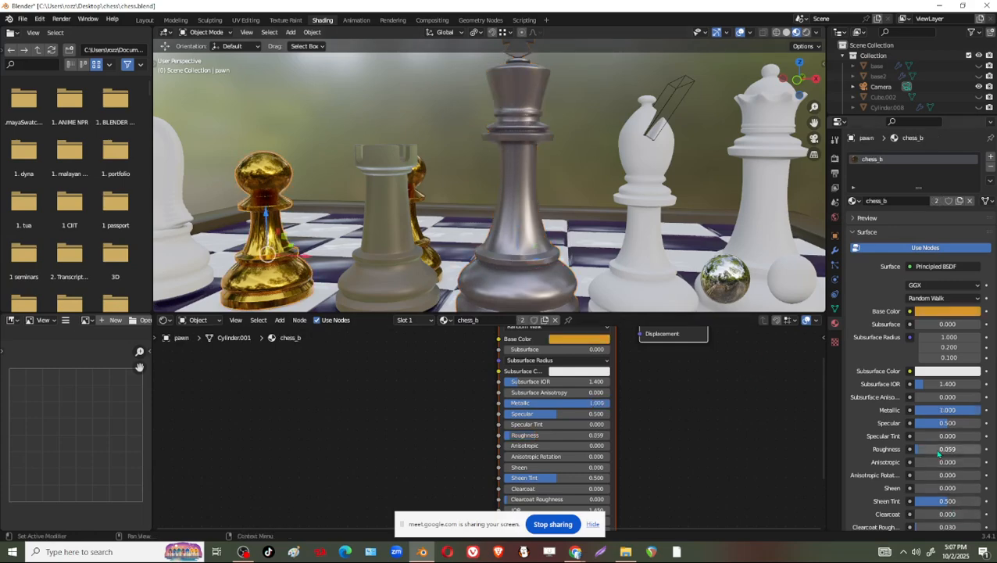
pyautogui.moveTo(922, 452); pyautogui.dragTo(941, 452)
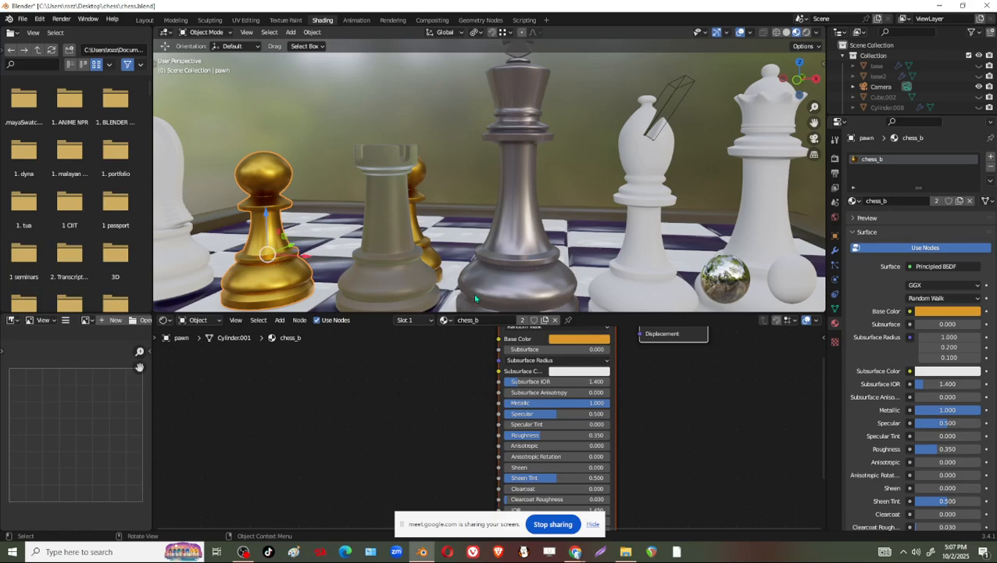
pyautogui.scroll(-2, 548, 194)
pyautogui.moveTo(567, 246); pyautogui.dragTo(582, 234, button='middle')
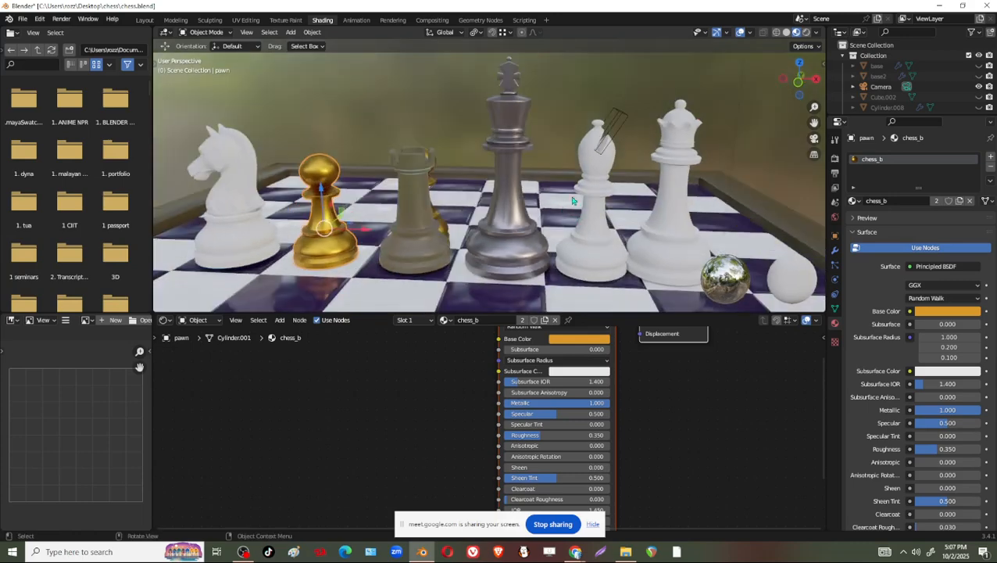
# Select the rook, king and bishop in turn and inspect their materials on the board
pyautogui.click(414, 216)
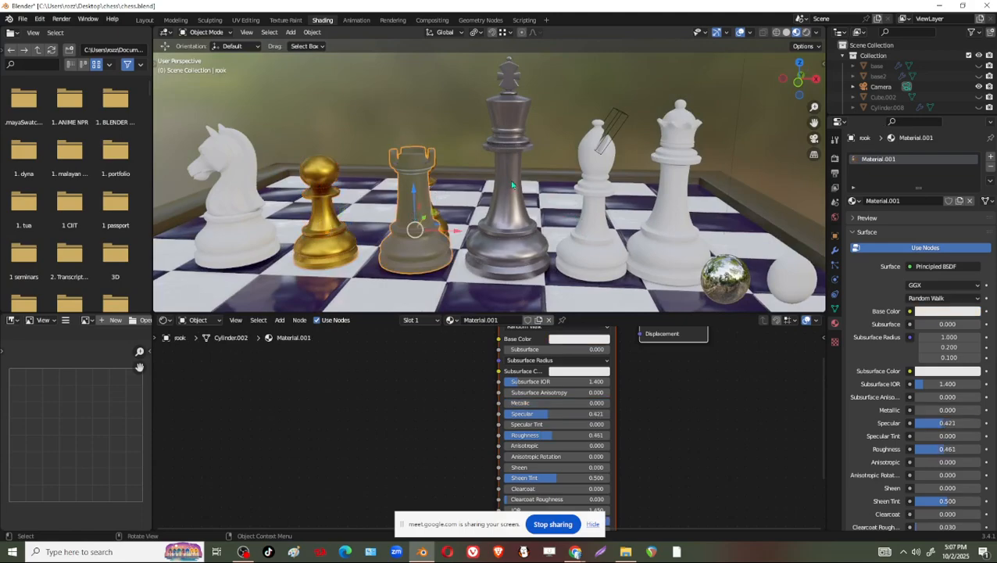
pyautogui.click(512, 185)
pyautogui.scroll(5, 509, 196)
pyautogui.scroll(-5, 533, 189)
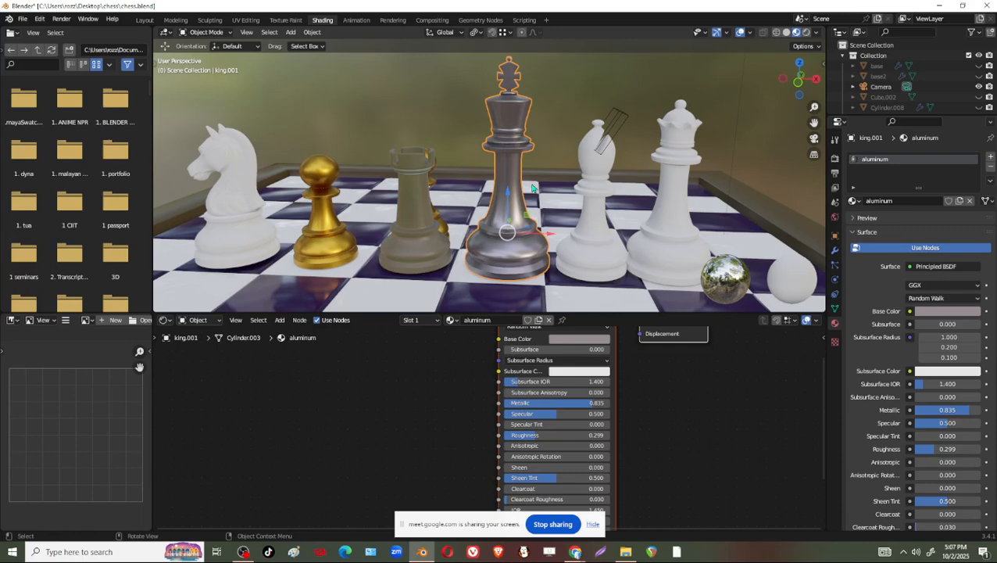
pyautogui.moveTo(585, 257); pyautogui.dragTo(599, 257, button='middle')
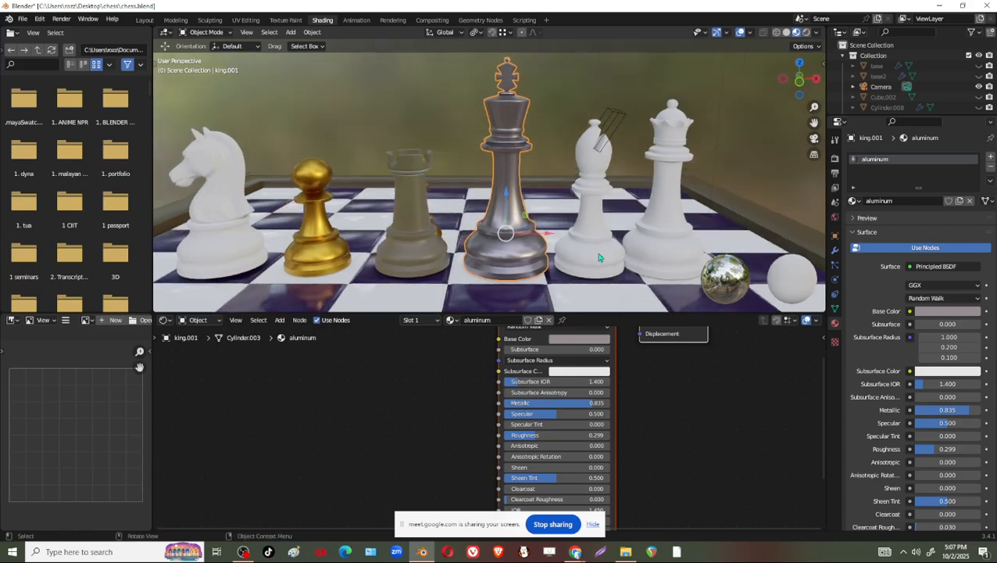
pyautogui.click(599, 257)
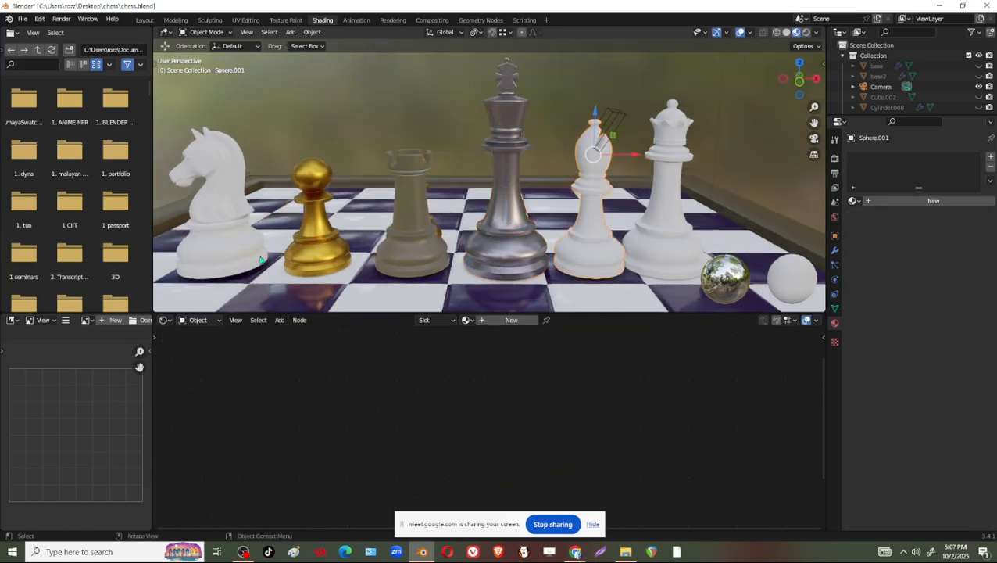
# Create a new material on the knight's head and name it "concrete"
pyautogui.moveTo(261, 260); pyautogui.dragTo(988, 226, button='middle')
pyautogui.click(189, 221)
pyautogui.scroll(4, 525, 216)
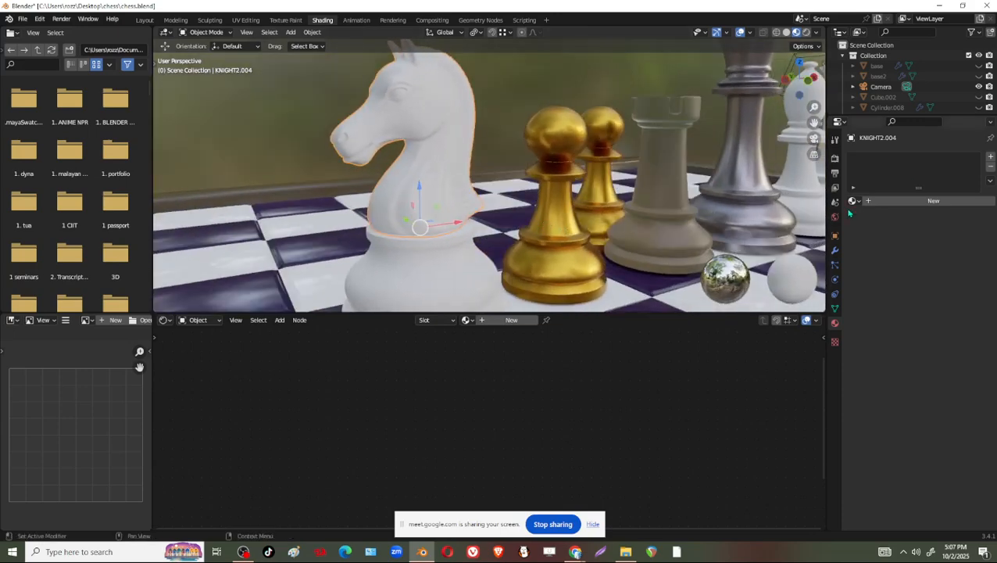
pyautogui.click(854, 201)
pyautogui.click(933, 201)
pyautogui.doubleClick(903, 202)
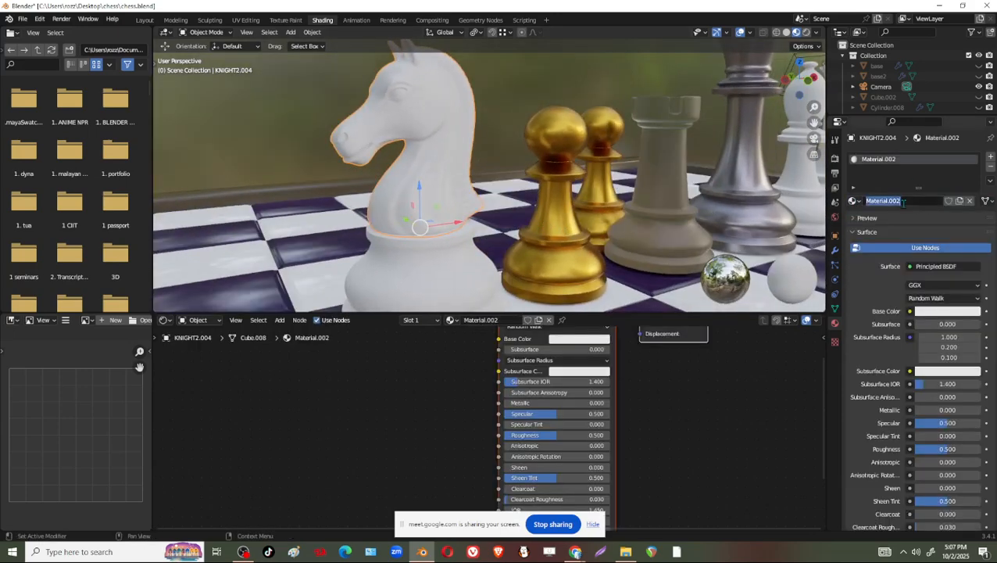
pyautogui.write('corcrete')
pyautogui.press('Return')
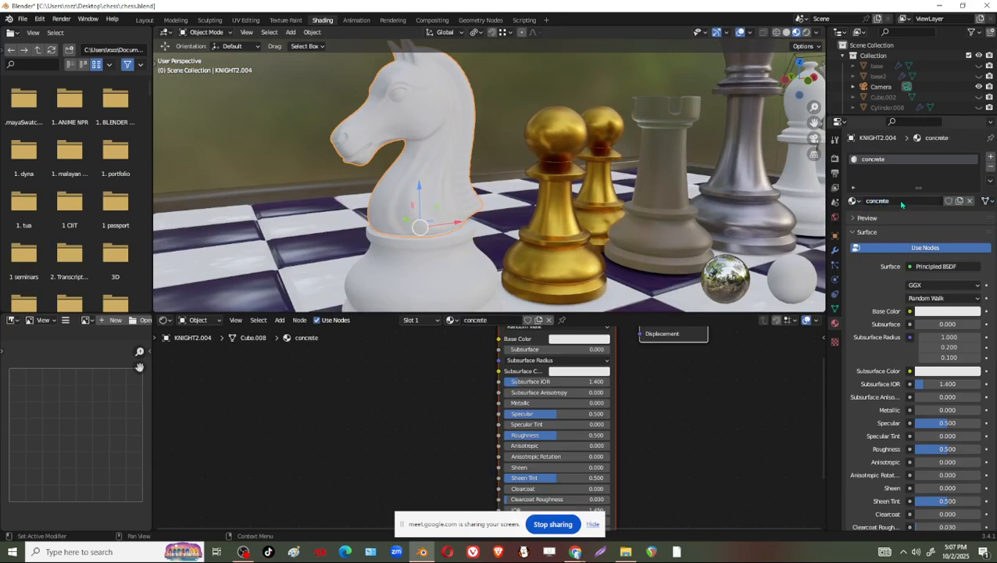
# Set the concrete material's Base Color to a grey with Value 0.227 and its Roughness to 0.689
pyautogui.click(924, 311)
pyautogui.click(975, 196)
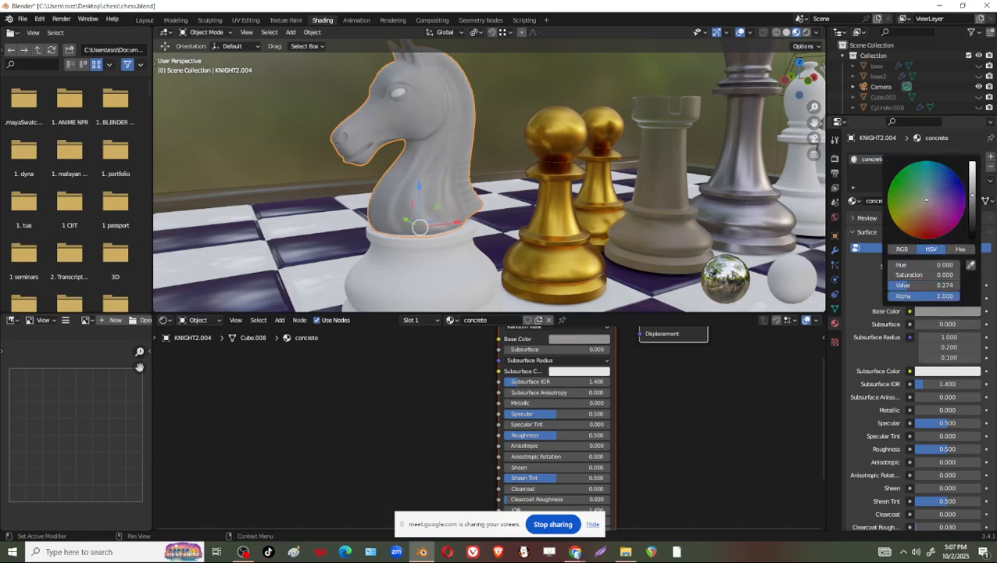
pyautogui.moveTo(973, 199); pyautogui.dragTo(974, 203)
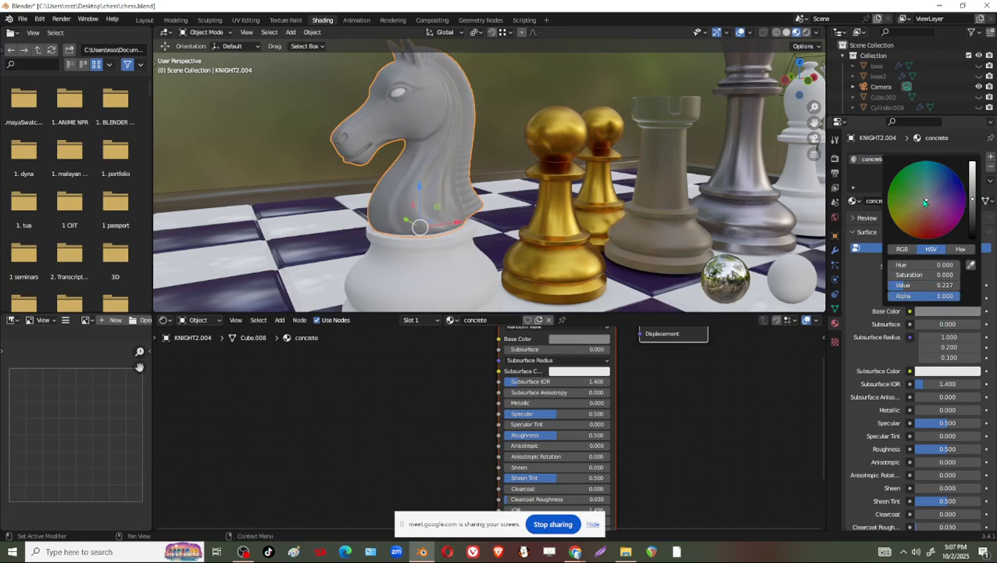
pyautogui.scroll(4, 336, 163)
pyautogui.keyDown('shift'); pyautogui.moveTo(336, 162); pyautogui.dragTo(433, 225, button='middle'); pyautogui.keyUp('shift')
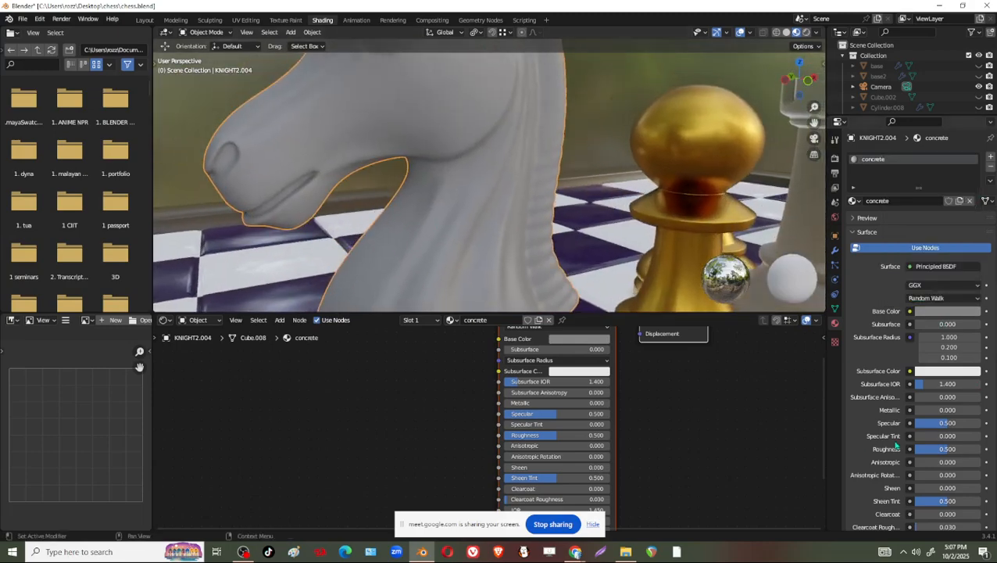
pyautogui.moveTo(940, 453); pyautogui.dragTo(953, 453)
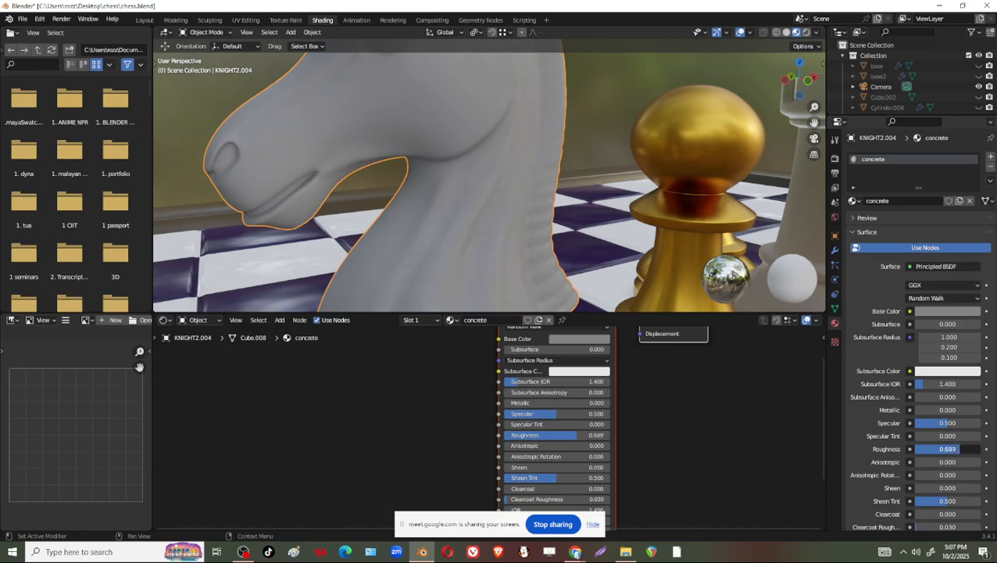
pyautogui.scroll(-3, 455, 141)
pyautogui.moveTo(454, 141); pyautogui.dragTo(500, 152, button='middle')
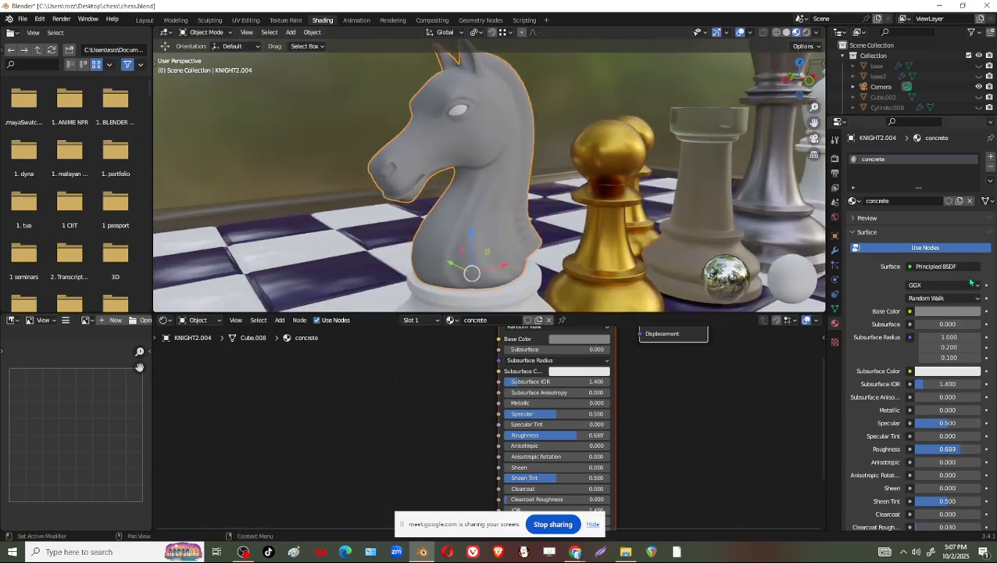
# Assign the existing concrete material to the knight's eyes and base
pyautogui.click(460, 111)
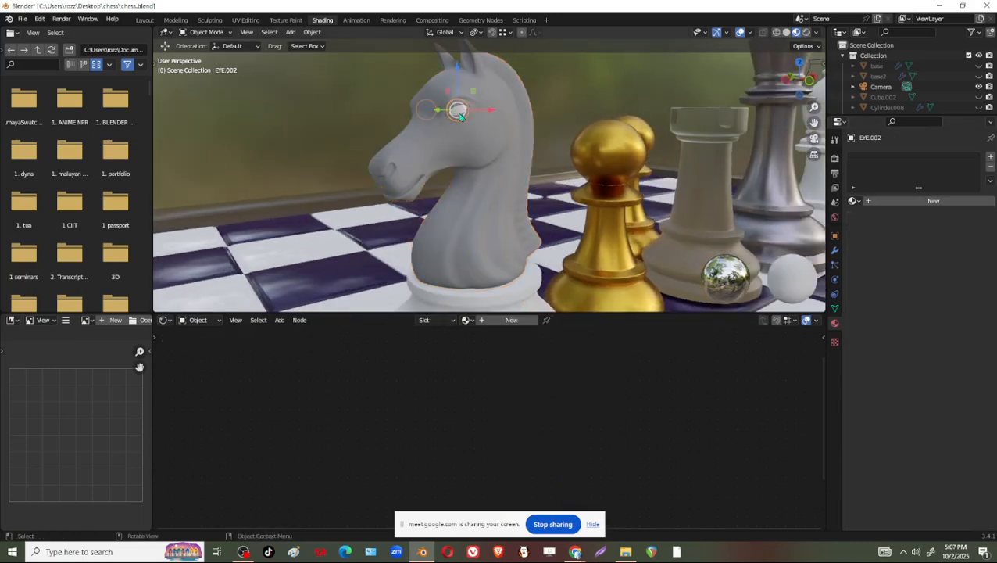
pyautogui.click(855, 200)
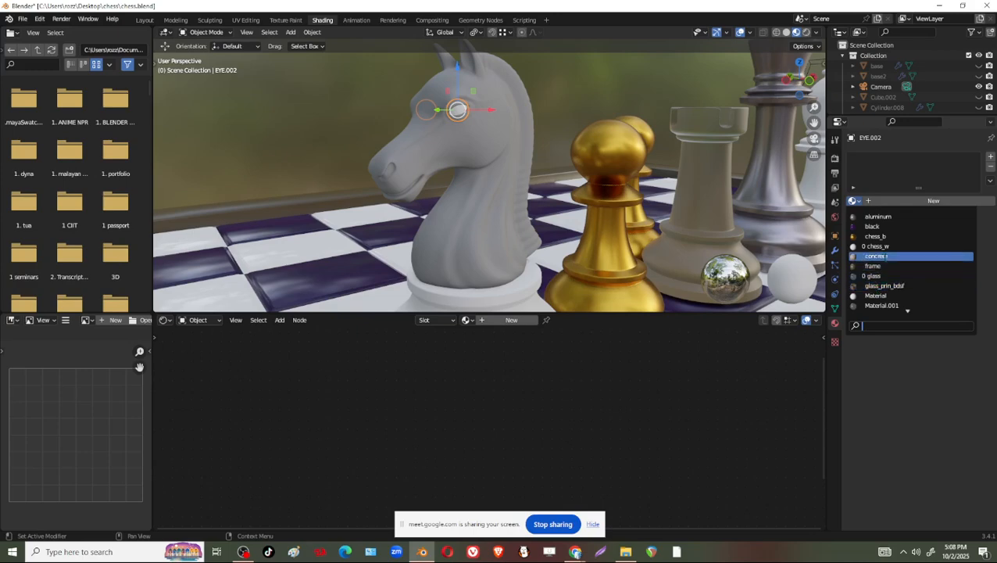
pyautogui.click(900, 256)
pyautogui.click(469, 218)
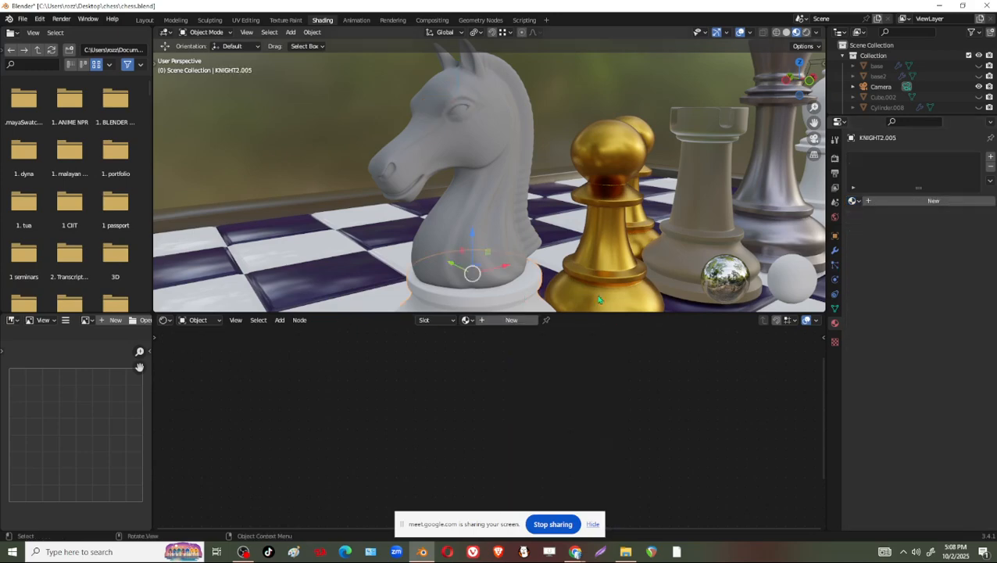
pyautogui.click(856, 201)
pyautogui.click(877, 256)
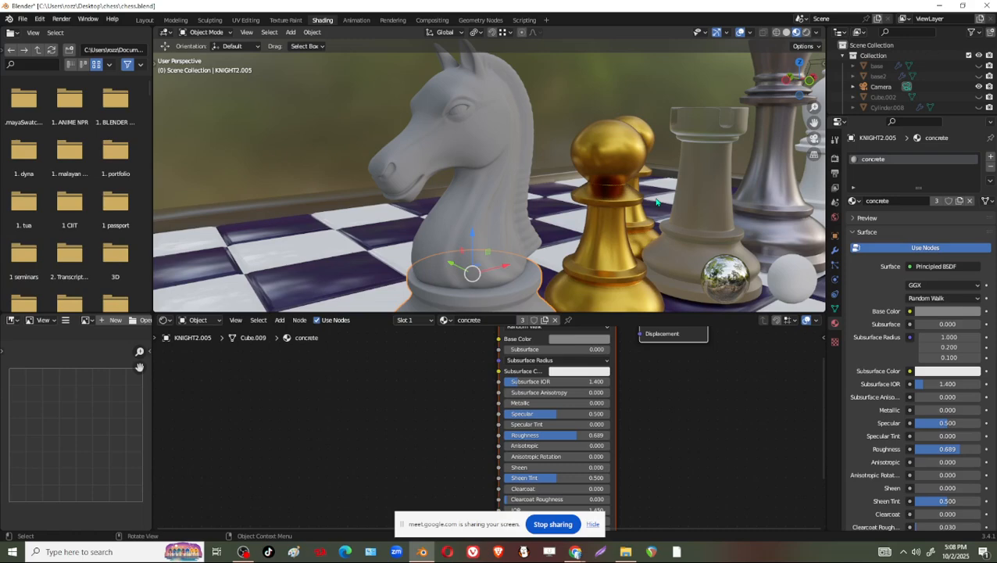
pyautogui.moveTo(594, 226); pyautogui.dragTo(608, 226, button='middle')
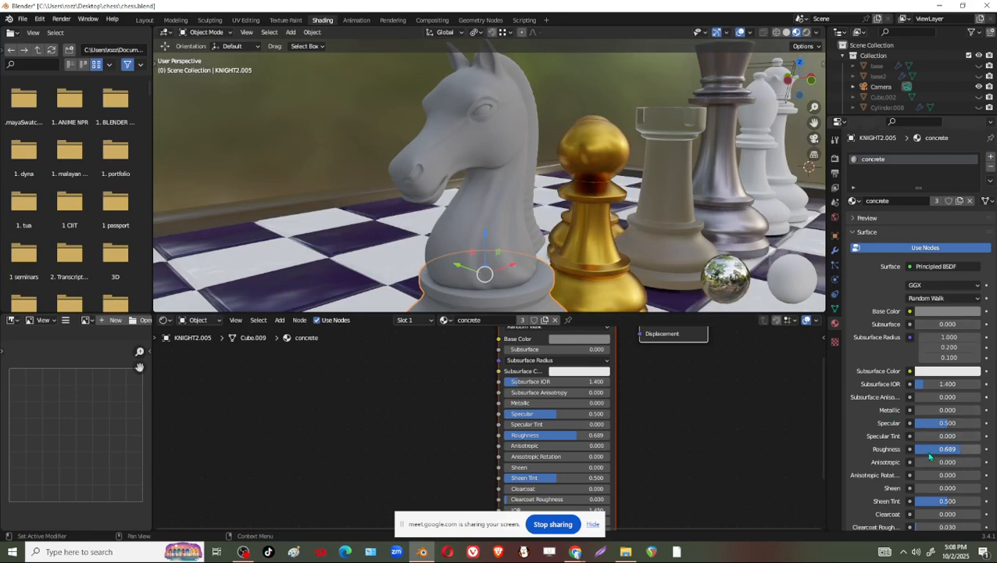
# Set the knight's concrete material to Roughness 0.390 and Metallic 0.386
pyautogui.moveTo(955, 452)
pyautogui.mouseDown()
pyautogui.moveTo(918, 452)
pyautogui.moveTo(937, 451)
pyautogui.mouseUp()
pyautogui.scroll(4, 571, 235)
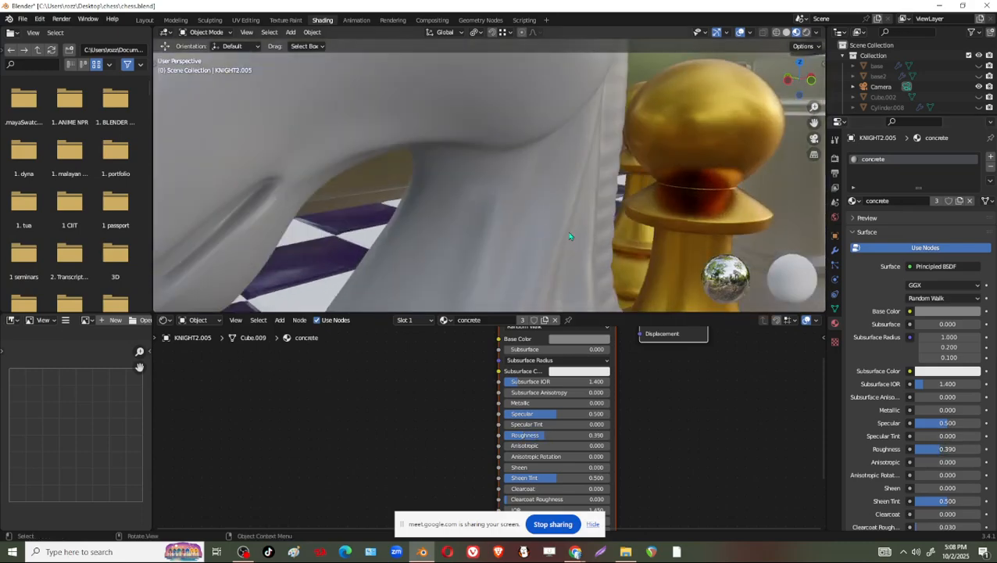
pyautogui.scroll(-5, 558, 235)
pyautogui.moveTo(558, 239); pyautogui.dragTo(820, 227, button='middle')
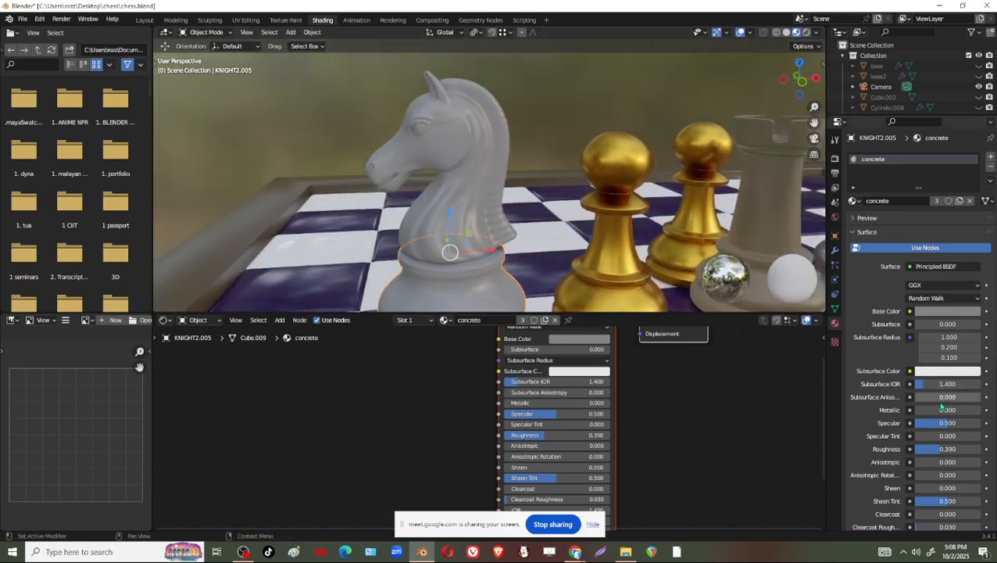
pyautogui.moveTo(940, 409); pyautogui.dragTo(958, 410)
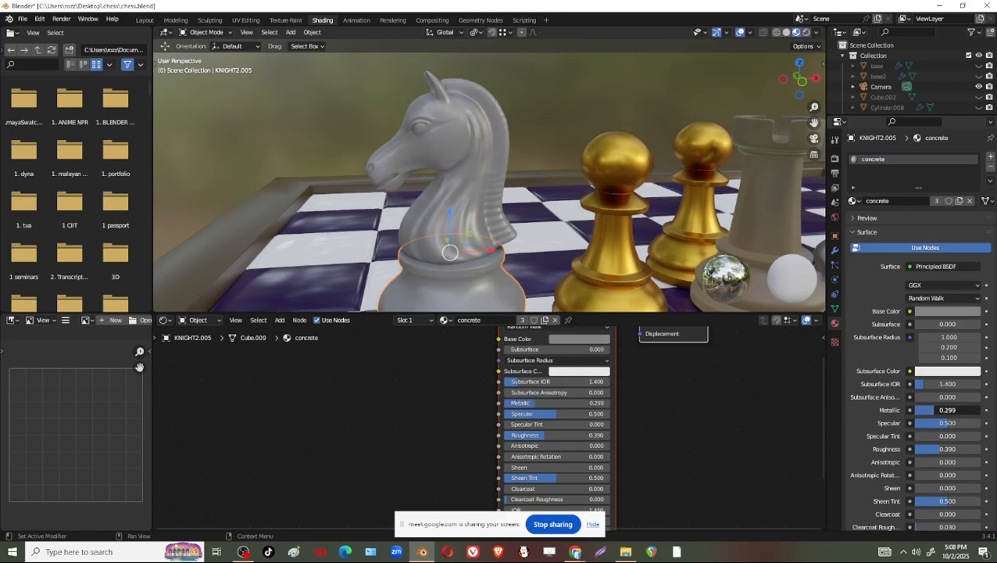
pyautogui.moveTo(947, 410); pyautogui.dragTo(952, 409)
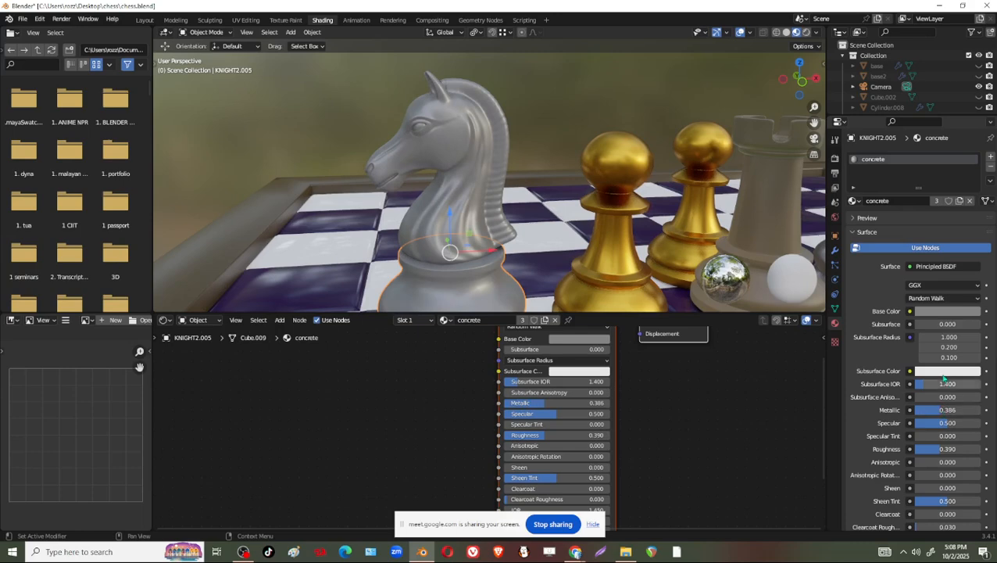
# Change the concrete material's Base Color to a warm brown and check the knight beside the other pieces
pyautogui.click(954, 316)
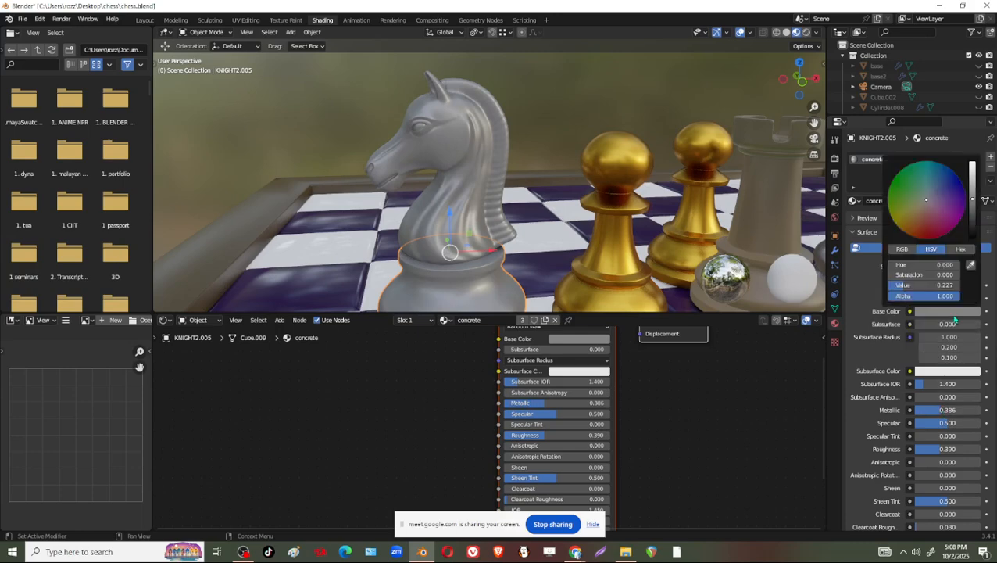
pyautogui.moveTo(928, 207)
pyautogui.mouseDown()
pyautogui.moveTo(912, 224)
pyautogui.moveTo(939, 195)
pyautogui.moveTo(916, 200)
pyautogui.moveTo(915, 216)
pyautogui.mouseUp()
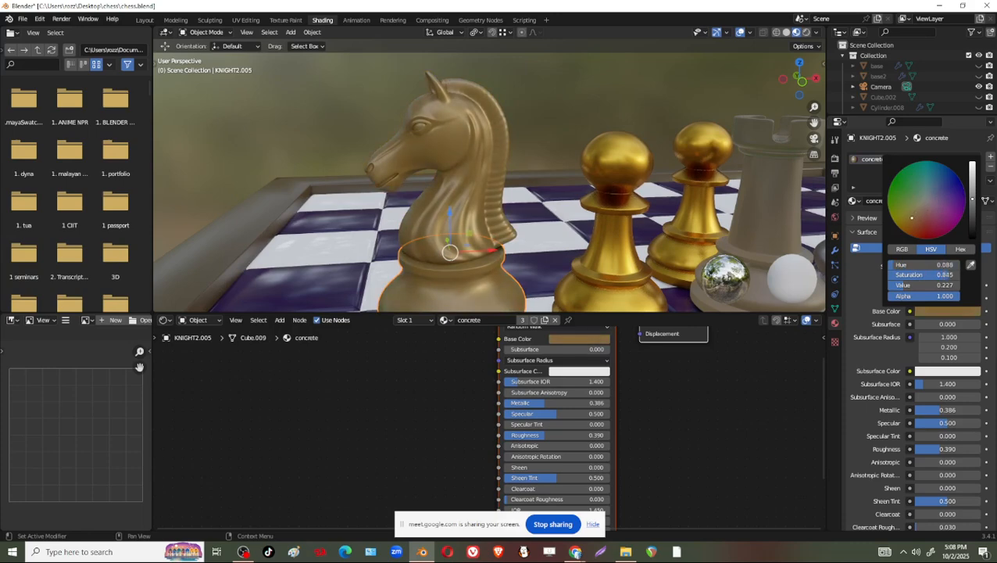
pyautogui.moveTo(915, 215); pyautogui.dragTo(918, 213)
pyautogui.scroll(-4, 625, 239)
pyautogui.moveTo(625, 240); pyautogui.dragTo(602, 216, button='middle')
pyautogui.scroll(3, 641, 218)
pyautogui.keyDown('shift'); pyautogui.moveTo(667, 219); pyautogui.dragTo(627, 211, button='middle'); pyautogui.keyUp('shift')
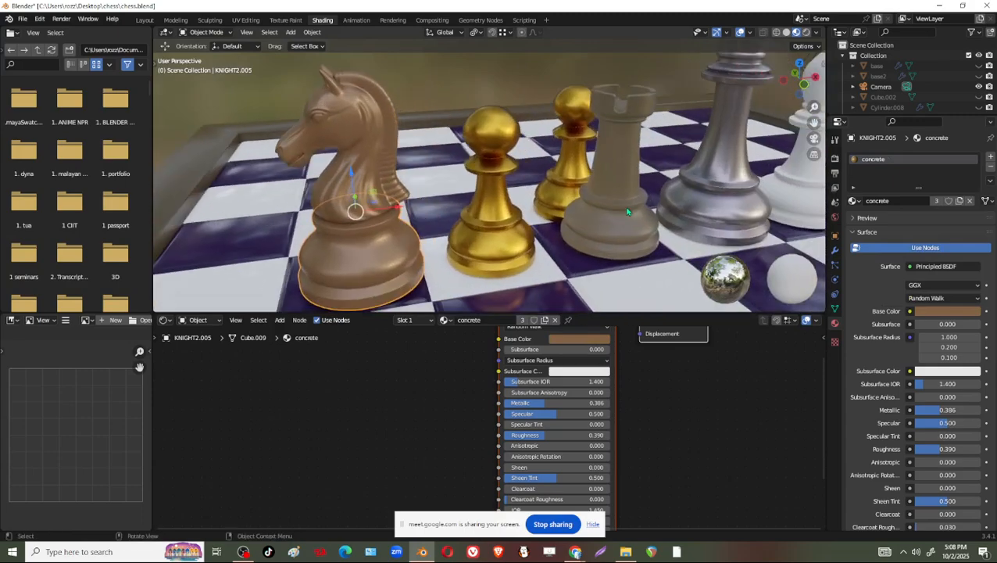
# Select the rook and set its material's Roughness to 0.327, keeping Metallic at 0
pyautogui.click(627, 211)
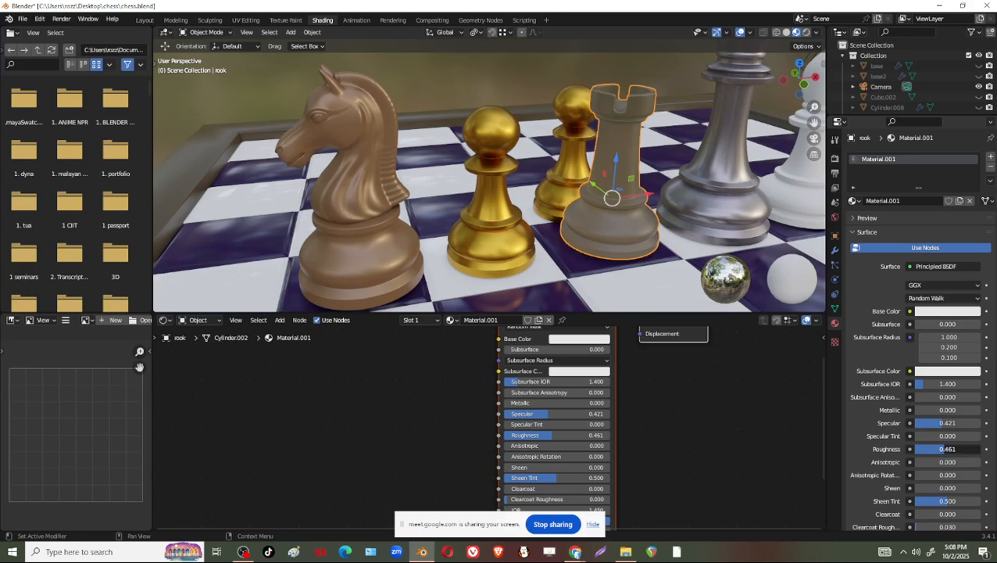
pyautogui.moveTo(948, 449)
pyautogui.mouseDown()
pyautogui.moveTo(916, 449)
pyautogui.moveTo(937, 449)
pyautogui.mouseUp()
pyautogui.scroll(3, 472, 151)
pyautogui.moveTo(472, 151); pyautogui.dragTo(453, 168, button='middle')
pyautogui.scroll(-4, 437, 146)
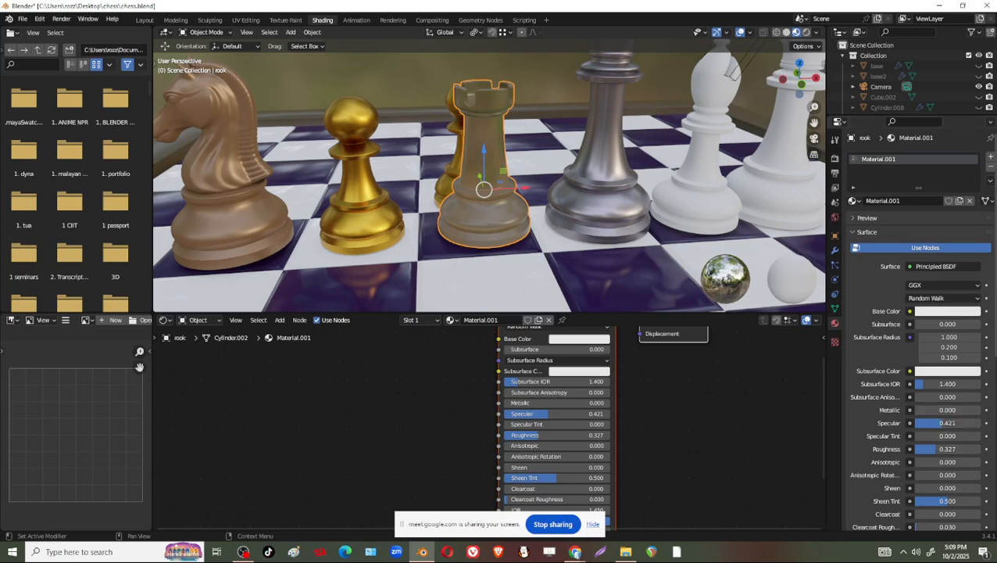
pyautogui.moveTo(930, 410)
pyautogui.mouseDown()
pyautogui.moveTo(980, 410)
pyautogui.moveTo(915, 410)
pyautogui.mouseUp()
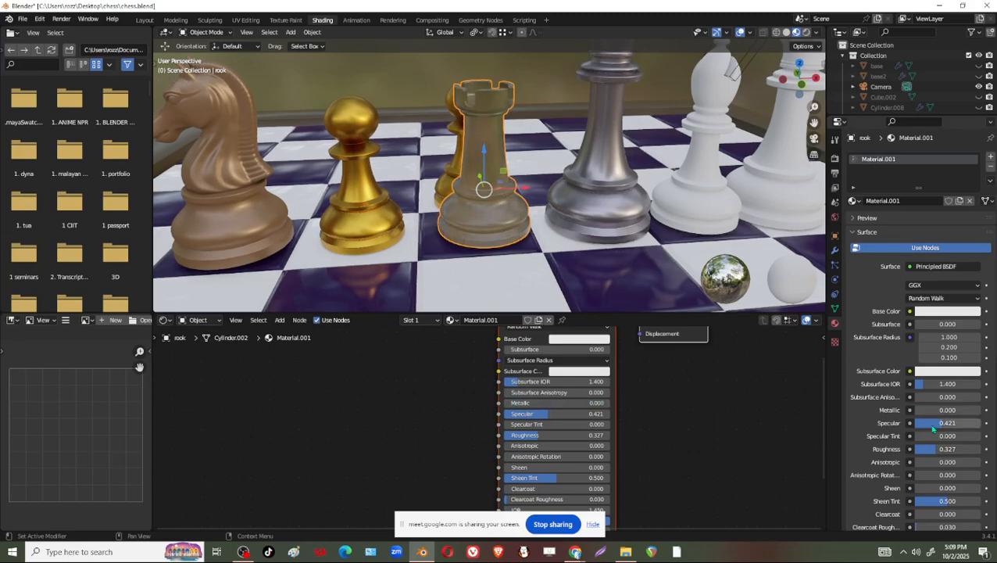
pyautogui.moveTo(577, 244); pyautogui.dragTo(618, 218, button='middle')
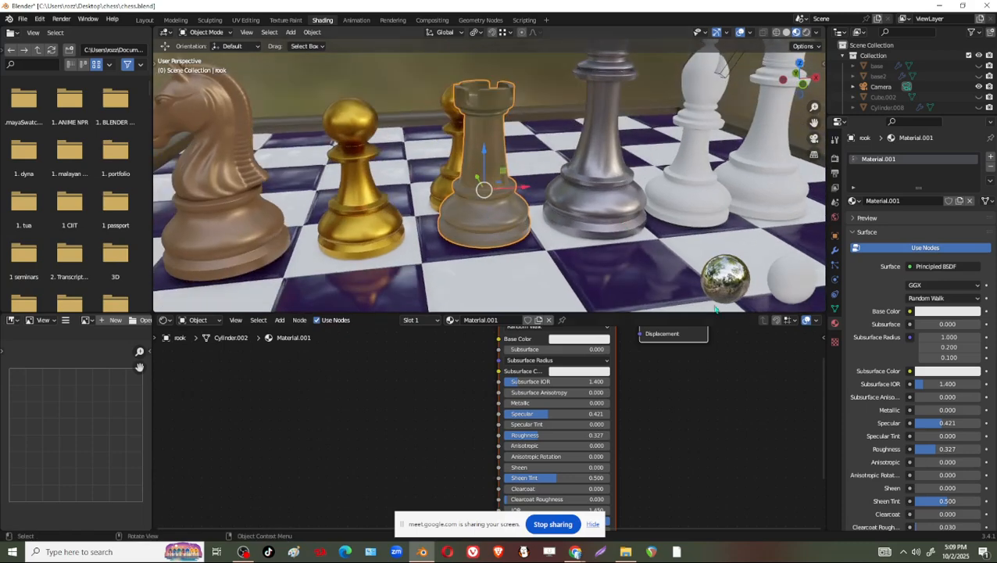
# Try the existing black material on the rook
pyautogui.click(853, 201)
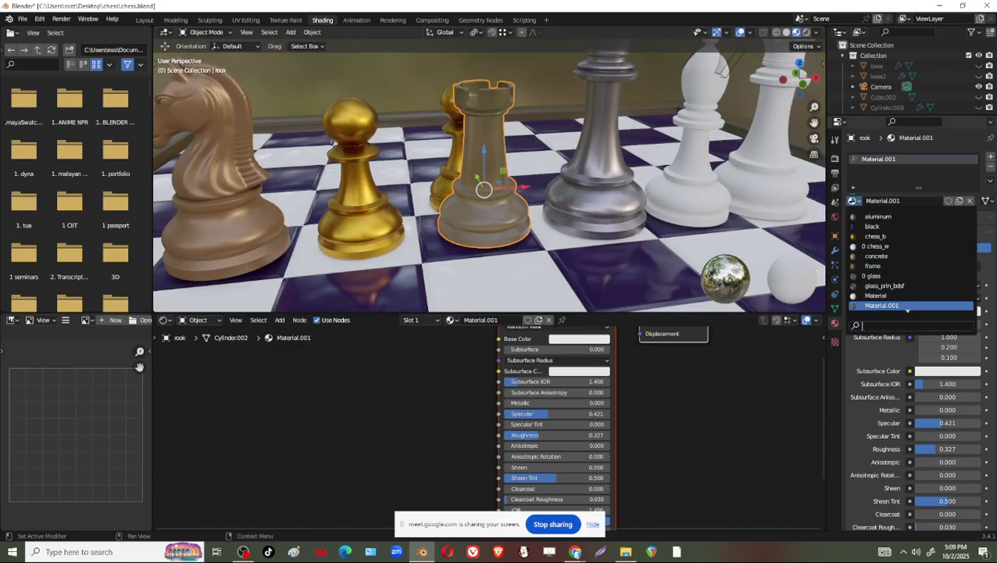
pyautogui.moveTo(547, 219); pyautogui.dragTo(548, 190, button='middle')
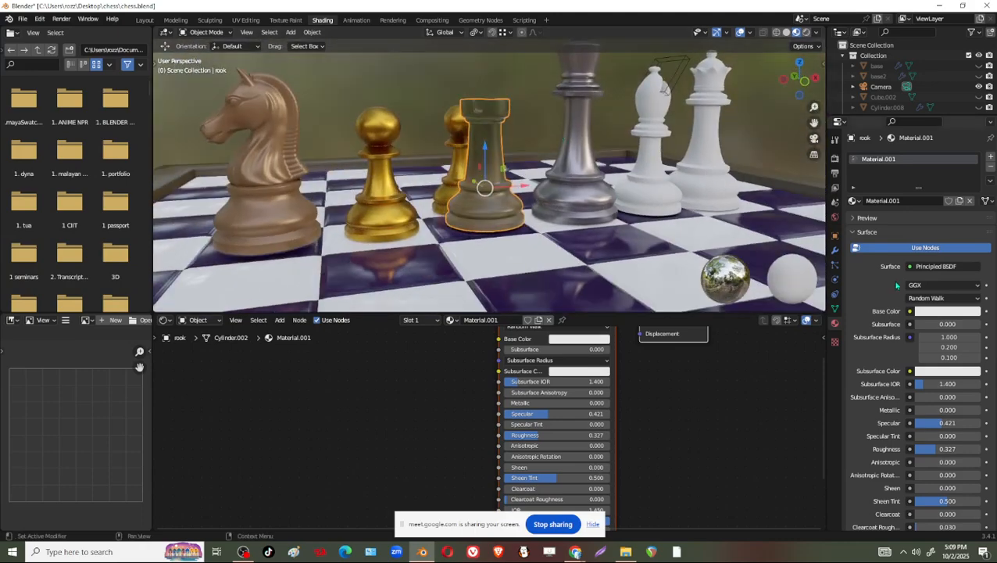
pyautogui.click(852, 200)
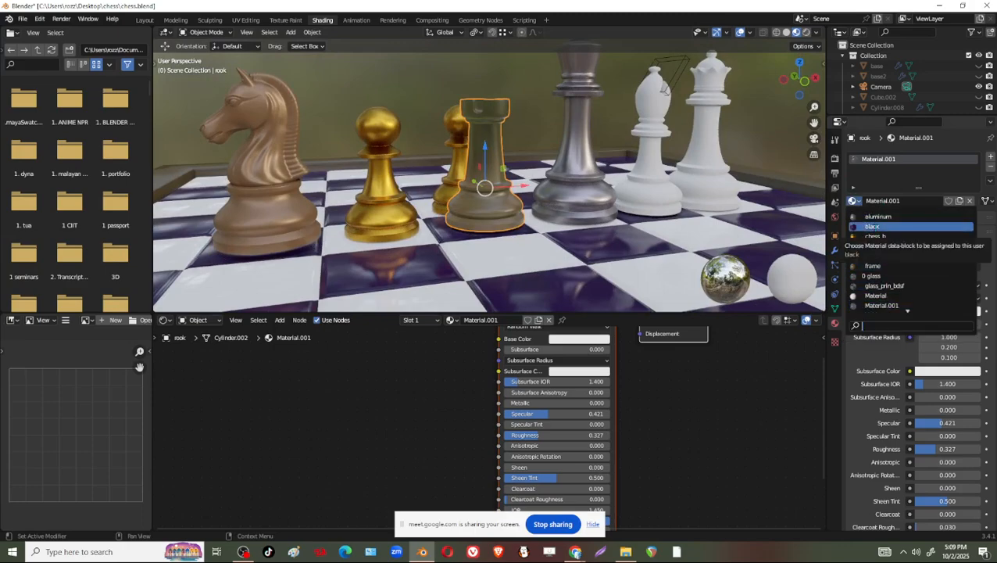
pyautogui.click(872, 227)
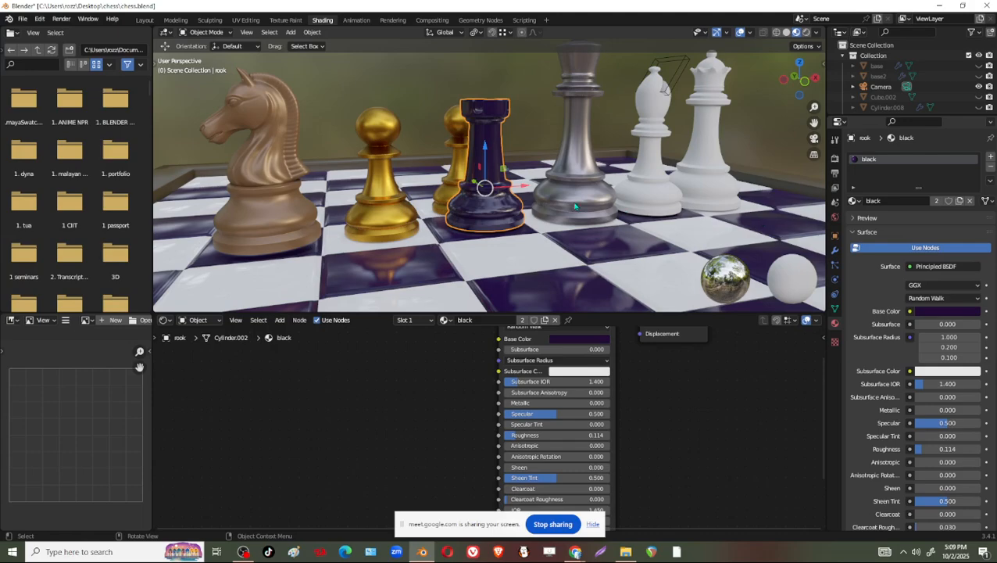
# Assign the existing aluminum material to the rook and check it beside the king
pyautogui.click(853, 201)
pyautogui.click(878, 216)
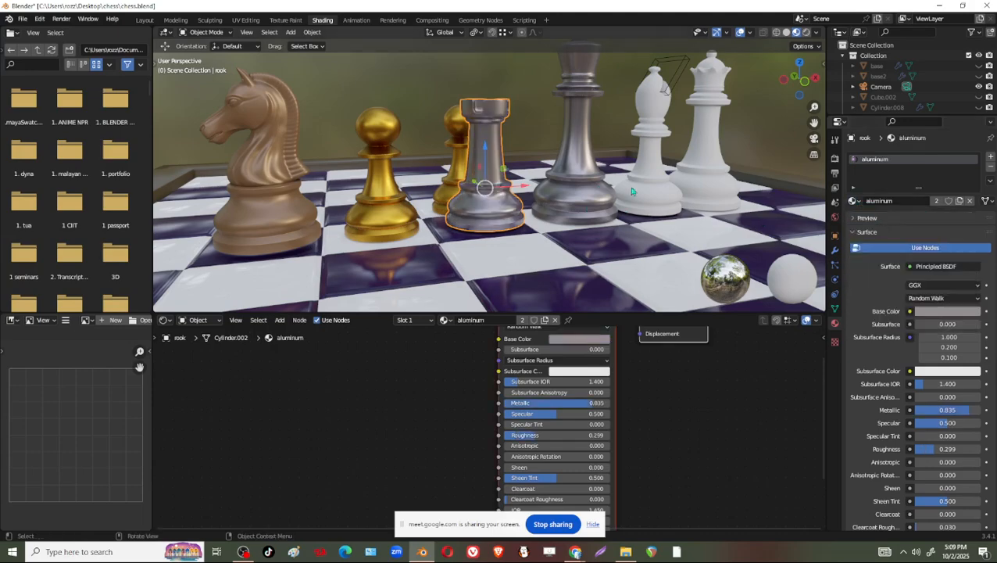
pyautogui.click(525, 128)
pyautogui.moveTo(524, 128); pyautogui.dragTo(558, 165, button='middle')
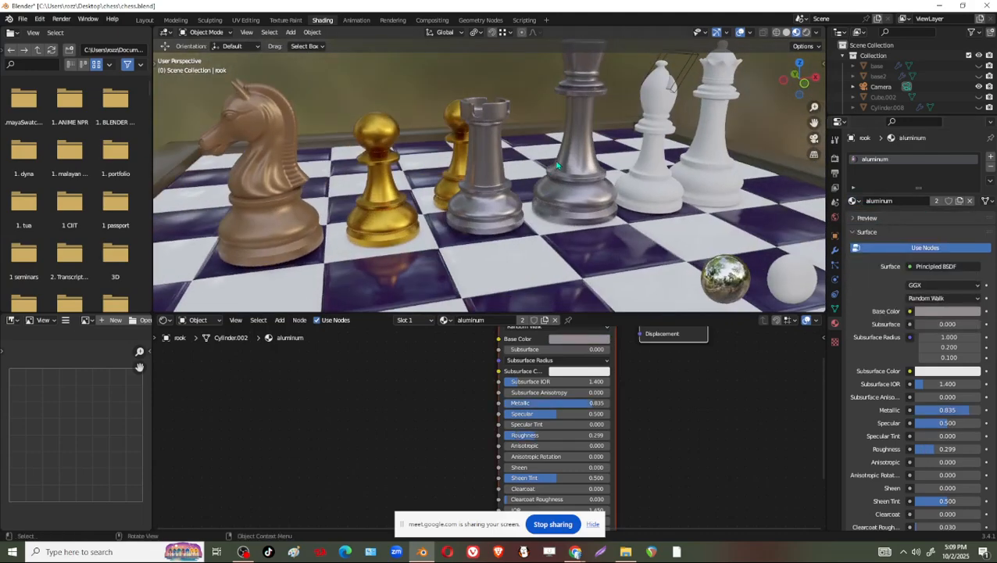
pyautogui.moveTo(457, 168); pyautogui.dragTo(469, 133, button='middle')
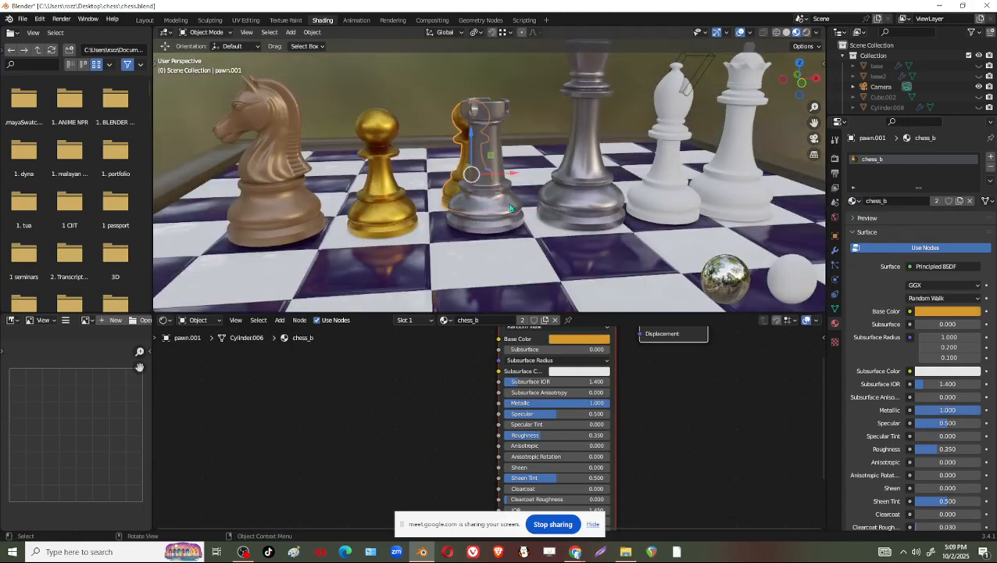
pyautogui.click(485, 176)
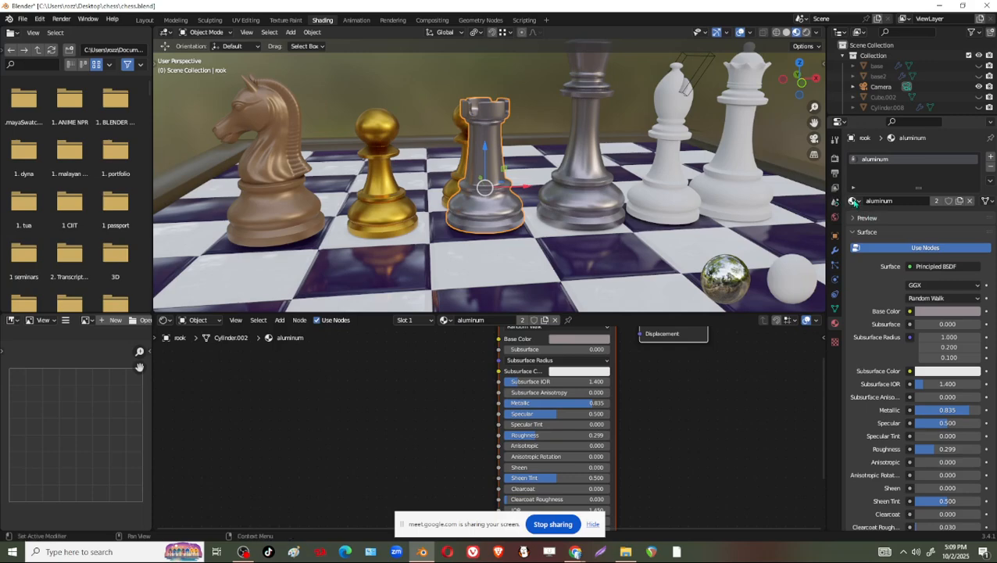
# Select the front gold pawn and rename its chess_b material to "golkd"
pyautogui.click(366, 211)
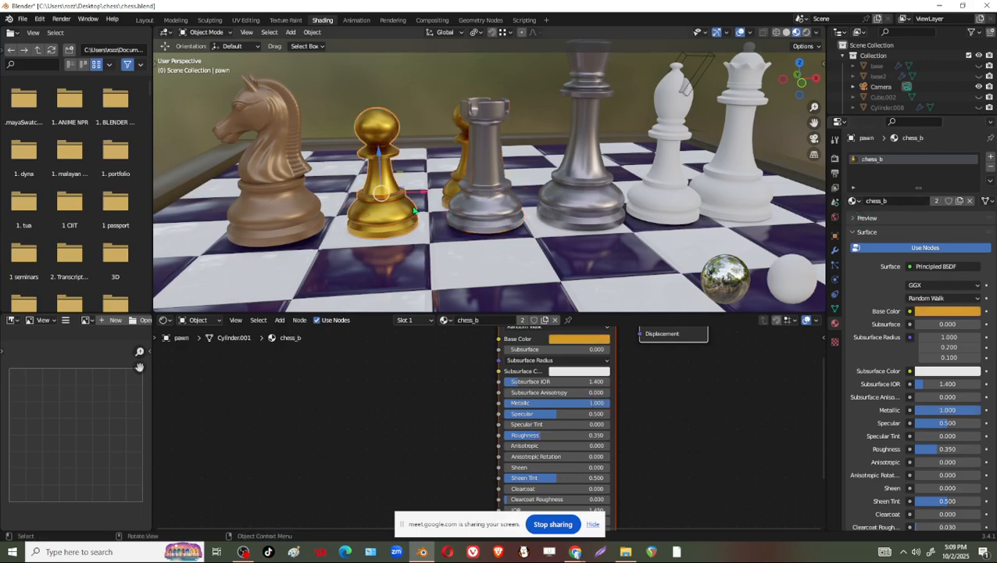
pyautogui.click(896, 200)
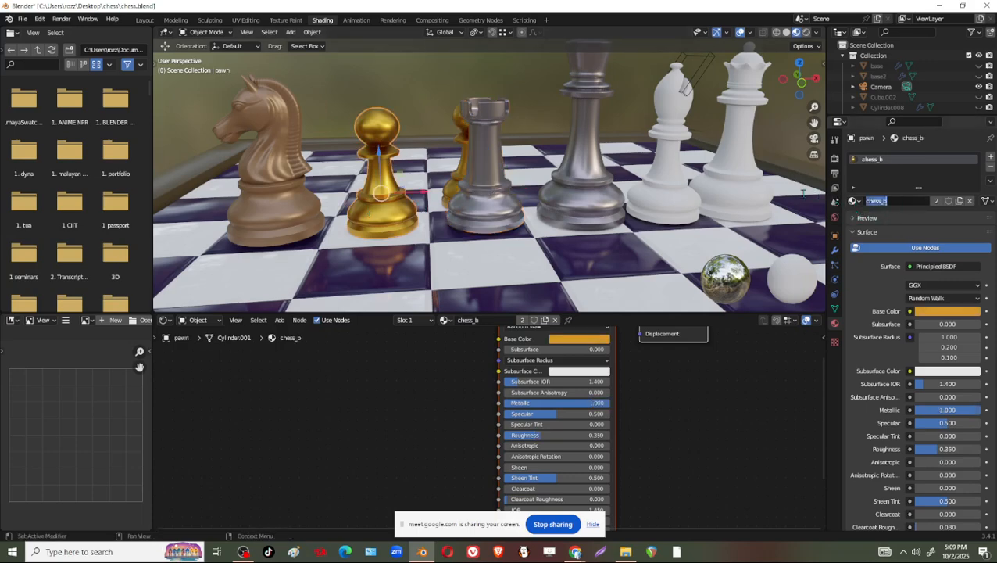
pyautogui.write('a')
pyautogui.press('Return')
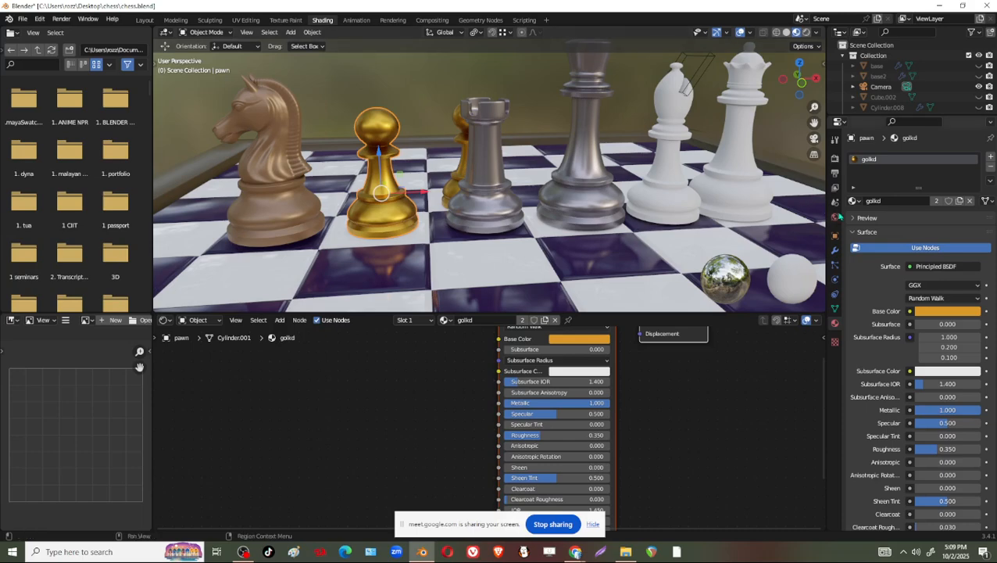
# Correct the front pawn's material name to "gold"
pyautogui.click(911, 200)
pyautogui.write('gold')
pyautogui.press('Return')
# Select the rear gold pawn and move it along the Y axis behind the rook
pyautogui.click(506, 229)
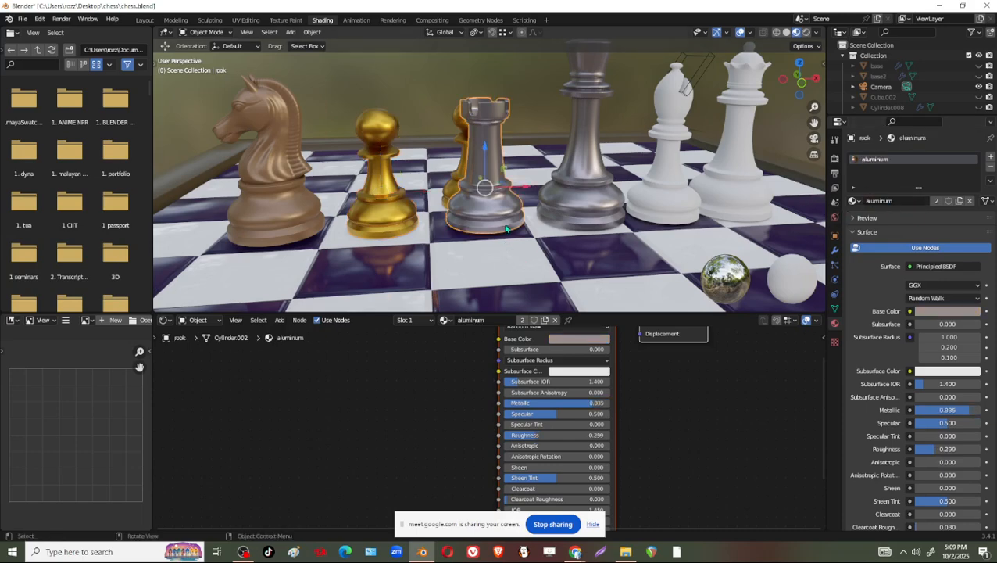
pyautogui.scroll(3, 506, 226)
pyautogui.scroll(-3, 507, 197)
pyautogui.moveTo(507, 197); pyautogui.dragTo(470, 198, button='middle')
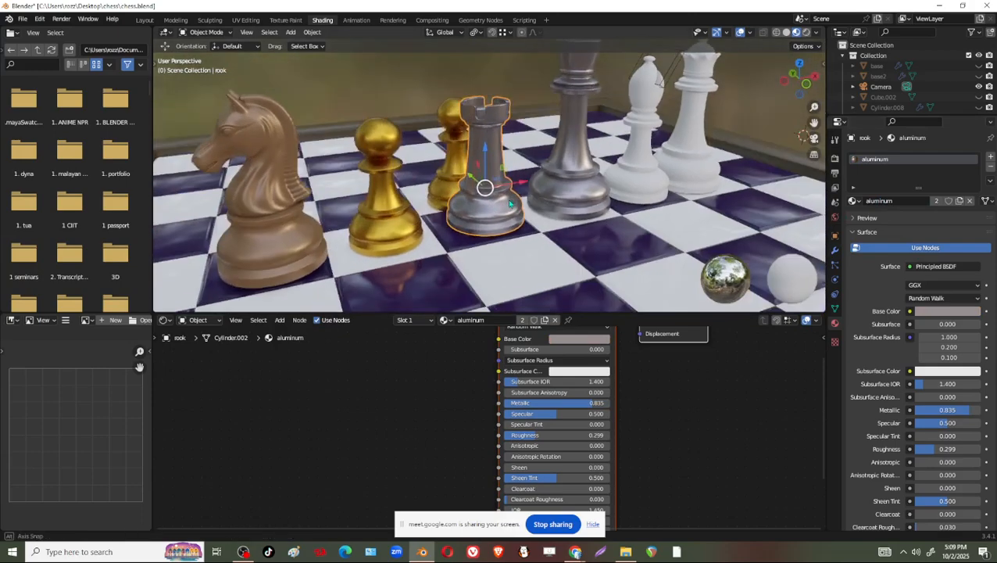
pyautogui.click(469, 198)
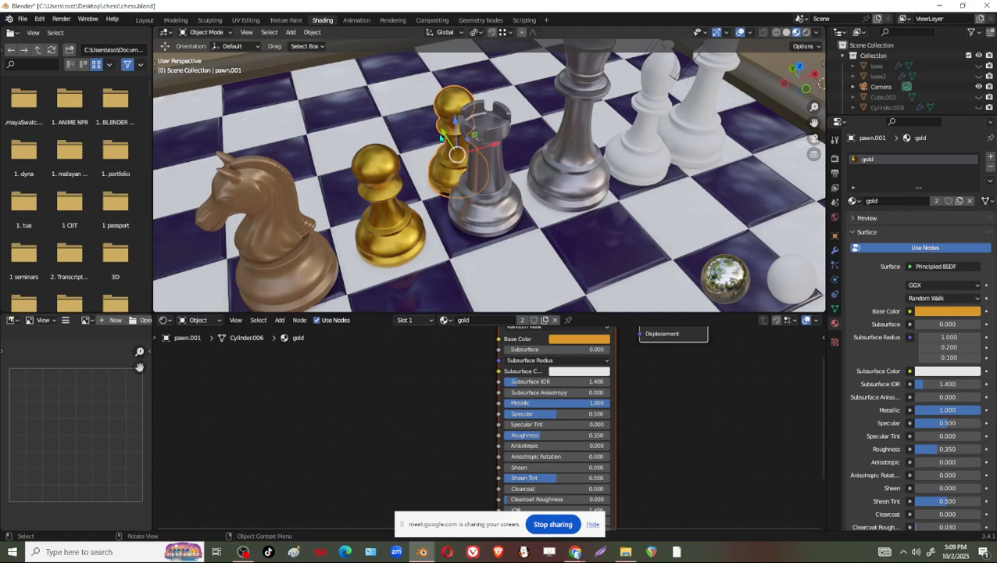
pyautogui.moveTo(441, 137); pyautogui.dragTo(478, 127)
pyautogui.moveTo(478, 128); pyautogui.dragTo(281, 192, button='middle')
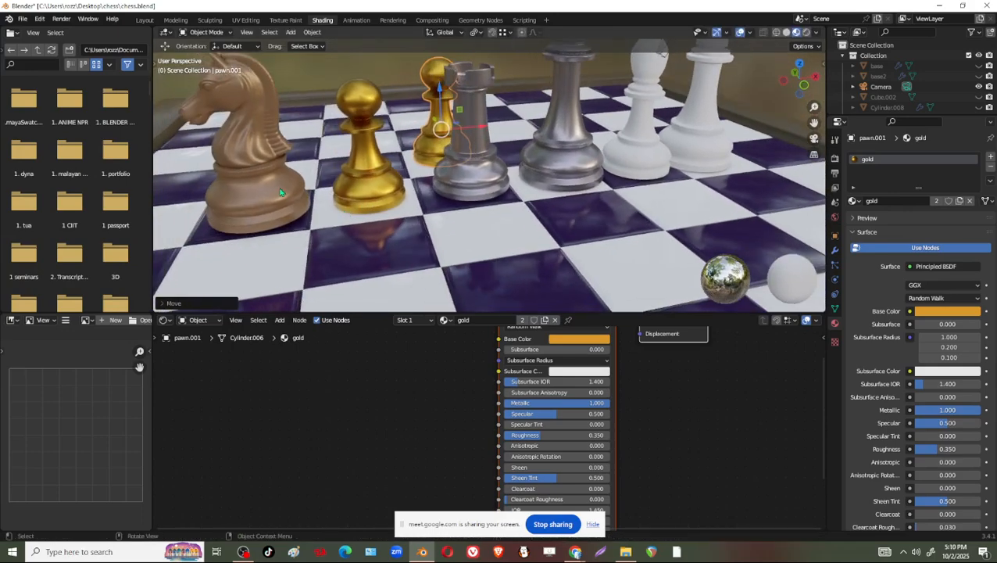
# Select the brown knight's eye and replace its concrete material with the existing gold material
pyautogui.click(254, 138)
pyautogui.click(209, 87)
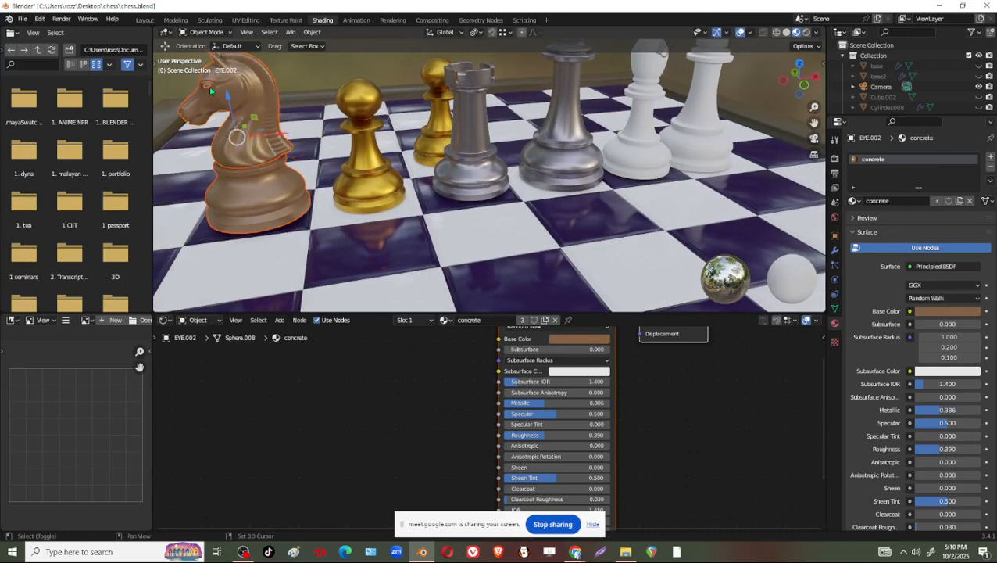
pyautogui.click(855, 202)
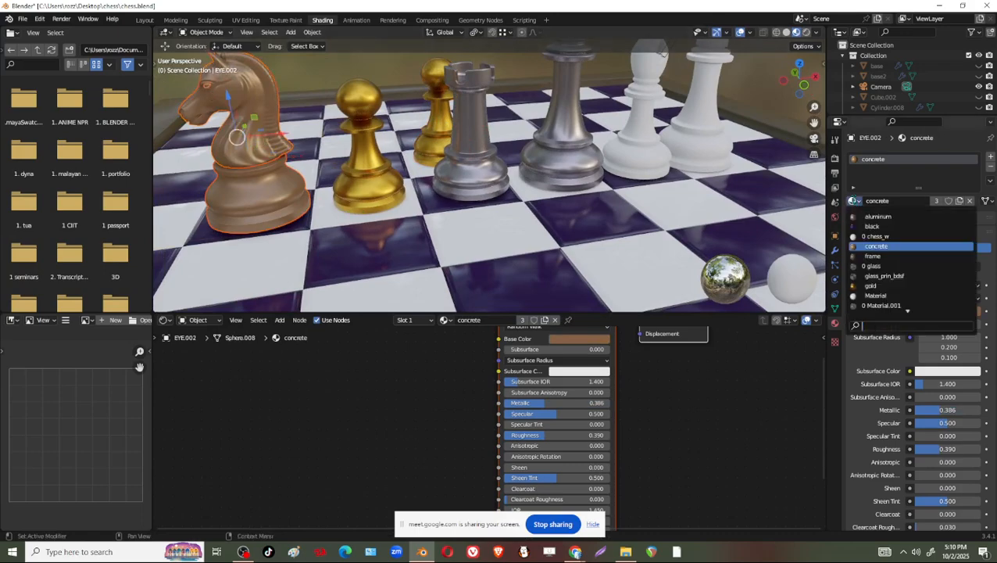
pyautogui.click(873, 286)
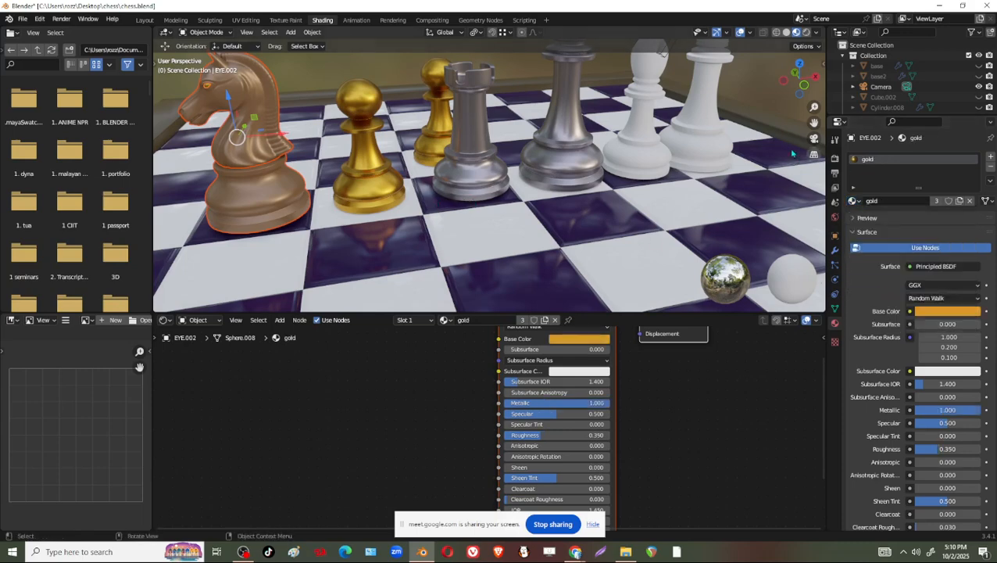
# Assign the existing gold material to the knight's head and to its base
pyautogui.click(240, 93)
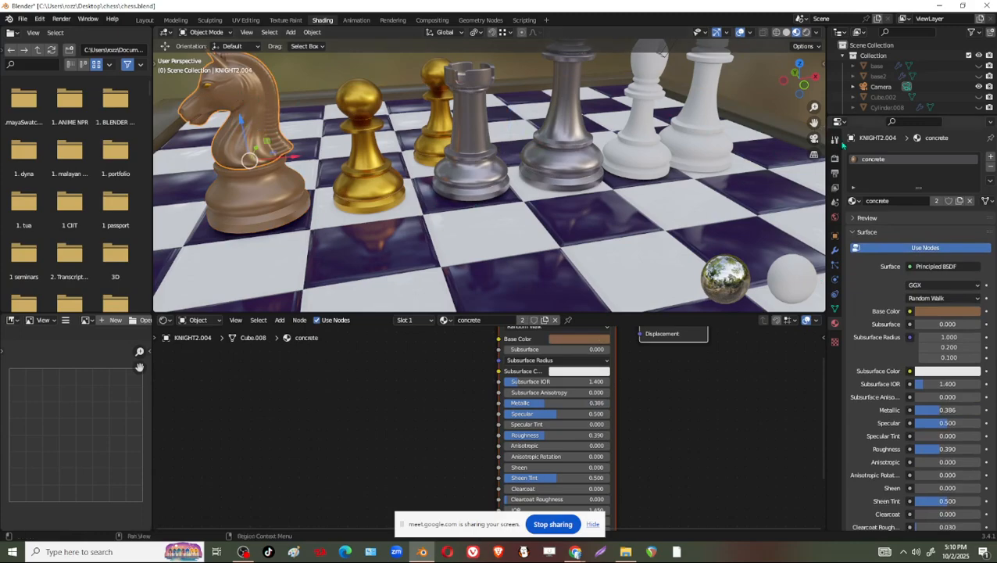
pyautogui.click(855, 202)
pyautogui.click(873, 286)
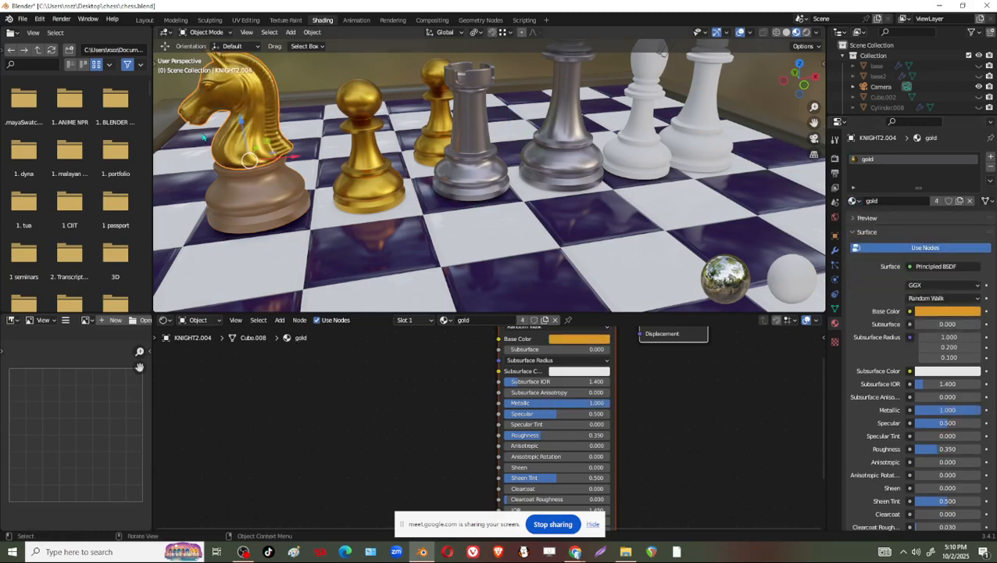
pyautogui.click(284, 197)
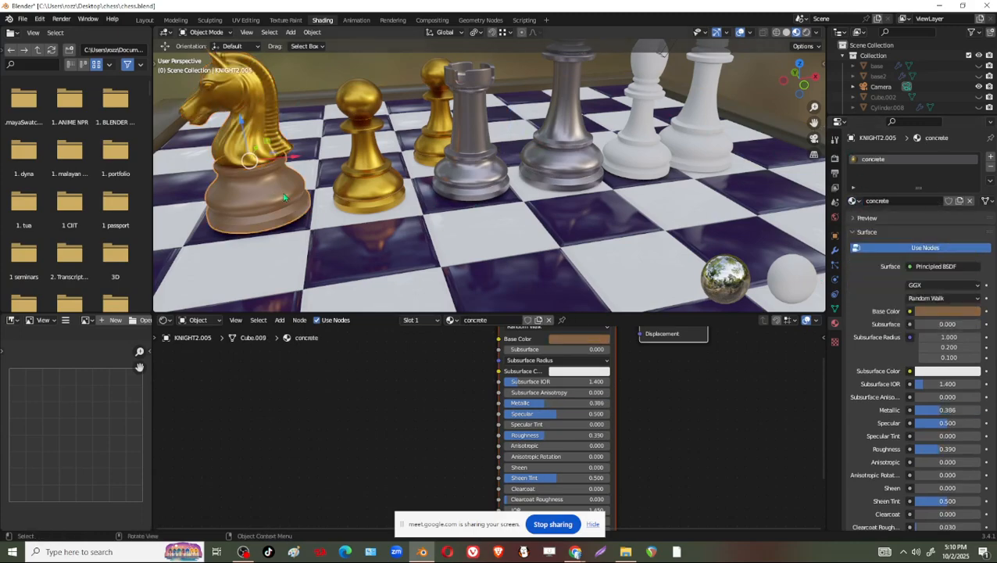
pyautogui.click(855, 202)
pyautogui.click(870, 286)
pyautogui.scroll(-3, 349, 102)
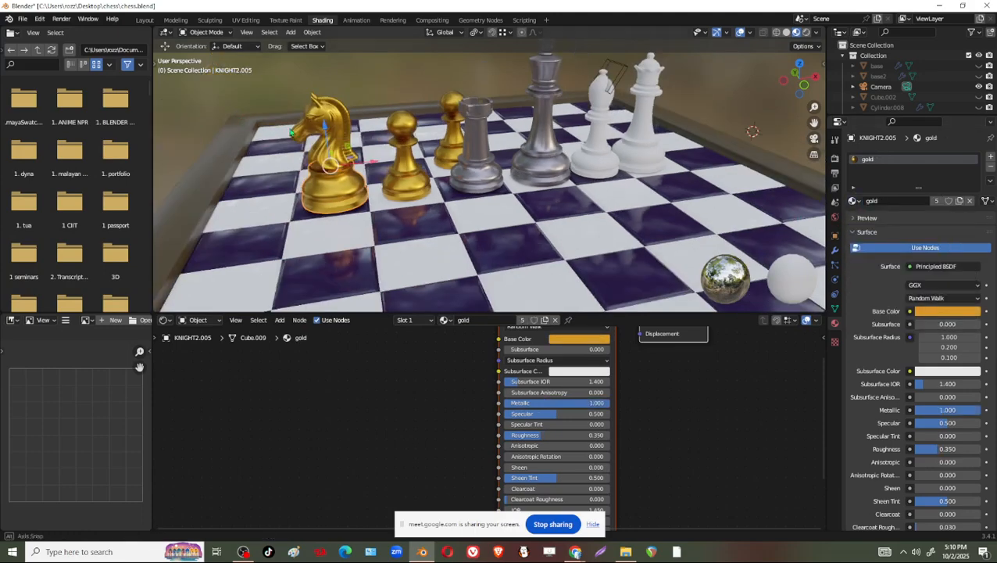
# Examine the gold knight up close and the Multires modifier settings of its base and head
pyautogui.scroll(5, 349, 102)
pyautogui.scroll(-1, 515, 162)
pyautogui.keyDown('shift'); pyautogui.moveTo(349, 102); pyautogui.dragTo(529, 188, button='middle'); pyautogui.keyUp('shift')
pyautogui.scroll(1, 523, 157)
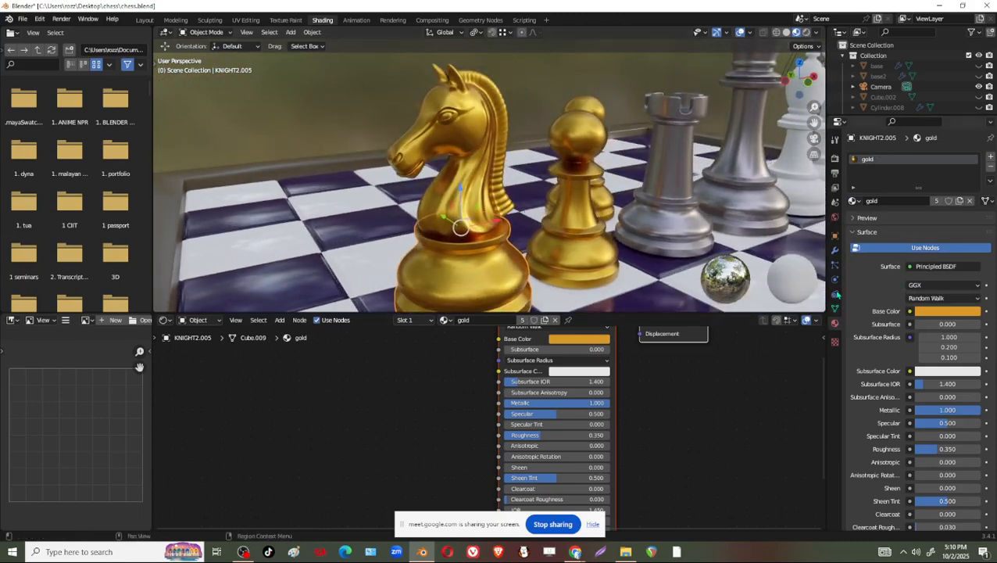
pyautogui.click(834, 251)
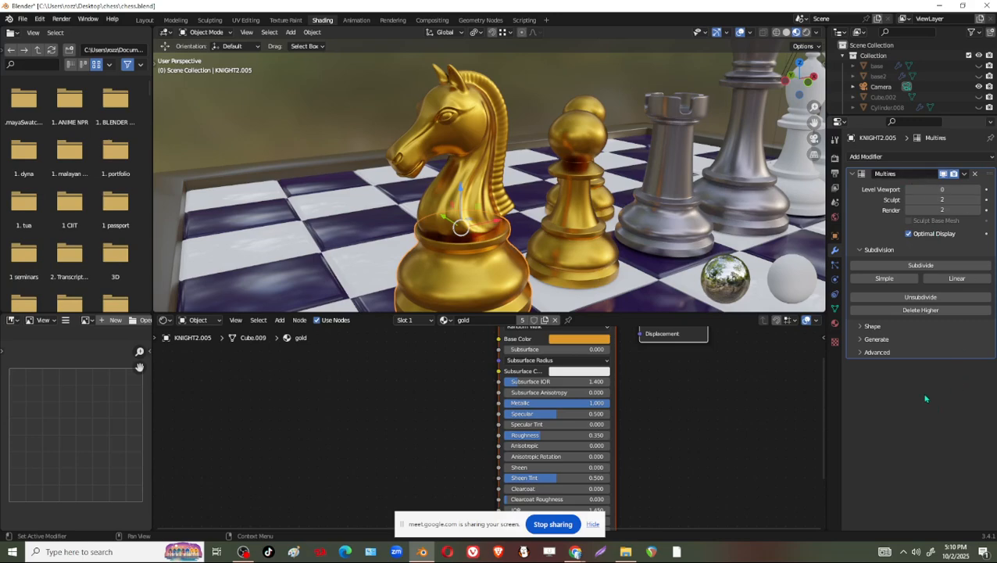
pyautogui.click(364, 104)
pyautogui.click(473, 167)
pyautogui.scroll(-1, 502, 215)
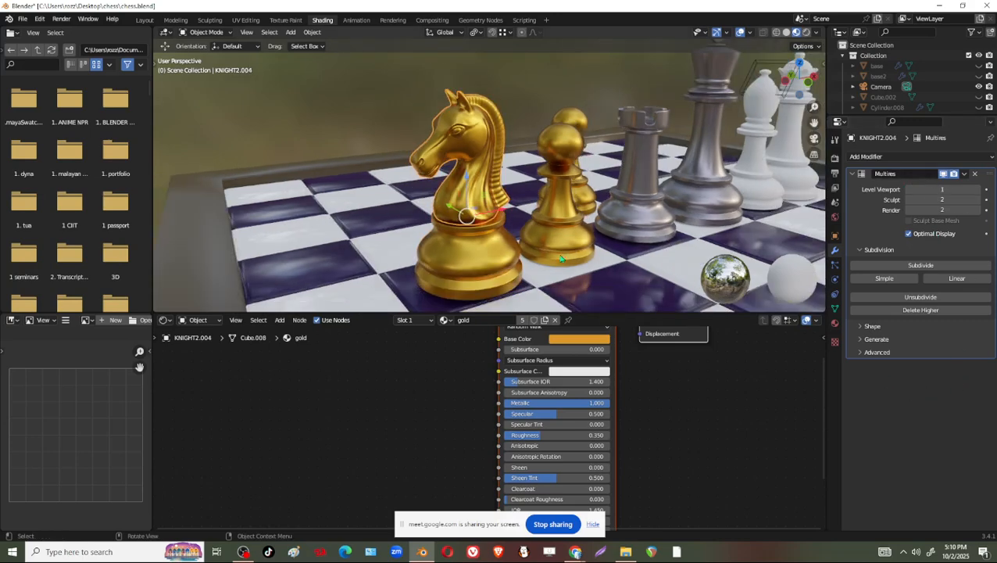
pyautogui.moveTo(560, 259); pyautogui.dragTo(530, 252, button='middle')
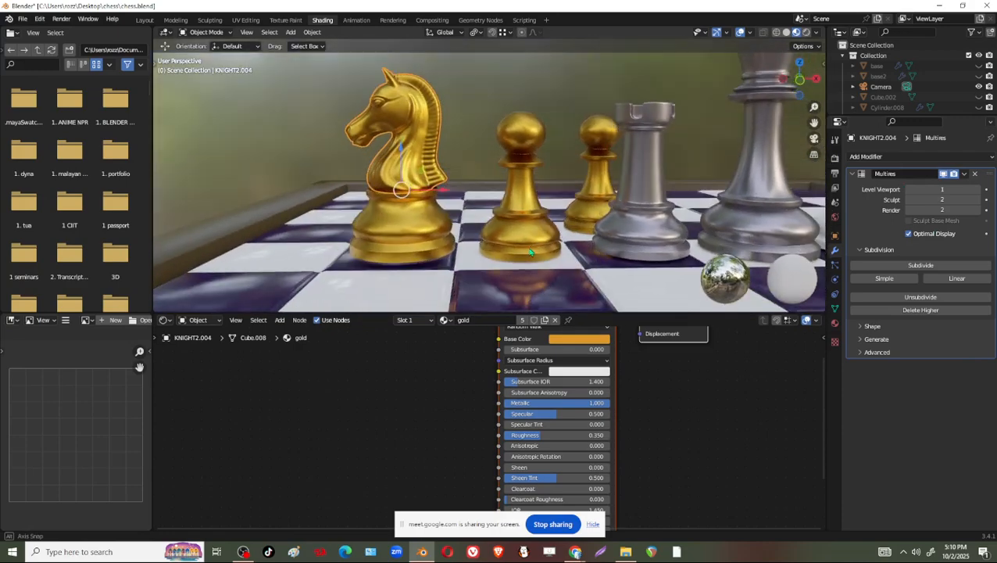
pyautogui.hotkey('shift', 'space')
pyautogui.click(390, 227)
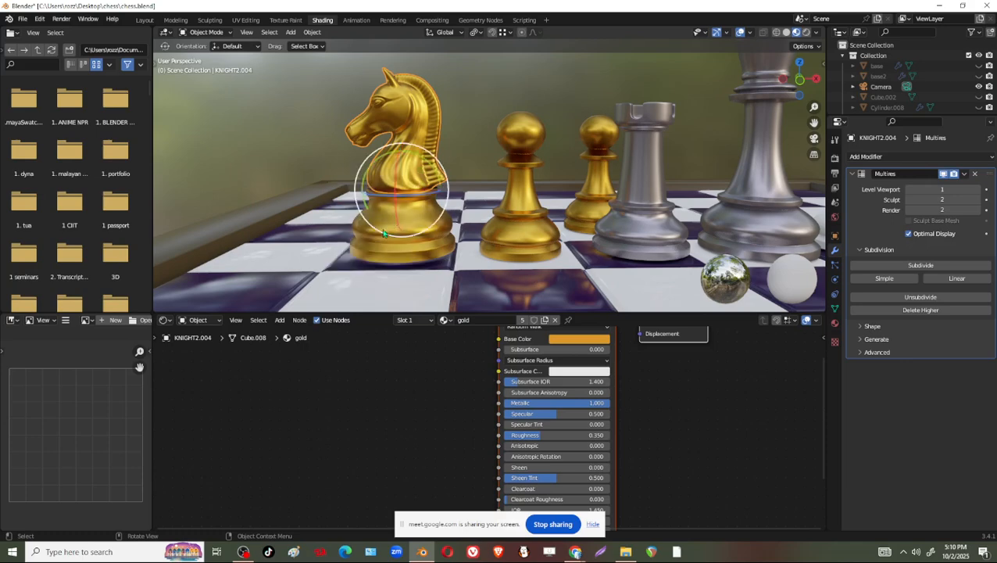
pyautogui.moveTo(396, 203); pyautogui.dragTo(412, 200)
pyautogui.hotkey('ctrl', 'z')
# Rotate the gold knight about the global Z axis so its face turns toward the front
pyautogui.press('r')
pyautogui.press('z')
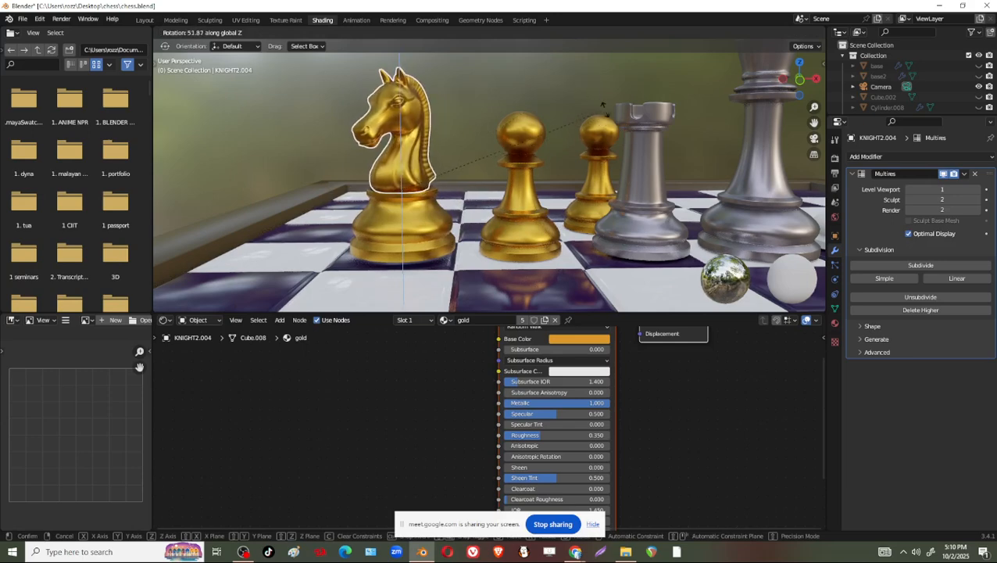
pyautogui.click(600, 133)
pyautogui.moveTo(664, 182); pyautogui.dragTo(460, 205, button='middle')
pyautogui.moveTo(489, 255); pyautogui.dragTo(488, 255, button='middle')
# Use the Move tool to shift the gold knight across the board to in front of the king
pyautogui.hotkey('shift', 'space')
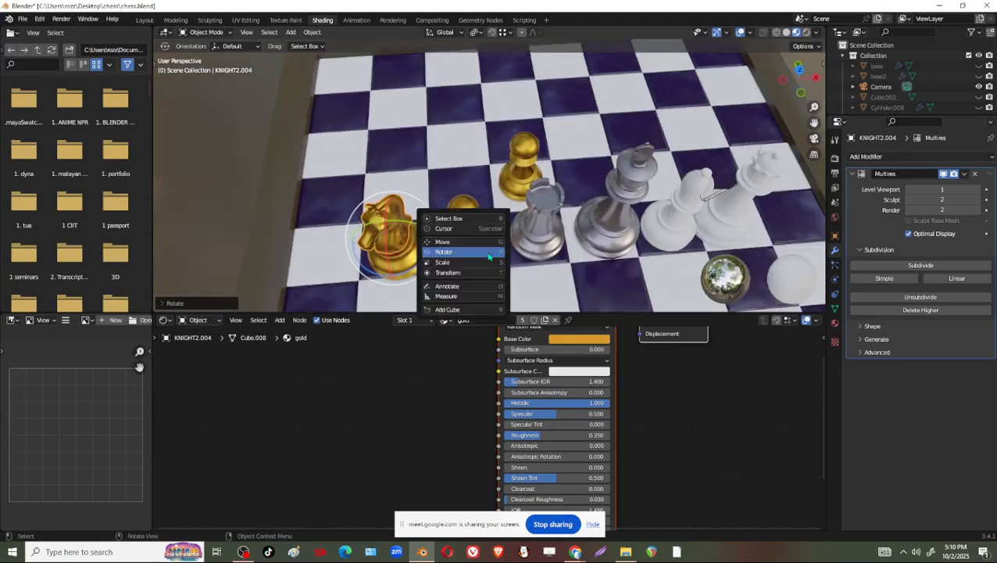
pyautogui.click(457, 245)
pyautogui.moveTo(391, 235); pyautogui.dragTo(581, 221)
pyautogui.moveTo(576, 186); pyautogui.dragTo(590, 234)
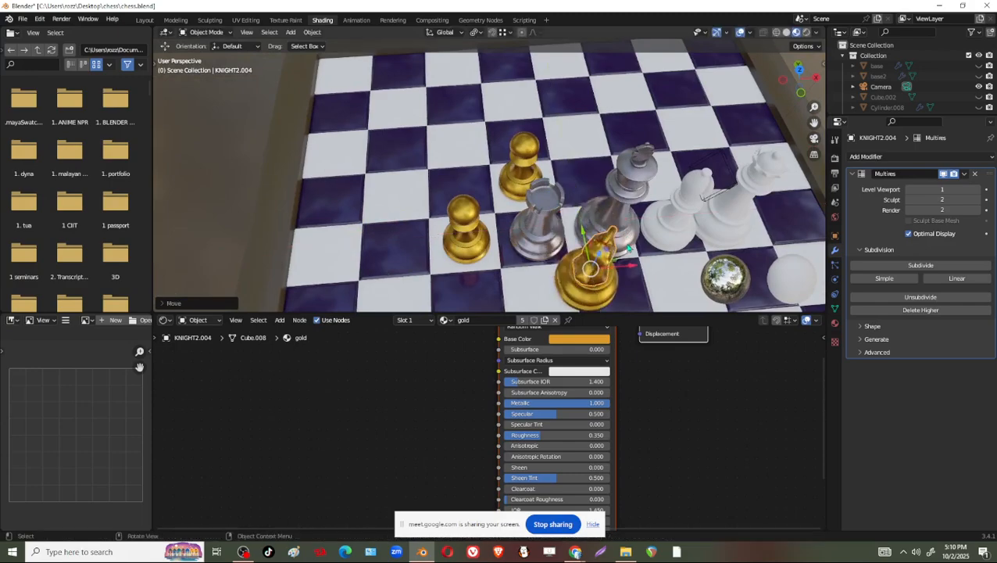
# Check the knight's placement on the board from the front in solid shading, returning to material preview
pyautogui.moveTo(647, 254); pyautogui.dragTo(654, 160, button='middle')
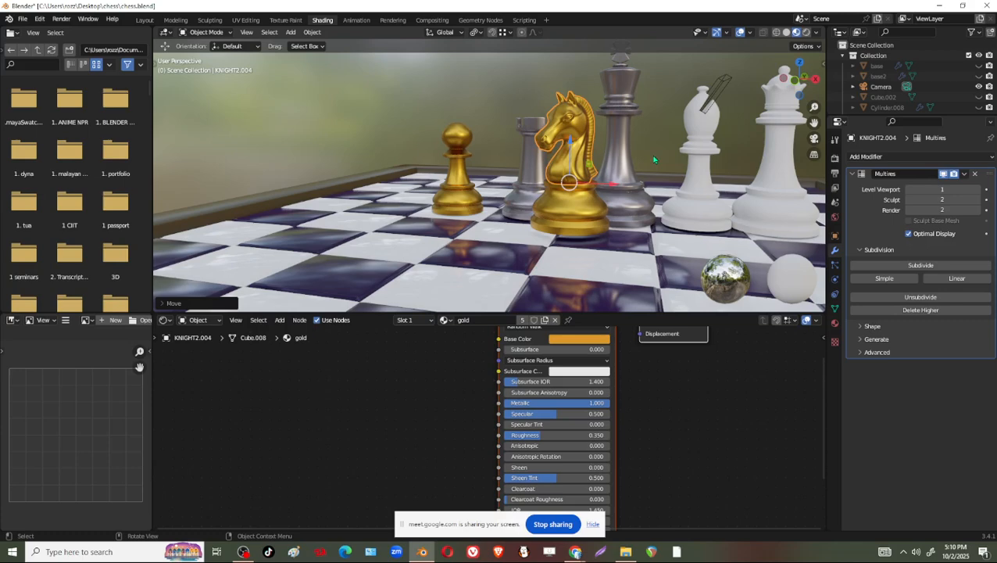
pyautogui.click(795, 82)
pyautogui.scroll(3, 647, 233)
pyautogui.keyDown('shift'); pyautogui.moveTo(664, 235); pyautogui.dragTo(527, 249, button='middle'); pyautogui.keyUp('shift')
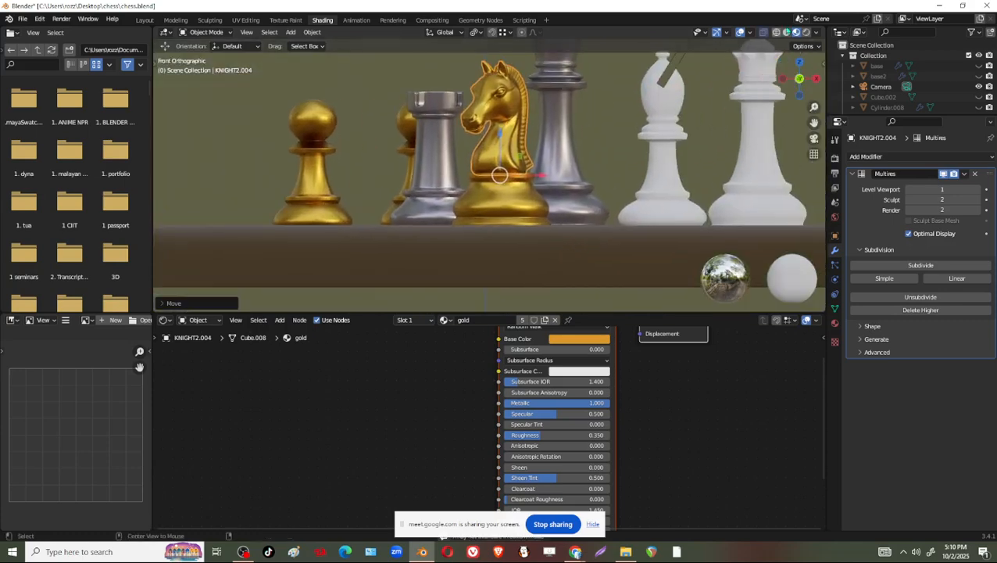
pyautogui.click(788, 32)
pyautogui.hotkey('alt', 'z')
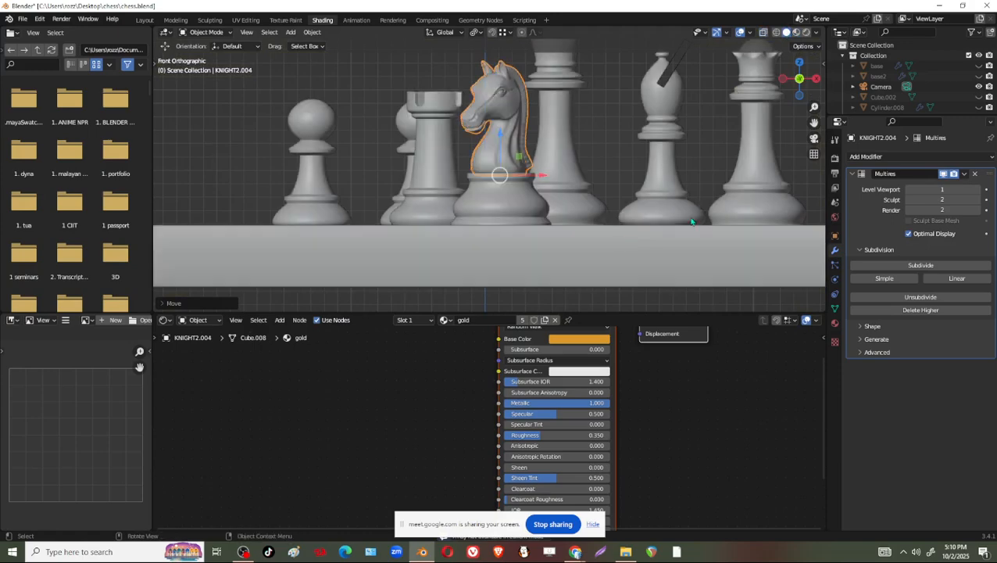
pyautogui.moveTo(672, 178); pyautogui.dragTo(660, 256, button='middle')
pyautogui.scroll(-1, 659, 256)
pyautogui.click(796, 32)
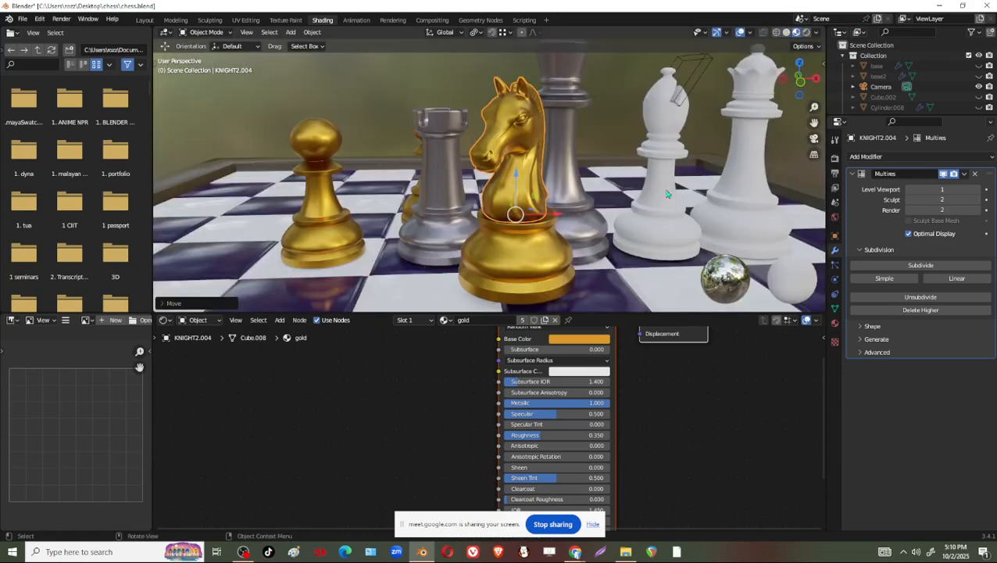
# Adjust the gold knight's height and shift it along the board to in front of the rook
pyautogui.click(445, 282)
pyautogui.moveTo(532, 221); pyautogui.dragTo(533, 205, button='middle')
pyautogui.moveTo(491, 153); pyautogui.dragTo(496, 147)
pyautogui.click(533, 232)
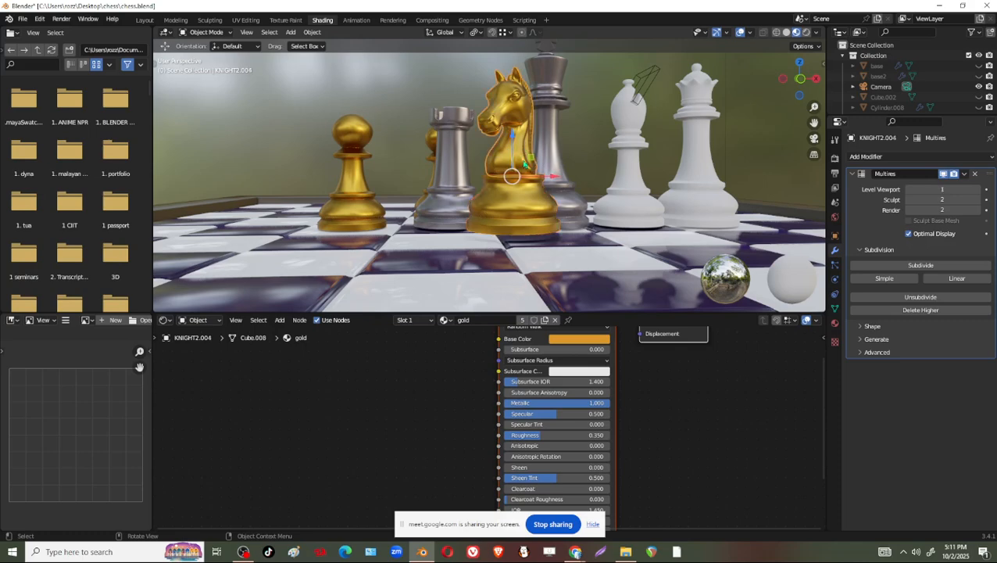
pyautogui.moveTo(514, 136); pyautogui.dragTo(518, 145)
pyautogui.moveTo(556, 188); pyautogui.dragTo(491, 187)
pyautogui.moveTo(492, 189); pyautogui.dragTo(493, 245, button='middle')
pyautogui.moveTo(463, 153); pyautogui.dragTo(457, 161)
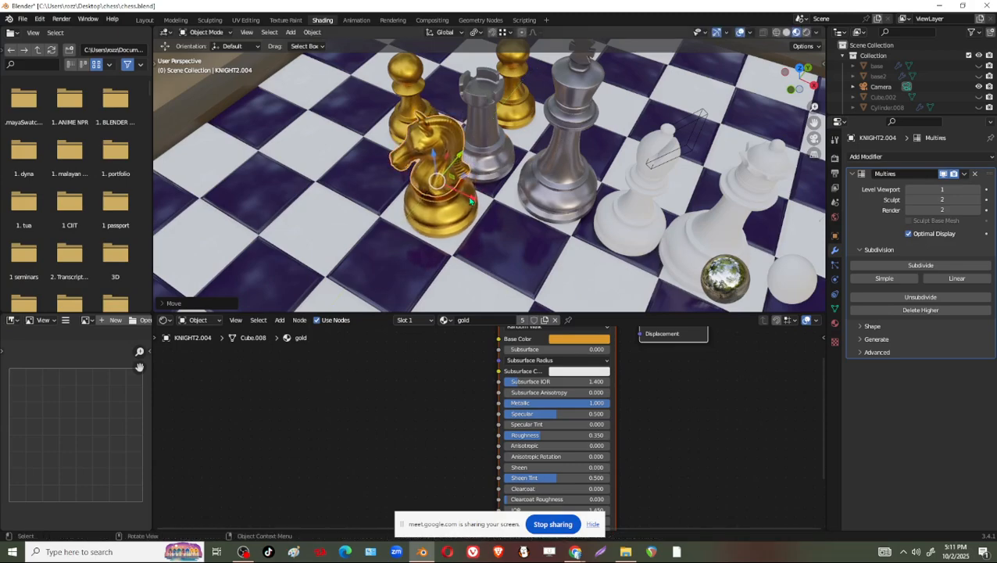
pyautogui.moveTo(472, 198); pyautogui.dragTo(459, 195)
# Move the rook along the X axis past the king and bring the king closer to the knight
pyautogui.moveTo(555, 225); pyautogui.dragTo(513, 172, button='middle')
pyautogui.click(512, 172)
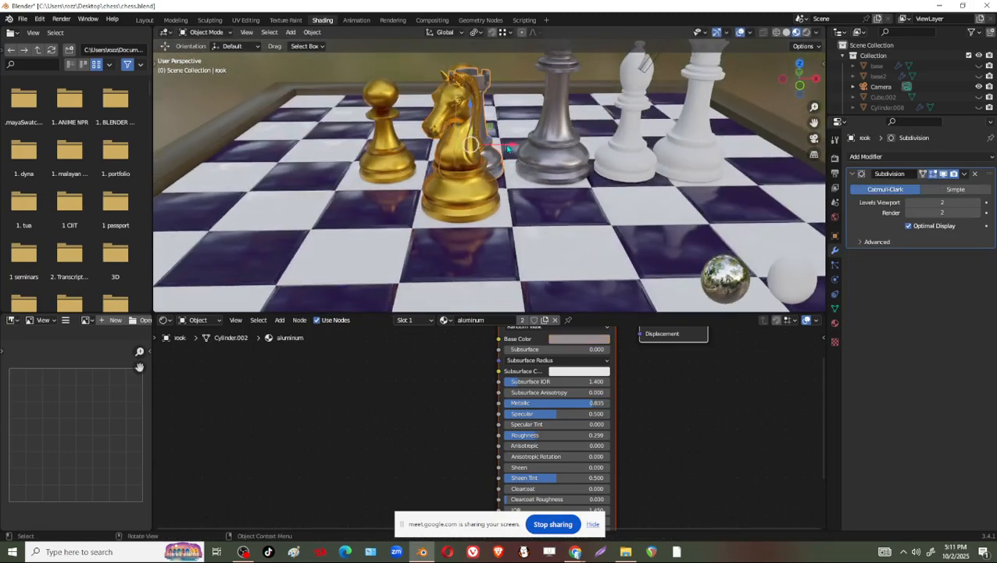
pyautogui.moveTo(508, 147)
pyautogui.mouseDown()
pyautogui.moveTo(587, 144)
pyautogui.moveTo(526, 146)
pyautogui.mouseUp()
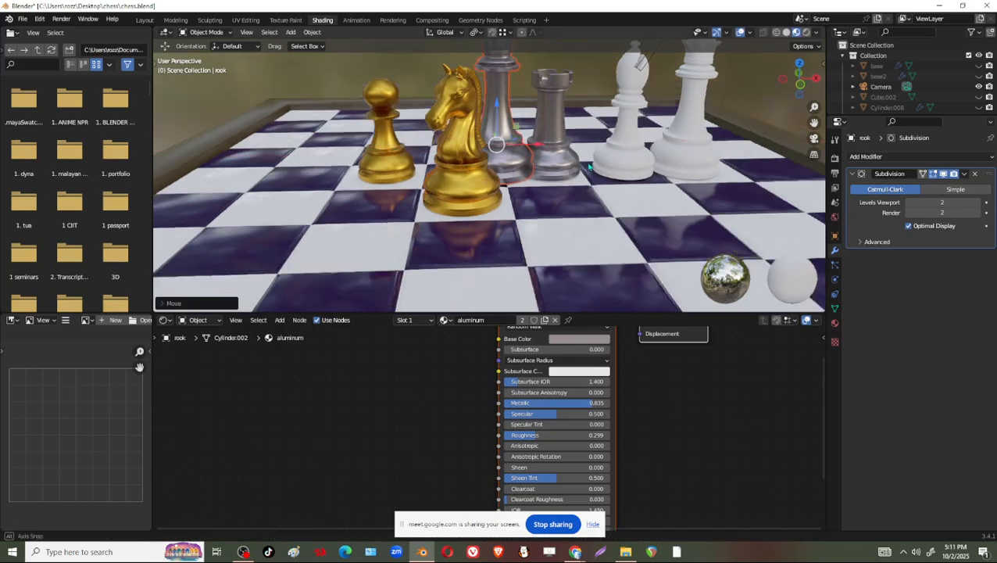
pyautogui.moveTo(582, 160); pyautogui.dragTo(555, 215, button='middle')
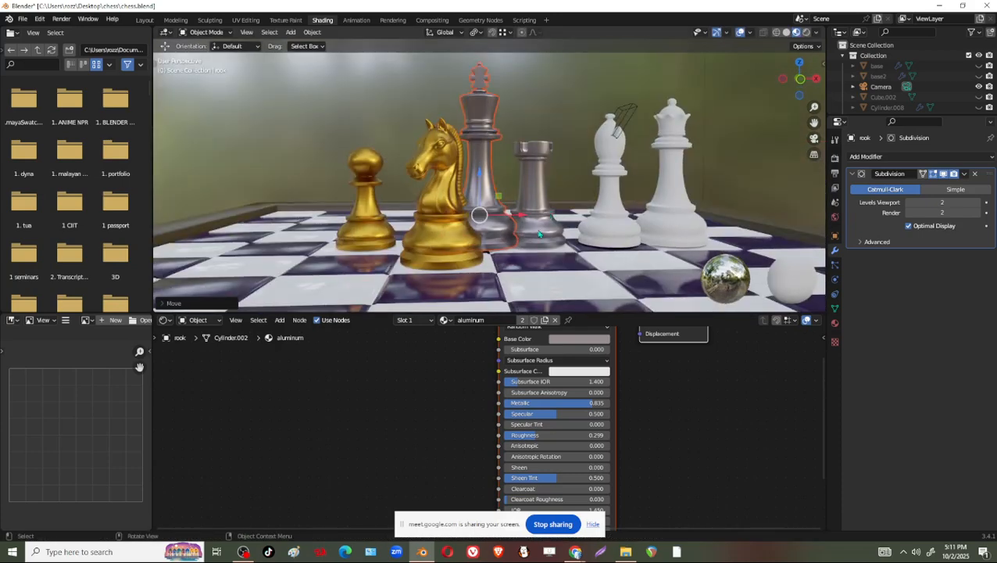
# Move the rook along the X axis to the bishop's position and space the king away from the knight
pyautogui.click(539, 233)
pyautogui.moveTo(571, 225); pyautogui.dragTo(654, 228)
pyautogui.click(509, 223)
pyautogui.moveTo(520, 218); pyautogui.dragTo(559, 219)
pyautogui.moveTo(491, 231); pyautogui.dragTo(492, 252, button='middle')
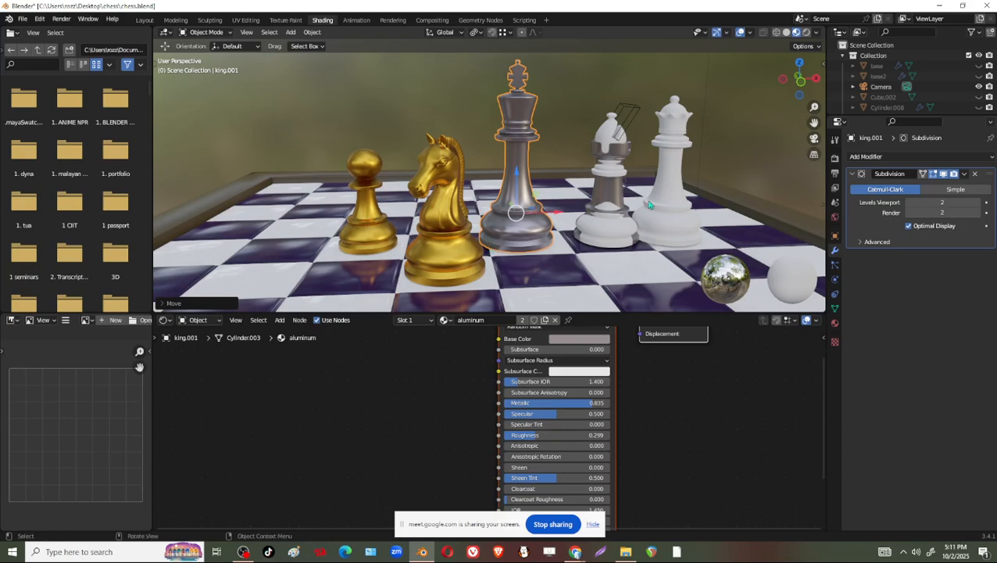
# Replace the king's aluminum material with the existing gold material
pyautogui.scroll(2, 517, 194)
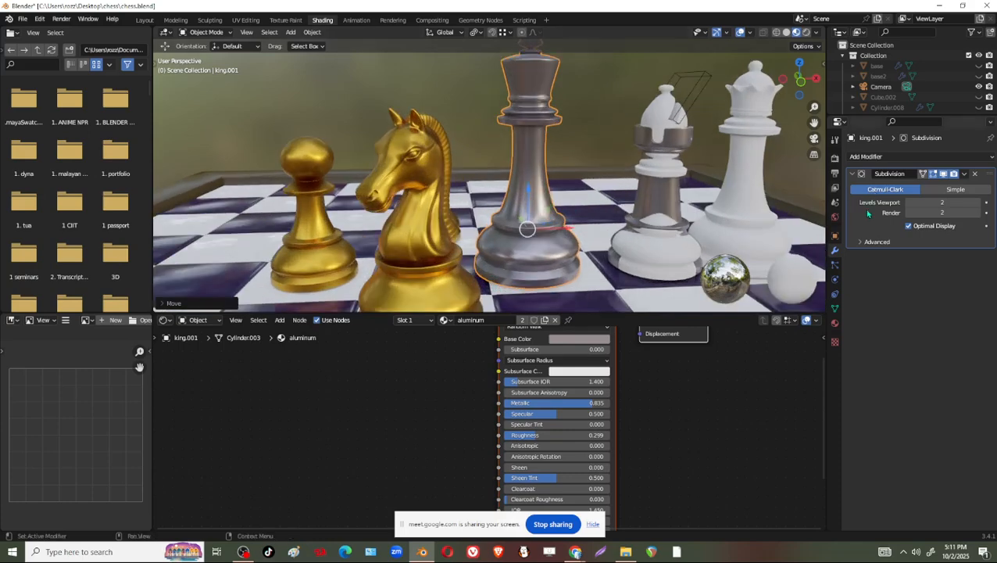
pyautogui.click(834, 324)
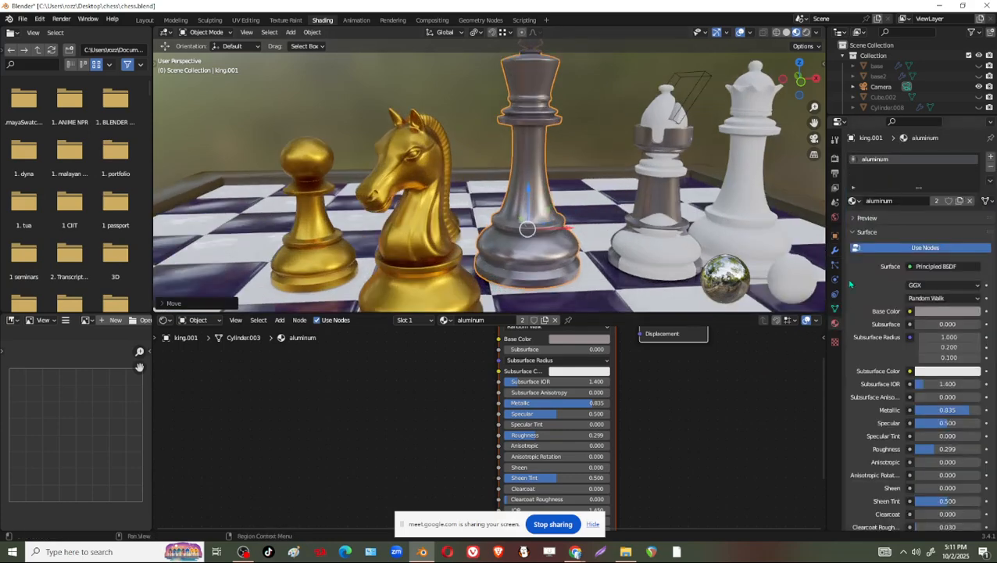
pyautogui.click(854, 201)
pyautogui.click(881, 284)
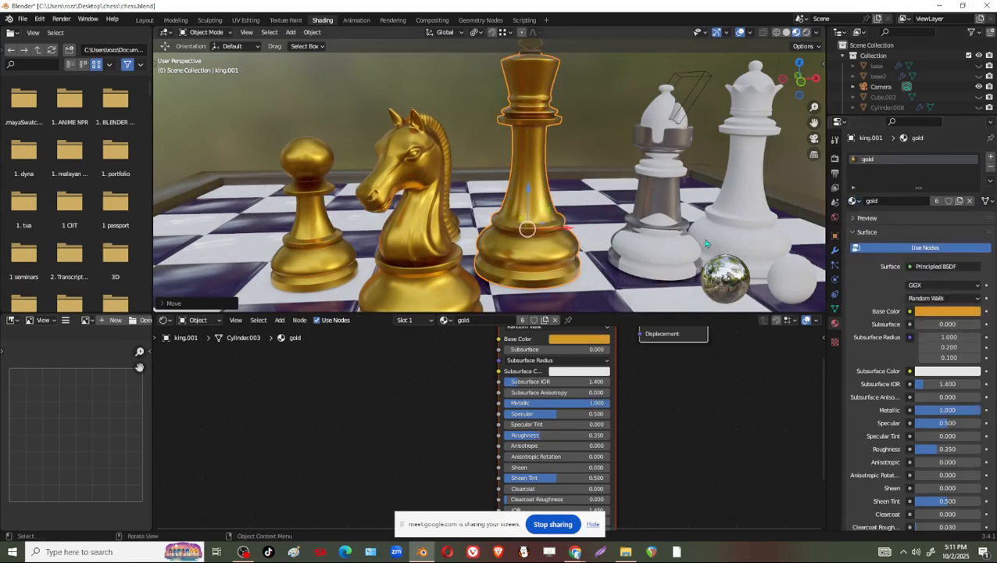
# Select the rook overlapping the bishop and assign it the existing gold material
pyautogui.click(657, 187)
pyautogui.click(852, 201)
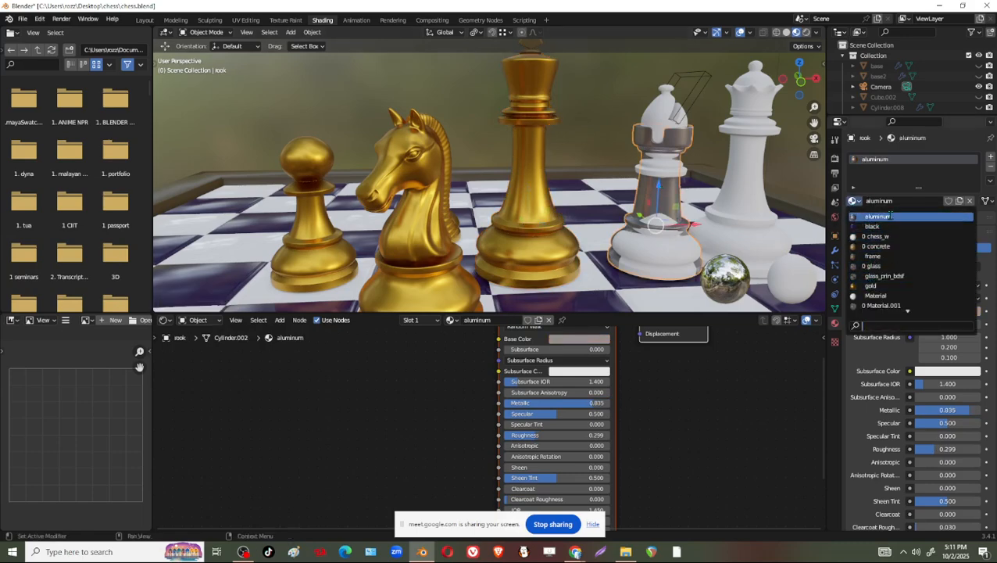
pyautogui.click(871, 285)
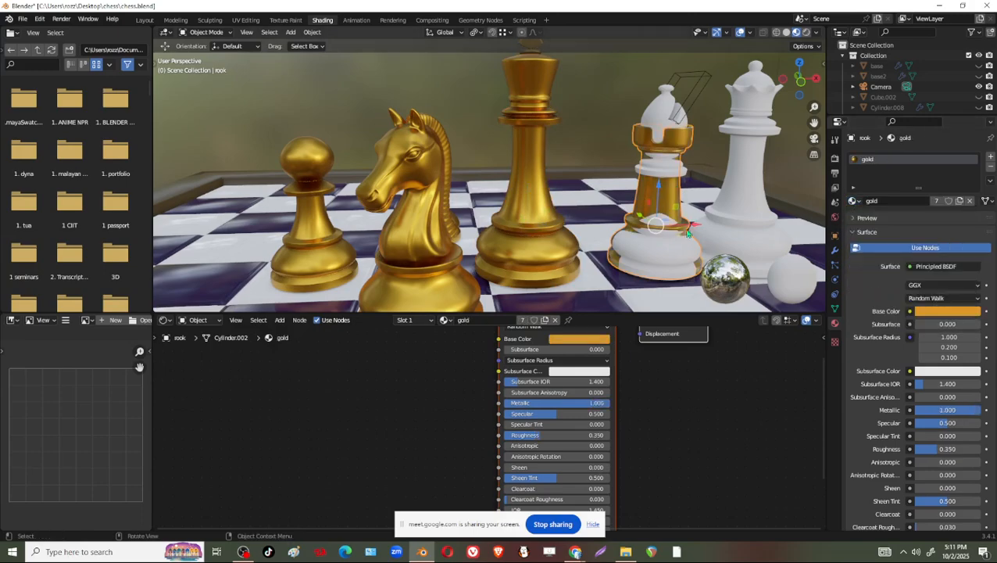
# Move the bishop along the X axis to the far side of the pawn and assign it the existing gold material
pyautogui.click(659, 124)
pyautogui.moveTo(691, 133); pyautogui.dragTo(232, 175)
pyautogui.click(854, 201)
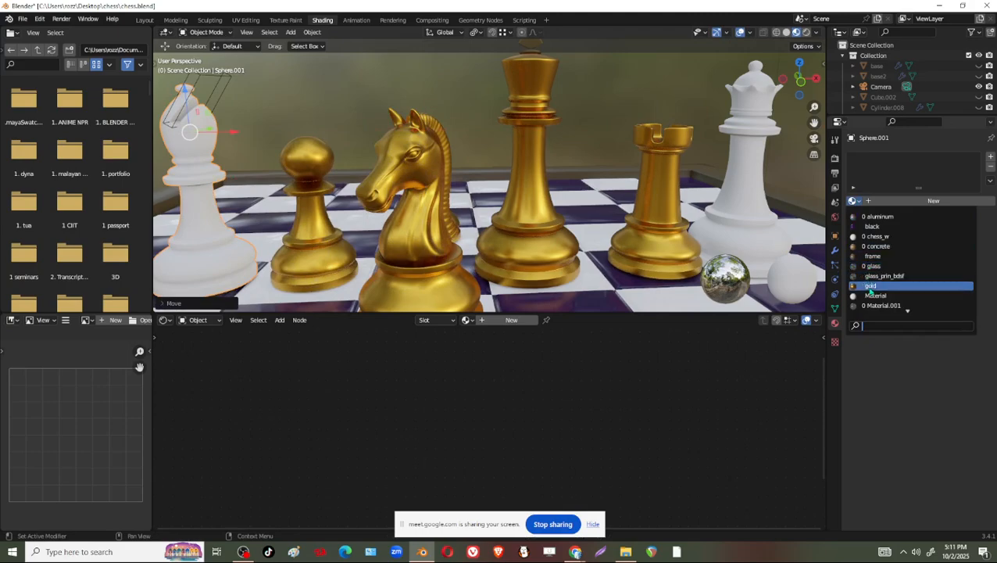
pyautogui.click(869, 285)
# Assign the existing gold material to the white queen
pyautogui.click(748, 202)
pyautogui.click(854, 200)
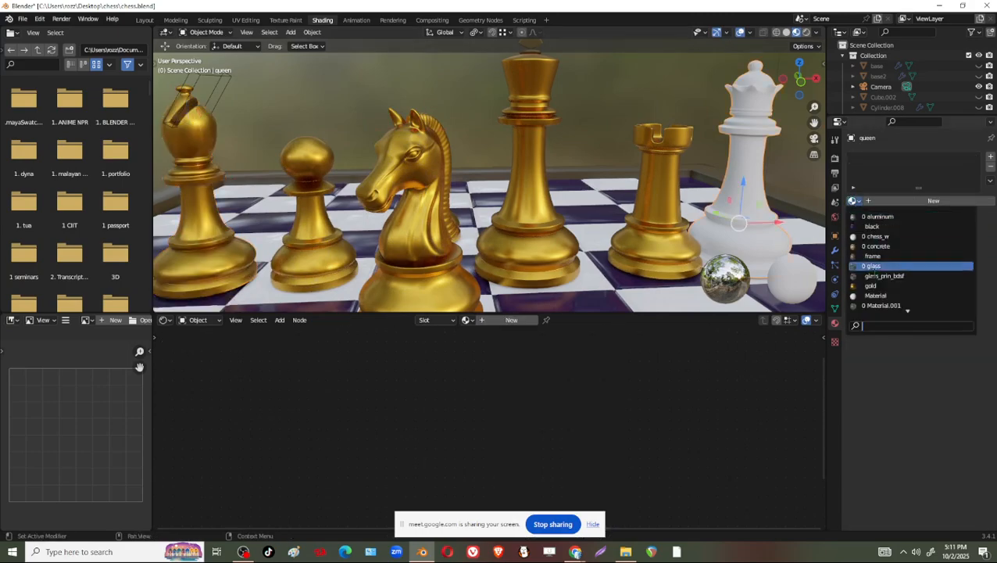
pyautogui.click(879, 285)
# Move the queen along the X axis in front of the rook and shift the king slightly toward the knight
pyautogui.moveTo(781, 223); pyautogui.dragTo(634, 226)
pyautogui.click(575, 238)
pyautogui.moveTo(567, 229); pyautogui.dragTo(551, 229)
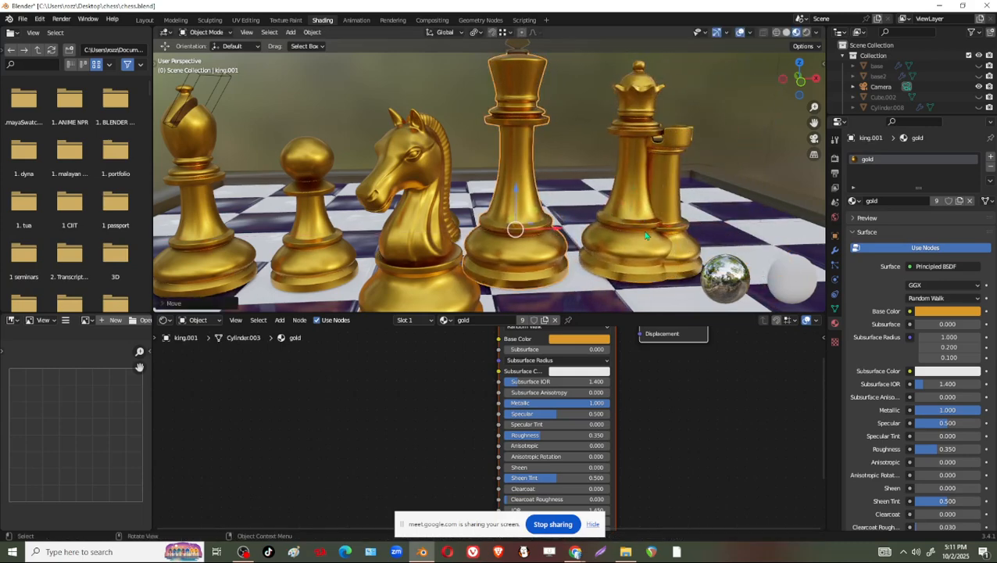
# Move the rook along the X axis past the queen to the end of the lineup
pyautogui.click(647, 231)
pyautogui.moveTo(670, 227); pyautogui.dragTo(754, 227)
pyautogui.click(674, 226)
pyautogui.scroll(-3, 601, 236)
pyautogui.moveTo(601, 236); pyautogui.dragTo(524, 244, button='middle')
pyautogui.scroll(2, 583, 227)
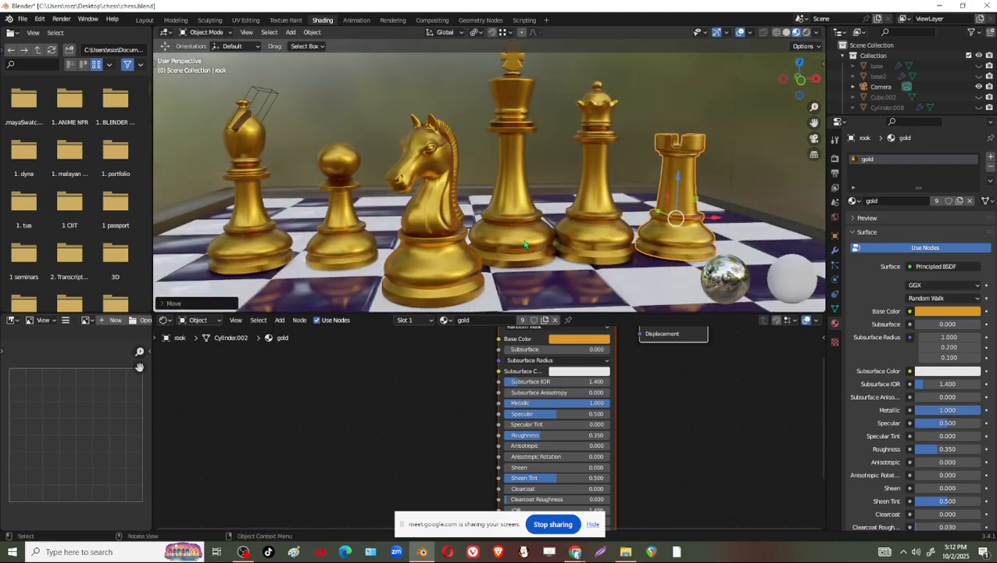
# Enlarge the 3D viewport by shrinking the shader editor, and frame the whole lineup of pieces
pyautogui.moveTo(496, 315); pyautogui.dragTo(496, 480)
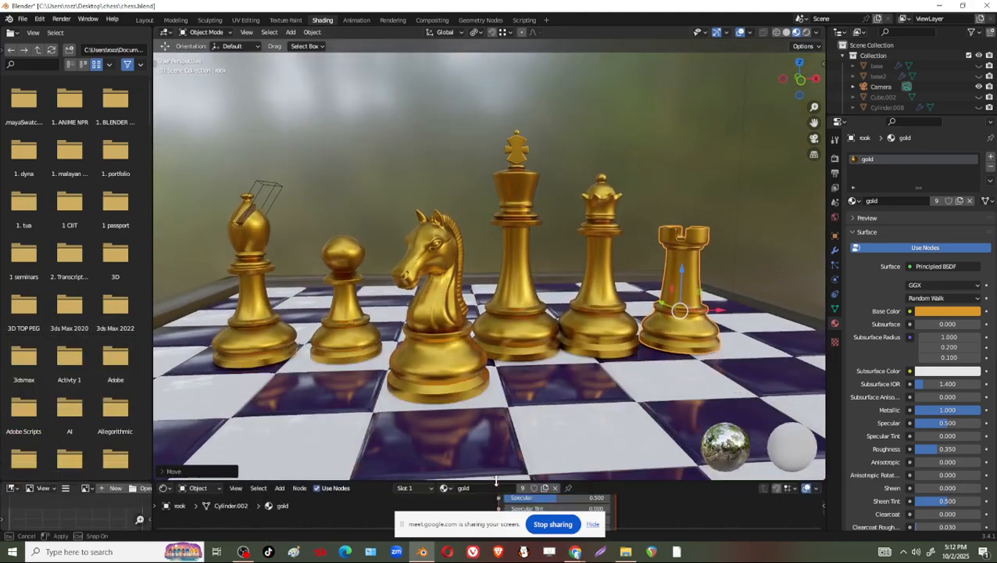
pyautogui.scroll(3, 552, 401)
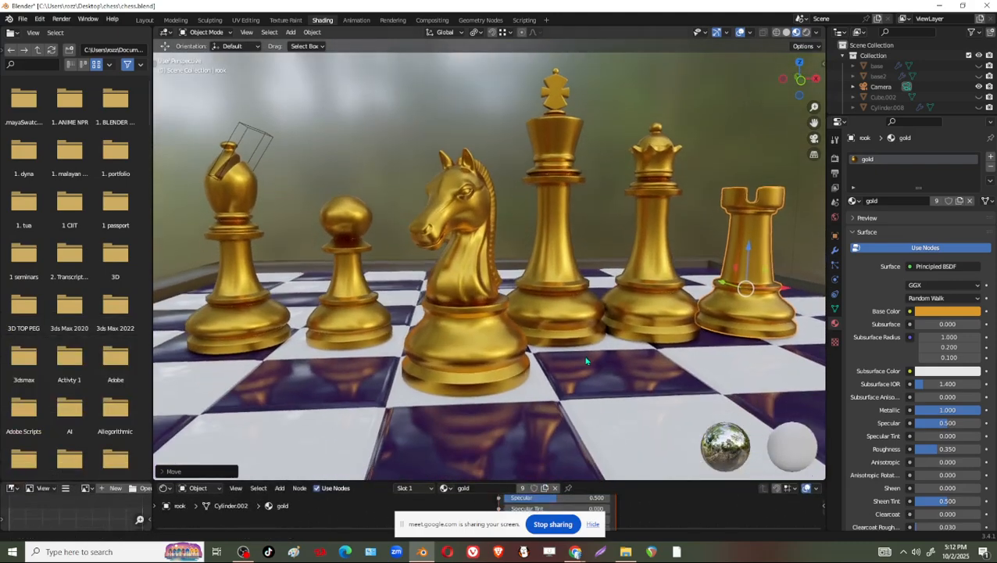
# Lower the bishop about 0.02 m along the Z axis so it rests on the board
pyautogui.click(259, 287)
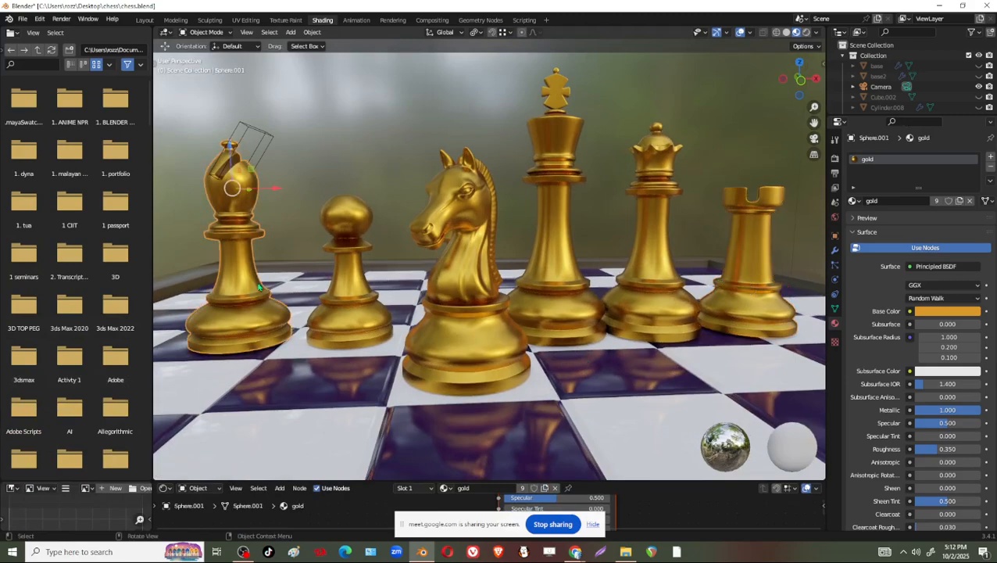
pyautogui.moveTo(577, 405); pyautogui.dragTo(590, 389, button='middle')
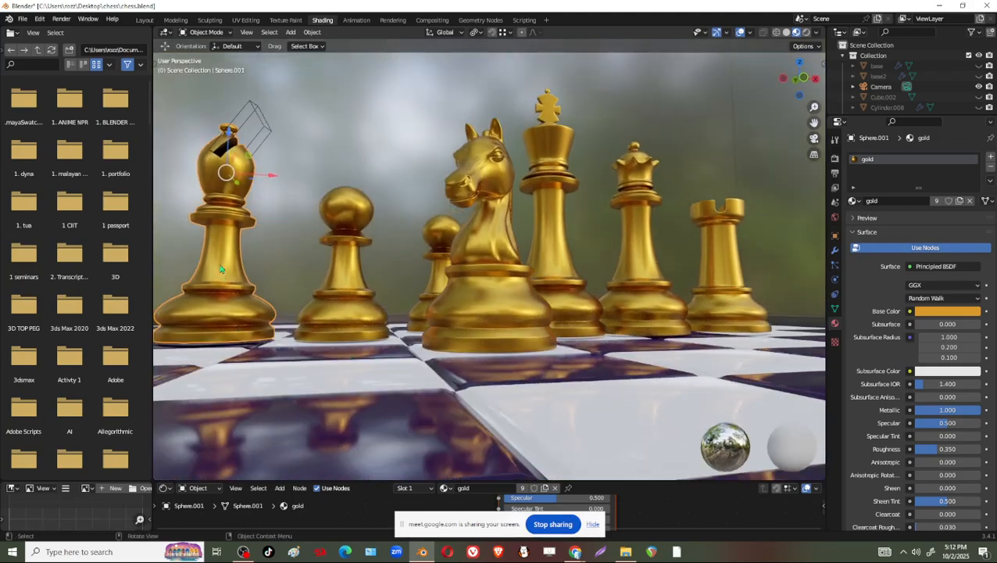
pyautogui.press('g')
pyautogui.press('z')
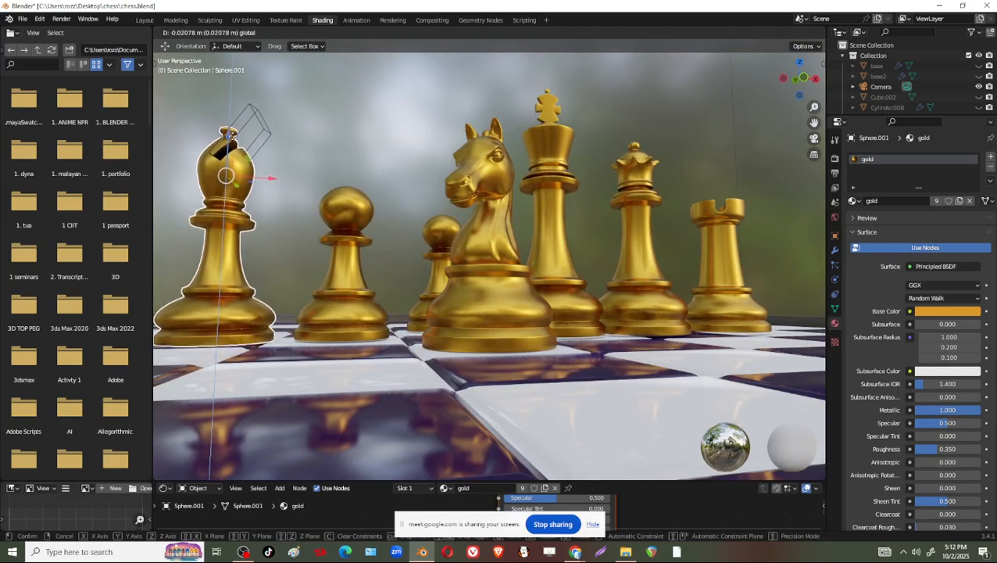
pyautogui.press('Escape')
# Lower the pawn next to the bishop slightly along the Z axis onto the board
pyautogui.click(344, 268)
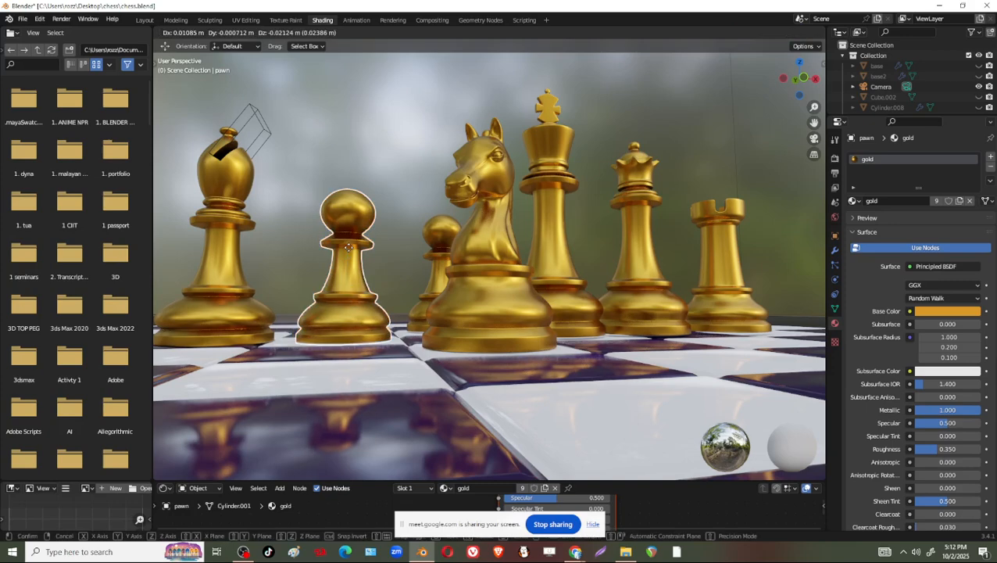
pyautogui.press('g')
pyautogui.press('z')
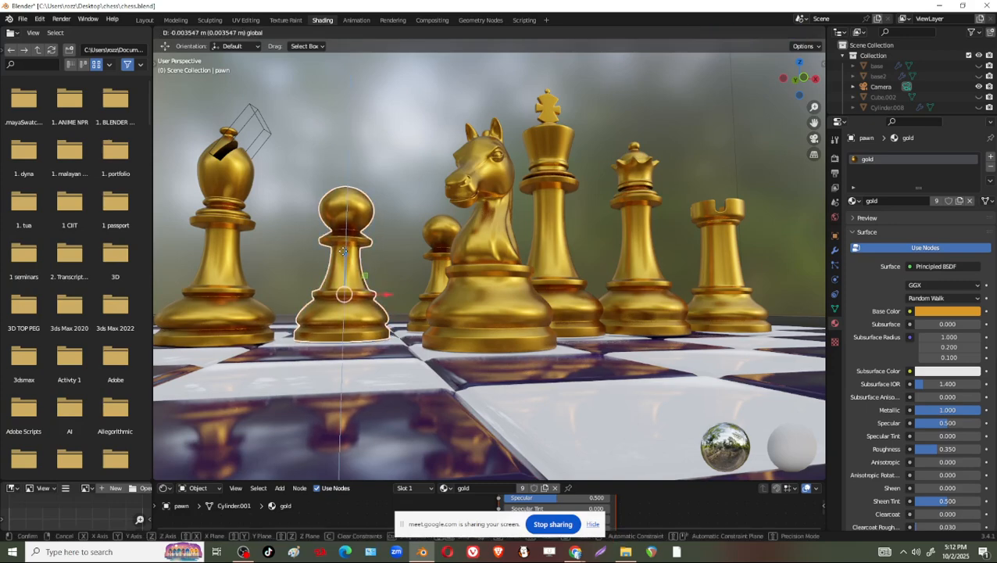
pyautogui.press('Escape')
# Check how the rook, queen and king sit on the board, and nudge the queen and king down along the Z axis
pyautogui.click(732, 310)
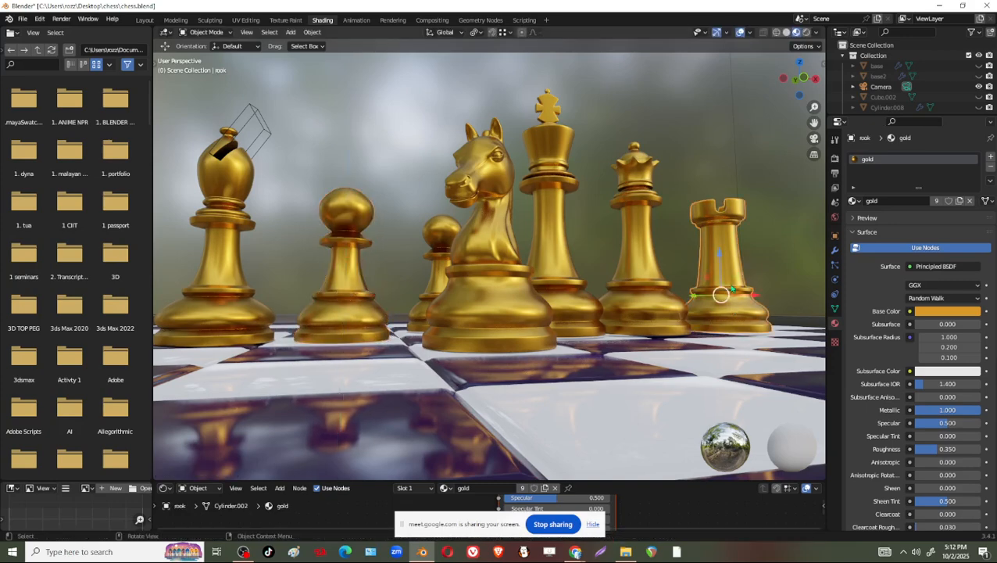
pyautogui.click(648, 249)
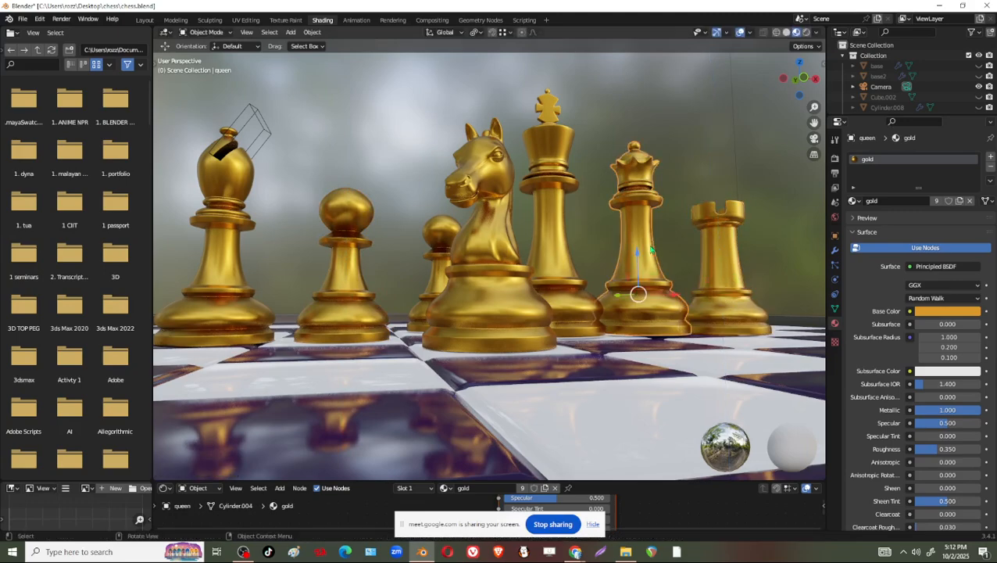
pyautogui.click(580, 276)
pyautogui.click(646, 242)
pyautogui.moveTo(639, 254); pyautogui.dragTo(638, 258)
pyautogui.click(561, 262)
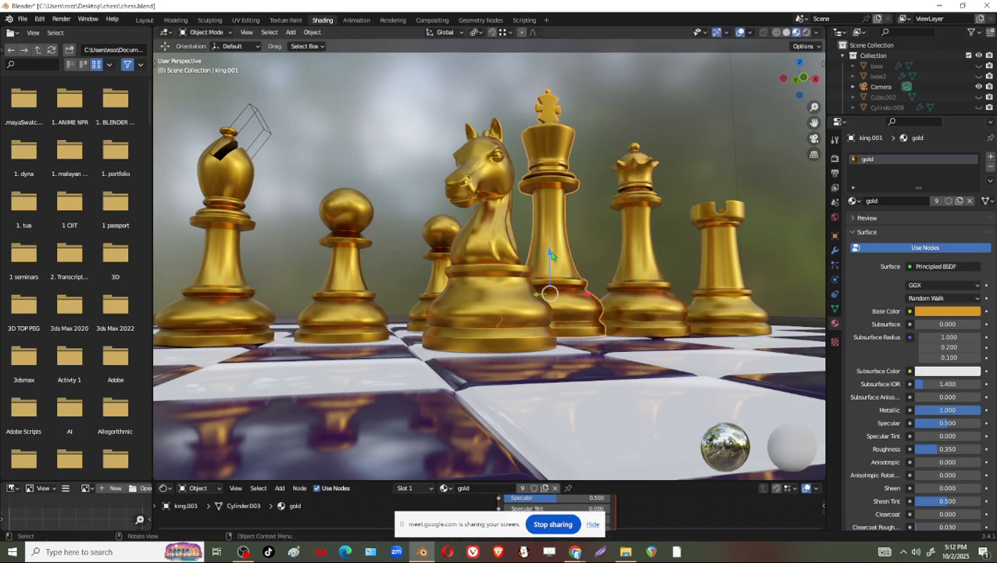
pyautogui.moveTo(550, 256); pyautogui.dragTo(553, 260)
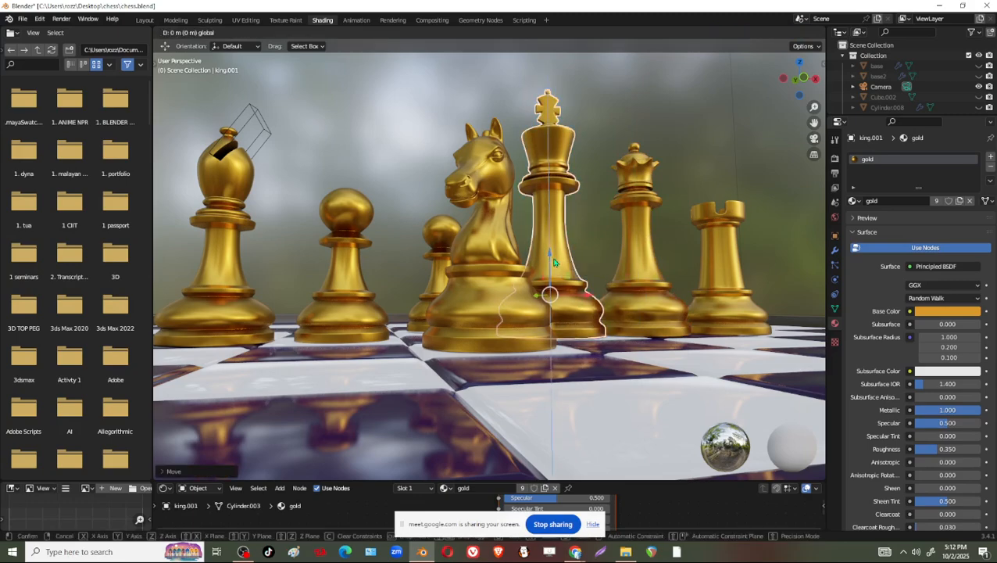
# Rotate the knight's head about 78 degrees around the Z axis so it faces the queen and rook
pyautogui.moveTo(553, 261); pyautogui.dragTo(699, 334, button='middle')
pyautogui.scroll(-2, 625, 349)
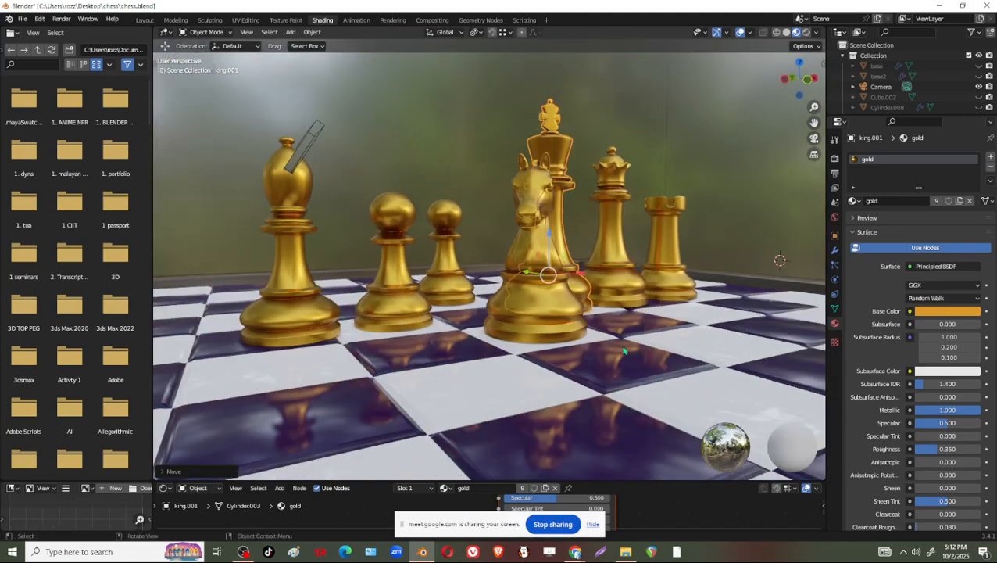
pyautogui.click(516, 248)
pyautogui.moveTo(563, 304); pyautogui.dragTo(591, 335, button='middle')
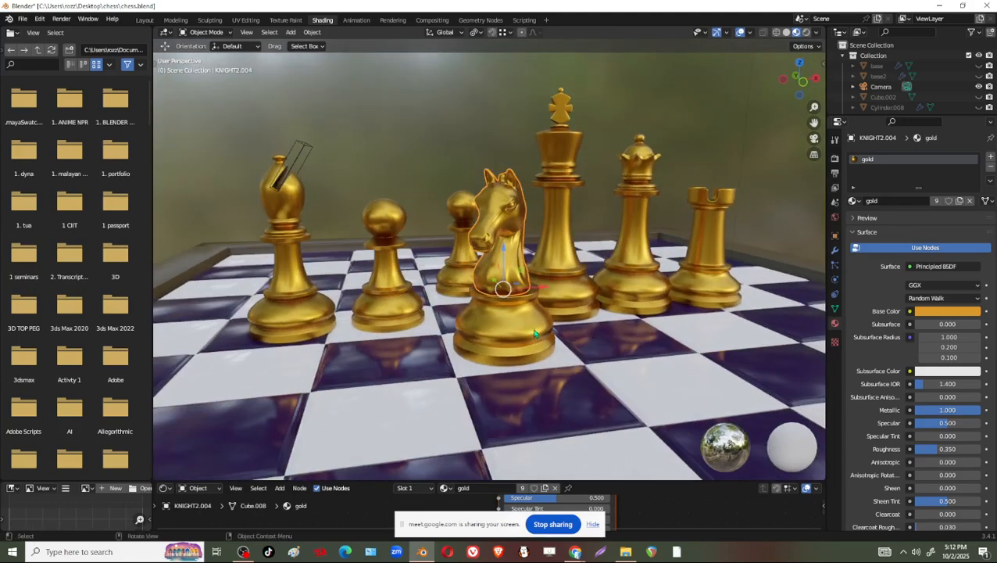
pyautogui.press('r')
pyautogui.press('z')
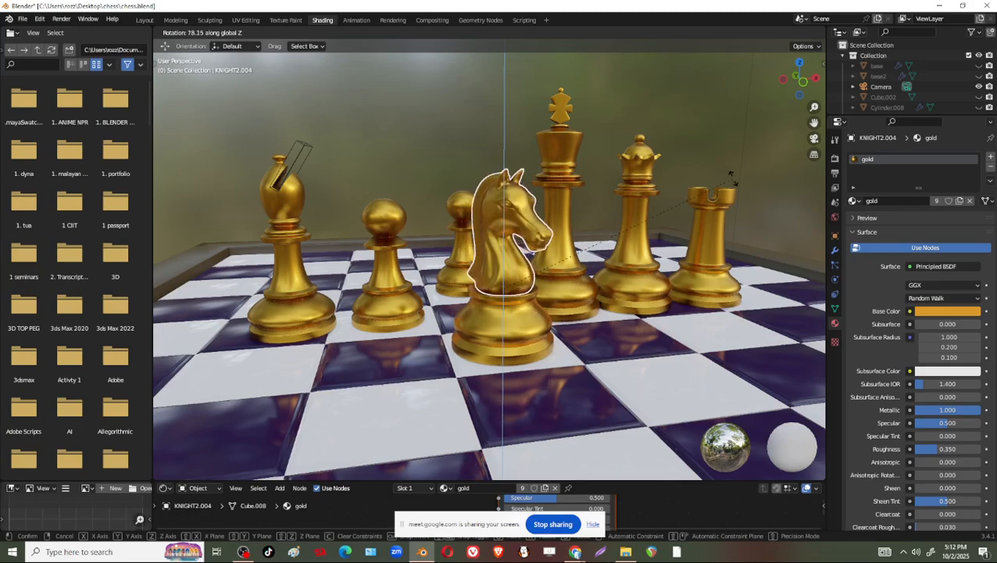
pyautogui.click(733, 166)
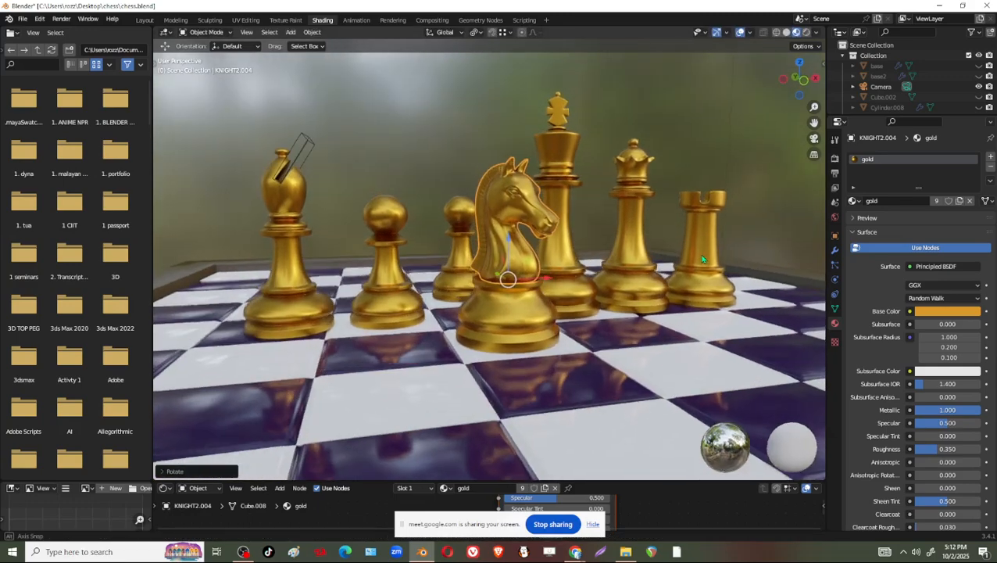
# Move the king along the X axis to the opposite side of the knight, next to the pawn
pyautogui.scroll(5, 637, 240)
pyautogui.moveTo(635, 243); pyautogui.dragTo(572, 307, button='middle')
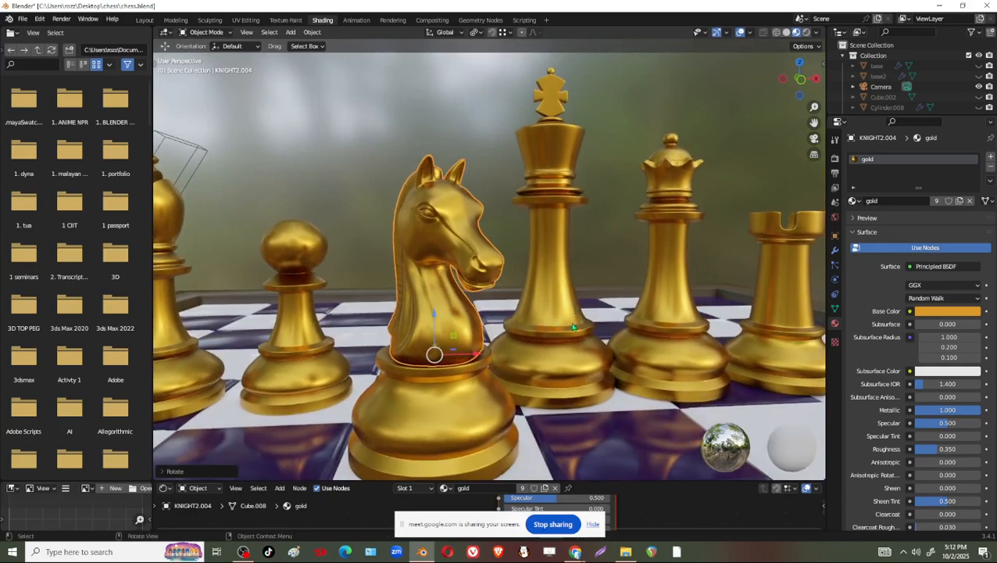
pyautogui.click(586, 349)
pyautogui.moveTo(590, 335); pyautogui.dragTo(411, 339)
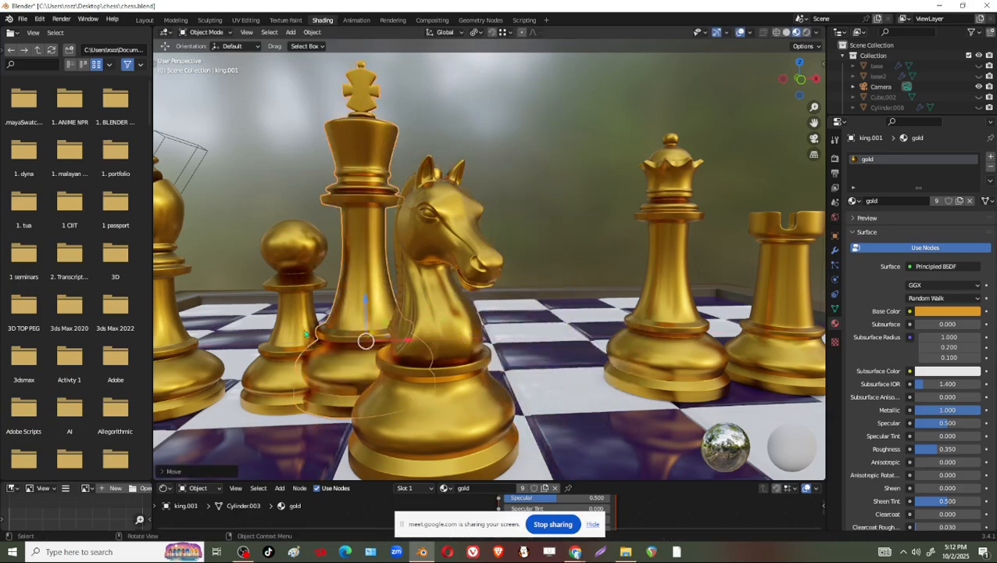
# Move the pawn along the X axis between the knight and queen, and shift the king closer to the bishop
pyautogui.click(283, 318)
pyautogui.moveTo(336, 347); pyautogui.dragTo(599, 344)
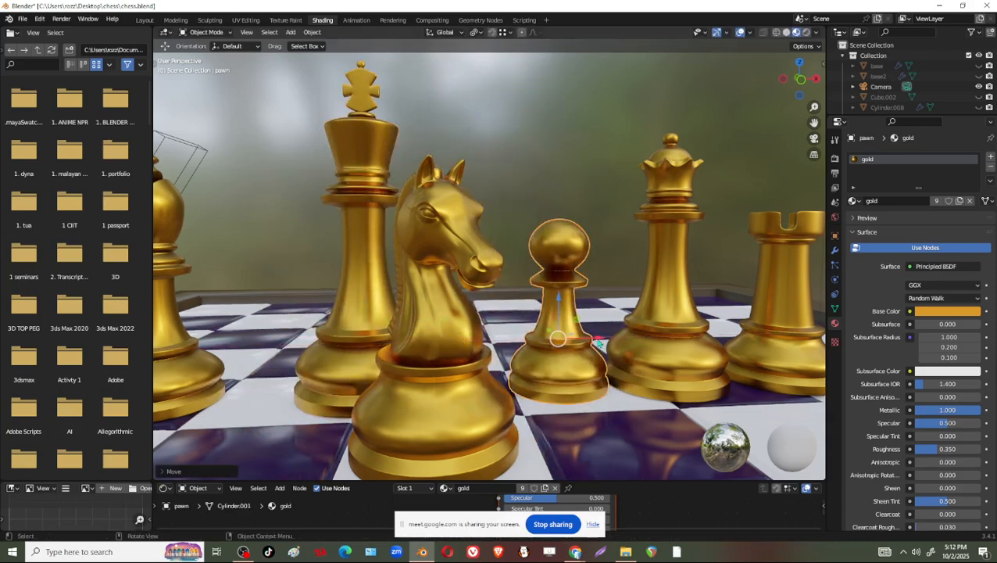
pyautogui.click(340, 303)
pyautogui.moveTo(401, 342); pyautogui.dragTo(333, 344)
# Swap the pawn and queen along the X axis so the pawn stands beside the rook
pyautogui.click(560, 364)
pyautogui.moveTo(598, 342)
pyautogui.mouseDown()
pyautogui.moveTo(750, 342)
pyautogui.moveTo(602, 334)
pyautogui.mouseUp()
pyautogui.click(653, 348)
pyautogui.click(732, 342)
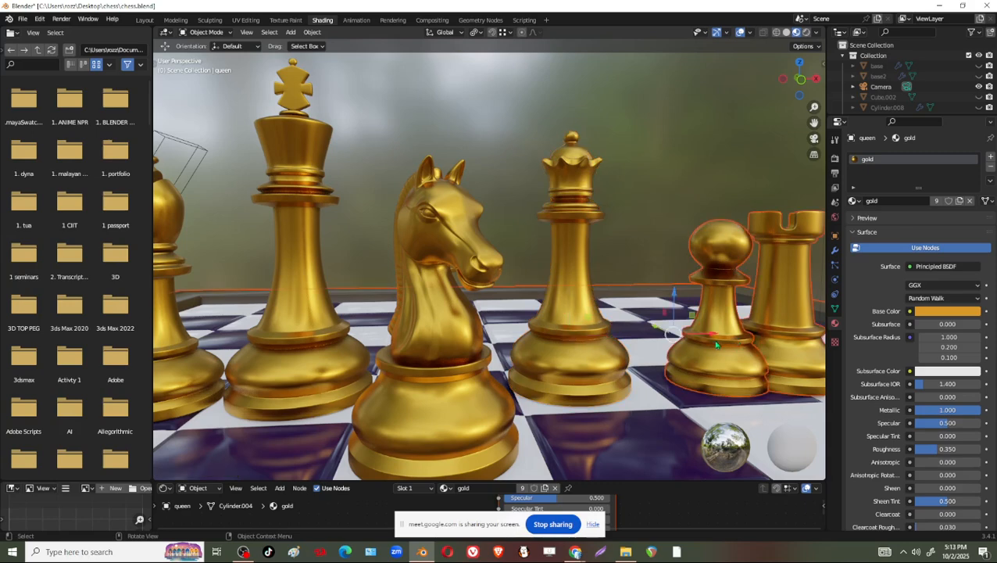
# Bring the pawn forward in front of the queen and rook, and move the rook closer along the X axis
pyautogui.click(716, 344)
pyautogui.moveTo(708, 336); pyautogui.dragTo(633, 369)
pyautogui.click(795, 348)
pyautogui.moveTo(806, 331); pyautogui.dragTo(746, 332)
pyautogui.scroll(-1, 638, 366)
# Try the front pawn in front of the king, and return it along the X axis to the queen's side
pyautogui.click(603, 363)
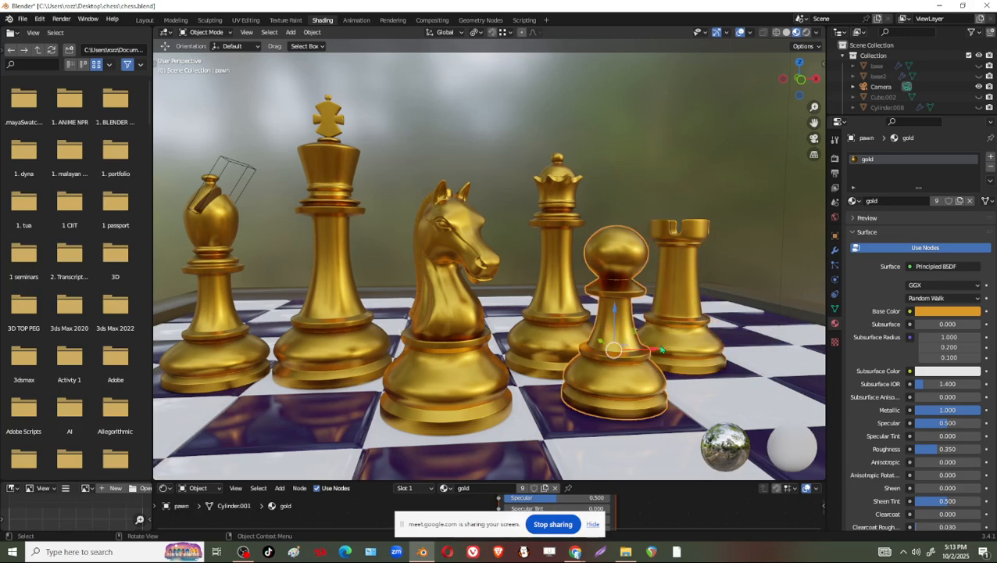
pyautogui.moveTo(648, 352); pyautogui.dragTo(344, 357)
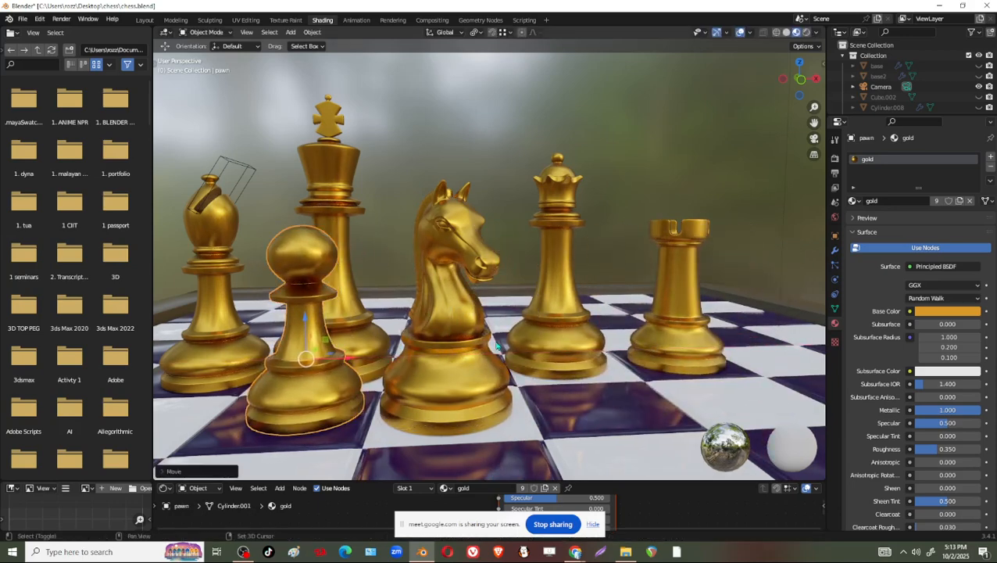
pyautogui.keyDown('shift'); pyautogui.moveTo(393, 354); pyautogui.dragTo(443, 355, button='middle'); pyautogui.keyUp('shift')
pyautogui.moveTo(402, 361); pyautogui.dragTo(692, 357)
# Move the queen back along the Y axis and slightly toward the knight along the X axis
pyautogui.moveTo(585, 285); pyautogui.dragTo(575, 331, button='middle')
pyautogui.click(576, 332)
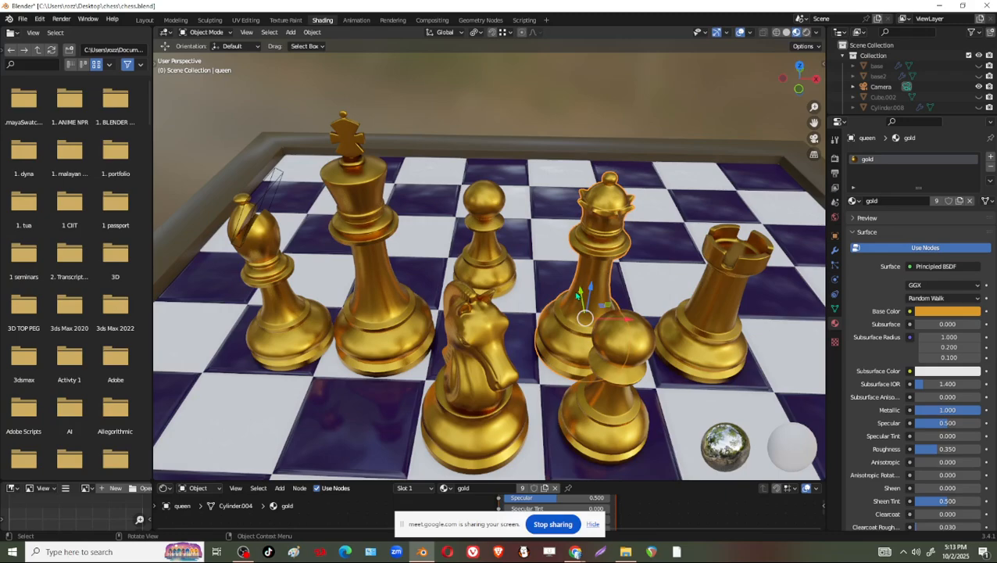
pyautogui.moveTo(579, 294); pyautogui.dragTo(572, 274)
pyautogui.moveTo(621, 298); pyautogui.dragTo(597, 299)
pyautogui.moveTo(631, 391); pyautogui.dragTo(626, 367, button='middle')
pyautogui.moveTo(626, 372); pyautogui.dragTo(623, 382)
# Move the front pawn about 0.19 m along the X axis toward the rook, and shift the queen toward the knight
pyautogui.moveTo(623, 387); pyautogui.dragTo(546, 442, button='middle')
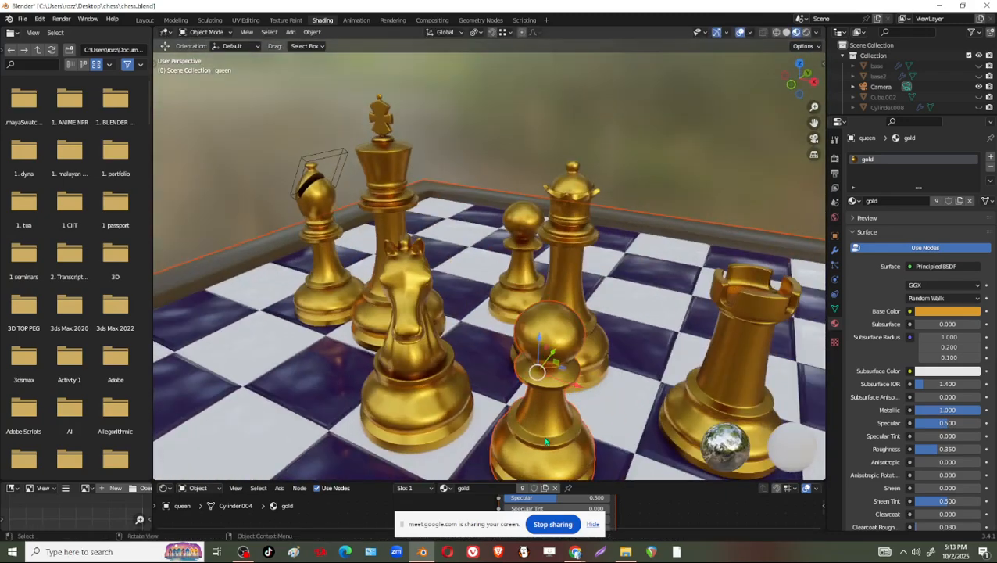
pyautogui.click(546, 441)
pyautogui.moveTo(577, 385); pyautogui.dragTo(637, 406)
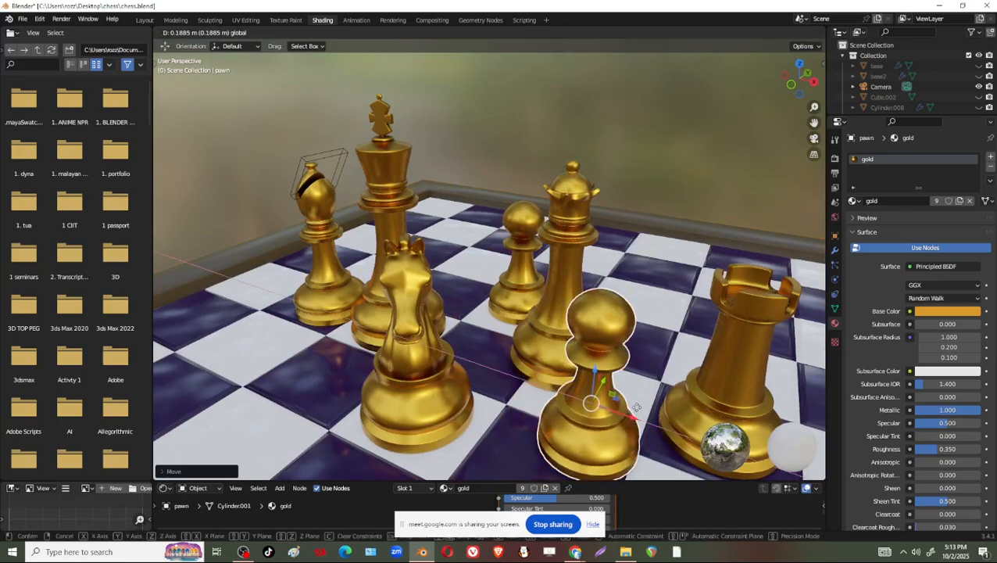
pyautogui.click(565, 352)
pyautogui.moveTo(594, 337); pyautogui.dragTo(571, 331)
pyautogui.moveTo(584, 339)
pyautogui.mouseDown(button='middle')
pyautogui.moveTo(630, 318)
pyautogui.moveTo(599, 344)
pyautogui.moveTo(570, 335)
pyautogui.mouseUp(button='middle')
pyautogui.scroll(2, 608, 330)
pyautogui.scroll(-2, 586, 341)
# Rotate the knight's head about 36 degrees around the Z axis to show more of its profile
pyautogui.click(478, 328)
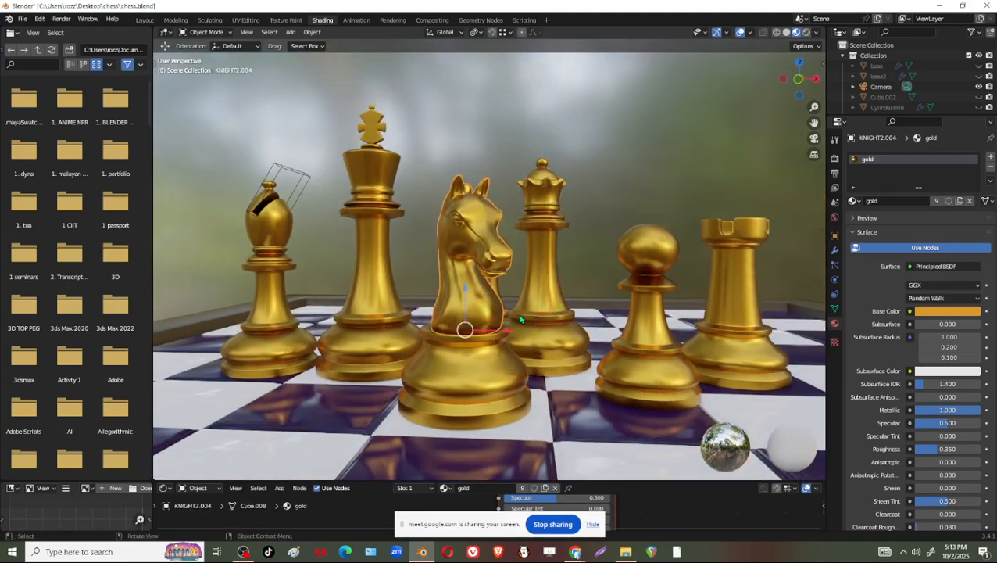
pyautogui.press('r')
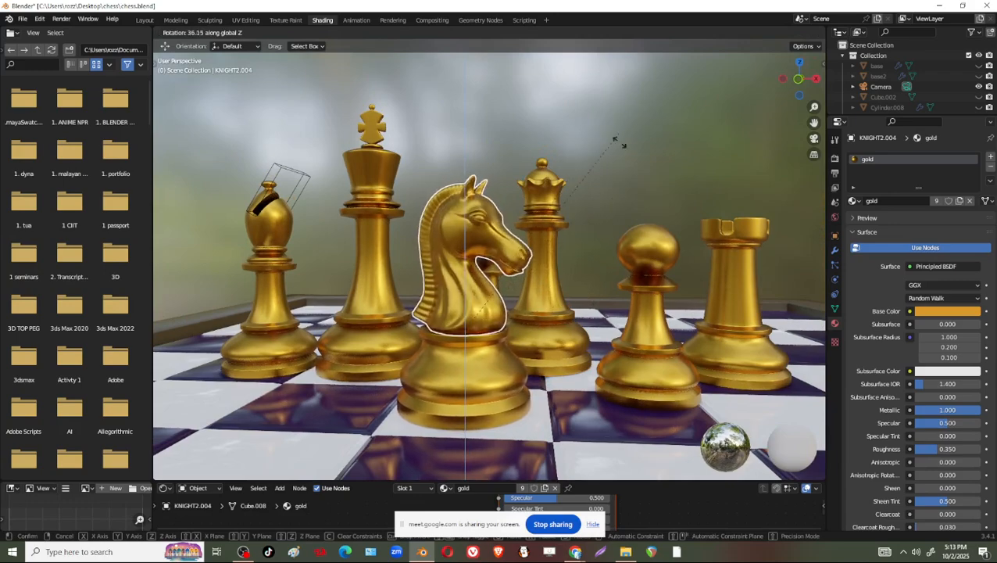
pyautogui.click(629, 161)
# Bring the queen slightly forward along the Y axis, away from the pawn behind it
pyautogui.moveTo(599, 285); pyautogui.dragTo(621, 287, button='middle')
pyautogui.click(556, 312)
pyautogui.moveTo(586, 344); pyautogui.dragTo(575, 430, button='middle')
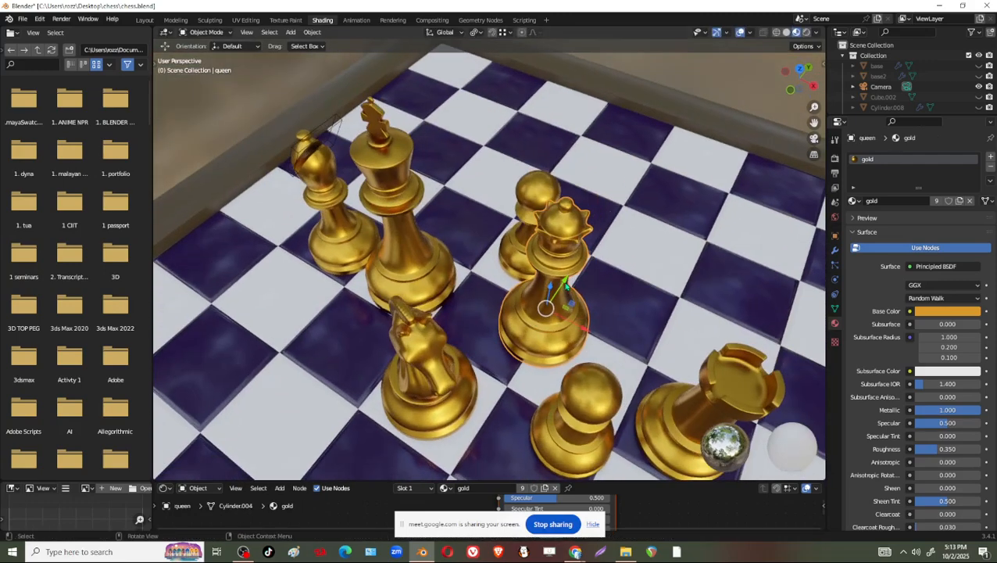
pyautogui.moveTo(565, 284); pyautogui.dragTo(550, 305)
# Delete the extra pawn standing behind the knight and queen
pyautogui.moveTo(519, 375); pyautogui.dragTo(505, 297, button='middle')
pyautogui.click(504, 270)
pyautogui.moveTo(539, 319); pyautogui.dragTo(640, 324)
pyautogui.press('x')
pyautogui.click(600, 317)
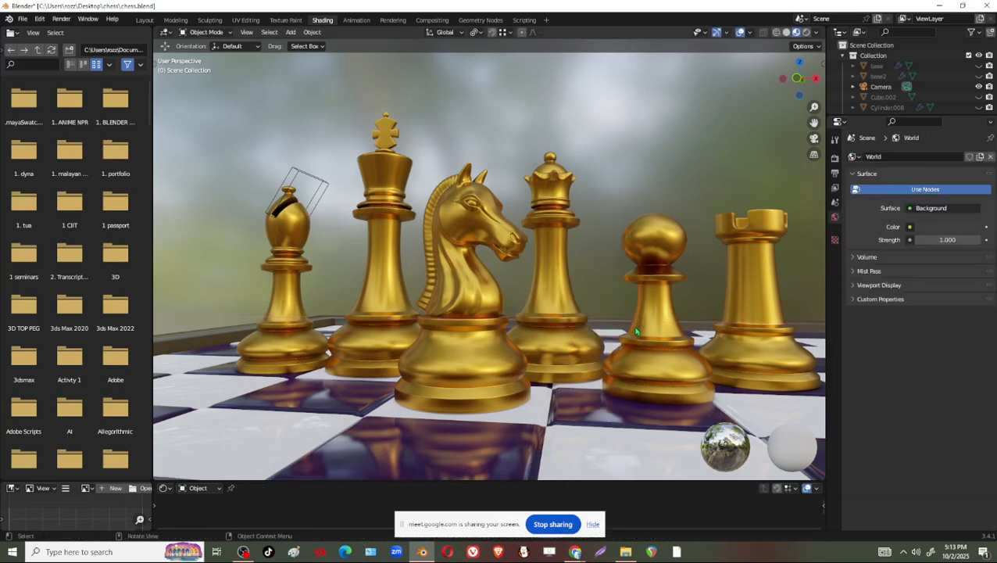
# Push the rook back along the Y axis, behind the front pawn
pyautogui.moveTo(638, 334); pyautogui.dragTo(633, 339, button='middle')
pyautogui.click(749, 354)
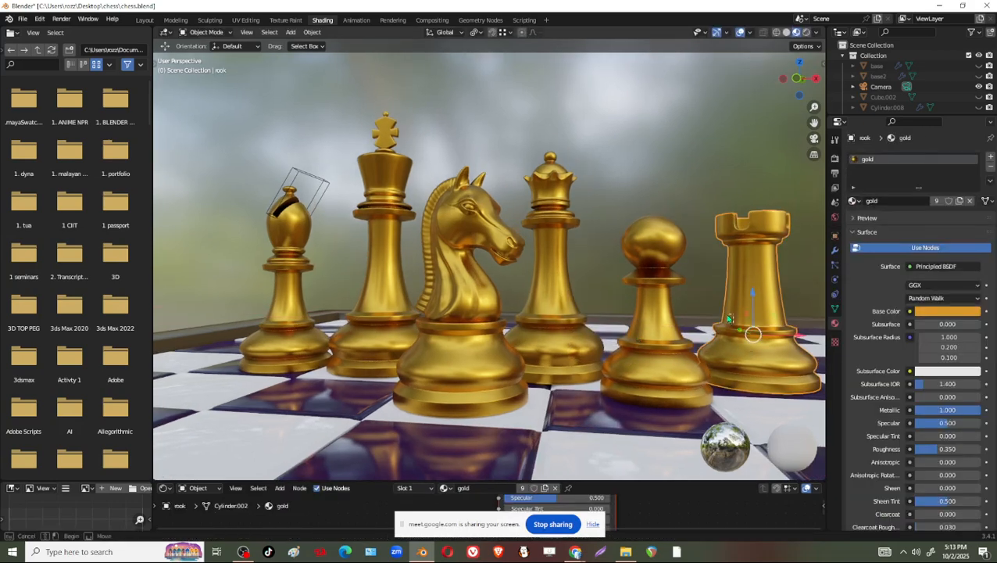
pyautogui.moveTo(741, 332)
pyautogui.mouseDown()
pyautogui.moveTo(717, 322)
pyautogui.moveTo(746, 324)
pyautogui.mouseUp()
# Move the front pawn along the X axis away from the rook and toward the queen
pyautogui.click(689, 352)
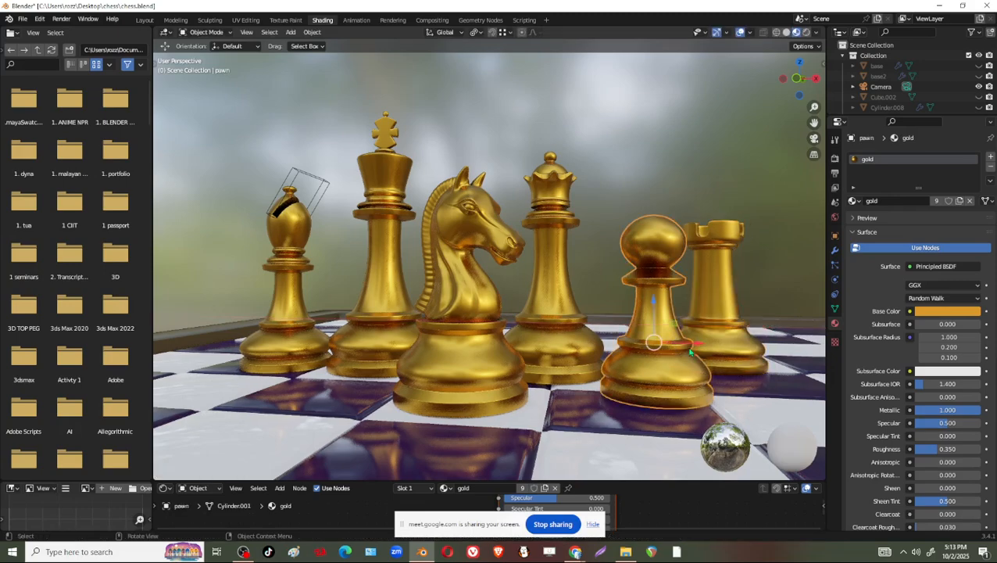
pyautogui.moveTo(693, 345); pyautogui.dragTo(657, 344)
pyautogui.moveTo(656, 343); pyautogui.dragTo(550, 423, button='middle')
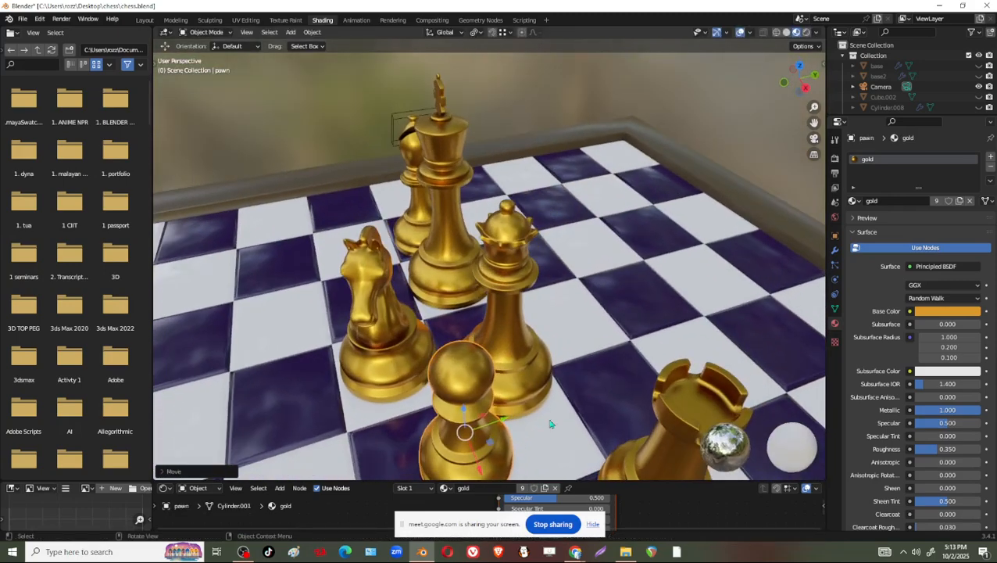
# Move the front pawn along the Y axis toward the rook and nudge it slightly along X
pyautogui.moveTo(507, 422); pyautogui.dragTo(562, 418)
pyautogui.moveTo(526, 446); pyautogui.dragTo(530, 457)
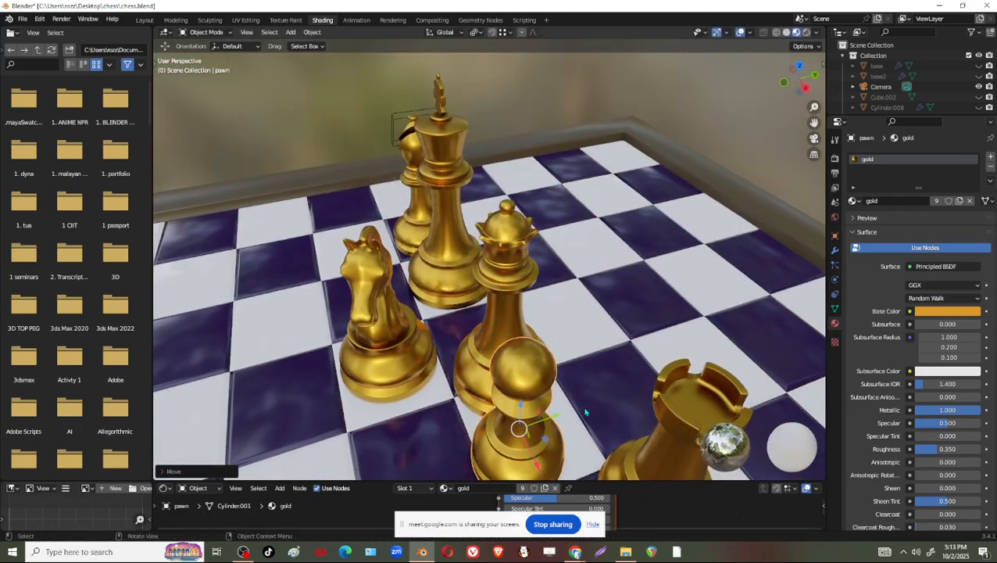
# Bring the rook forward along the Y axis and shift it along X away from the pawn
pyautogui.moveTo(586, 412); pyautogui.dragTo(708, 375, button='middle')
pyautogui.click(712, 374)
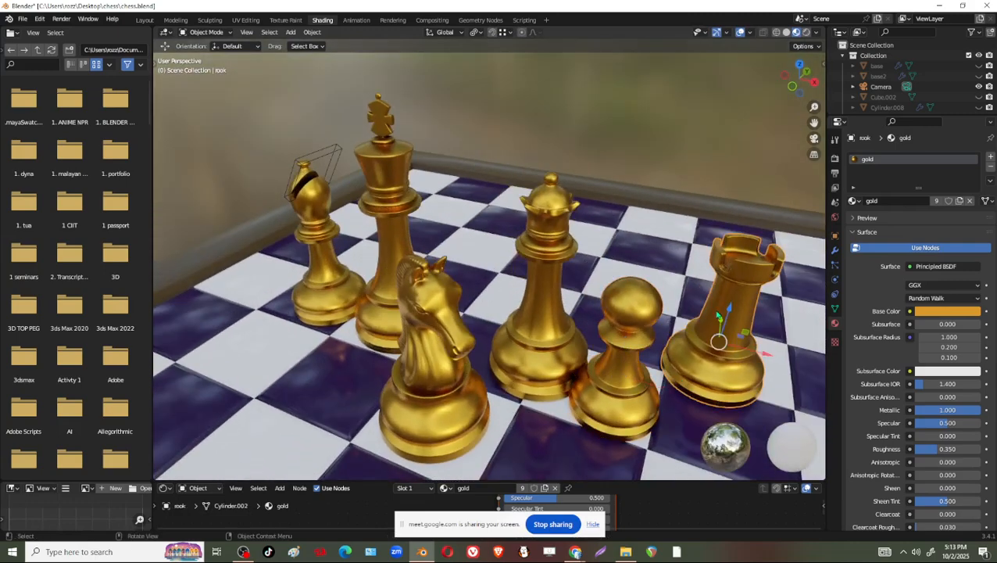
pyautogui.moveTo(717, 315); pyautogui.dragTo(717, 349)
pyautogui.moveTo(718, 350); pyautogui.dragTo(661, 334, button='middle')
pyautogui.moveTo(704, 359); pyautogui.dragTo(730, 367)
# Adjust the pawn's position between queen and rook, and shift the queen slightly along the X axis away from the pawn
pyautogui.click(591, 376)
pyautogui.moveTo(619, 362); pyautogui.dragTo(620, 362)
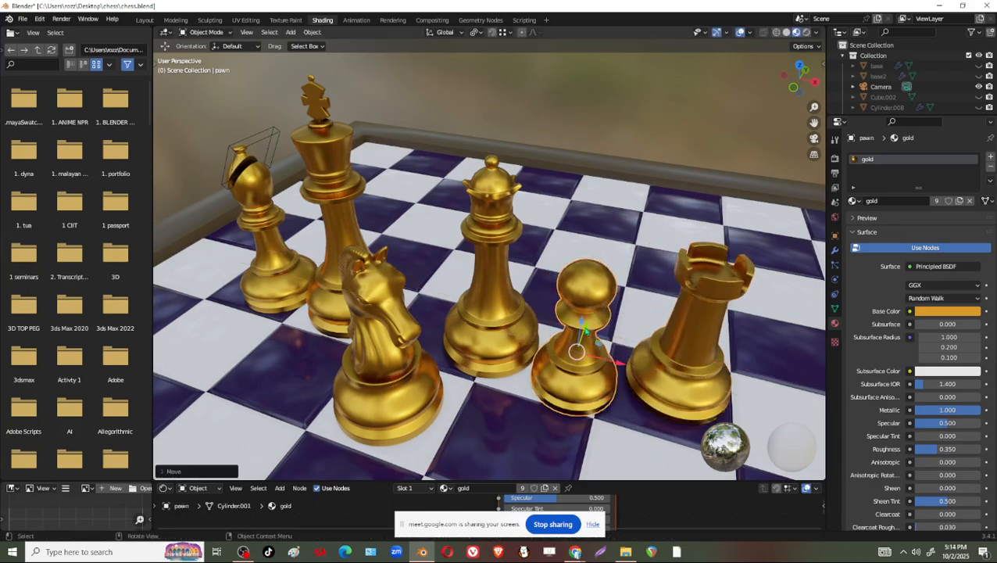
pyautogui.click(523, 328)
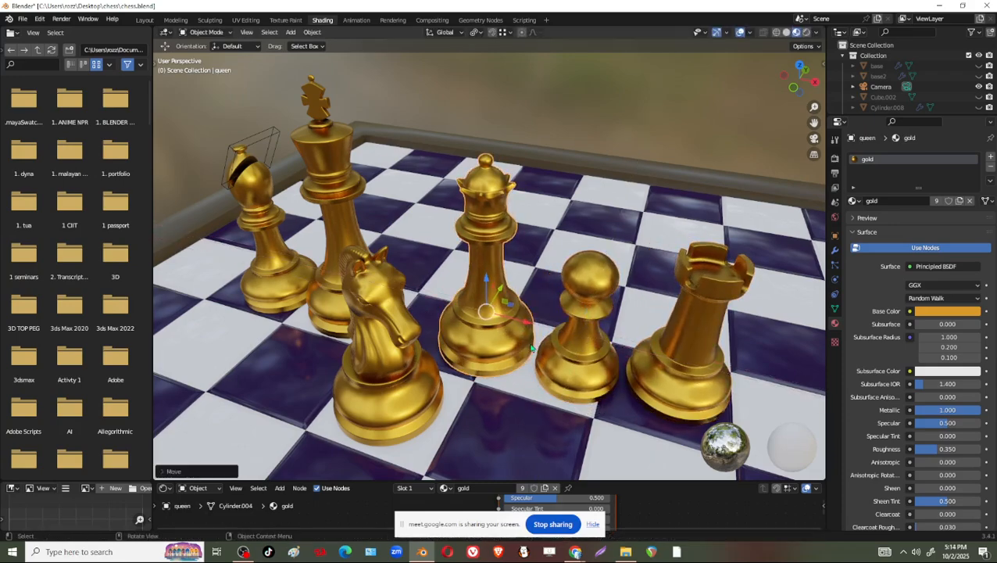
pyautogui.moveTo(529, 324); pyautogui.dragTo(684, 330, button='middle')
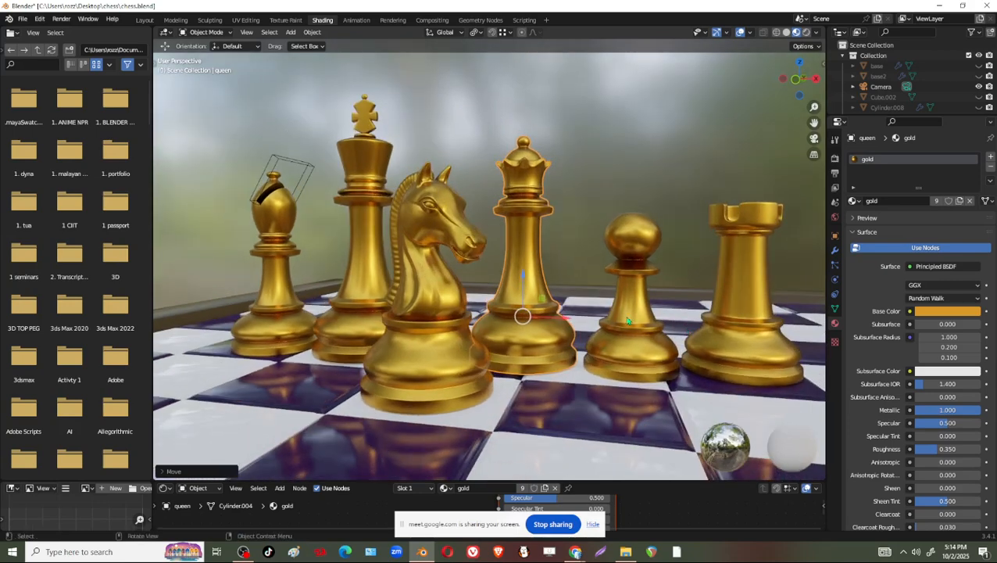
pyautogui.moveTo(762, 365); pyautogui.dragTo(736, 344, button='middle')
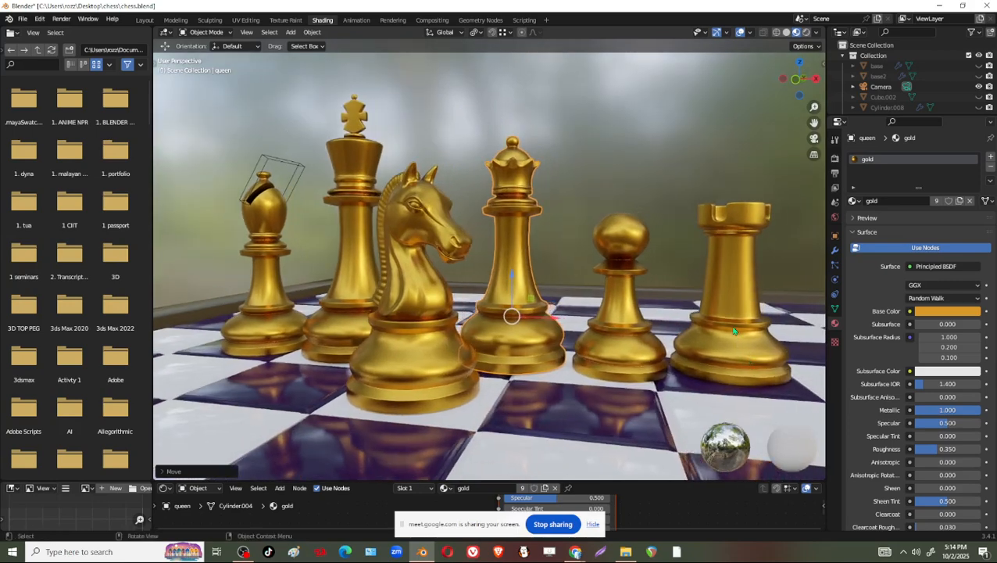
pyautogui.moveTo(667, 314); pyautogui.dragTo(640, 299, button='middle')
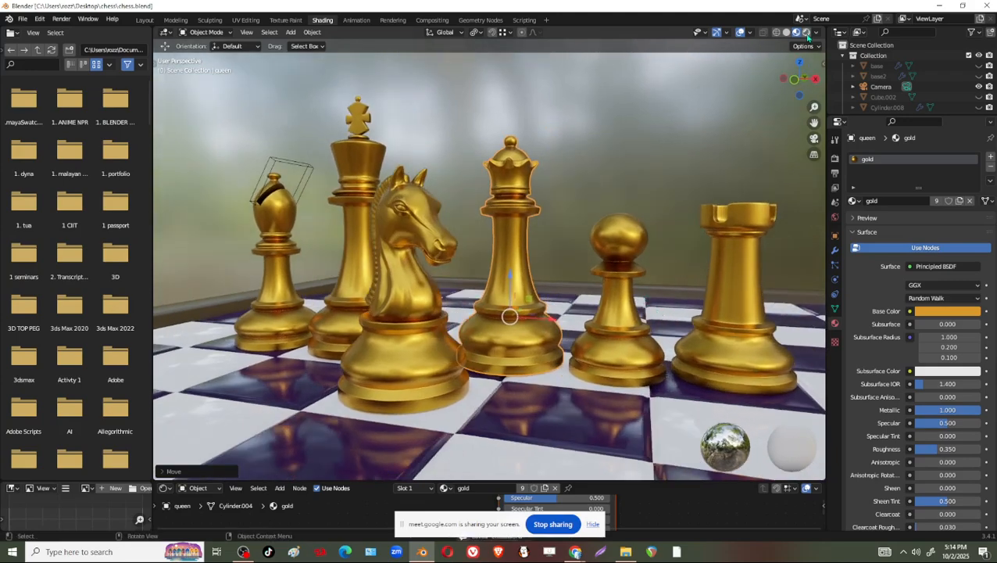
# Render the scene through the camera to check the chess lineup, and close the render result
pyautogui.click(61, 19)
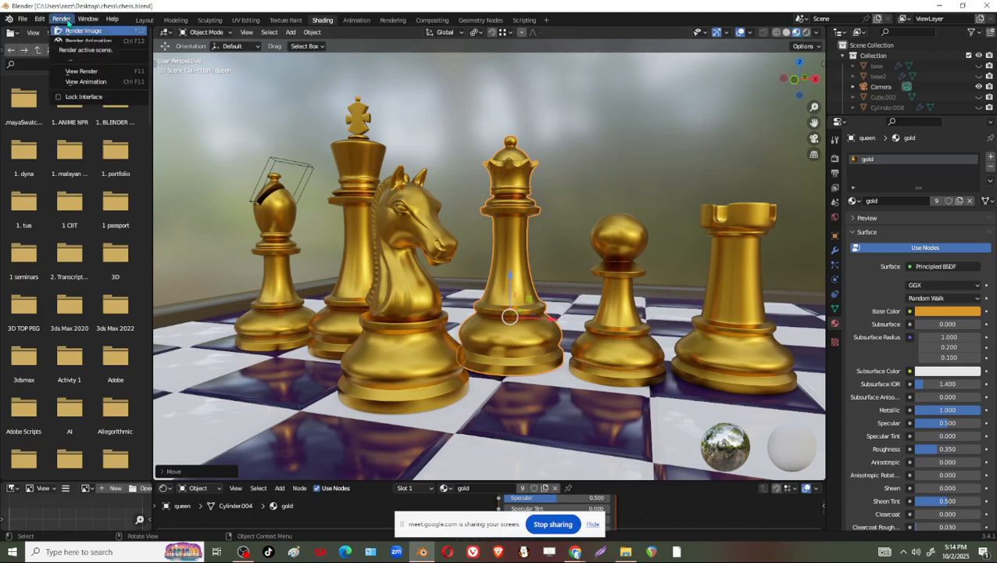
pyautogui.click(88, 42)
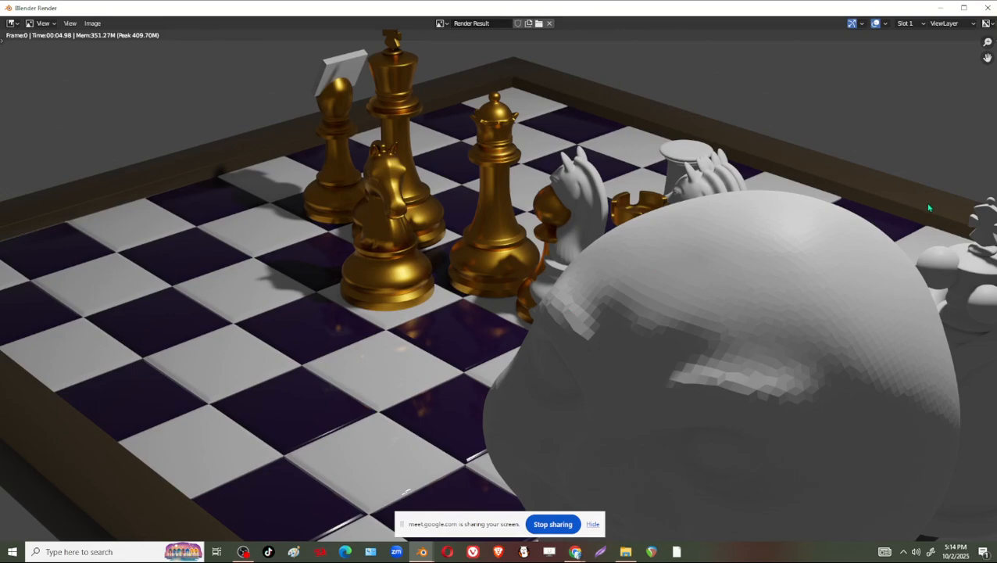
pyautogui.click(986, 8)
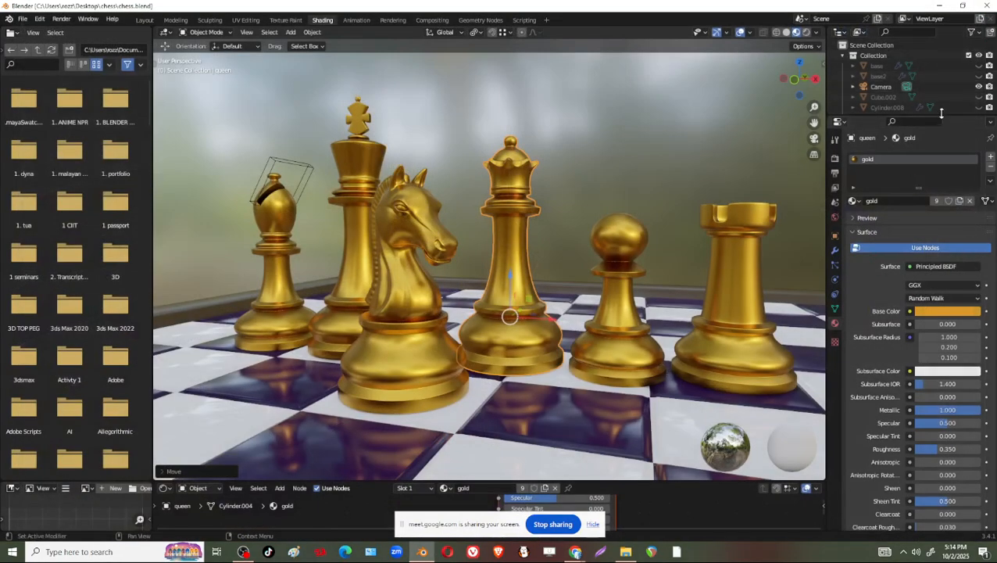
# Enlarge the outliner and disable the hidden objects in the main Collection and the HEAD collection with its objects in renders
pyautogui.moveTo(941, 114); pyautogui.dragTo(941, 463)
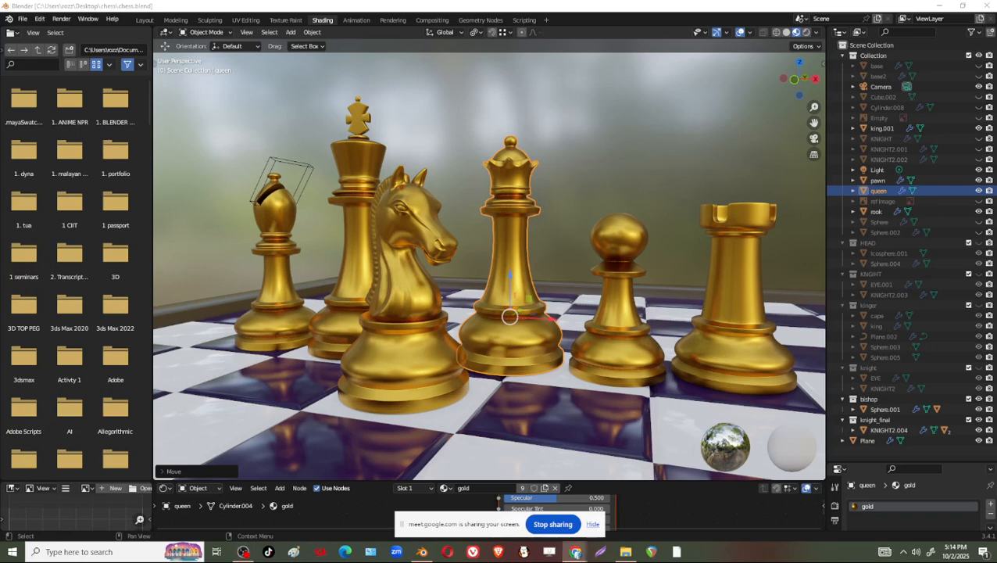
pyautogui.click(989, 201)
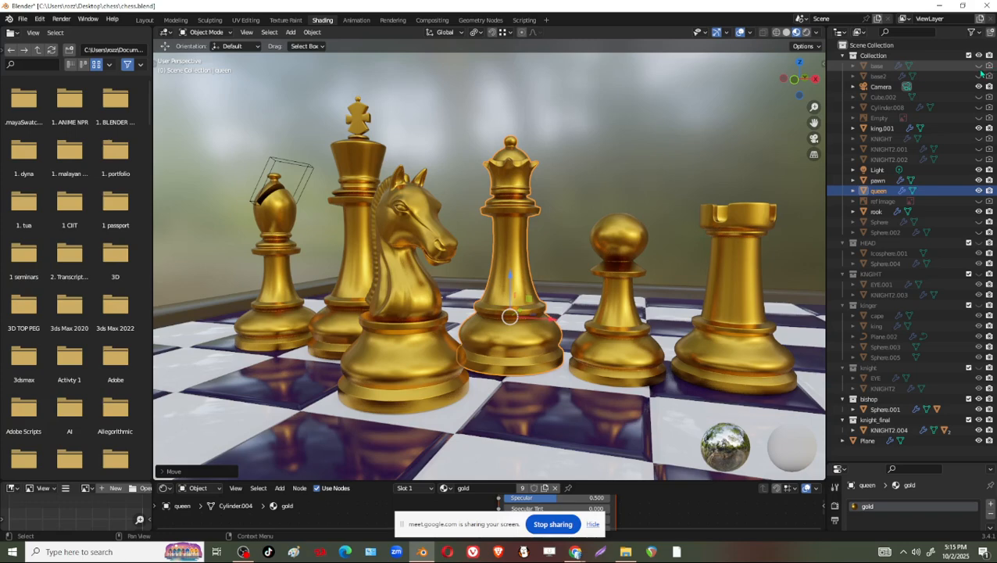
pyautogui.click(990, 256)
pyautogui.click(990, 264)
pyautogui.click(989, 244)
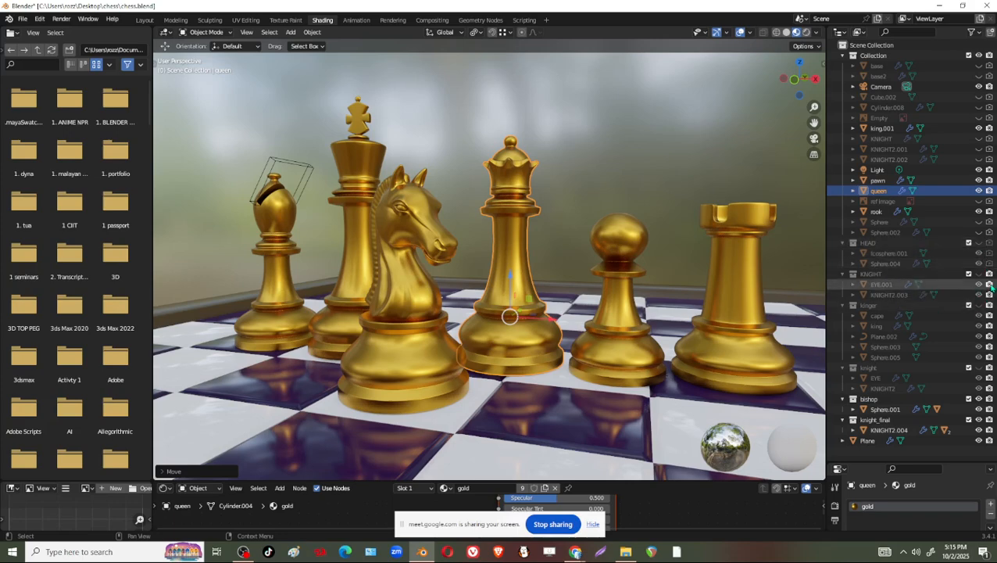
# Disable the KNIGHT collection with its objects, the kinger collection and the lowercase knight collection in renders
pyautogui.click(990, 285)
pyautogui.click(989, 284)
pyautogui.click(989, 273)
pyautogui.click(990, 305)
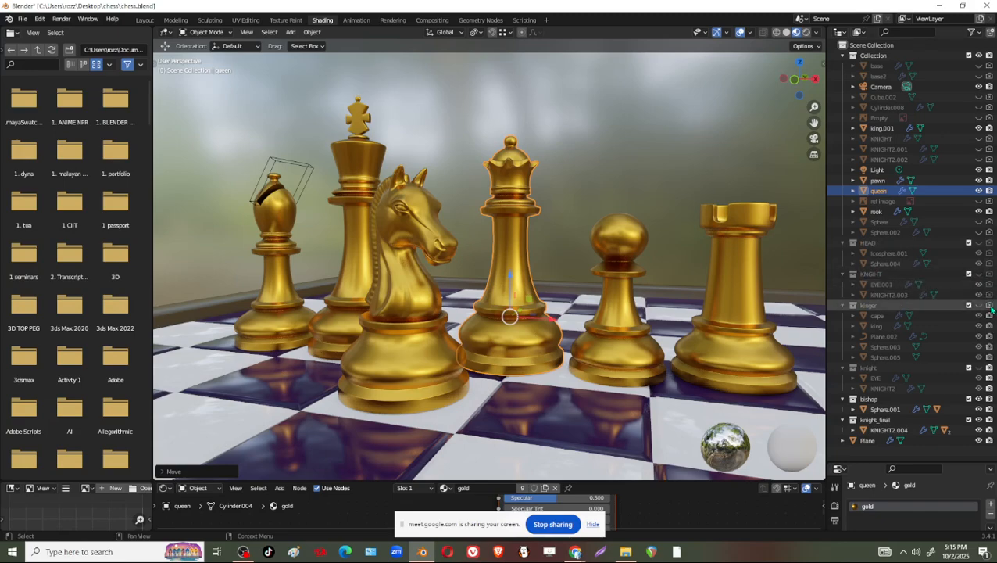
pyautogui.click(989, 368)
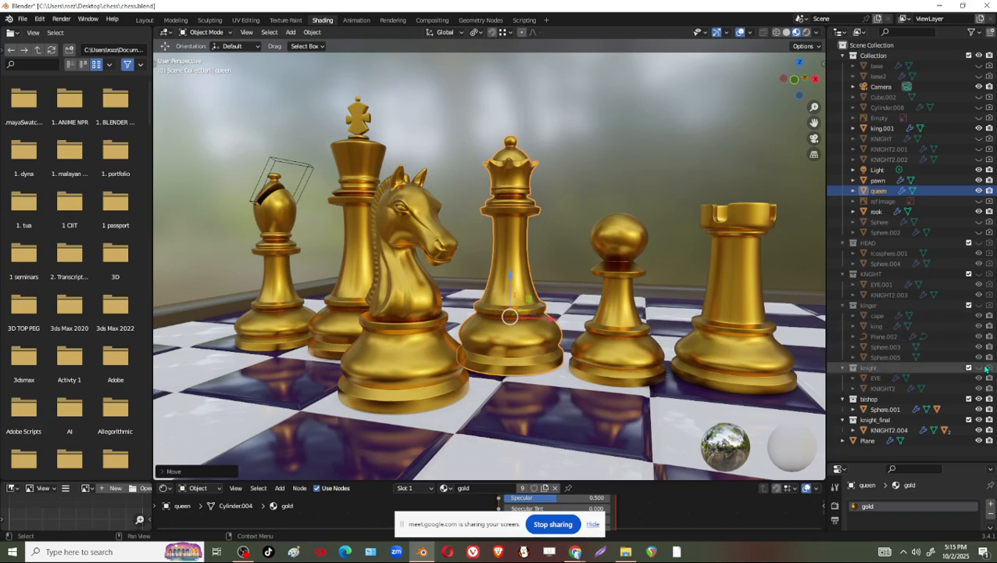
# Check which knight model is the final one by selecting KNIGHT2.004 and briefly showing the lowercase knight collection in the viewport
pyautogui.click(989, 399)
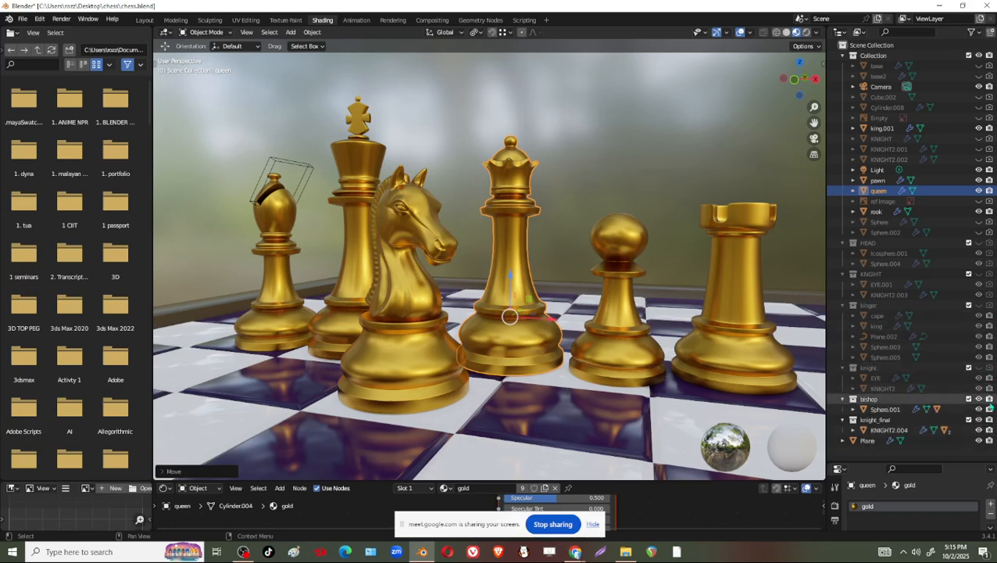
pyautogui.click(991, 400)
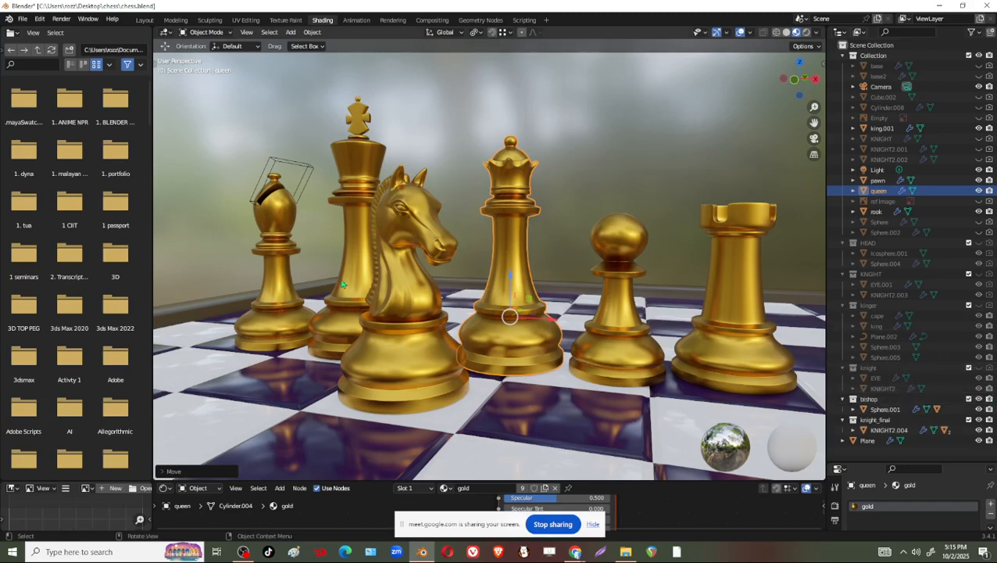
pyautogui.click(891, 429)
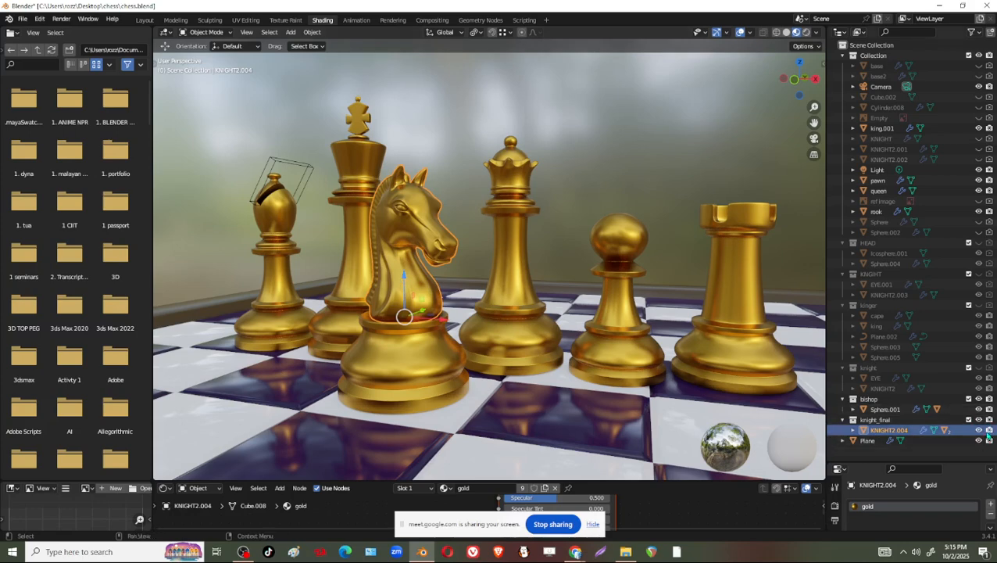
pyautogui.click(979, 367)
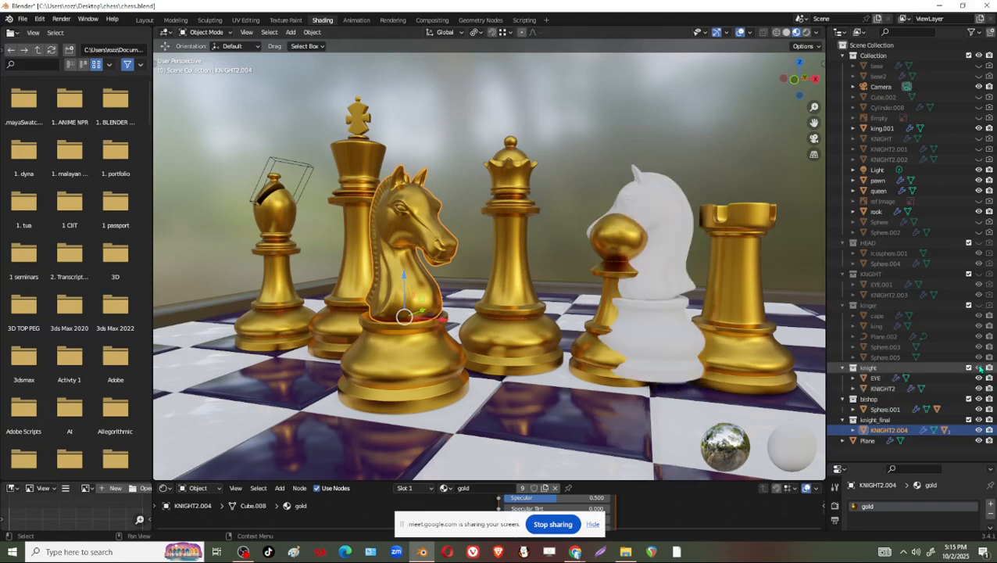
pyautogui.click(979, 368)
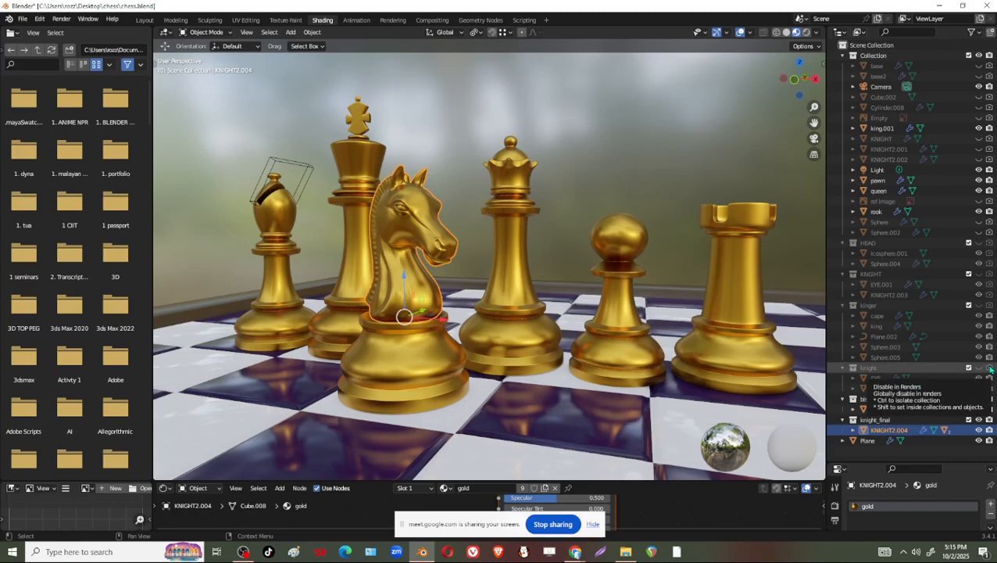
# Render the image again to check for leftover hidden objects, and close the render result
pyautogui.click(61, 22)
pyautogui.click(70, 29)
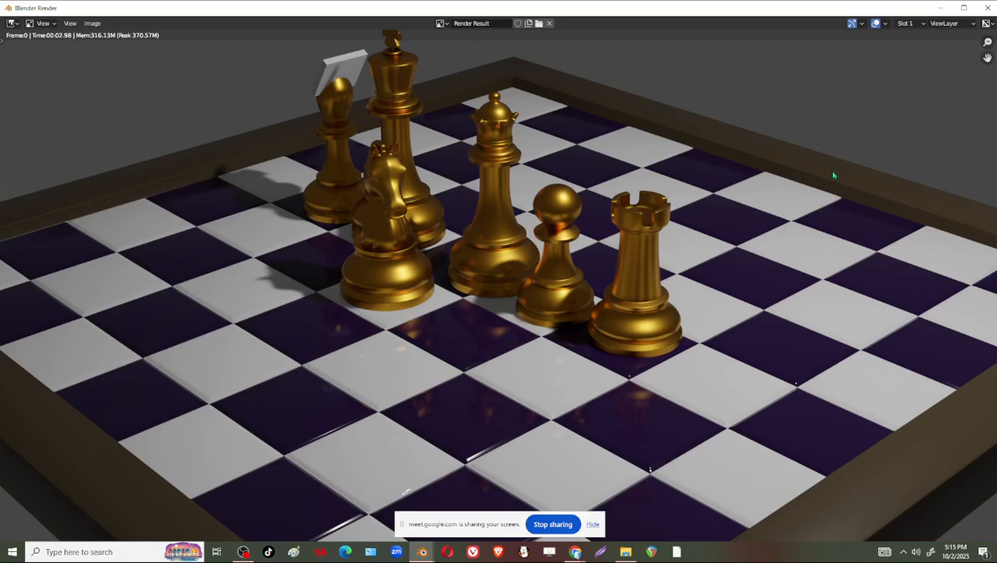
pyautogui.click(987, 7)
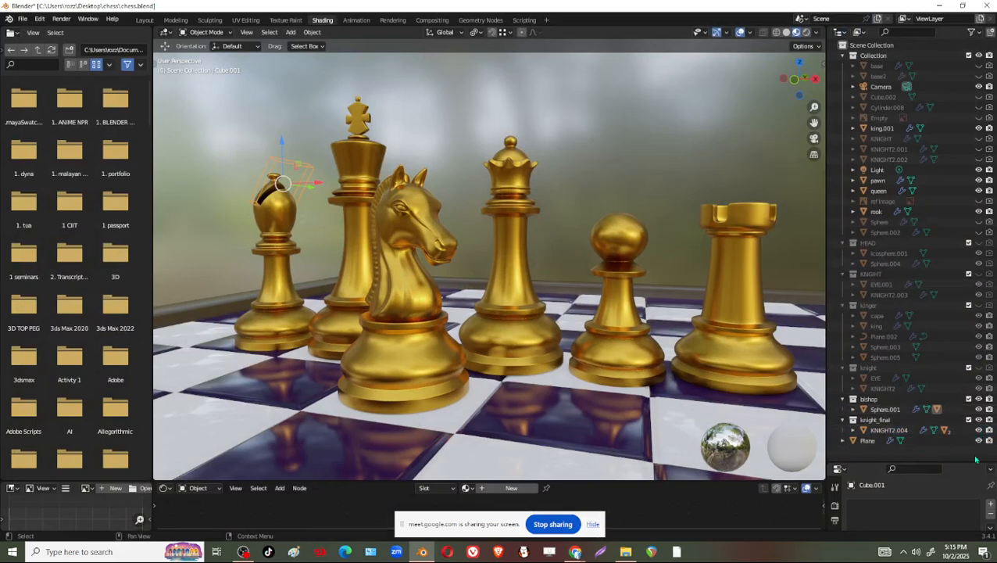
# Expand the bishop's Sphere.001 hierarchy and disable its cutter Cube.001 in renders
pyautogui.click(864, 409)
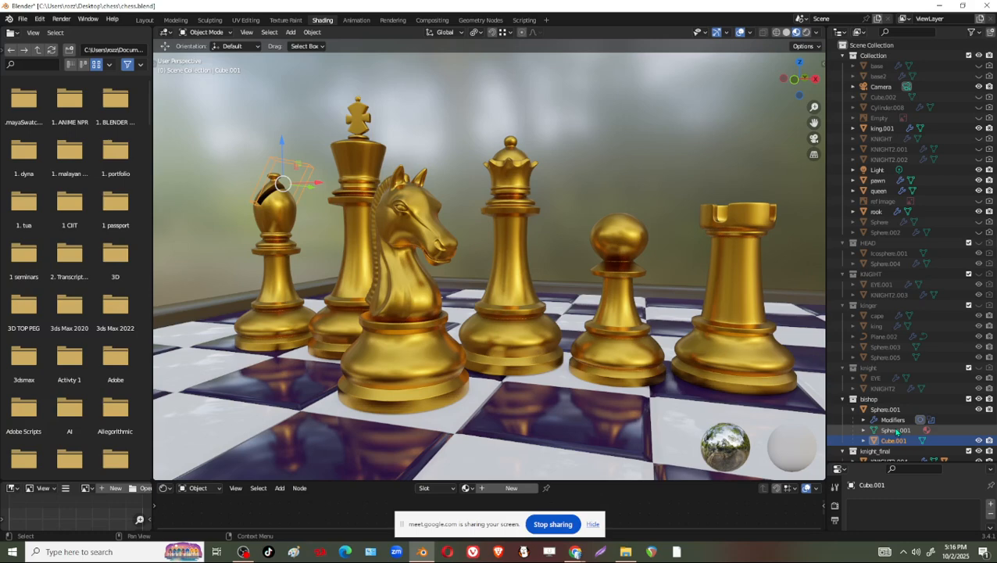
pyautogui.click(863, 430)
pyautogui.scroll(-1, 922, 430)
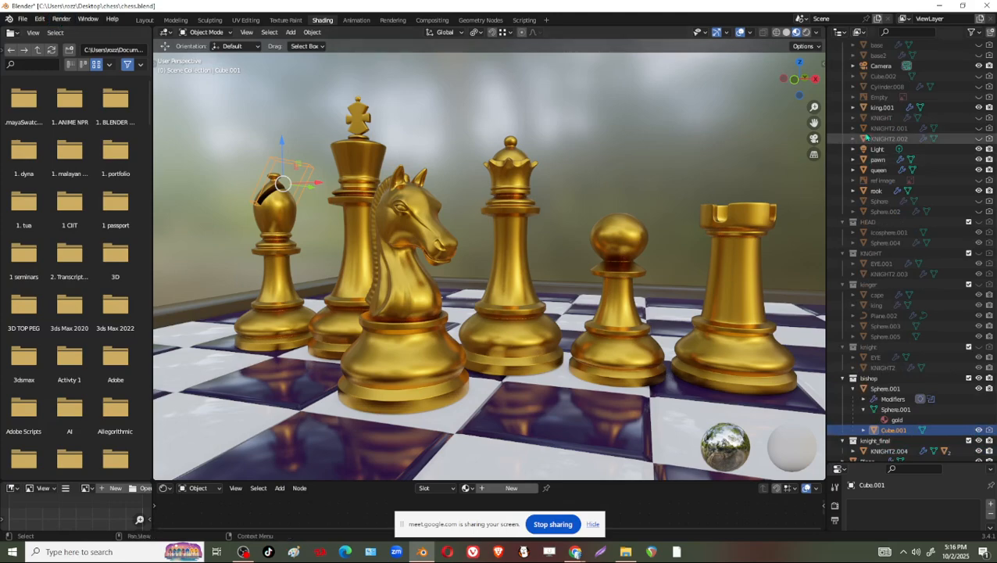
# Show the transform values in the viewport sidebar, filter the outliner by "camera" and select the Camera object
pyautogui.click(820, 69)
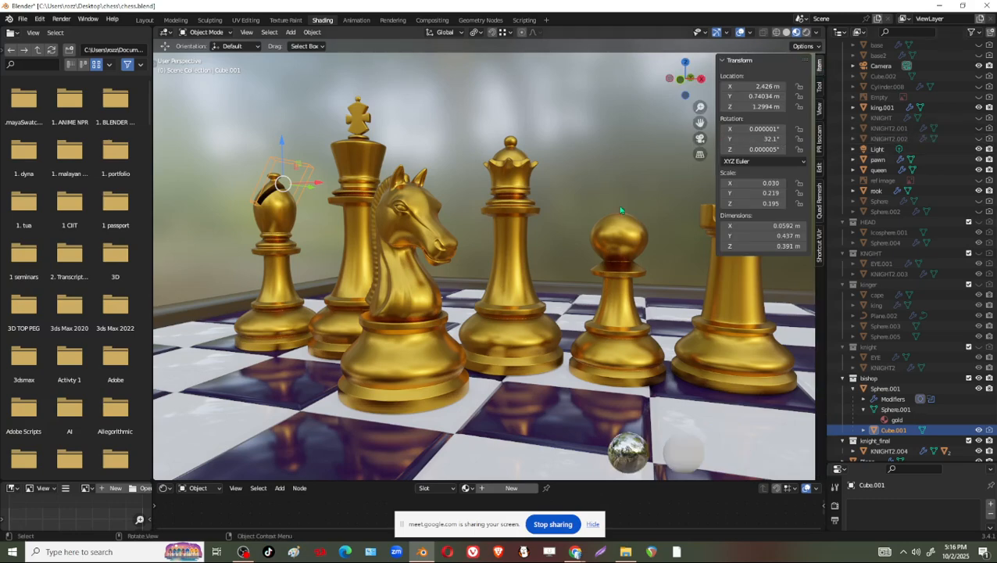
pyautogui.scroll(-2, 581, 235)
pyautogui.scroll(2, 907, 156)
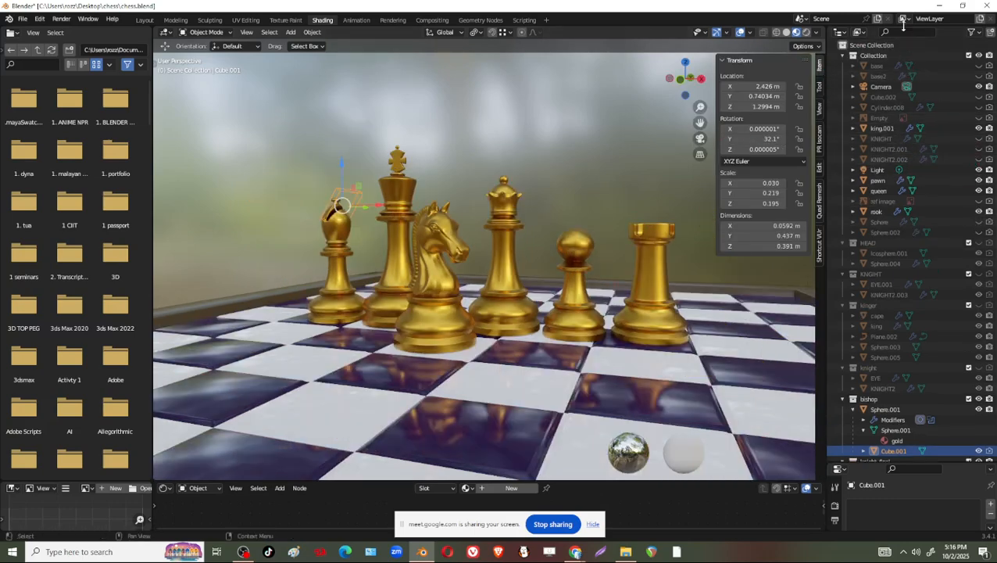
pyautogui.write('camera')
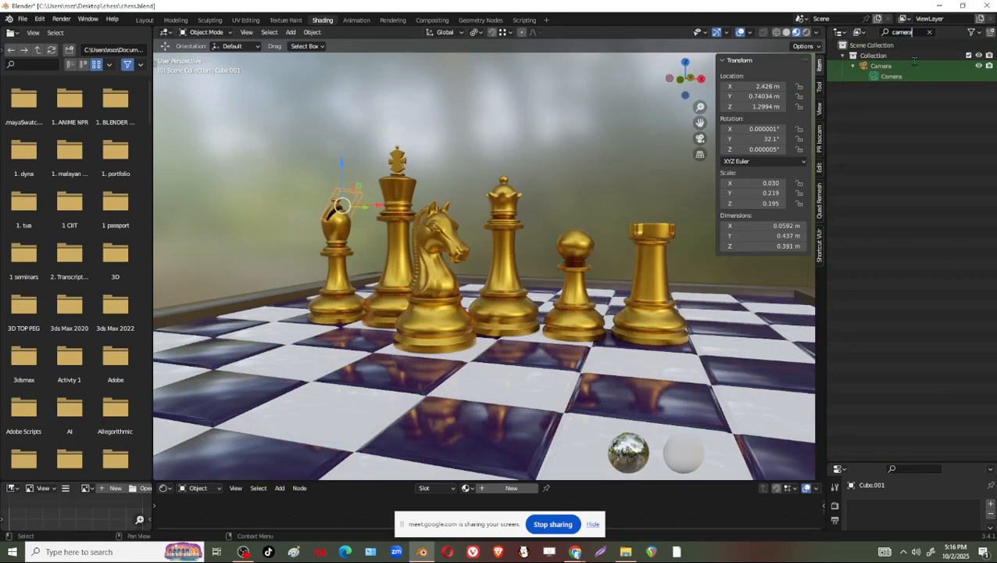
pyautogui.click(906, 68)
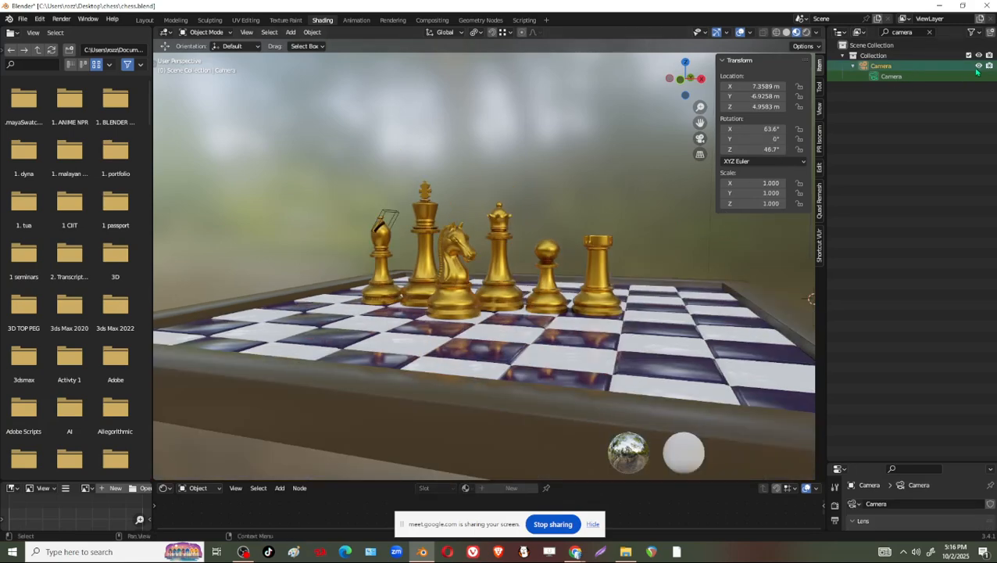
# Move the camera along the X axis to about 4.13 m, toward the chess pieces
pyautogui.scroll(-5, 676, 252)
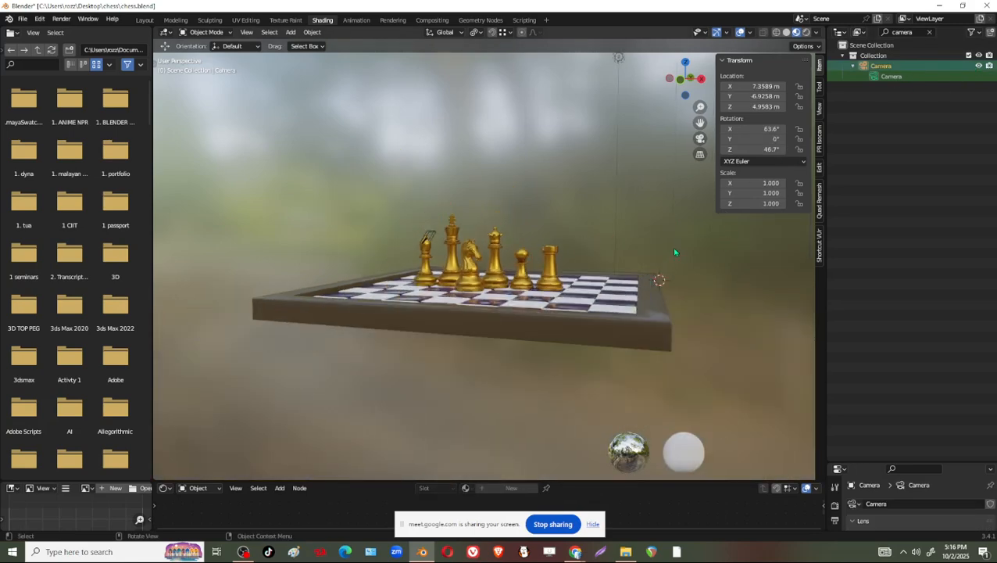
pyautogui.scroll(-4, 677, 241)
pyautogui.moveTo(674, 250); pyautogui.dragTo(634, 254, button='middle')
pyautogui.scroll(3, 655, 248)
pyautogui.moveTo(693, 206); pyautogui.dragTo(438, 206)
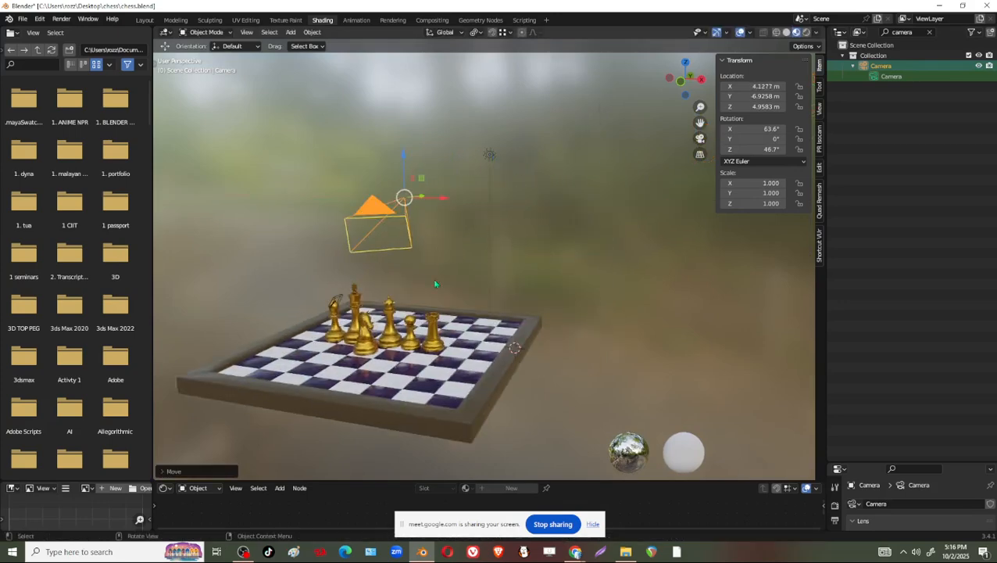
# Widen the sidebar, lock the camera to the view, and look through the camera
pyautogui.moveTo(438, 206); pyautogui.dragTo(671, 255, button='middle')
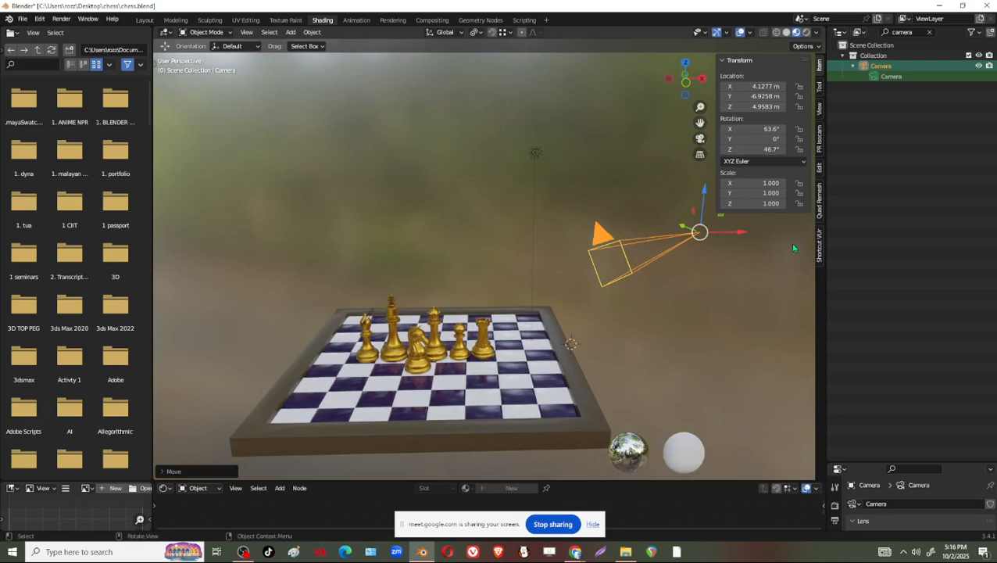
pyautogui.scroll(1, 665, 298)
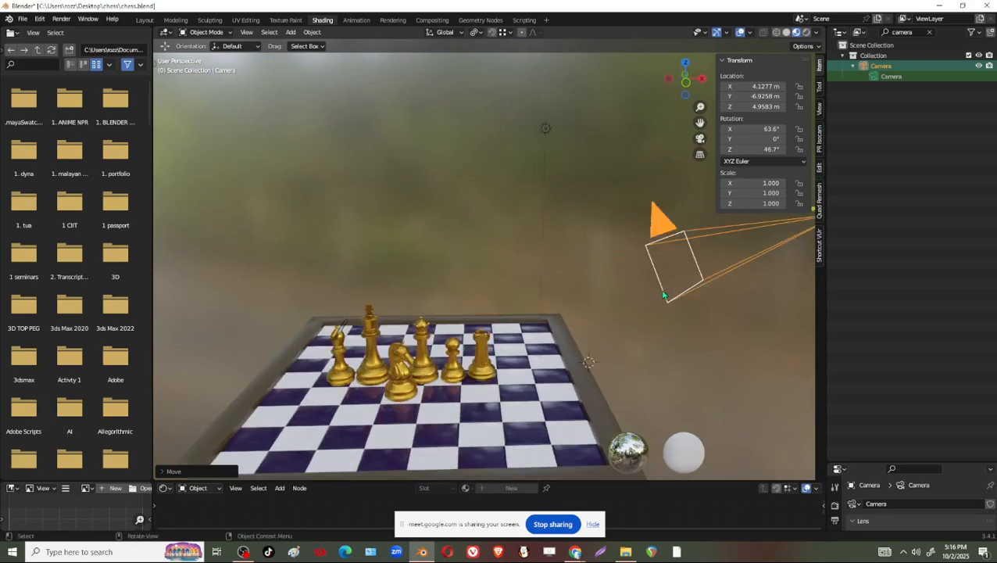
pyautogui.scroll(-1, 665, 298)
pyautogui.keyDown('shift'); pyautogui.moveTo(536, 391); pyautogui.dragTo(570, 347, button='middle'); pyautogui.keyUp('shift')
pyautogui.scroll(2, 559, 353)
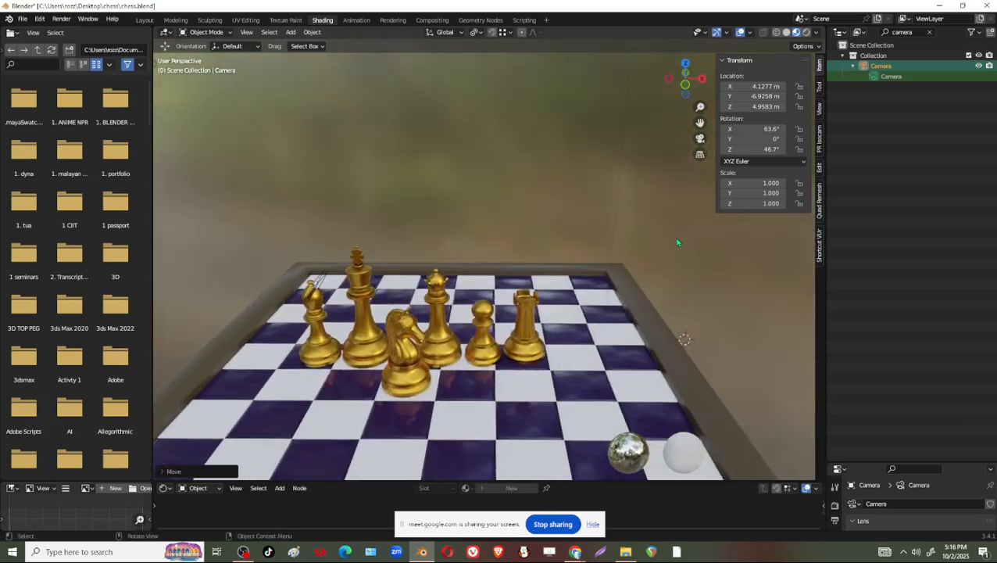
pyautogui.scroll(-4, 665, 254)
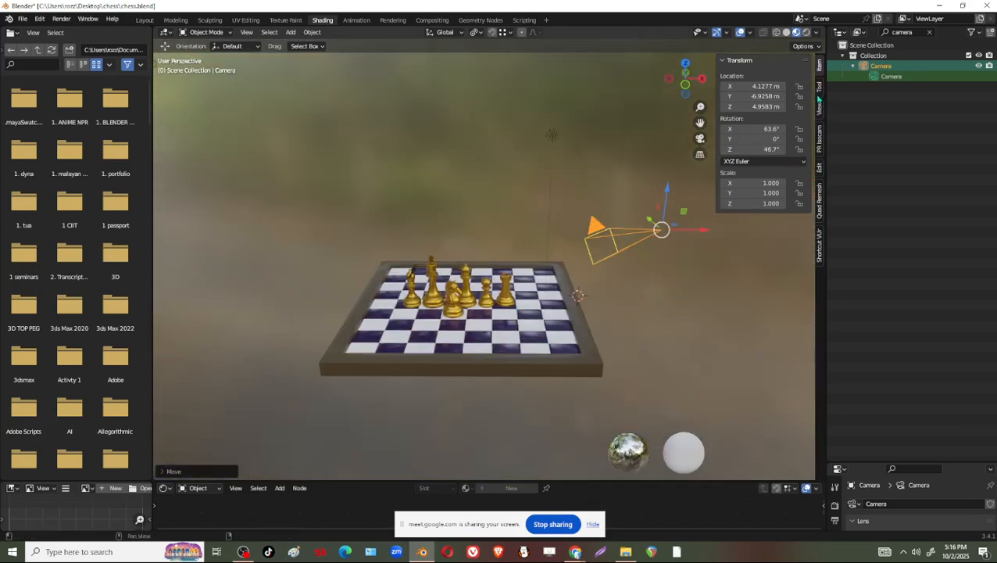
pyautogui.click(819, 112)
pyautogui.moveTo(715, 171); pyautogui.dragTo(651, 172)
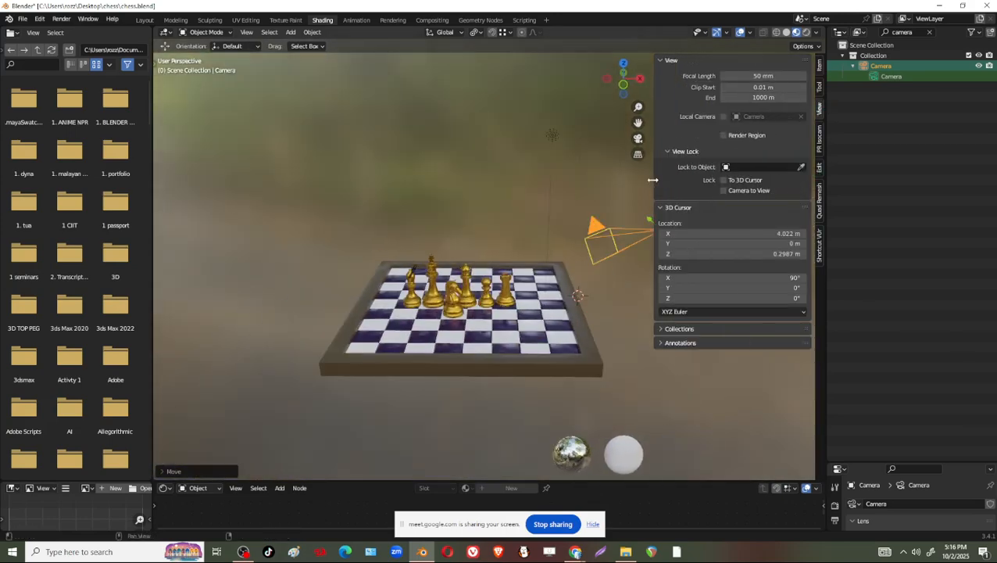
pyautogui.keyDown('ctrl'); pyautogui.scroll(2, 773, 195); pyautogui.keyUp('ctrl')
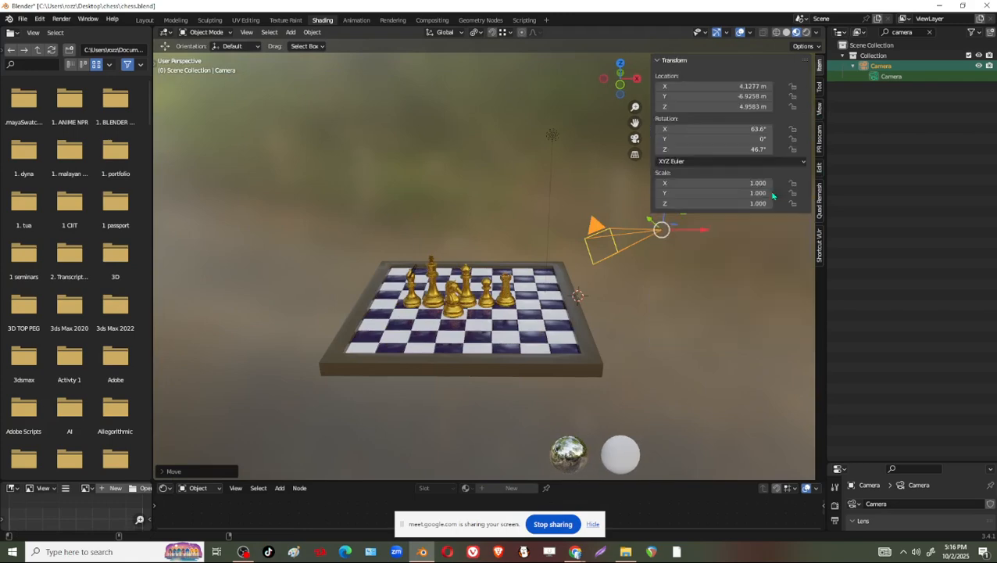
pyautogui.keyDown('ctrl'); pyautogui.scroll(-2, 773, 196); pyautogui.keyUp('ctrl')
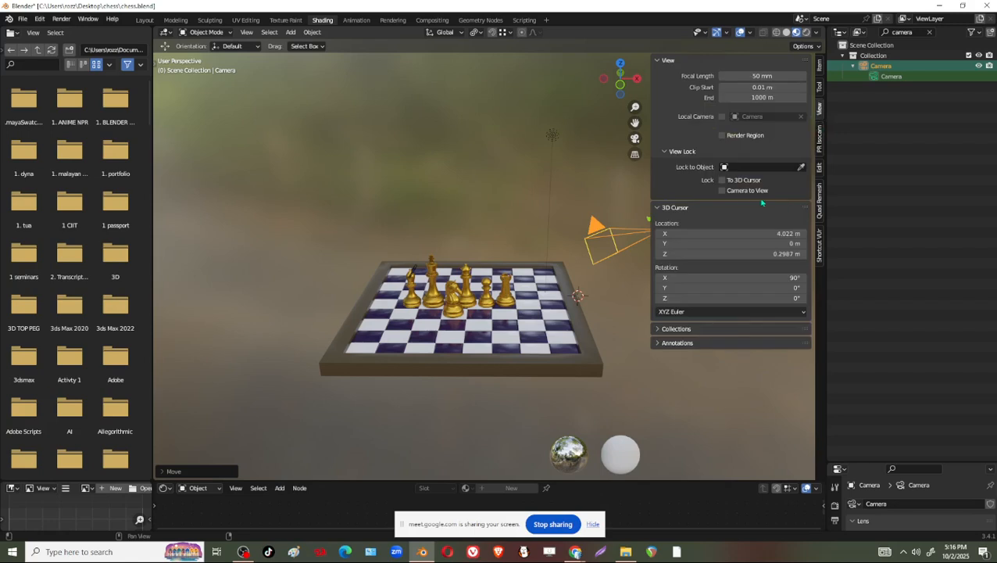
pyautogui.click(722, 191)
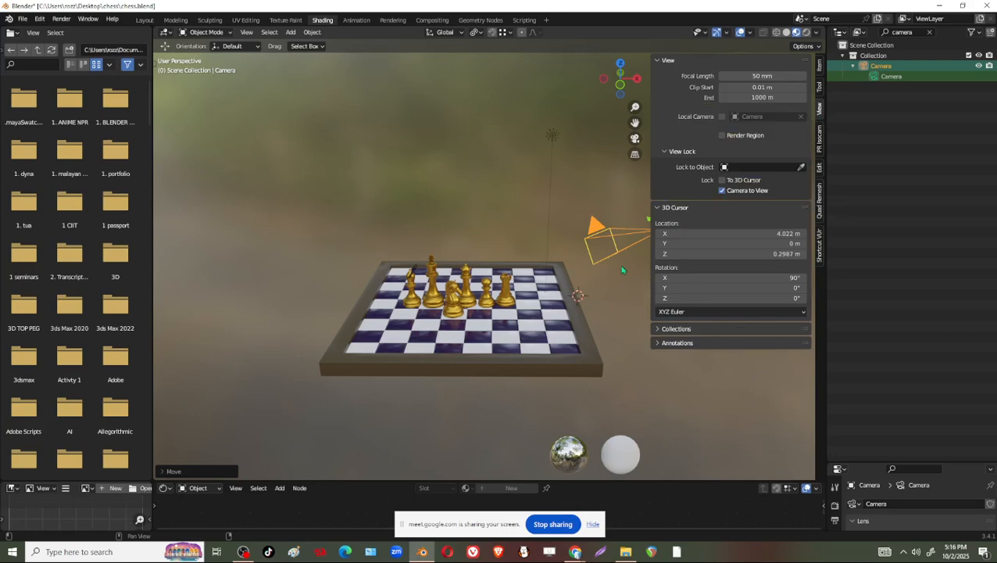
pyautogui.click(635, 140)
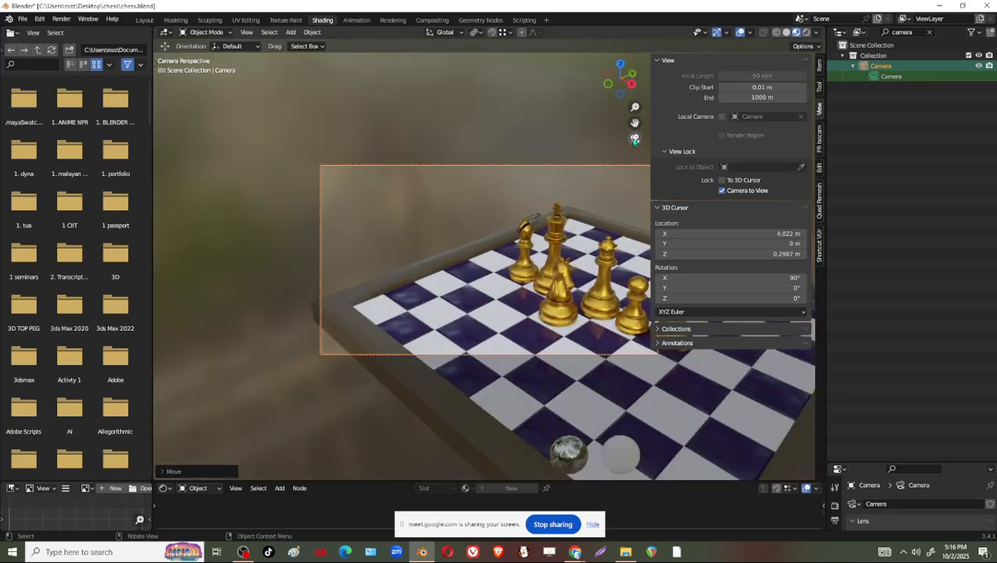
# Swing the camera round to the front of the board and bring it low and close to the gold pieces
pyautogui.moveTo(516, 332); pyautogui.dragTo(598, 318, button='middle')
pyautogui.scroll(4, 599, 320)
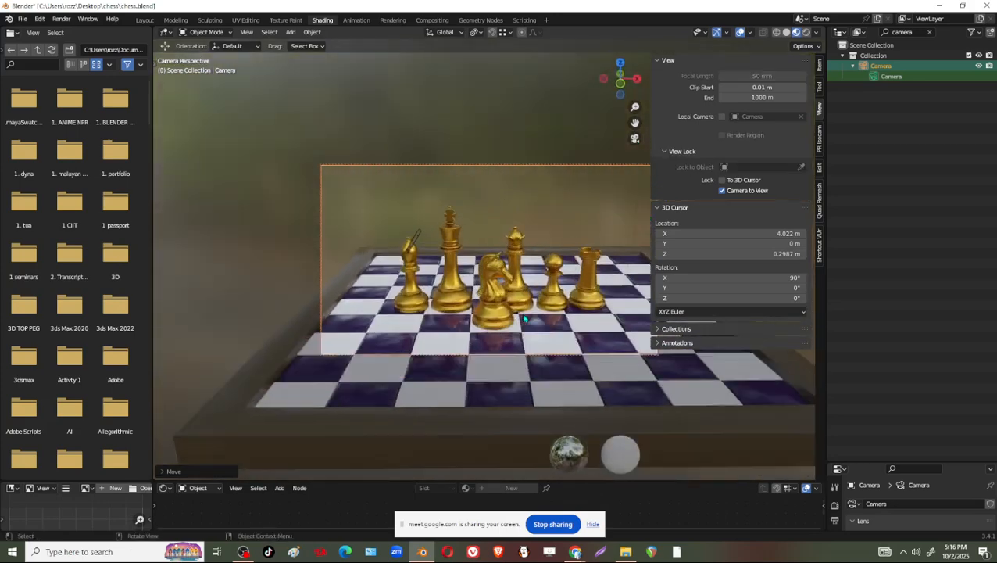
pyautogui.keyDown('shift'); pyautogui.moveTo(594, 353); pyautogui.dragTo(527, 330, button='middle'); pyautogui.keyUp('shift')
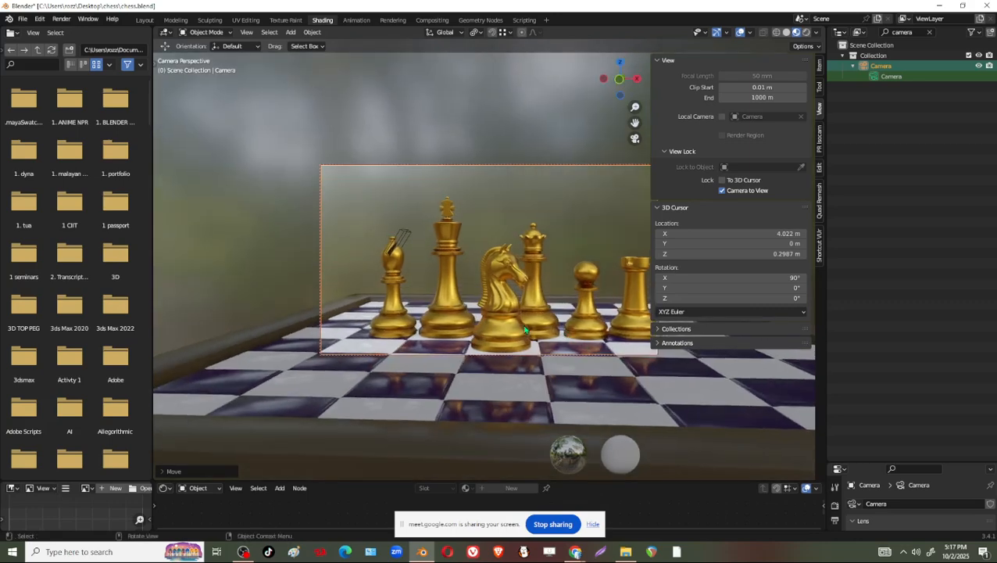
# Shift the queen and the pawn slightly along the X axis toward the rook to even out the spacing
pyautogui.click(528, 329)
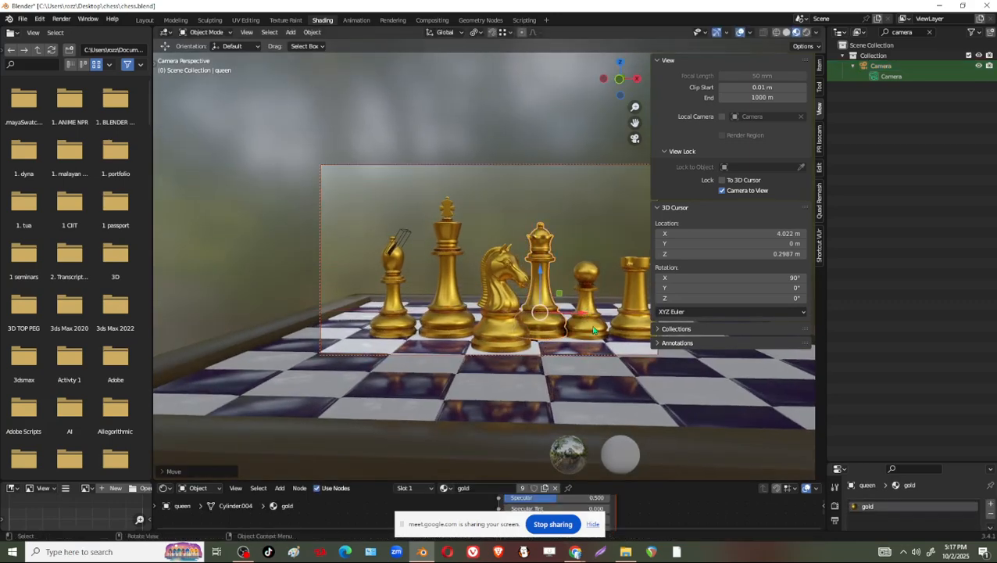
pyautogui.click(582, 312)
pyautogui.press('g')
pyautogui.rightClick(635, 315)
# Hide the sidebar, shift the rook outward along the X axis, and reframe the camera so all six pieces fit
pyautogui.click(635, 313)
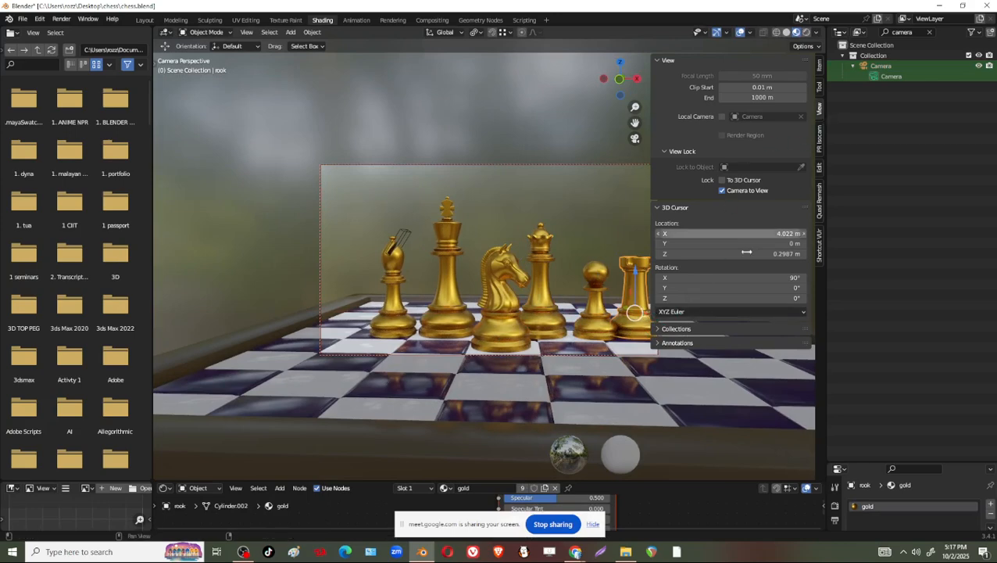
pyautogui.press('n')
pyautogui.press('n')
pyautogui.press('n')
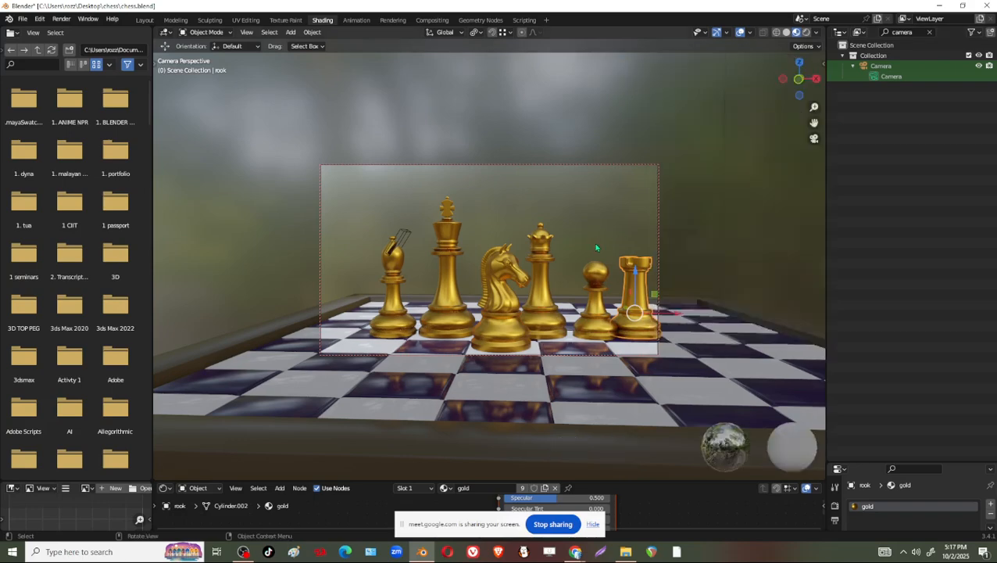
pyautogui.moveTo(681, 314); pyautogui.dragTo(686, 315)
pyautogui.keyDown('shift'); pyautogui.moveTo(676, 321); pyautogui.dragTo(639, 306, button='middle'); pyautogui.keyUp('shift')
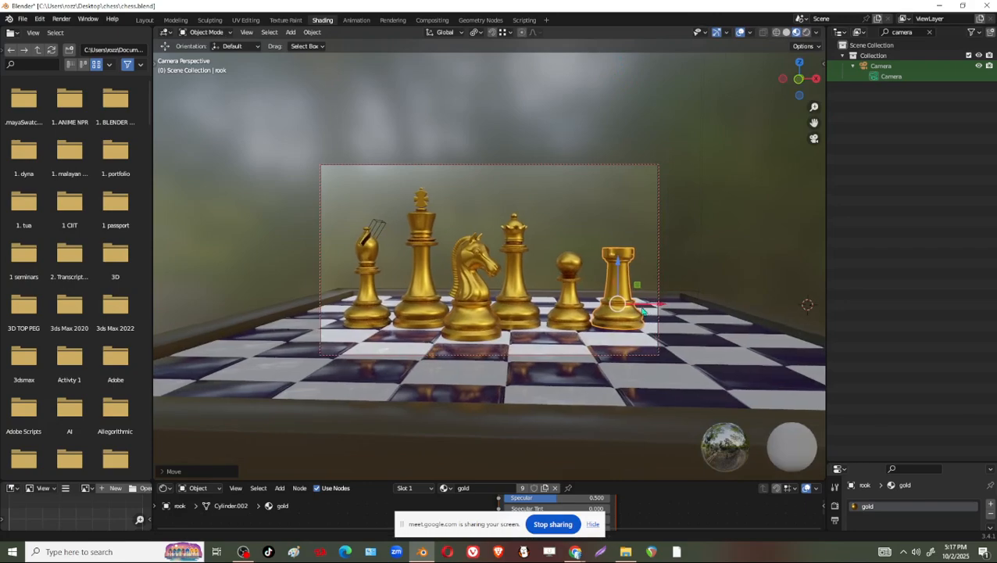
pyautogui.scroll(1, 621, 297)
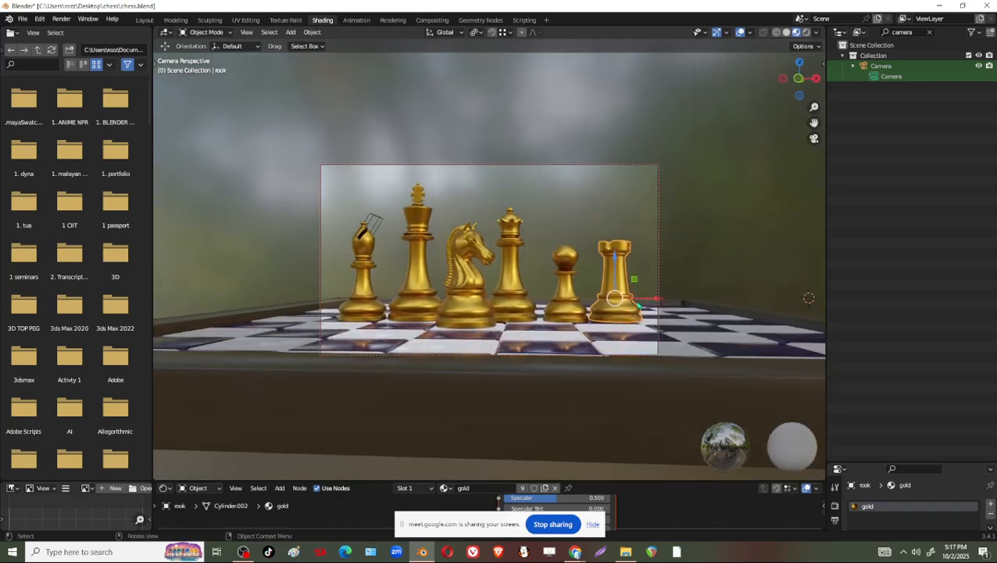
# Adjust the rook's height along Z to seat it on the board, with snapping set to Face Project
pyautogui.moveTo(617, 256); pyautogui.dragTo(622, 255)
pyautogui.click(634, 227)
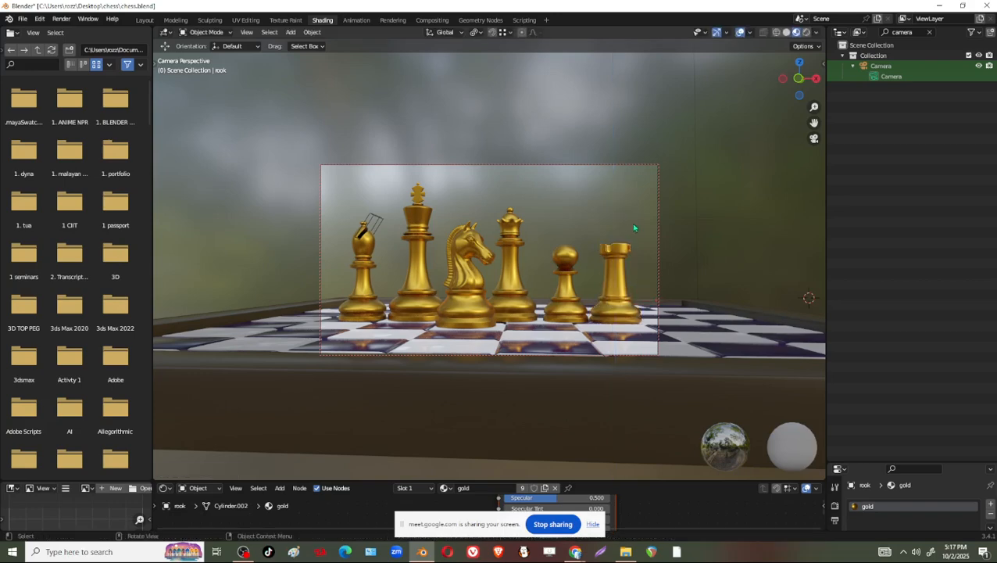
pyautogui.click(619, 277)
pyautogui.click(505, 34)
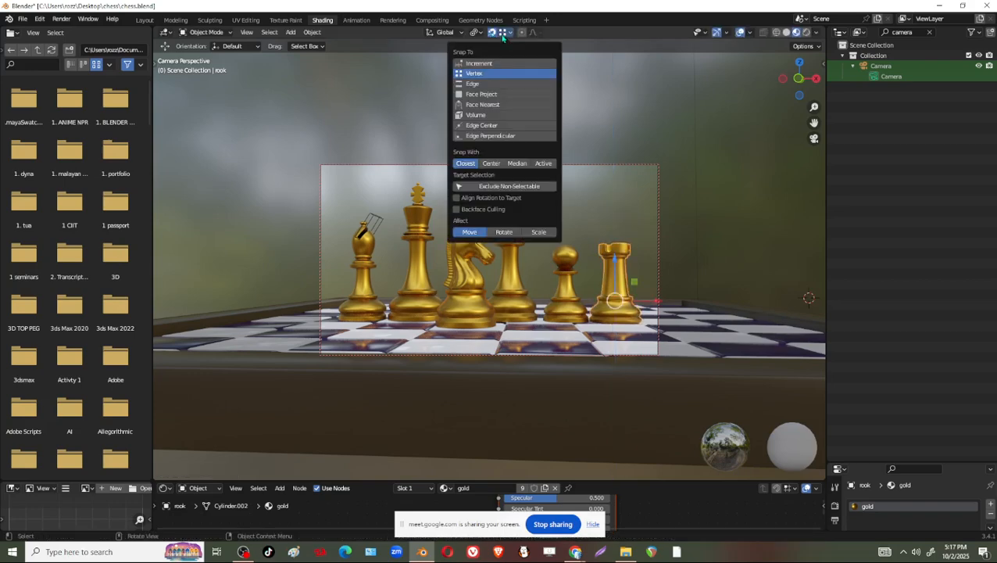
pyautogui.click(496, 94)
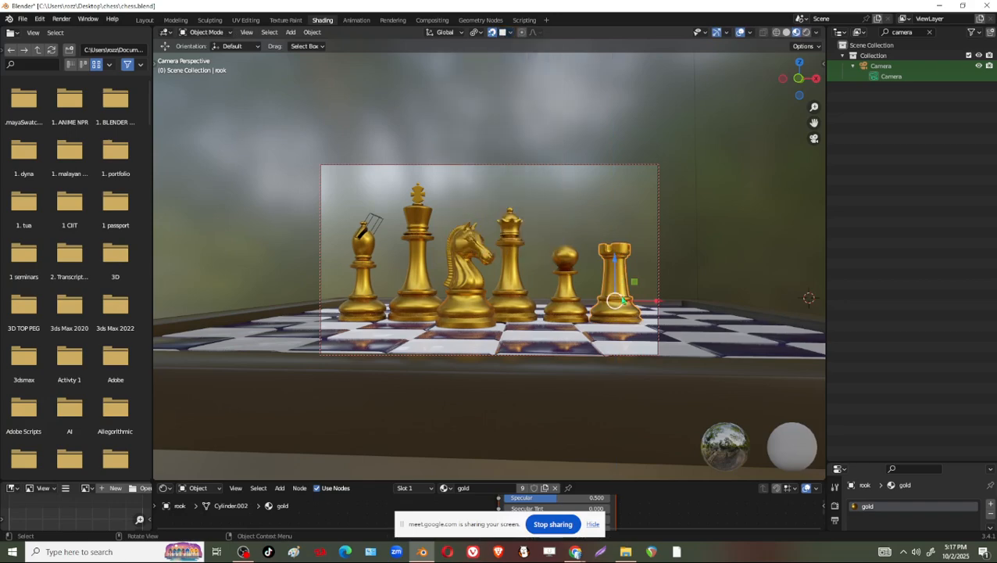
pyautogui.moveTo(615, 264); pyautogui.dragTo(619, 261)
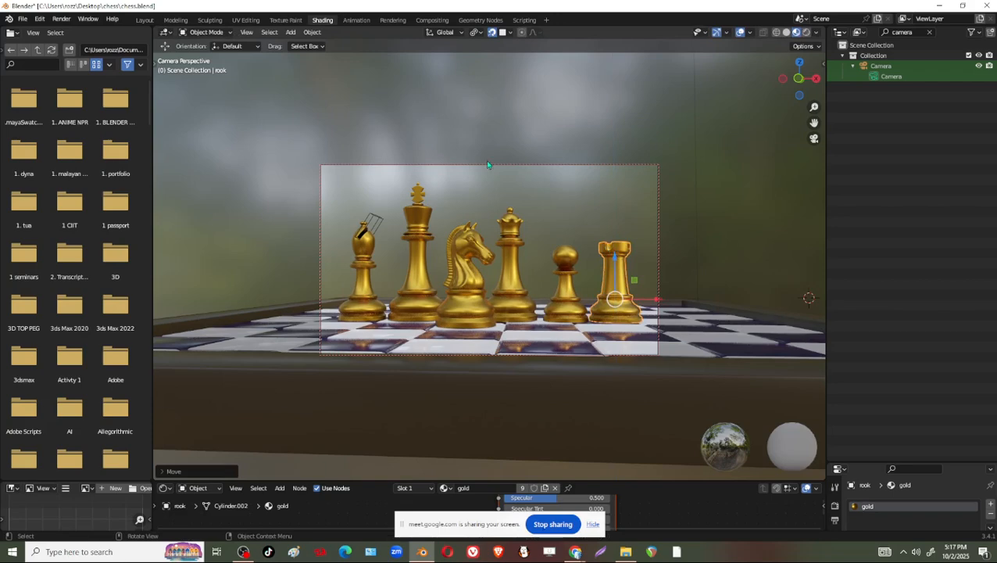
# Set snapping to Volume, readjust the rook's height along Z, and switch the snap target away from Volume
pyautogui.click(505, 33)
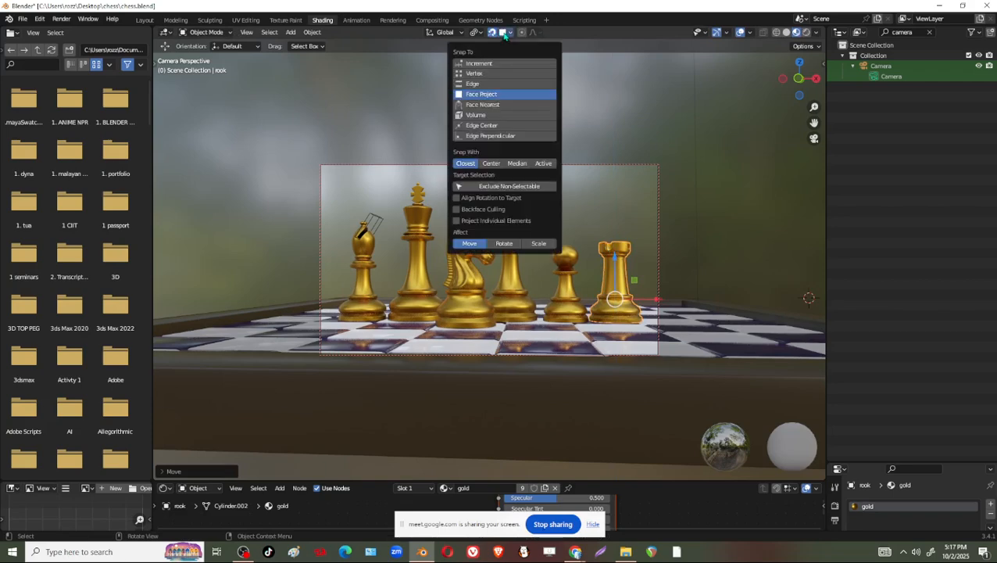
pyautogui.click(490, 117)
pyautogui.moveTo(616, 261); pyautogui.dragTo(619, 261)
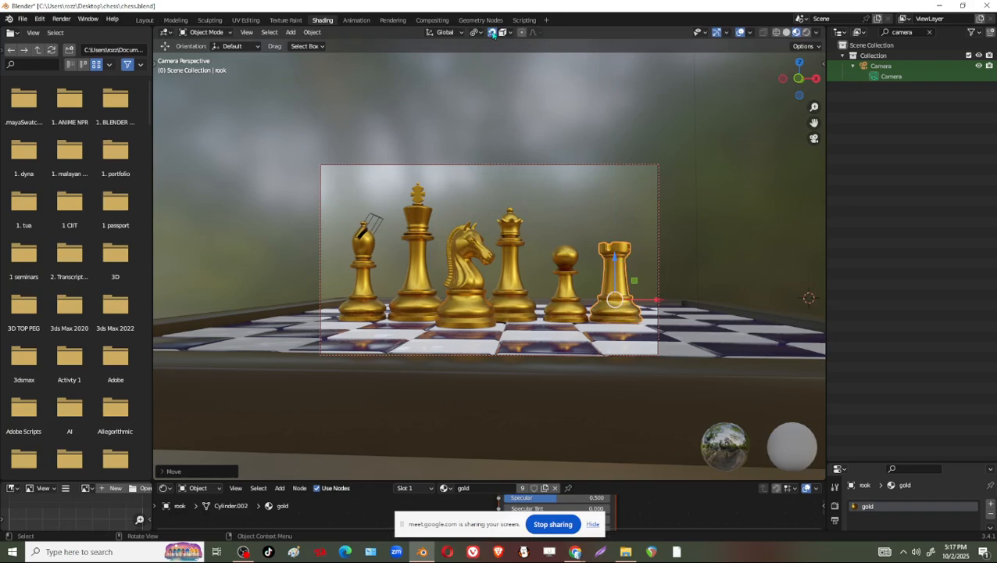
pyautogui.click(505, 33)
pyautogui.click(492, 67)
# Show the sidebar and unlock the camera from the view
pyautogui.press('n')
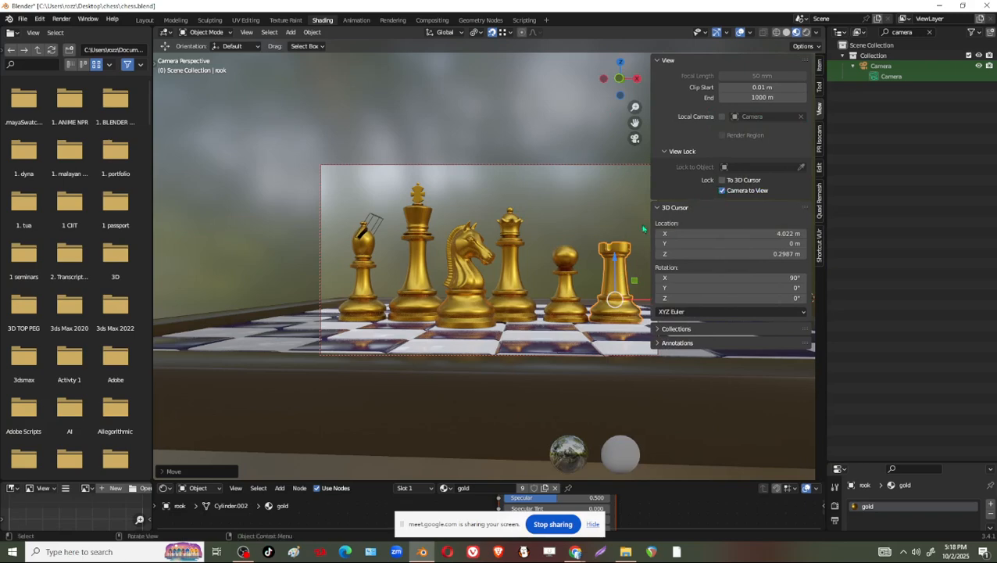
pyautogui.click(722, 190)
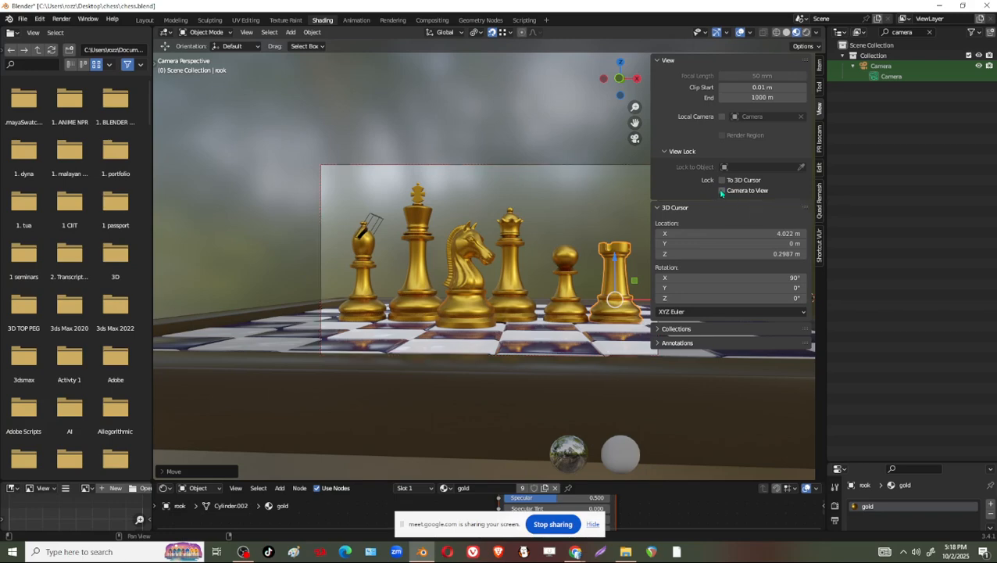
# Rotate the knight's head slightly around the global Z axis, leaving its base as it is
pyautogui.scroll(5, 567, 254)
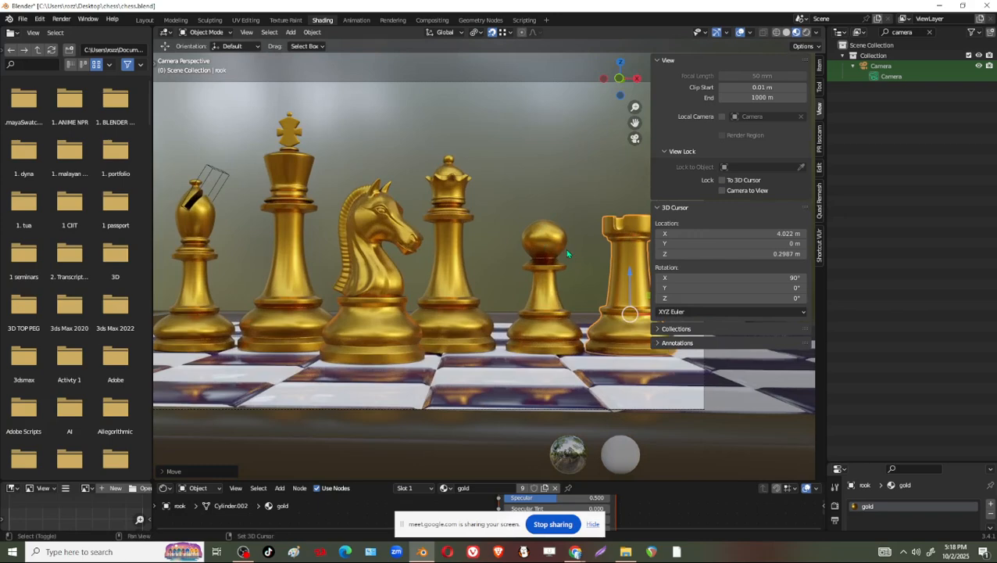
pyautogui.keyDown('shift'); pyautogui.moveTo(568, 253); pyautogui.dragTo(633, 256, button='middle'); pyautogui.keyUp('shift')
pyautogui.click(449, 299)
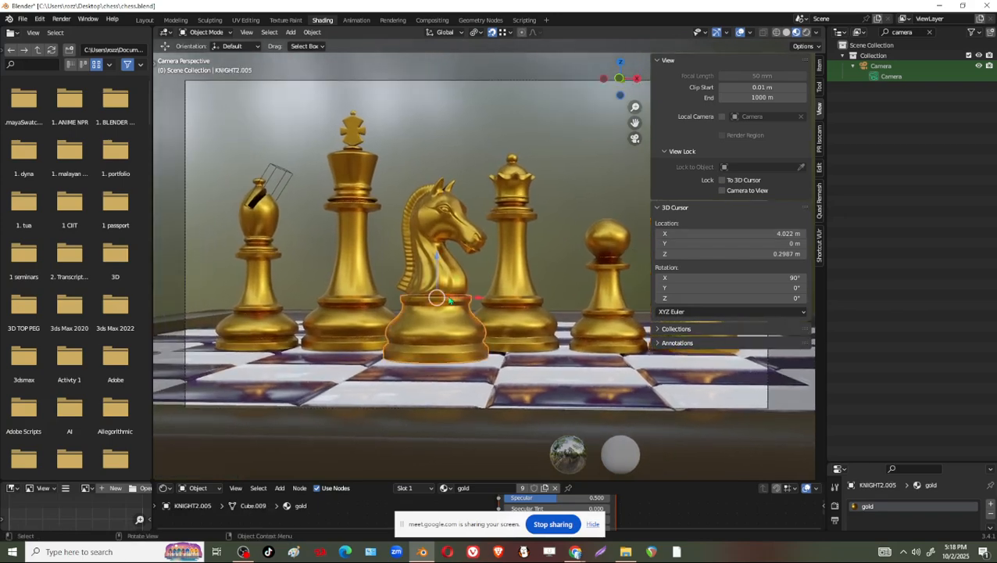
pyautogui.click(449, 299)
pyautogui.press('r')
pyautogui.press('z')
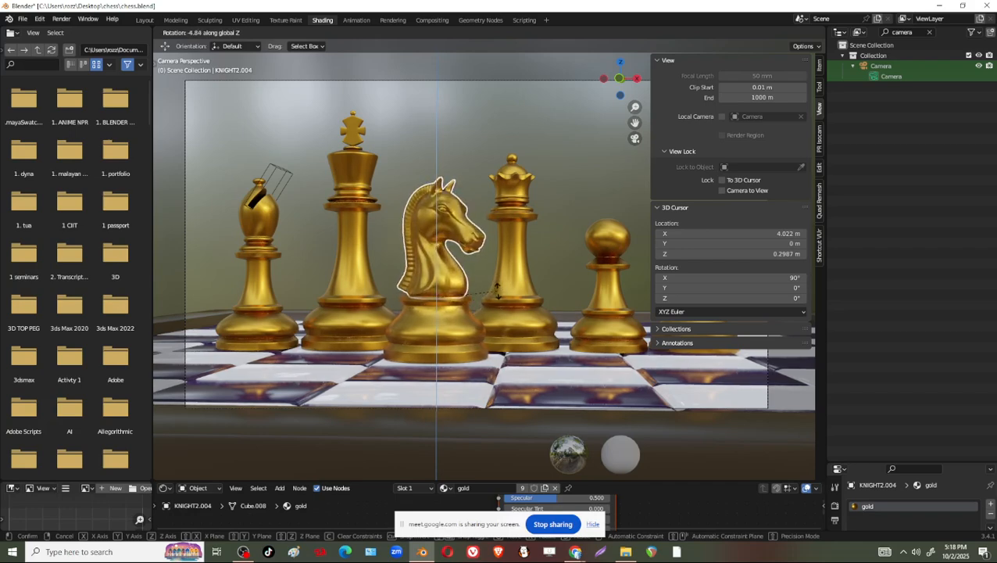
pyautogui.click(501, 294)
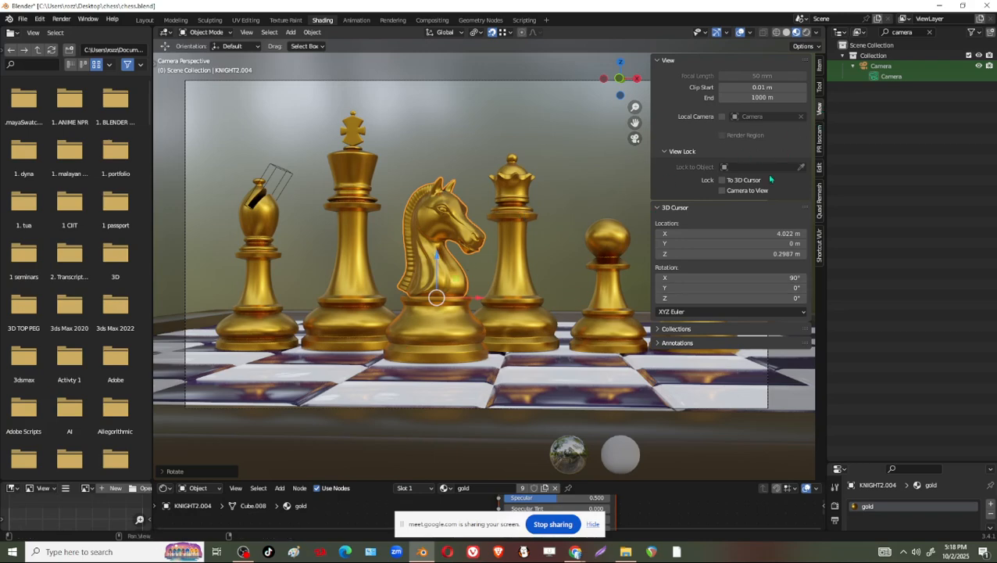
# Render the image to check the new framing of the lineup, and close the render result
pyautogui.scroll(-3, 557, 240)
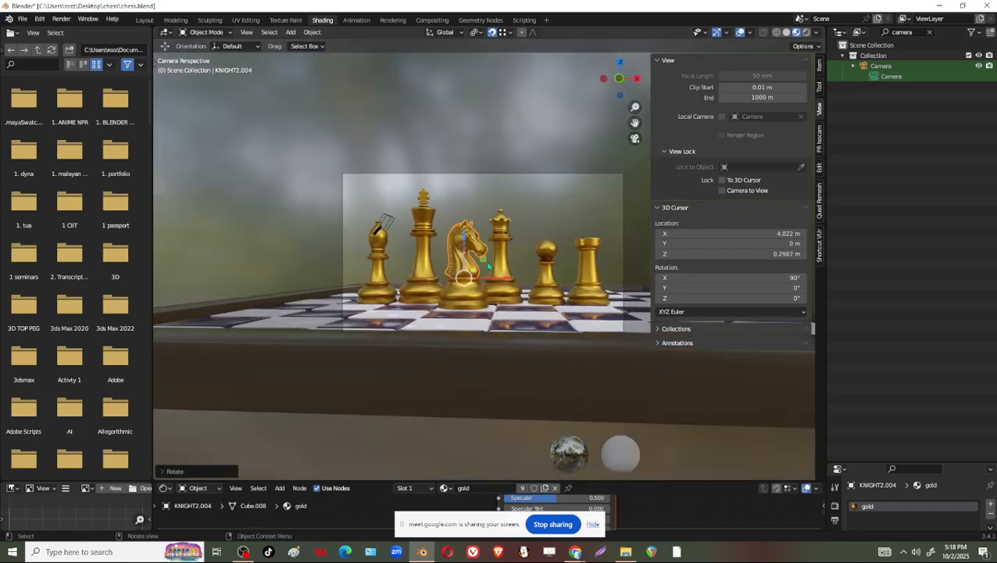
pyautogui.moveTo(557, 240); pyautogui.dragTo(494, 348, button='middle')
pyautogui.scroll(2, 493, 346)
pyautogui.keyDown('shift'); pyautogui.moveTo(377, 313); pyautogui.dragTo(452, 297, button='middle'); pyautogui.keyUp('shift')
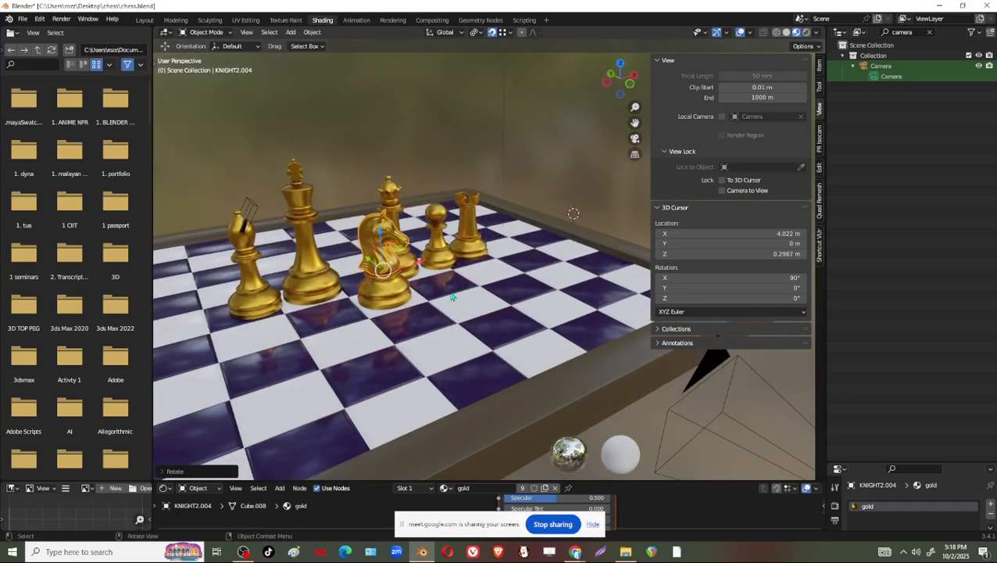
pyautogui.click(67, 20)
pyautogui.click(74, 33)
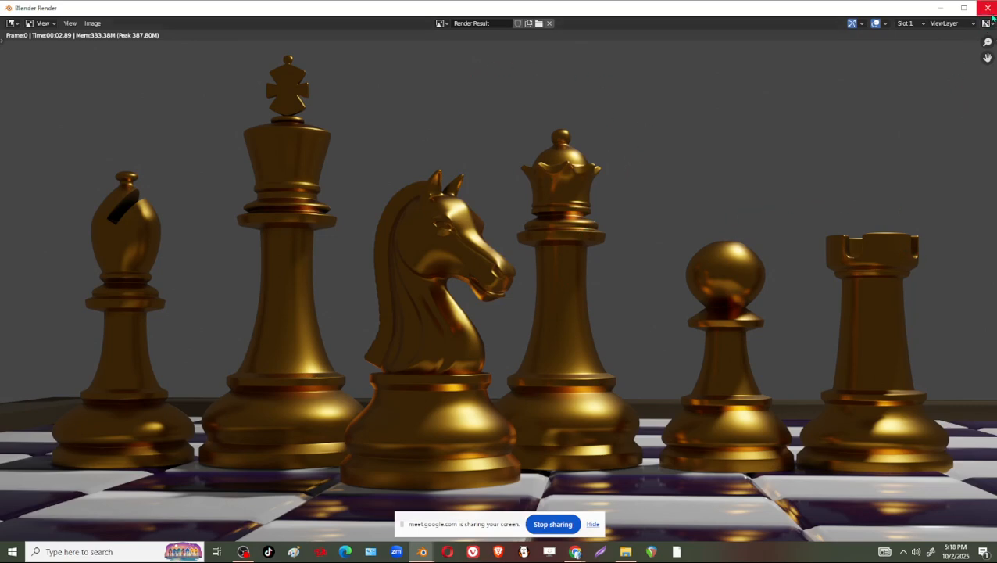
pyautogui.click(987, 7)
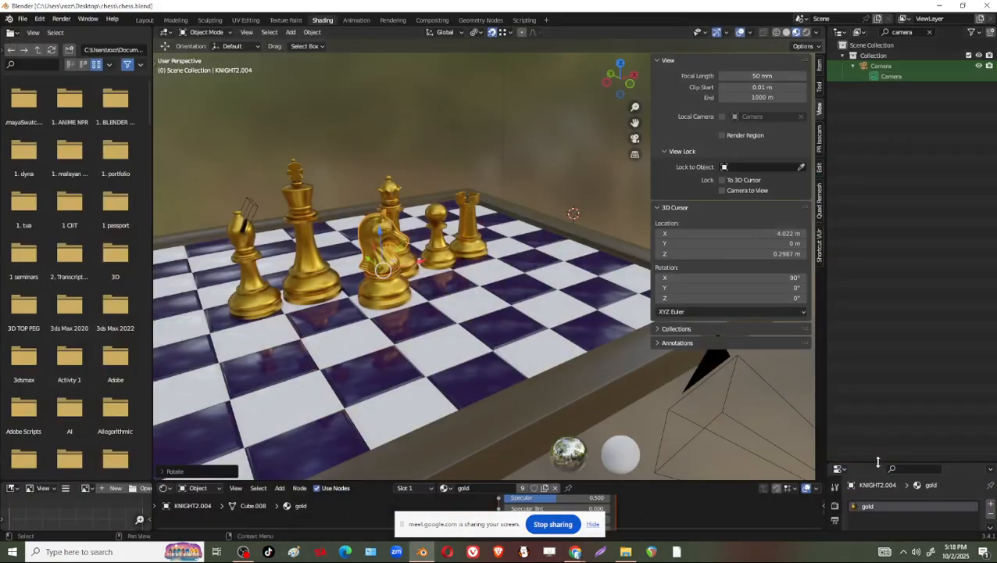
# Enlarge the Properties editor and switch the viewport to Rendered shading
pyautogui.moveTo(878, 462); pyautogui.dragTo(878, 125)
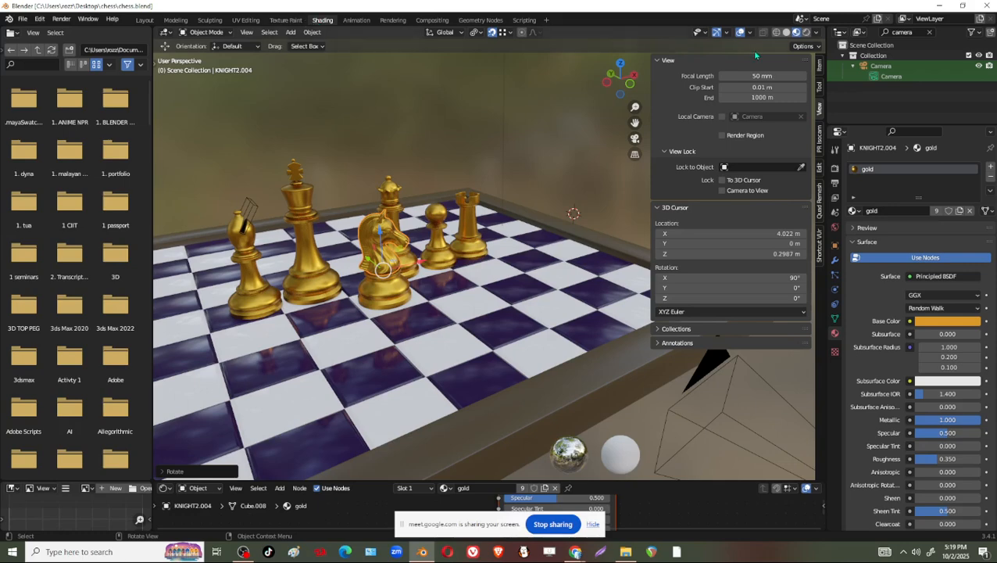
pyautogui.click(807, 33)
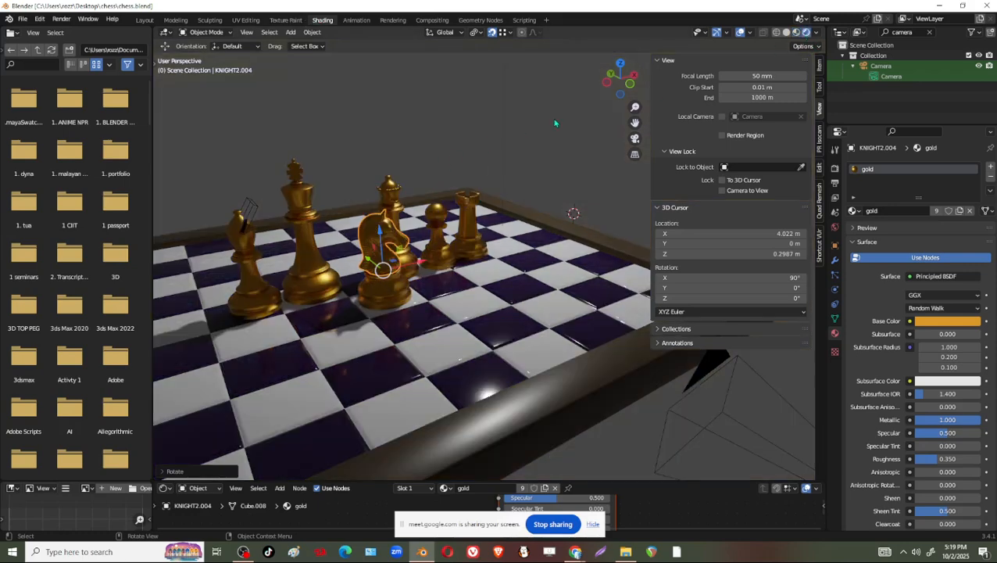
pyautogui.scroll(-3, 532, 96)
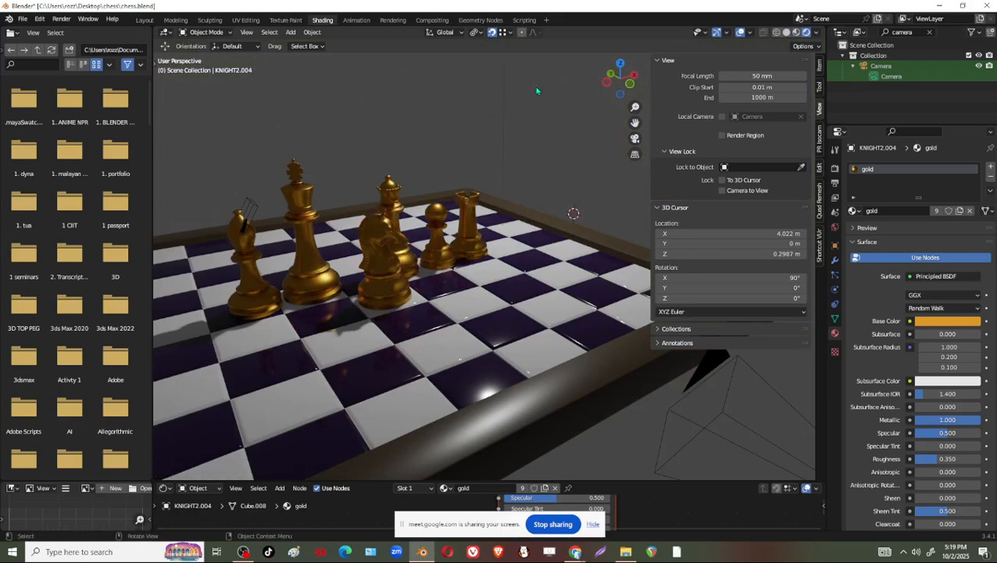
# Reposition the light in the empty space above the chessboard
pyautogui.scroll(-3, 526, 109)
pyautogui.scroll(-2, 519, 102)
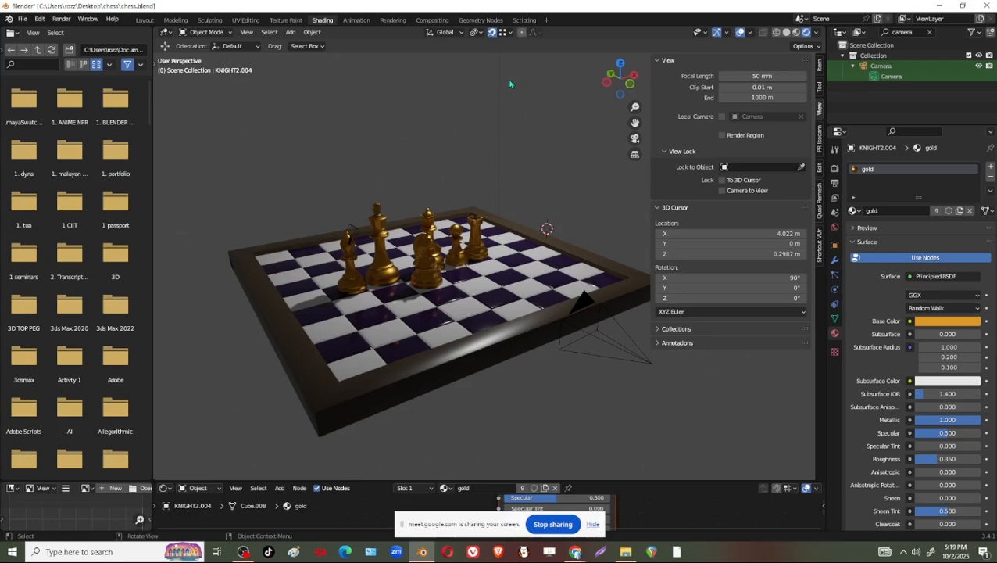
pyautogui.moveTo(476, 86); pyautogui.dragTo(551, 103)
pyautogui.moveTo(587, 122)
pyautogui.mouseDown(button='middle')
pyautogui.moveTo(517, 153)
pyautogui.moveTo(597, 115)
pyautogui.mouseUp(button='middle')
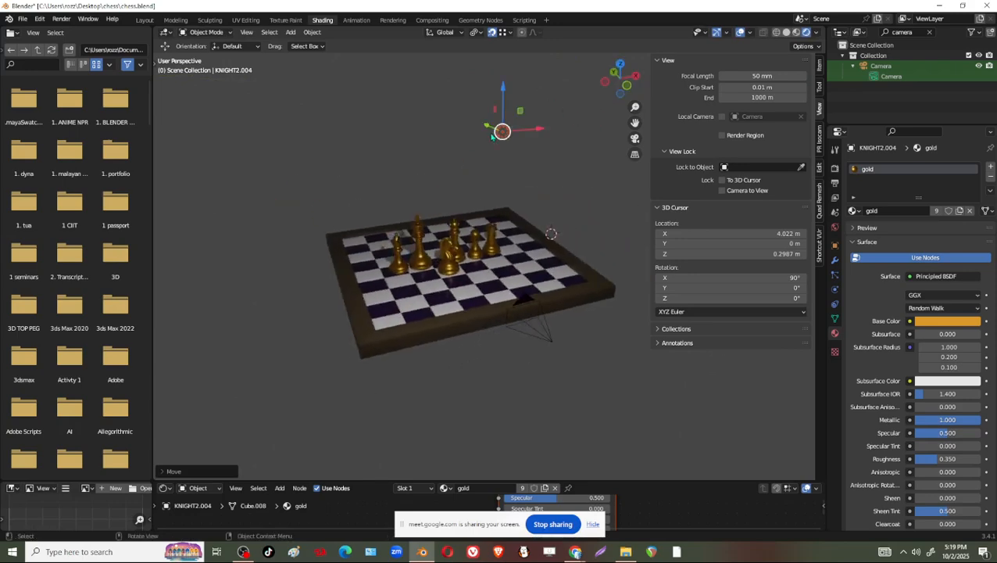
# Move the light along the global Y axis and inspect the shading on the gold pieces up close
pyautogui.moveTo(492, 137); pyautogui.dragTo(563, 178, button='middle')
pyautogui.press('g')
pyautogui.press('y')
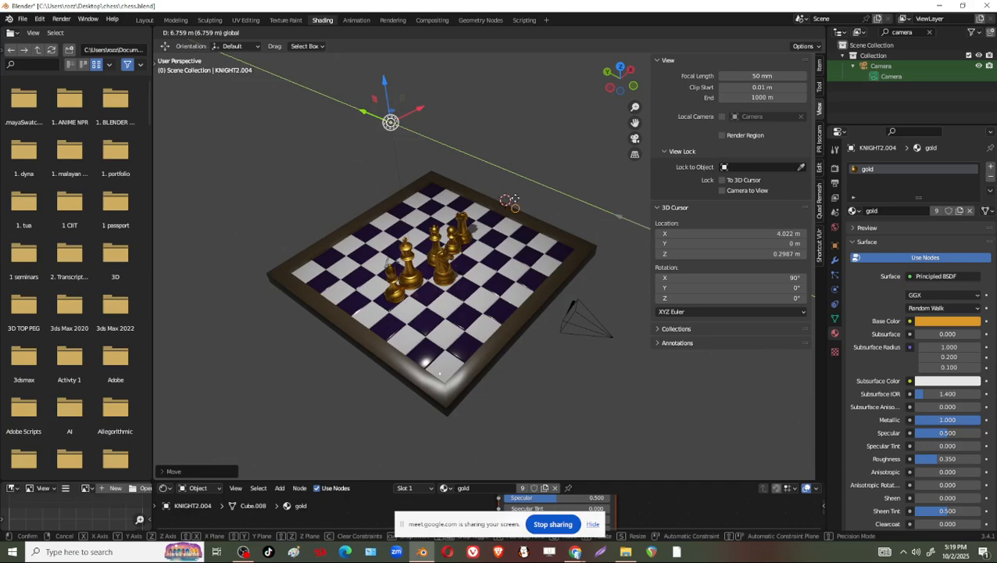
pyautogui.click(540, 210)
pyautogui.scroll(2, 540, 223)
pyautogui.moveTo(547, 279); pyautogui.dragTo(492, 228, button='middle')
pyautogui.scroll(4, 492, 248)
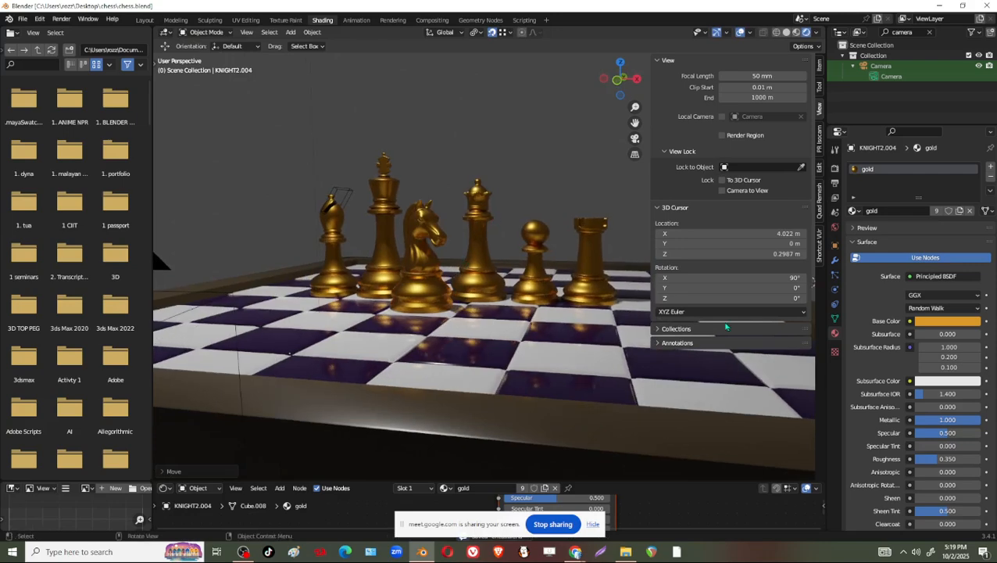
# Show the World properties of the scene and switch to the Chrome browser
pyautogui.click(835, 227)
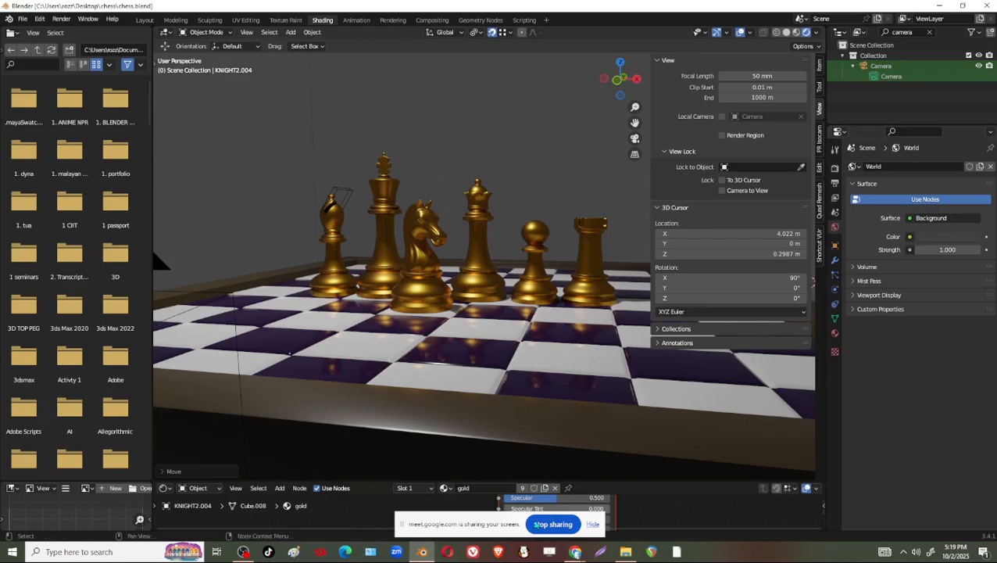
pyautogui.moveTo(575, 551)
pyautogui.click(719, 509)
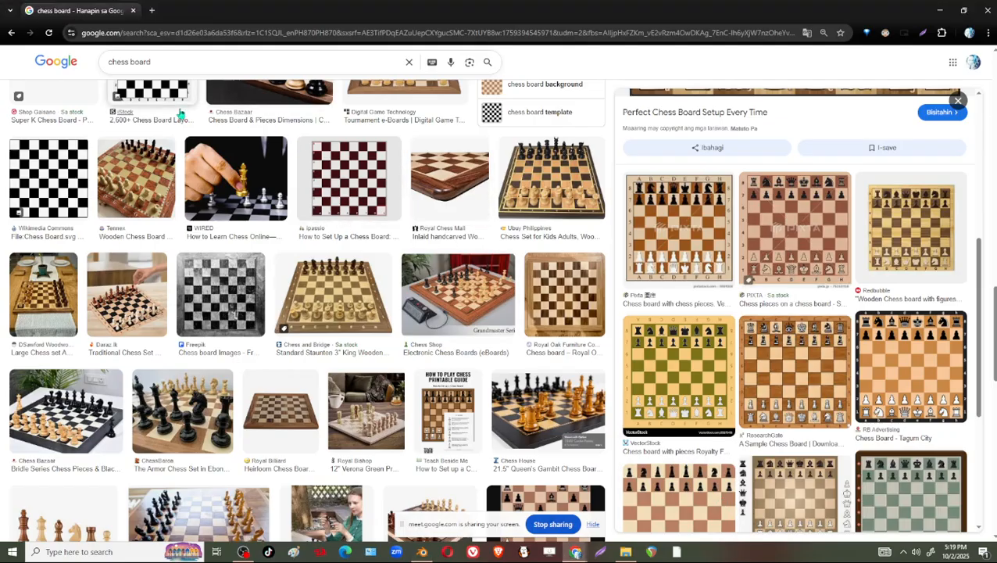
# Search Google for "hdri" across all result types and open Poly Haven's HDRIs page
pyautogui.moveTo(151, 62); pyautogui.dragTo(31, 57)
pyautogui.write('hdri')
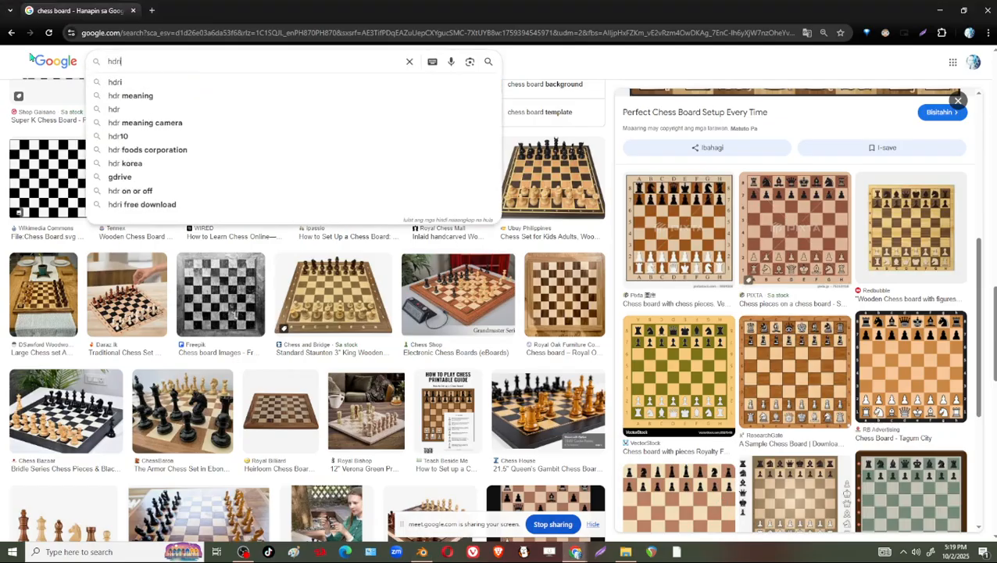
pyautogui.press('Return')
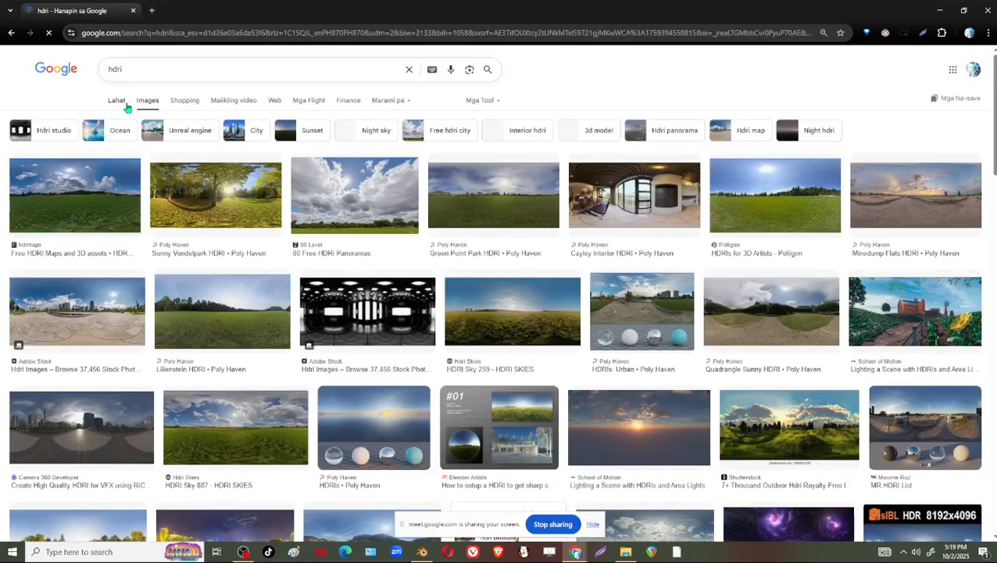
pyautogui.click(117, 100)
pyautogui.click(149, 137)
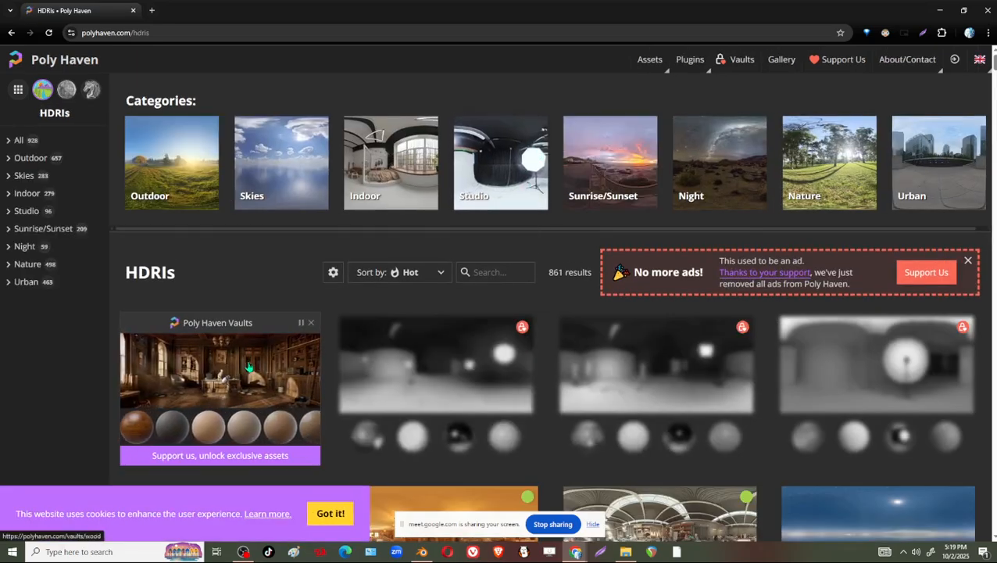
pyautogui.click(249, 364)
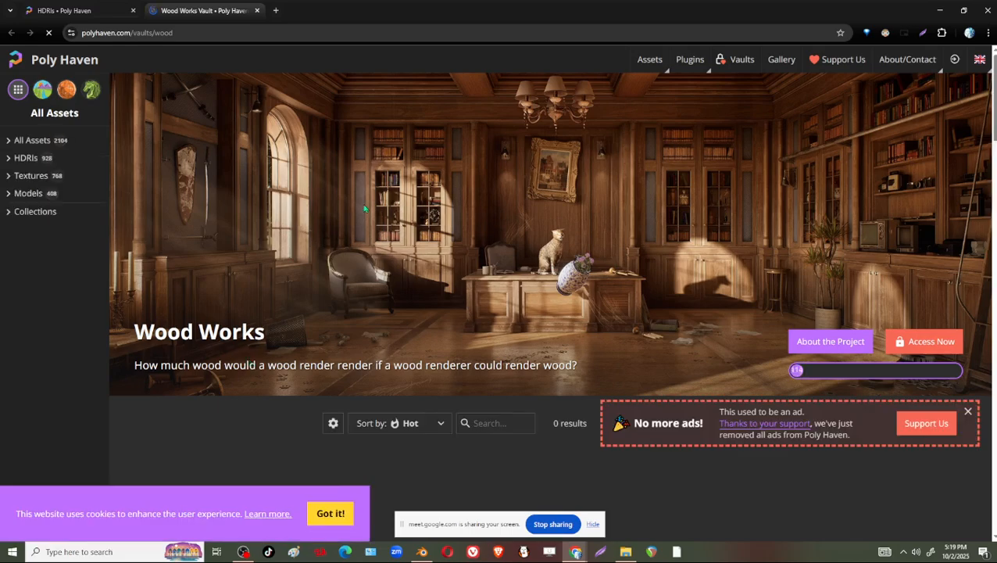
pyautogui.scroll(-5, 539, 284)
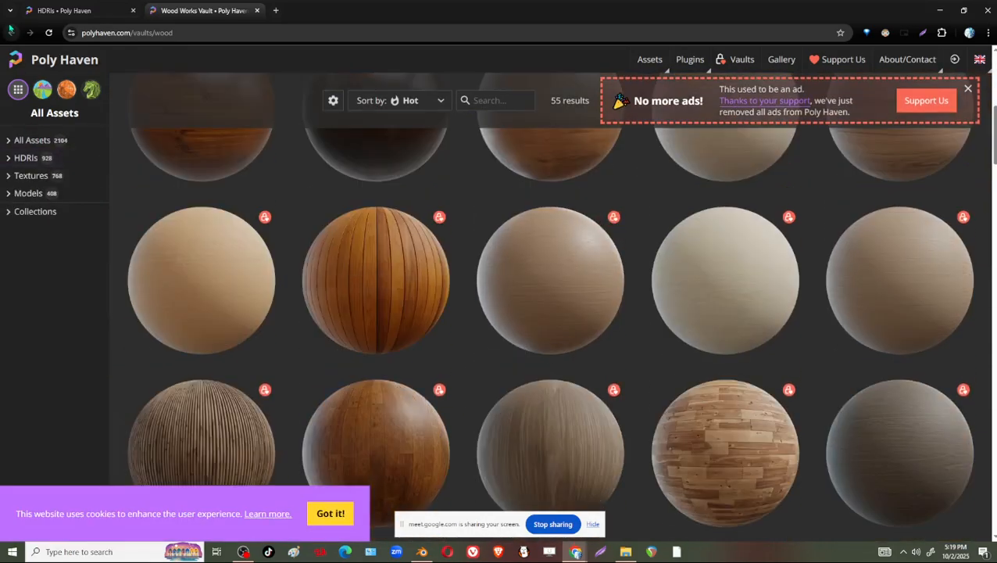
pyautogui.click(51, 10)
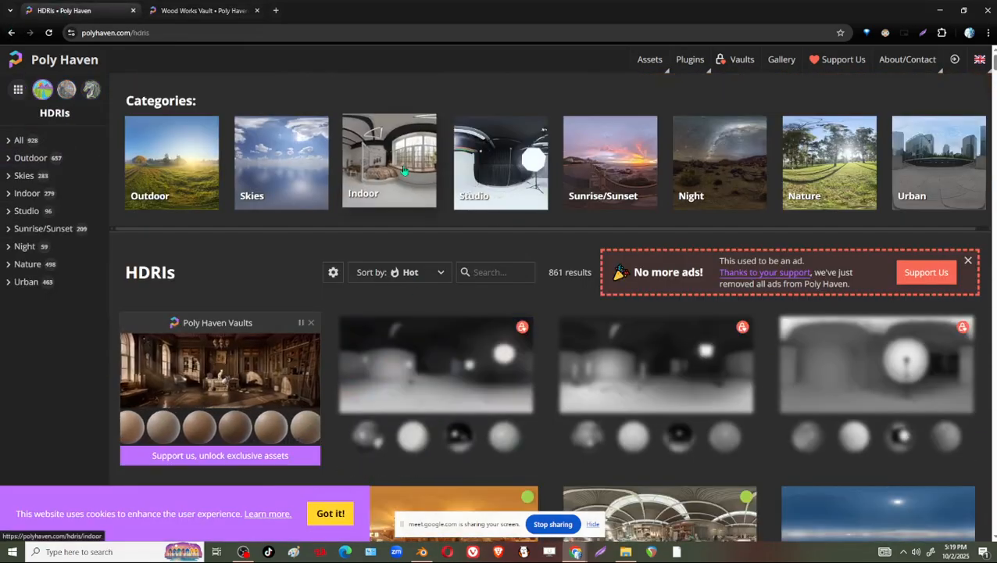
# Open the Indoor HDRI category and browse its environments for a suitable one
pyautogui.click(404, 171)
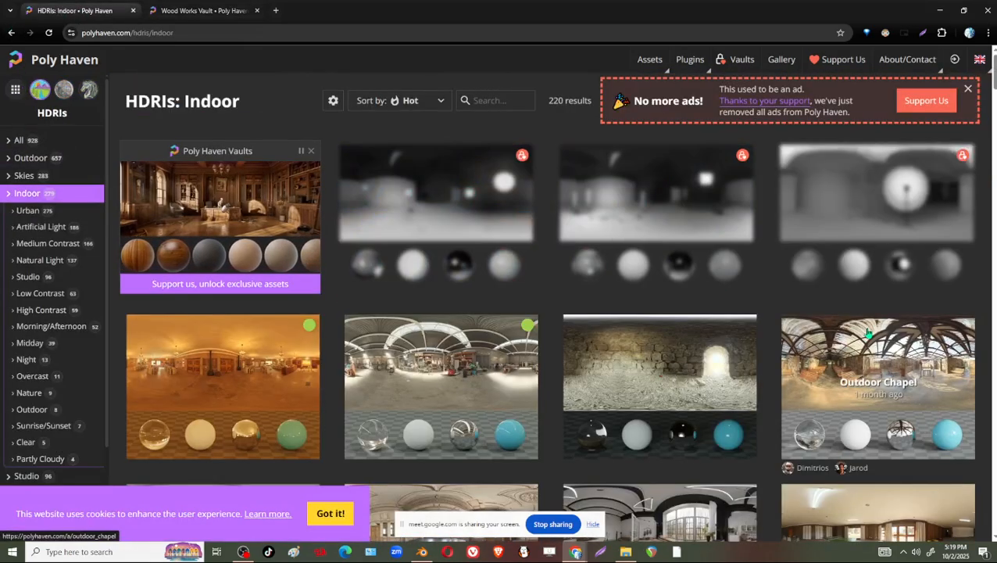
pyautogui.scroll(-3, 716, 291)
pyautogui.scroll(-5, 716, 354)
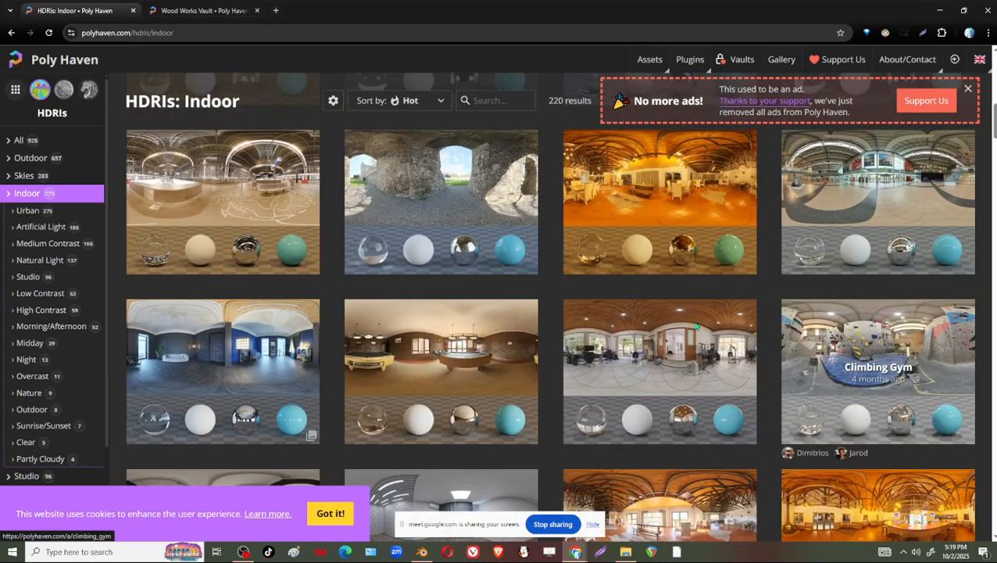
pyautogui.scroll(-2, 419, 336)
pyautogui.scroll(-2, 498, 275)
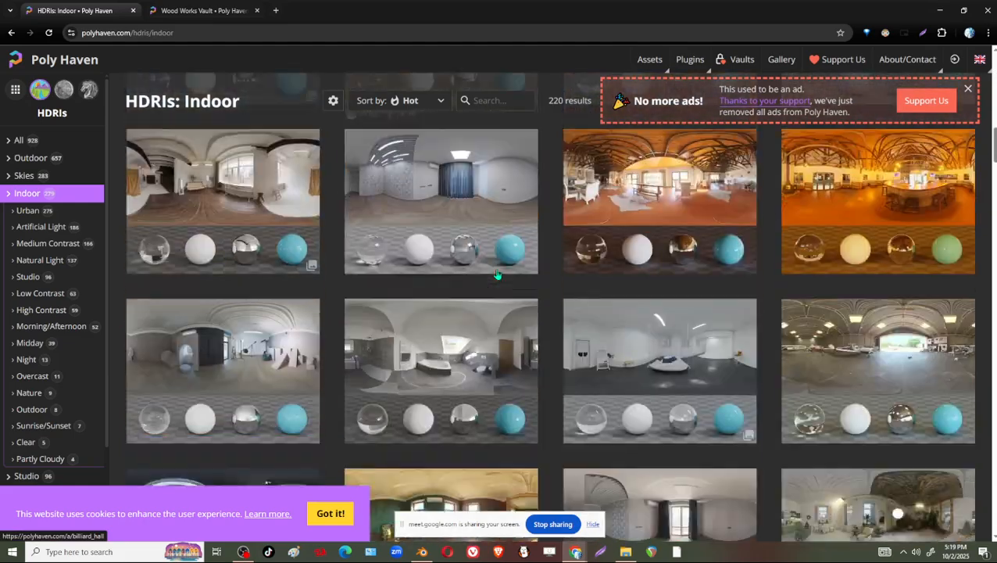
pyautogui.scroll(-4, 498, 275)
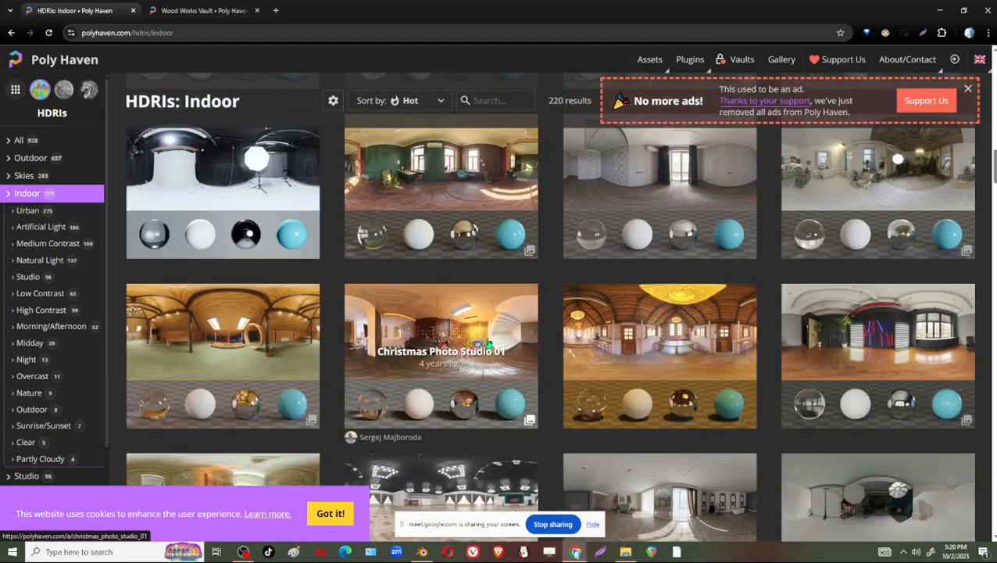
# Preview the Christmas Photo Studio 01 and Warm Reception Dinner HDRIs, and return to the Indoor list
pyautogui.click(508, 331)
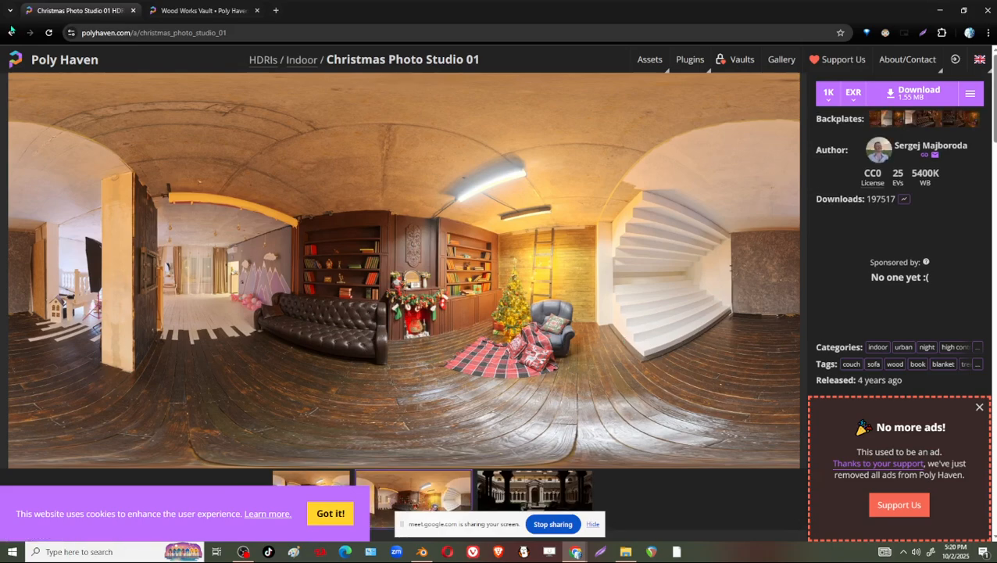
pyautogui.click(10, 31)
pyautogui.click(234, 341)
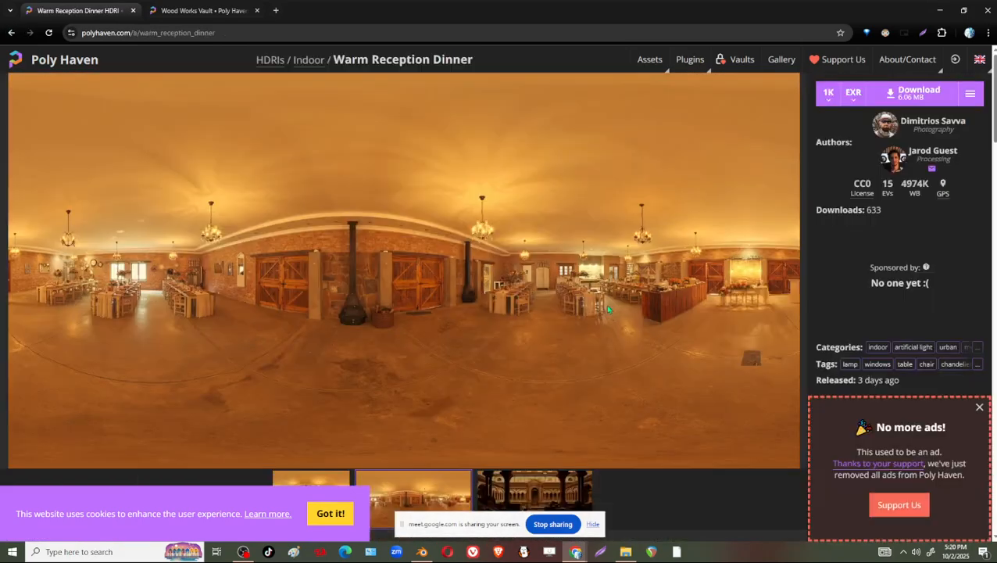
pyautogui.click(11, 32)
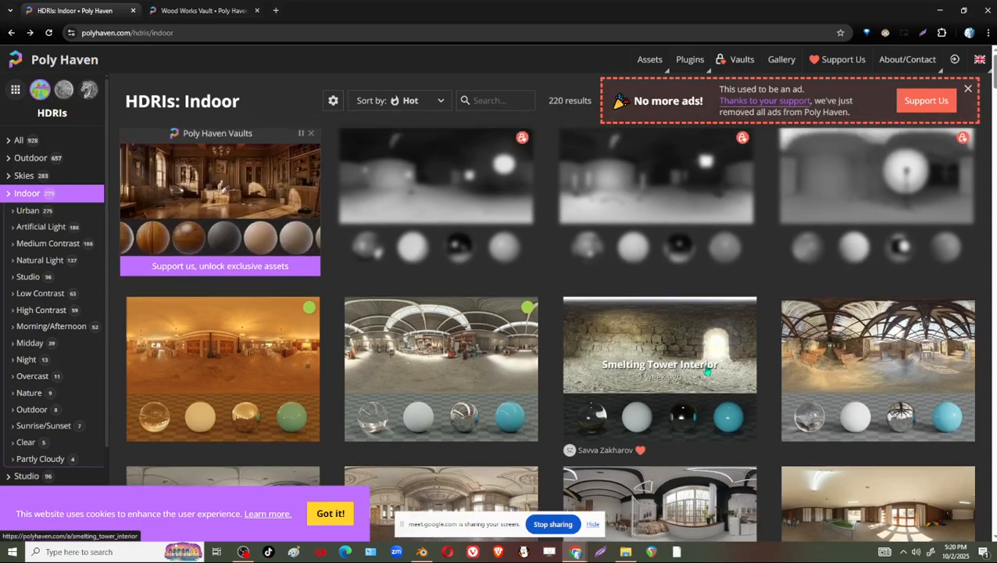
# Open the Brown Photostudio 02 HDRI and download it as a 1K EXR
pyautogui.scroll(-3, 773, 312)
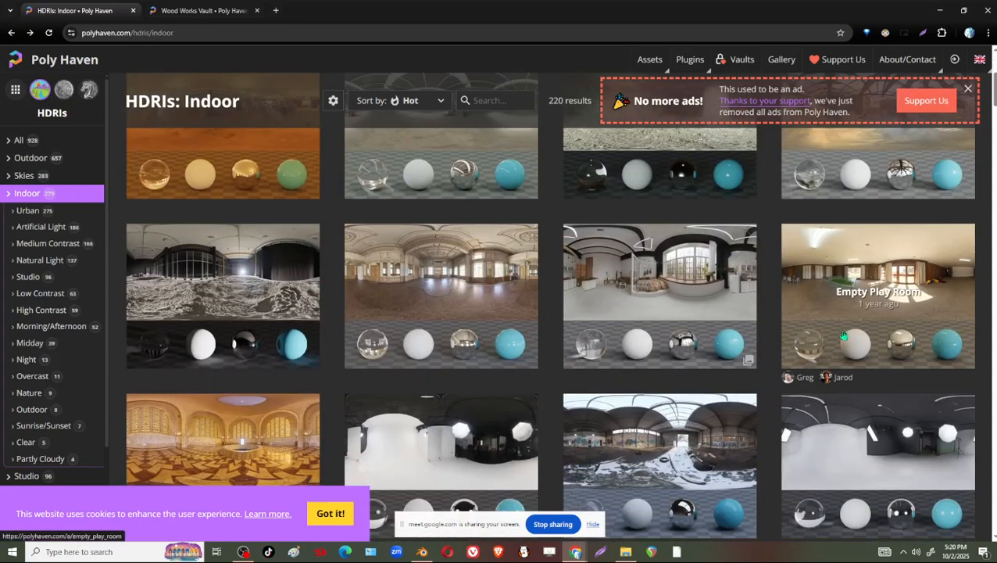
pyautogui.click(671, 273)
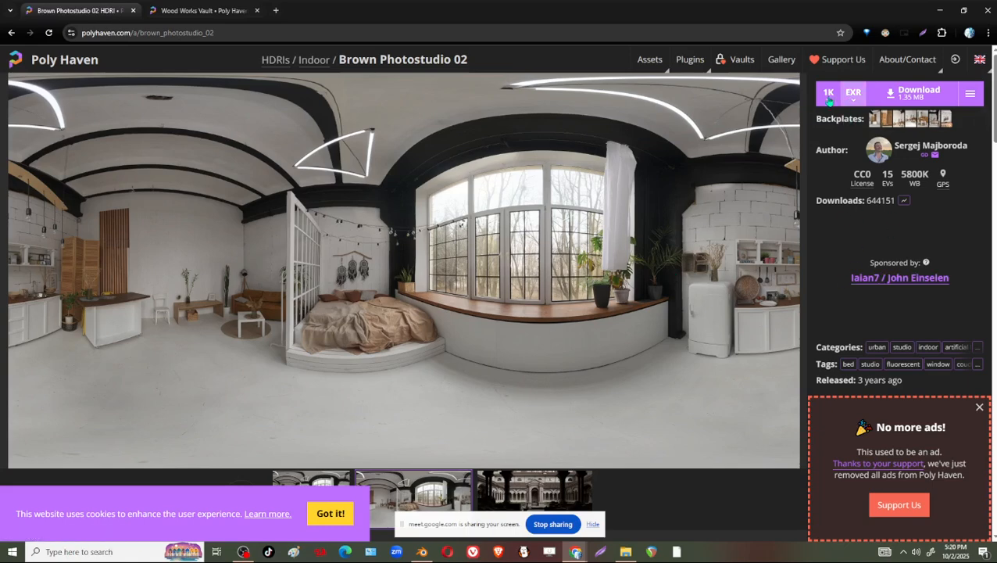
pyautogui.click(915, 93)
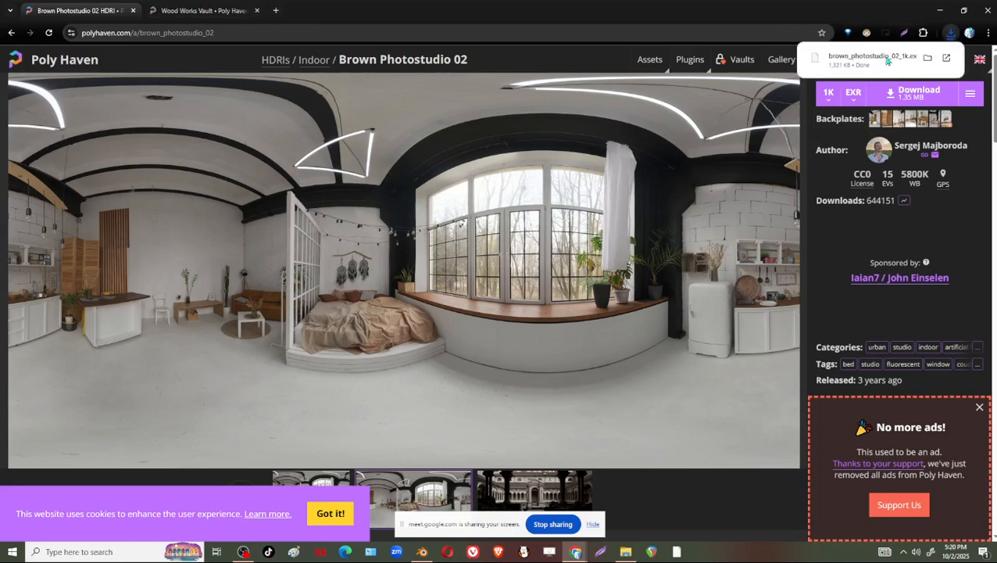
# Show the downloaded HDRI in its Desktop folder and sort the files by date modified, newest first
pyautogui.click(927, 57)
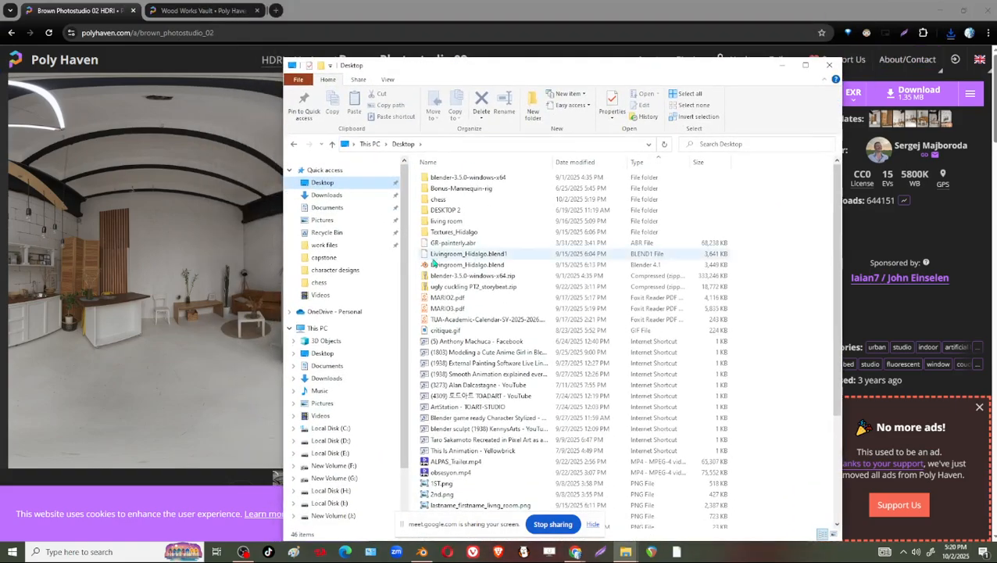
pyautogui.click(605, 164)
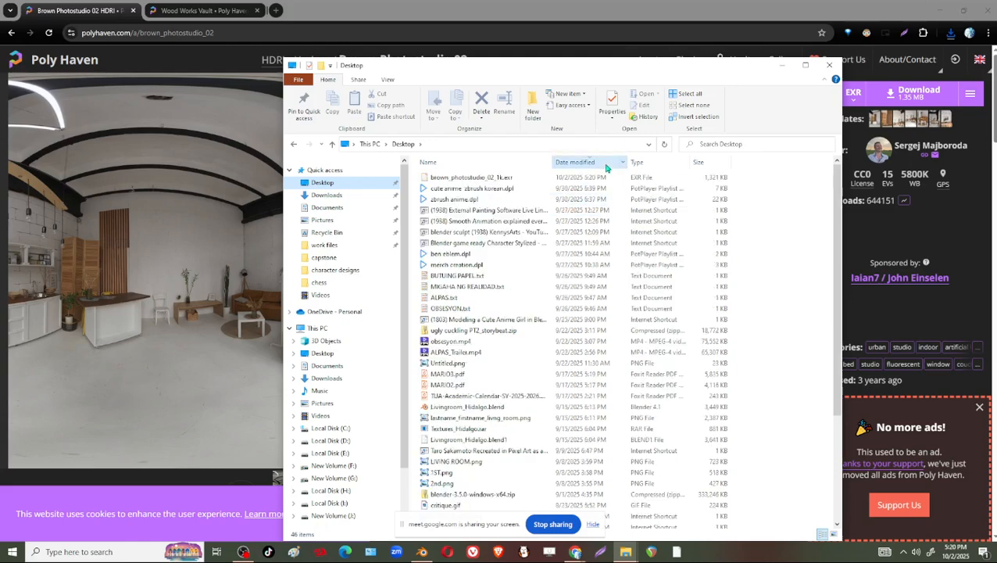
# Move brown_photostudio_02_1k.exr from the Desktop into the chess folder
pyautogui.click(516, 178)
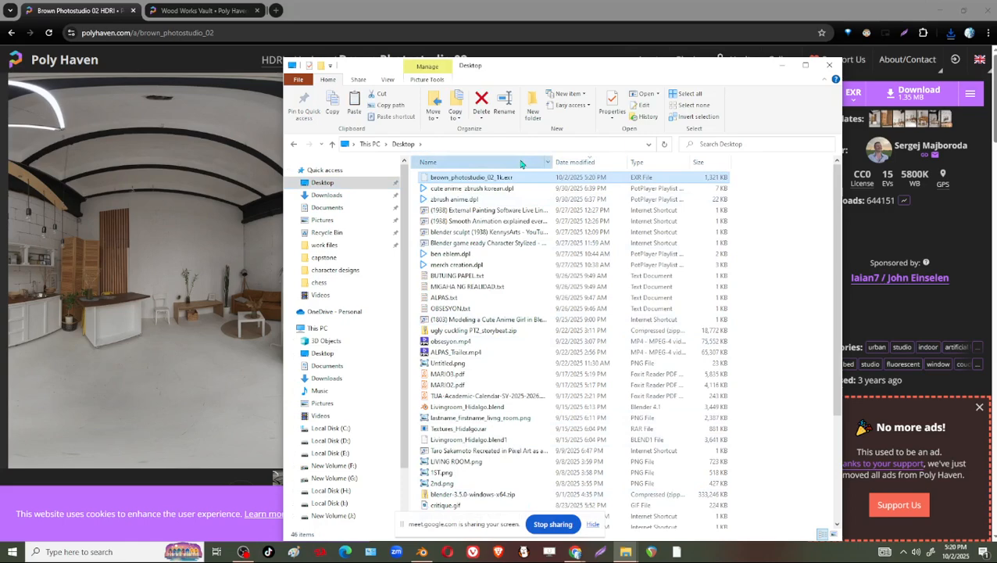
pyautogui.click(515, 163)
pyautogui.doubleClick(458, 202)
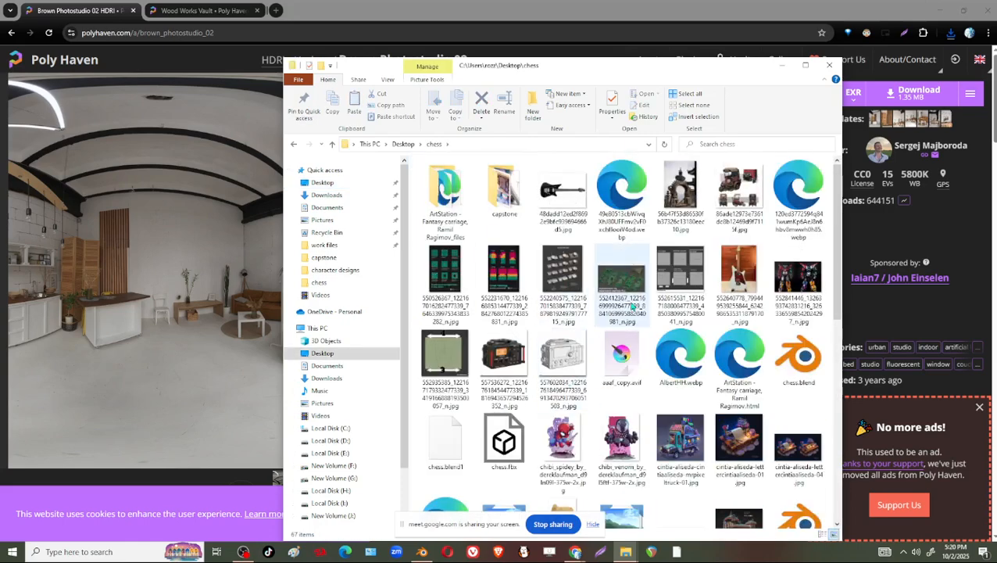
pyautogui.hotkey('ctrl', 'v')
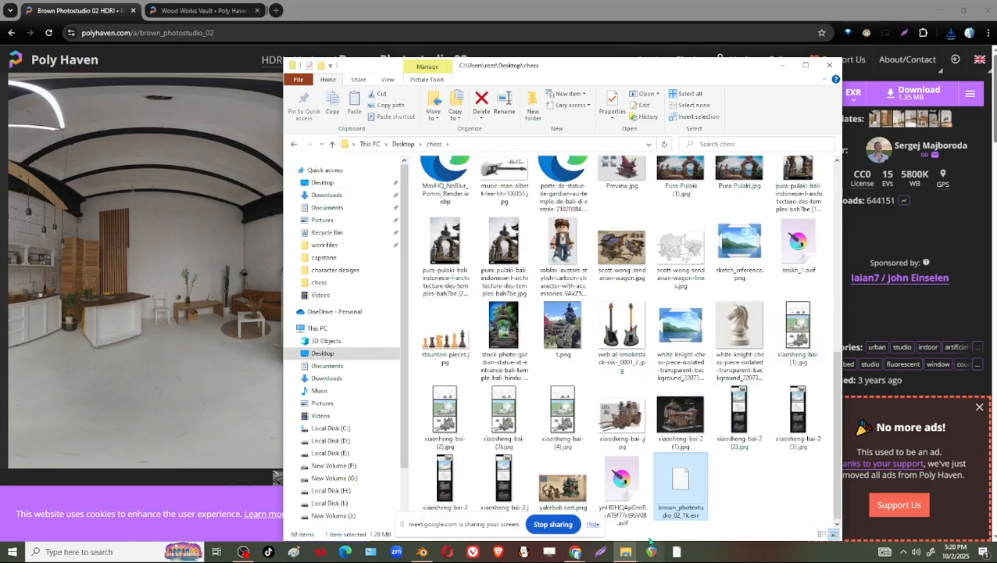
# Switch to Blender and assign an Environment Texture to the world background's color
pyautogui.moveTo(413, 555)
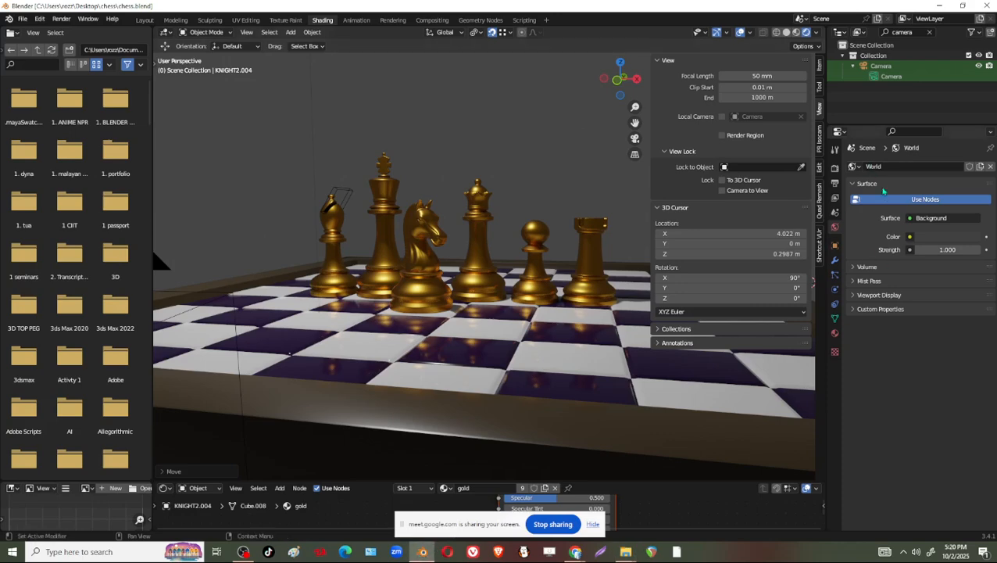
pyautogui.click(909, 237)
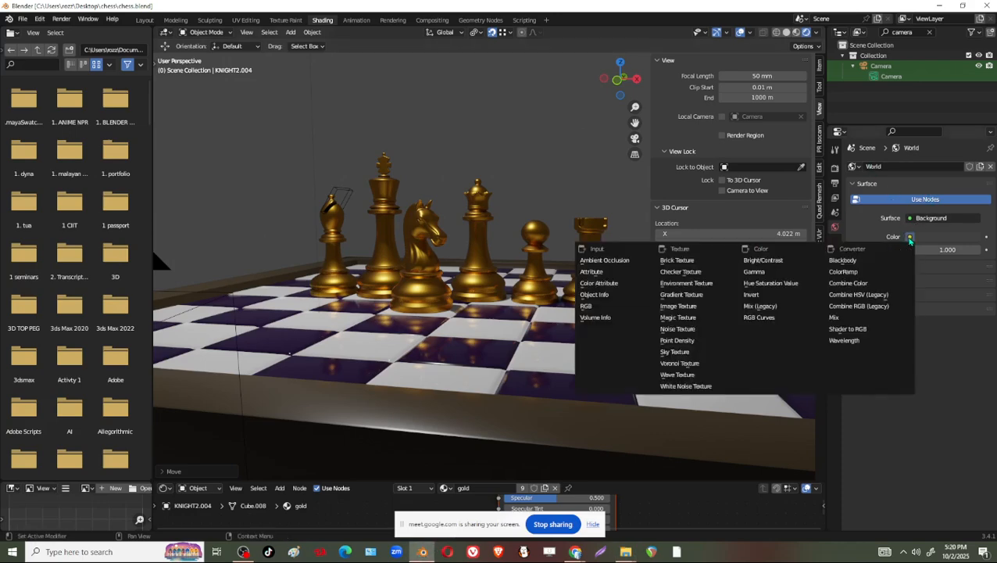
pyautogui.click(687, 282)
# Load brown_photostudio_02_1k.exr from the Desktop's chess folder as the world's environment image
pyautogui.click(964, 249)
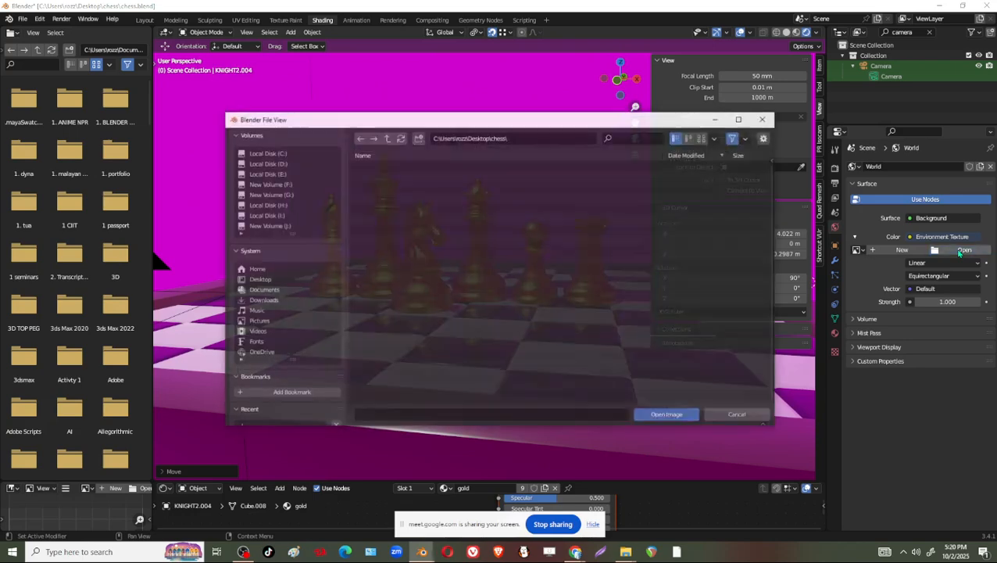
pyautogui.click(260, 280)
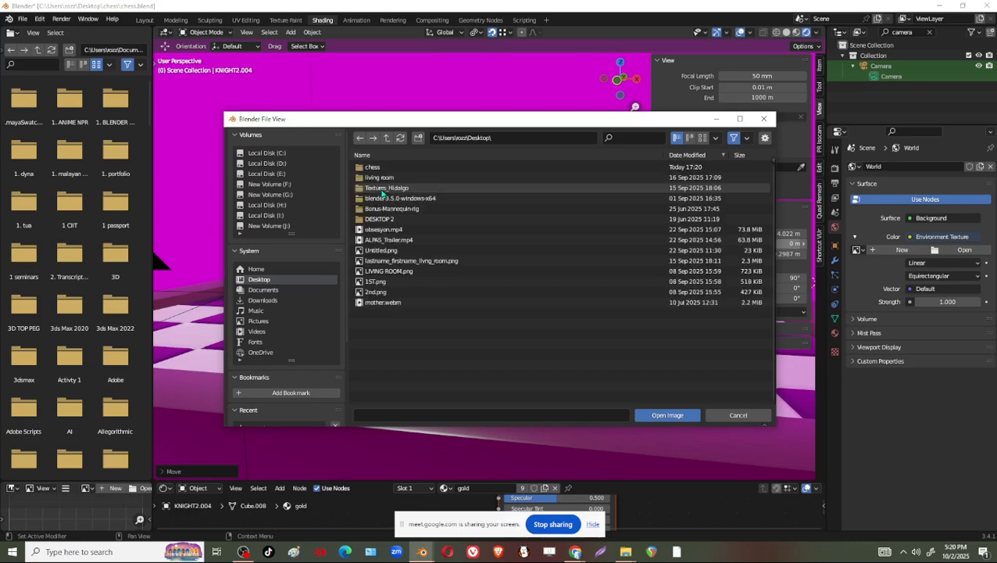
pyautogui.doubleClick(383, 167)
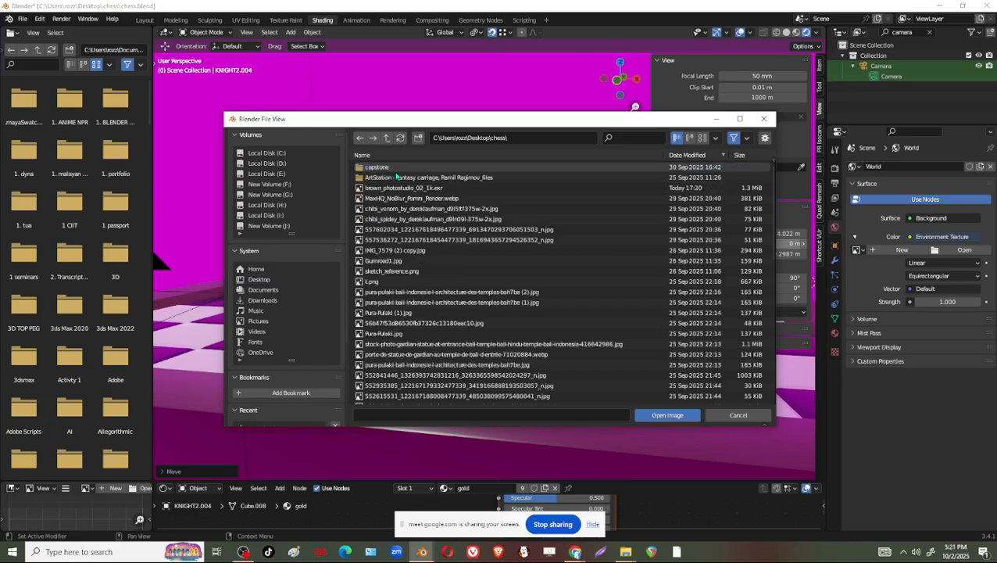
pyautogui.click(695, 166)
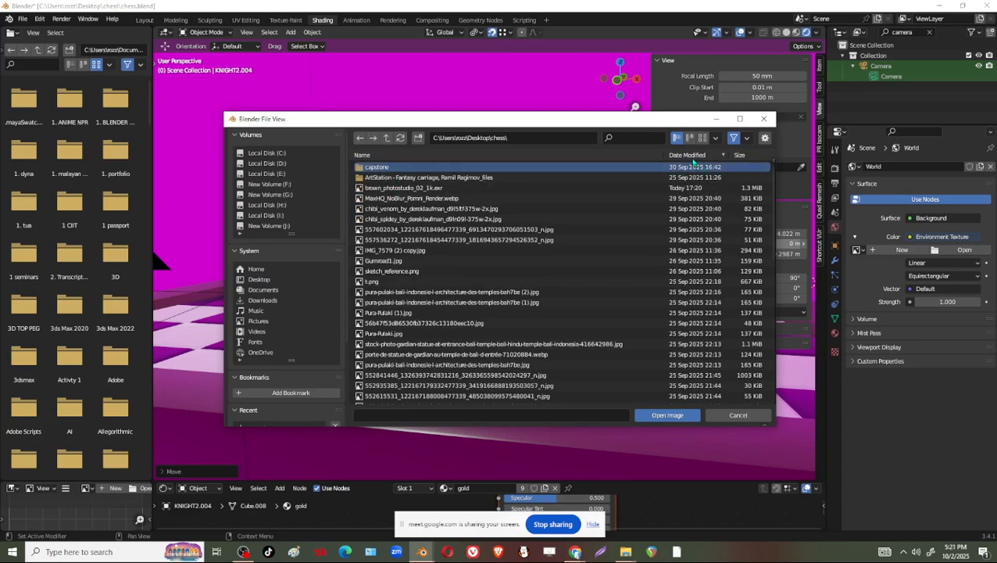
pyautogui.click(438, 188)
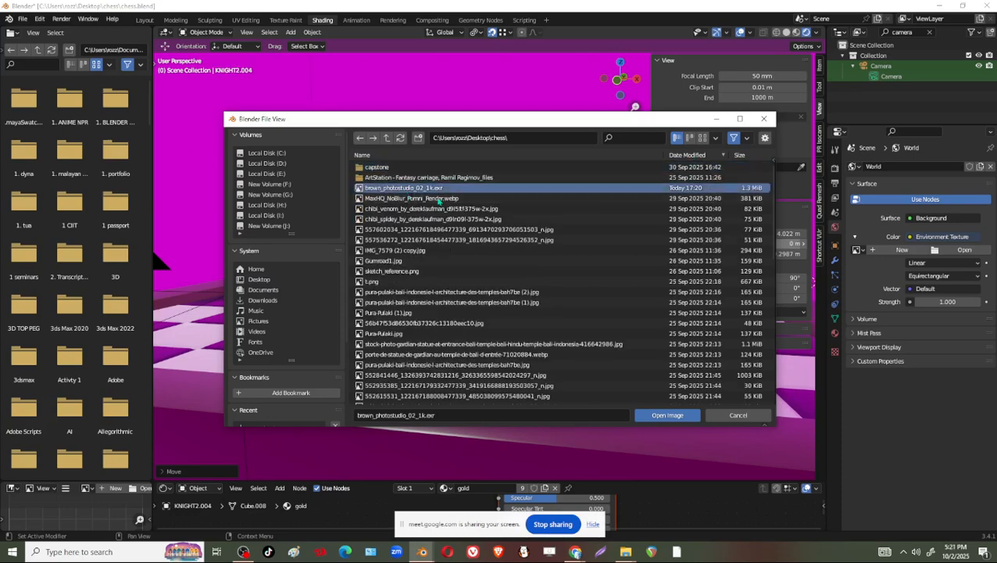
pyautogui.click(668, 415)
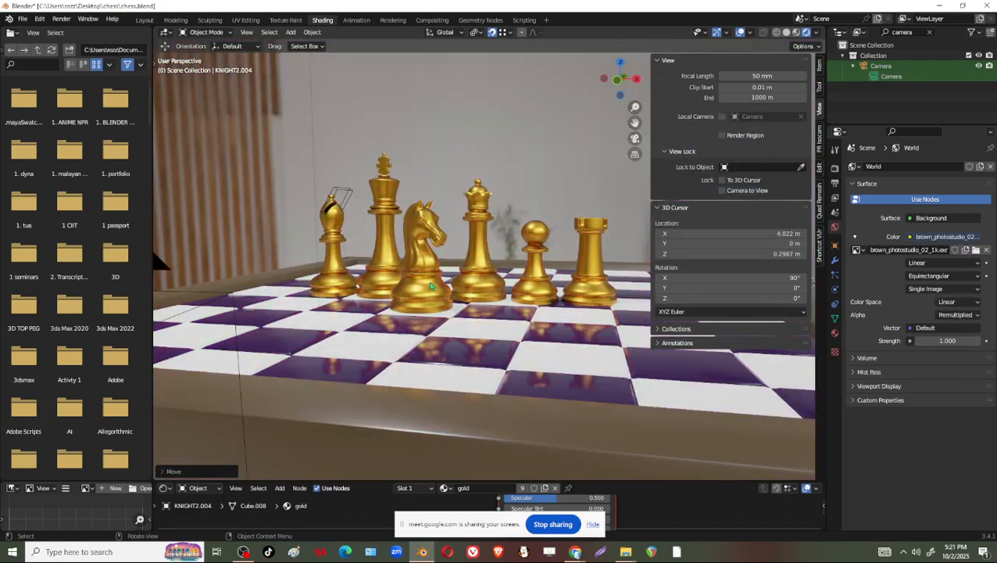
pyautogui.moveTo(403, 211); pyautogui.dragTo(704, 127, button='middle')
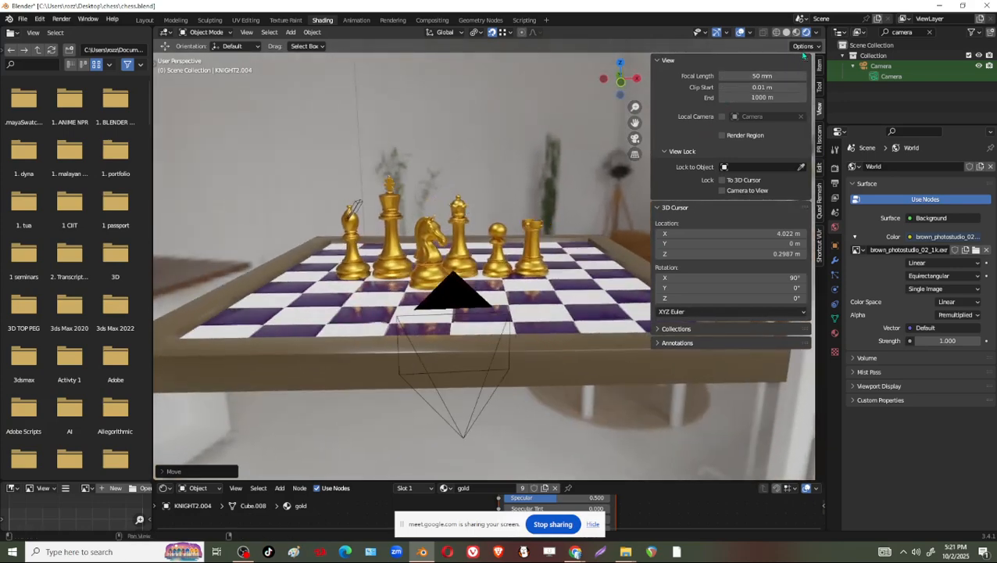
pyautogui.click(817, 33)
pyautogui.click(815, 34)
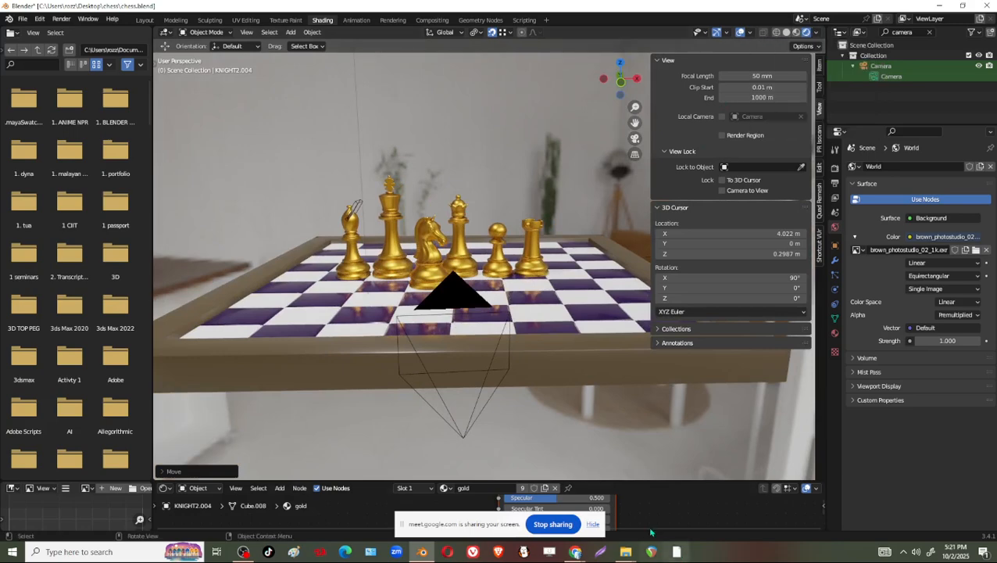
# Enlarge the shader editor and switch it from Object to World to show the environment nodes
pyautogui.moveTo(620, 482); pyautogui.dragTo(639, 325)
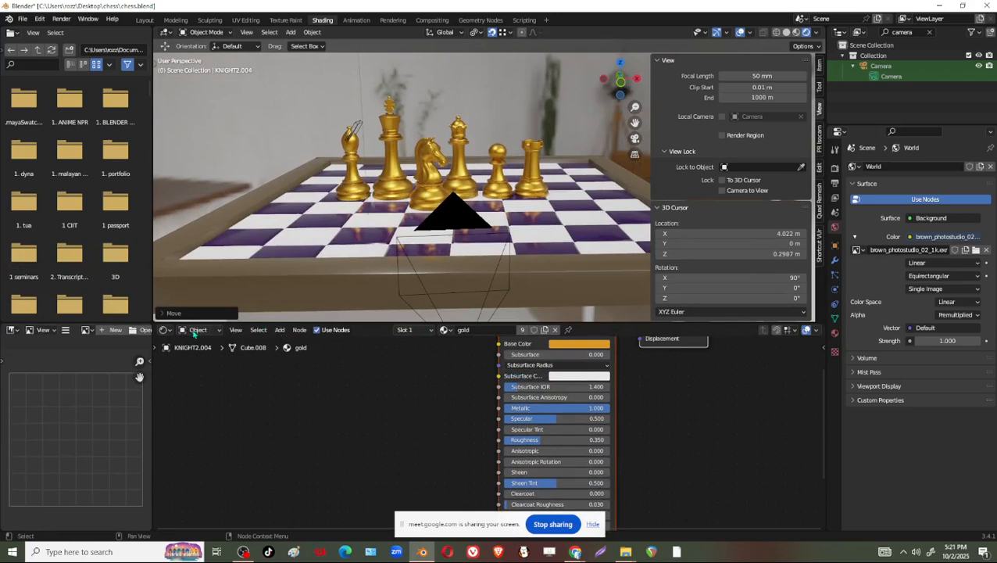
pyautogui.click(164, 330)
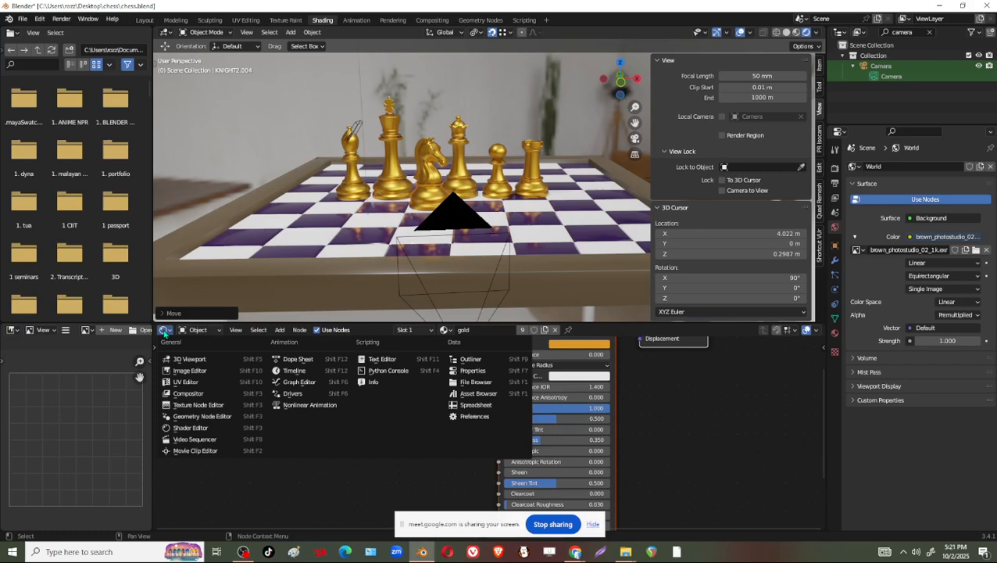
pyautogui.click(165, 330)
pyautogui.click(201, 332)
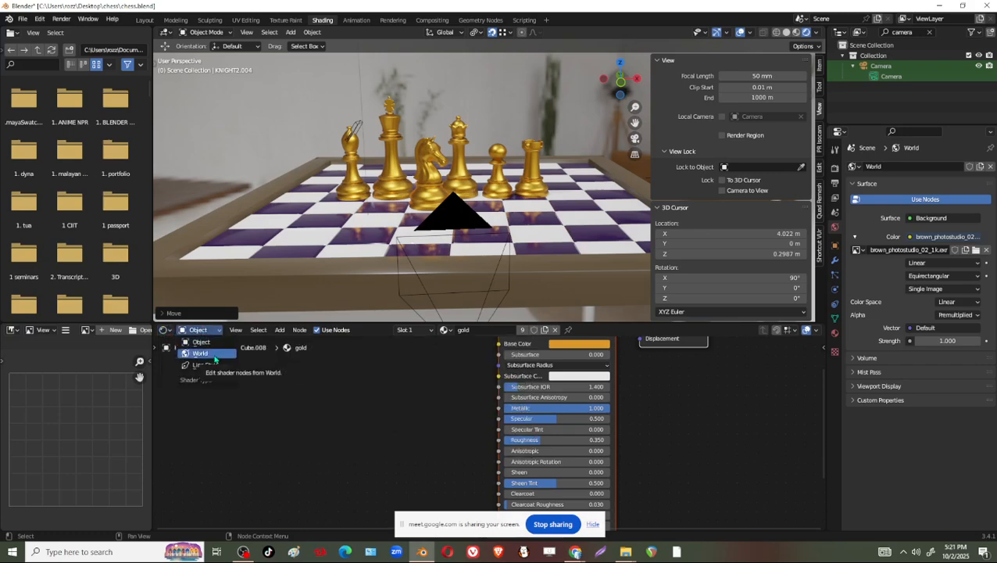
pyautogui.click(214, 360)
pyautogui.scroll(4, 333, 442)
pyautogui.scroll(4, 507, 456)
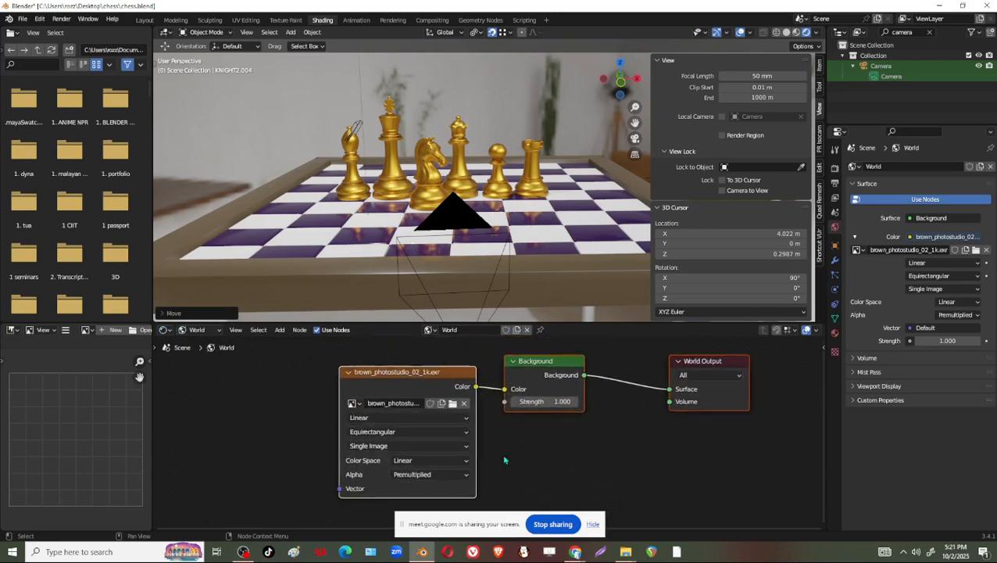
# Move the environment texture node farther from the Background node and enlarge the shader editor further
pyautogui.moveTo(403, 383); pyautogui.dragTo(388, 355)
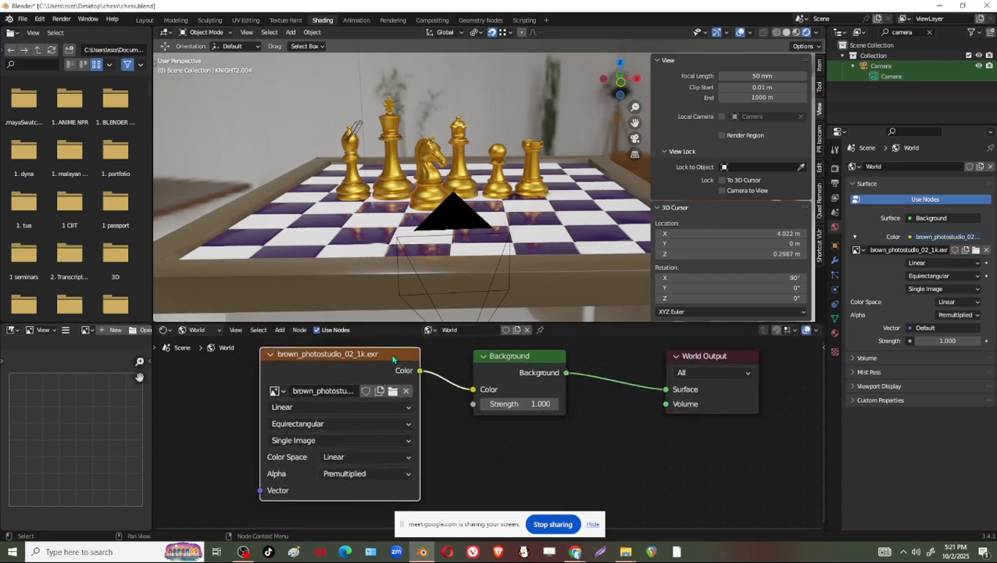
pyautogui.moveTo(395, 359); pyautogui.dragTo(440, 362, button='middle')
pyautogui.scroll(-1, 525, 207)
pyautogui.moveTo(525, 207); pyautogui.dragTo(407, 316, button='middle')
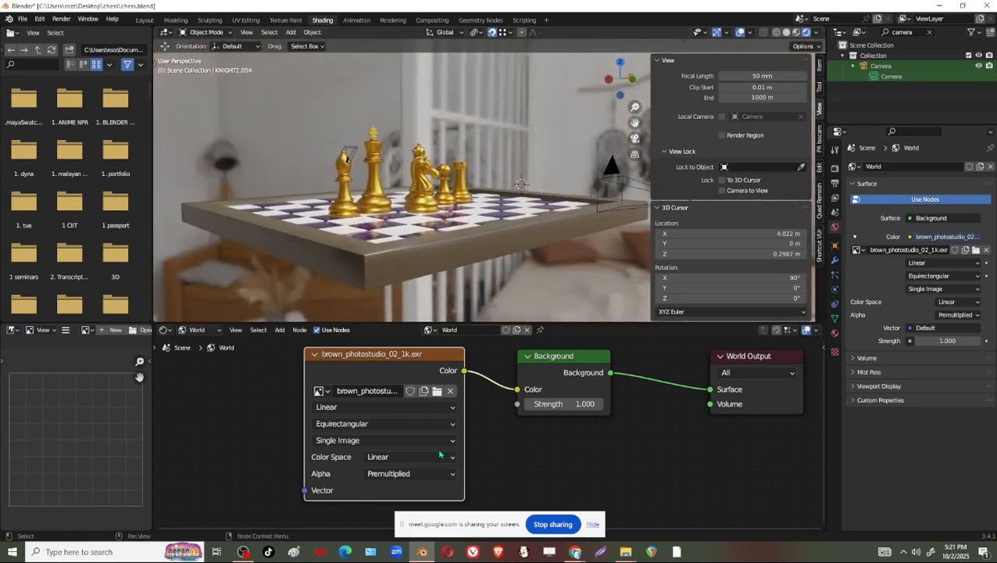
pyautogui.moveTo(407, 322); pyautogui.dragTo(461, 191)
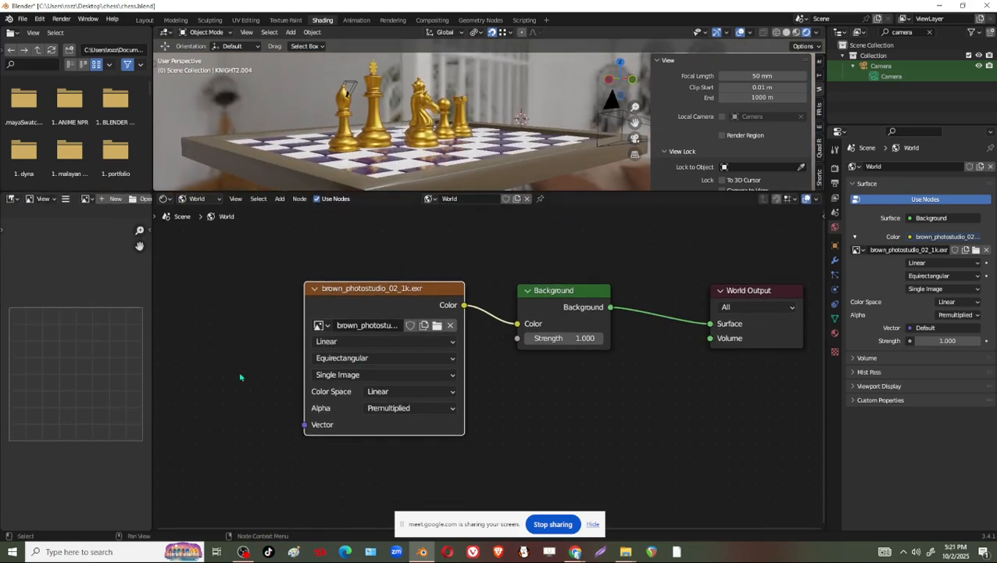
pyautogui.moveTo(243, 376); pyautogui.dragTo(334, 358, button='middle')
# Search the add-ons in the preferences for "node" and check whether Node Wrangler is enabled
pyautogui.click(39, 18)
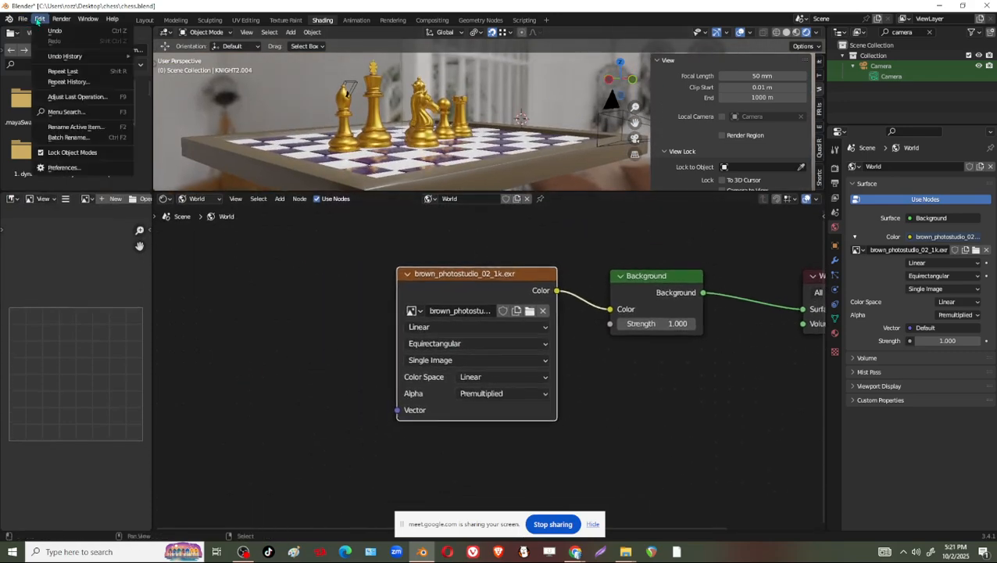
pyautogui.click(89, 168)
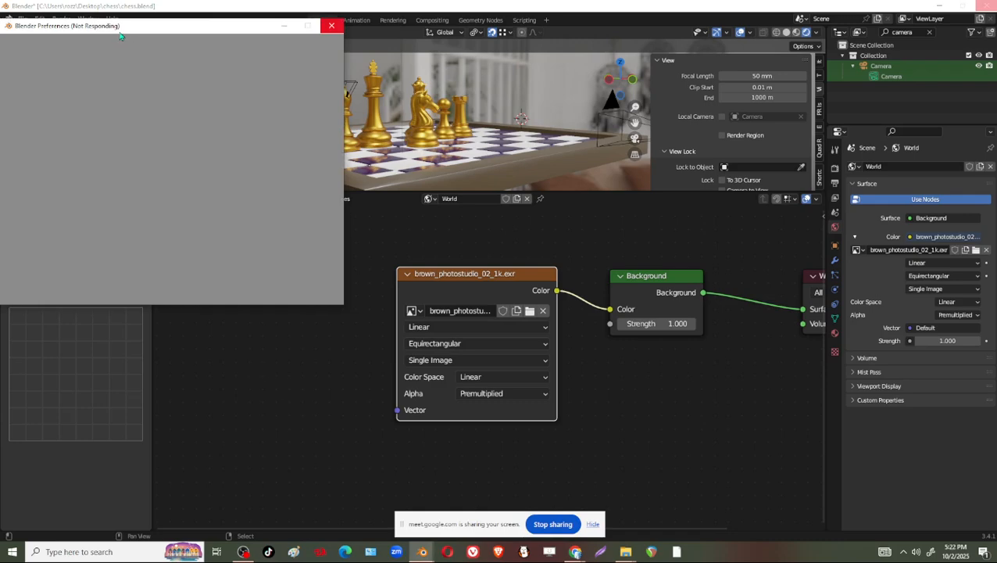
pyautogui.click(39, 18)
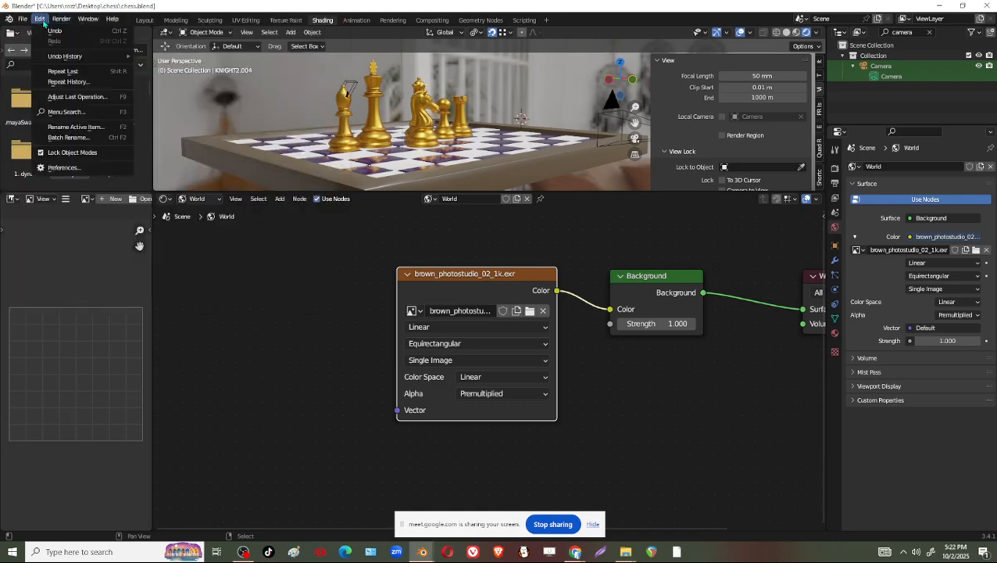
pyautogui.click(108, 170)
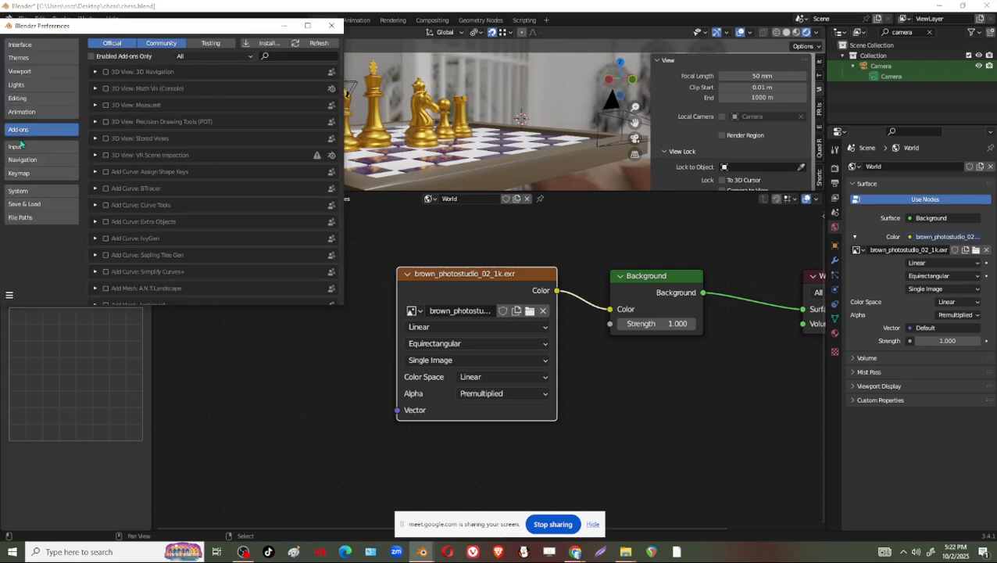
pyautogui.click(292, 56)
pyautogui.write('node')
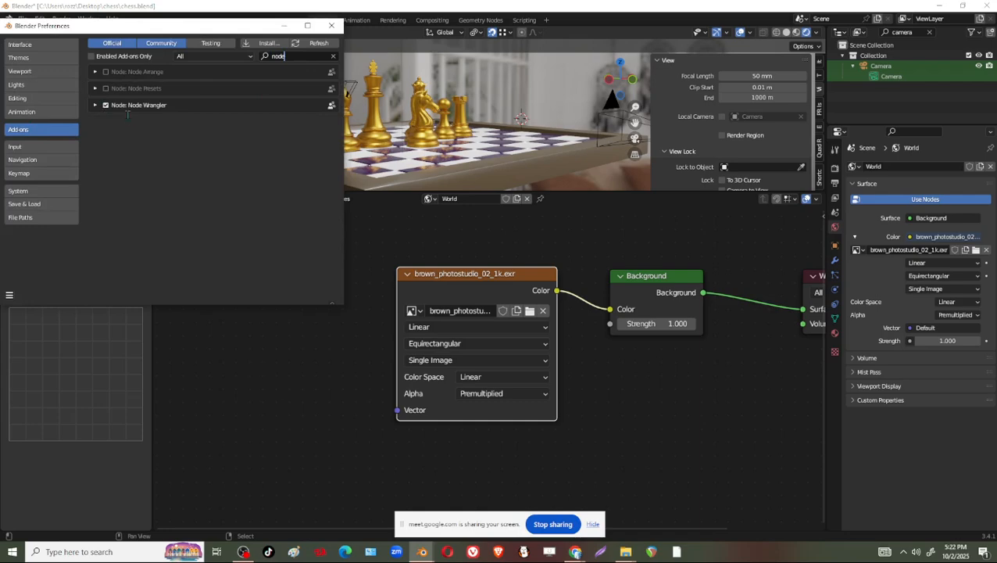
pyautogui.click(332, 26)
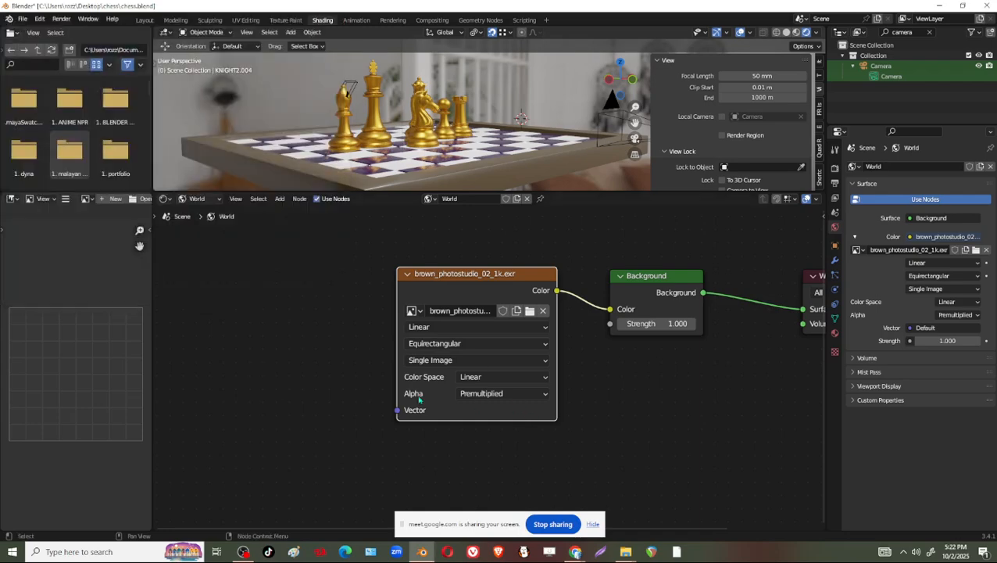
# Add Texture Coordinate and Mapping nodes to the environment texture node using Node Wrangler
pyautogui.moveTo(480, 270); pyautogui.dragTo(502, 272)
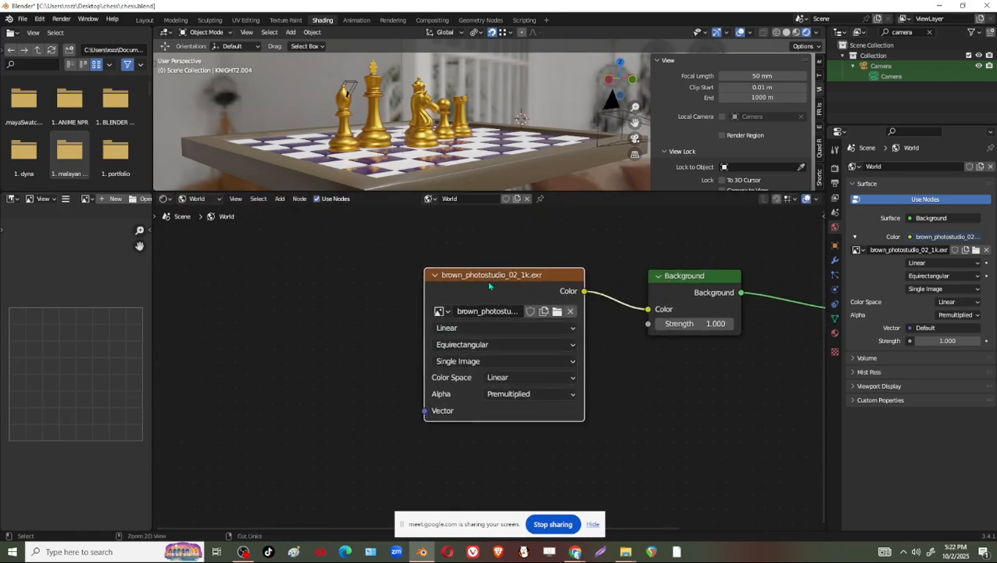
pyautogui.hotkey('ctrl', 't')
pyautogui.press('Home')
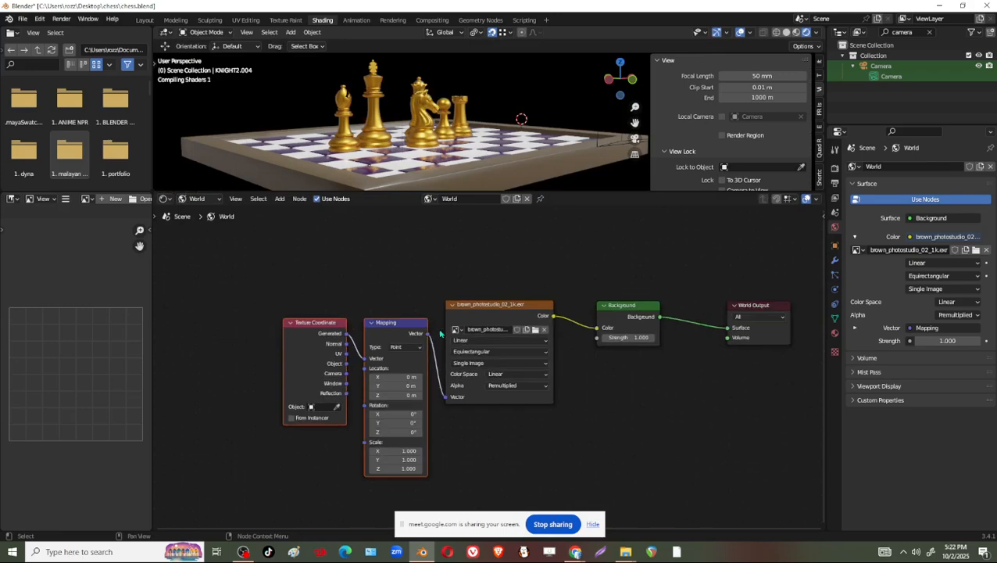
pyautogui.scroll(3, 430, 322)
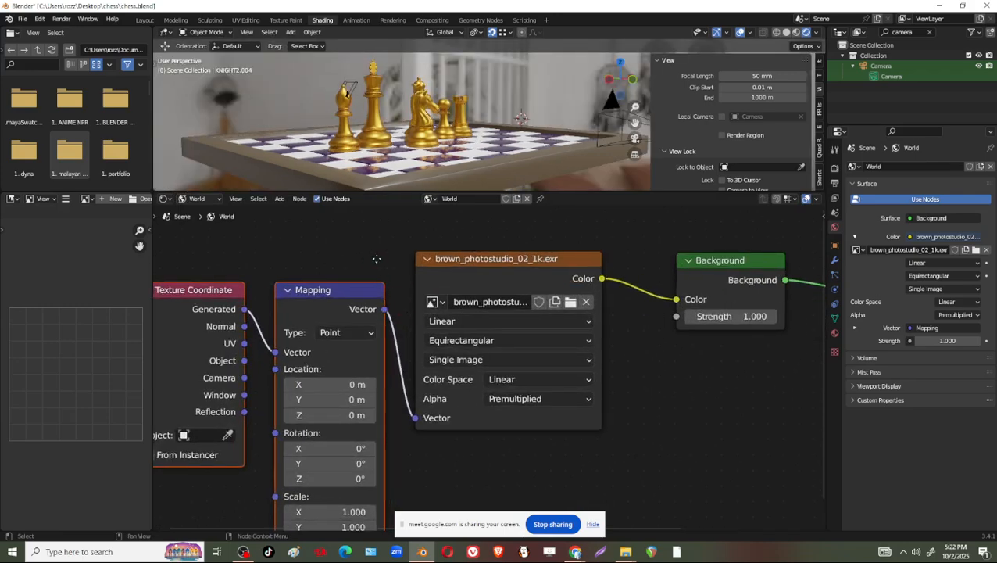
pyautogui.moveTo(374, 257); pyautogui.dragTo(540, 258, button='middle')
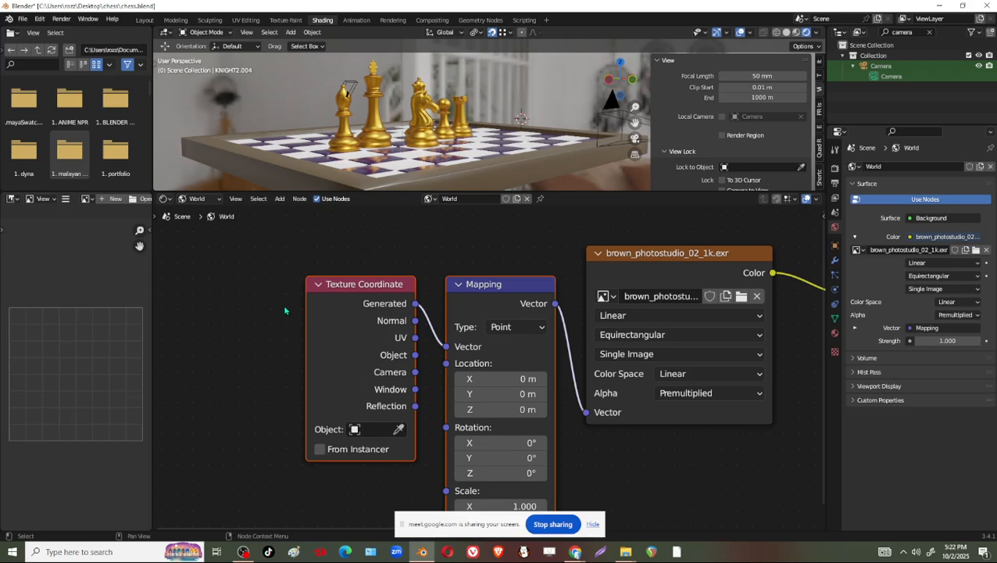
# Handwrite the annotation "ctrl+D" above the Texture Coordinate node
pyautogui.press('d')
pyautogui.moveTo(222, 256)
pyautogui.mouseDown()
pyautogui.moveTo(220, 275)
pyautogui.moveTo(269, 251)
pyautogui.mouseUp()
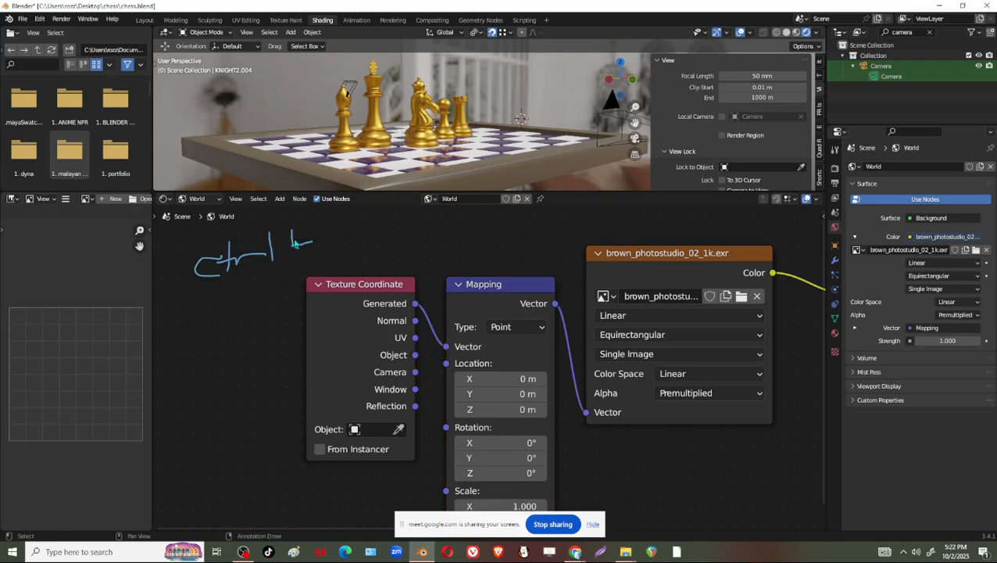
pyautogui.moveTo(327, 221); pyautogui.dragTo(323, 246)
pyautogui.click(649, 260)
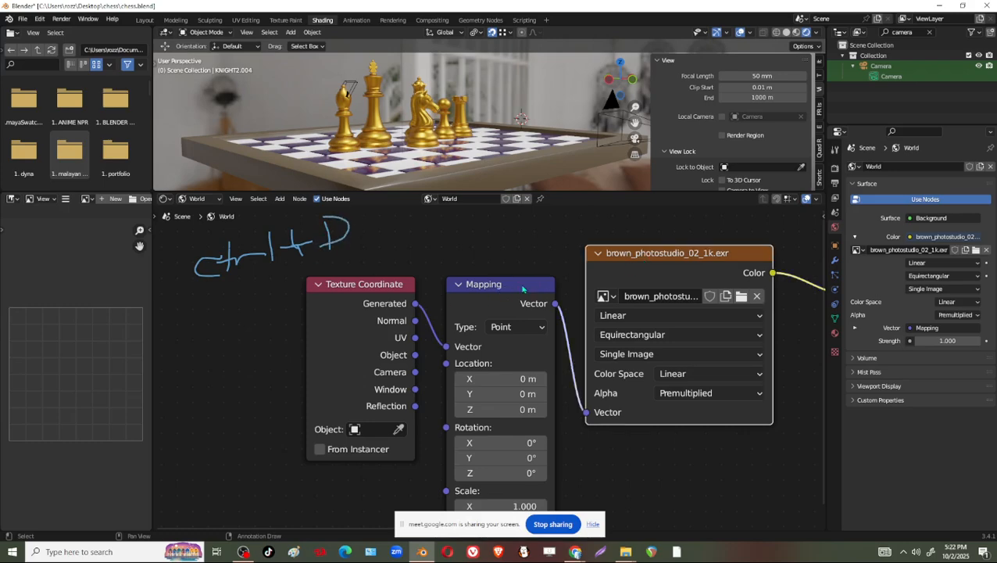
# Select the Mapping node, enlarge the 3D viewport, and view the chess scene through the camera
pyautogui.click(522, 289)
pyautogui.moveTo(462, 191); pyautogui.dragTo(461, 340)
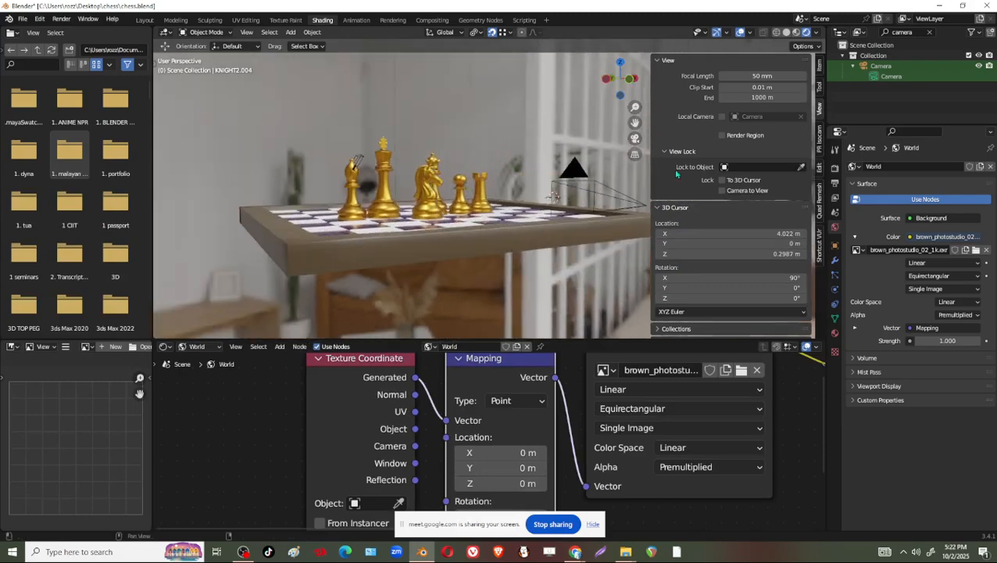
pyautogui.click(634, 138)
pyautogui.scroll(-3, 545, 440)
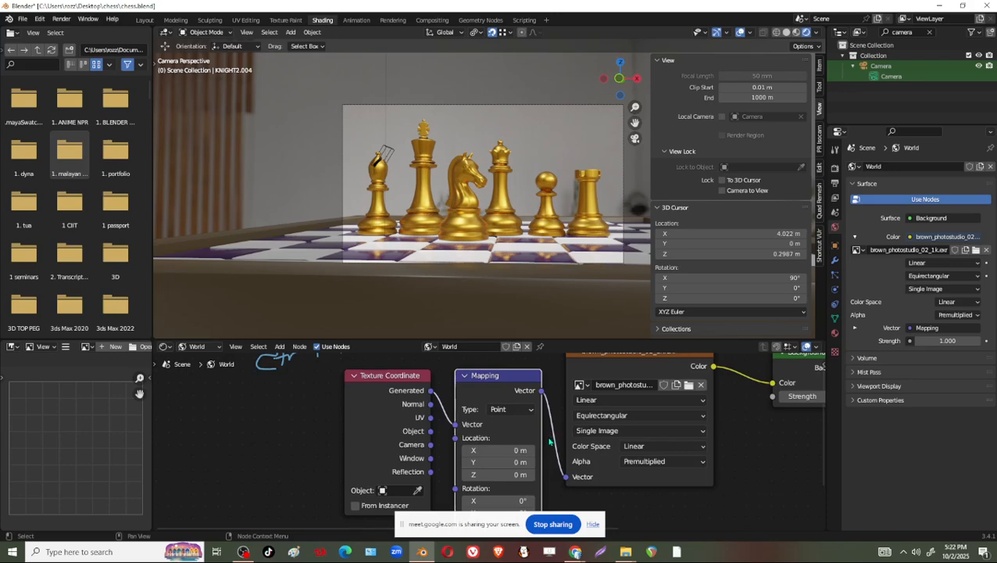
pyautogui.moveTo(529, 438)
pyautogui.mouseDown(button='middle')
pyautogui.moveTo(564, 433)
pyautogui.moveTo(533, 451)
pyautogui.mouseUp(button='middle')
pyautogui.moveTo(501, 374); pyautogui.dragTo(468, 313, button='middle')
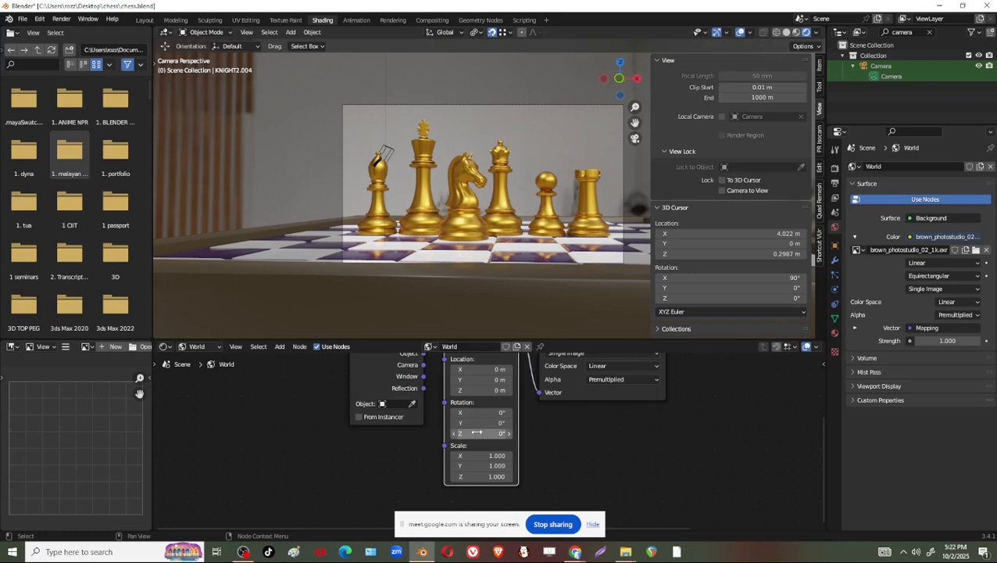
# Rotate the environment by setting the Mapping node's Z rotation to 347°, checking the chess pieces through the camera
pyautogui.moveTo(476, 432); pyautogui.dragTo(427, 440)
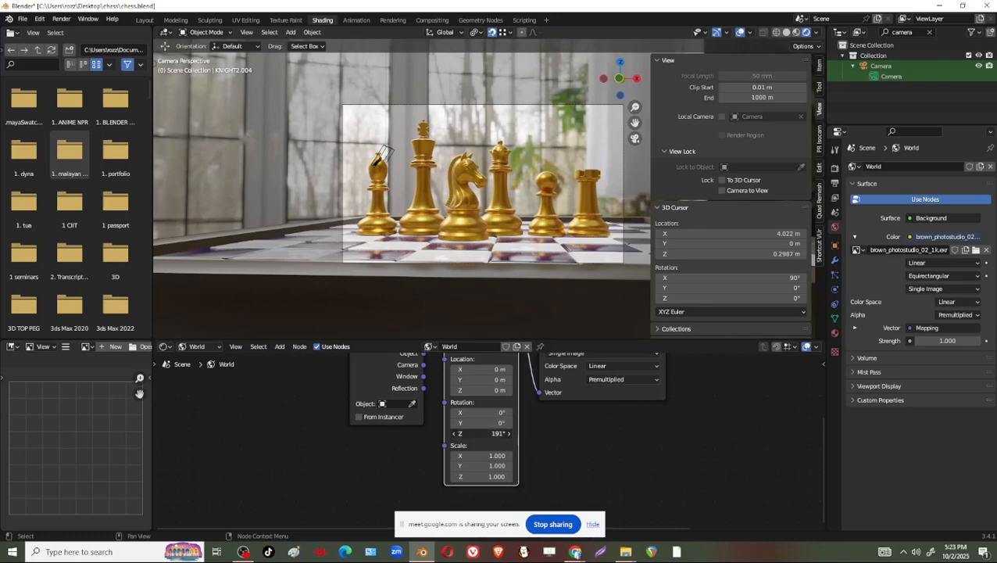
pyautogui.moveTo(477, 433)
pyautogui.mouseDown()
pyautogui.moveTo(632, 433)
pyautogui.moveTo(482, 436)
pyautogui.mouseUp()
pyautogui.moveTo(466, 249); pyautogui.dragTo(268, 280, button='middle')
pyautogui.click(635, 138)
pyautogui.scroll(4, 582, 204)
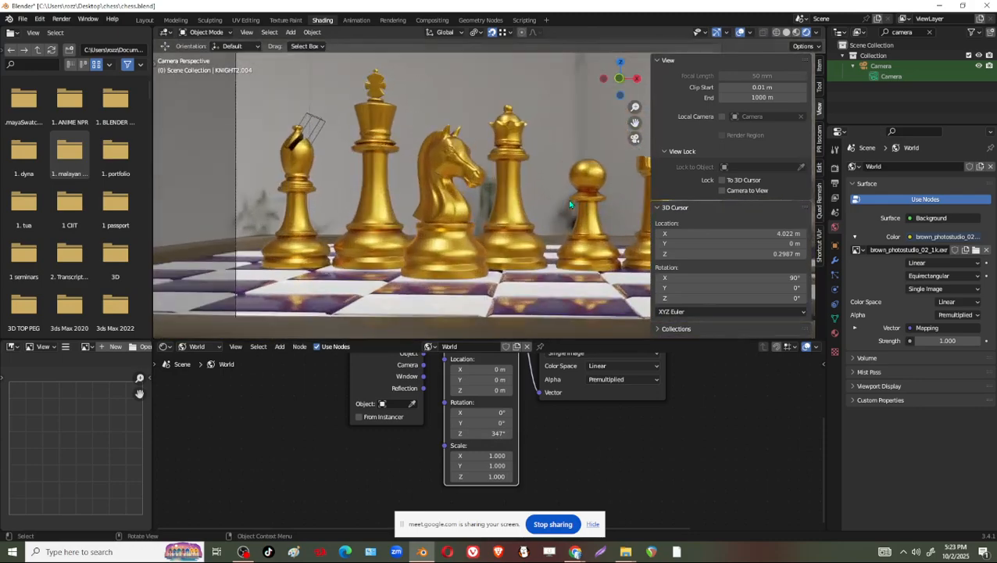
pyautogui.keyDown('shift'); pyautogui.moveTo(590, 267); pyautogui.dragTo(456, 239, button='middle'); pyautogui.keyUp('shift')
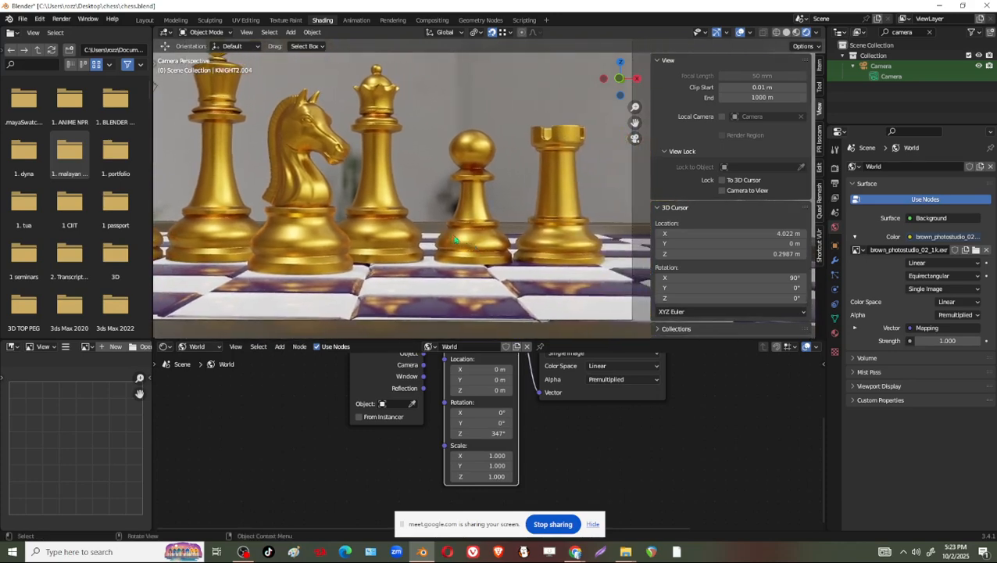
pyautogui.scroll(-2, 422, 218)
pyautogui.keyDown('shift'); pyautogui.moveTo(418, 186); pyautogui.dragTo(436, 190, button='middle'); pyautogui.keyUp('shift')
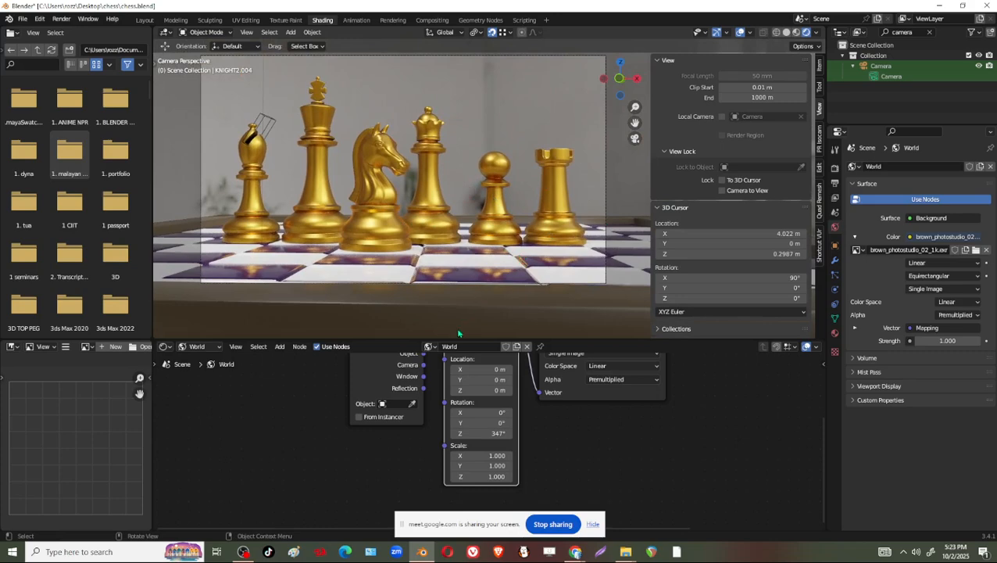
# Save the file and enlarge the 3D viewport so the camera frame fills it
pyautogui.moveTo(400, 402)
pyautogui.mouseDown(button='middle')
pyautogui.moveTo(405, 489)
pyautogui.moveTo(391, 467)
pyautogui.mouseUp(button='middle')
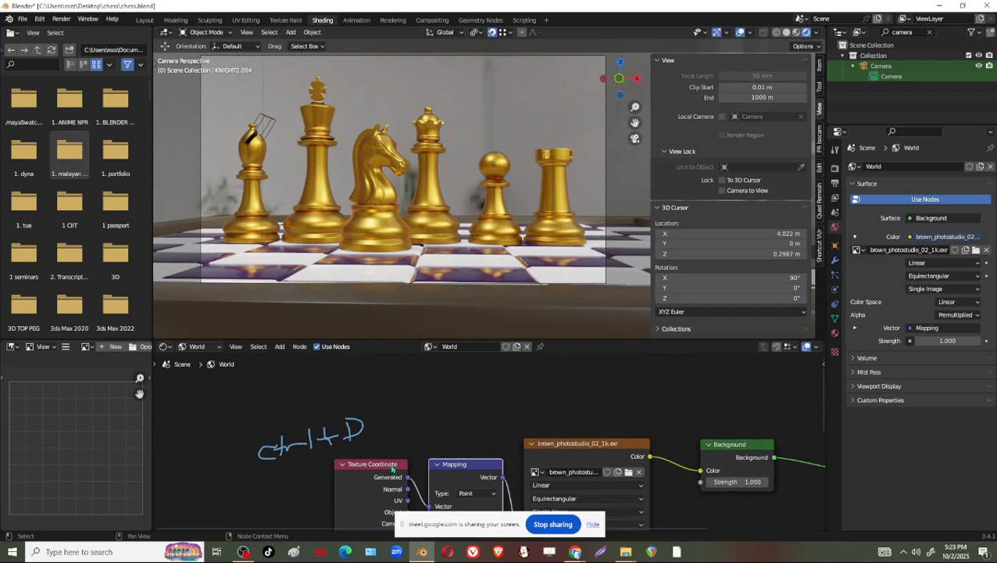
pyautogui.moveTo(449, 445); pyautogui.dragTo(425, 414, button='middle')
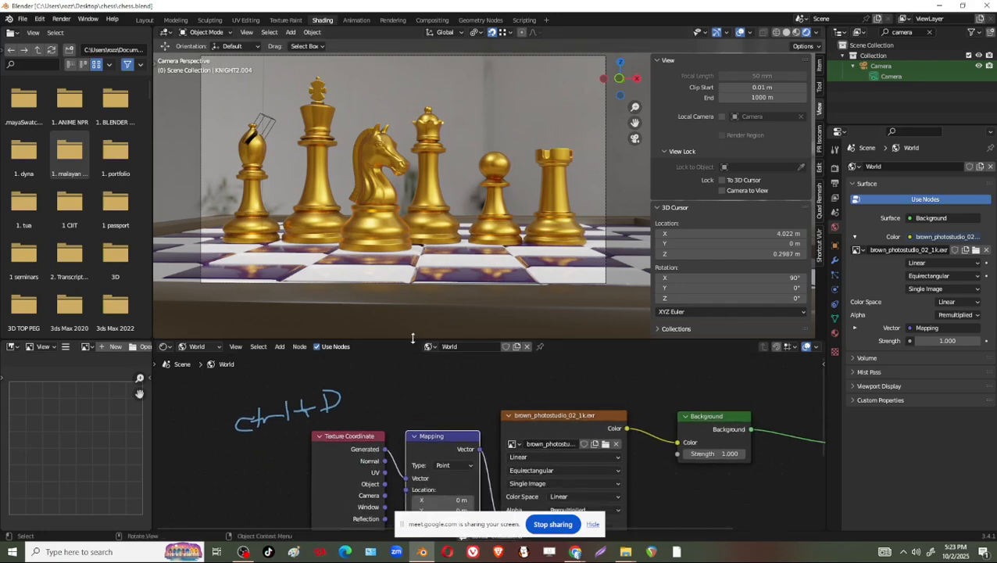
pyautogui.moveTo(413, 337); pyautogui.dragTo(414, 439)
pyautogui.scroll(3, 434, 357)
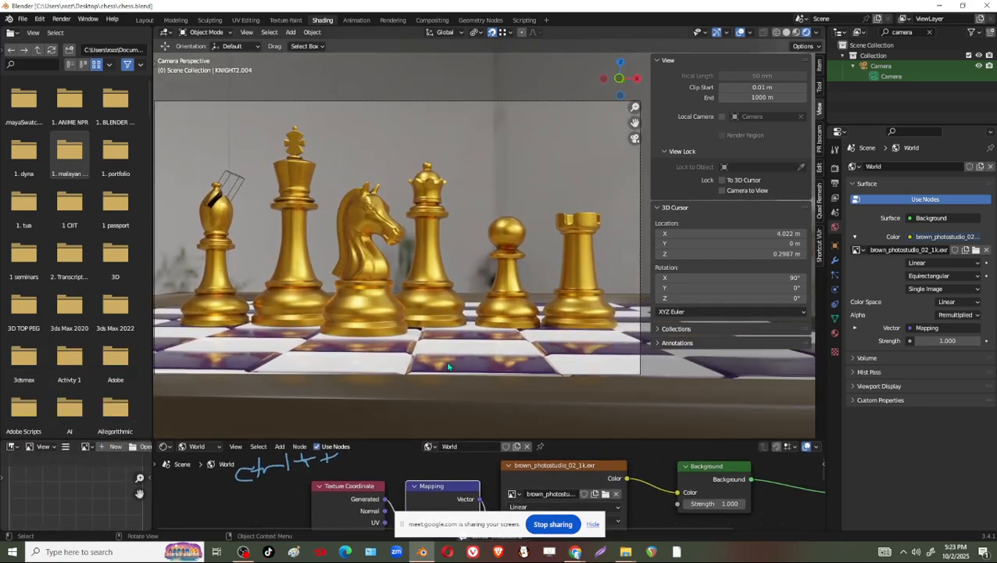
pyautogui.keyDown('shift'); pyautogui.moveTo(448, 365); pyautogui.dragTo(458, 363, button='middle'); pyautogui.keyUp('shift')
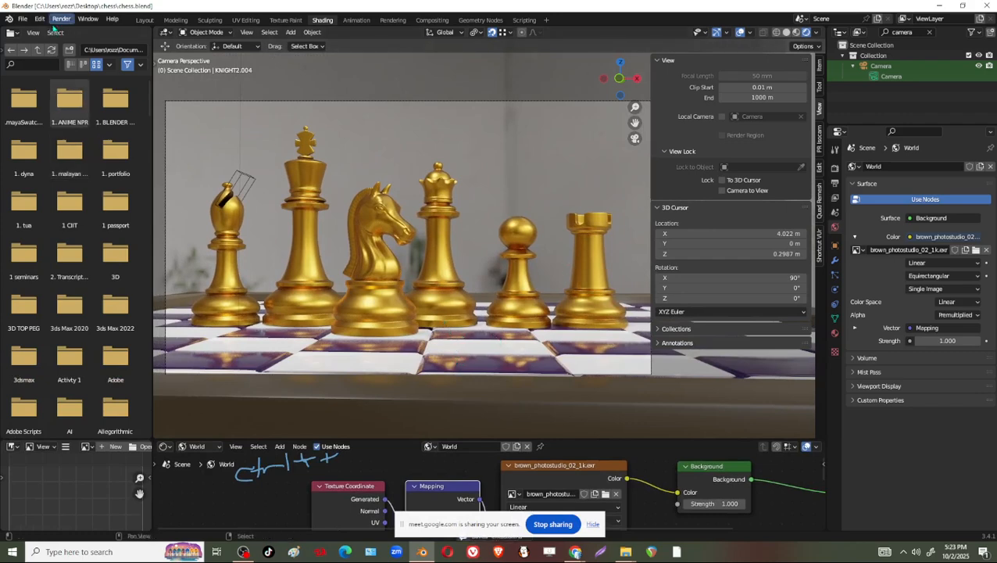
# Set the Ambient Occlusion distance to 0.19 m in the render settings and select the rook
pyautogui.click(835, 167)
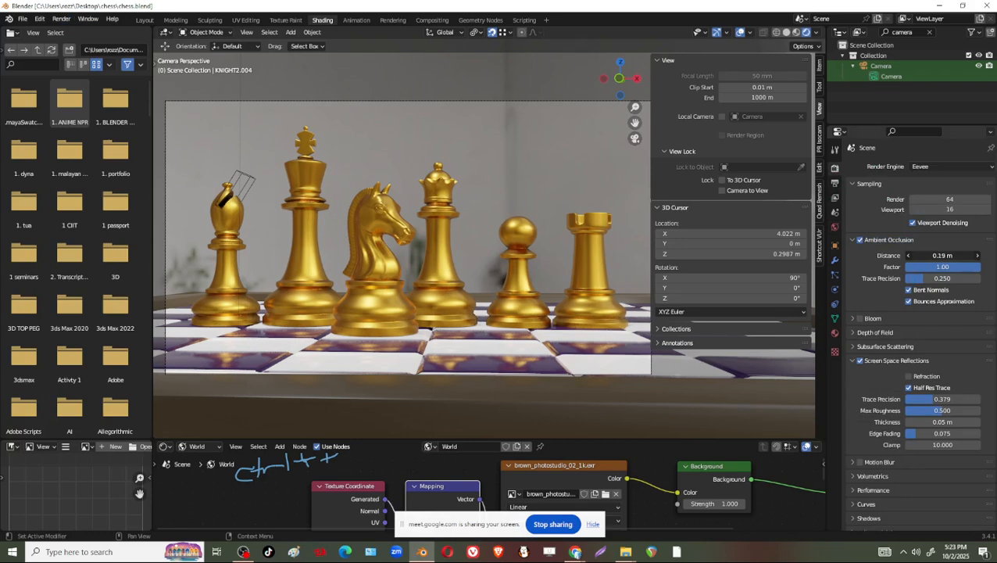
pyautogui.click(625, 312)
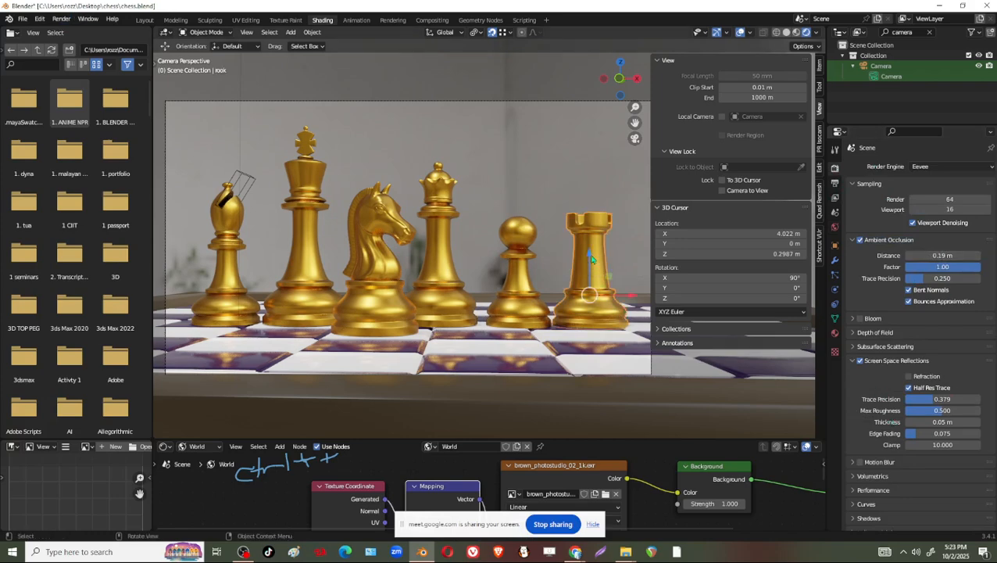
pyautogui.hotkey('alt', 'Tab')
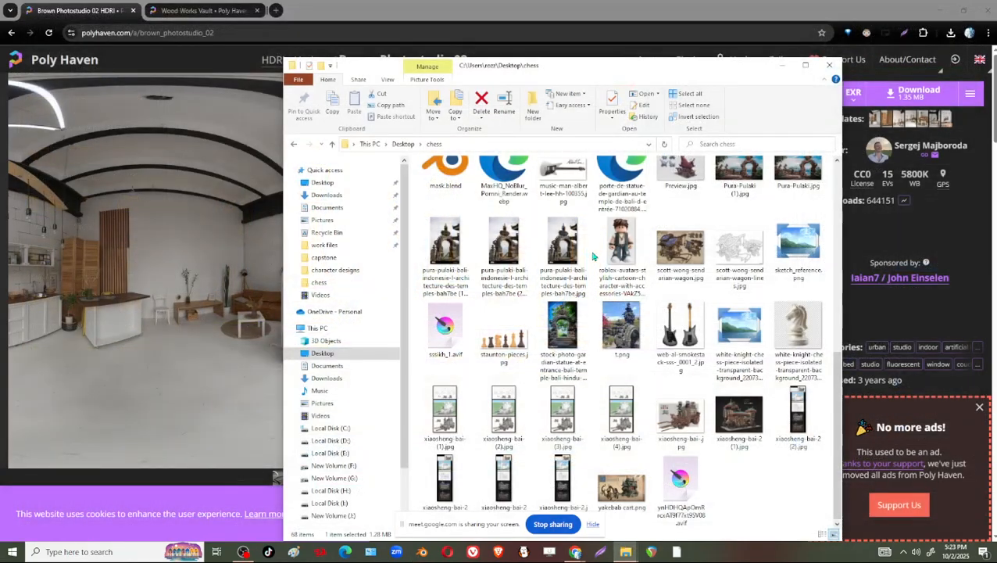
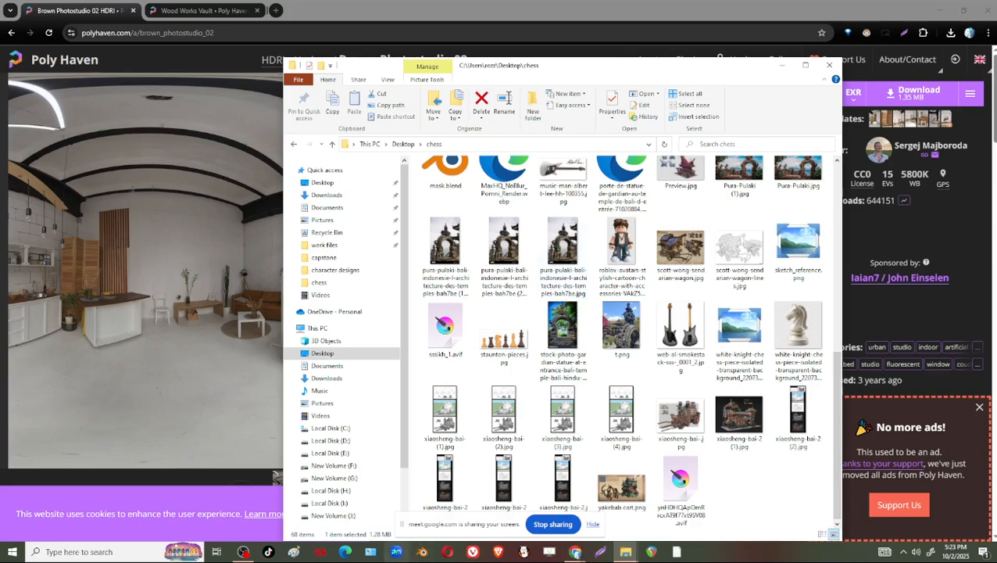
# Relaunch Blender, reopen the recent file chess.blend, and display the viewport with rendered shading
pyautogui.click(423, 552)
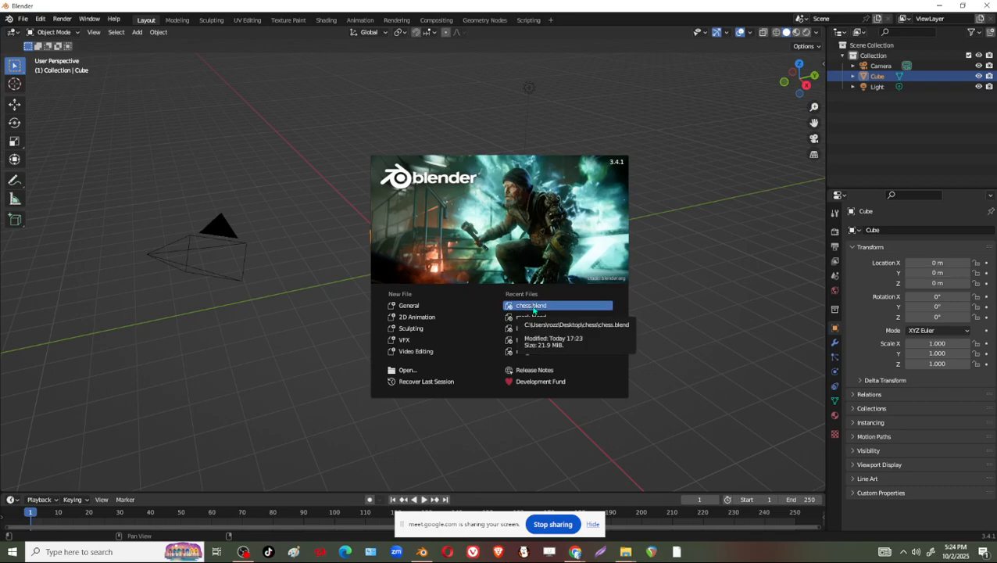
pyautogui.click(534, 305)
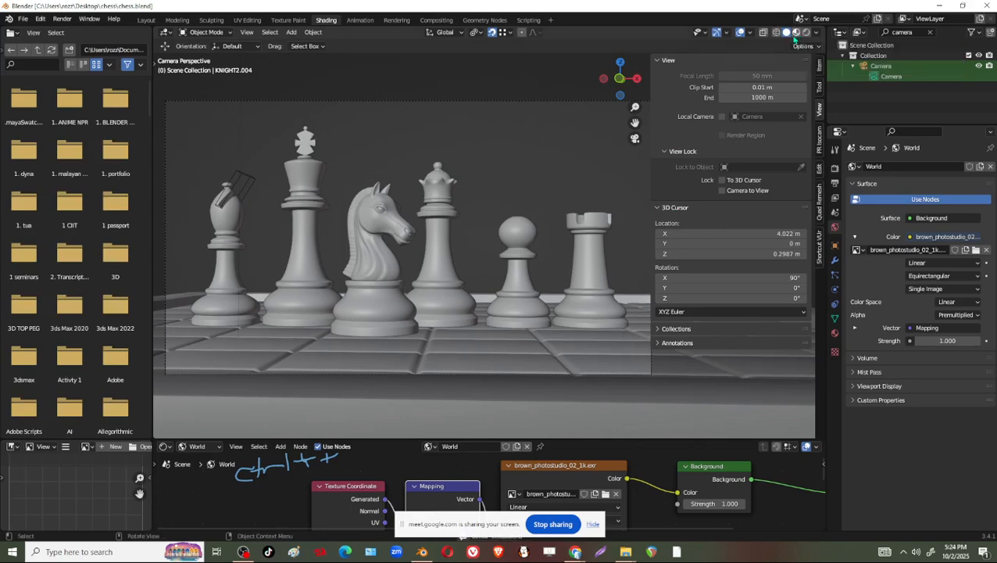
pyautogui.click(796, 33)
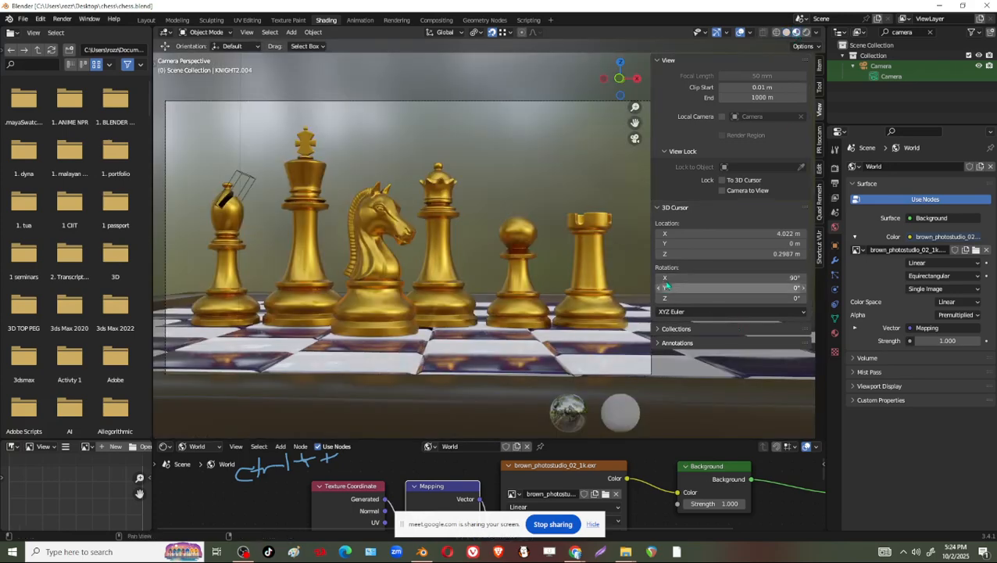
pyautogui.moveTo(424, 441); pyautogui.dragTo(424, 349)
pyautogui.click(806, 33)
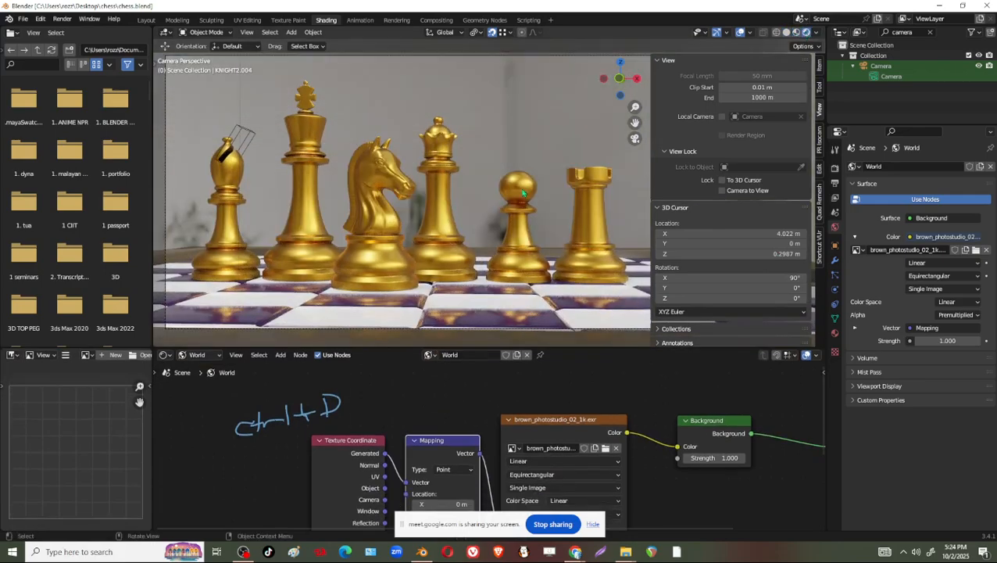
pyautogui.moveTo(498, 346); pyautogui.dragTo(506, 414)
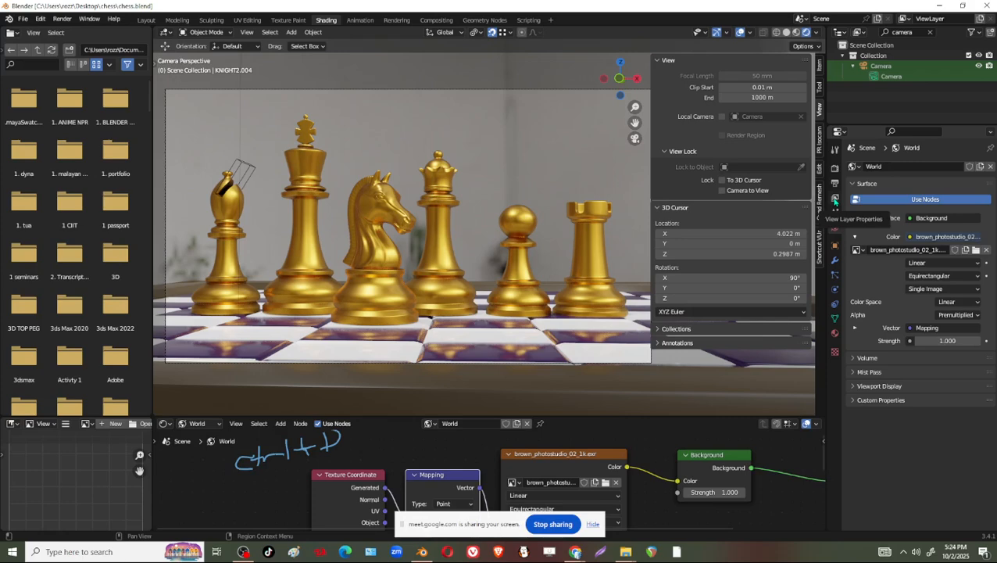
# Filter the outliner by "light" and hide the Light object in the viewport
pyautogui.click(239, 112)
pyautogui.scroll(-5, 274, 151)
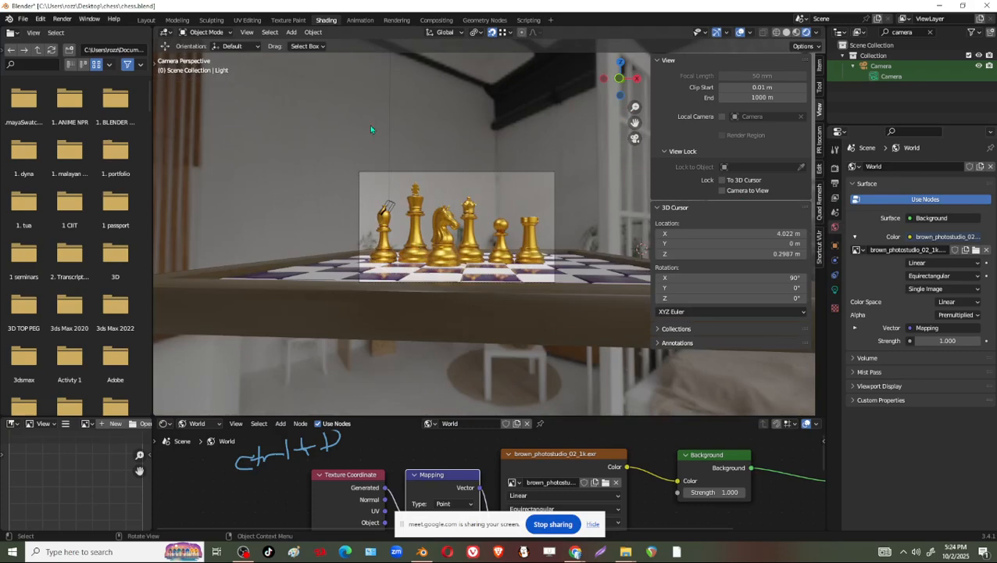
pyautogui.scroll(-3, 372, 130)
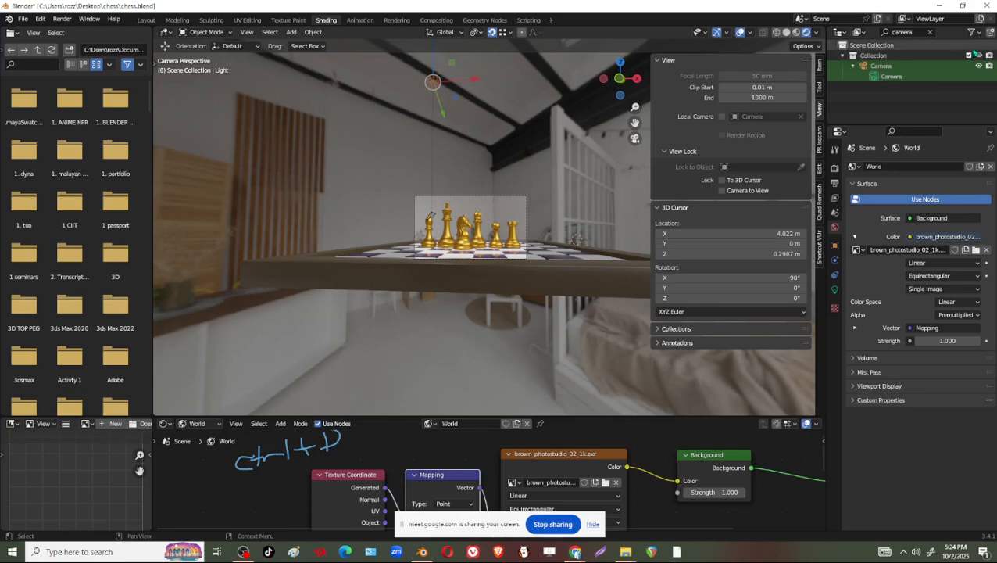
pyautogui.click(929, 32)
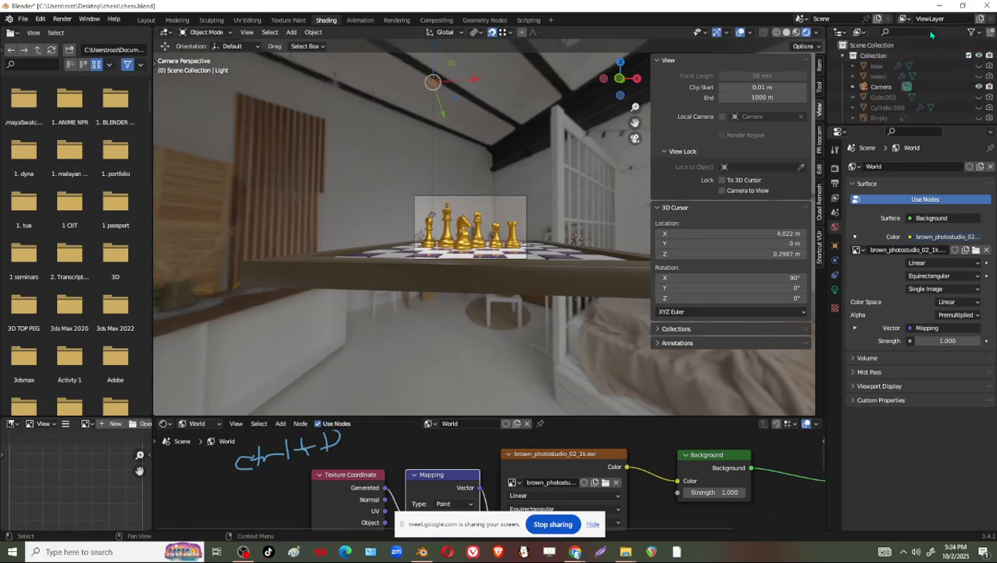
pyautogui.click(923, 33)
pyautogui.write('light')
pyautogui.press('Return')
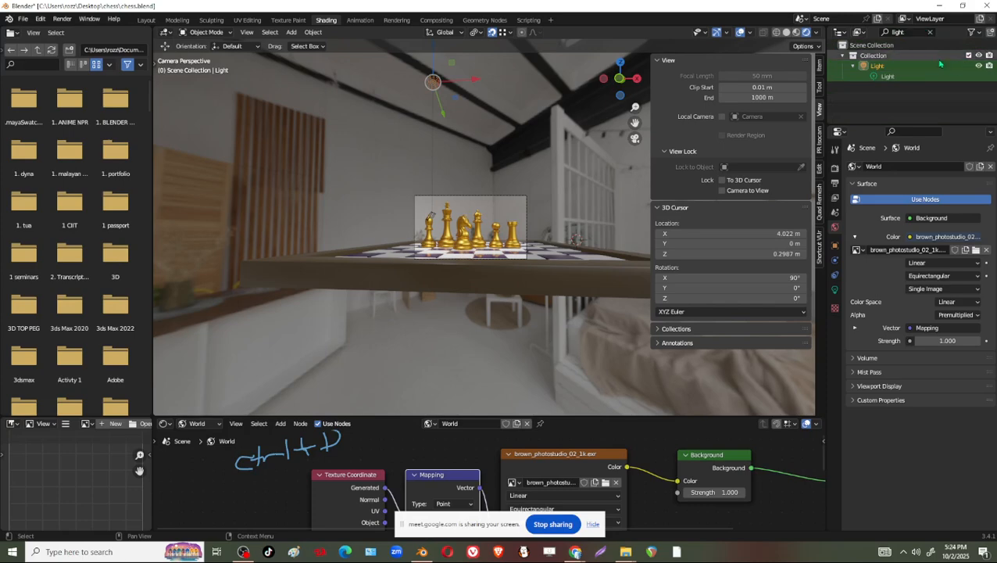
pyautogui.click(978, 66)
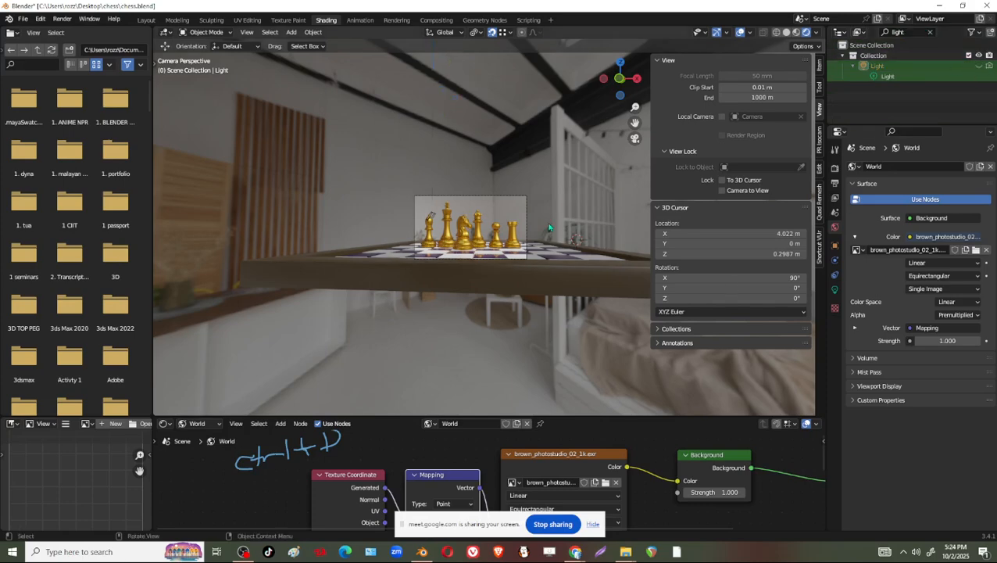
pyautogui.scroll(10, 516, 307)
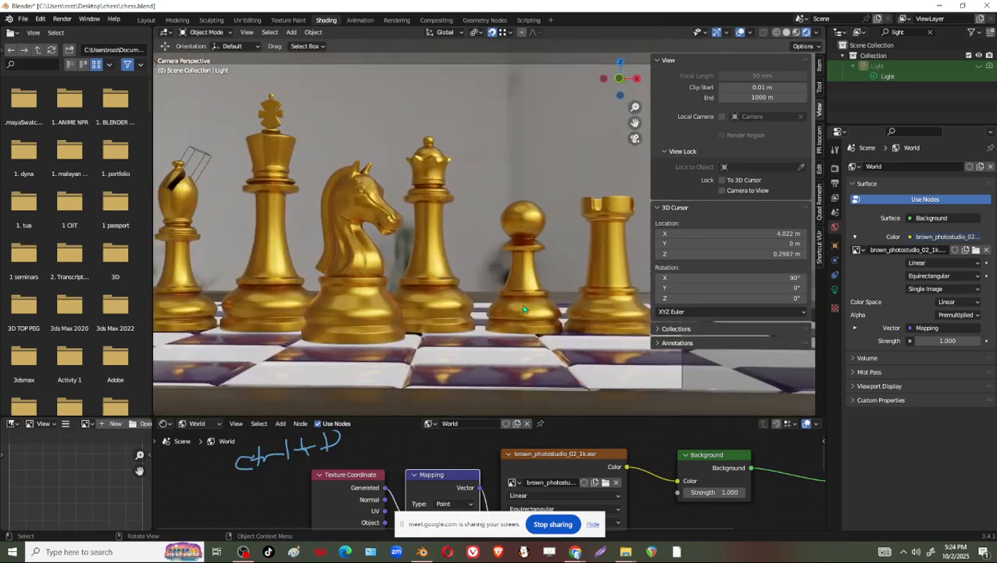
pyautogui.scroll(-2, 526, 304)
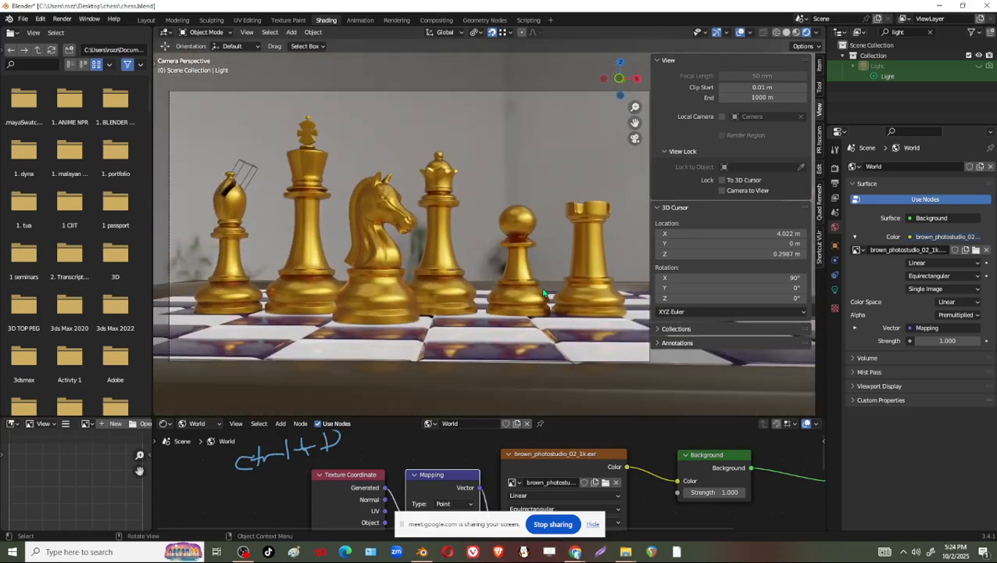
# Enable Bloom in the render settings with threshold 1.004, knee 0.384 and radius 4.391
pyautogui.click(835, 169)
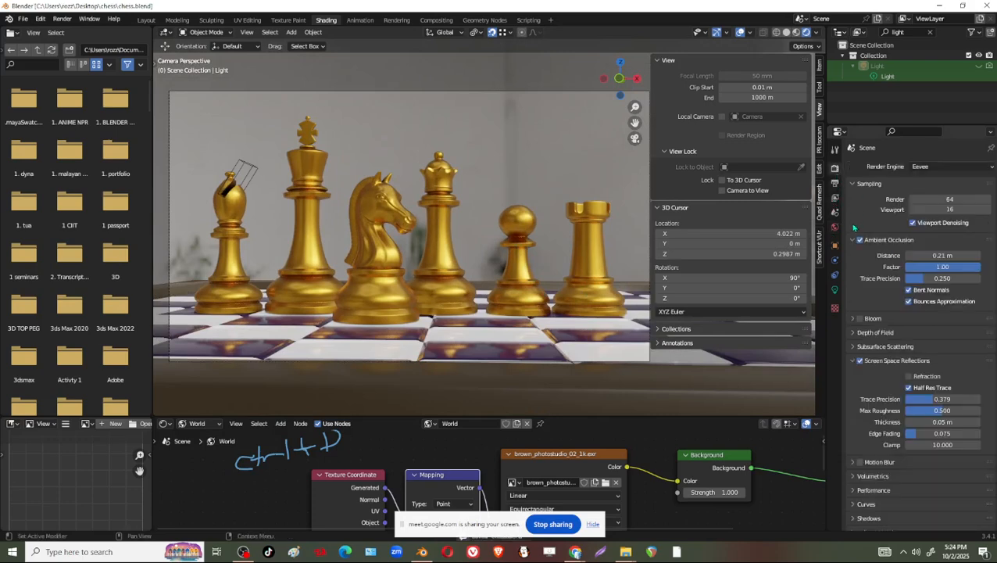
pyautogui.click(860, 319)
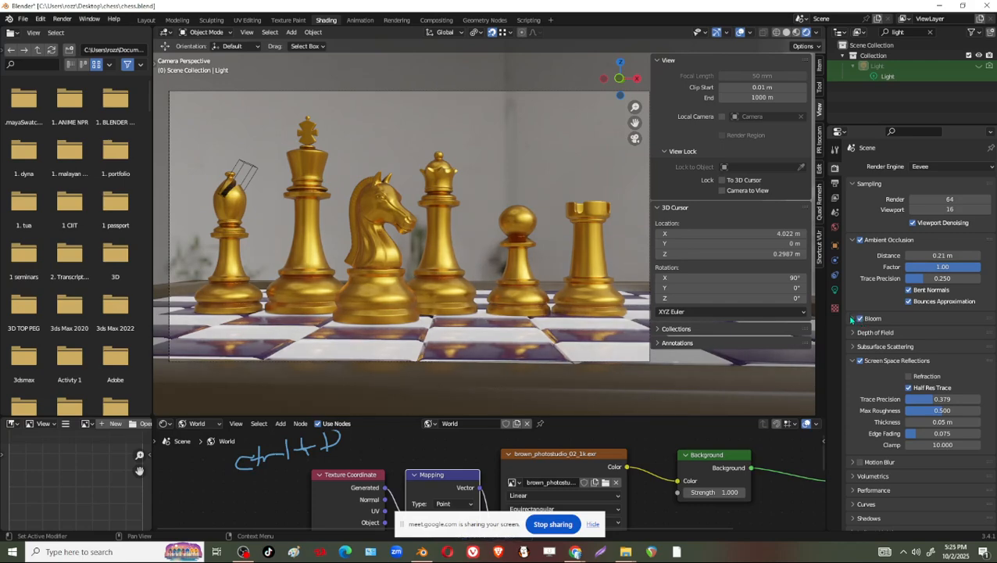
pyautogui.click(852, 319)
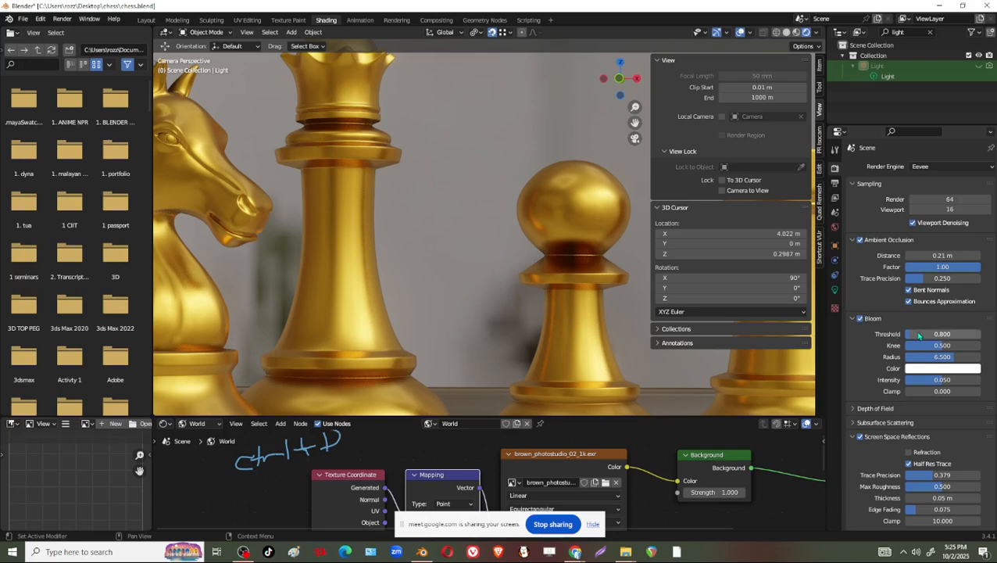
pyautogui.moveTo(908, 335); pyautogui.dragTo(919, 358)
pyautogui.scroll(1, 522, 293)
pyautogui.scroll(-6, 522, 294)
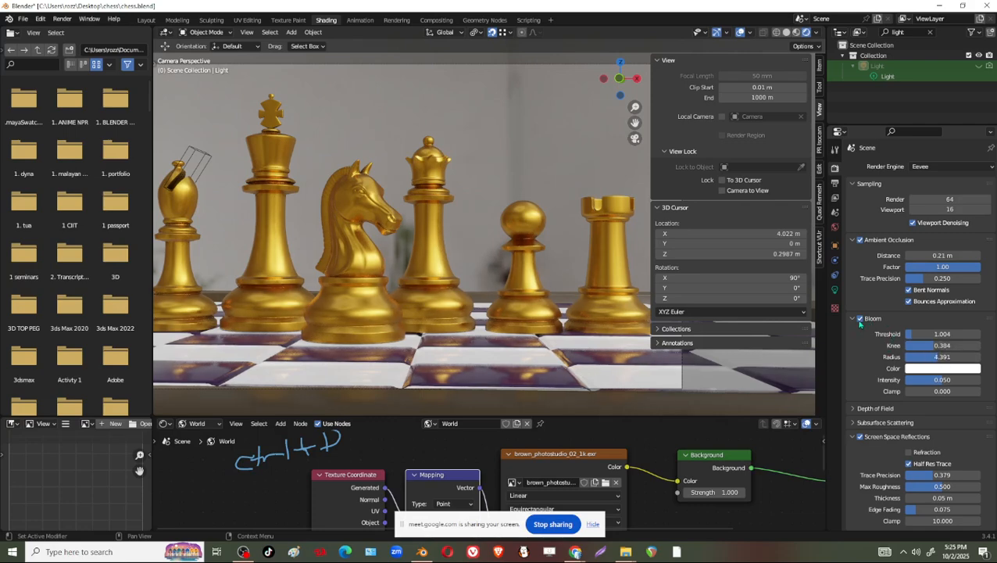
# Compare the scene with Bloom off and on, and set the Bloom threshold to 1.140
pyautogui.click(860, 321)
pyautogui.click(860, 321)
pyautogui.click(860, 320)
pyautogui.click(860, 320)
pyautogui.moveTo(909, 333); pyautogui.dragTo(865, 326)
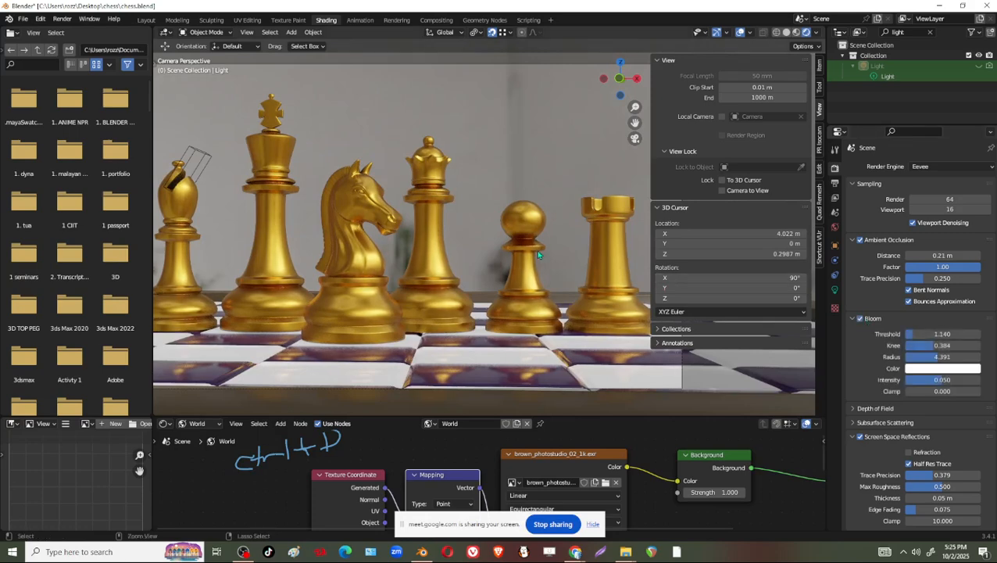
# Render the chess scene as a still image and inspect the knight up close in the result
pyautogui.click(63, 18)
pyautogui.moveTo(90, 19)
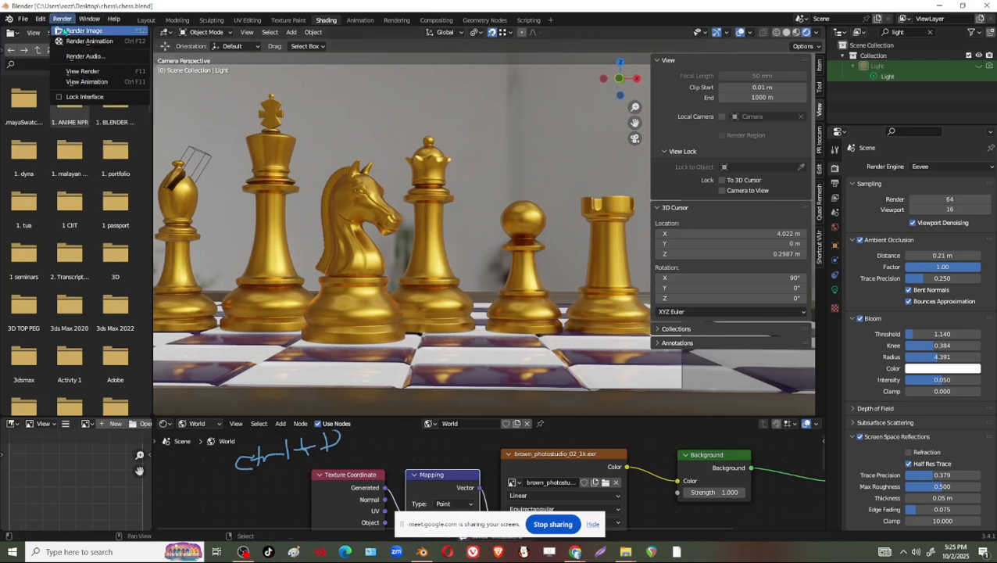
pyautogui.click(67, 31)
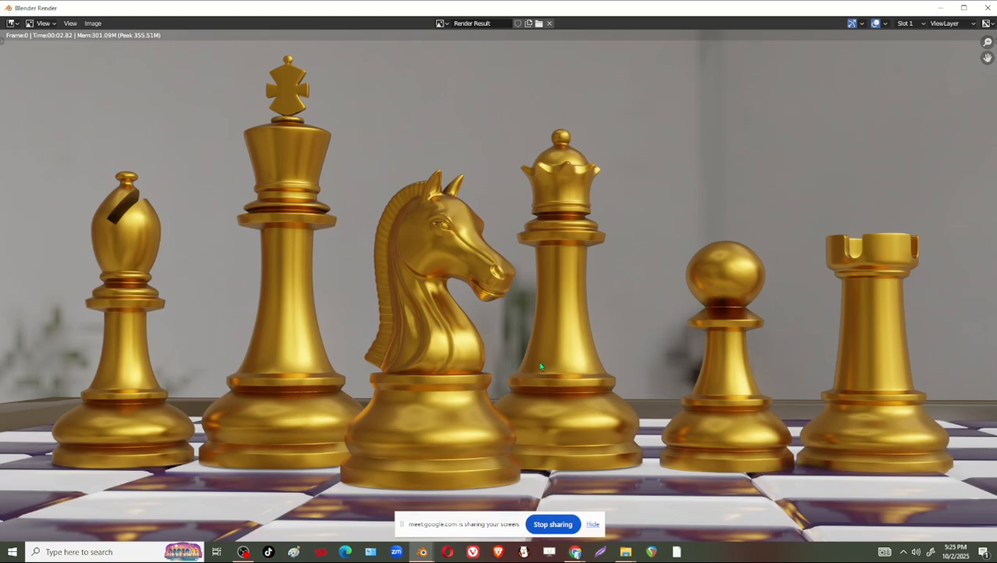
pyautogui.scroll(5, 457, 291)
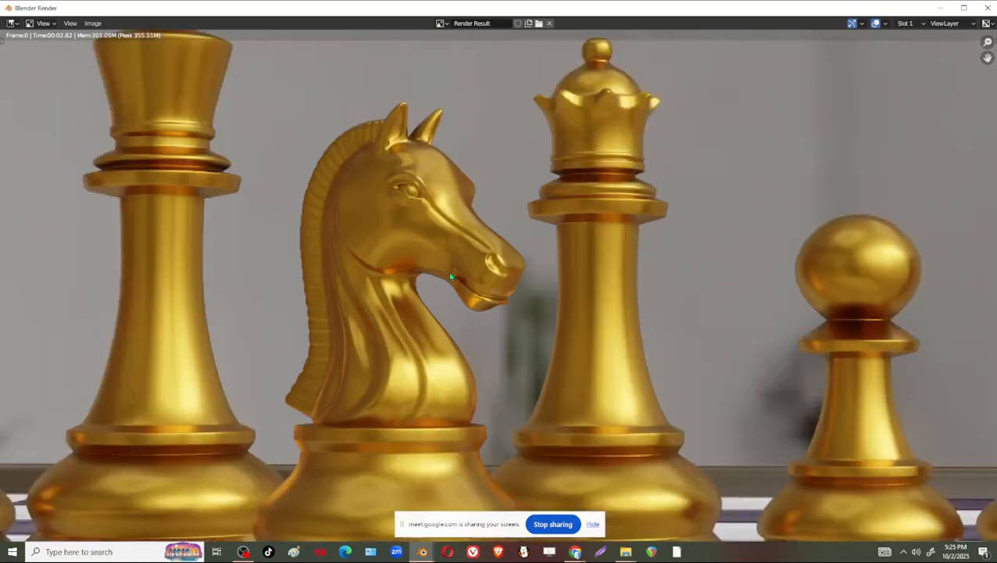
pyautogui.scroll(-4, 460, 266)
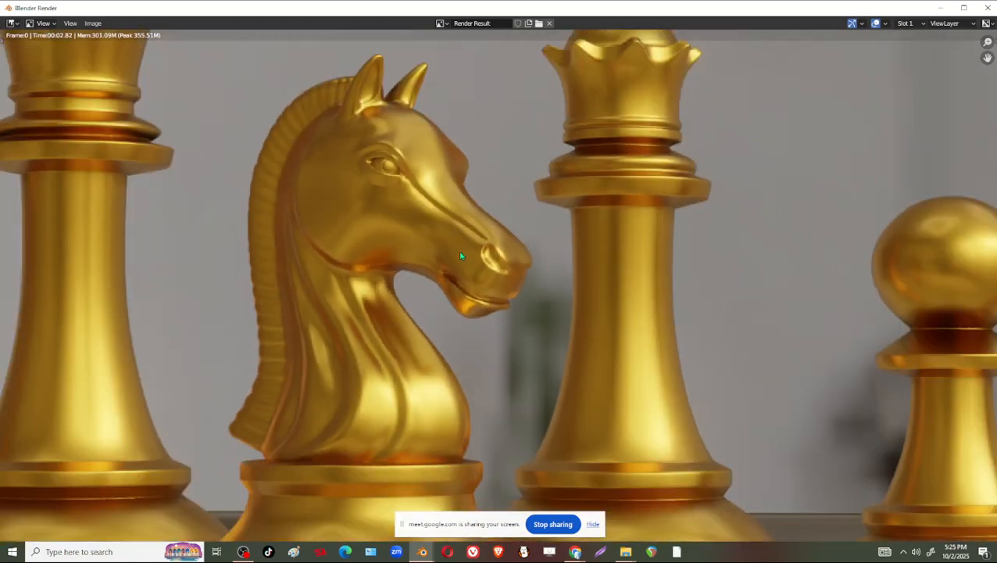
pyautogui.scroll(-3, 461, 256)
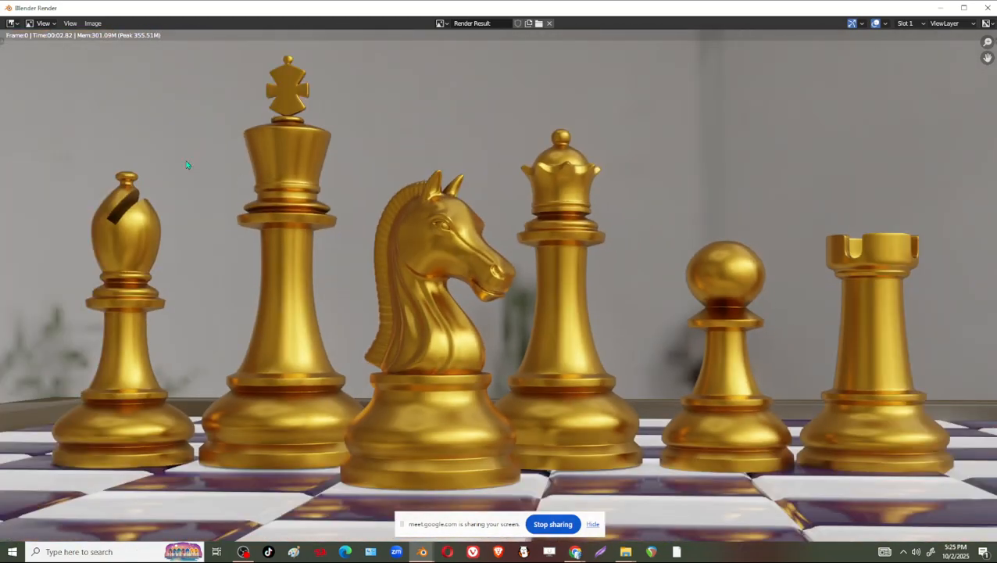
# Save the rendered image as render 1.png in the Desktop chess folder and close the render window
pyautogui.click(93, 23)
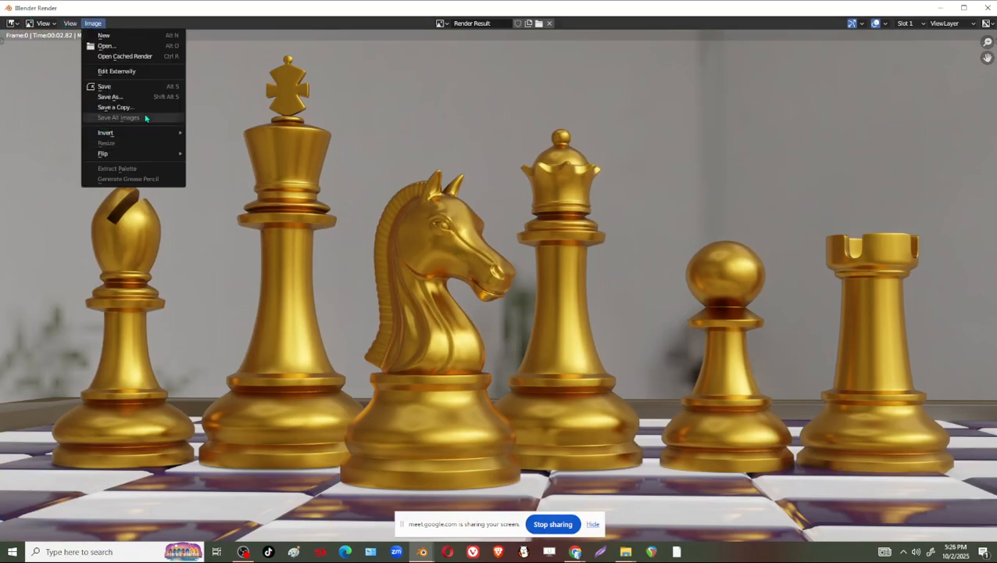
pyautogui.click(128, 98)
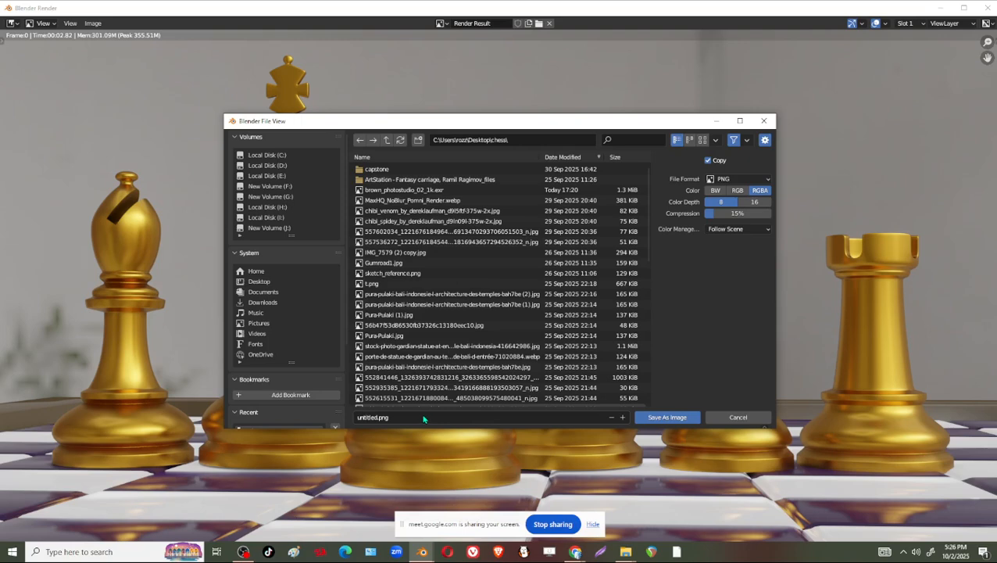
pyautogui.click(249, 275)
pyautogui.click(252, 283)
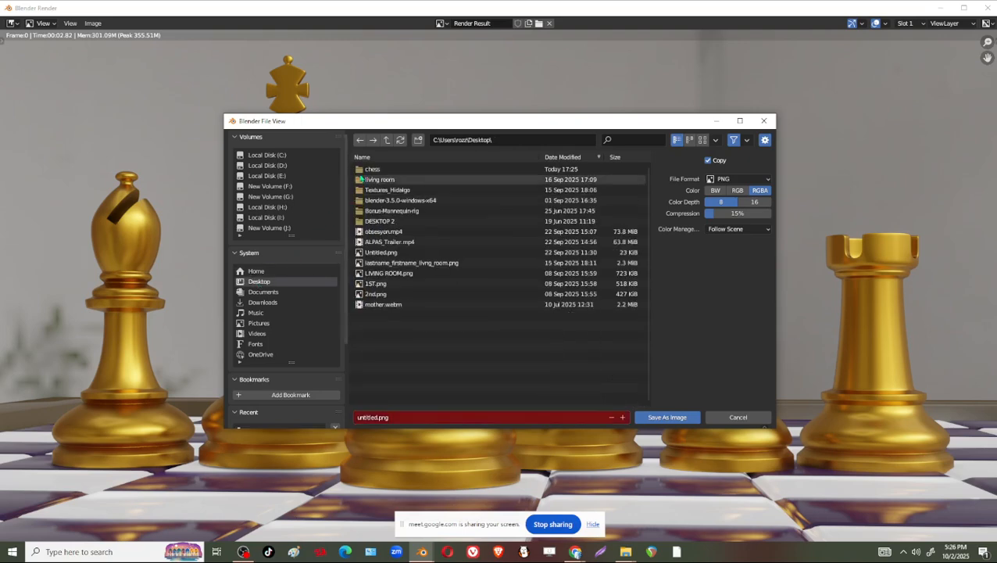
pyautogui.doubleClick(368, 171)
pyautogui.click(420, 418)
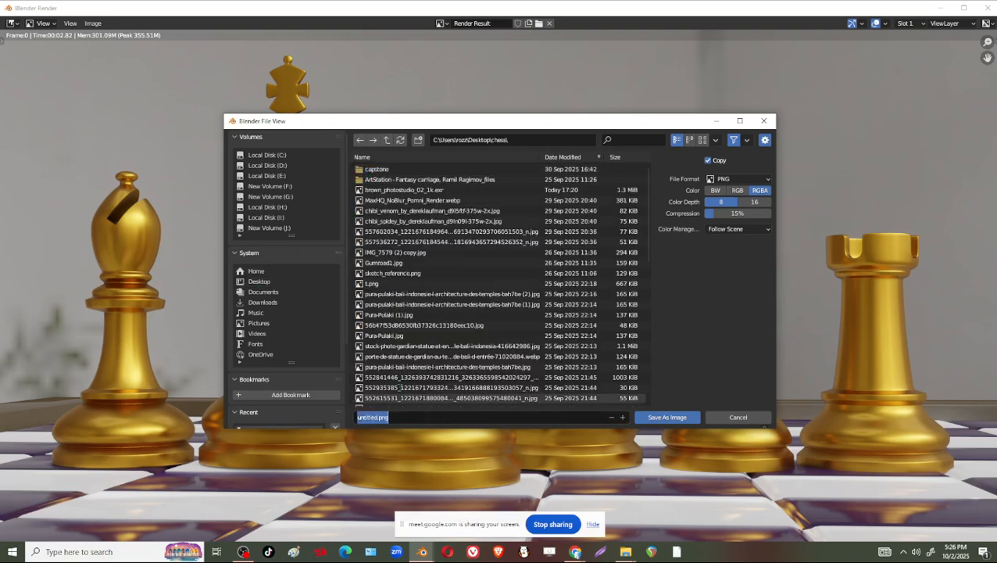
pyautogui.write('render 1')
pyautogui.press('Return')
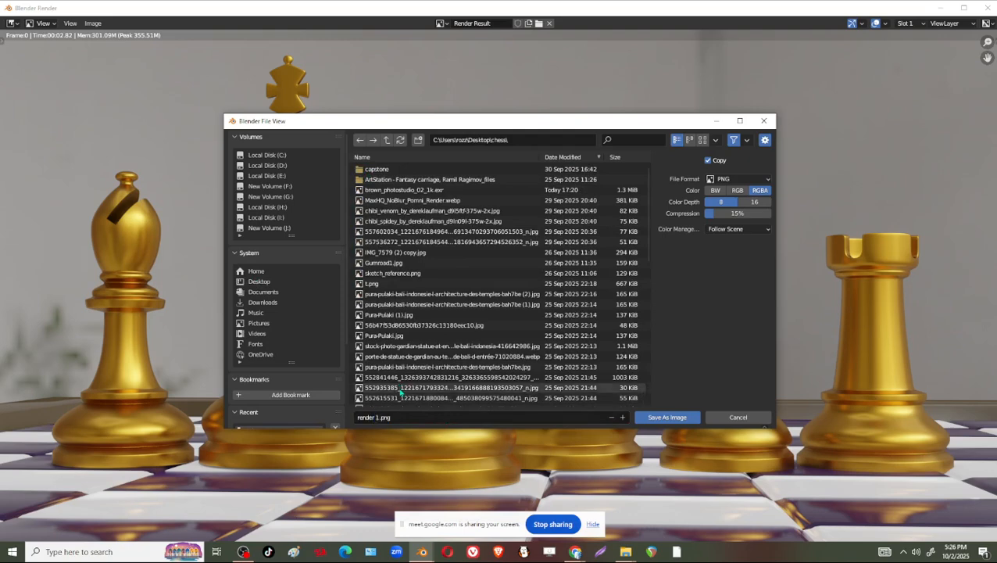
pyautogui.click(679, 415)
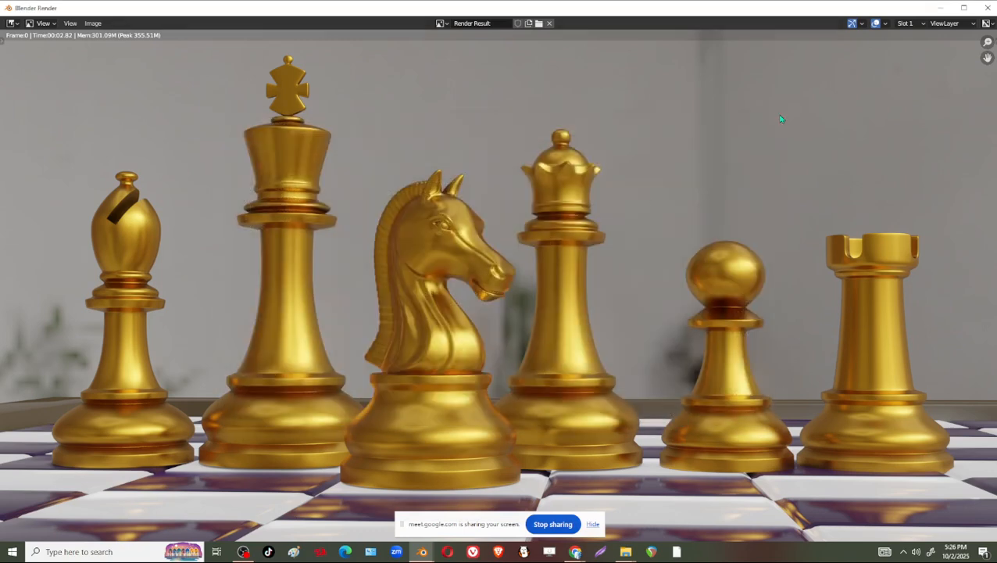
pyautogui.click(987, 7)
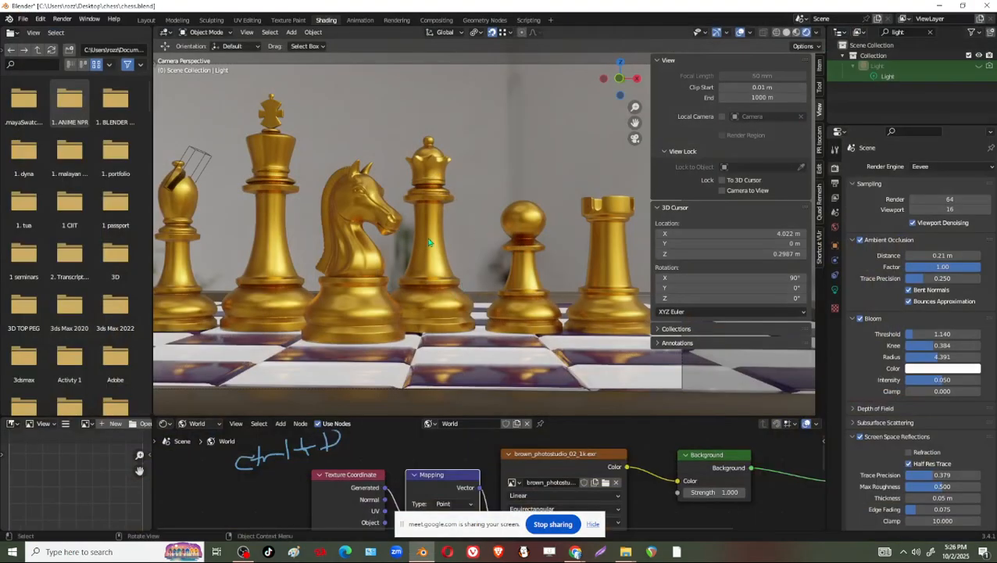
# Expand the Eevee Depth of Field render settings with the viewport close on the gold knight
pyautogui.scroll(3, 397, 287)
pyautogui.keyDown('shift'); pyautogui.moveTo(402, 280); pyautogui.dragTo(494, 256, button='middle'); pyautogui.keyUp('shift')
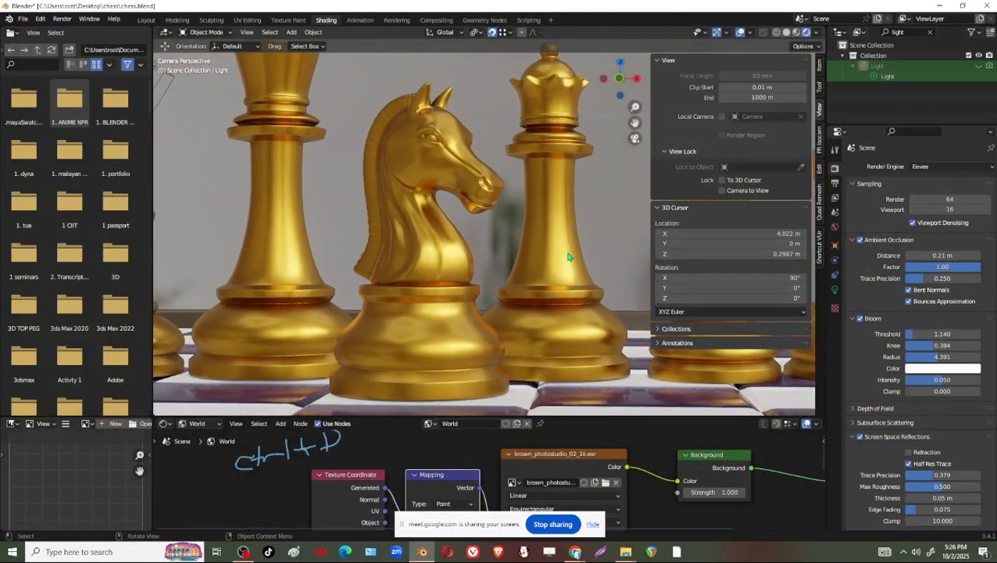
pyautogui.scroll(2, 494, 257)
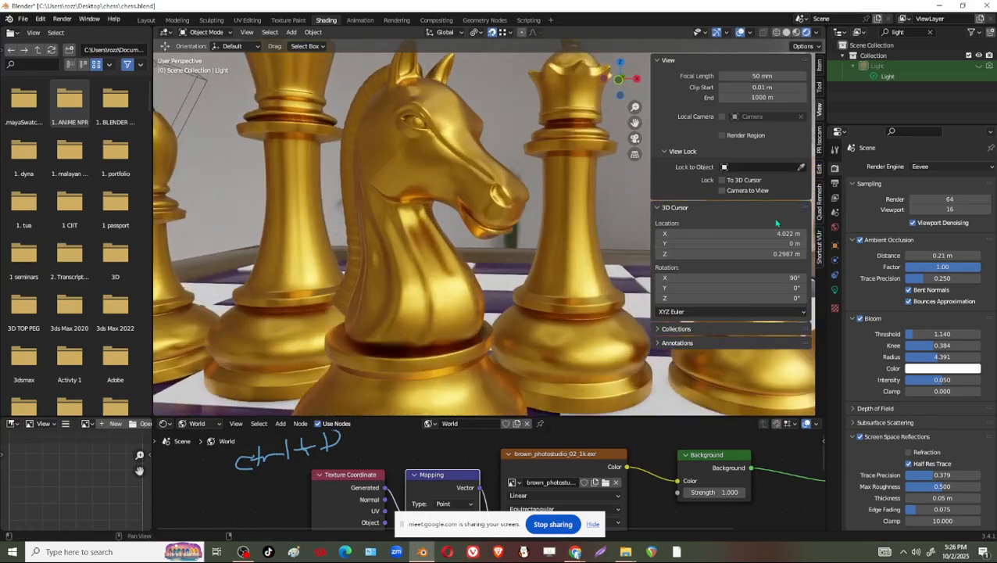
pyautogui.click(835, 197)
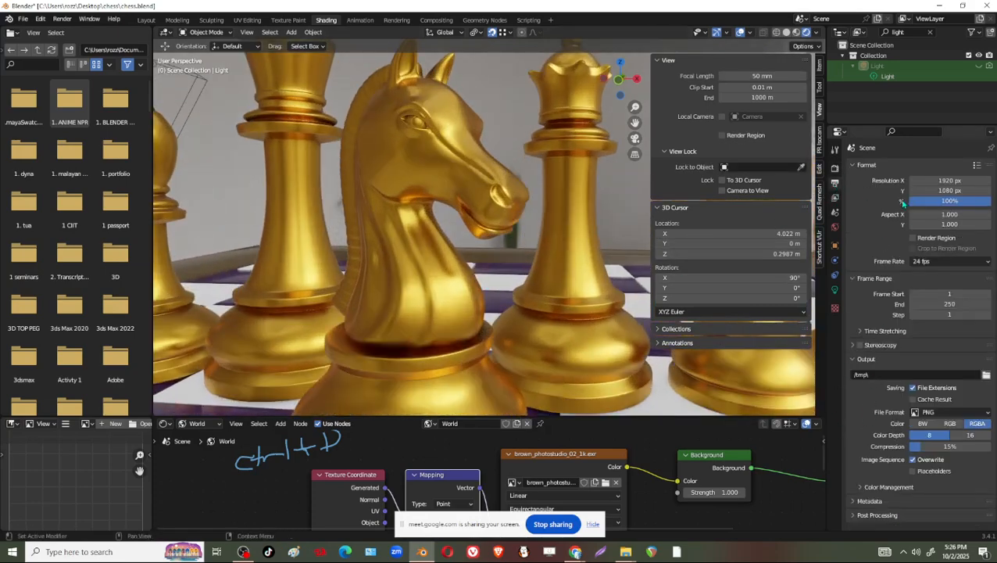
pyautogui.click(834, 167)
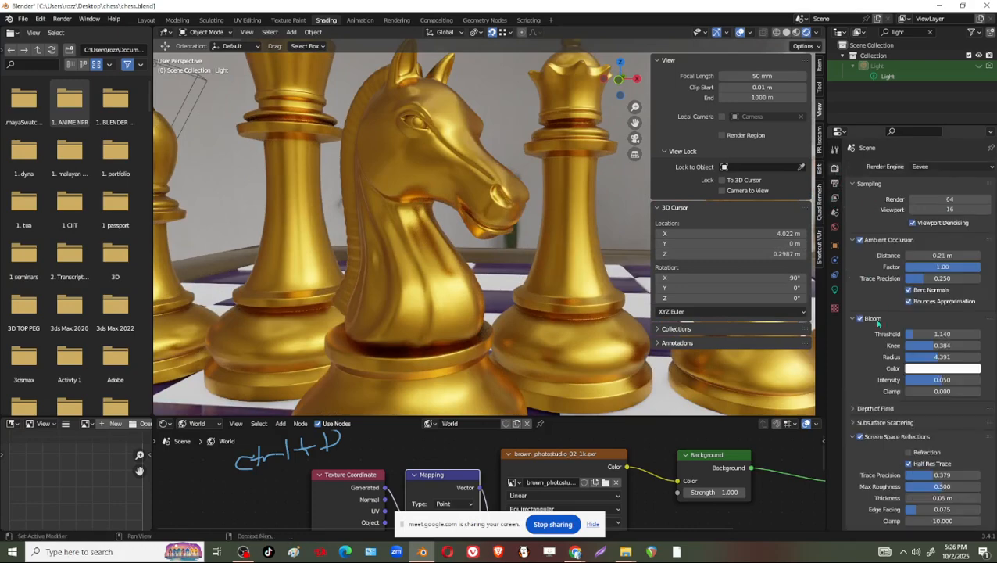
pyautogui.scroll(-2, 856, 435)
pyautogui.scroll(-4, 856, 435)
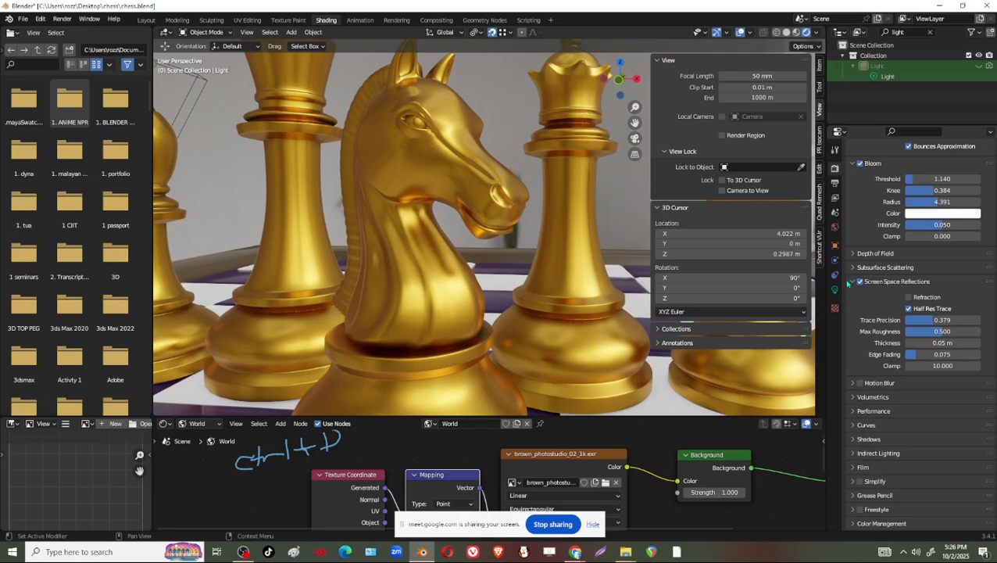
pyautogui.click(860, 255)
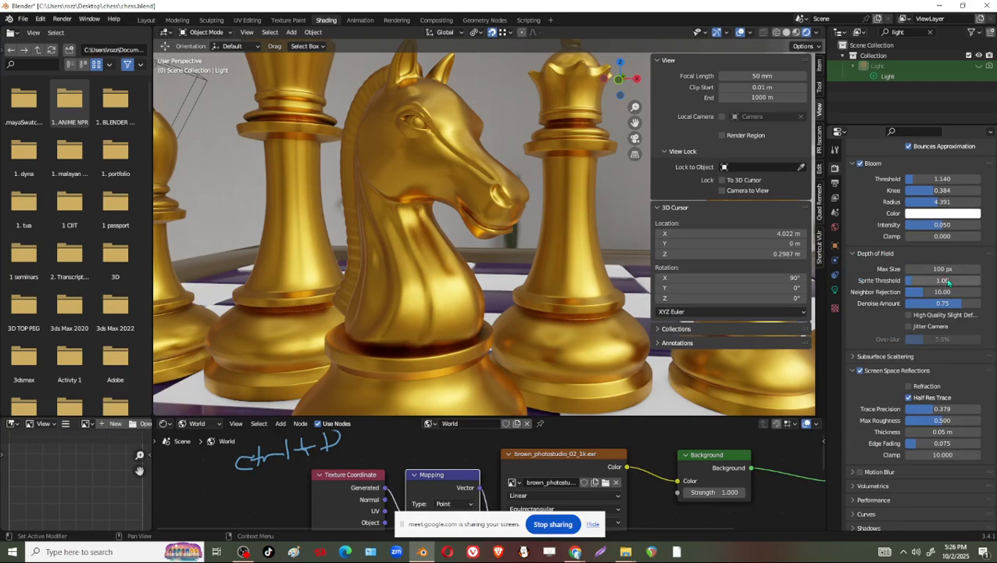
pyautogui.moveTo(480, 185); pyautogui.dragTo(494, 187, button='middle')
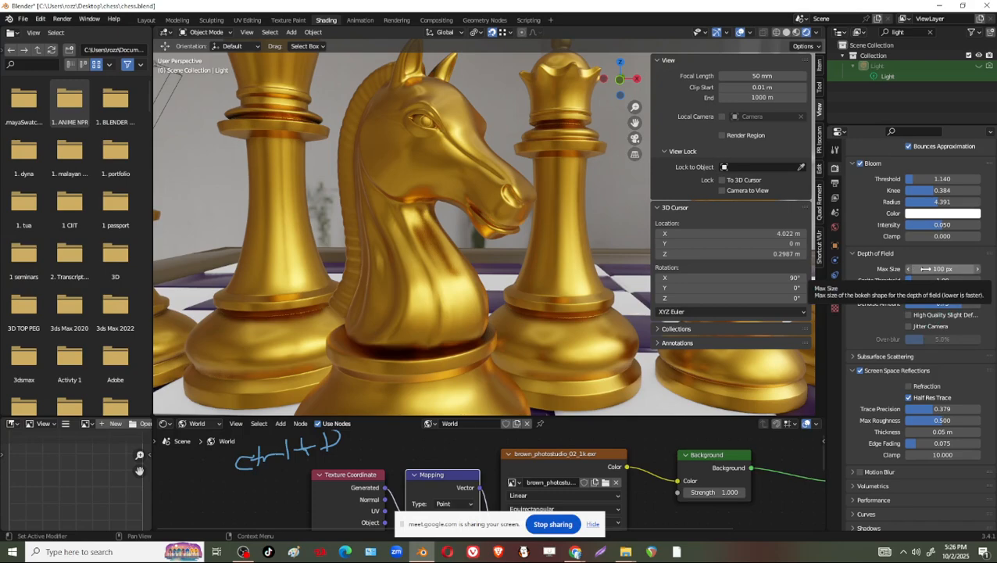
# Set the Depth of Field Max Size to 71 px and save the chess.blend file
pyautogui.moveTo(925, 268)
pyautogui.mouseDown()
pyautogui.moveTo(969, 268)
pyautogui.moveTo(908, 269)
pyautogui.mouseUp()
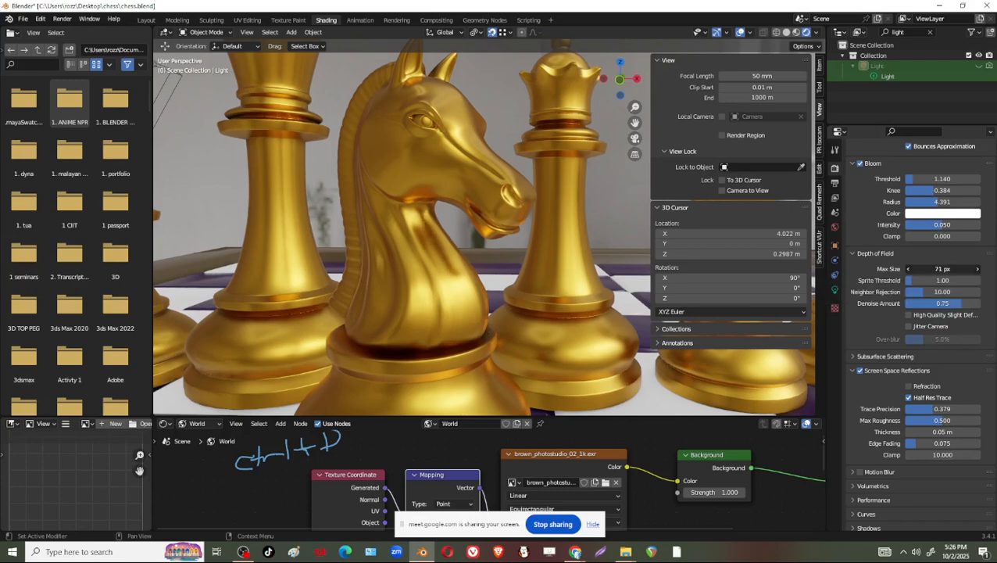
pyautogui.click(939, 269)
pyautogui.click(886, 261)
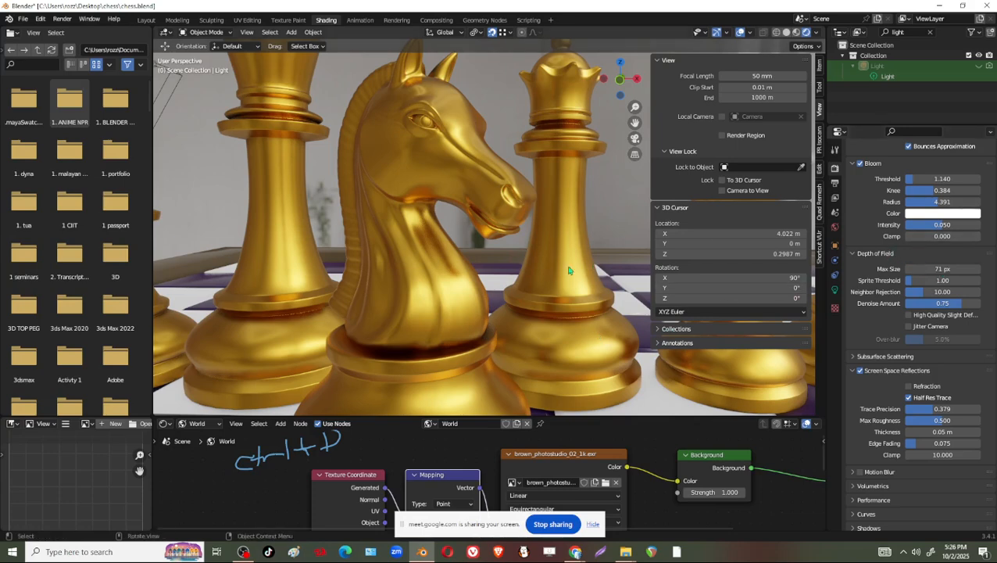
pyautogui.hotkey('ctrl', 's')
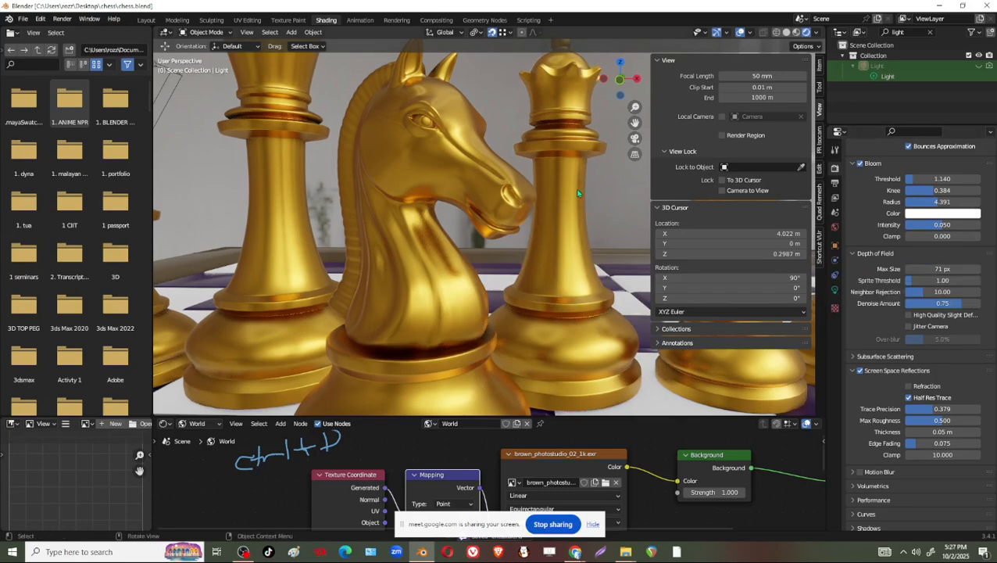
pyautogui.click(634, 138)
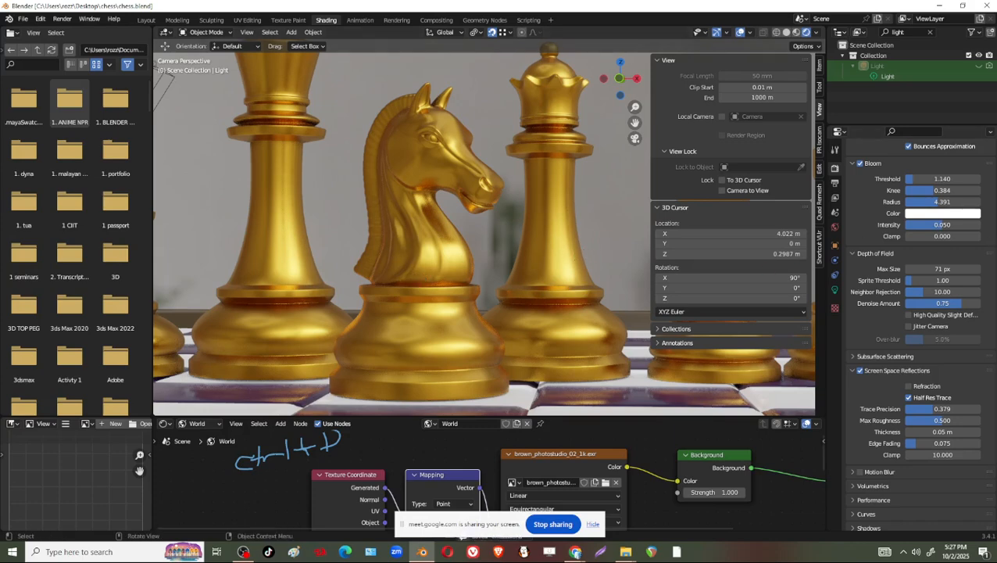
# Switch to Chrome and open YouTube
pyautogui.hotkey('alt', 'Tab')
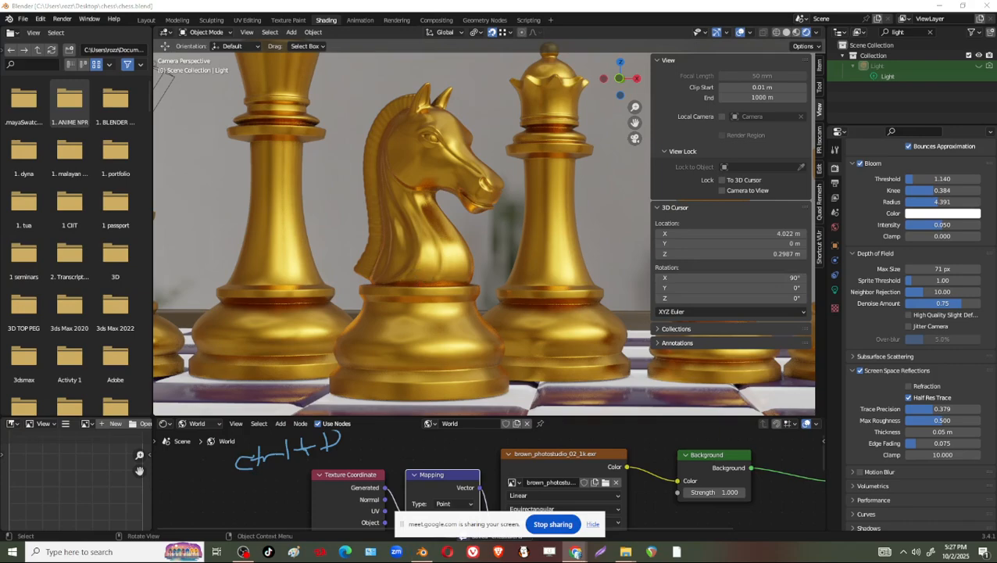
pyautogui.moveTo(703, 561); pyautogui.dragTo(415, 104)
pyautogui.doubleClick(489, 113)
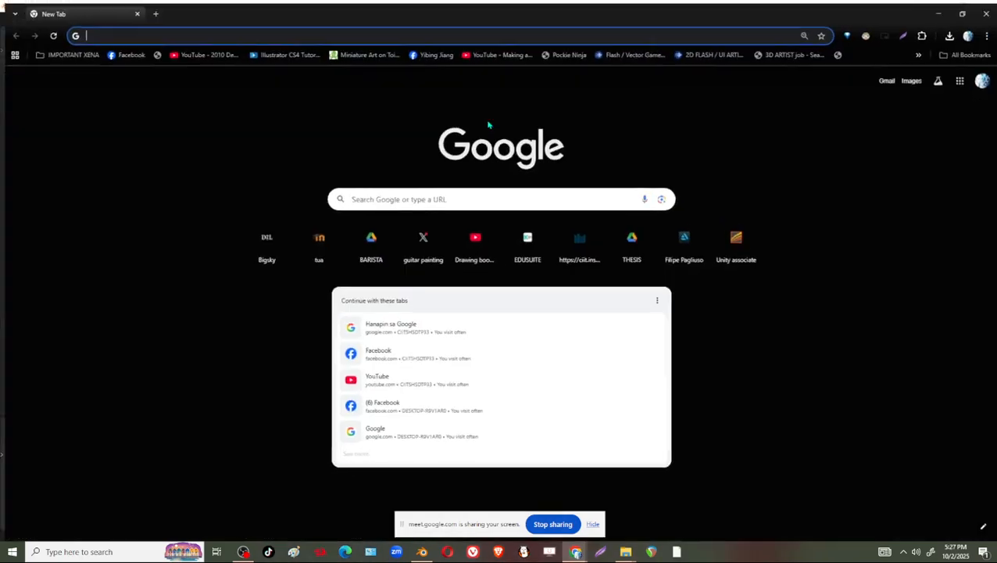
pyautogui.click(184, 32)
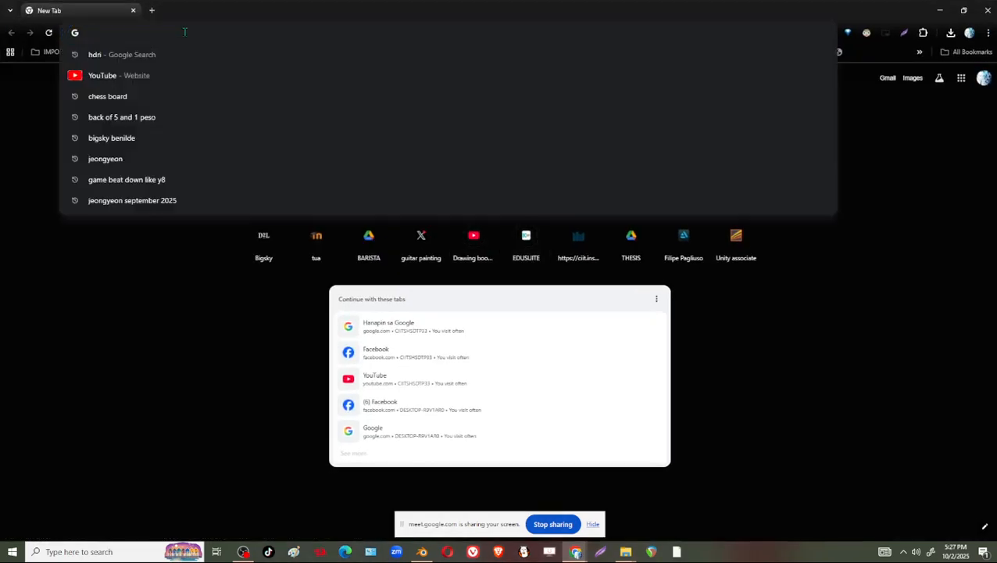
pyautogui.write('youtube')
pyautogui.press('Return')
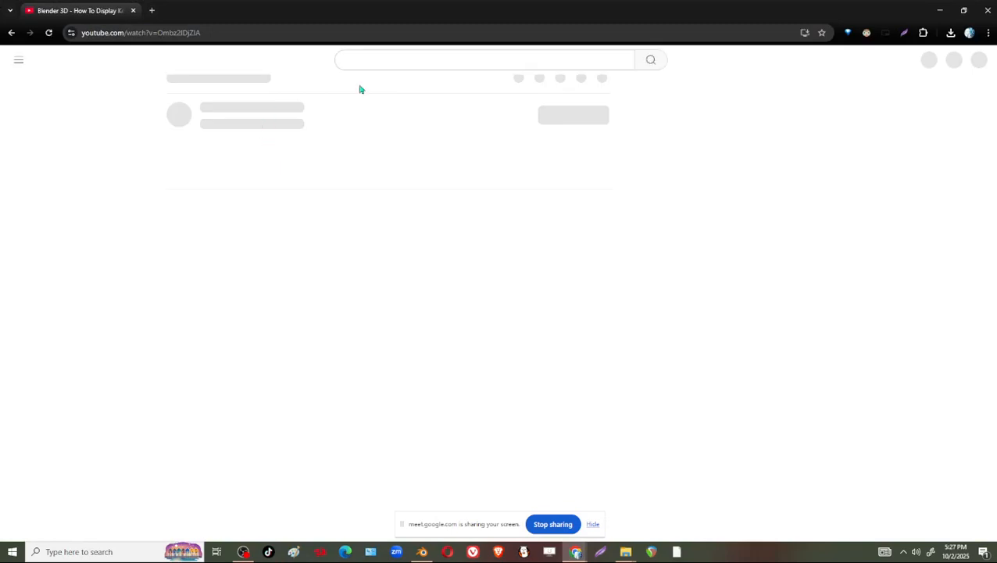
# Pause the playing video and search YouTube for "depth of field blender"
pyautogui.click(375, 60)
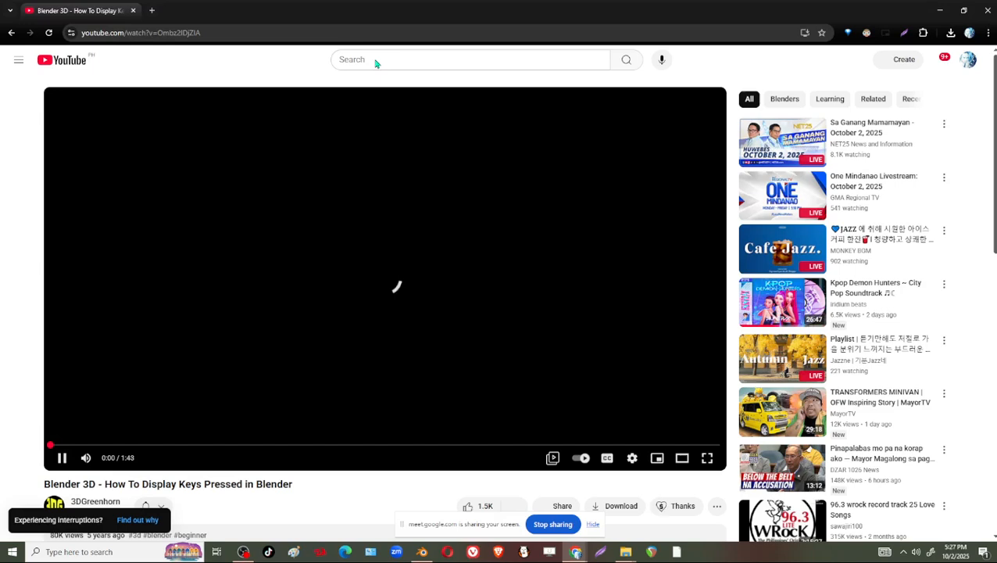
pyautogui.click(373, 59)
pyautogui.write('d')
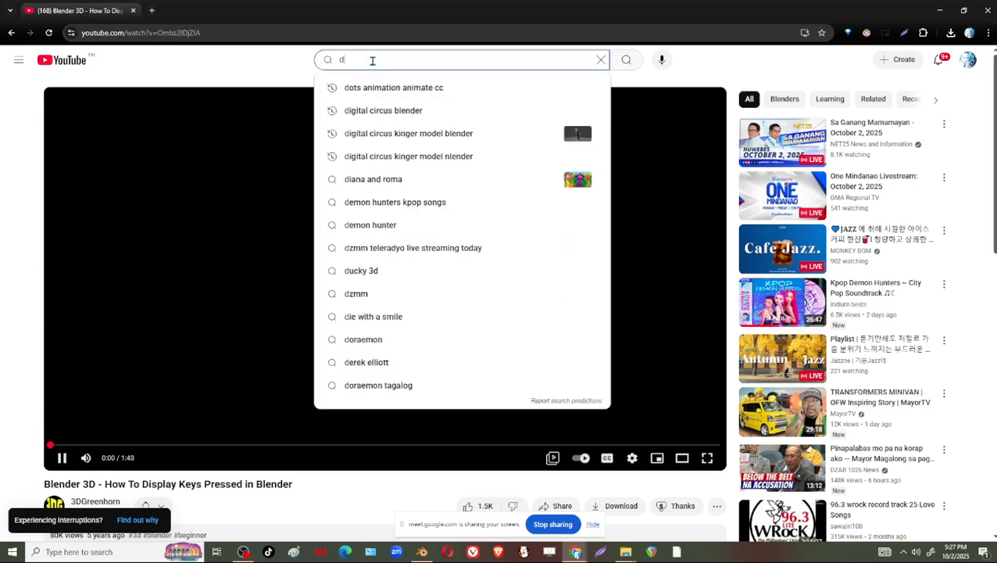
pyautogui.write('e')
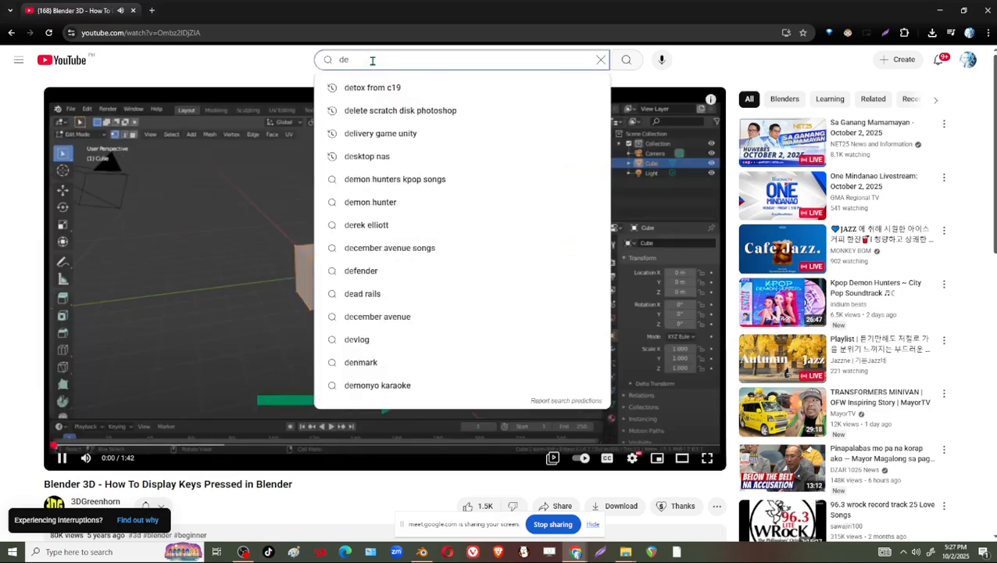
pyautogui.click(35, 282)
pyautogui.click(282, 151)
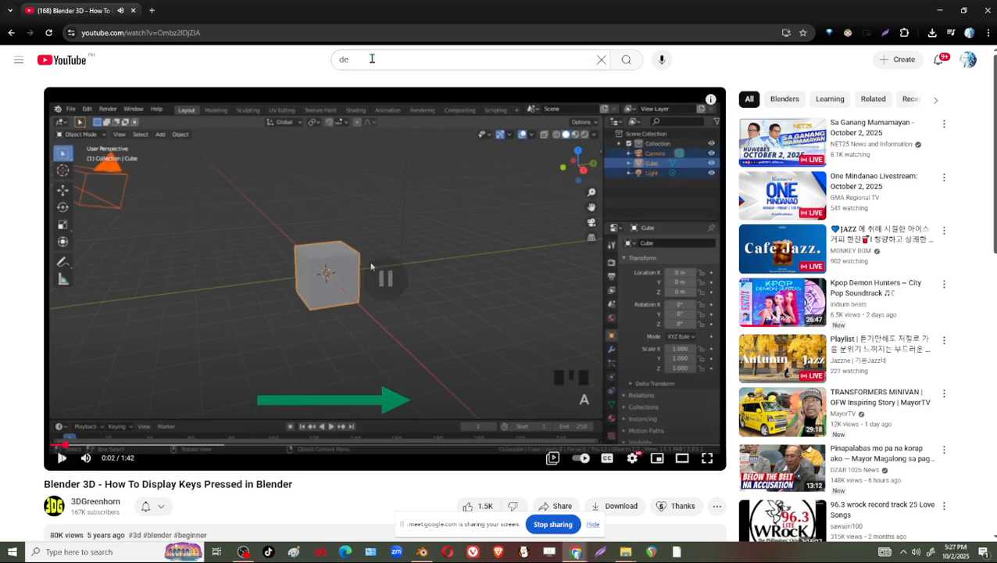
pyautogui.click(372, 59)
pyautogui.write('pth')
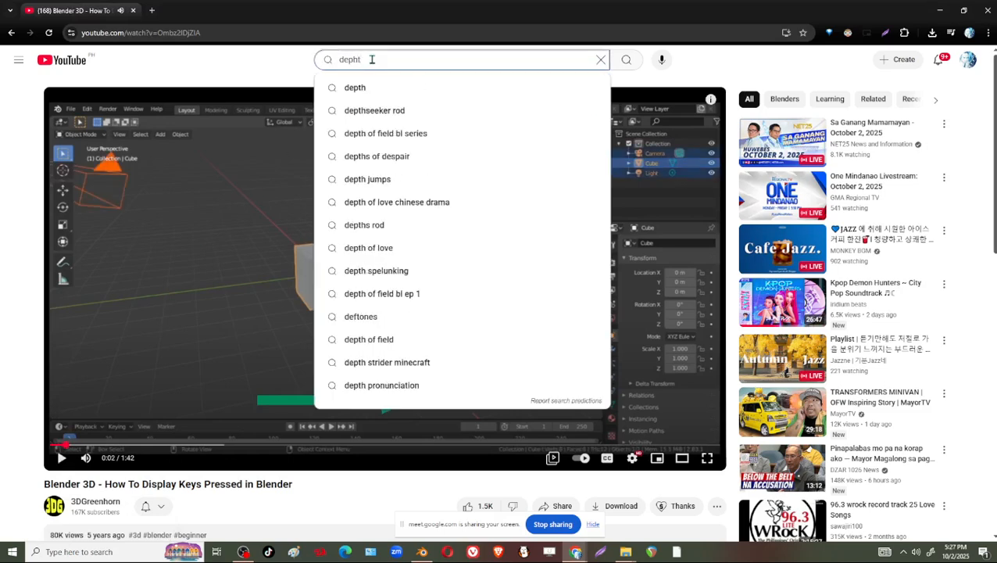
pyautogui.write(' of file')
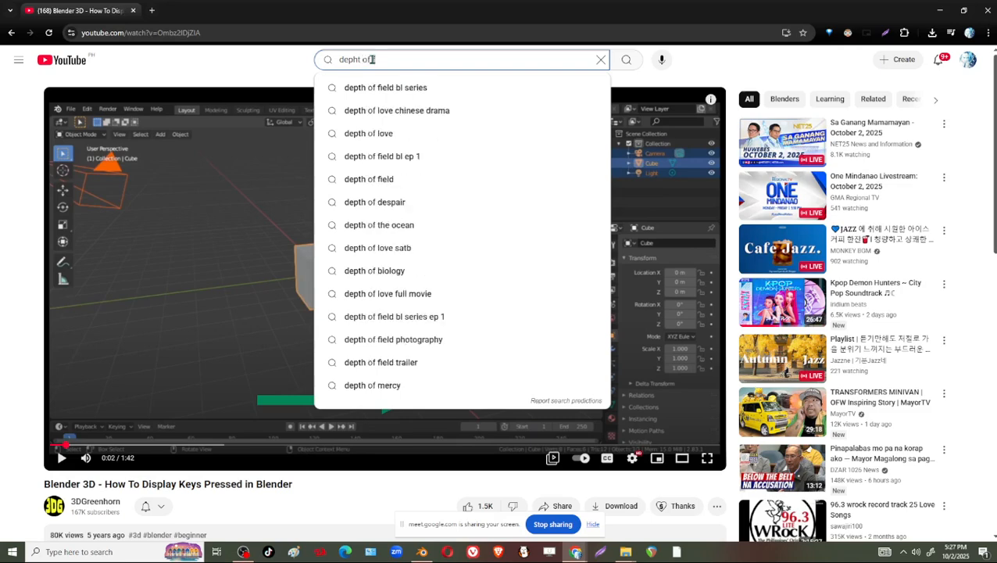
pyautogui.write('d blnder')
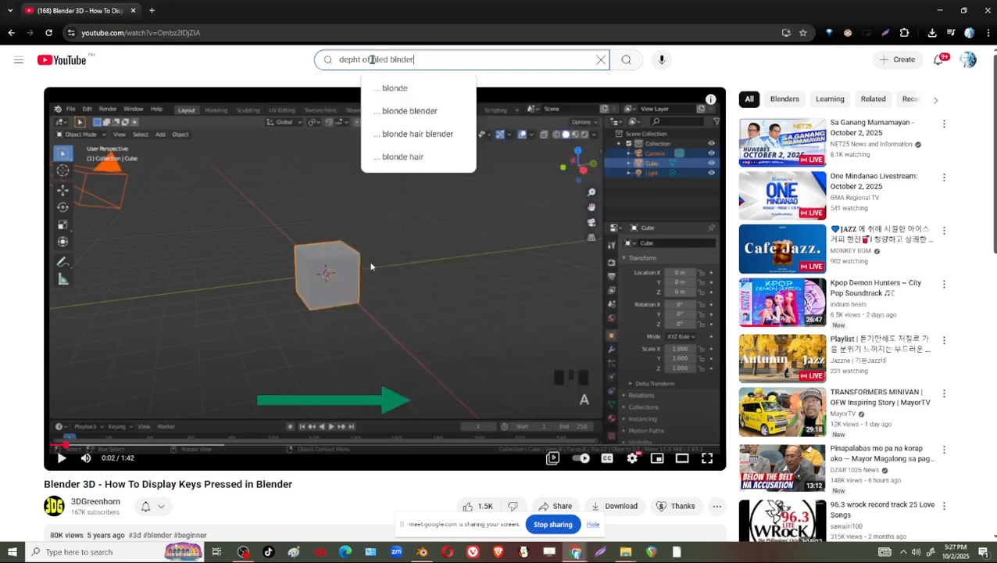
pyautogui.press('Return')
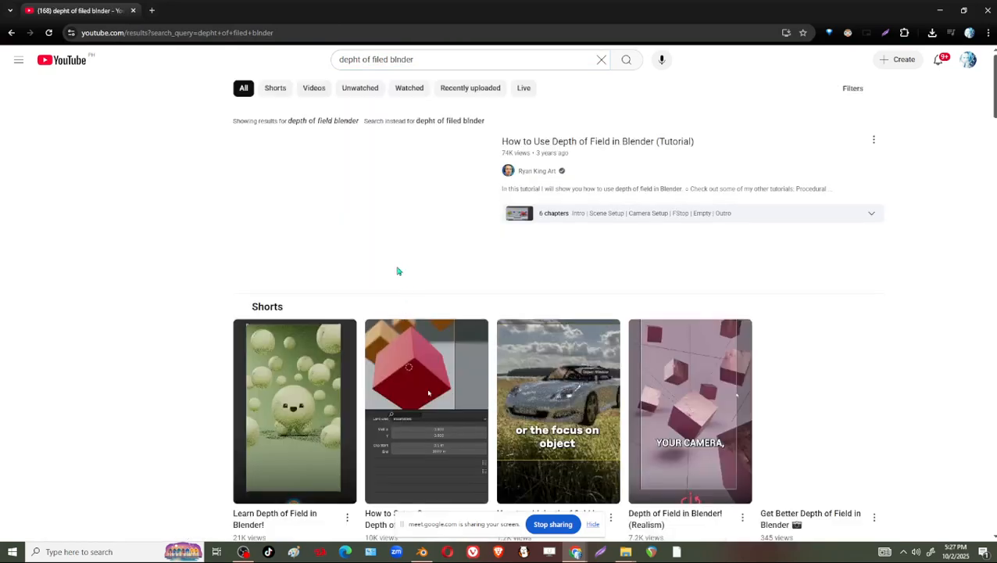
# Open the video "How to Use Depth of Field in Blender (Tutorial)" and watch it full screen
pyautogui.click(374, 200)
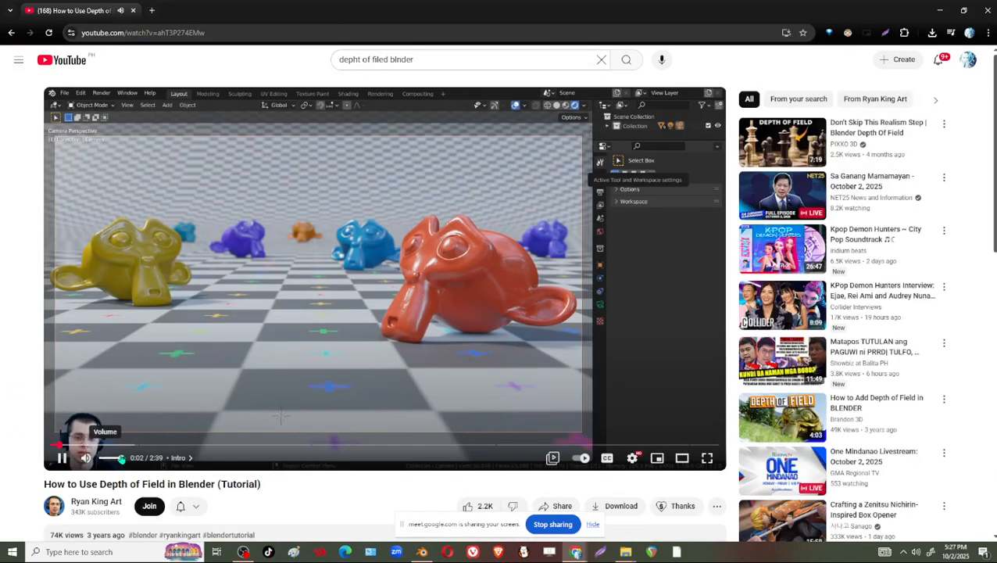
pyautogui.click(706, 458)
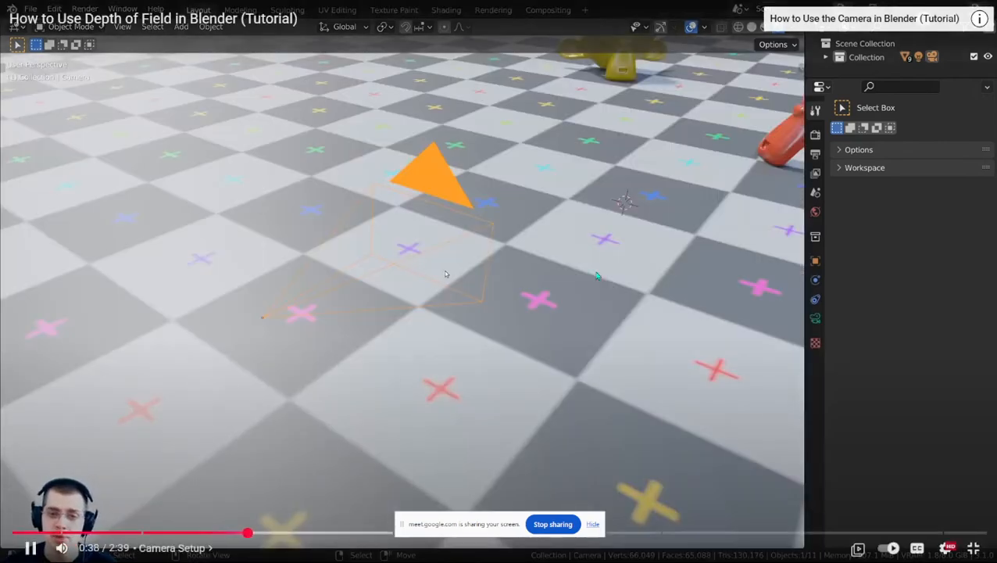
pyautogui.click(466, 270)
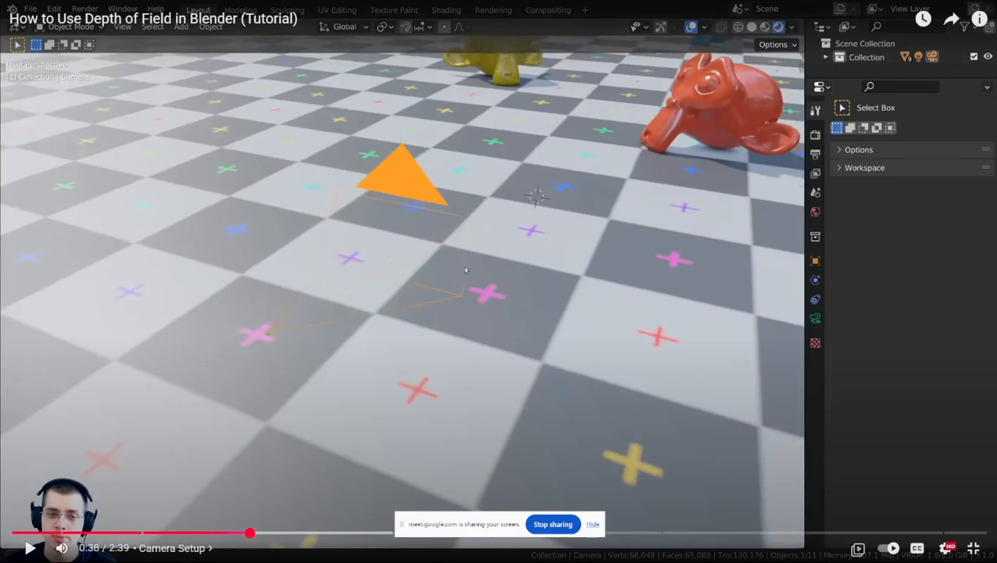
pyautogui.press('Escape')
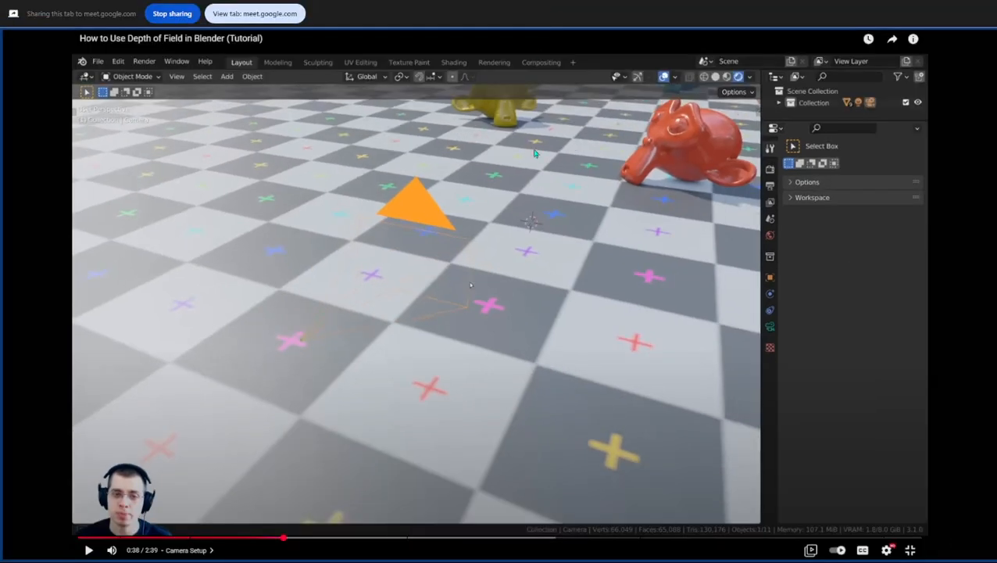
pyautogui.click(558, 238)
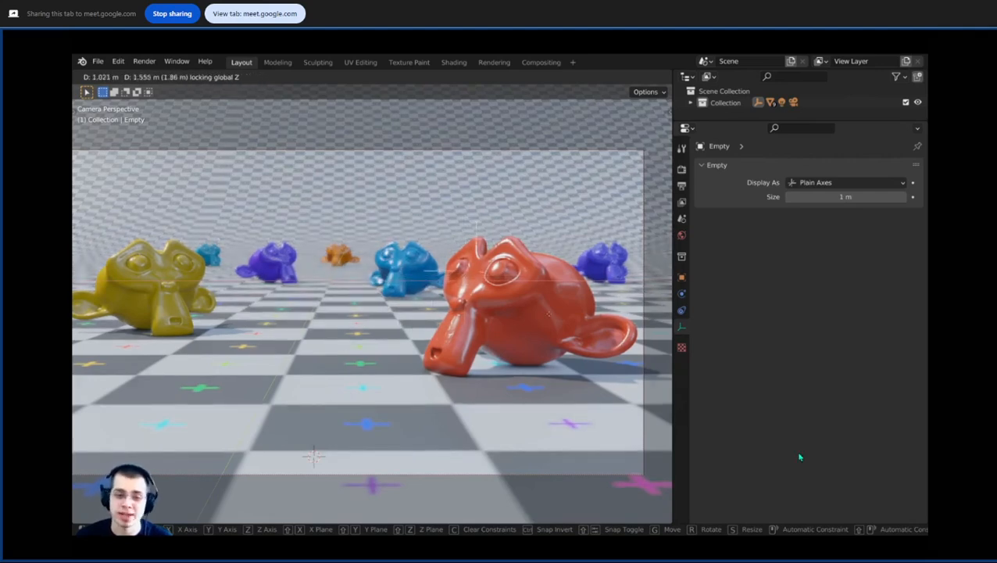
# Leave the full-screen tutorial video and switch back to the chess scene in Blender
pyautogui.moveTo(817, 419)
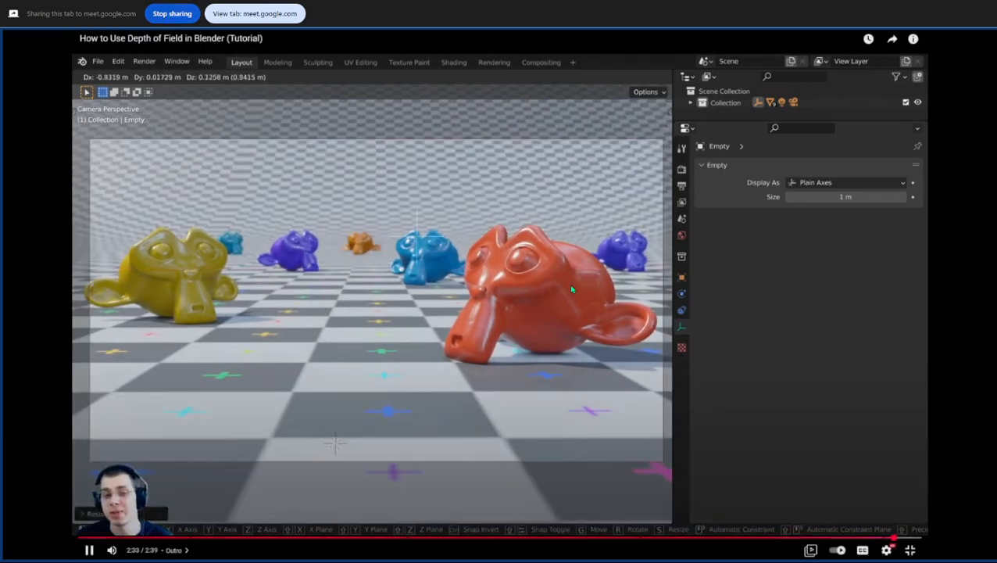
pyautogui.click(910, 549)
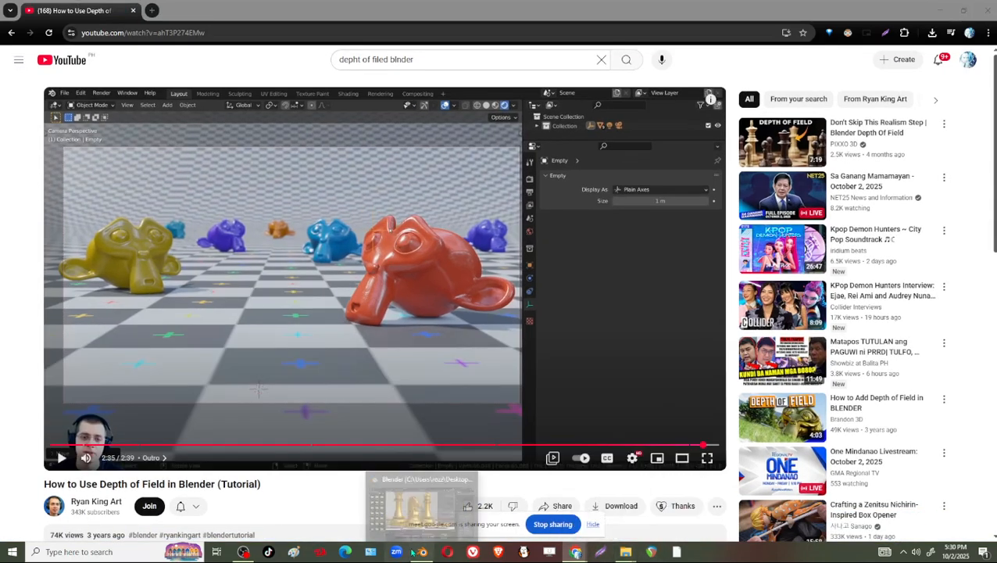
pyautogui.click(416, 553)
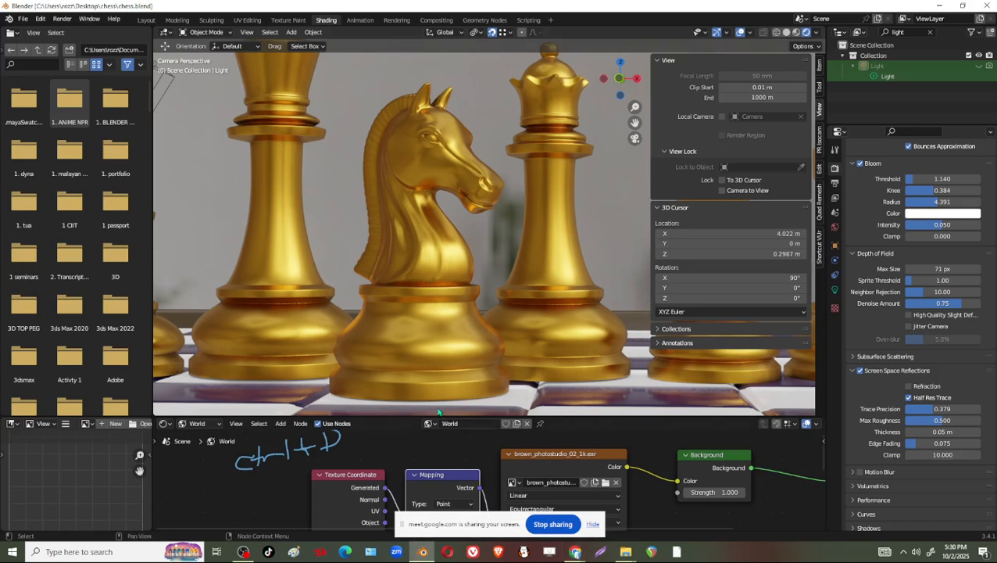
pyautogui.scroll(-2, 512, 289)
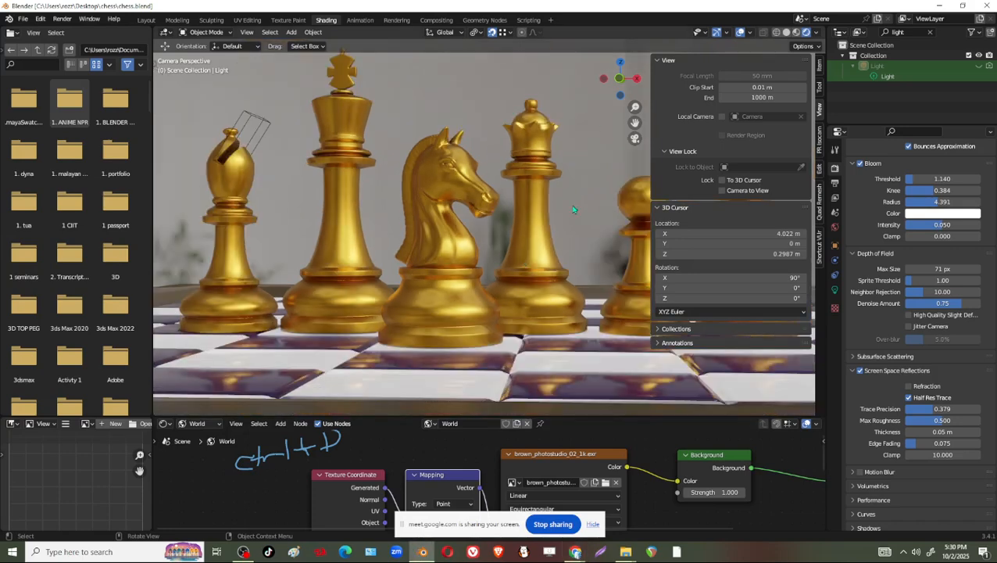
pyautogui.scroll(-2, 531, 195)
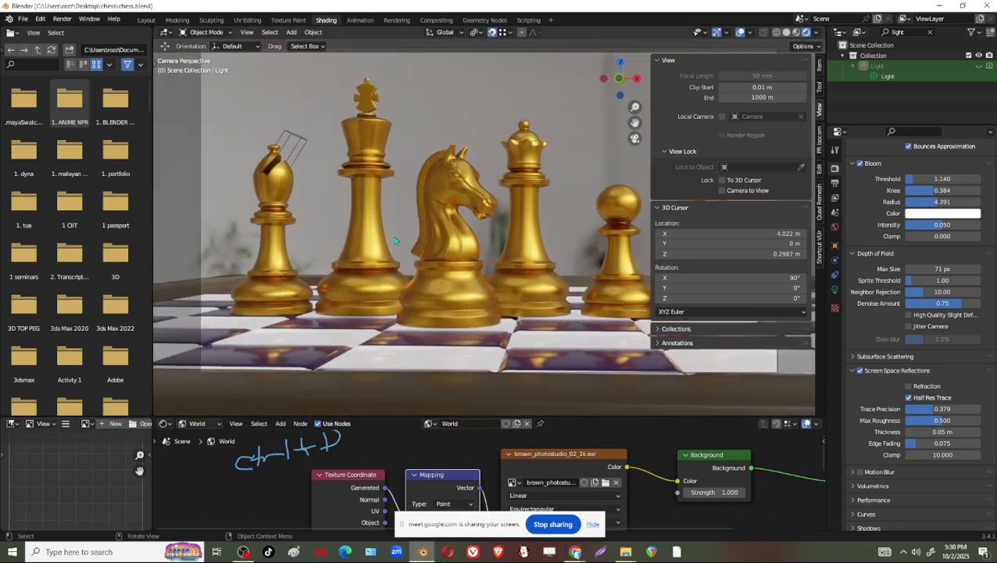
pyautogui.scroll(1, 562, 254)
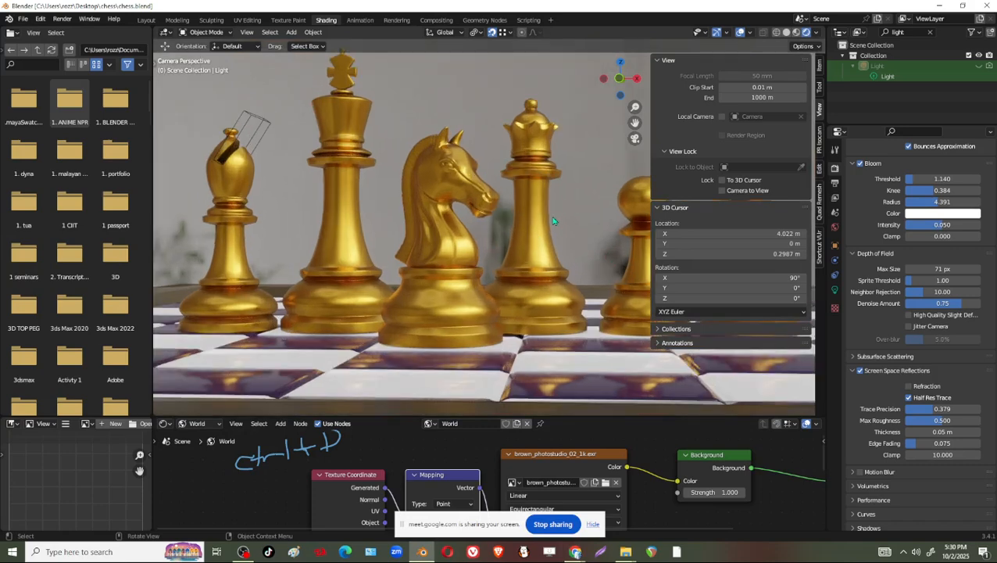
# Create a full copy of the current scene and switch between the original and the copy, ending on the copy
pyautogui.click(877, 19)
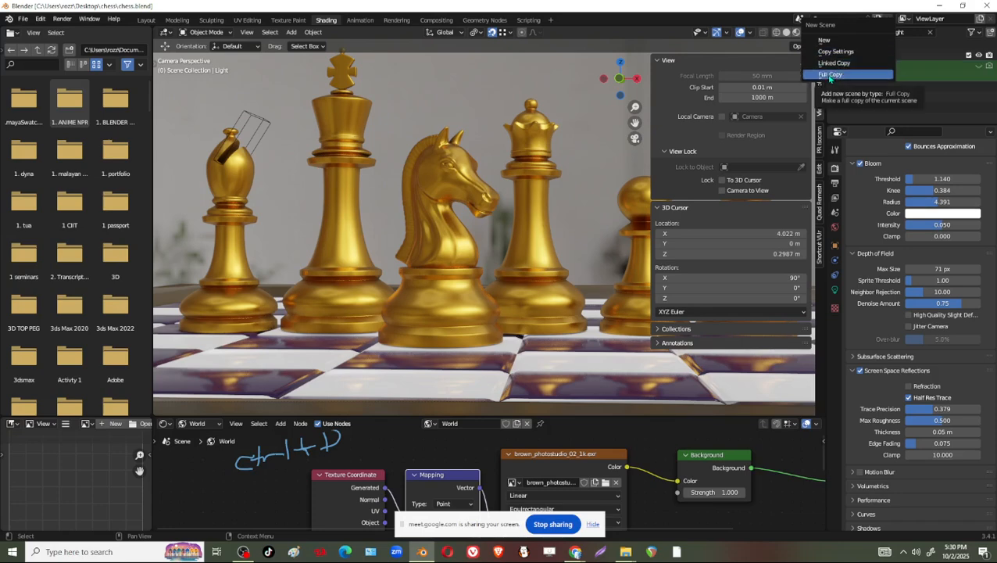
pyautogui.click(830, 75)
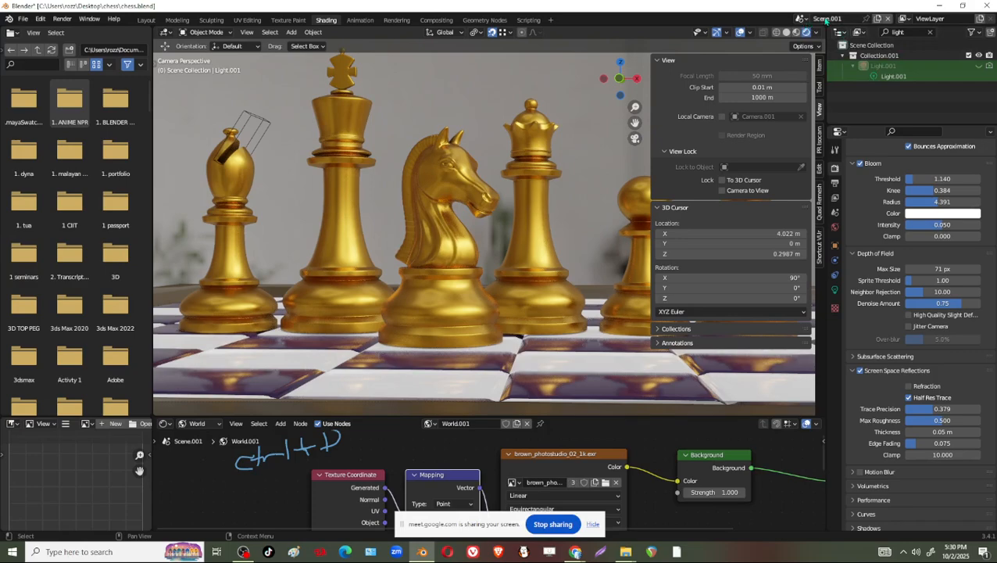
pyautogui.click(801, 18)
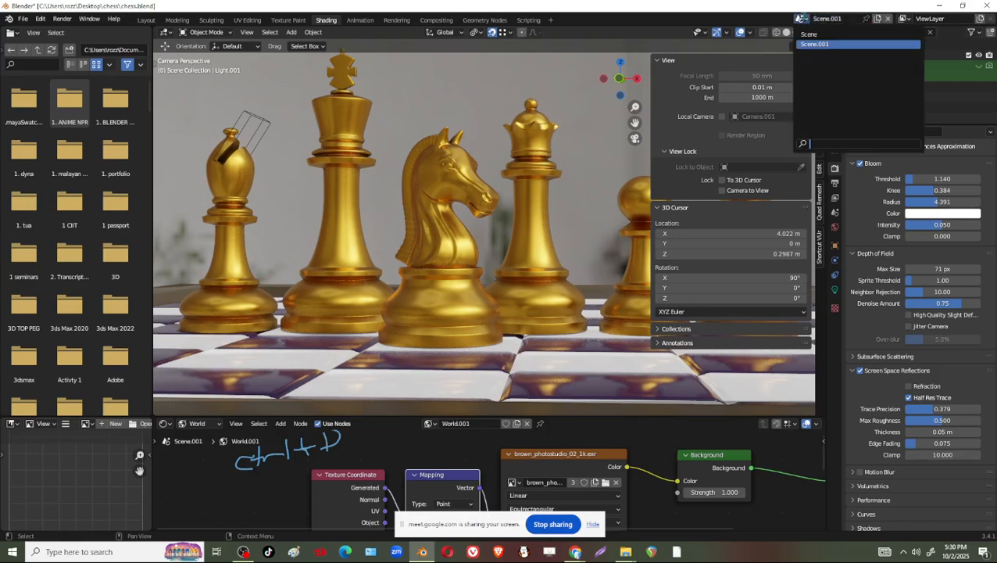
pyautogui.click(831, 43)
pyautogui.click(801, 18)
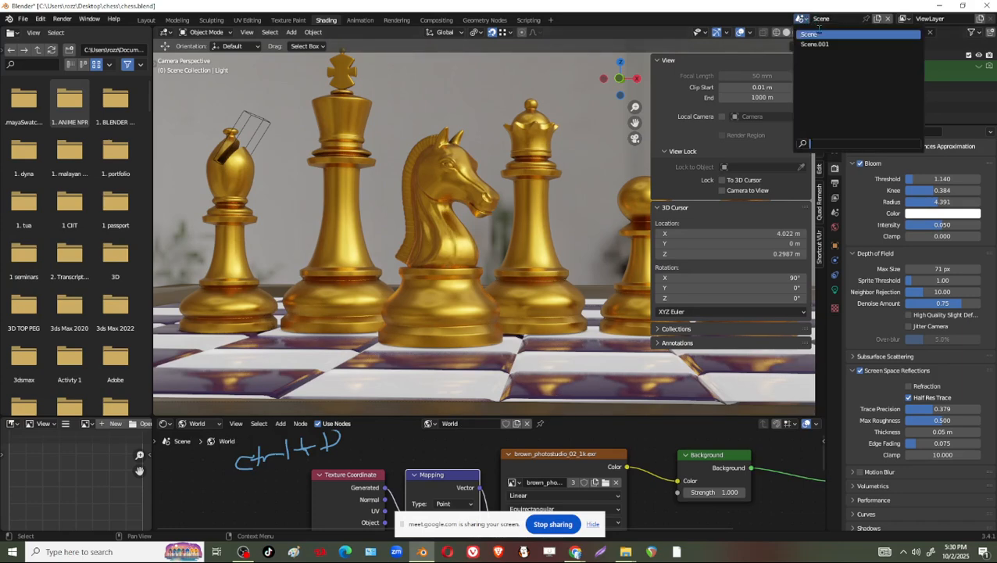
pyautogui.click(812, 46)
# Rename the copied scene as Scene.2
pyautogui.doubleClick(832, 18)
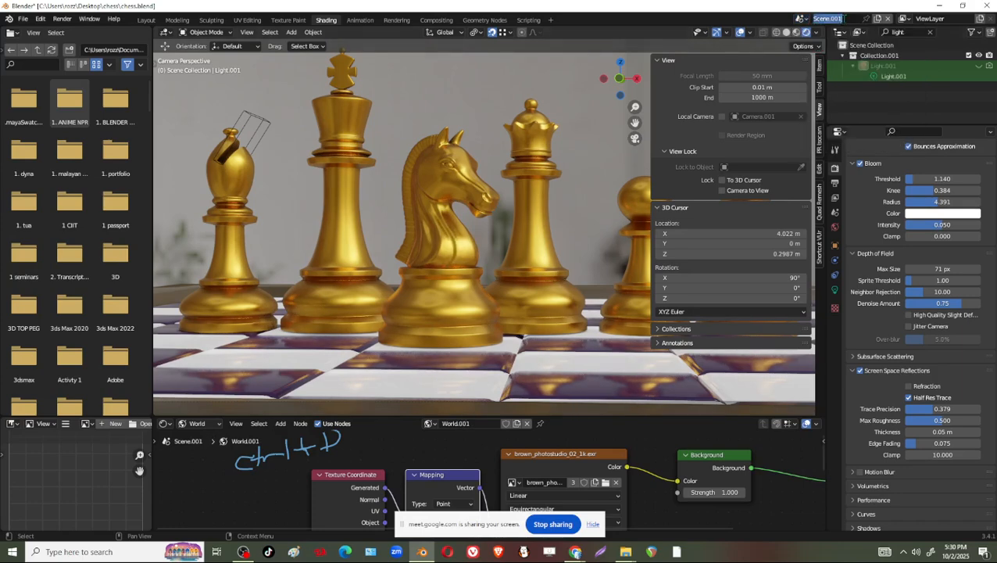
pyautogui.click(848, 18)
pyautogui.write('.2')
pyautogui.press('Return')
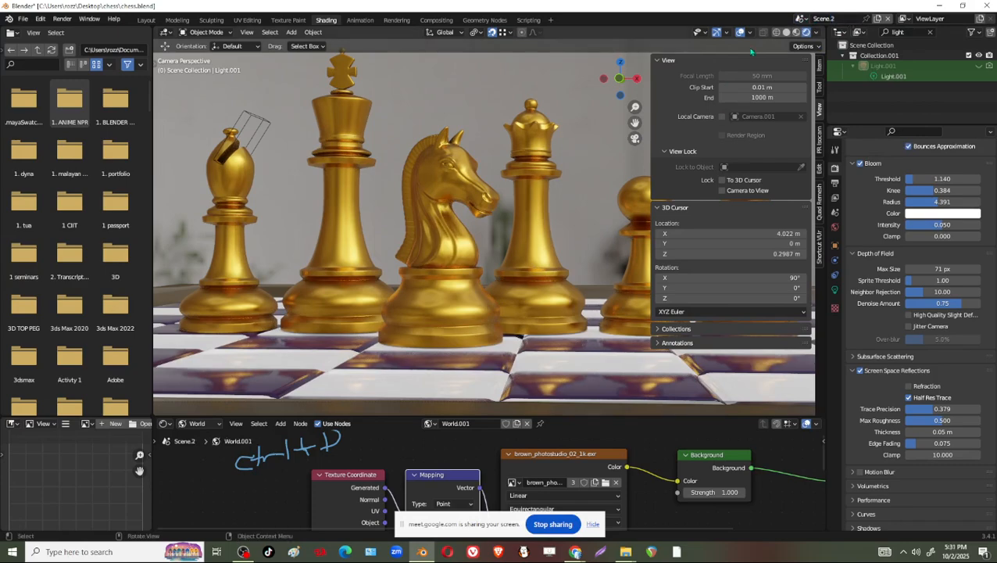
# Switch to the original scene and rename it as Scene1
pyautogui.click(803, 18)
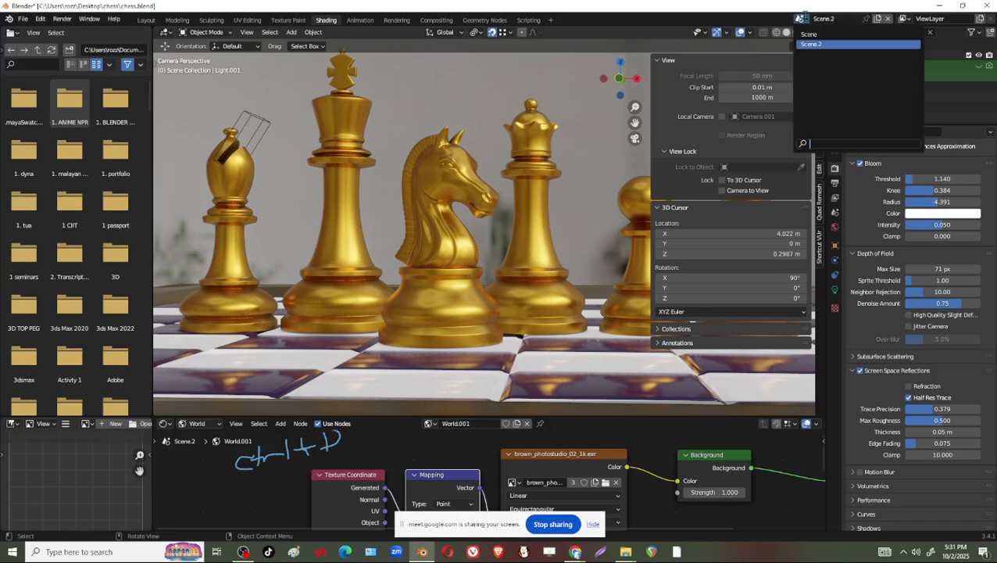
pyautogui.click(808, 34)
pyautogui.doubleClick(840, 18)
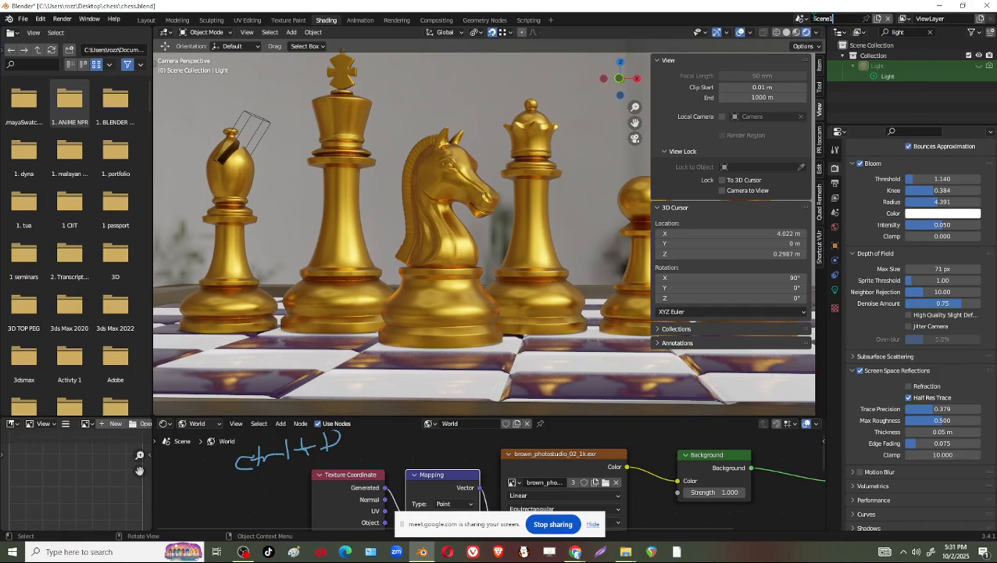
pyautogui.write('1')
pyautogui.press('Return')
# Compare Scene1 with Scene.2 and make Scene.2 the active scene
pyautogui.click(803, 18)
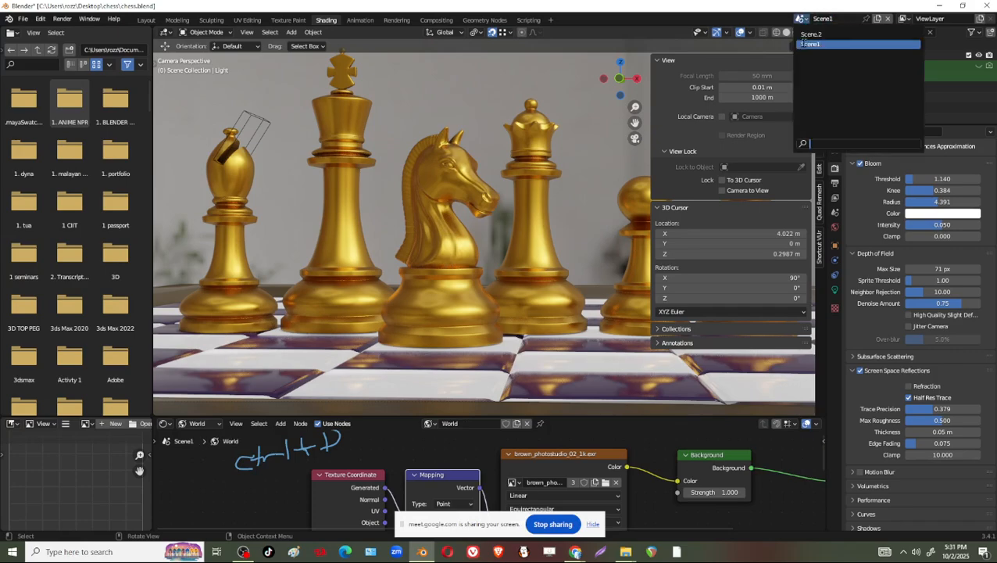
pyautogui.click(810, 34)
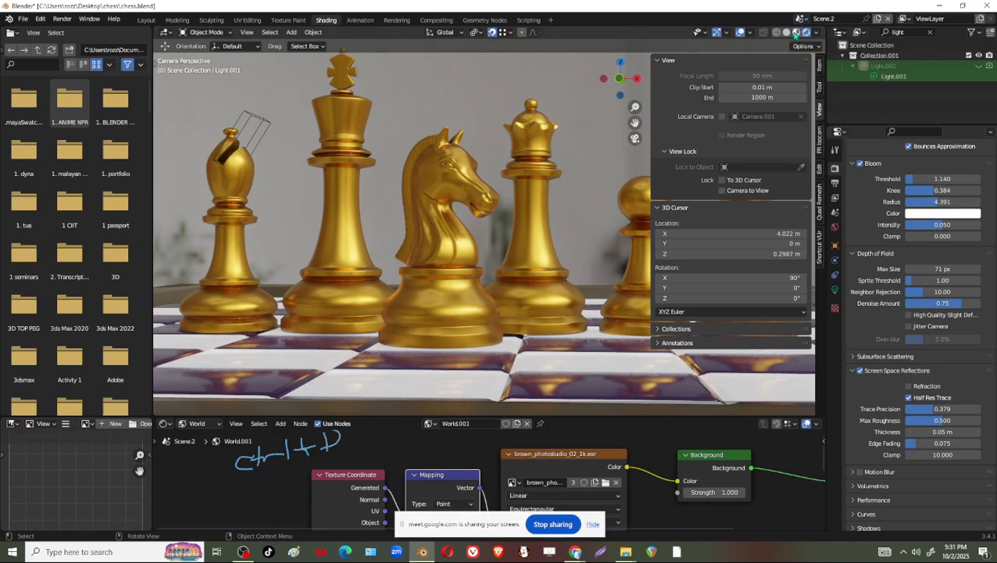
pyautogui.click(800, 18)
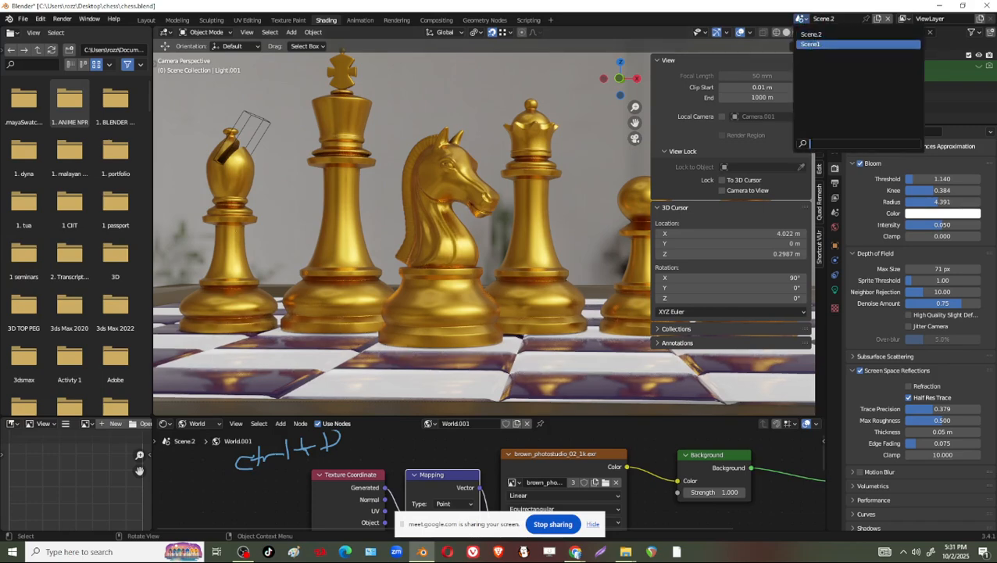
pyautogui.click(810, 44)
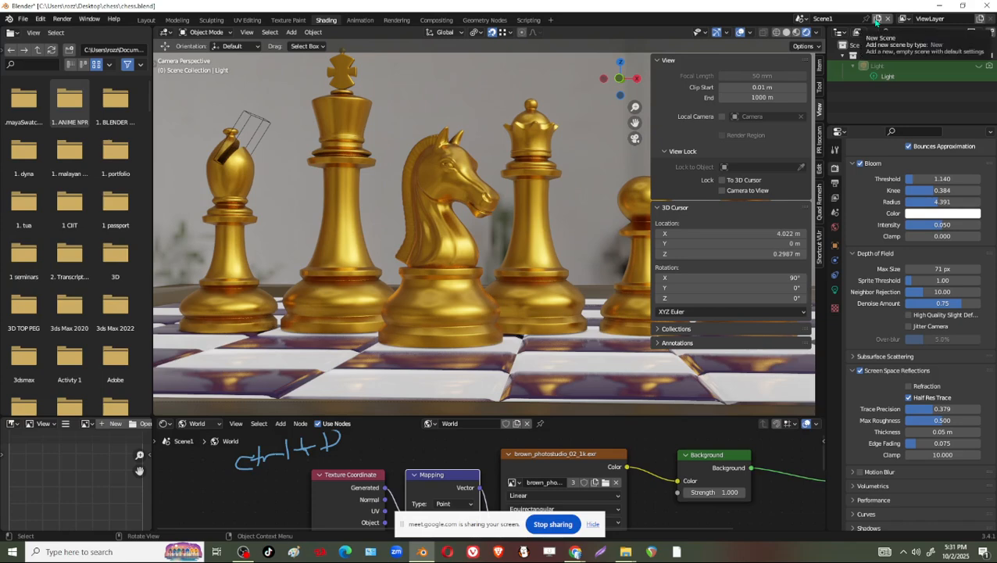
pyautogui.click(877, 21)
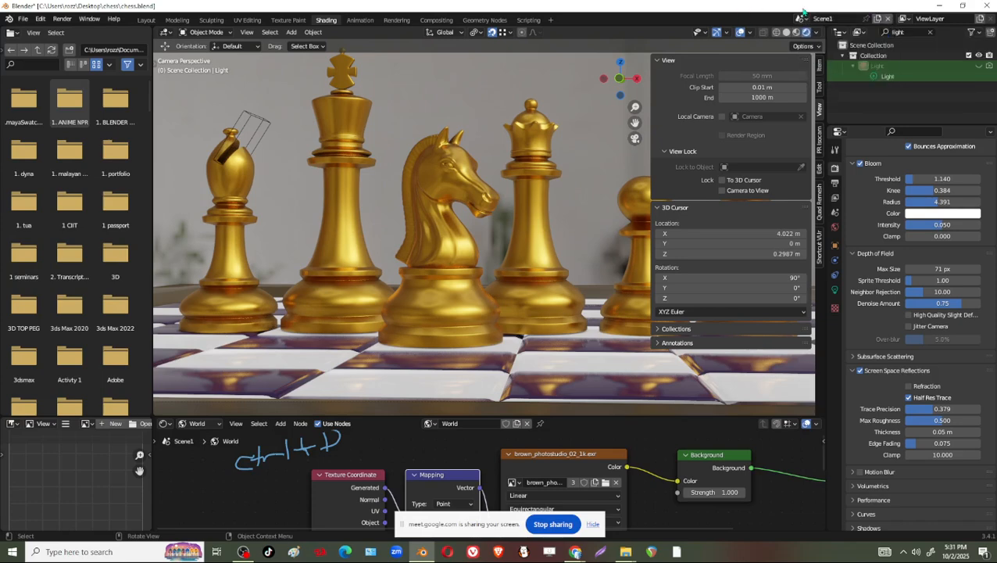
pyautogui.click(803, 18)
pyautogui.click(836, 39)
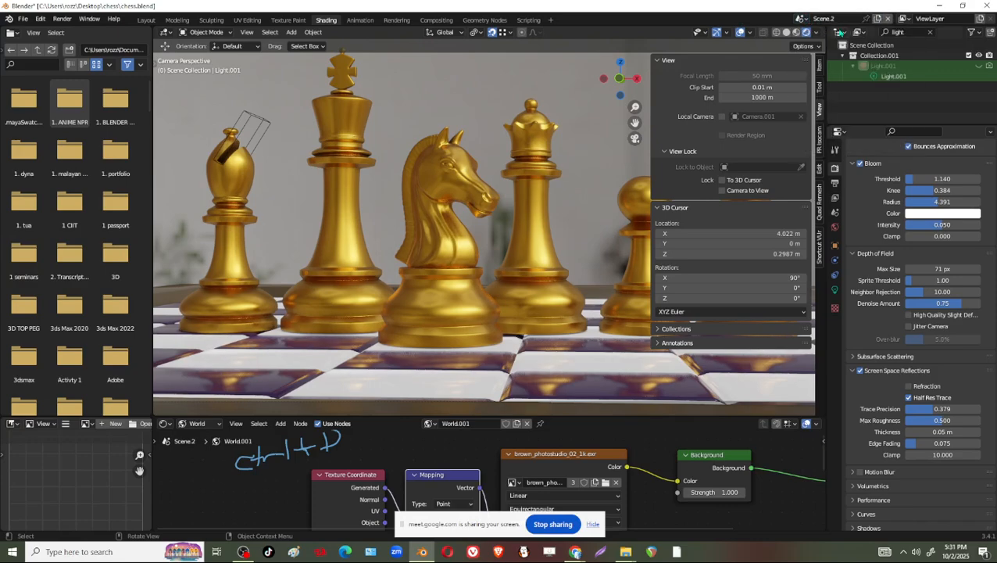
# Leave the camera view for a close view of the knight and enlarge the 3D viewport by shrinking the node editor
pyautogui.scroll(1, 480, 242)
pyautogui.scroll(-1, 479, 243)
pyautogui.moveTo(458, 237); pyautogui.dragTo(464, 296, button='middle')
pyautogui.scroll(5, 465, 256)
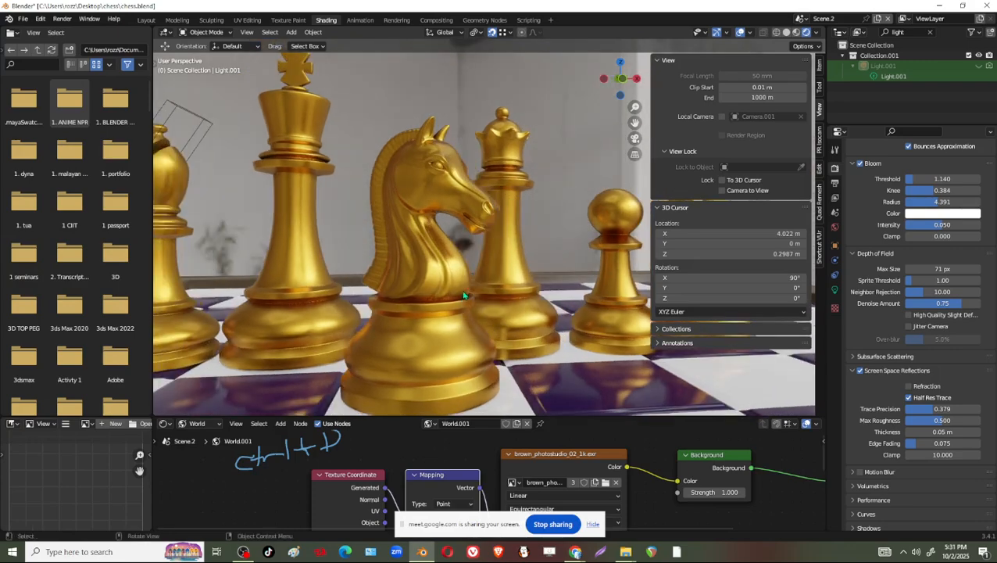
pyautogui.moveTo(557, 249); pyautogui.dragTo(582, 310, button='middle')
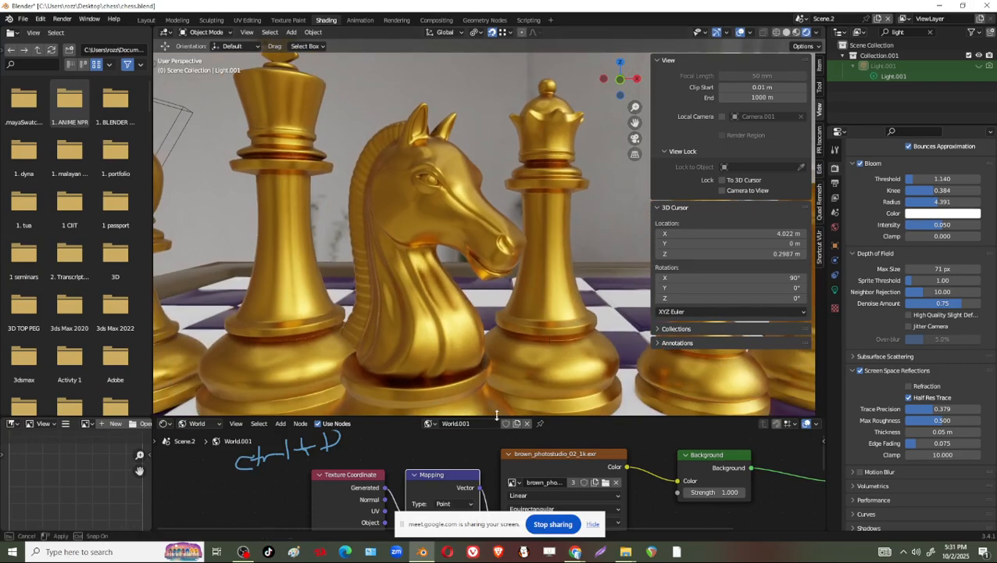
pyautogui.moveTo(495, 416); pyautogui.dragTo(492, 519)
pyautogui.keyDown('shift'); pyautogui.moveTo(464, 426); pyautogui.dragTo(491, 396, button='middle'); pyautogui.keyUp('shift')
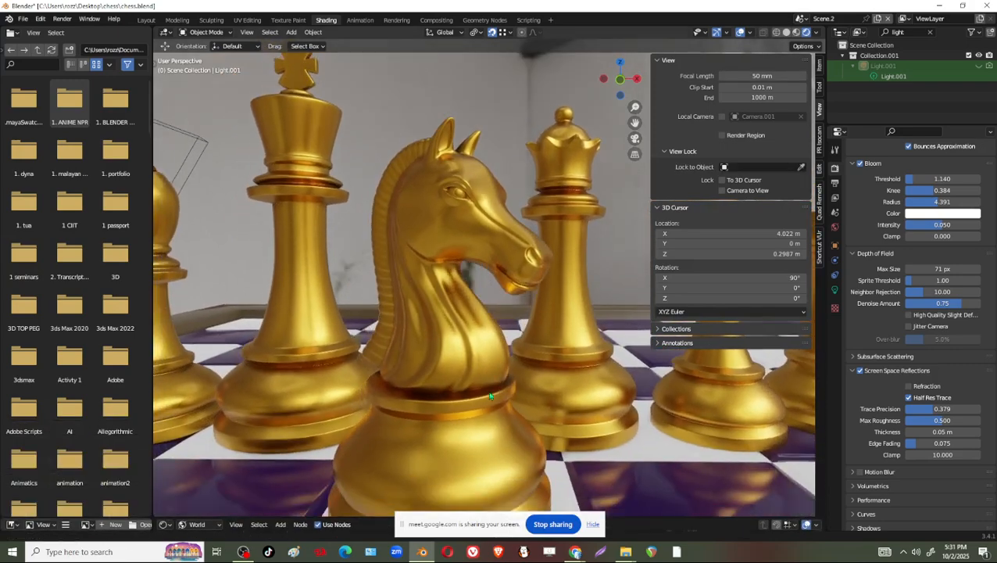
# Undo a first trial move of the king and reposition it farther back, partly behind the knight
pyautogui.click(290, 250)
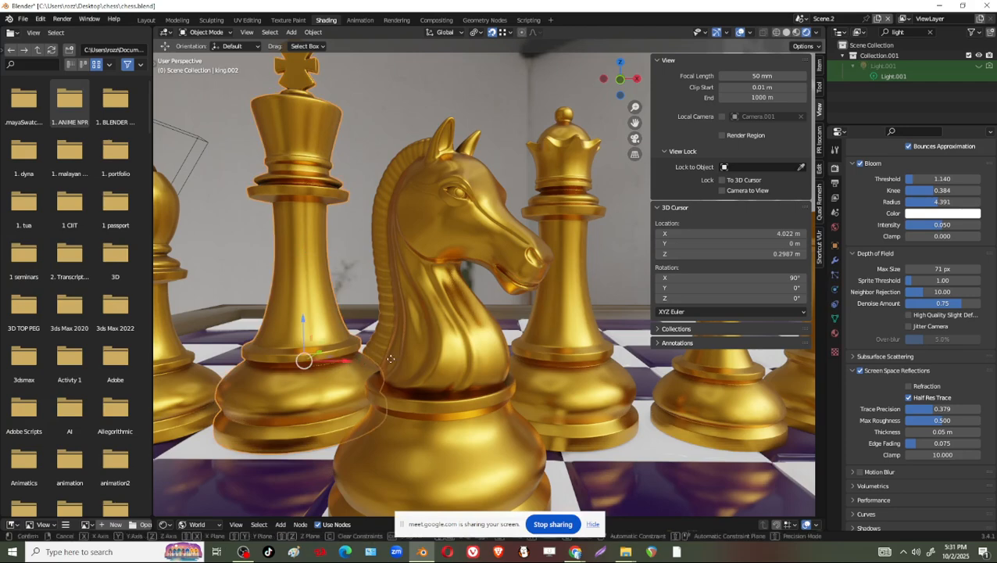
pyautogui.moveTo(349, 360); pyautogui.dragTo(420, 300)
pyautogui.hotkey('ctrl', 'z')
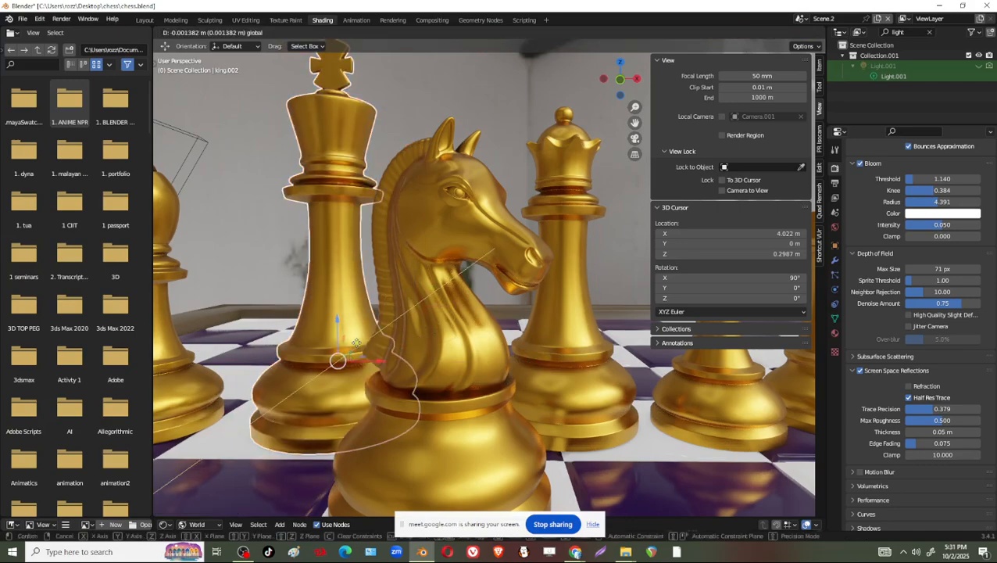
pyautogui.moveTo(351, 360); pyautogui.dragTo(378, 336)
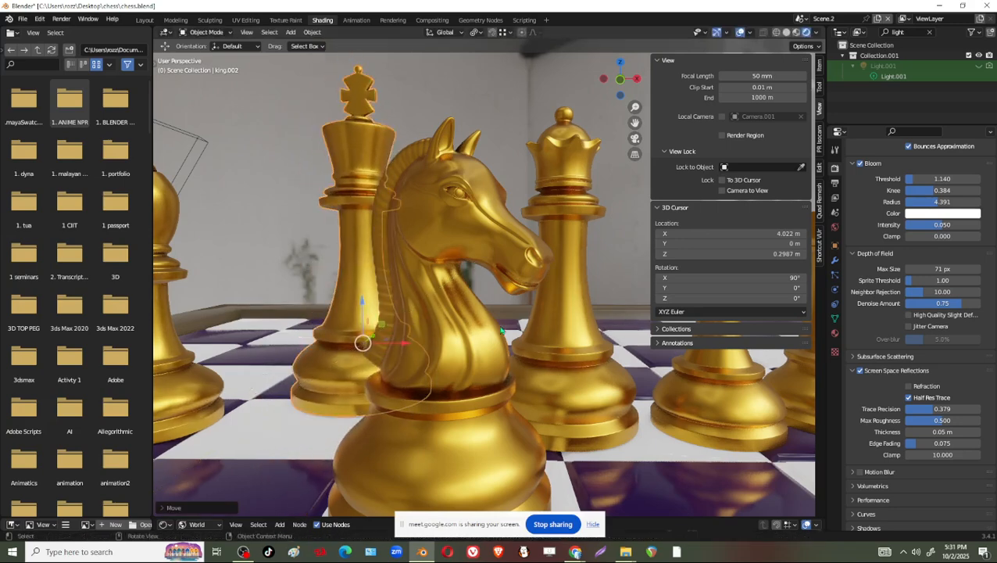
# Move the queen farther back on the board, closer behind the knight
pyautogui.click(550, 339)
pyautogui.press('g')
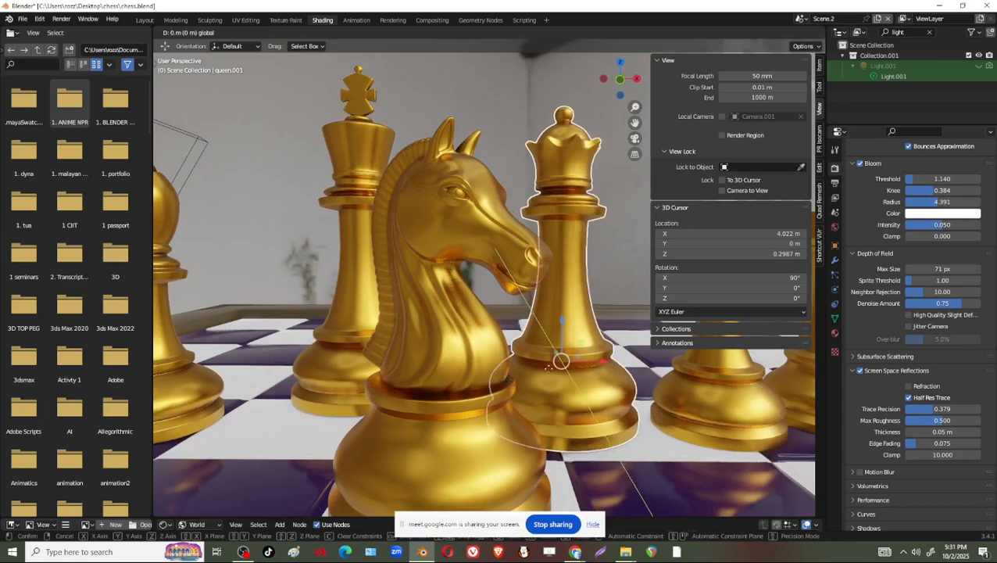
pyautogui.click(573, 443)
pyautogui.moveTo(573, 443); pyautogui.dragTo(273, 369, button='middle')
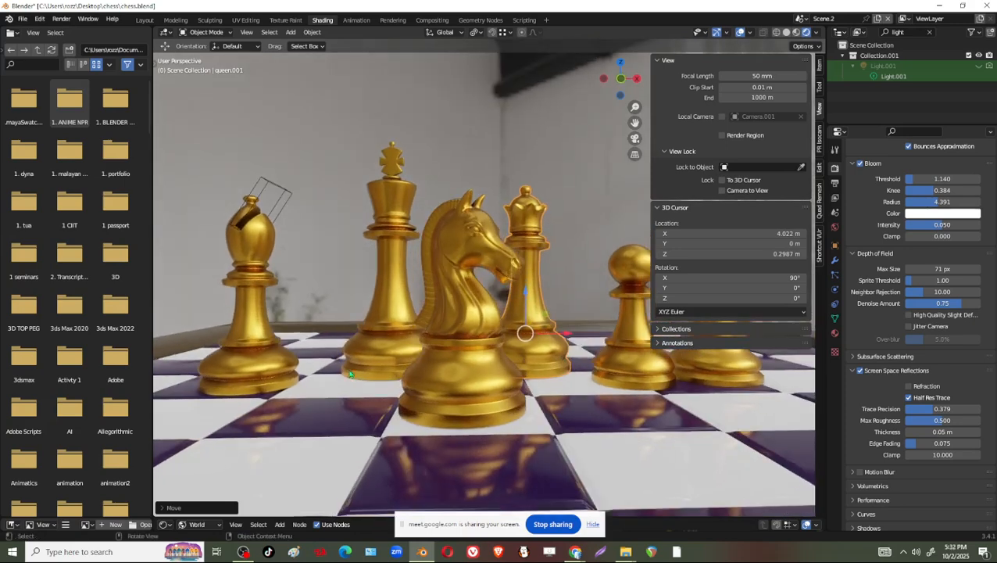
# Move the bishop about 0.54 m along X toward the king and adjust its position on the board
pyautogui.click(270, 369)
pyautogui.press('g')
pyautogui.press('x')
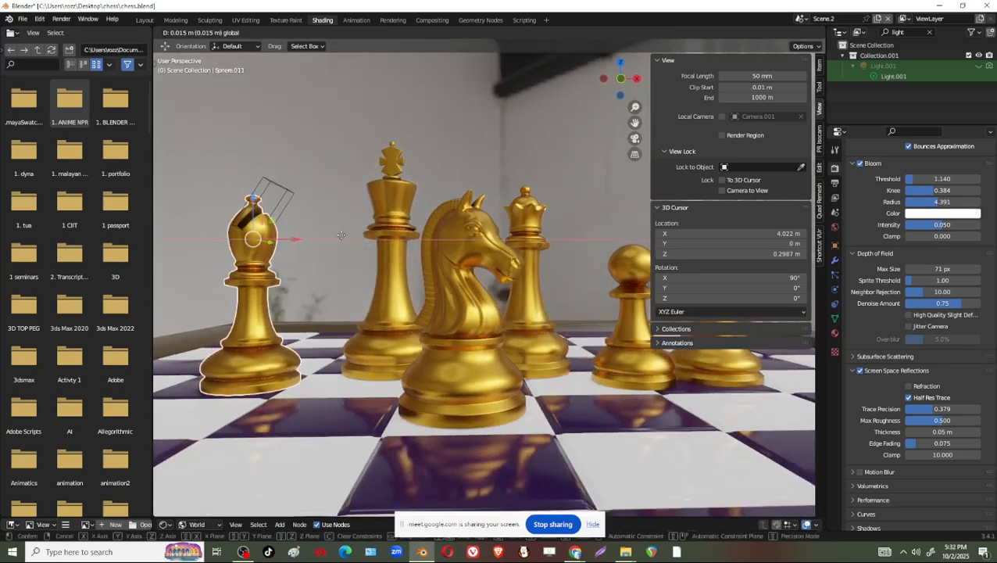
pyautogui.click(371, 249)
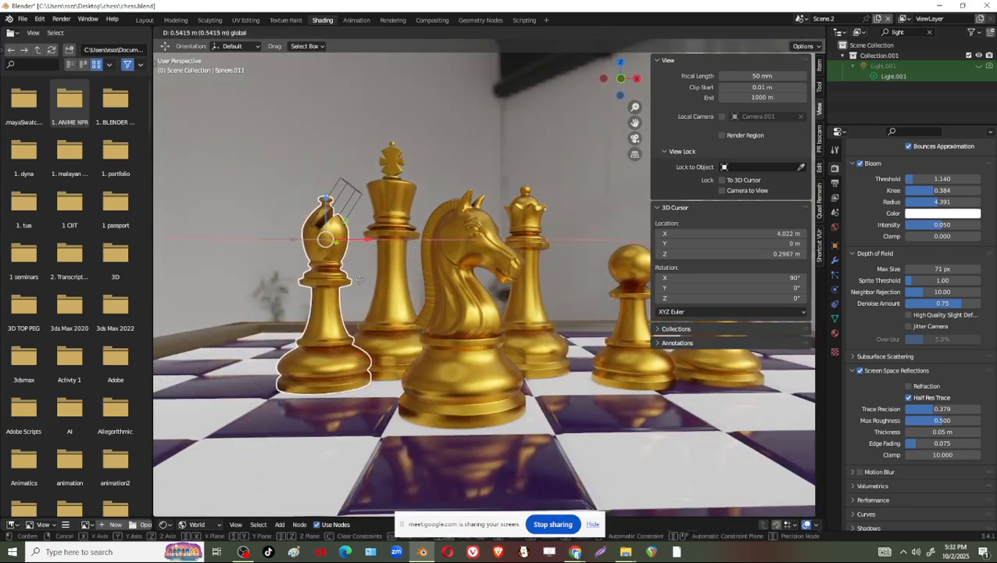
pyautogui.moveTo(338, 385); pyautogui.dragTo(369, 208, button='middle')
pyautogui.moveTo(420, 72); pyautogui.dragTo(392, 100)
# Move the pawn away from the rook so it stands beside the knight, just in front of the queen
pyautogui.moveTo(541, 351); pyautogui.dragTo(493, 334, button='middle')
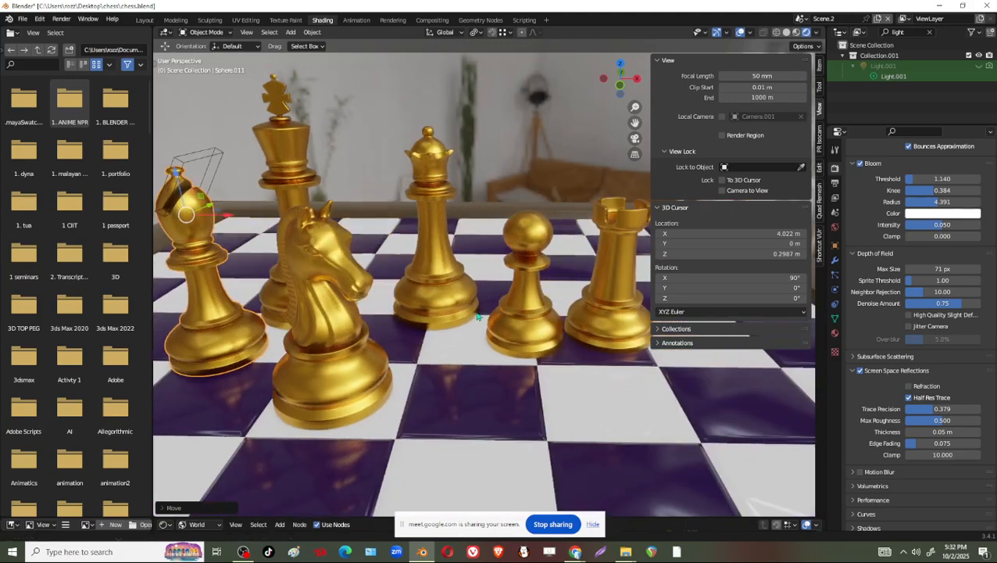
pyautogui.click(503, 327)
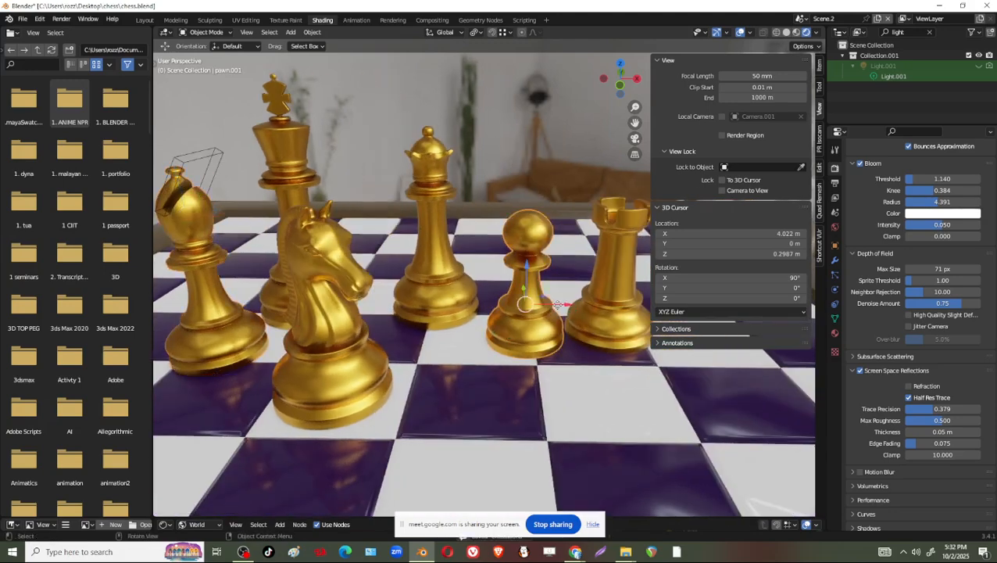
pyautogui.moveTo(558, 305); pyautogui.dragTo(517, 311)
pyautogui.moveTo(494, 321); pyautogui.dragTo(445, 347, button='middle')
pyautogui.moveTo(564, 258); pyautogui.dragTo(526, 279)
pyautogui.moveTo(535, 318); pyautogui.dragTo(511, 309)
pyautogui.moveTo(518, 310)
pyautogui.mouseDown(button='middle')
pyautogui.moveTo(550, 270)
pyautogui.moveTo(608, 269)
pyautogui.moveTo(515, 294)
pyautogui.mouseUp(button='middle')
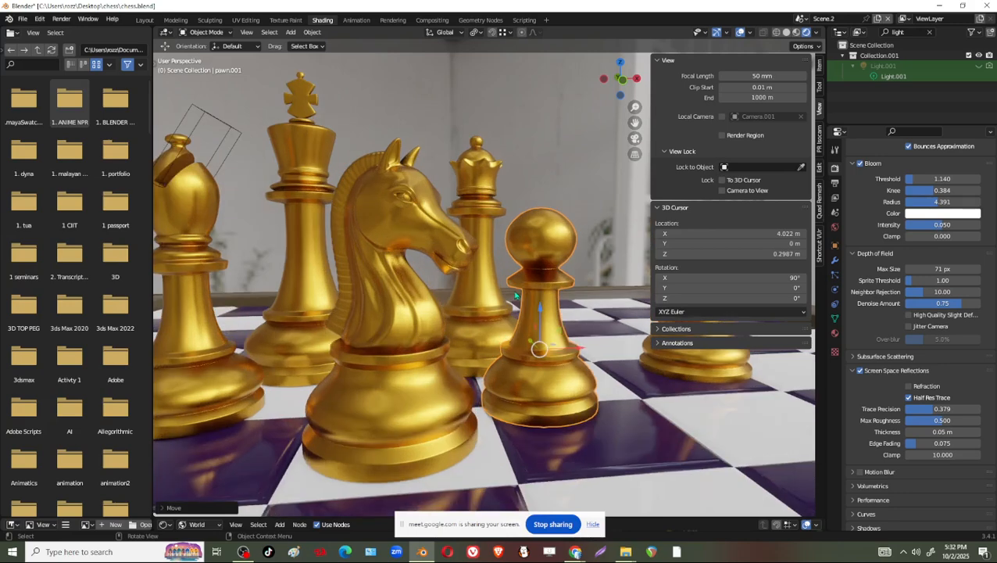
pyautogui.moveTo(527, 339); pyautogui.dragTo(515, 330)
# Shift the bishop along the X axis so it stands closer to the king and knight
pyautogui.click(479, 315)
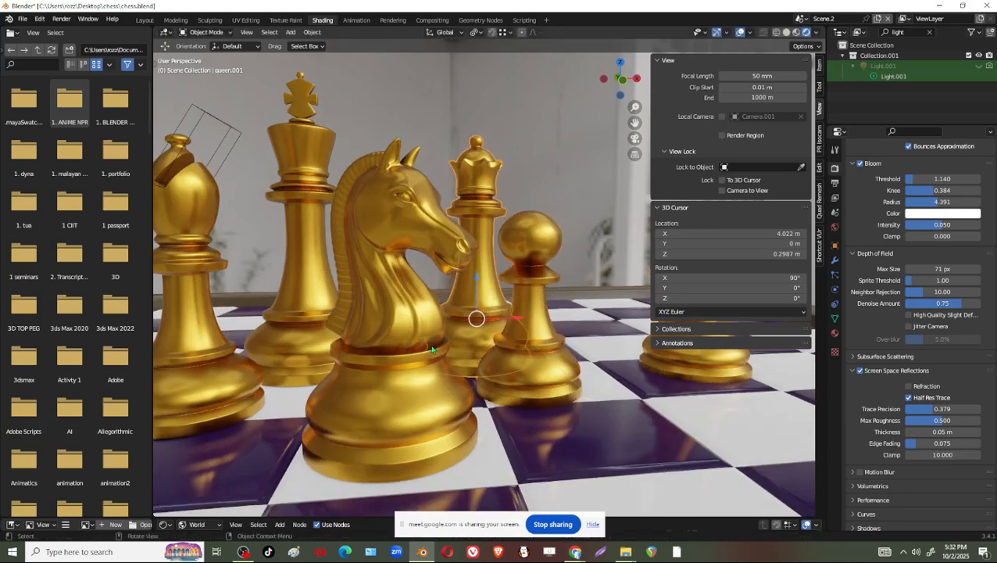
pyautogui.keyDown('shift'); pyautogui.moveTo(386, 327); pyautogui.dragTo(422, 316, button='middle'); pyautogui.keyUp('shift')
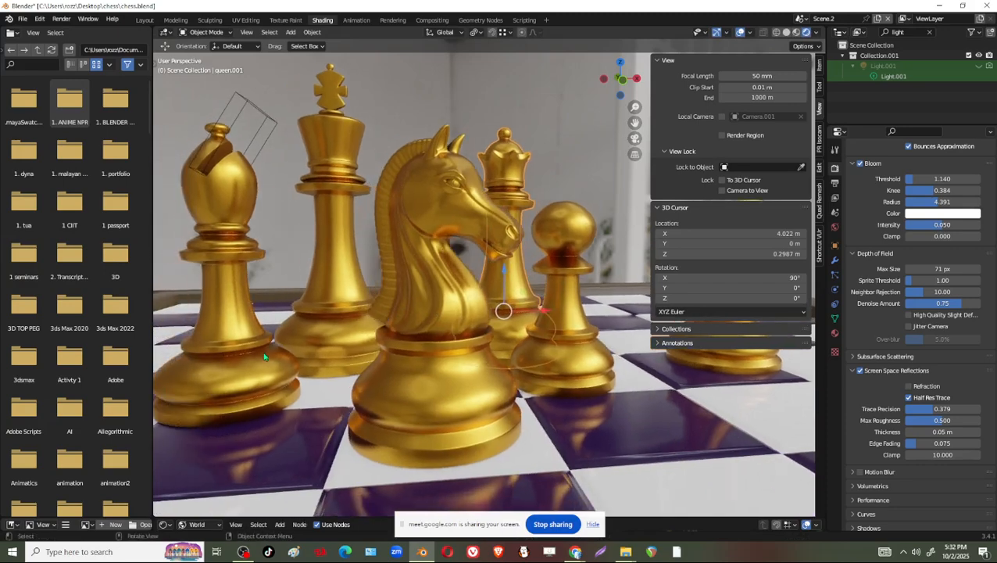
pyautogui.click(279, 369)
pyautogui.moveTo(263, 194); pyautogui.dragTo(313, 198)
# Move the rook in along X and adjust its position so it stands close behind and beside the pawn
pyautogui.moveTo(455, 361); pyautogui.dragTo(526, 349, button='middle')
pyautogui.click(581, 342)
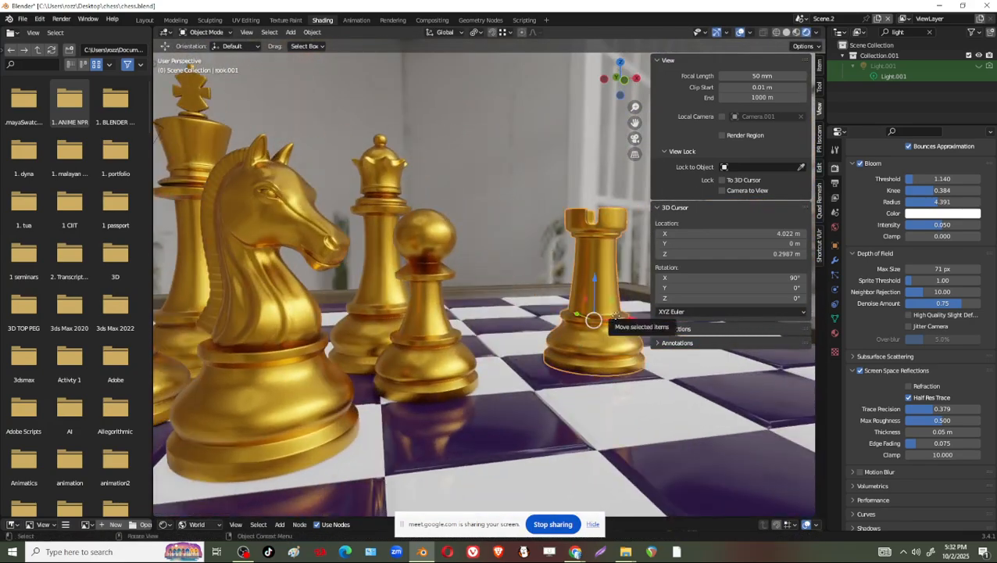
pyautogui.moveTo(619, 320); pyautogui.dragTo(508, 323)
pyautogui.moveTo(504, 328); pyautogui.dragTo(432, 455, button='middle')
pyautogui.moveTo(554, 172); pyautogui.dragTo(569, 136)
pyautogui.moveTo(588, 179); pyautogui.dragTo(619, 188)
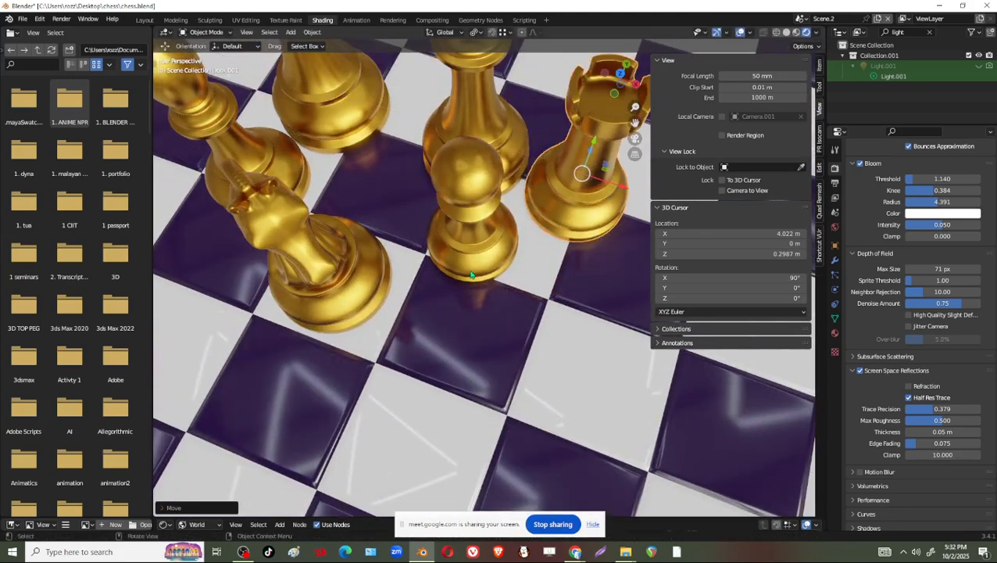
pyautogui.moveTo(471, 275); pyautogui.dragTo(526, 261, button='middle')
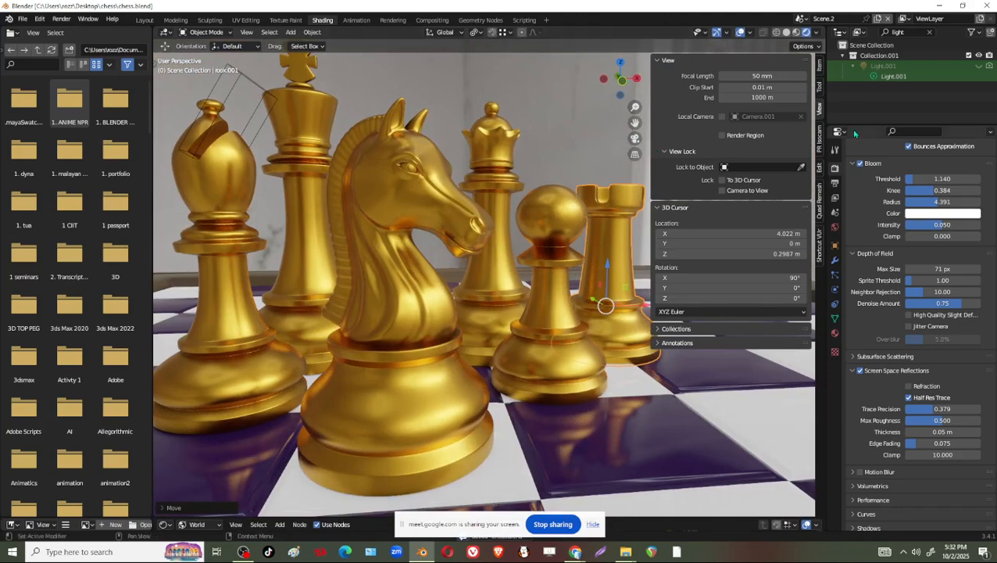
# Clear the outliner filter, select Camera.001 and enable Depth of Field in its camera settings
pyautogui.click(930, 32)
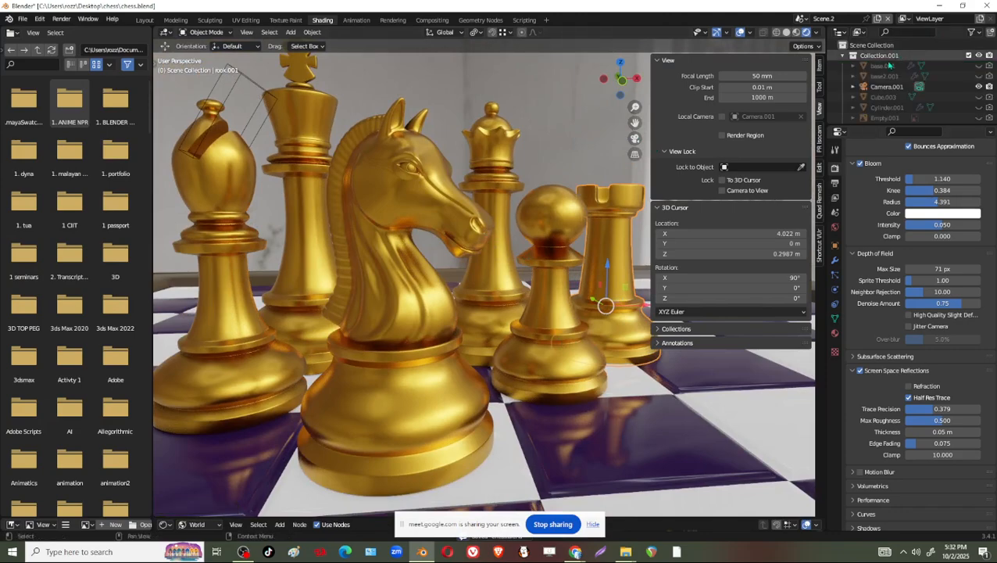
pyautogui.click(883, 87)
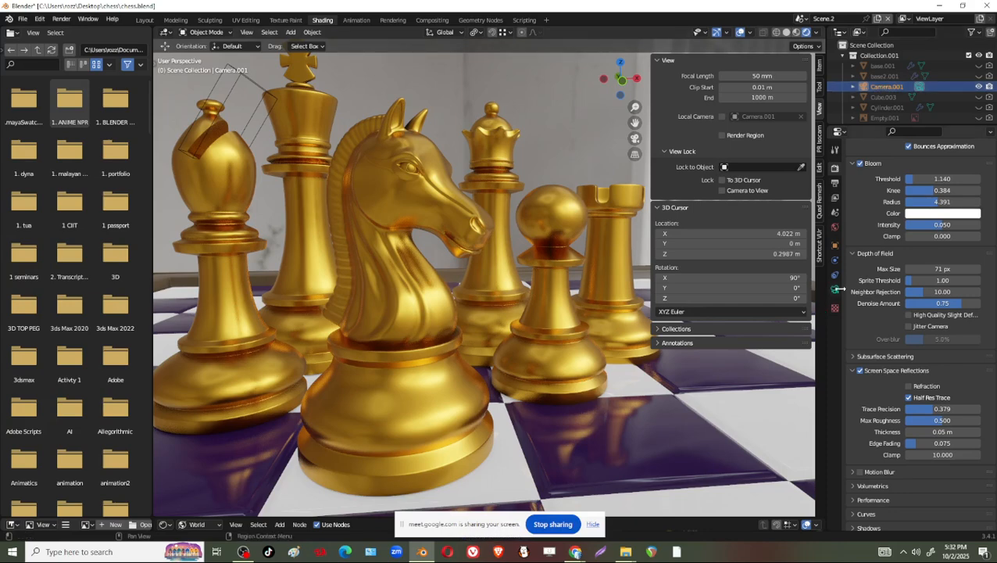
pyautogui.click(835, 291)
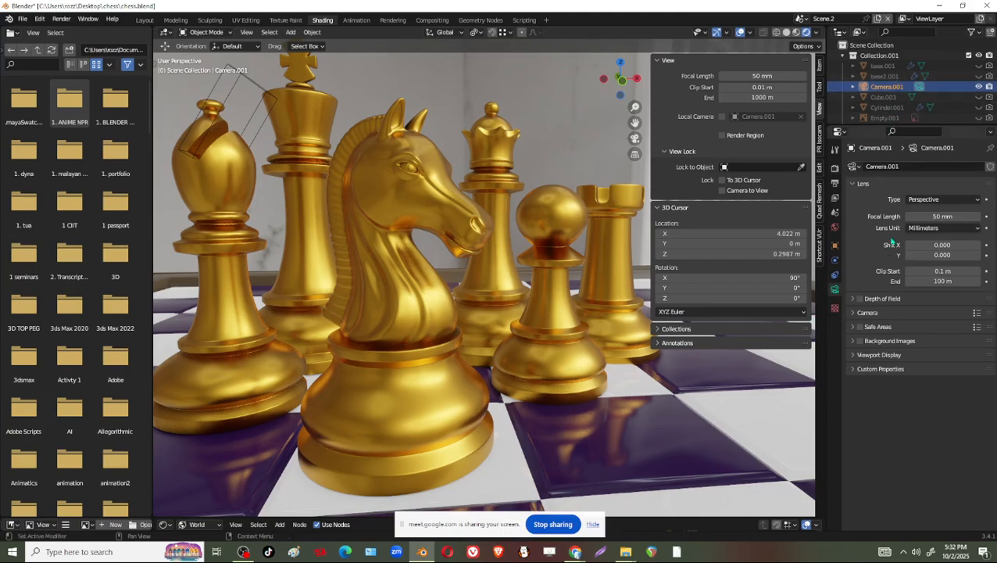
pyautogui.click(852, 298)
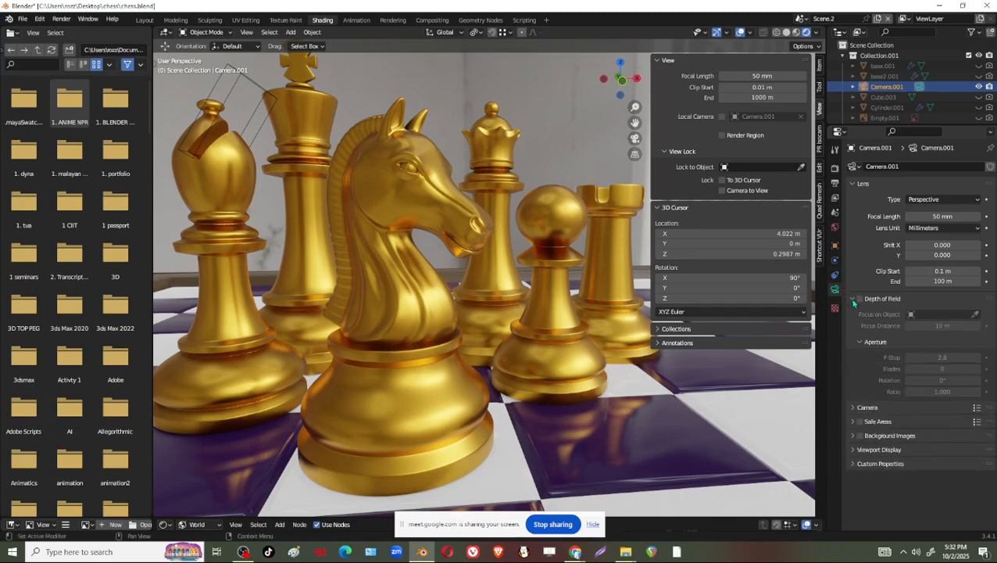
pyautogui.click(860, 298)
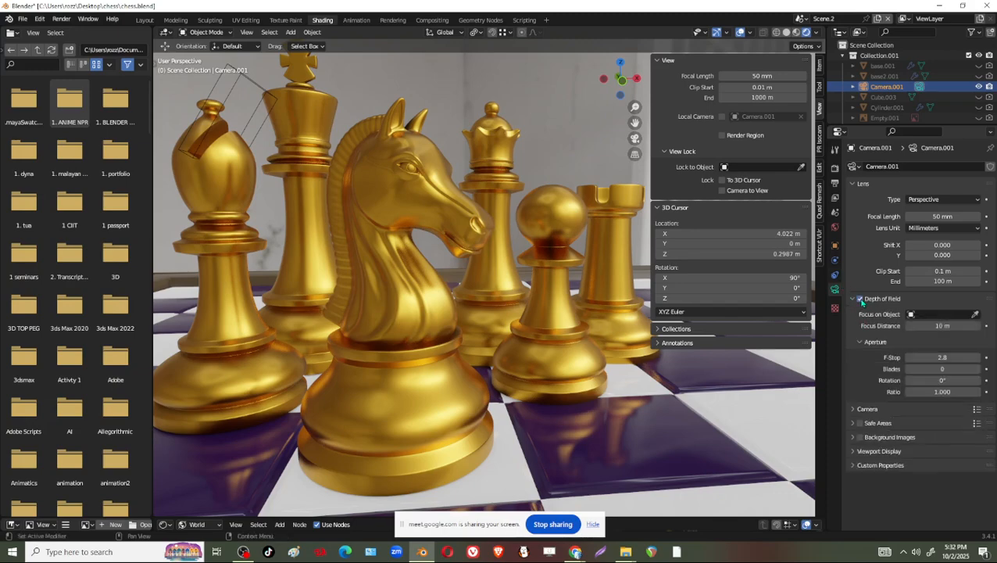
# Look through the camera, lock the camera to the view and reframe the shot around the chess pieces
pyautogui.click(634, 139)
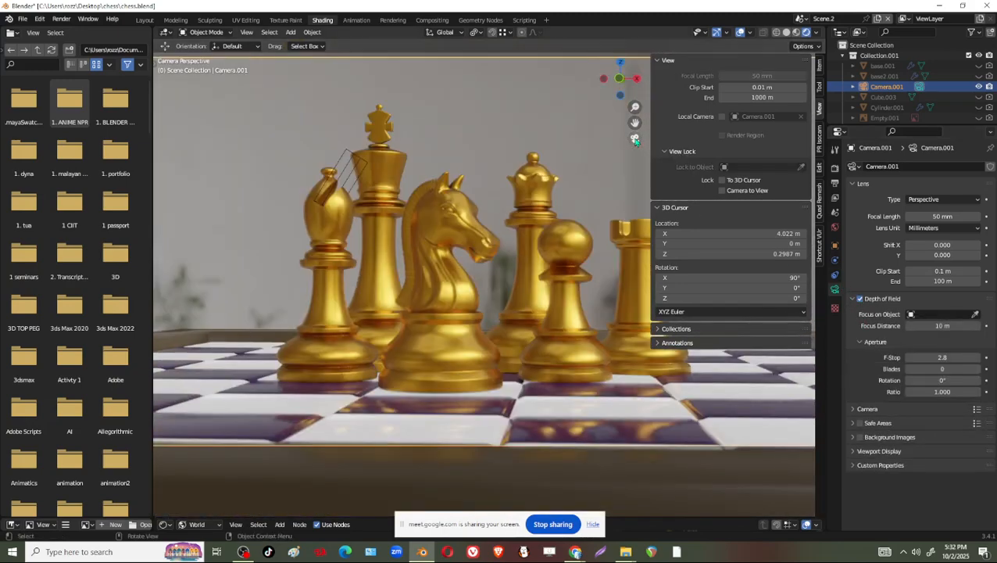
pyautogui.click(722, 190)
pyautogui.scroll(3, 459, 234)
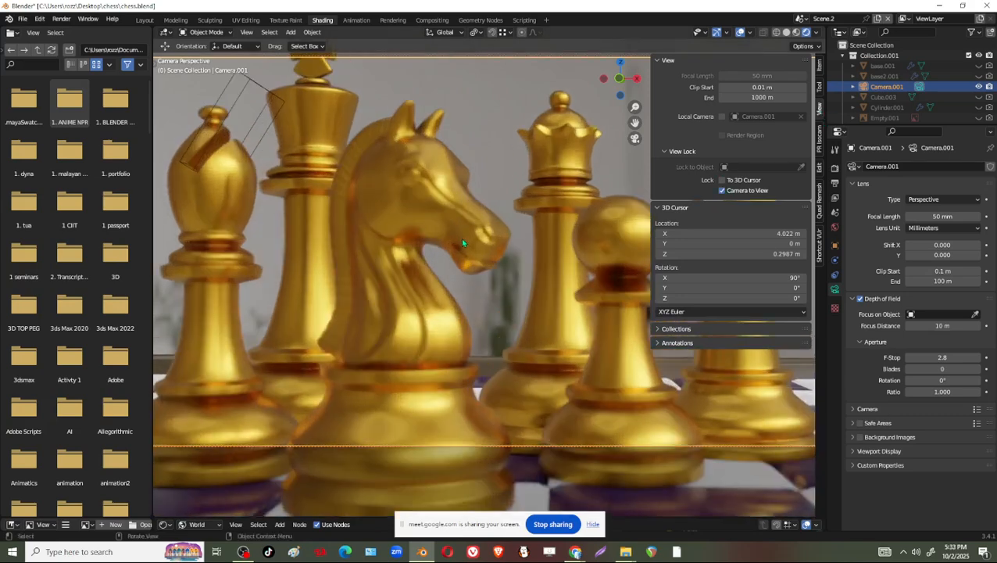
pyautogui.scroll(-4, 540, 243)
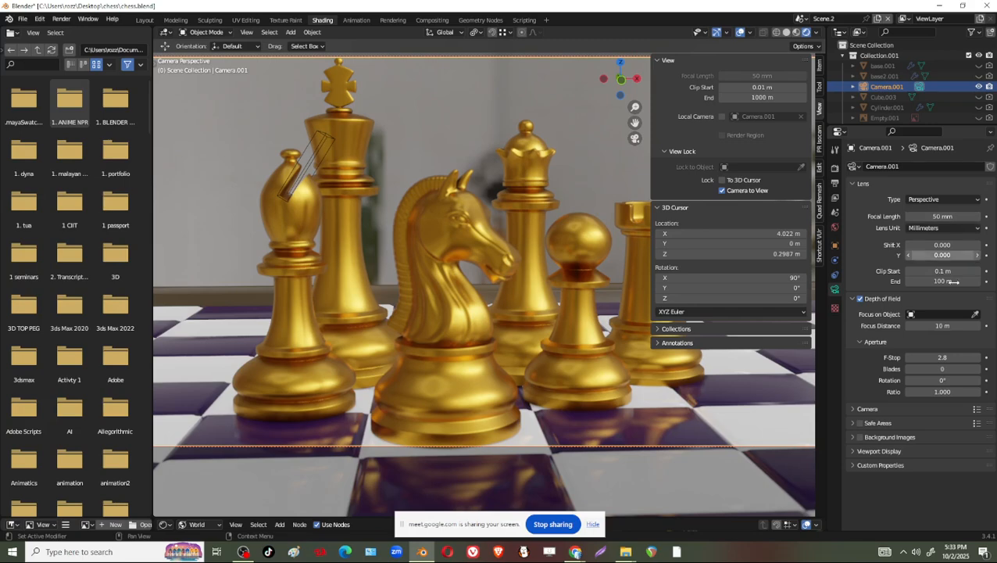
# Pick the knight's head (KNIGHT2.010) as the camera's depth of field focus object
pyautogui.click(975, 315)
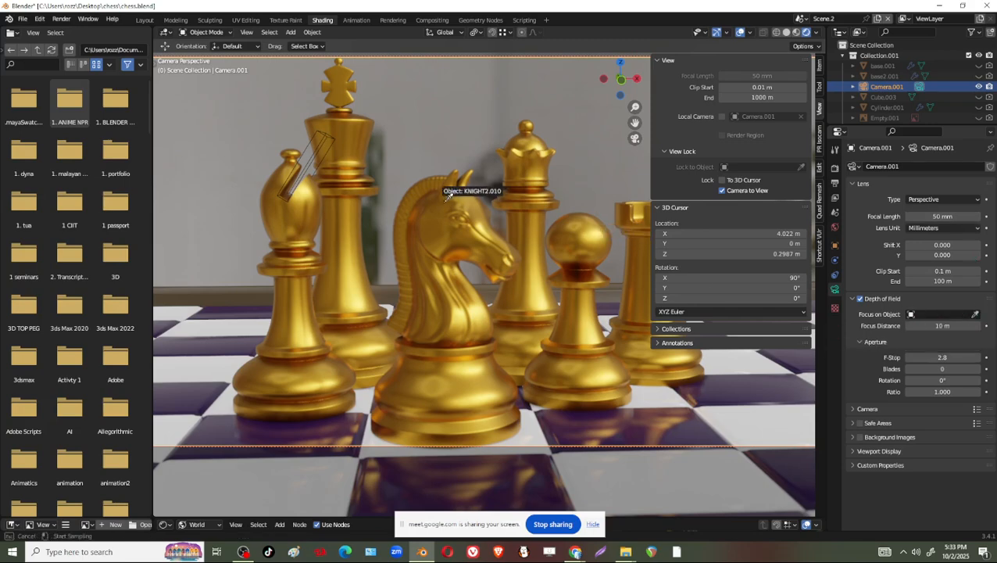
pyautogui.click(472, 232)
pyautogui.scroll(3, 474, 234)
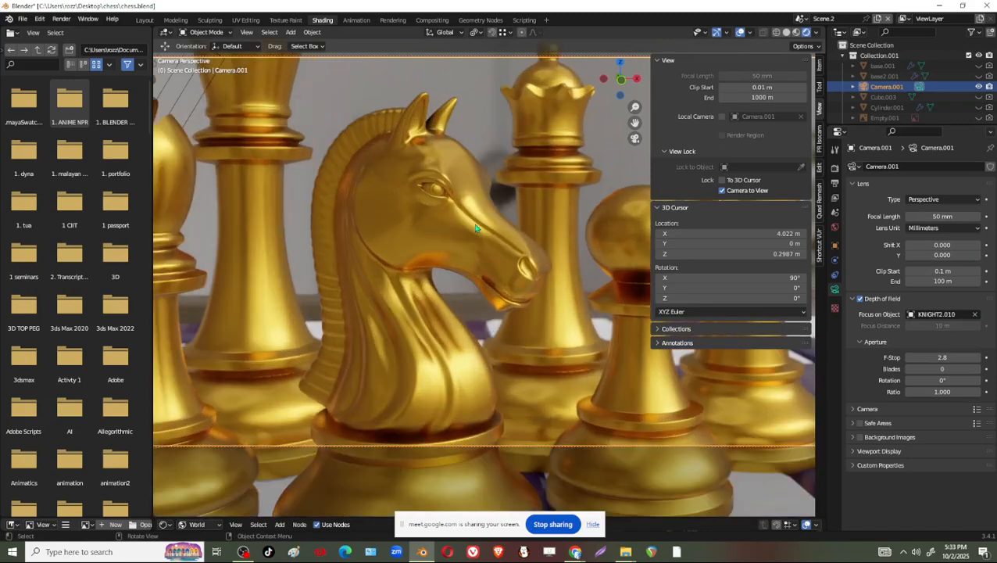
pyautogui.scroll(-1, 476, 227)
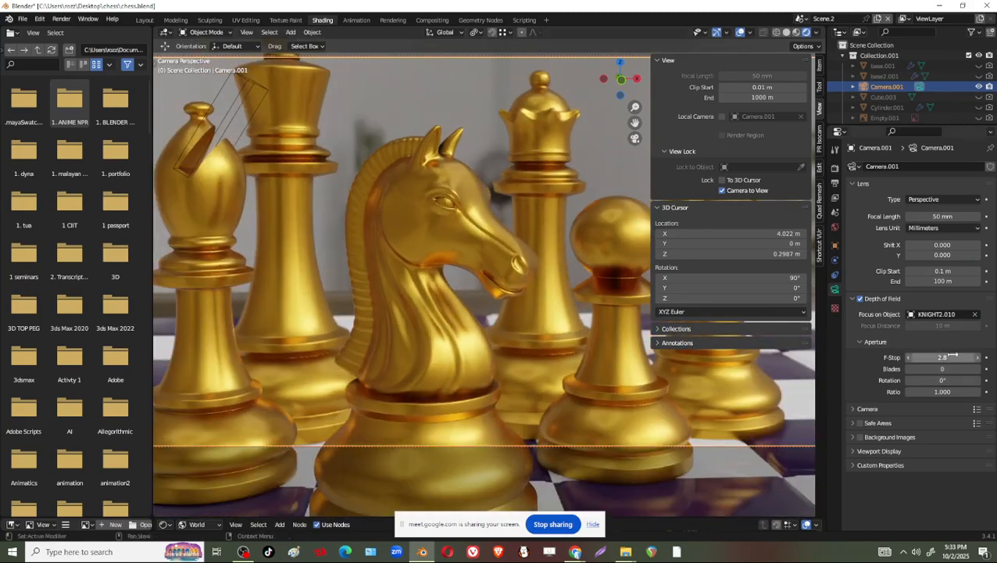
# Set the camera's aperture F-Stop to 0.6 to blur the pieces behind the knight
pyautogui.click(908, 358)
pyautogui.click(907, 357)
pyautogui.click(908, 358)
pyautogui.moveTo(942, 357); pyautogui.dragTo(913, 357)
pyautogui.click(976, 357)
pyautogui.click(977, 357)
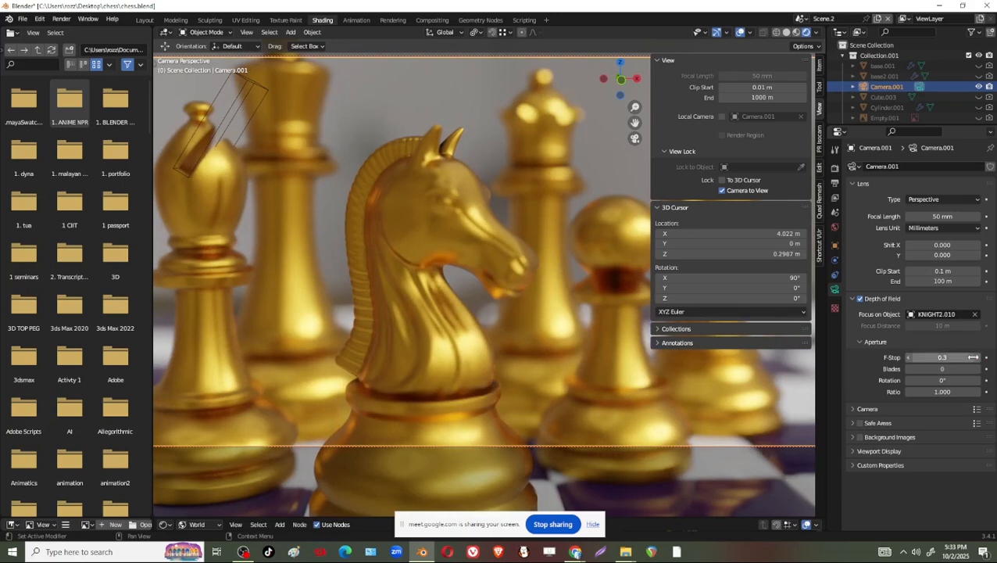
pyautogui.click(977, 358)
pyautogui.click(977, 357)
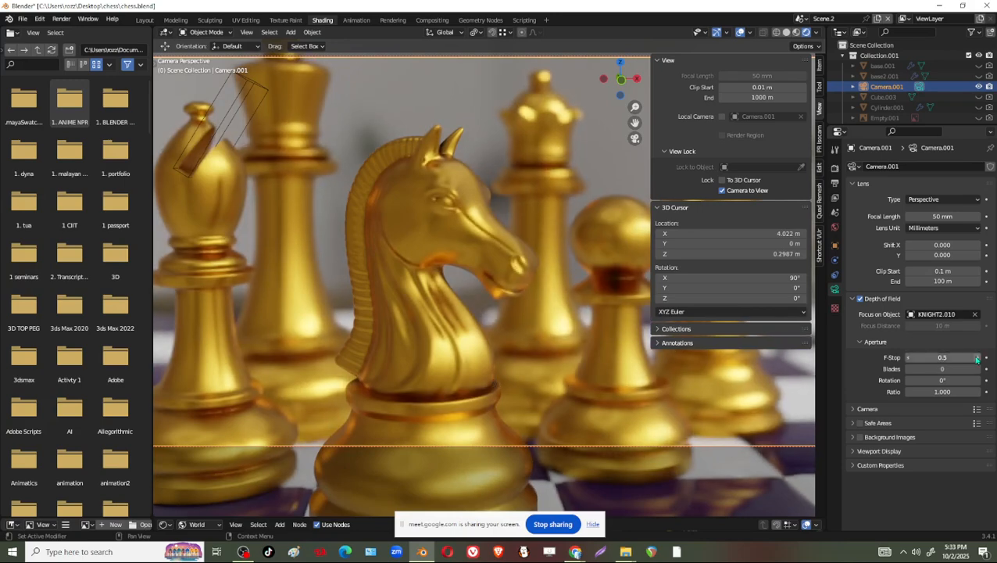
pyautogui.click(976, 357)
# Reframe the camera around the knight so the bishop, pawn and rook stand on either side of it
pyautogui.scroll(4, 533, 314)
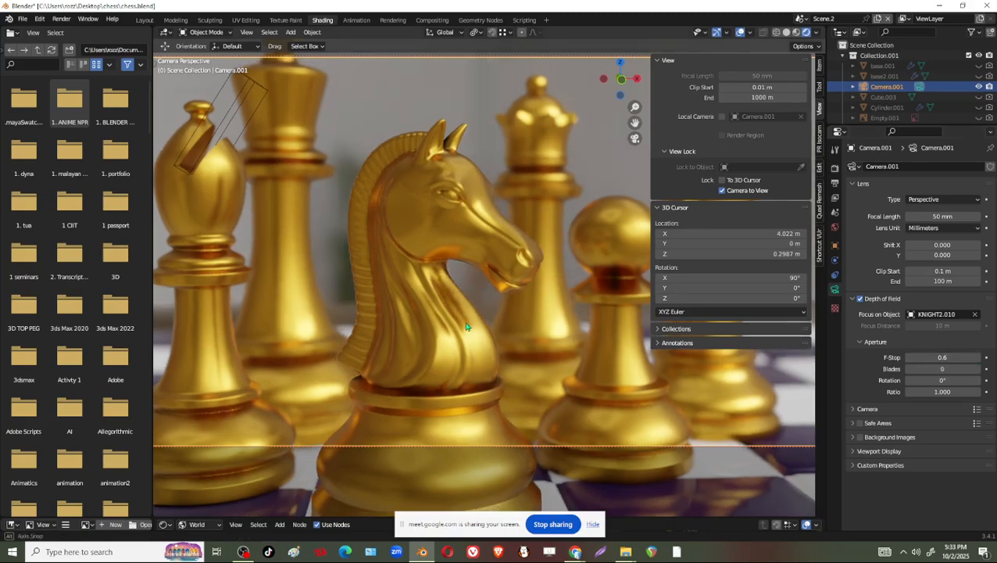
pyautogui.scroll(-4, 540, 319)
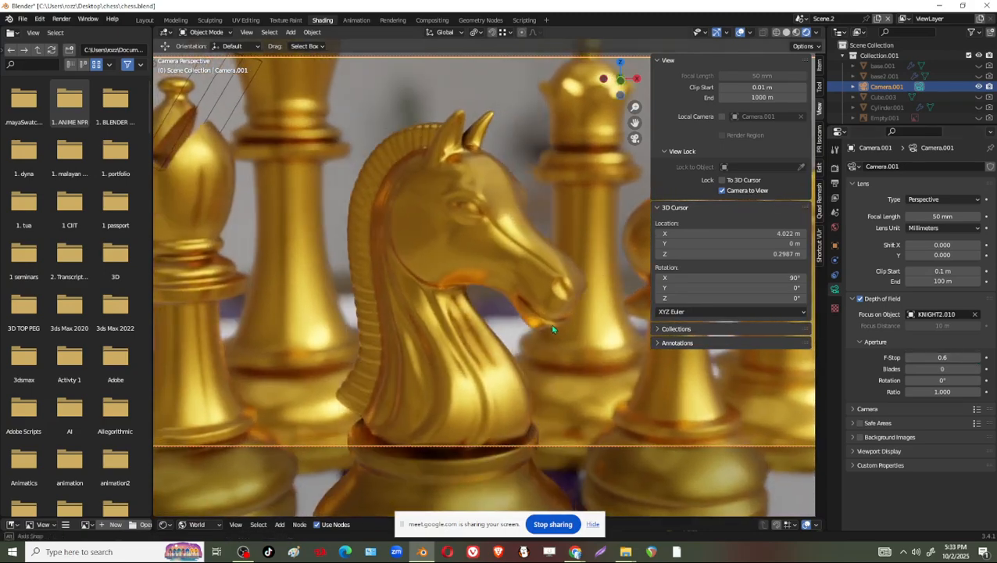
pyautogui.scroll(-2, 551, 322)
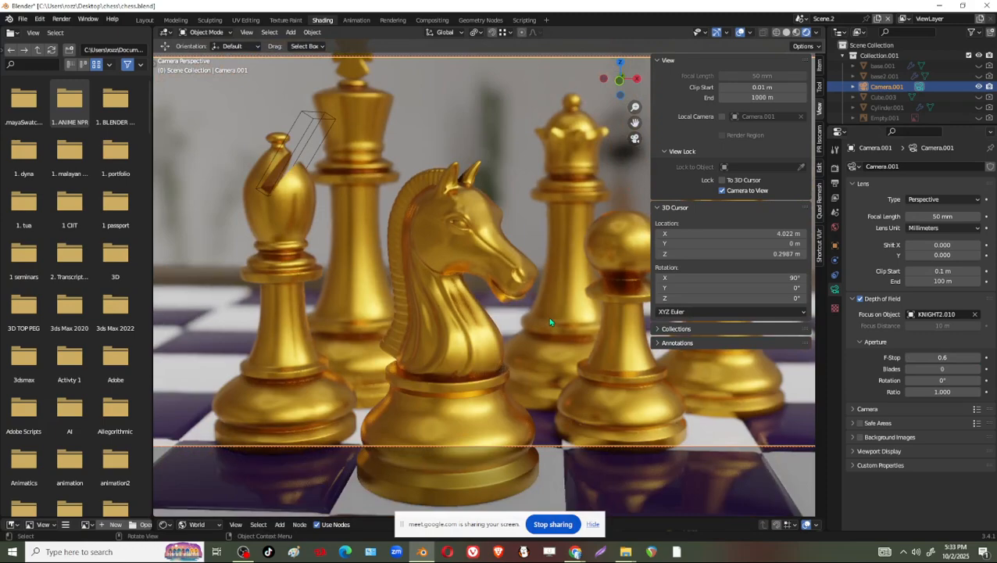
pyautogui.keyDown('shift'); pyautogui.moveTo(561, 328); pyautogui.dragTo(603, 303, button='middle'); pyautogui.keyUp('shift')
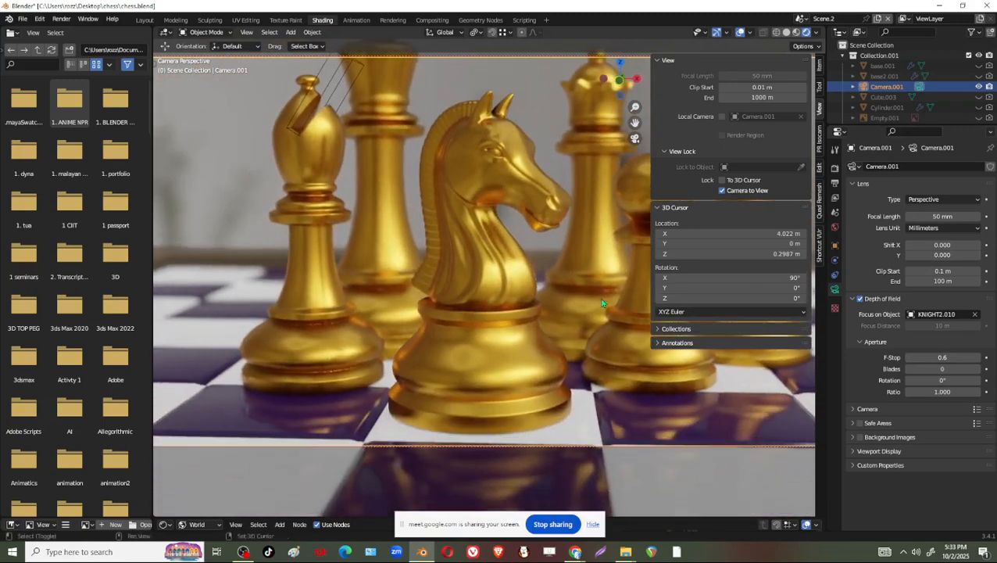
pyautogui.moveTo(534, 317); pyautogui.dragTo(439, 322, button='middle')
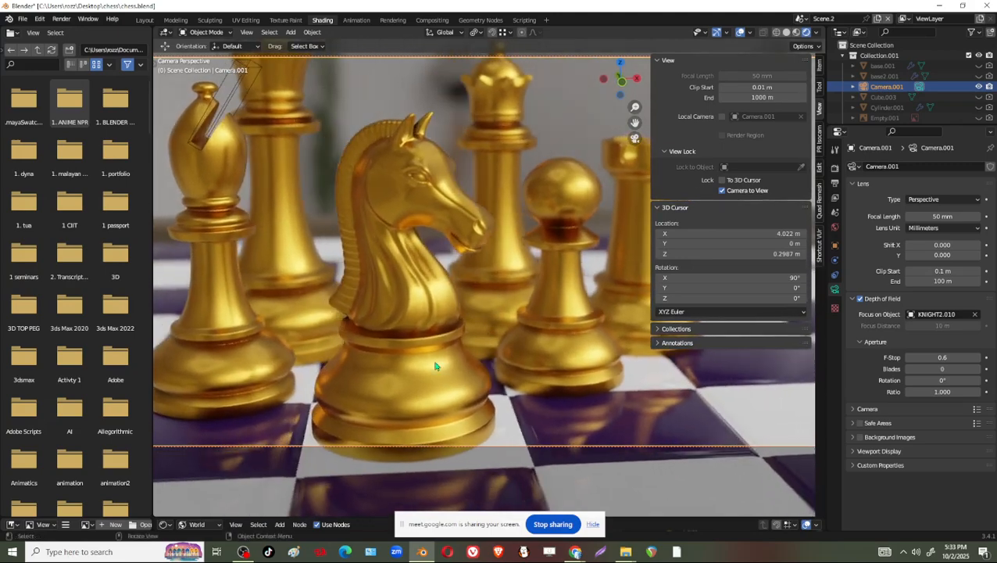
# Rotate the knight's head about 16° around the global Z axis
pyautogui.click(439, 321)
pyautogui.press('r')
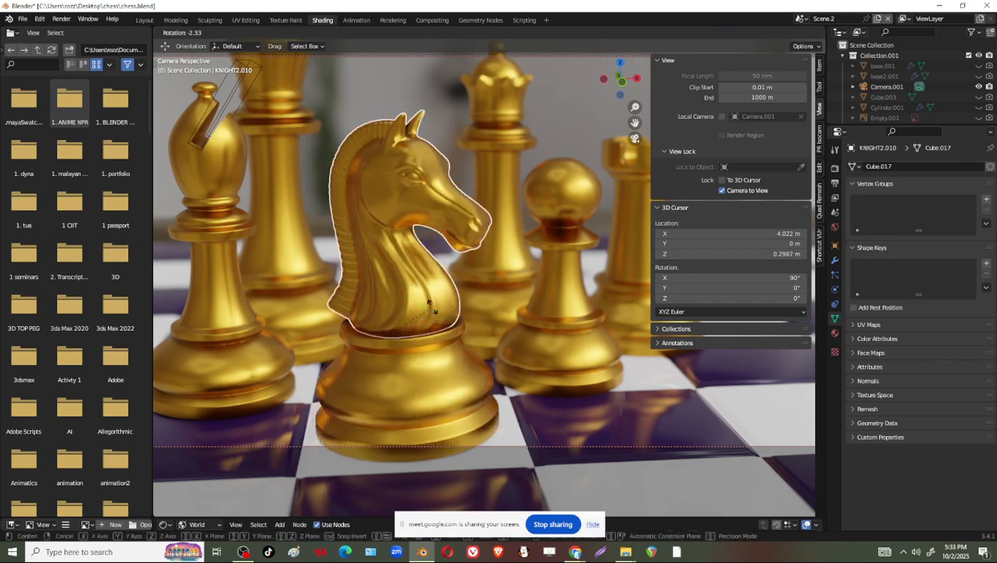
pyautogui.press('z')
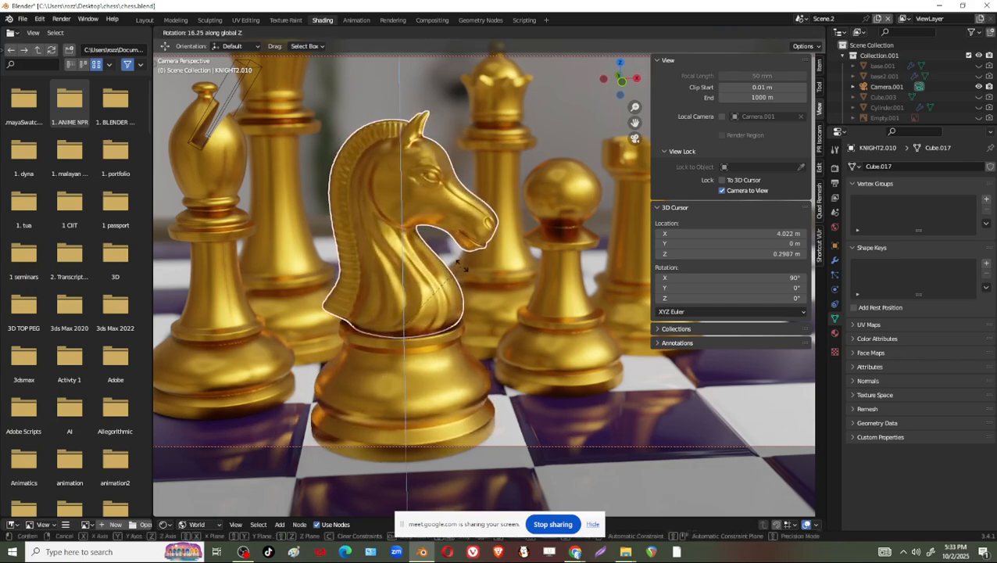
pyautogui.click(464, 261)
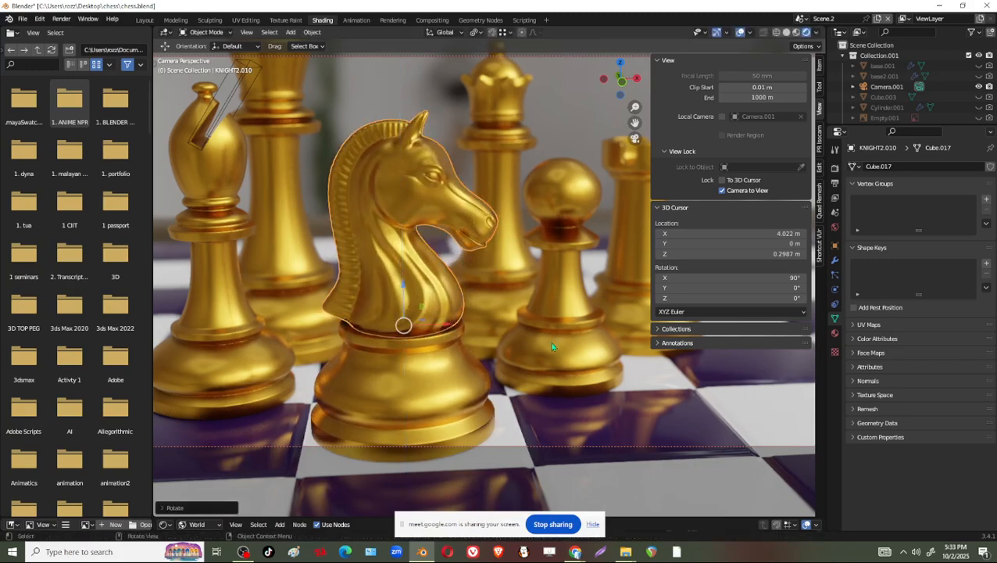
pyautogui.scroll(-2, 550, 344)
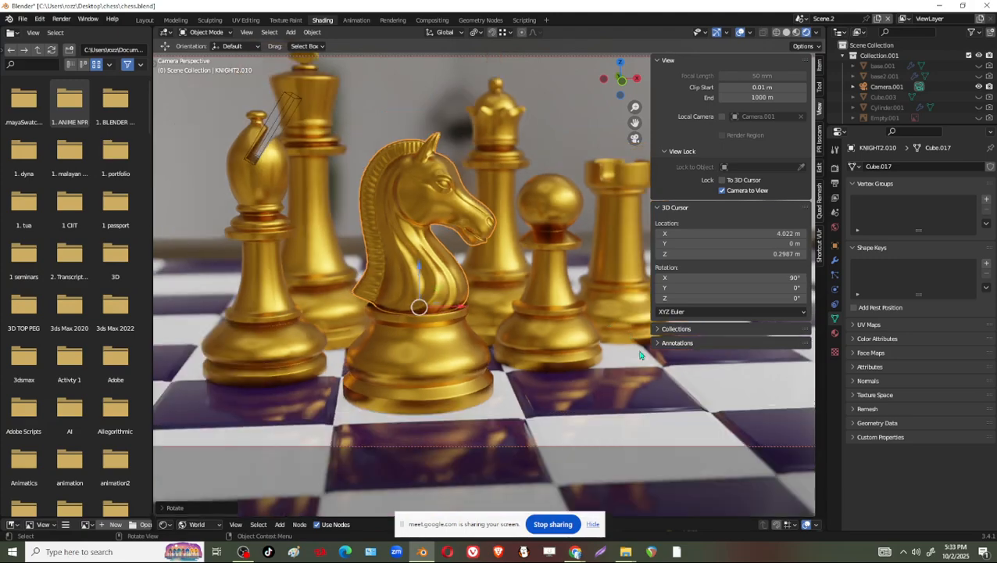
# Unlock the camera to reveal its full frame, lock it to the view again and recentre the pieces in the shot
pyautogui.click(725, 191)
pyautogui.scroll(-3, 574, 319)
pyautogui.keyDown('shift'); pyautogui.moveTo(573, 319); pyautogui.dragTo(498, 335, button='middle'); pyautogui.keyUp('shift')
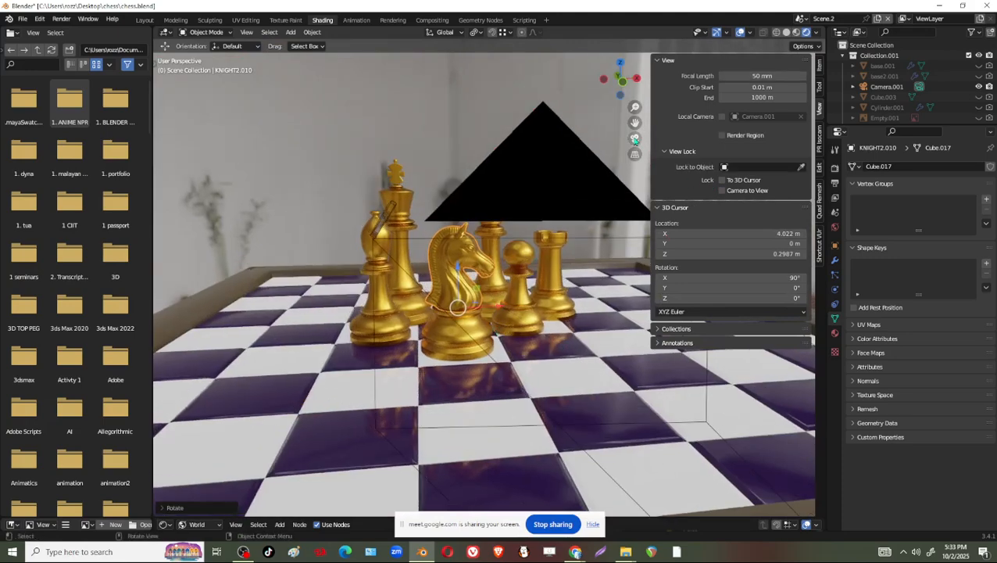
pyautogui.click(635, 139)
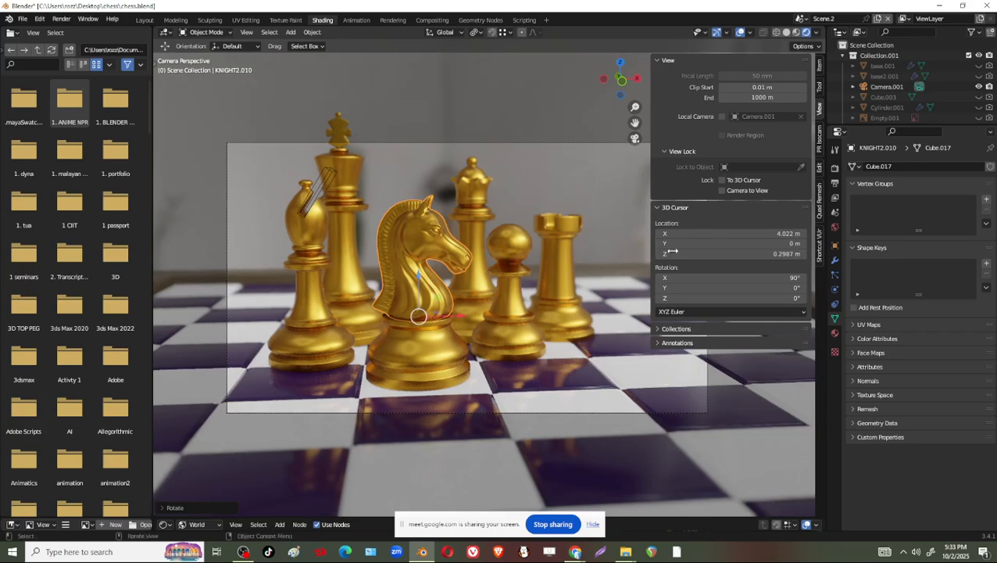
pyautogui.click(722, 190)
pyautogui.keyDown('shift'); pyautogui.moveTo(533, 313); pyautogui.dragTo(563, 342, button='middle'); pyautogui.keyUp('shift')
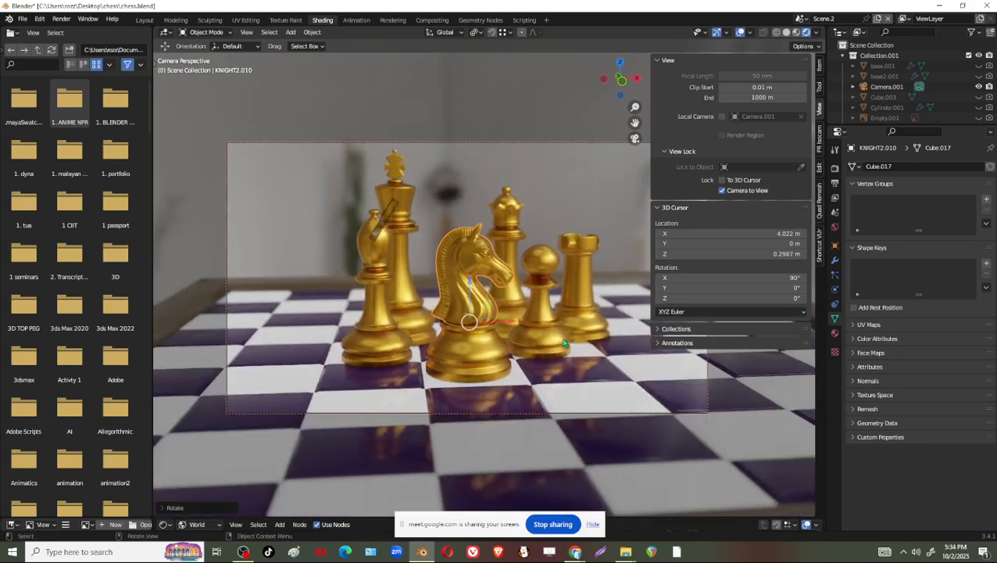
pyautogui.moveTo(564, 344); pyautogui.dragTo(533, 300, button='middle')
pyautogui.scroll(1, 565, 328)
# Undo a free move of the king and move it farther back along the Y axis, behind the knight
pyautogui.moveTo(395, 286); pyautogui.dragTo(391, 339, button='middle')
pyautogui.click(407, 305)
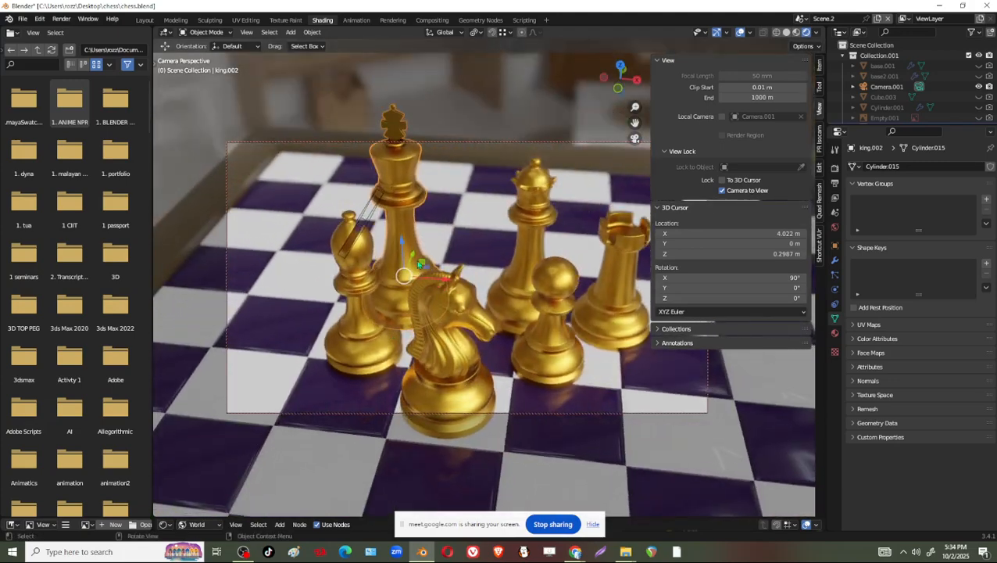
pyautogui.press('g')
pyautogui.click(428, 238)
pyautogui.hotkey('ctrl', 'z')
pyautogui.moveTo(414, 256); pyautogui.dragTo(427, 226)
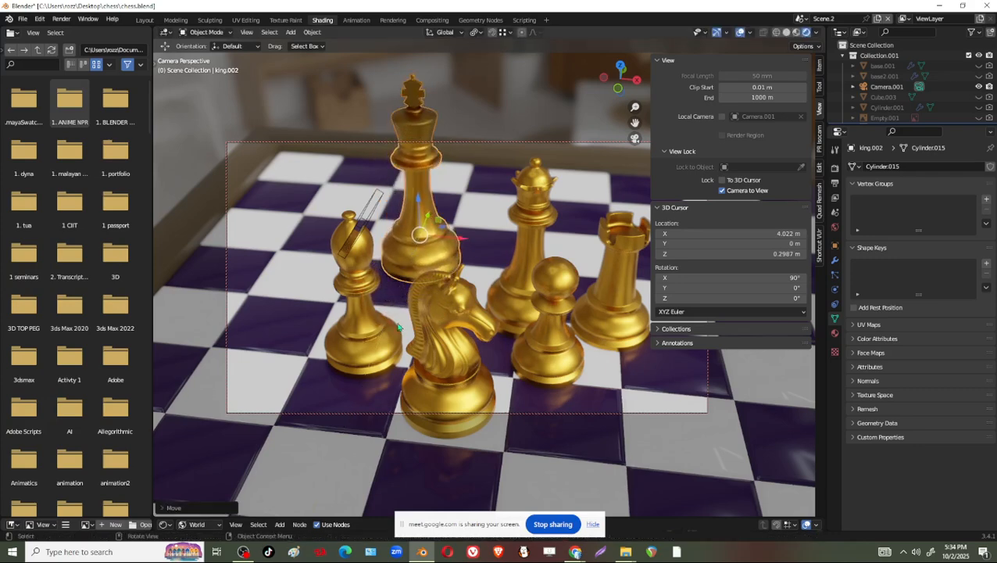
# Move the bishop farther back along Y toward the king's row, and shift the queen farther back too
pyautogui.click(379, 318)
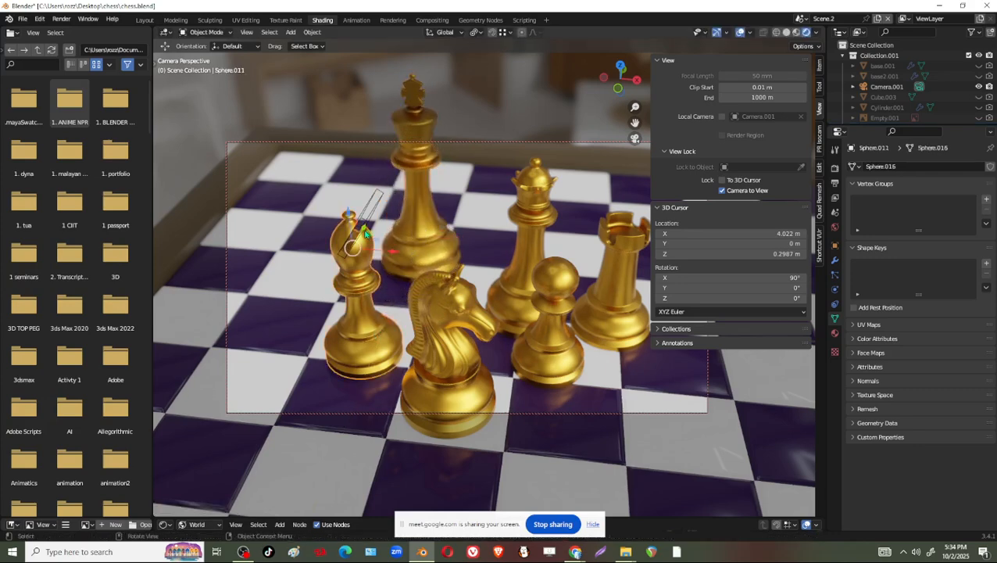
pyautogui.moveTo(364, 233); pyautogui.dragTo(378, 202)
pyautogui.click(524, 258)
pyautogui.moveTo(536, 270); pyautogui.dragTo(583, 306, button='middle')
pyautogui.moveTo(583, 323); pyautogui.dragTo(649, 295)
# Move the rook back along X and Y to stand behind the pawn, and shift the pawn along X toward the camera
pyautogui.click(556, 359)
pyautogui.click(601, 392)
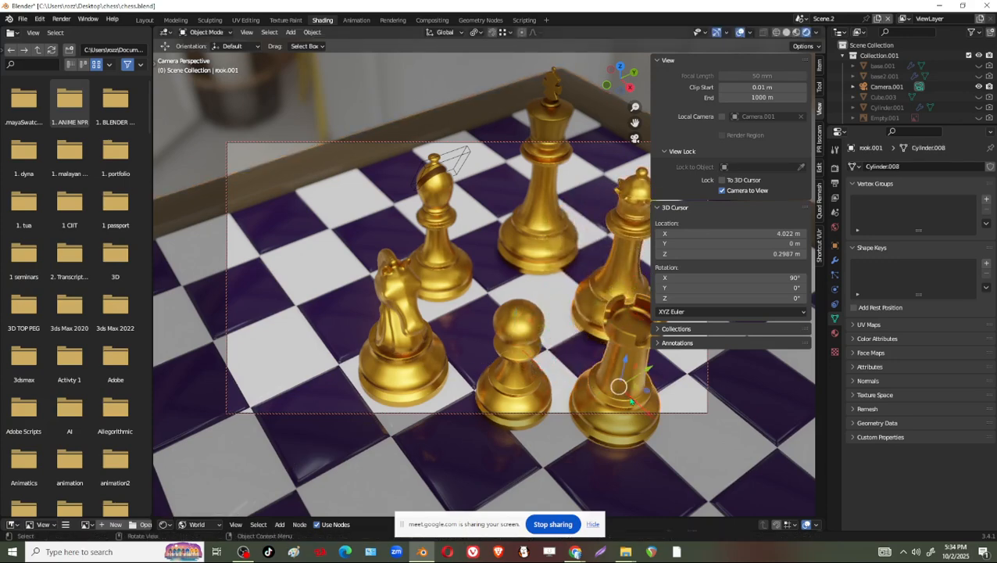
pyautogui.moveTo(633, 402); pyautogui.dragTo(576, 303)
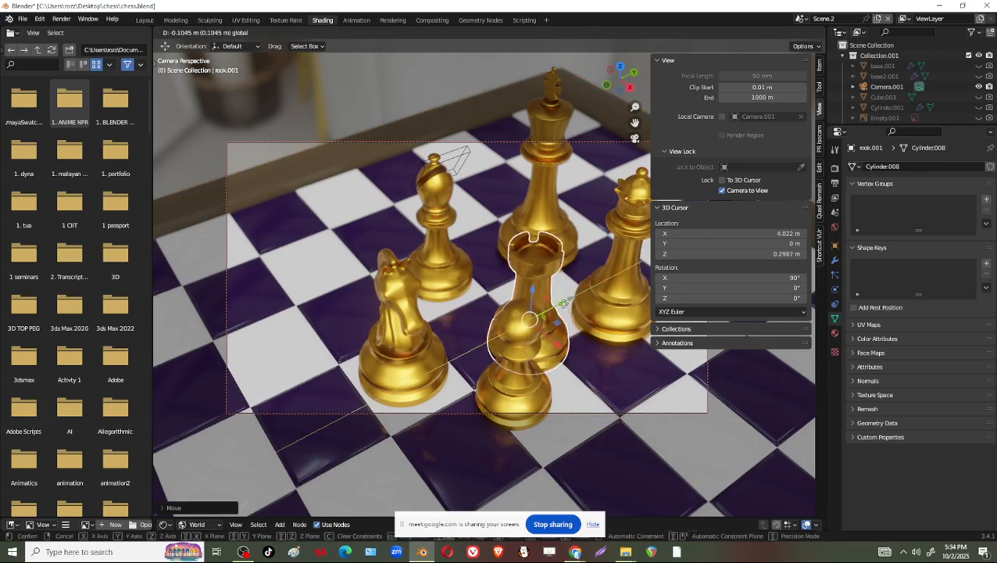
pyautogui.click(531, 384)
pyautogui.moveTo(534, 384); pyautogui.dragTo(547, 428)
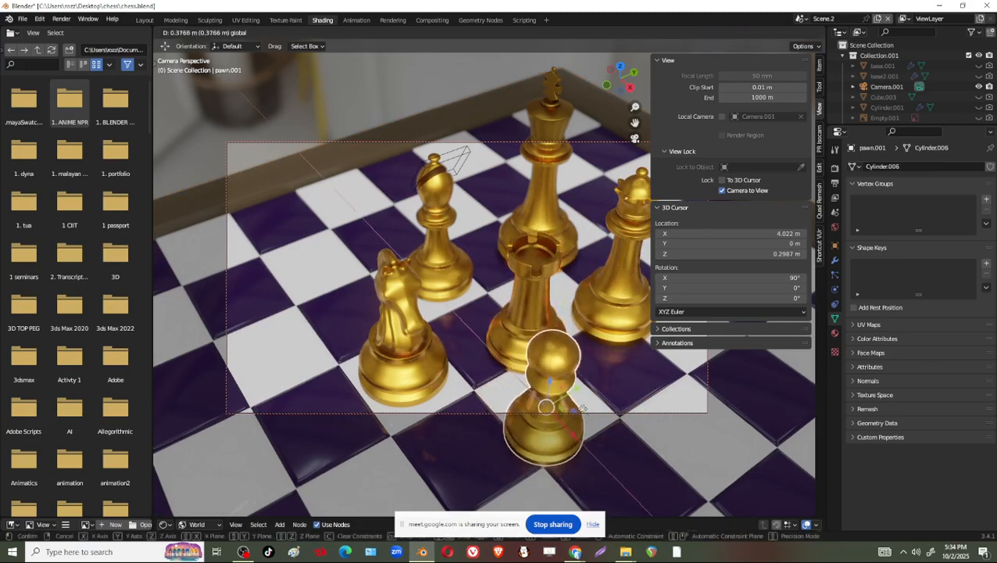
# Lower the camera toward the knight and move the rook along X out from behind the knight, toward the pawn
pyautogui.moveTo(547, 429); pyautogui.dragTo(564, 334, button='middle')
pyautogui.scroll(5, 558, 337)
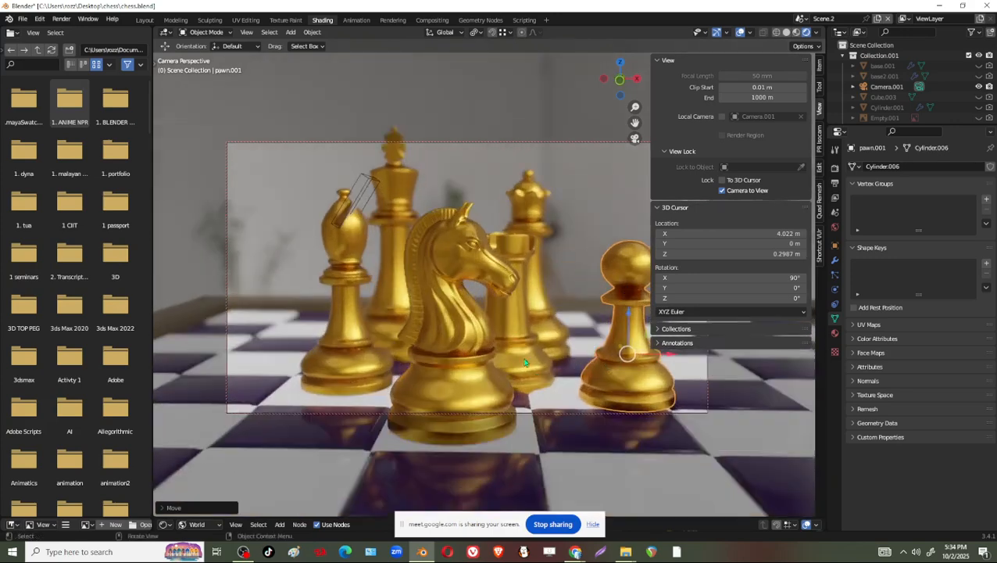
pyautogui.click(545, 340)
pyautogui.press('g')
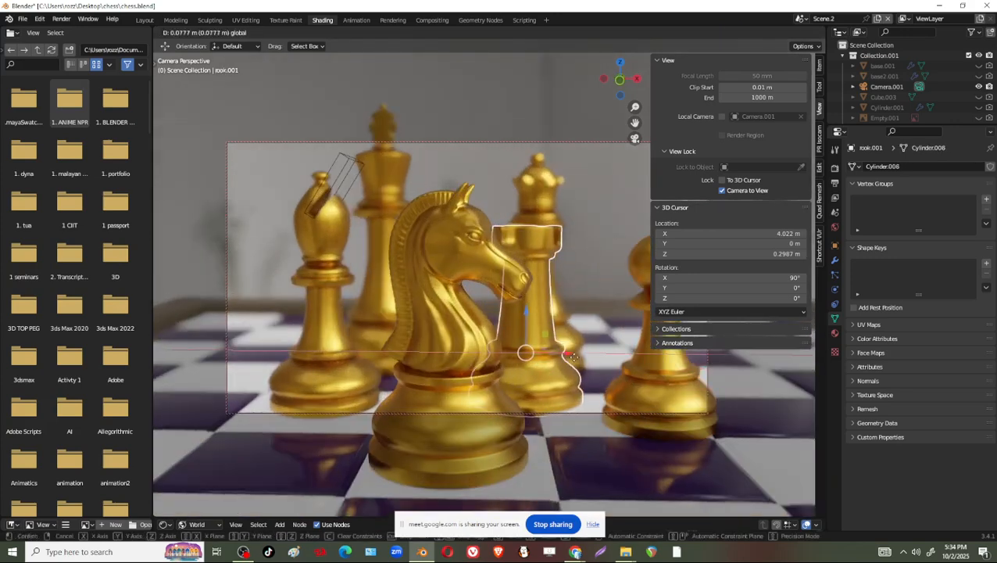
pyautogui.click(597, 352)
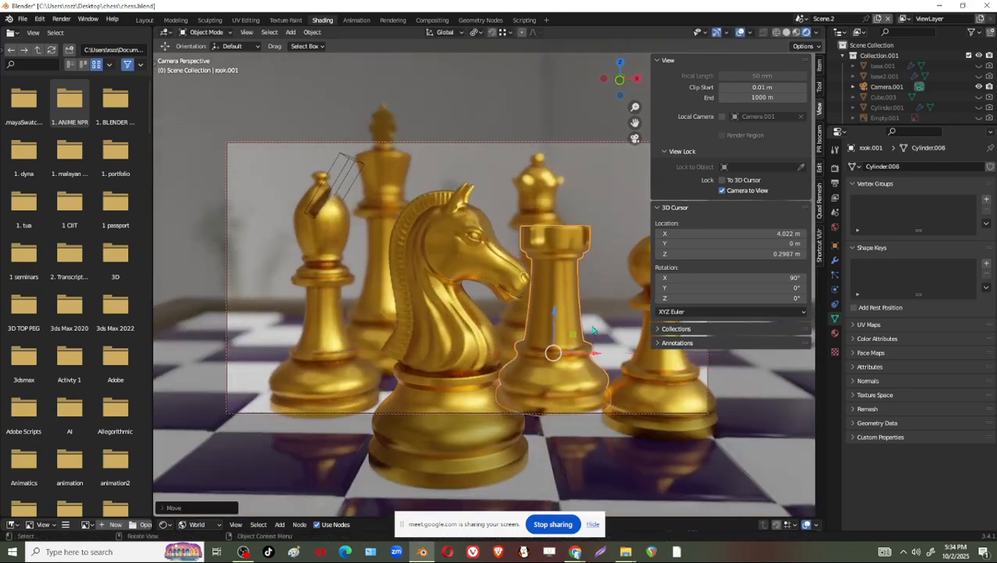
pyautogui.moveTo(596, 353); pyautogui.dragTo(629, 354)
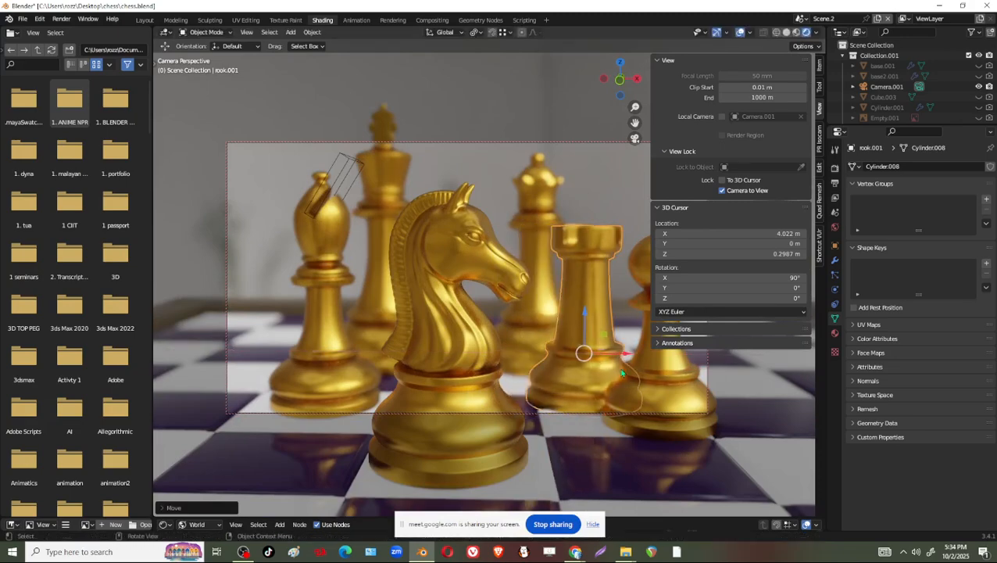
# Move the pawn farther back beyond the rook and reframe the camera closely around the knight
pyautogui.click(659, 404)
pyautogui.keyDown('shift'); pyautogui.moveTo(661, 386); pyautogui.dragTo(601, 362, button='middle'); pyautogui.keyUp('shift')
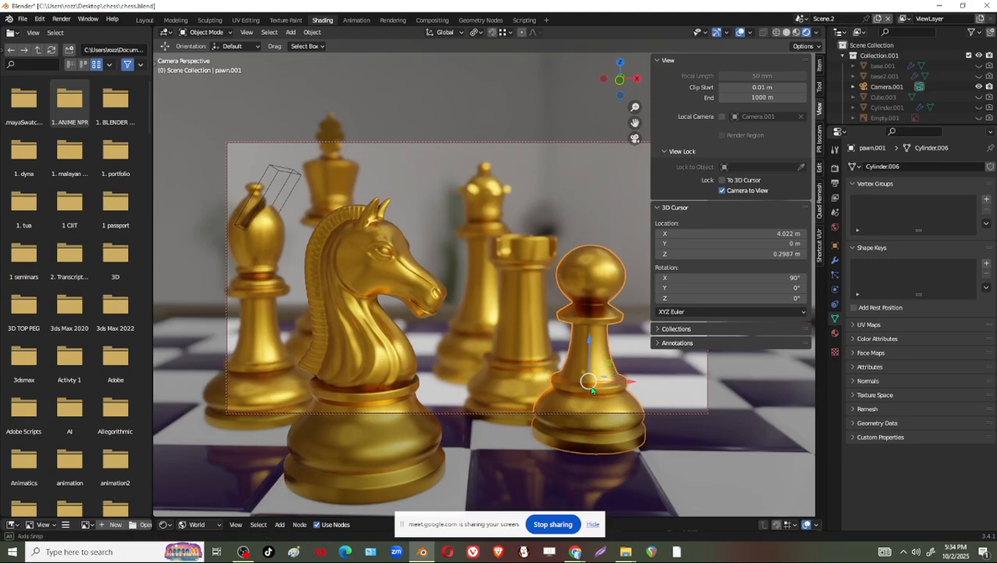
pyautogui.press('g')
pyautogui.click(623, 362)
pyautogui.scroll(-3, 541, 358)
pyautogui.scroll(3, 549, 344)
pyautogui.scroll(-2, 550, 345)
pyautogui.scroll(1, 601, 361)
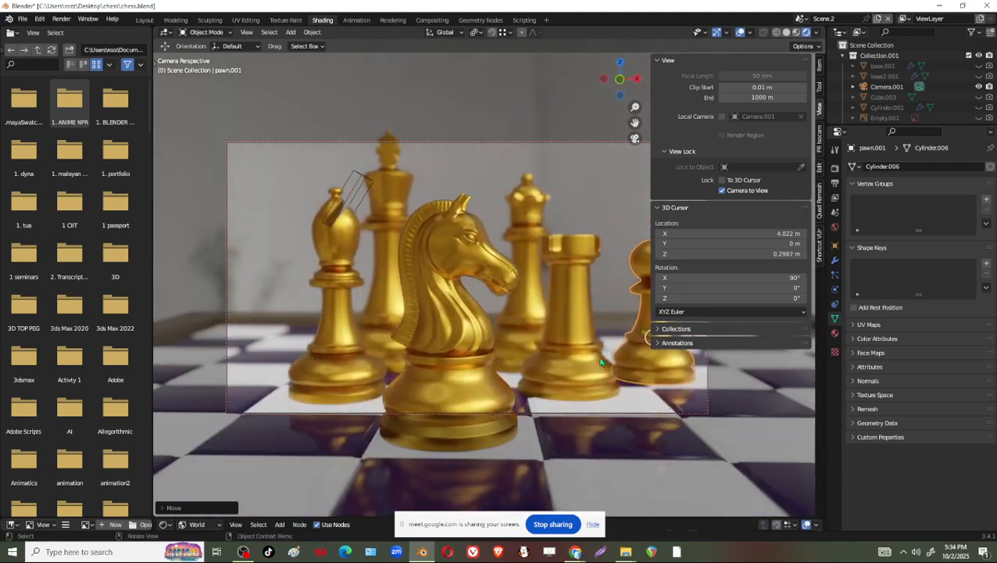
pyautogui.scroll(3, 601, 361)
pyautogui.scroll(-2, 596, 356)
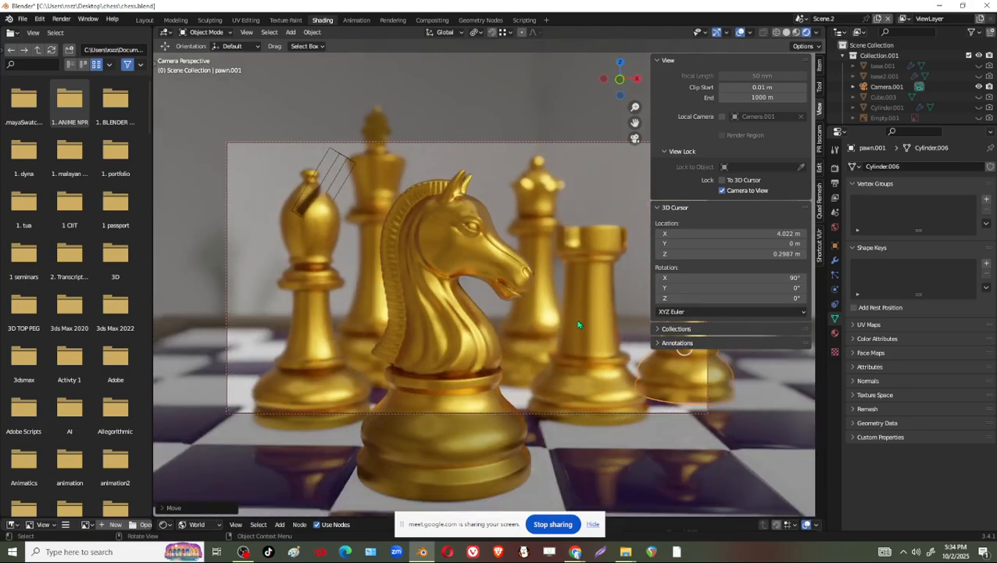
# Set the depth of field F-Stop of Camera.001 to 0.5
pyautogui.click(885, 87)
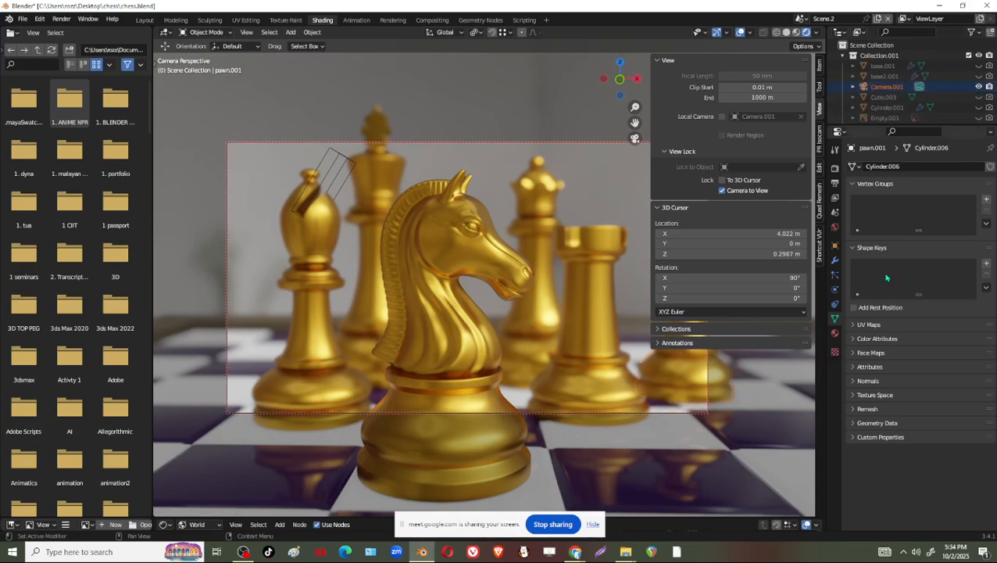
pyautogui.click(885, 86)
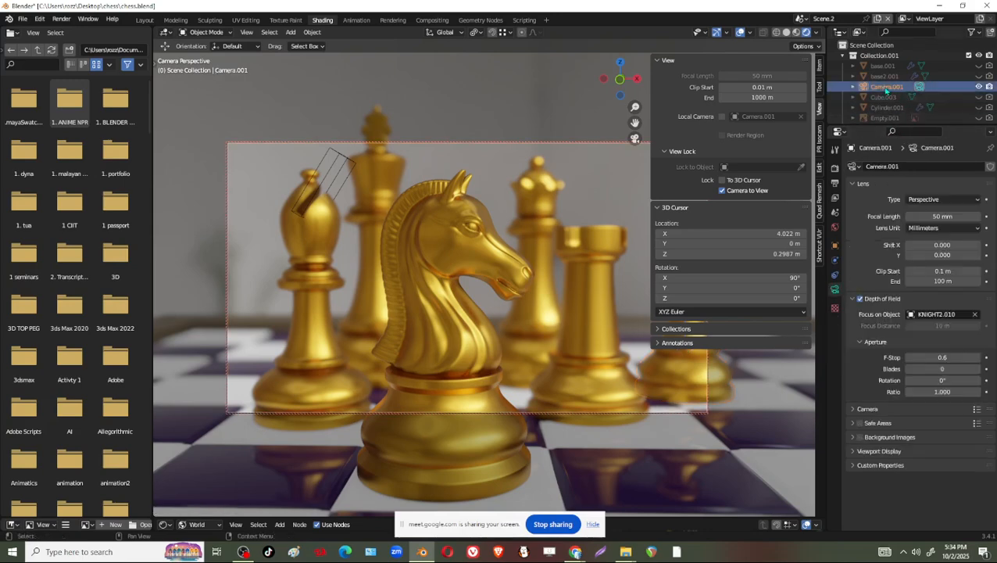
pyautogui.click(909, 357)
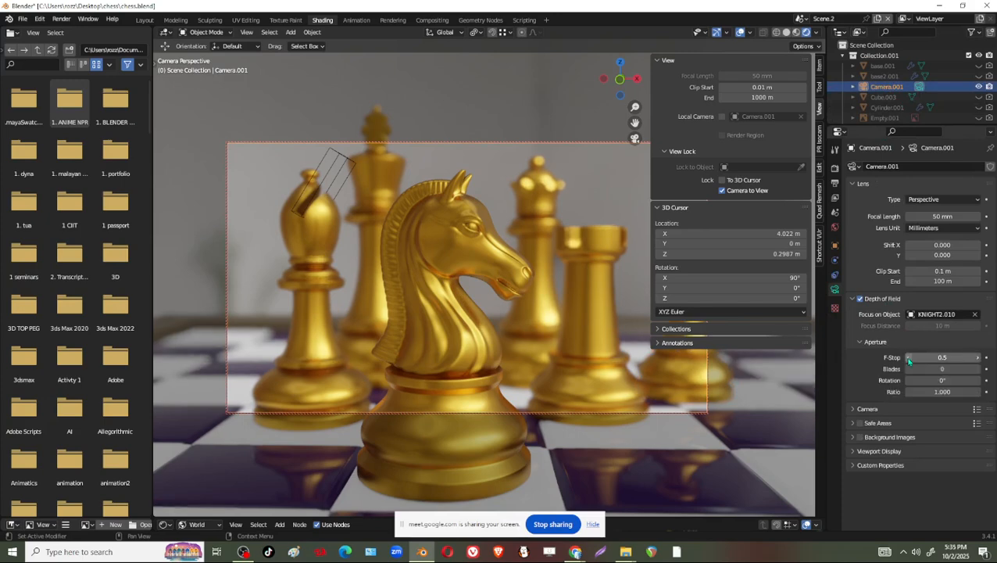
pyautogui.click(909, 357)
pyautogui.click(909, 357)
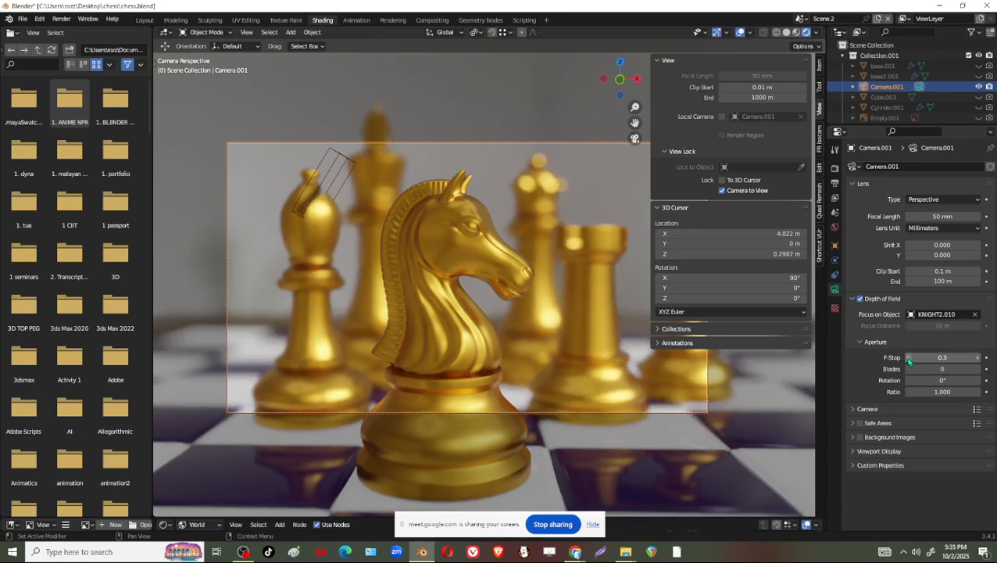
pyautogui.click(978, 357)
pyautogui.click(978, 357)
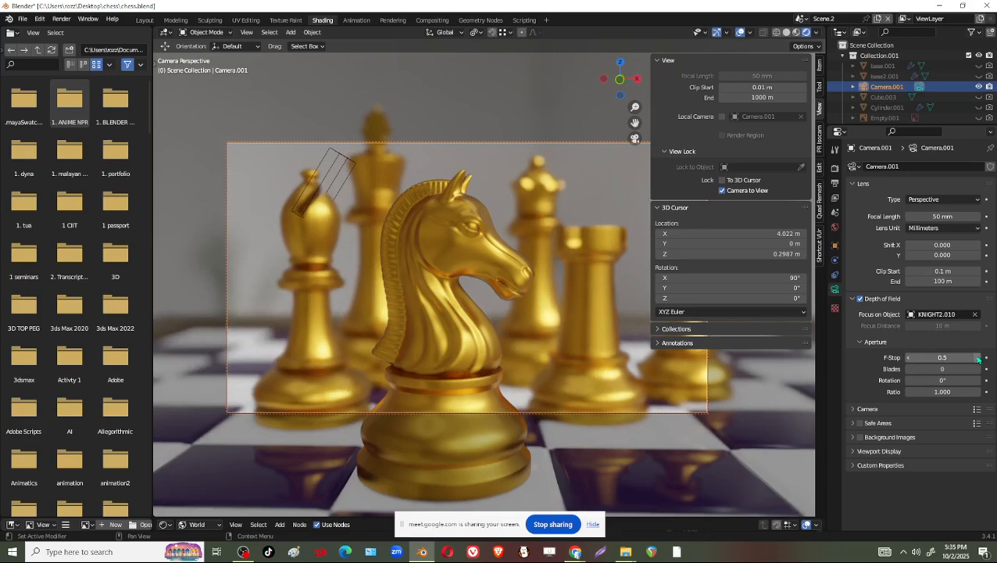
# Pull the camera back to frame all the pieces, duplicate the pawn and move the copy about 3 m along negative X past the bishop
pyautogui.moveTo(560, 335)
pyautogui.keyDown('shift'); pyautogui.mouseDown(button='middle')
pyautogui.moveTo(587, 335)
pyautogui.moveTo(544, 337)
pyautogui.mouseUp(button='middle'); pyautogui.keyUp('shift')
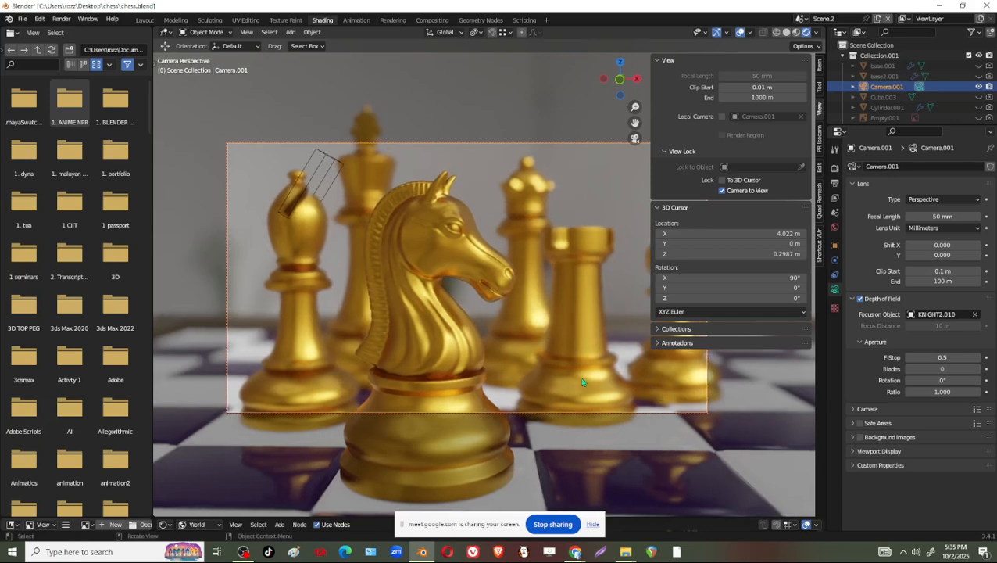
pyautogui.keyDown('shift'); pyautogui.moveTo(582, 382); pyautogui.dragTo(503, 326, button='middle'); pyautogui.keyUp('shift')
pyautogui.scroll(-4, 526, 348)
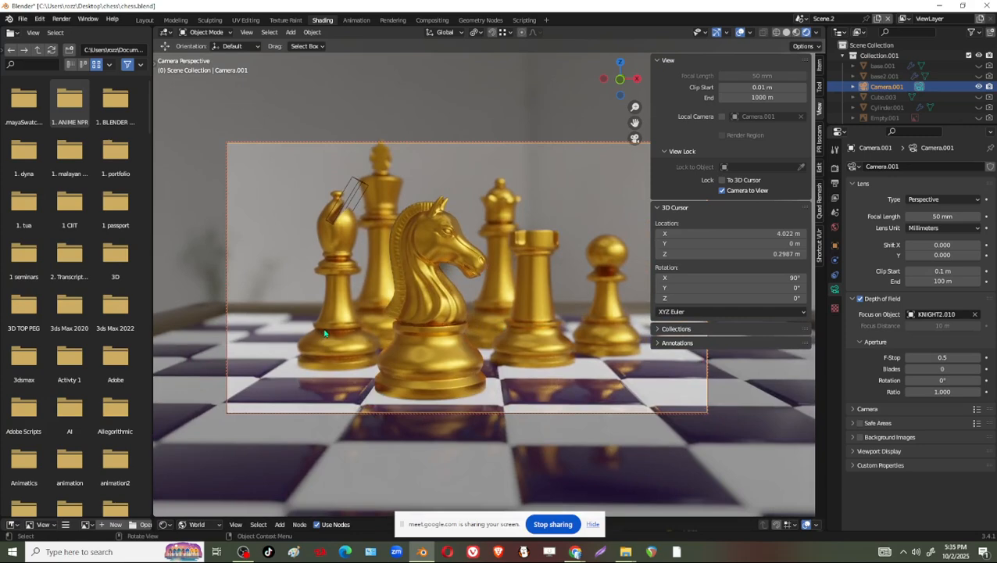
pyautogui.click(616, 330)
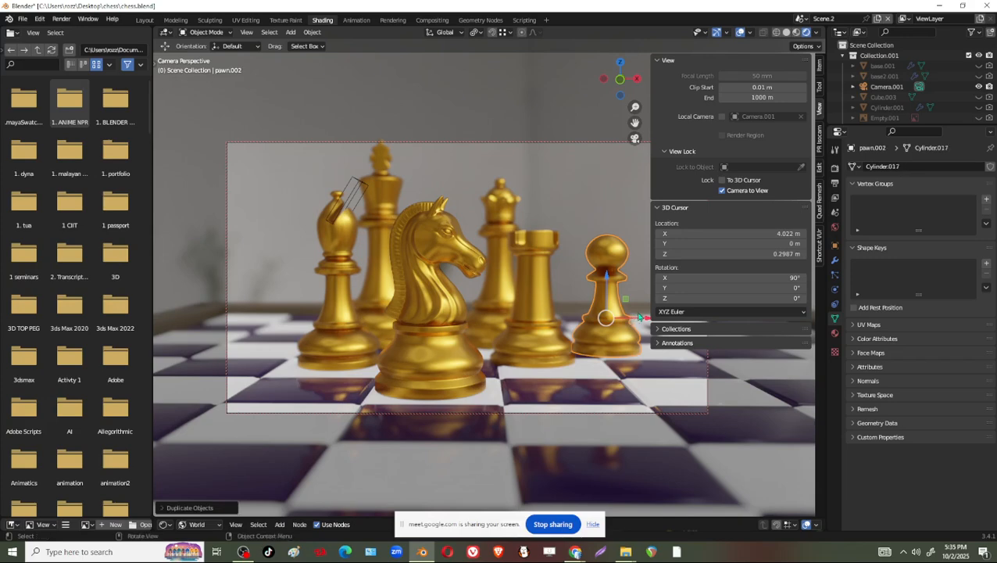
pyautogui.hotkey('shift', 'd')
pyautogui.press('x')
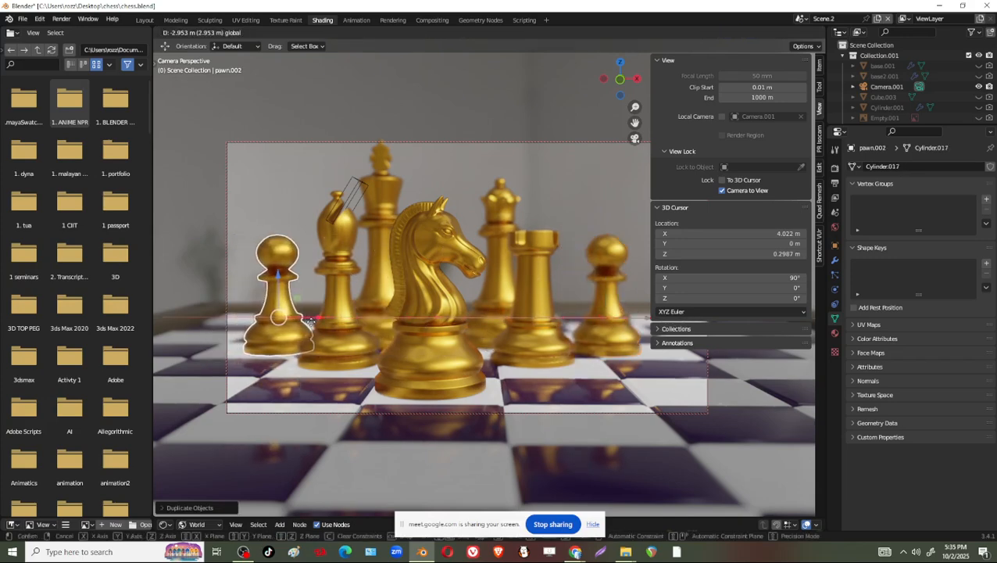
pyautogui.click(309, 323)
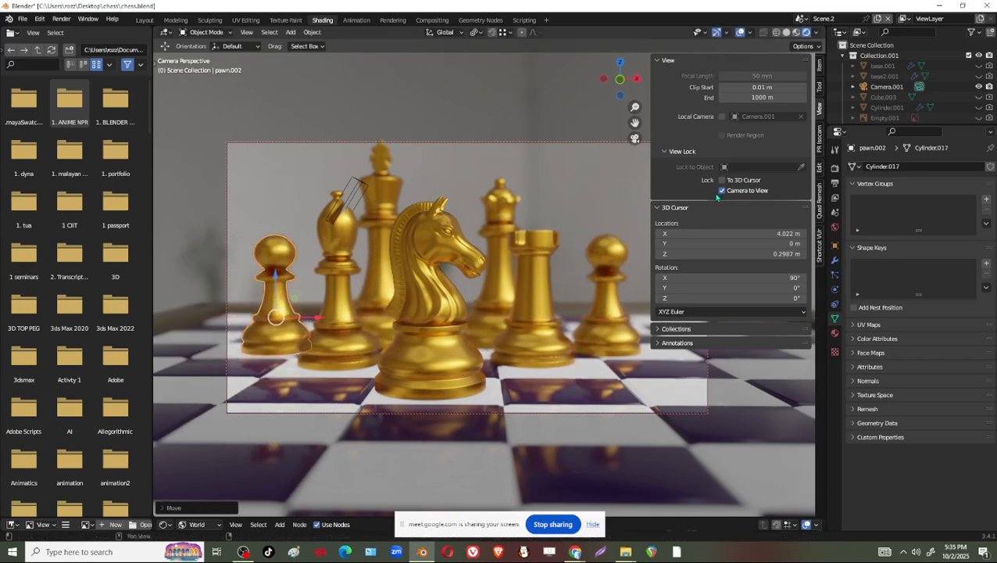
# Move the bishop about 0.13 m along X, away from the duplicated pawn
pyautogui.moveTo(406, 367); pyautogui.dragTo(391, 344, button='middle')
pyautogui.click(425, 315)
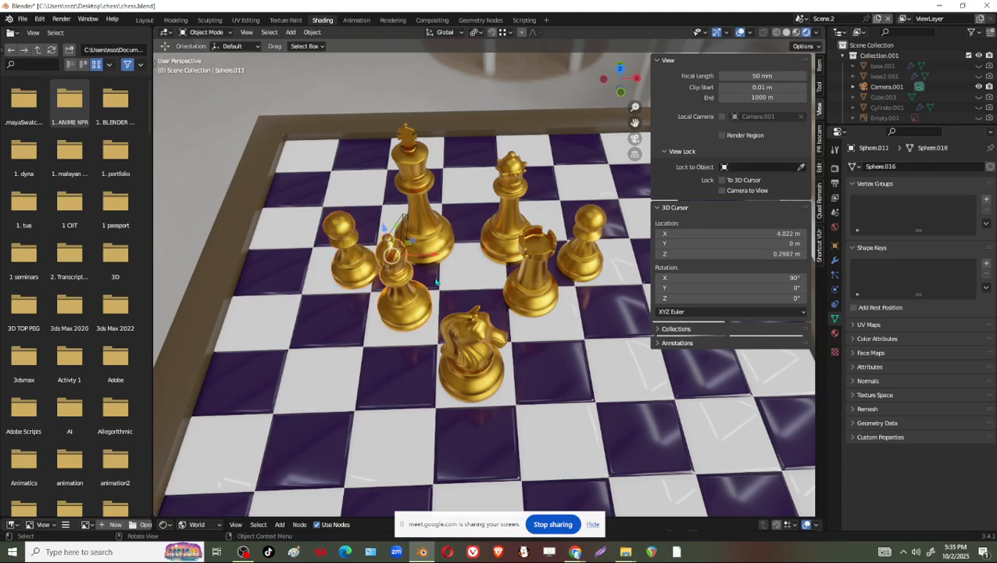
pyautogui.press('g')
pyautogui.press('x')
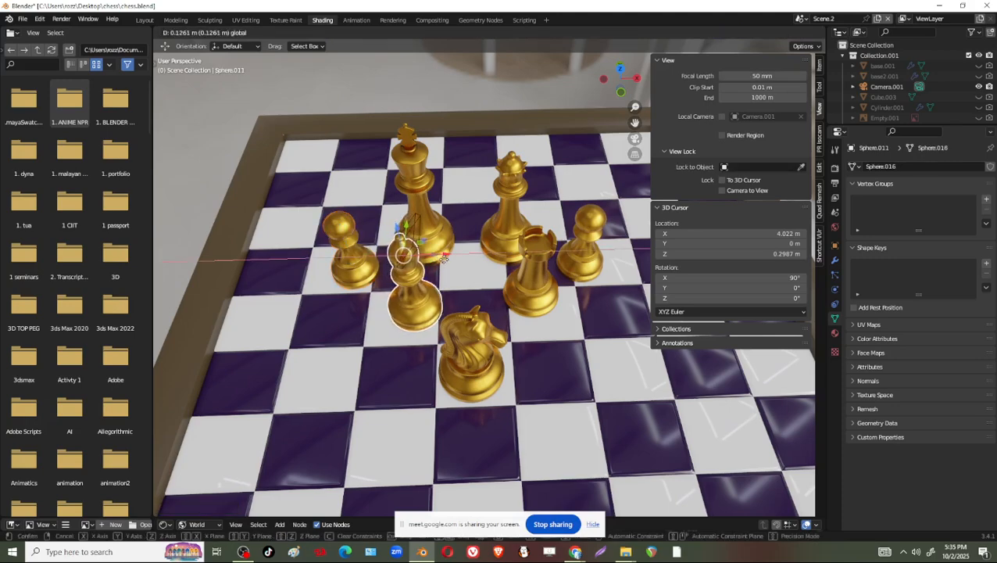
pyautogui.click(484, 340)
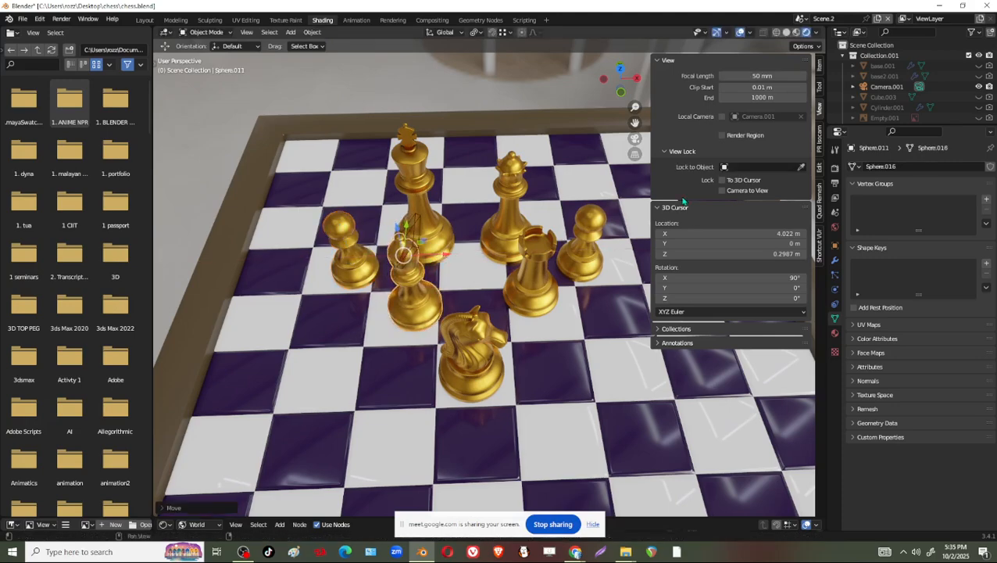
# Return to the camera view and reframe the shot from a low angle with the knight centred between the two pawns
pyautogui.click(638, 141)
pyautogui.scroll(2, 557, 317)
pyautogui.keyDown('shift'); pyautogui.moveTo(558, 318); pyautogui.dragTo(517, 326, button='middle'); pyautogui.keyUp('shift')
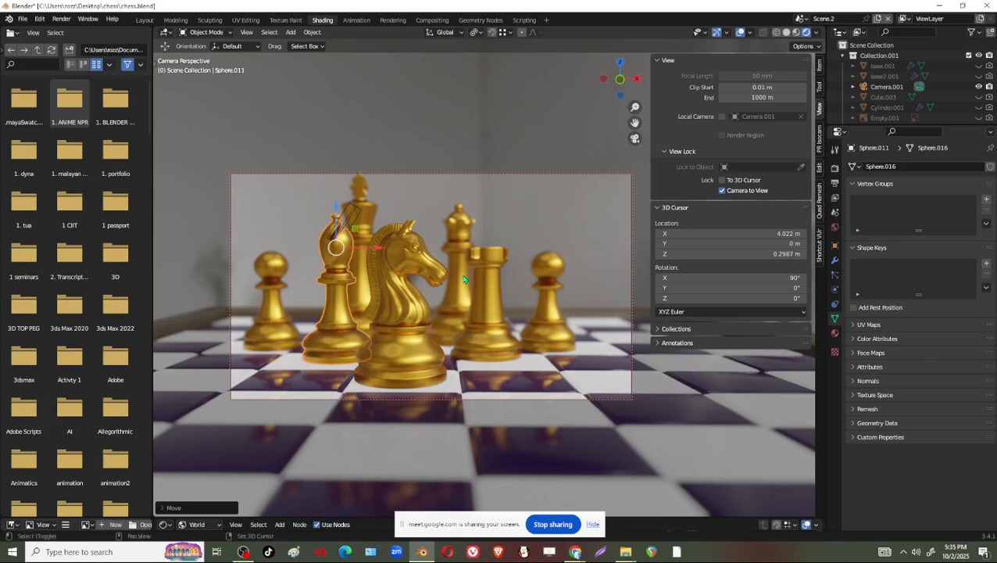
pyautogui.keyDown('shift'); pyautogui.moveTo(464, 279); pyautogui.dragTo(507, 276, button='middle'); pyautogui.keyUp('shift')
pyautogui.scroll(1, 507, 277)
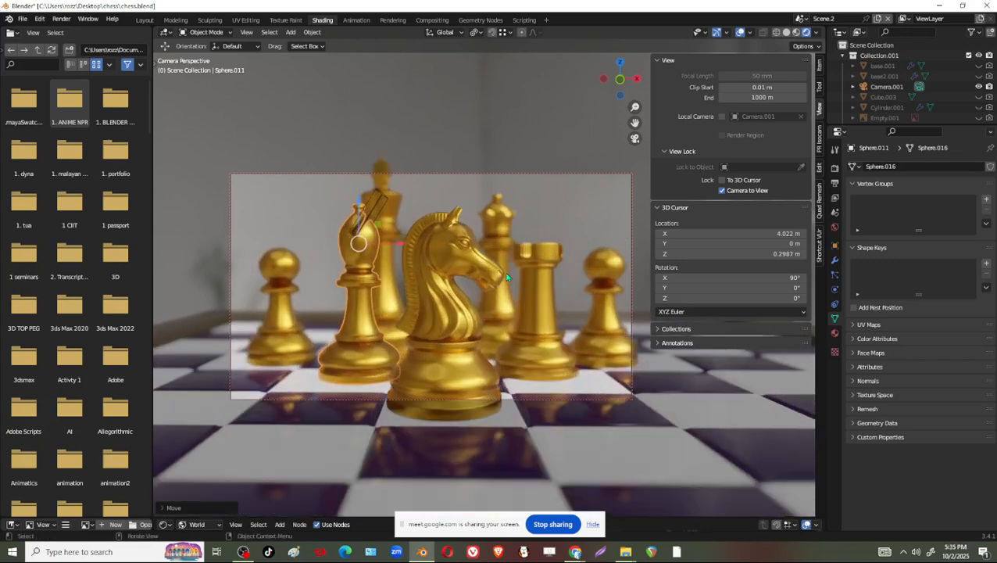
pyautogui.scroll(4, 507, 268)
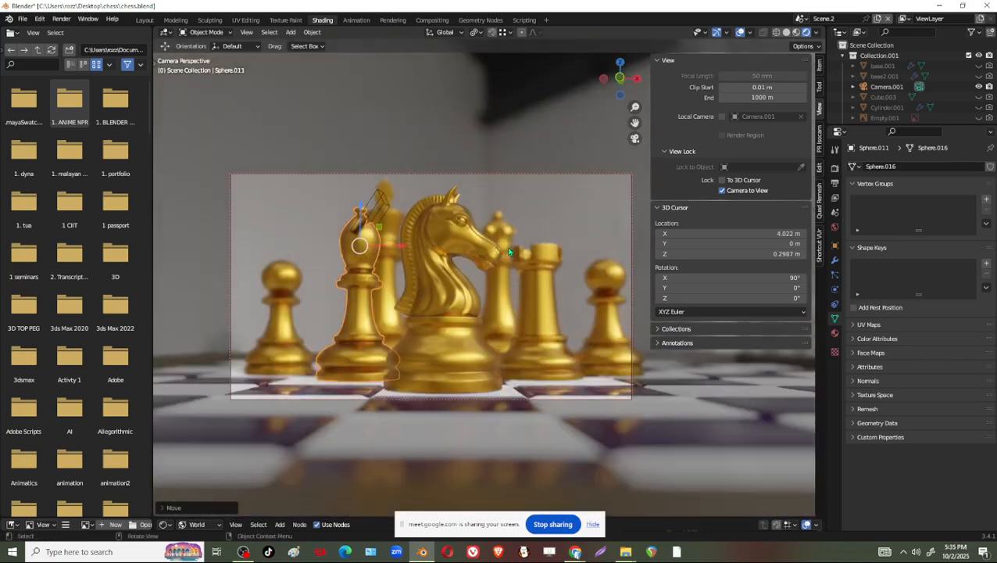
pyautogui.scroll(-3, 509, 250)
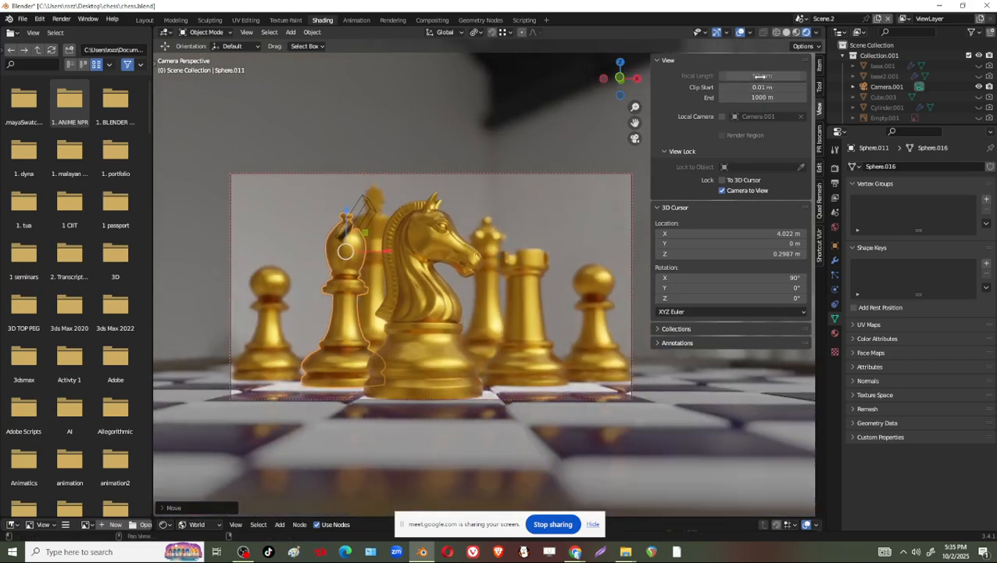
# Set the focal length of Camera.001 to 25 mm and bring the camera closer to the pieces
pyautogui.click(893, 88)
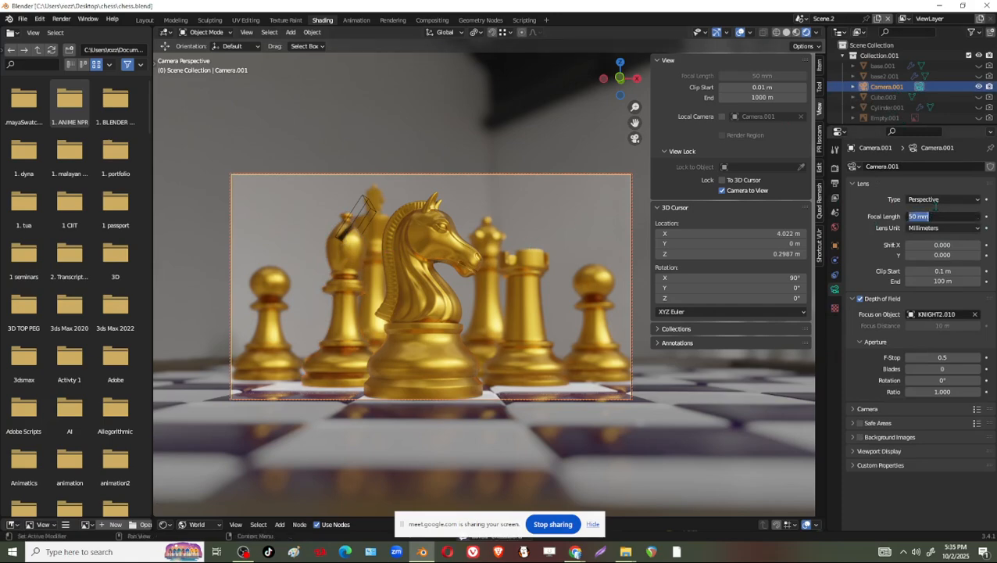
pyautogui.press('Return')
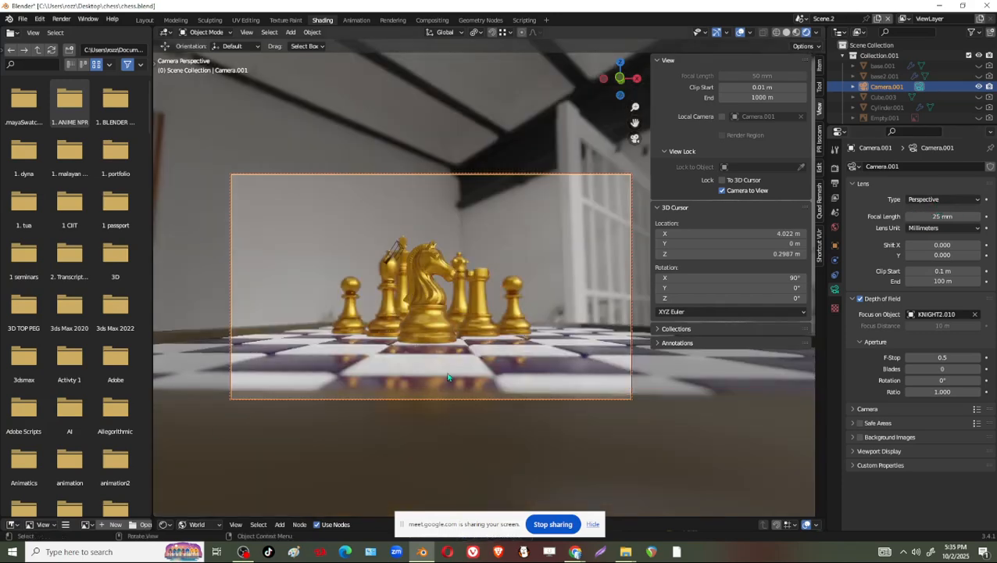
pyautogui.scroll(4, 481, 324)
pyautogui.scroll(-2, 483, 322)
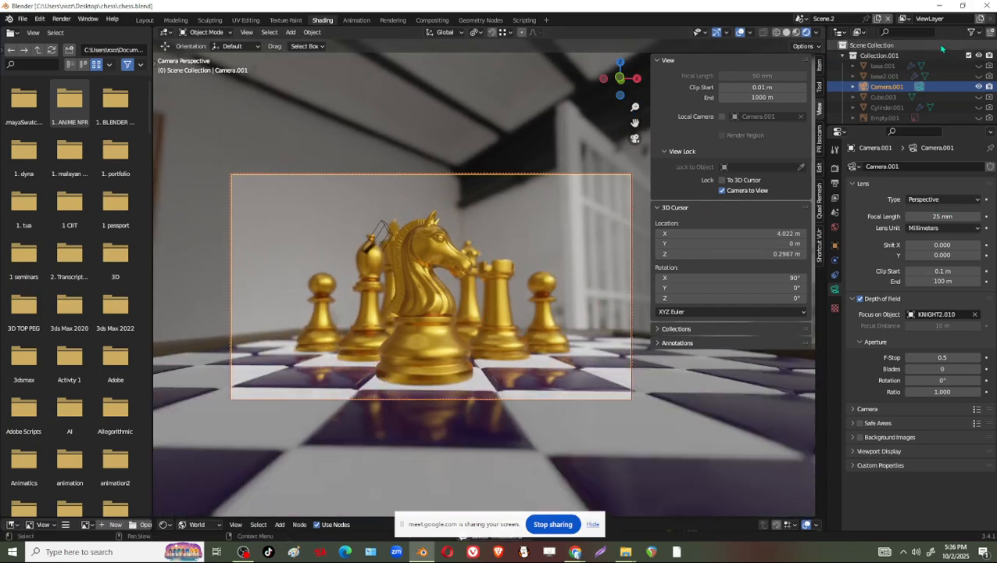
# Switch to the Chrome browser and search Google for "shot lens diference" in a new tab
pyautogui.click(940, 5)
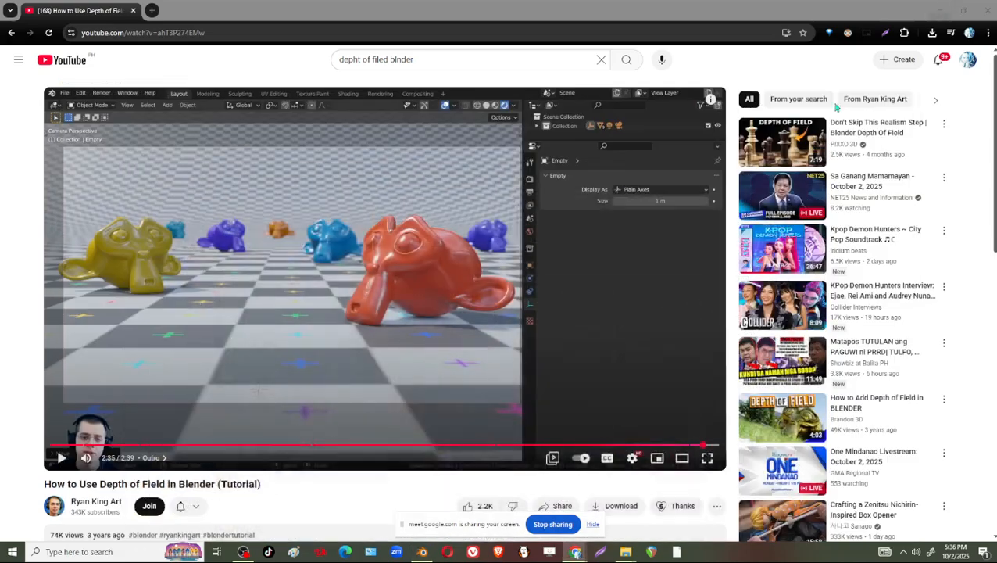
pyautogui.click(152, 10)
pyautogui.click(161, 33)
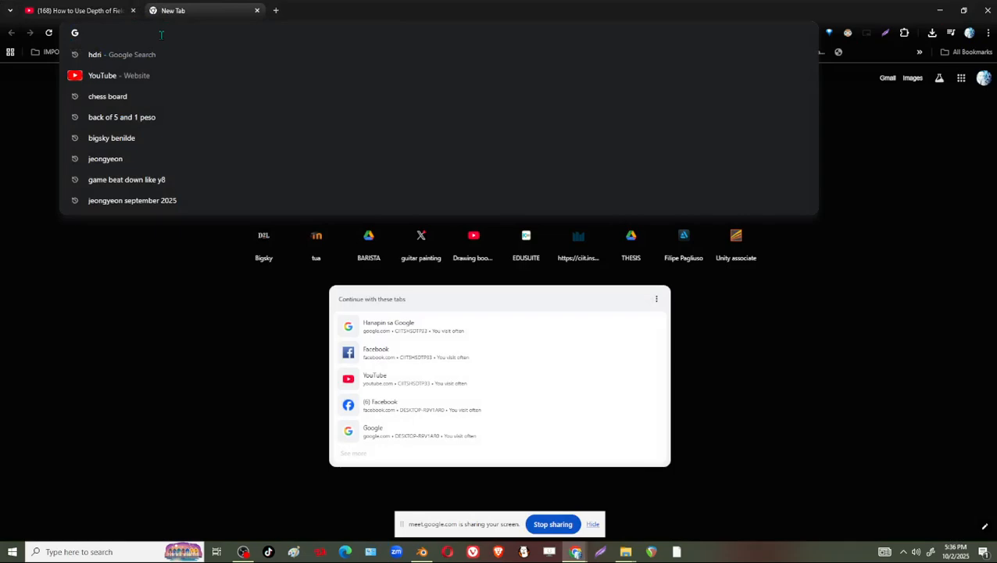
pyautogui.write('shot')
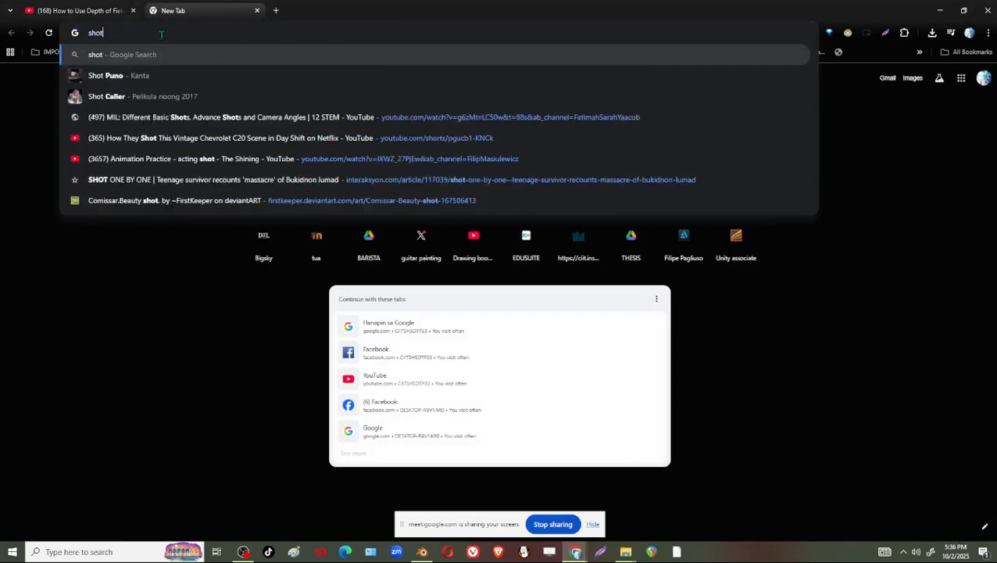
pyautogui.write(' lens ')
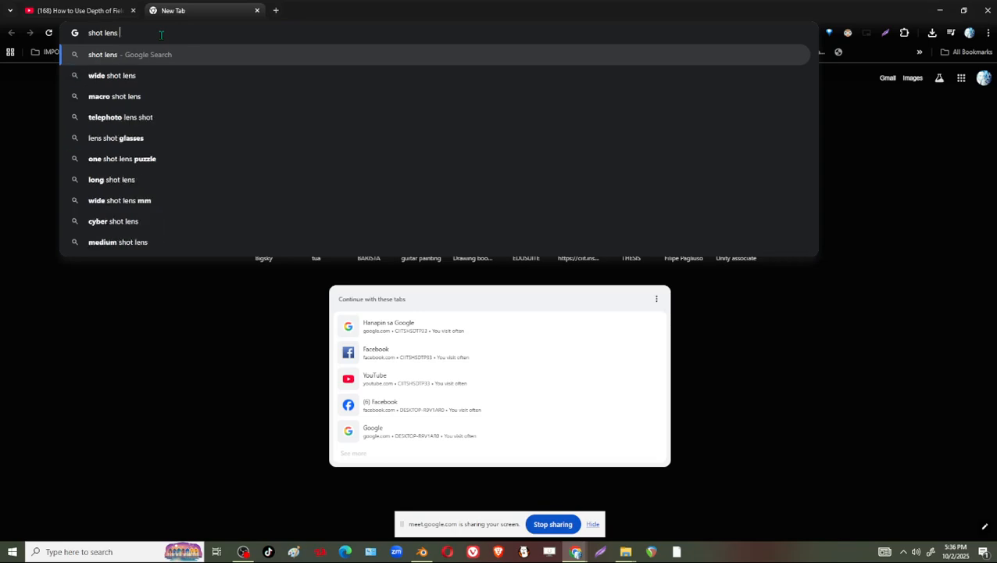
pyautogui.write('dife')
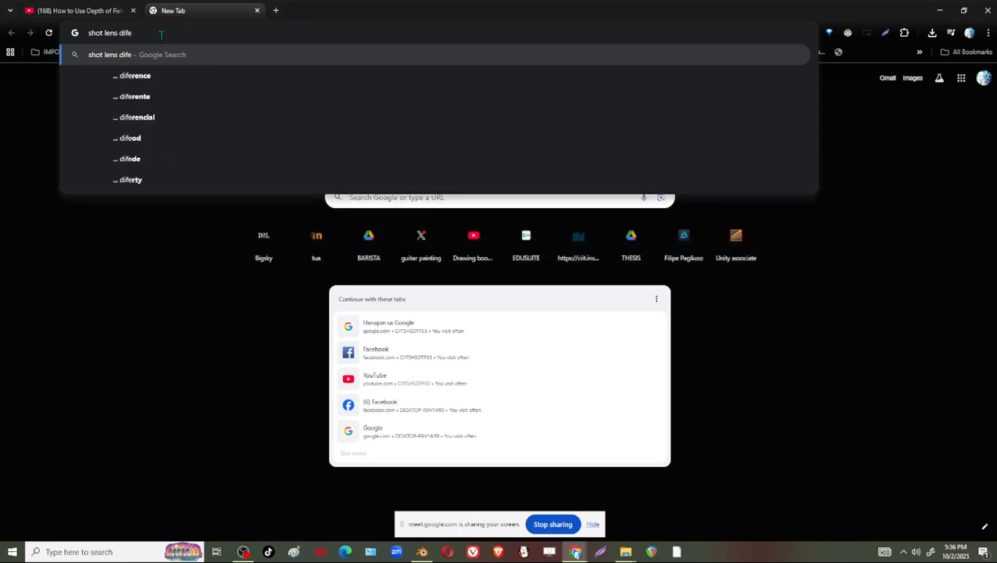
pyautogui.press('Down')
pyautogui.press('Return')
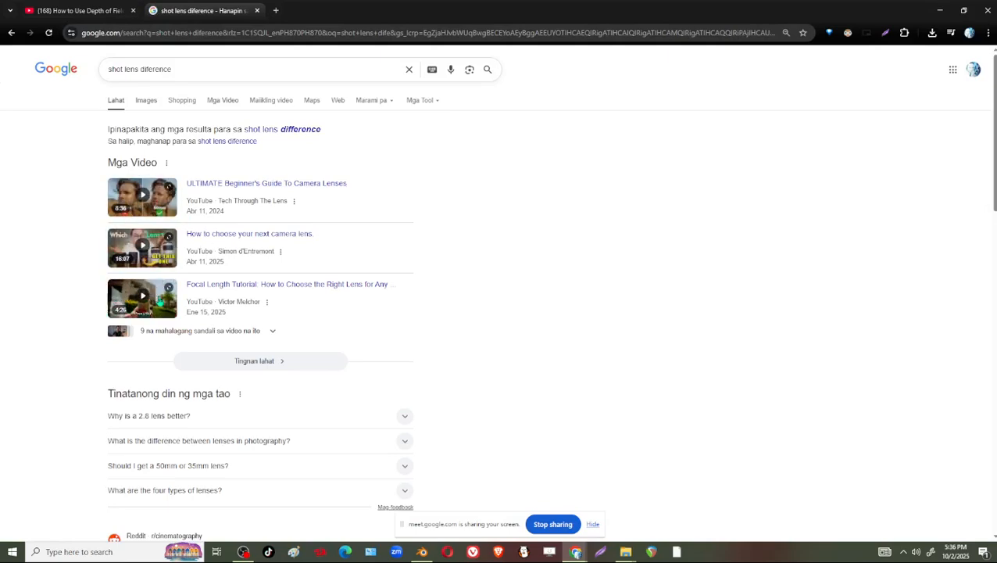
# Play the YouTube video "Focal Length Tutorial: How to Choose the Right Lens for Any Shot" full screen with captions, pausing at the 17mm and 70mm comparison
pyautogui.click(268, 285)
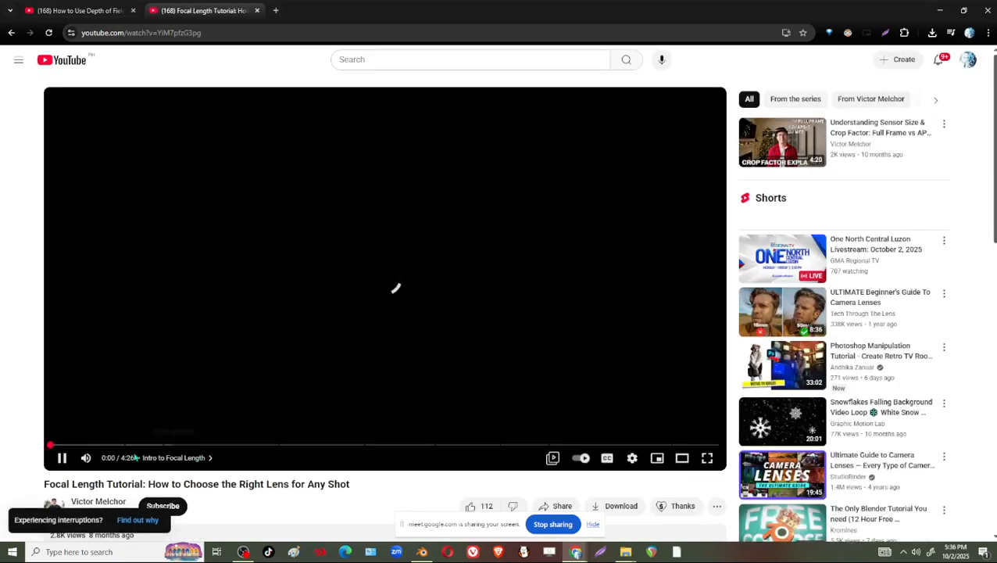
pyautogui.press('space')
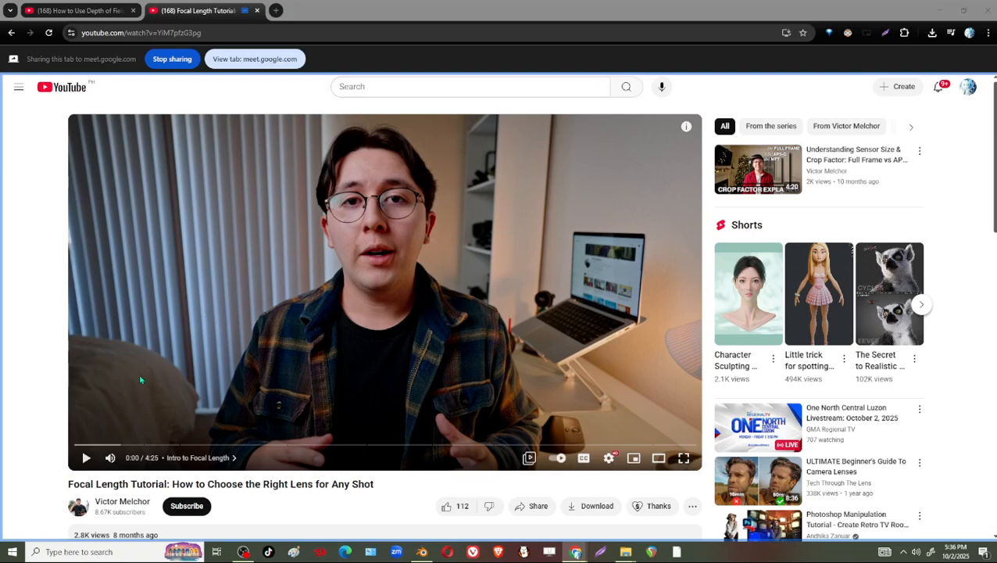
pyautogui.click(87, 457)
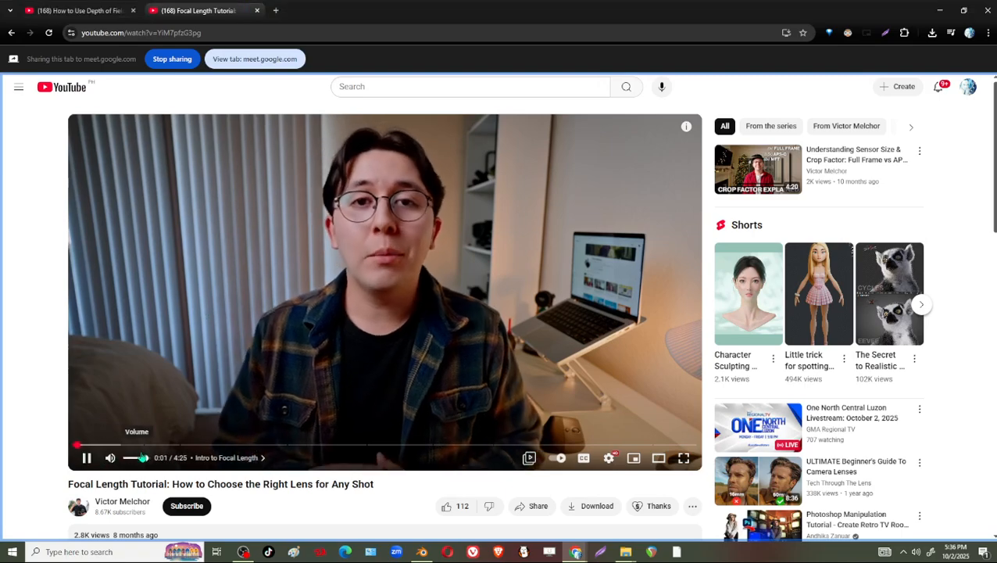
pyautogui.click(659, 457)
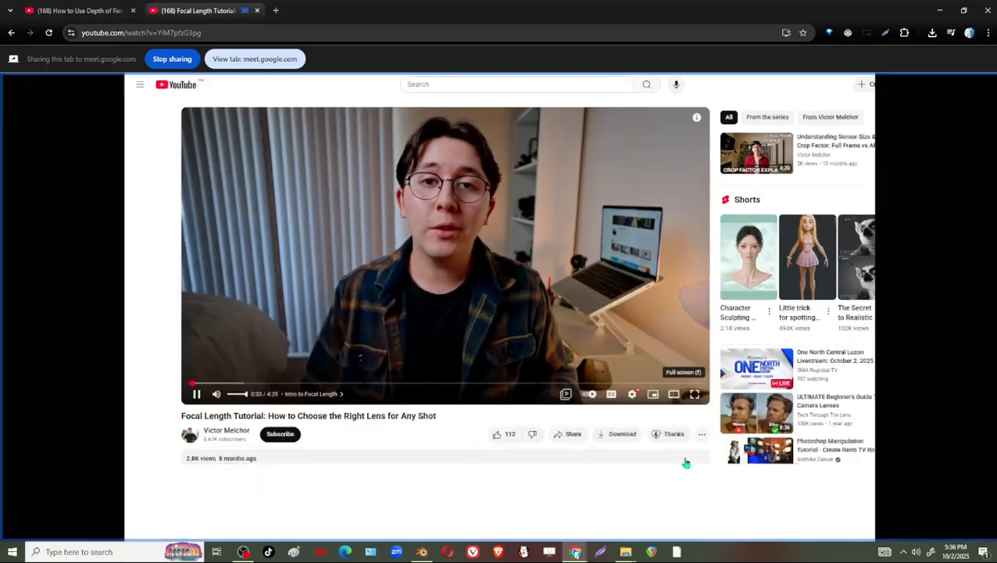
pyautogui.click(694, 394)
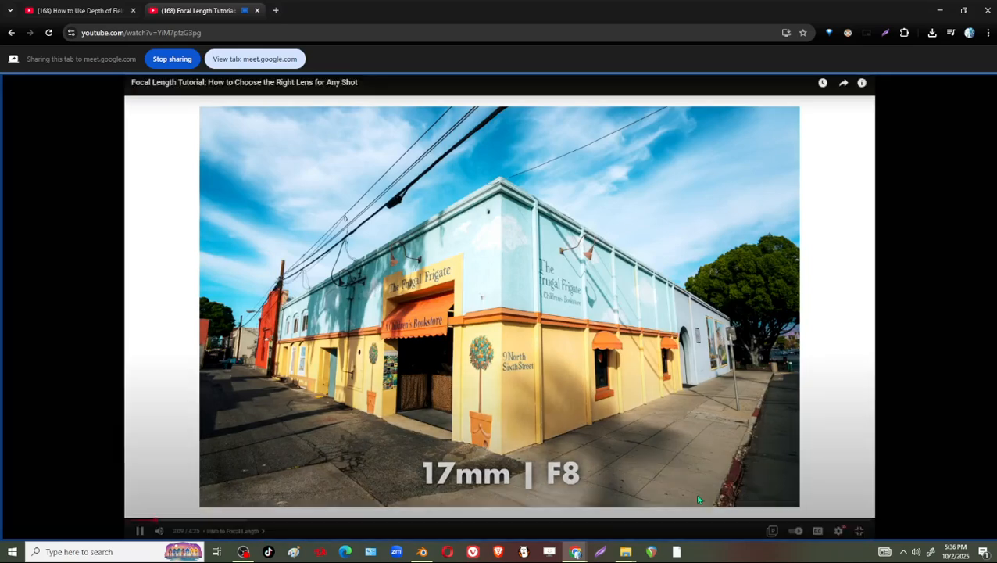
pyautogui.click(816, 531)
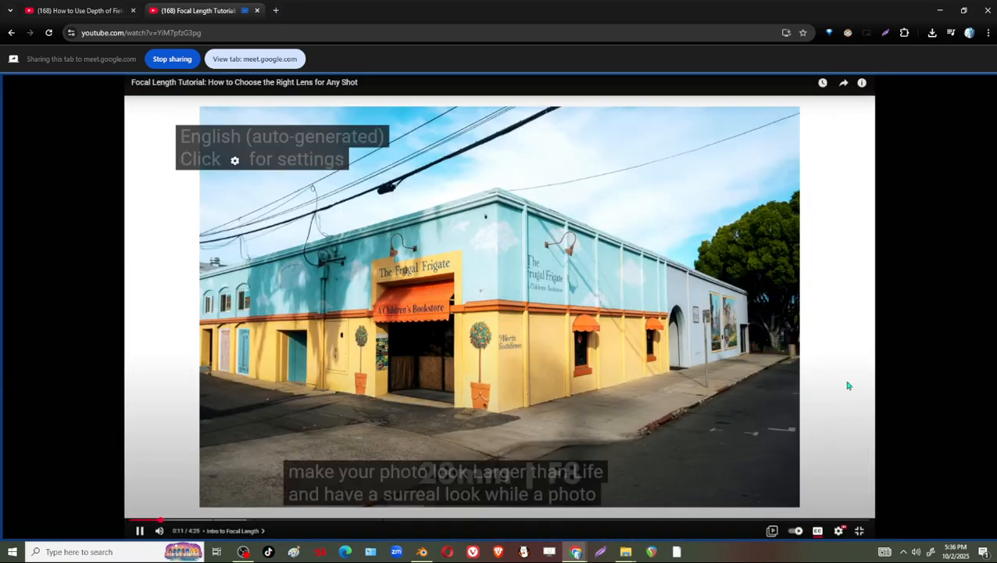
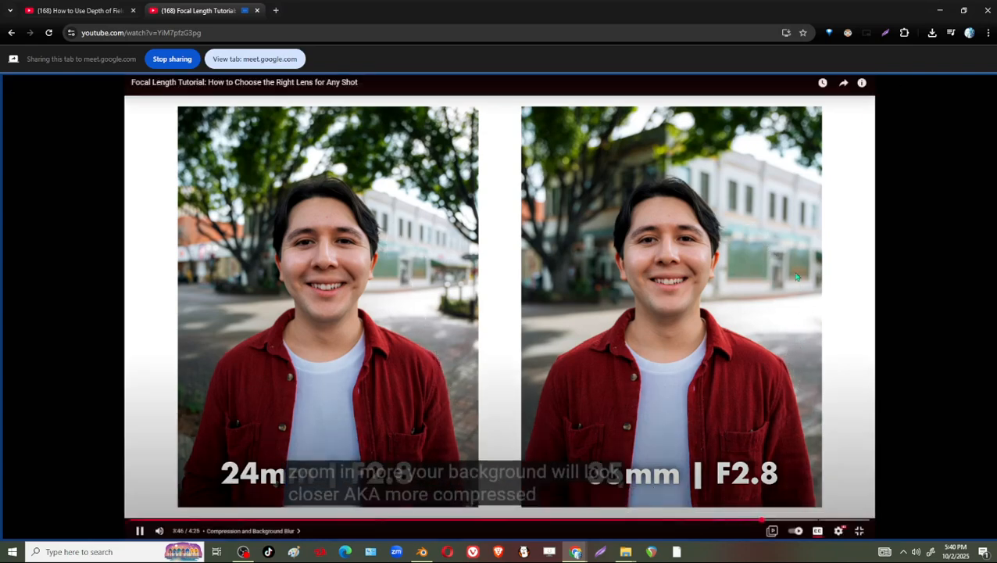
pyautogui.click(816, 533)
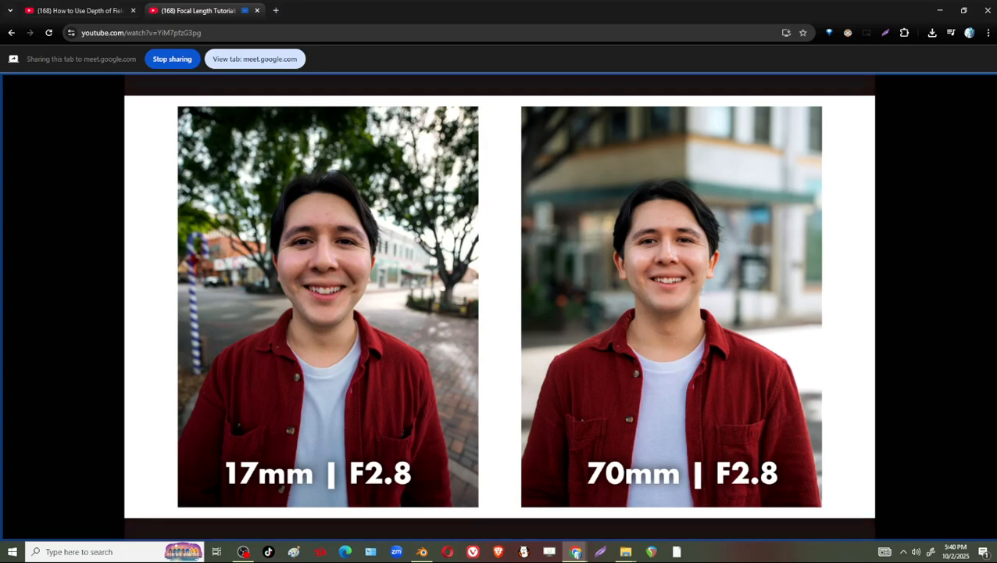
pyautogui.click(667, 328)
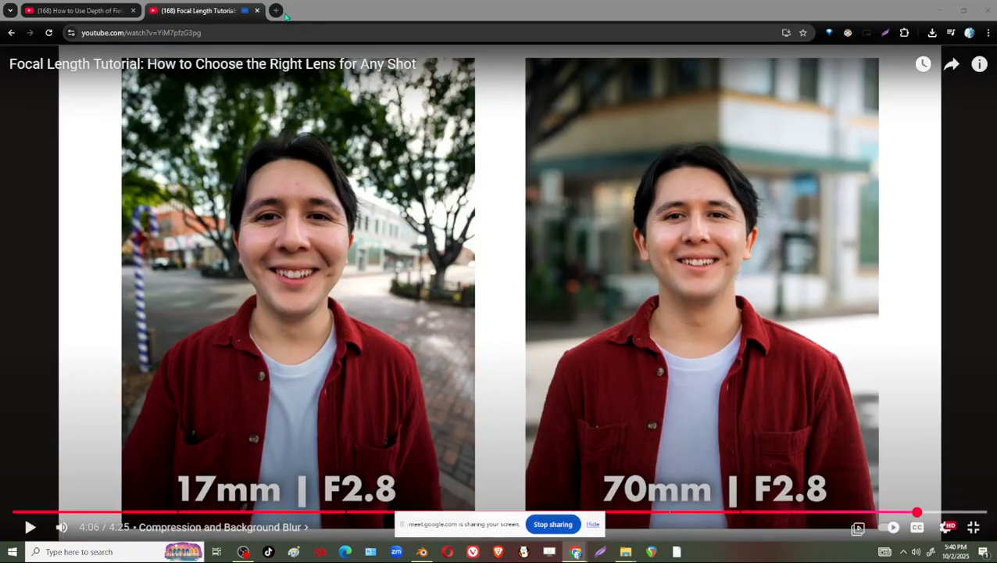
# Search Google for "shot lens difference gif" in another new tab
pyautogui.click(279, 12)
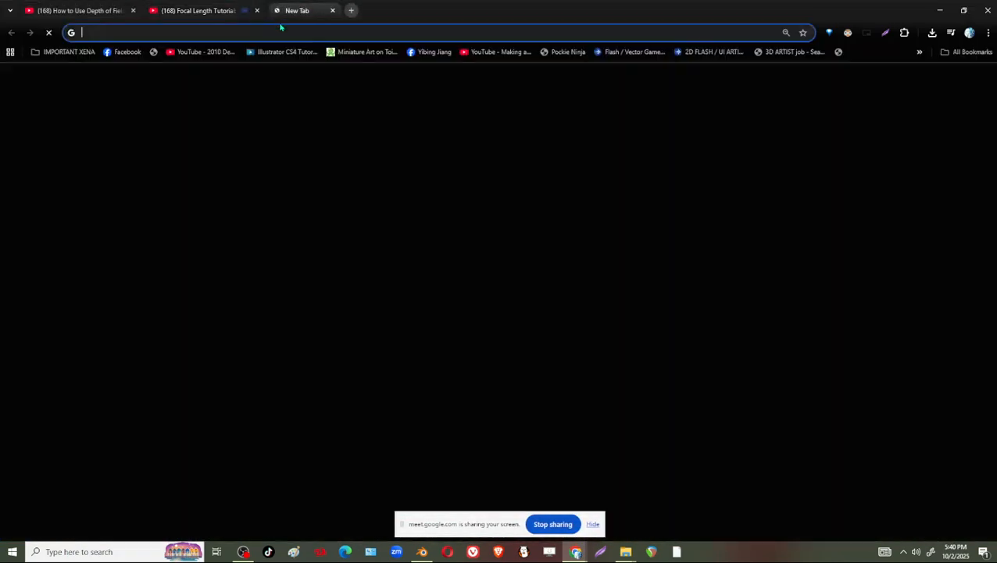
pyautogui.write('shot')
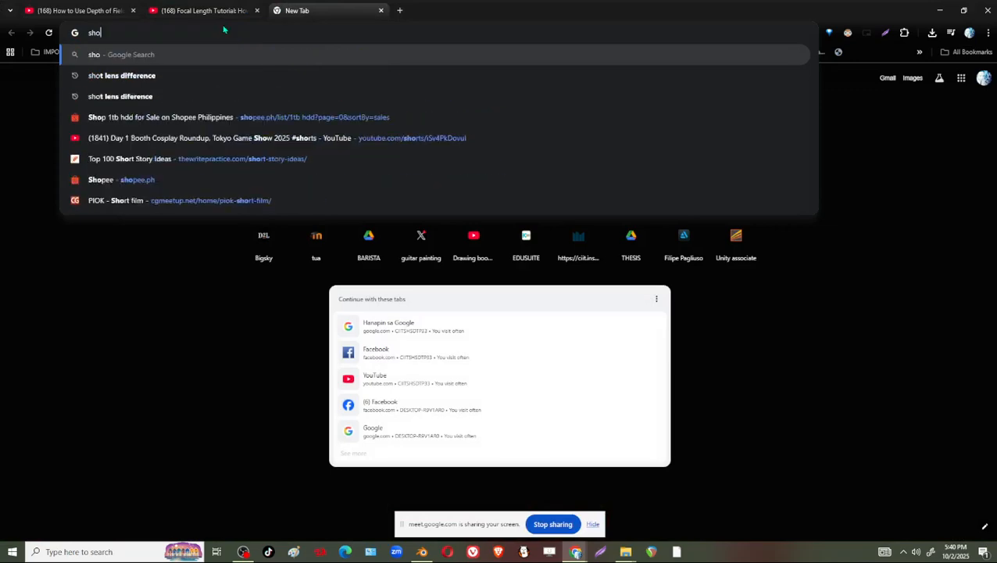
pyautogui.press('Right')
pyautogui.press('BackSpace')
pyautogui.press('BackSpace')
pyautogui.press('BackSpace')
pyautogui.press('BackSpace')
pyautogui.press('BackSpace')
pyautogui.press('BackSpace')
pyautogui.press('BackSpace')
pyautogui.press('BackSpace')
pyautogui.press('BackSpace')
pyautogui.press('BackSpace')
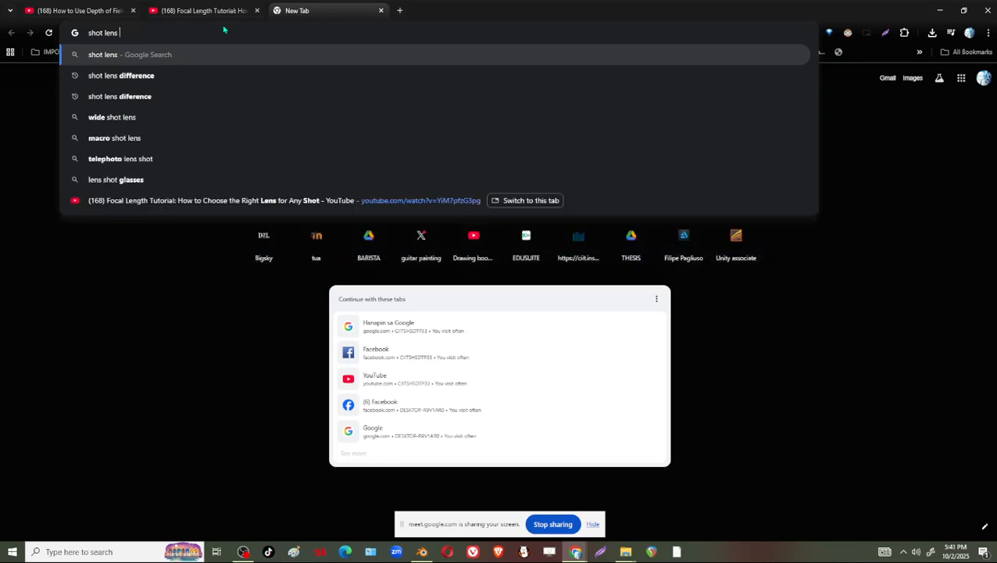
pyautogui.write('differe')
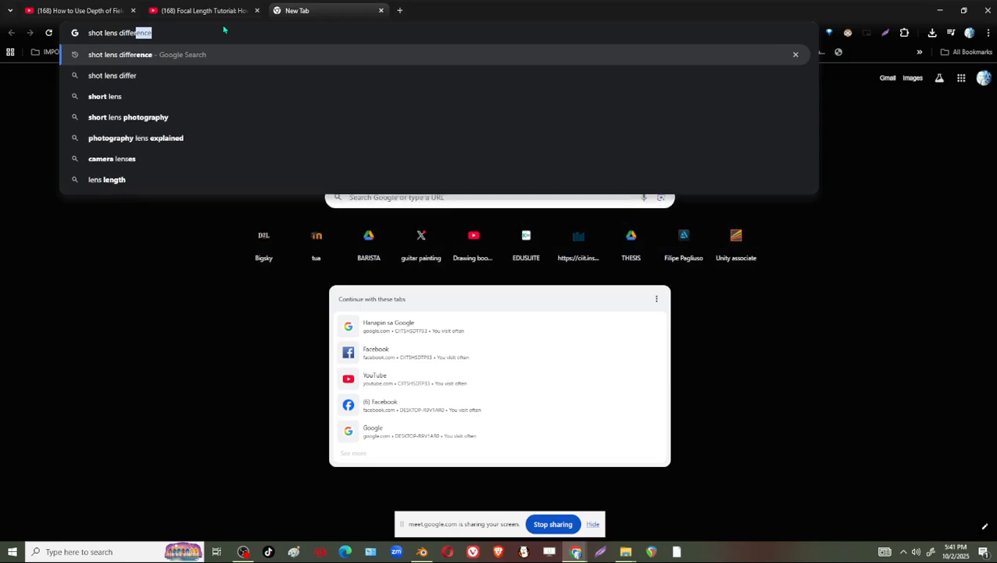
pyautogui.write('nce')
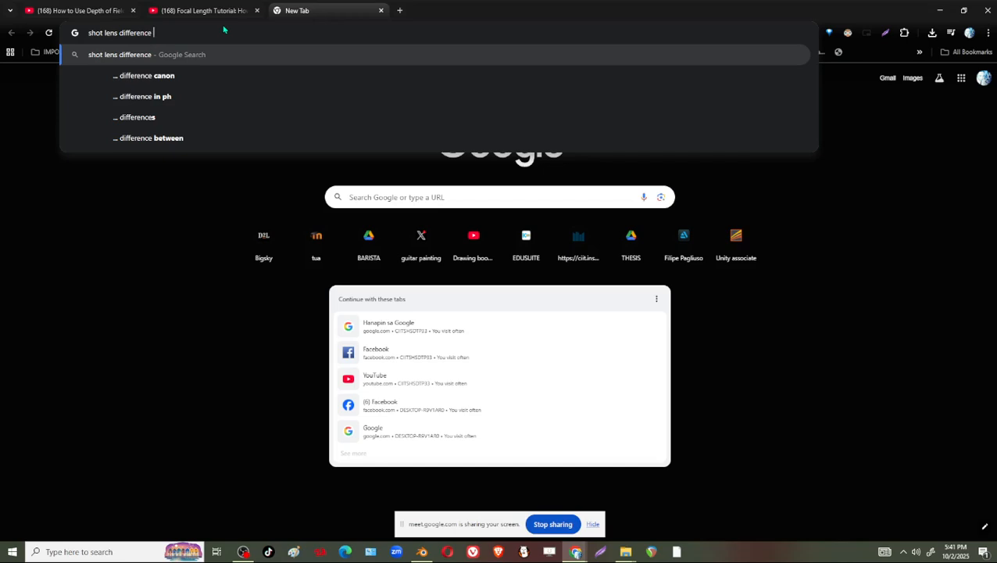
pyautogui.write('gif')
pyautogui.press('Return')
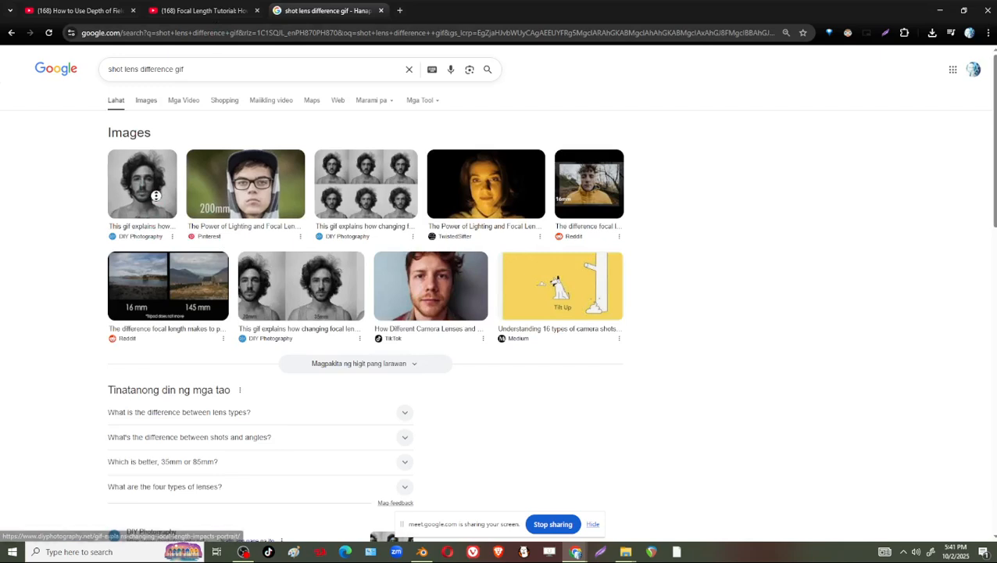
# Show the image results and open the TwistedSifter article "The Power of Lighting and Focal Length in 4 Compelling GIFs"
pyautogui.scroll(-1, 145, 165)
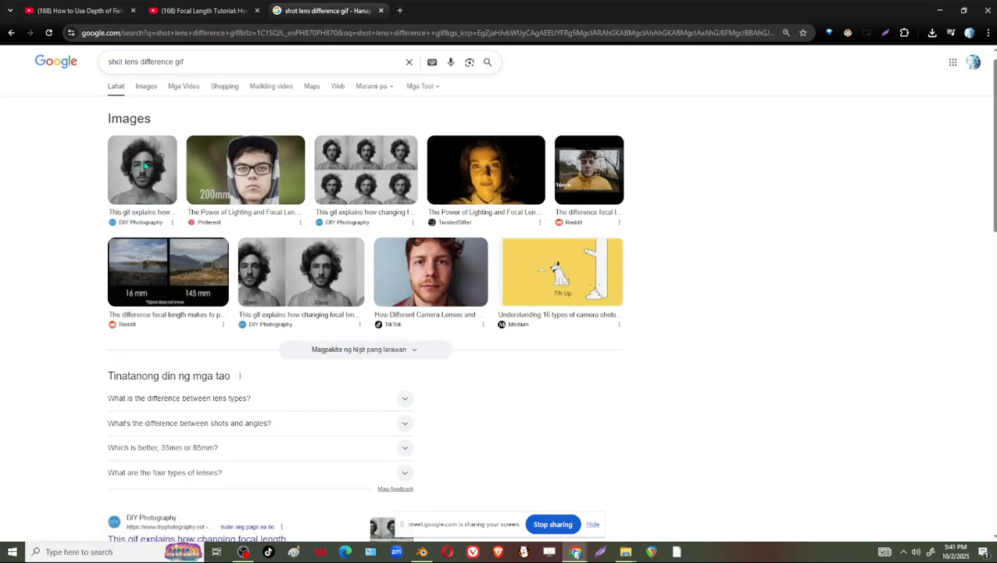
pyautogui.click(146, 86)
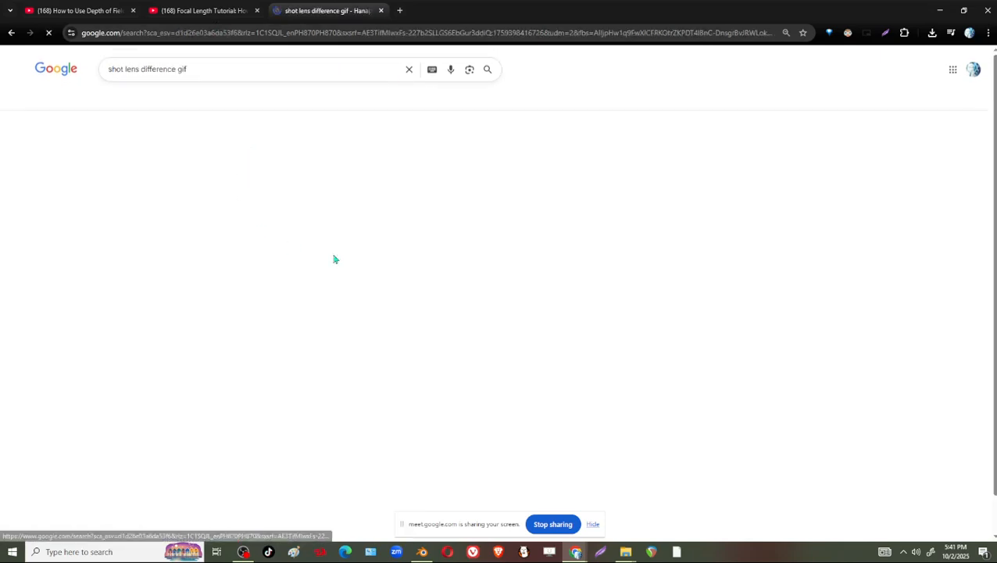
pyautogui.click(164, 195)
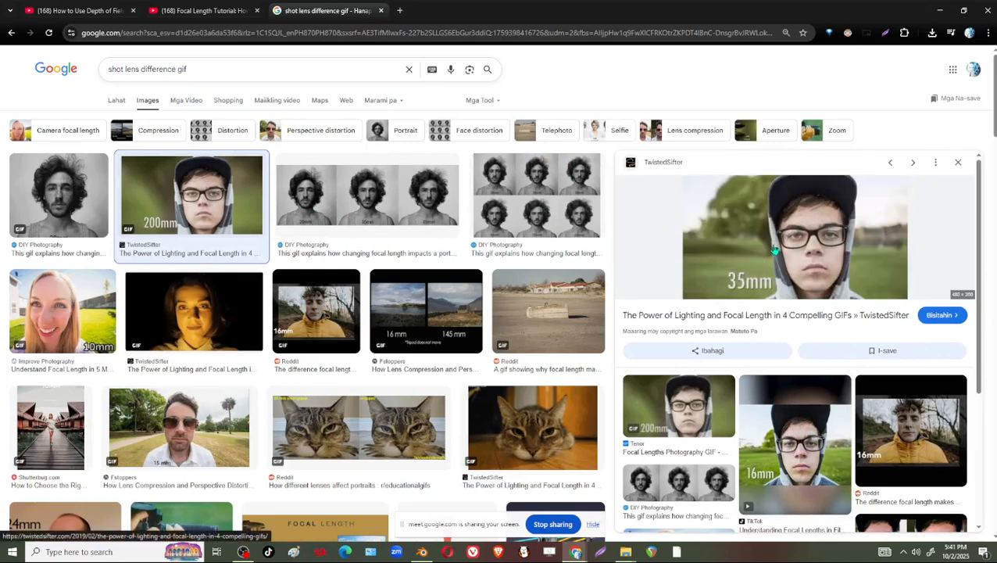
pyautogui.click(774, 250)
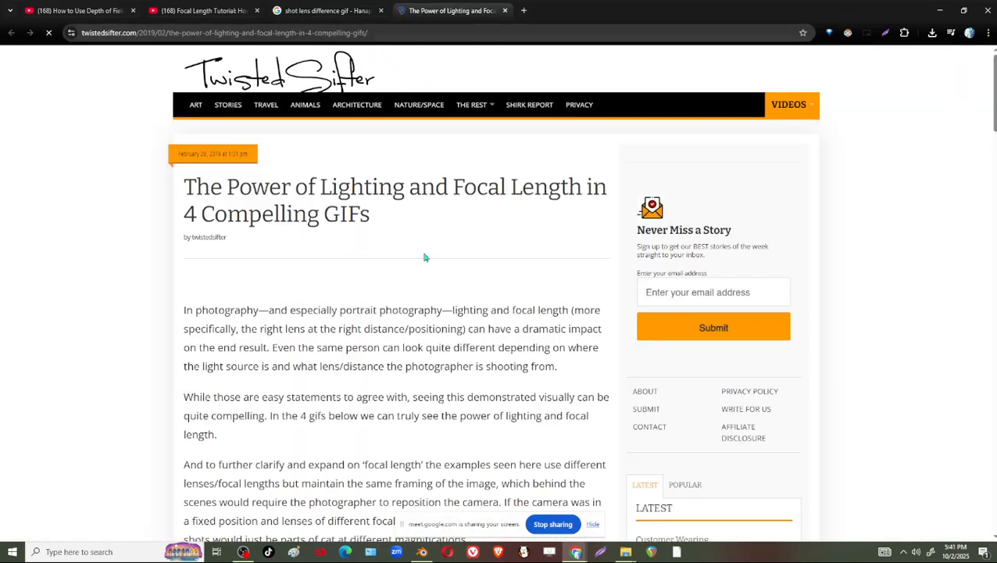
# Look through the article's GIFs and examine how changing the focal length alters the black-and-white portrait of the curly-haired man
pyautogui.scroll(-3, 429, 301)
pyautogui.scroll(-6, 469, 313)
pyautogui.scroll(3, 547, 318)
pyautogui.scroll(-3, 557, 320)
pyautogui.scroll(-10, 551, 328)
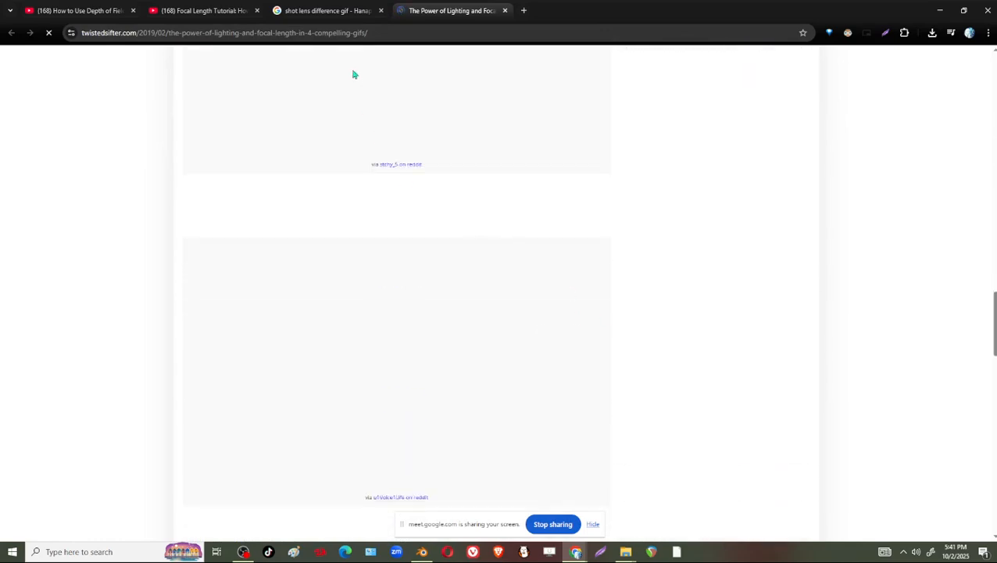
pyautogui.scroll(5, 712, 334)
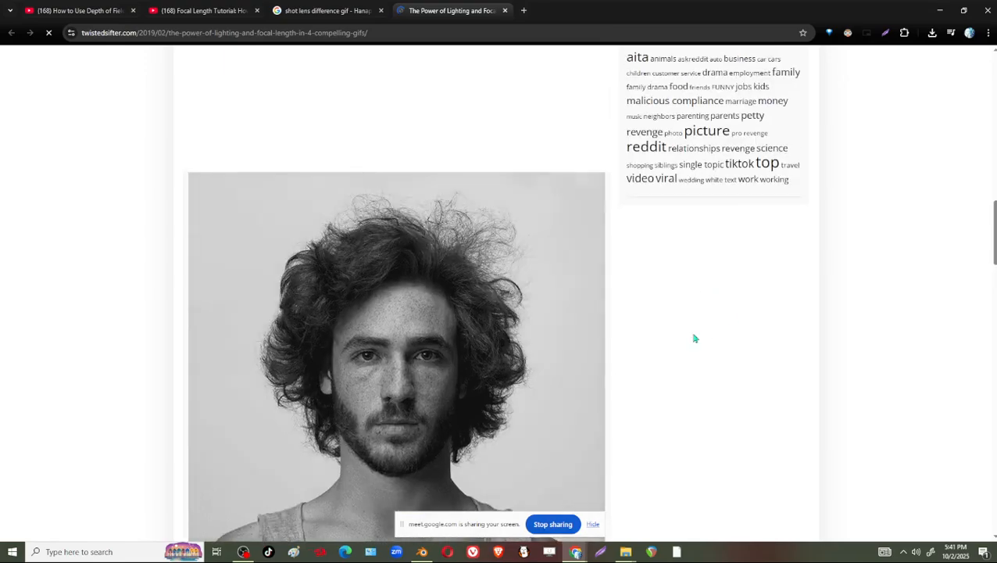
pyautogui.scroll(-2, 585, 338)
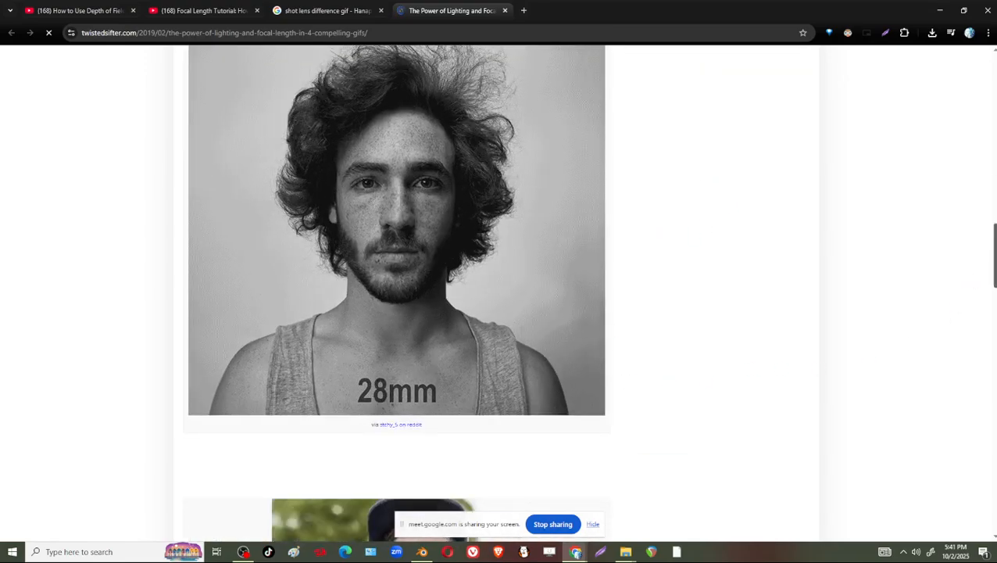
pyautogui.scroll(1, 395, 463)
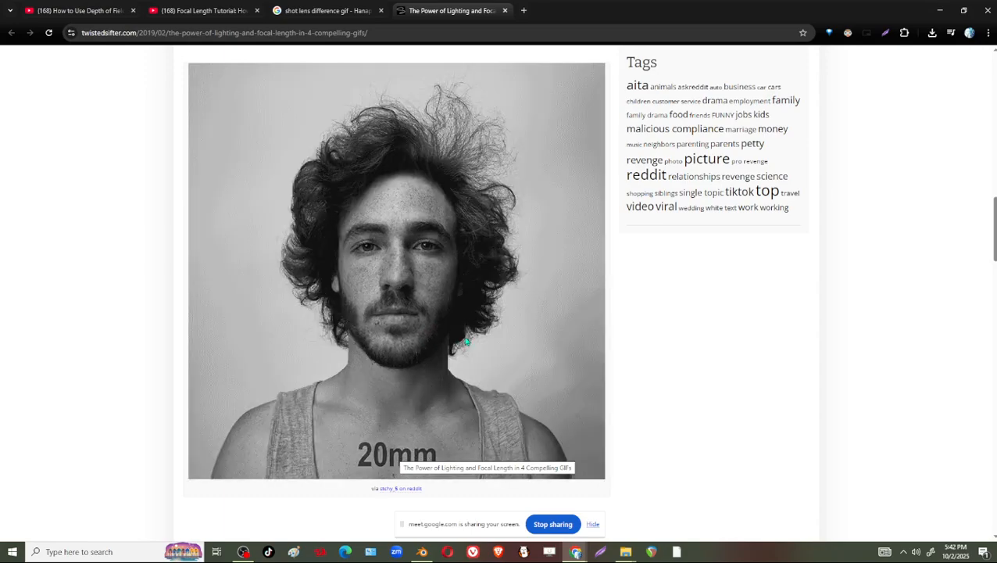
pyautogui.scroll(9, 493, 375)
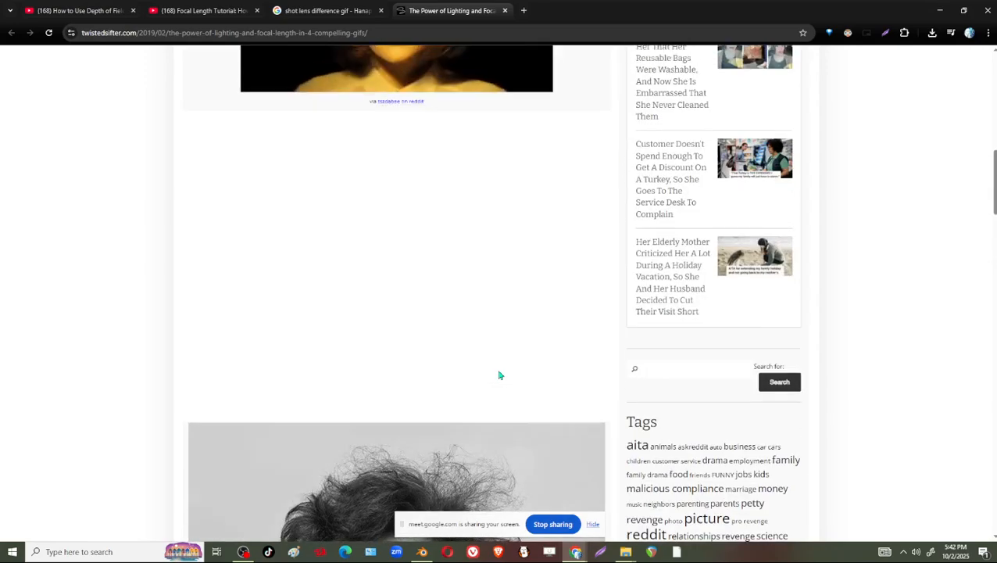
pyautogui.scroll(-9, 548, 358)
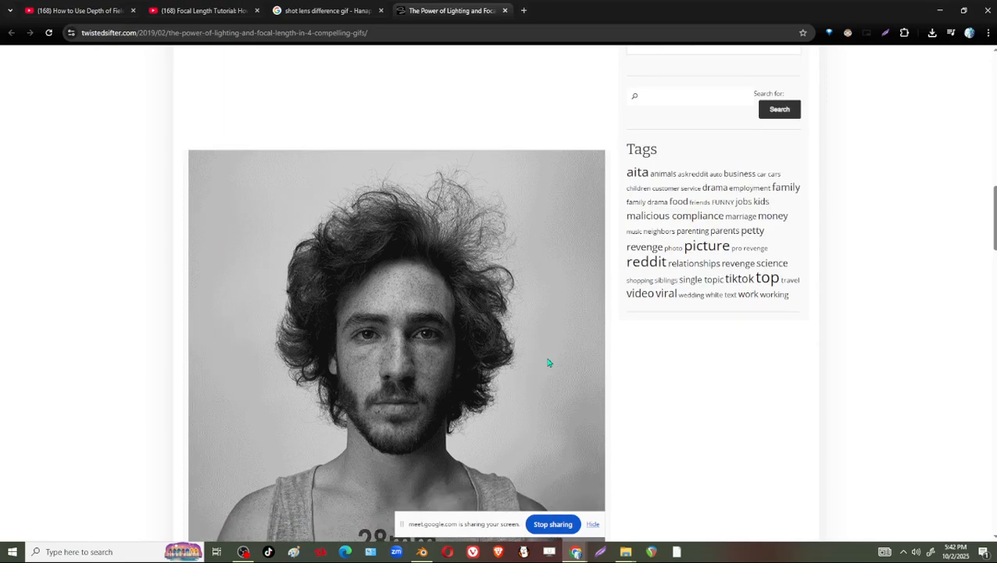
pyautogui.scroll(-3, 548, 361)
pyautogui.scroll(-5, 549, 361)
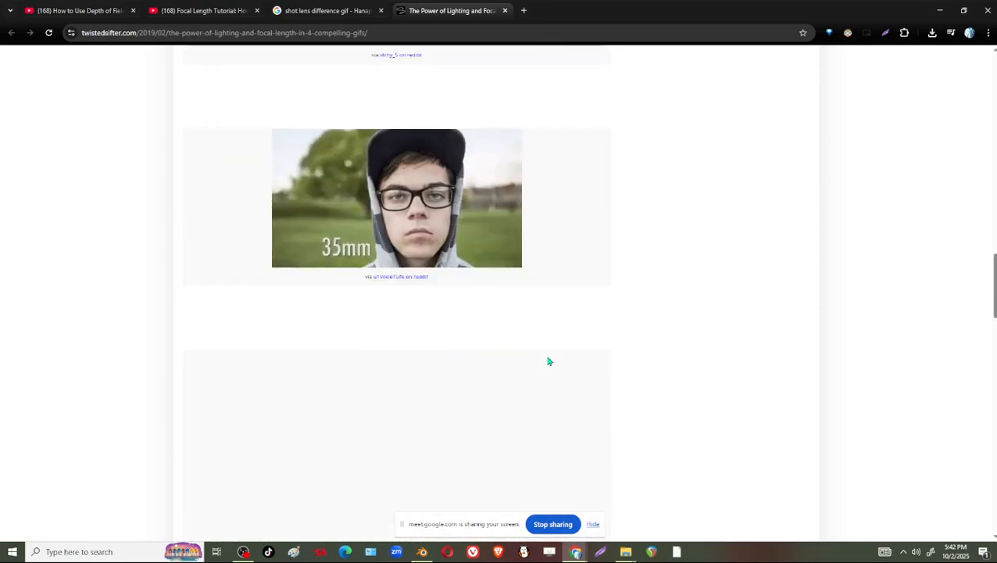
# Enlarge the page around the GIF of the man in cap and glasses to compare face and background across focal lengths
pyautogui.scroll(1, 467, 300)
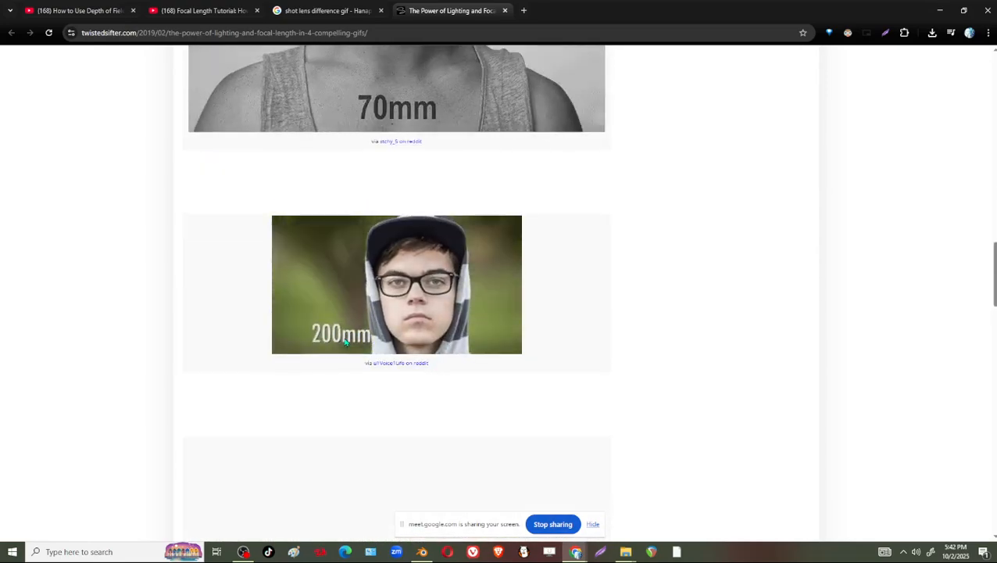
pyautogui.keyDown('ctrl'); pyautogui.scroll(2, 345, 342); pyautogui.keyUp('ctrl')
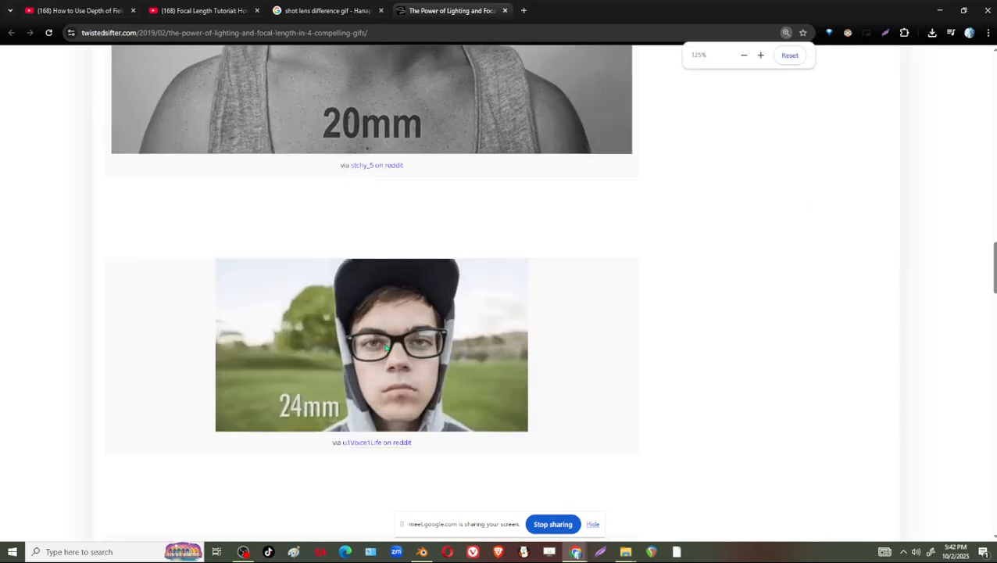
pyautogui.keyDown('ctrl'); pyautogui.scroll(1, 375, 348); pyautogui.keyUp('ctrl')
pyautogui.scroll(-1, 313, 375)
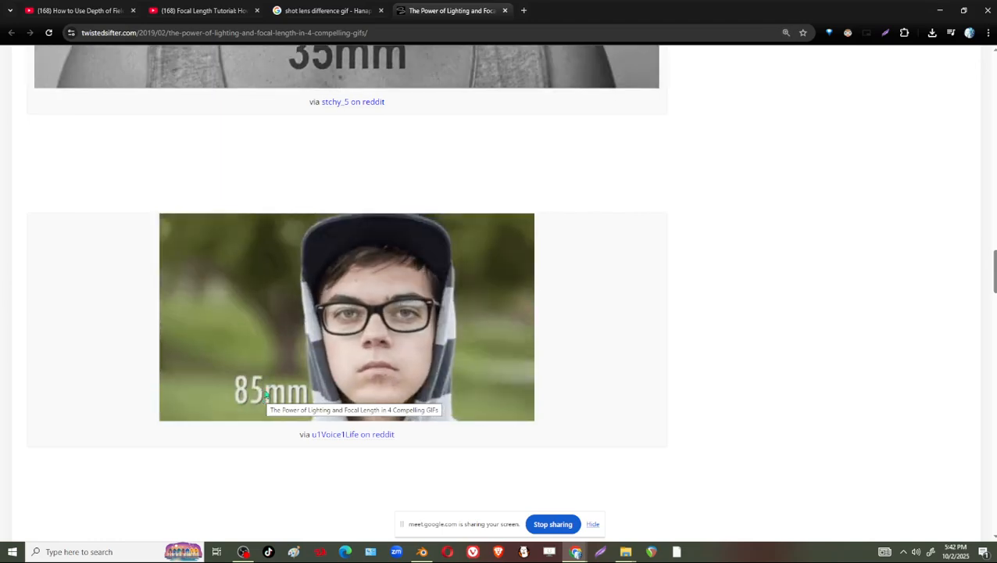
# Switch back to Blender and reposition the locked camera closer to the foreground knight, keeping the other gold pieces framed behind it
pyautogui.click(942, 17)
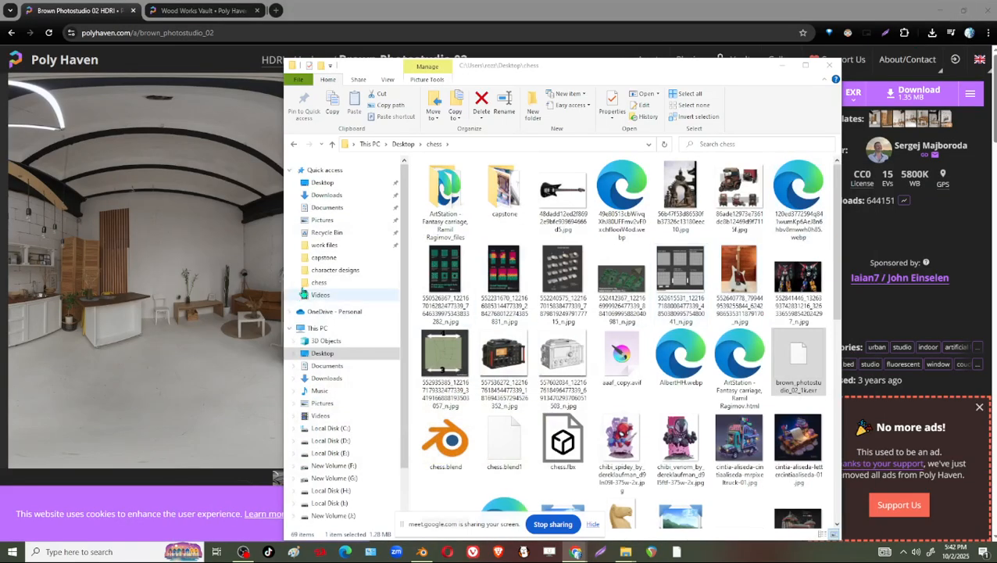
pyautogui.moveTo(422, 552)
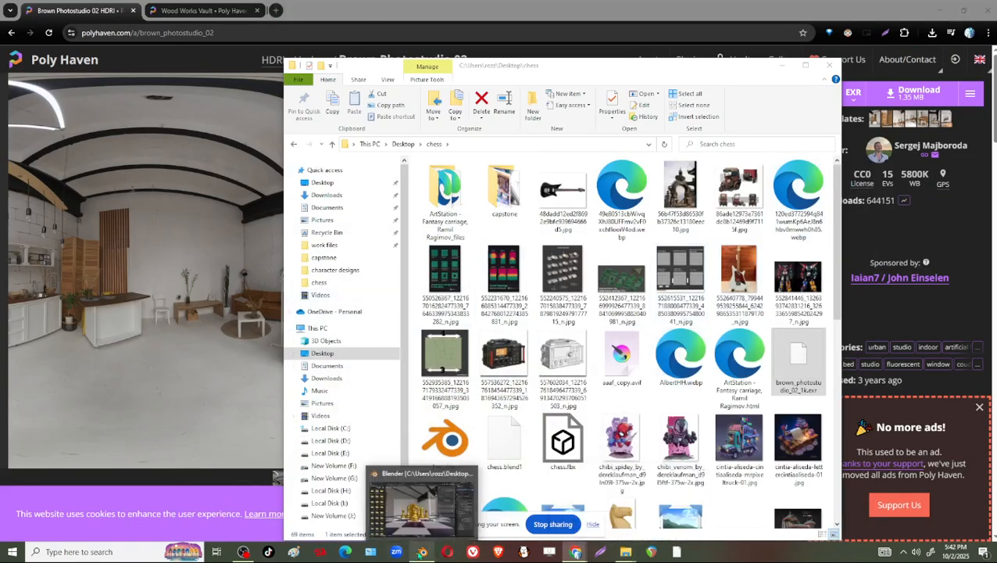
pyautogui.click(426, 502)
pyautogui.scroll(1, 493, 293)
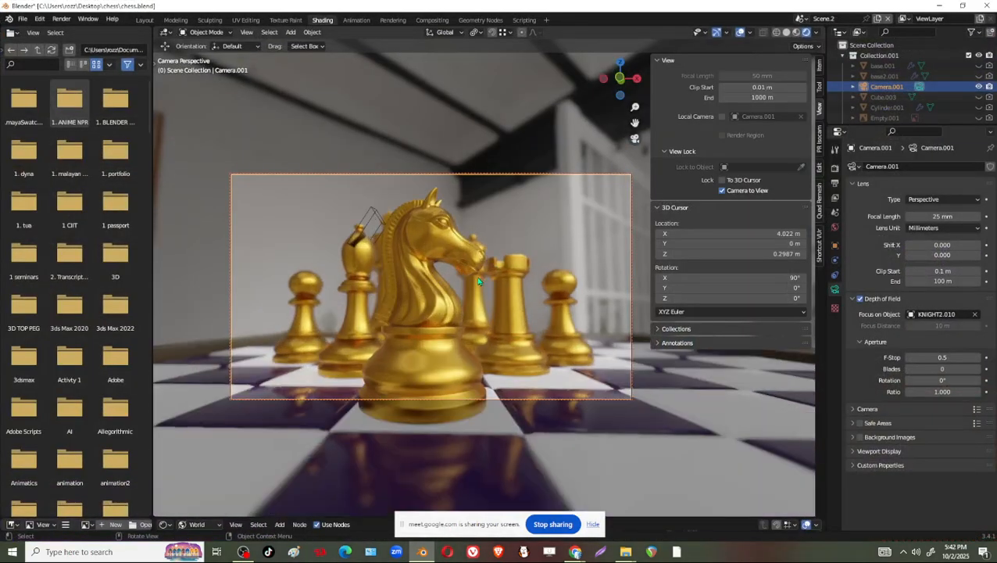
pyautogui.scroll(3, 493, 289)
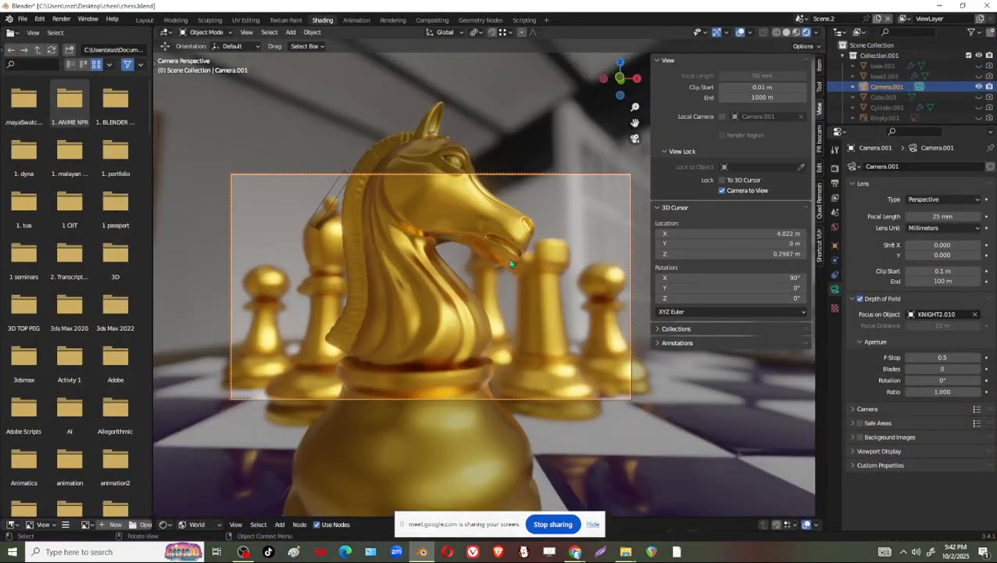
pyautogui.scroll(-3, 510, 264)
pyautogui.scroll(2, 516, 274)
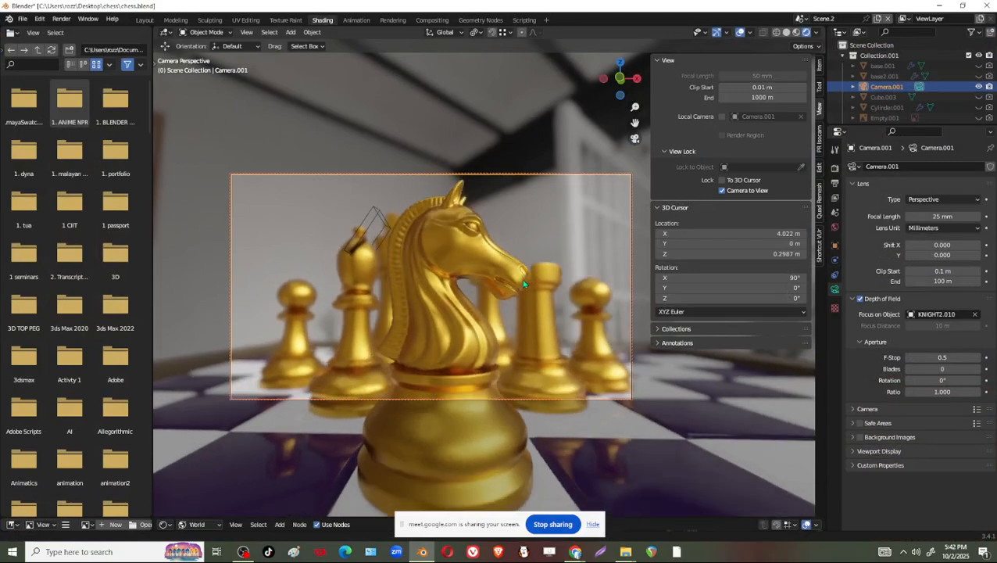
pyautogui.moveTo(556, 345)
pyautogui.mouseDown(button='middle')
pyautogui.moveTo(500, 364)
pyautogui.moveTo(561, 351)
pyautogui.moveTo(515, 353)
pyautogui.moveTo(559, 342)
pyautogui.mouseUp(button='middle')
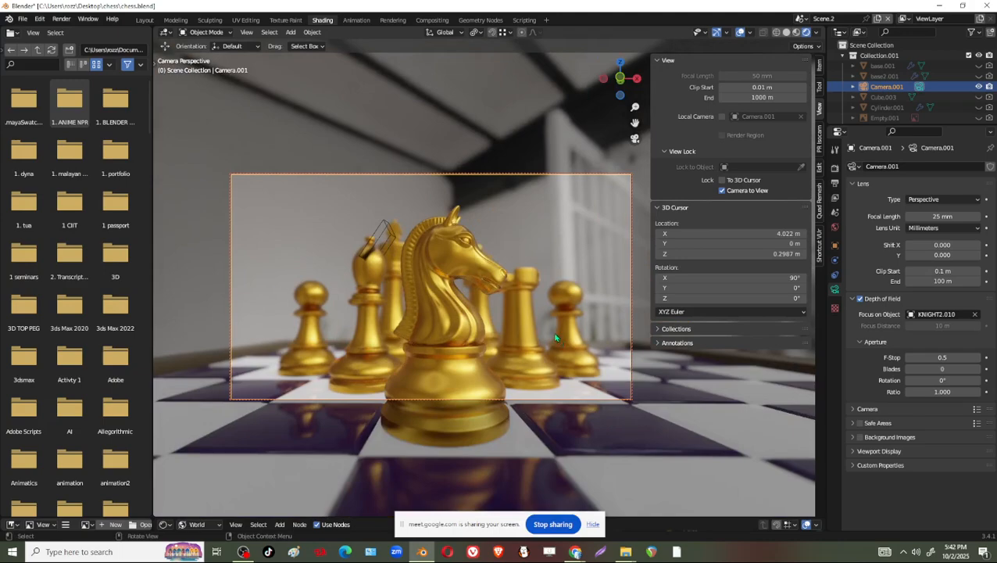
pyautogui.scroll(-3, 555, 336)
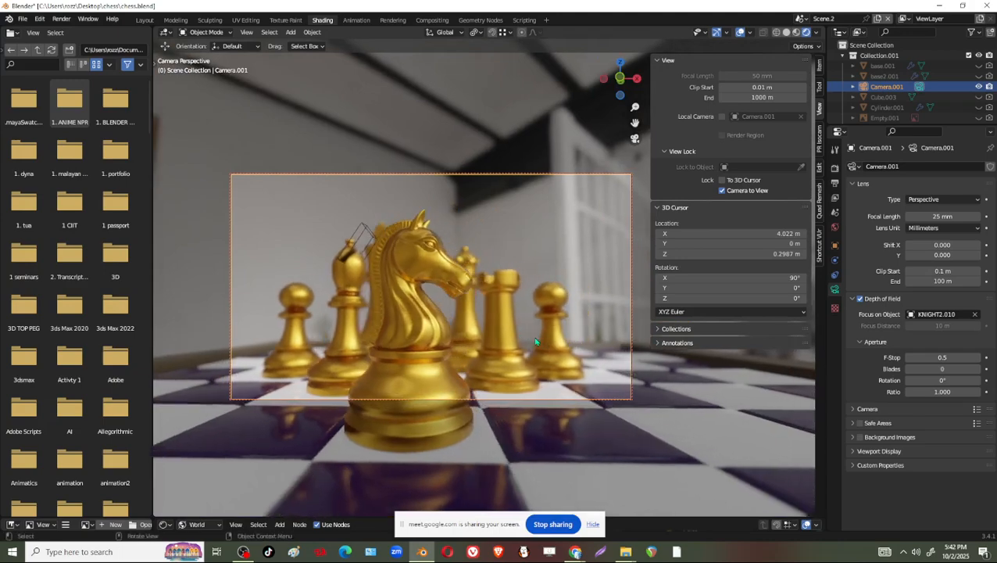
pyautogui.scroll(4, 536, 341)
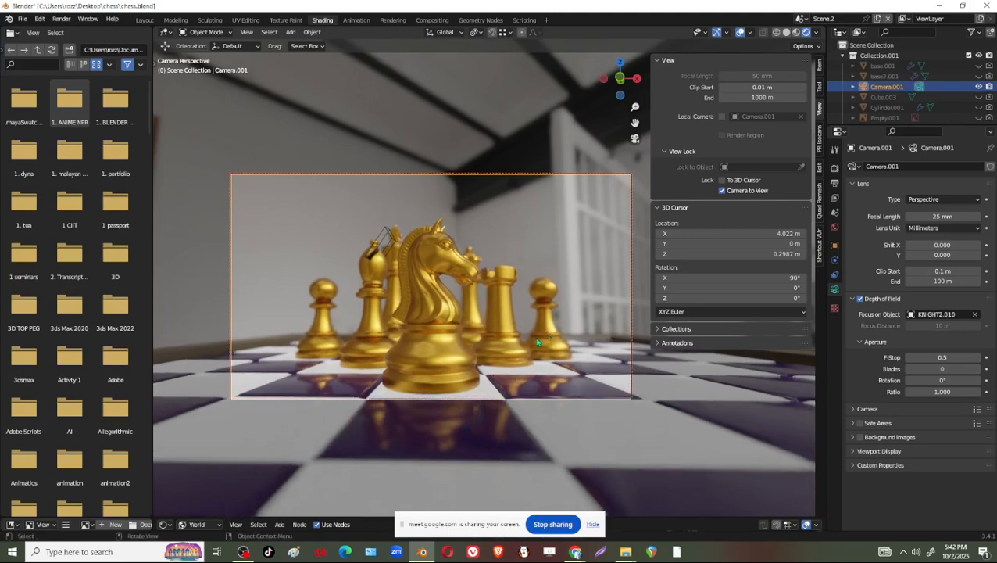
pyautogui.moveTo(539, 343); pyautogui.dragTo(554, 345, button='middle')
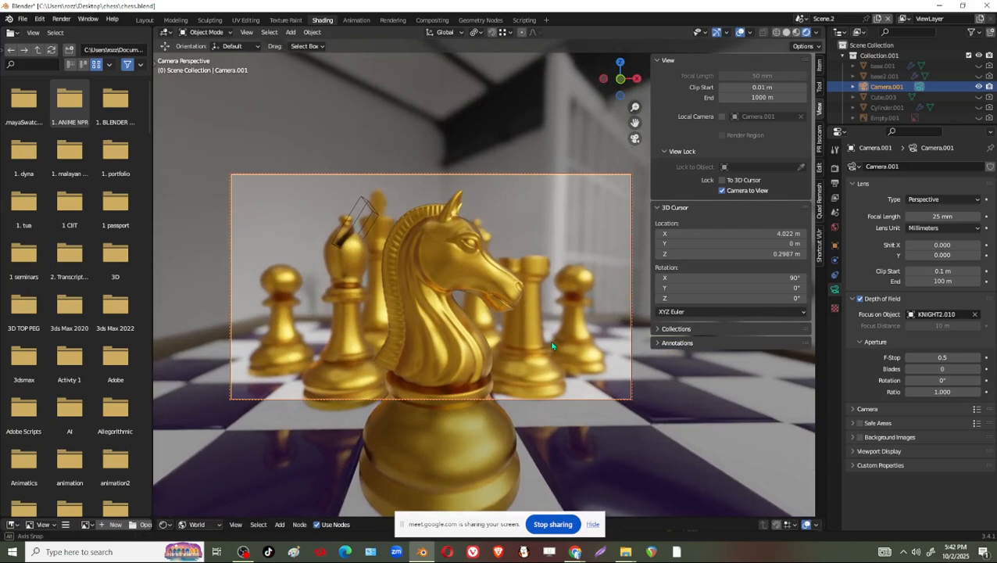
# Rotate the foreground knight's head about -137° around the global Z axis to face the bishop's side
pyautogui.click(443, 345)
pyautogui.press('r')
pyautogui.press('z')
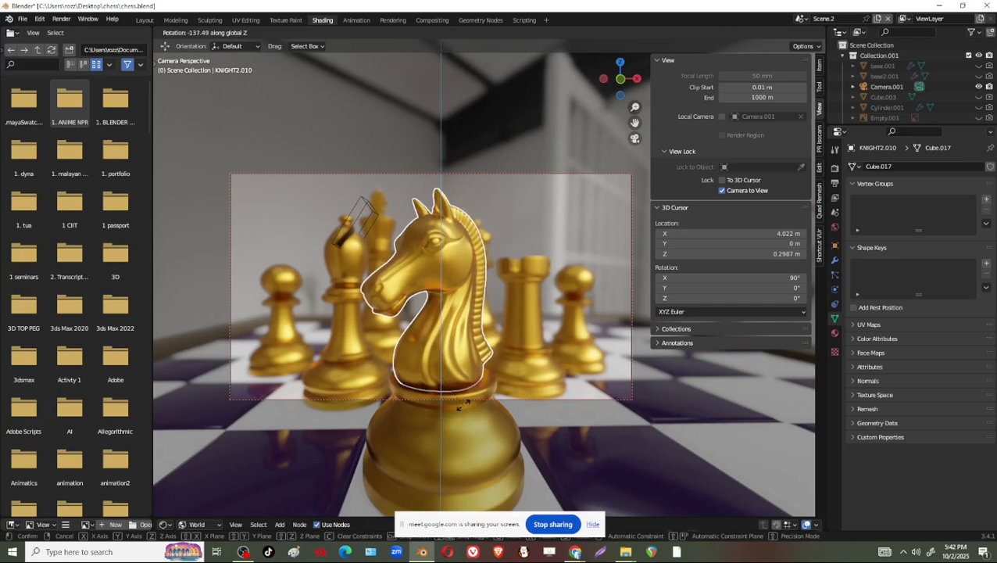
pyautogui.click(464, 403)
pyautogui.click(715, 428)
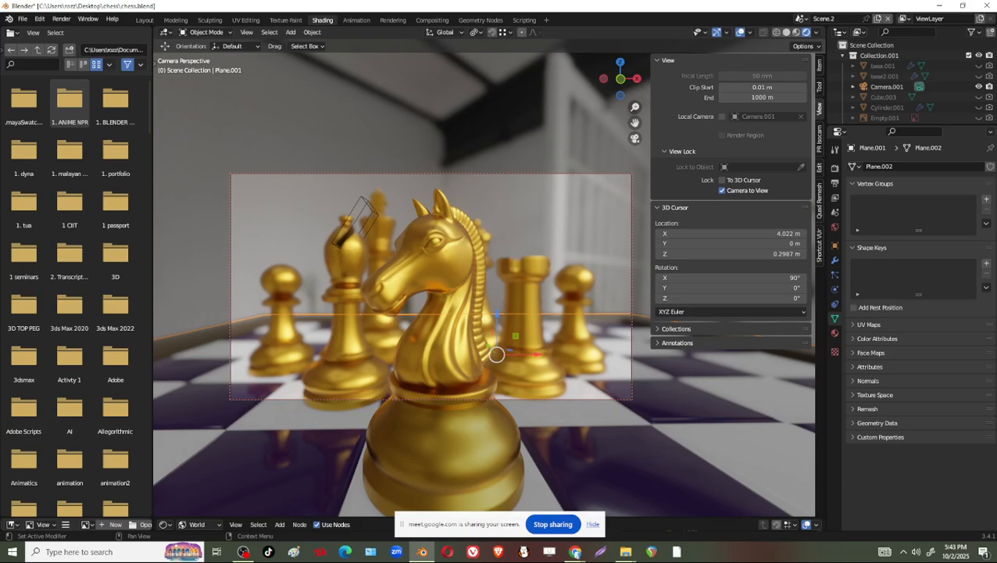
# Select Camera.001 and adjust its depth-of-field F-Stop, trying 0.9 before setting it to 0.6
pyautogui.click(886, 86)
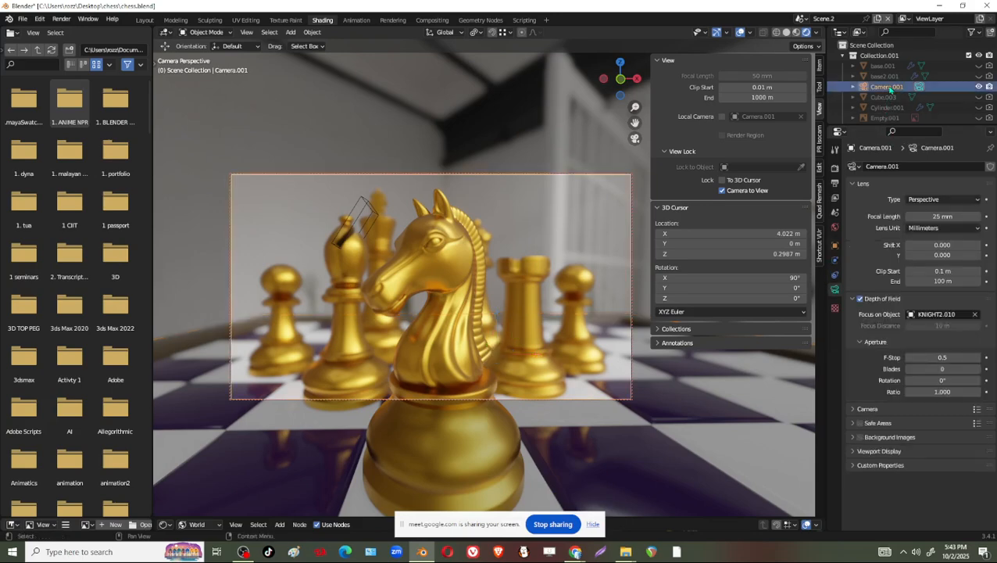
pyautogui.click(960, 357)
pyautogui.press('Return')
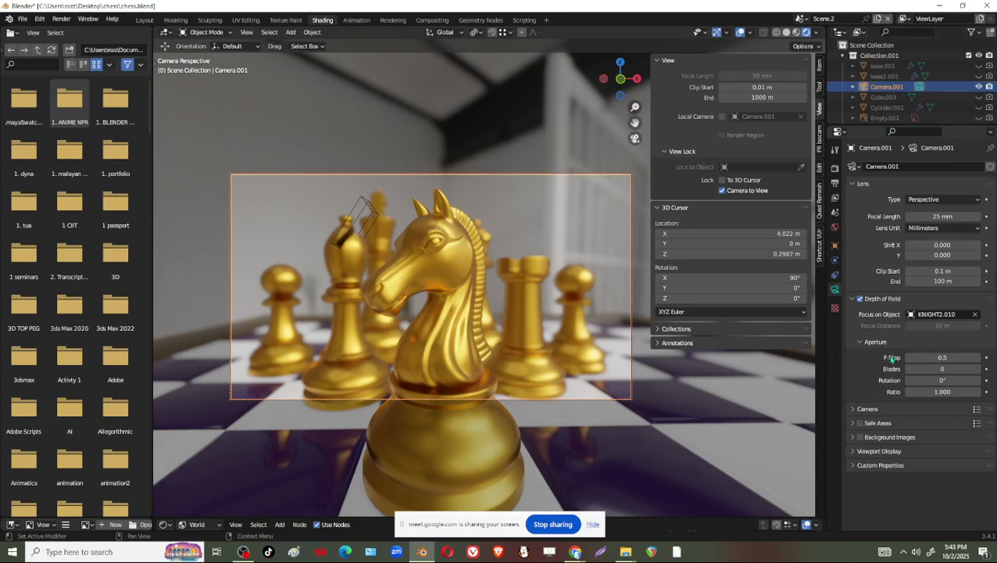
pyautogui.click(977, 357)
pyautogui.click(976, 357)
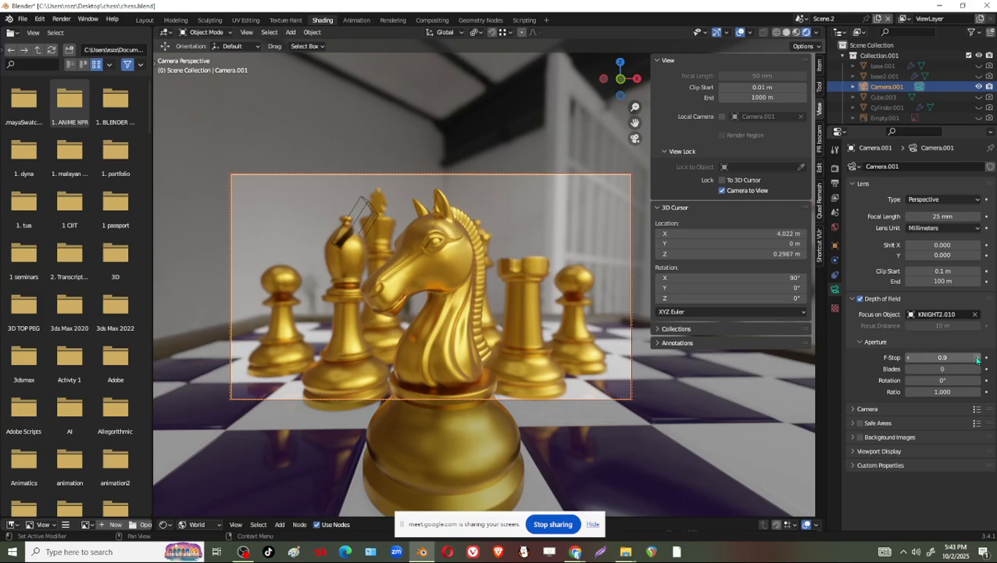
pyautogui.click(908, 357)
pyautogui.click(908, 357)
pyautogui.click(908, 358)
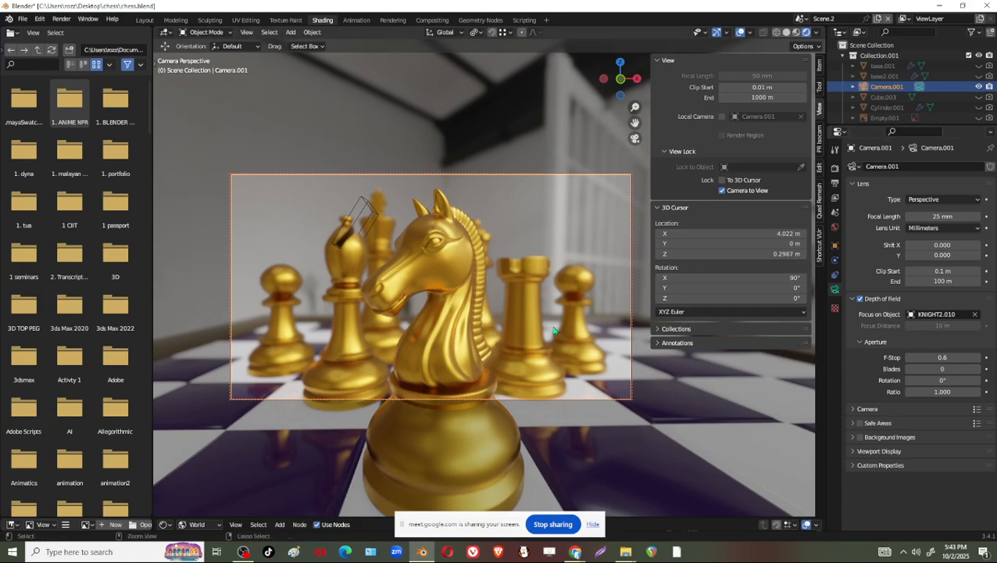
# Enlarge the camera view around the knight and try F-Stop values of 0.5 and 0.9, then set 0.8
pyautogui.click(724, 192)
pyautogui.scroll(3, 329, 298)
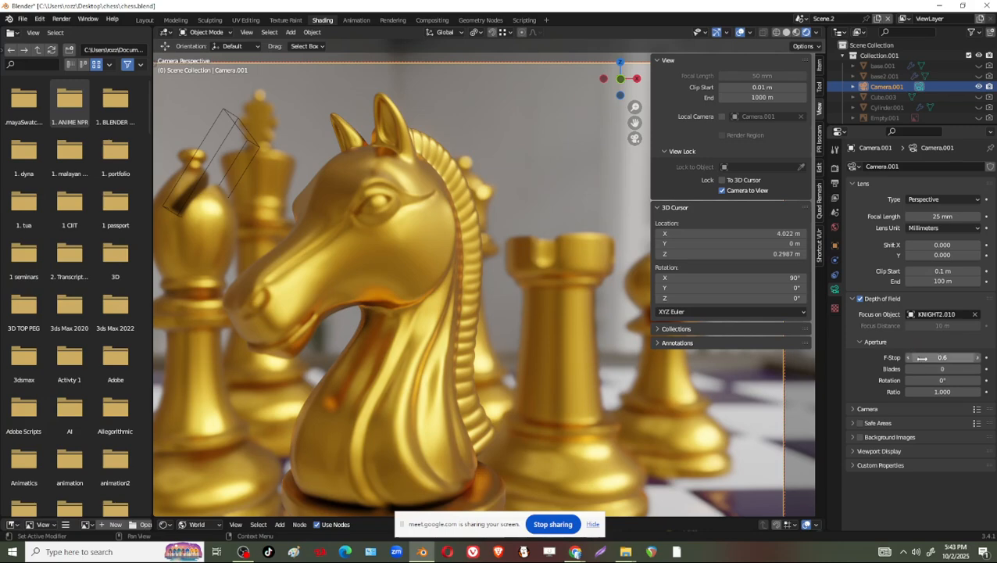
pyautogui.click(909, 357)
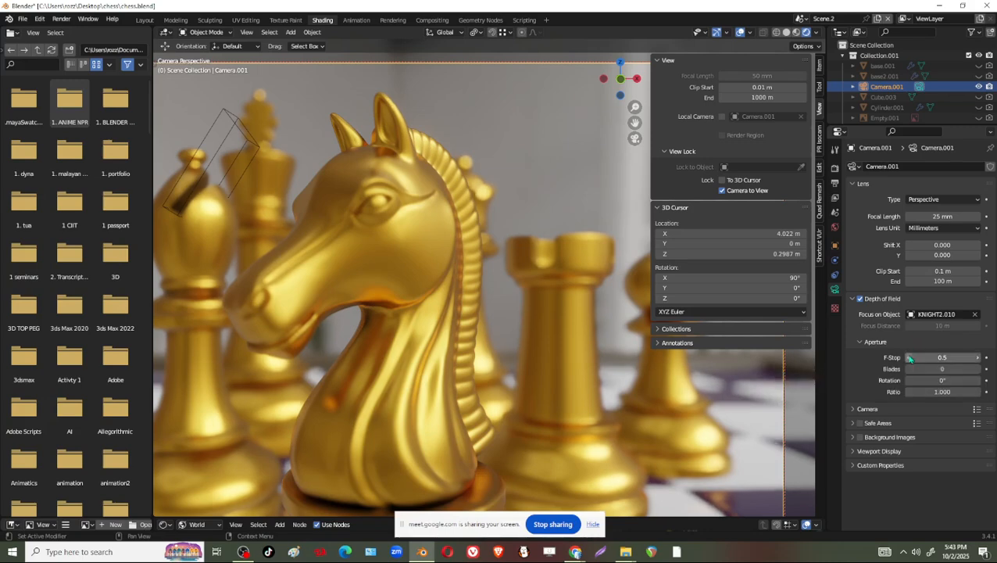
pyautogui.click(978, 357)
pyautogui.click(978, 357)
pyautogui.click(978, 357)
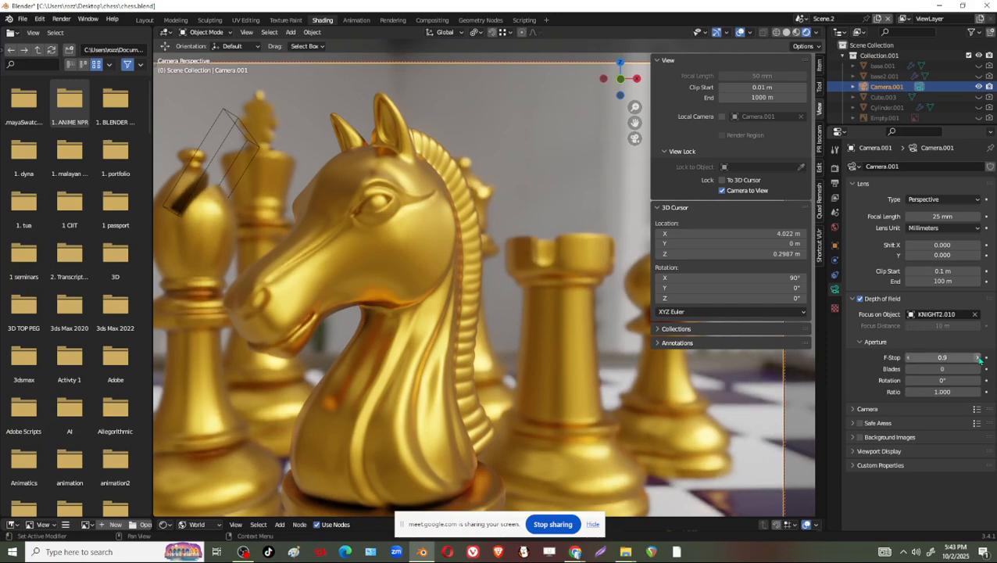
pyautogui.click(907, 358)
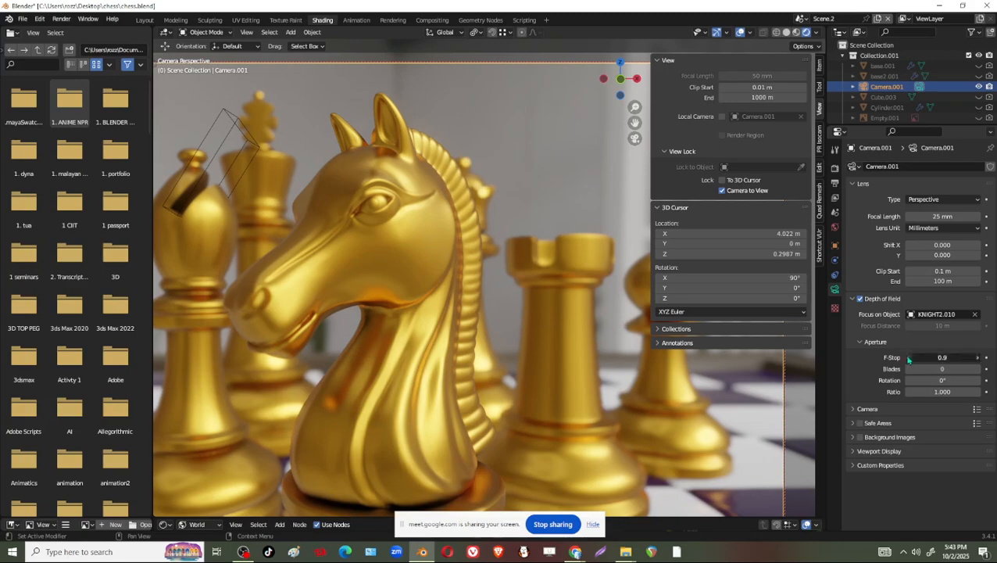
# Turn off the Camera to View lock and examine the blur on the knight's mane and the rook behind it
pyautogui.scroll(-5, 418, 342)
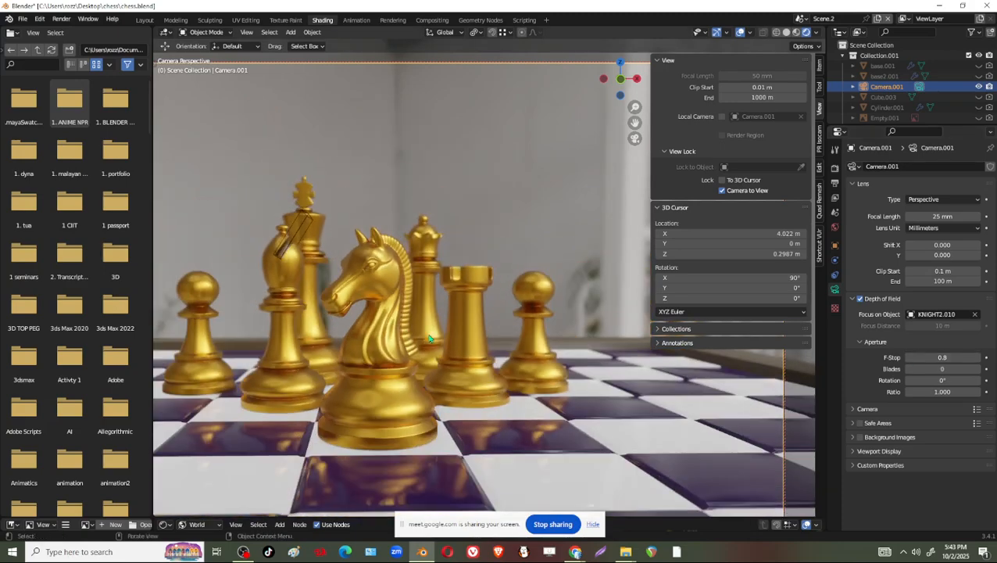
pyautogui.scroll(8, 429, 338)
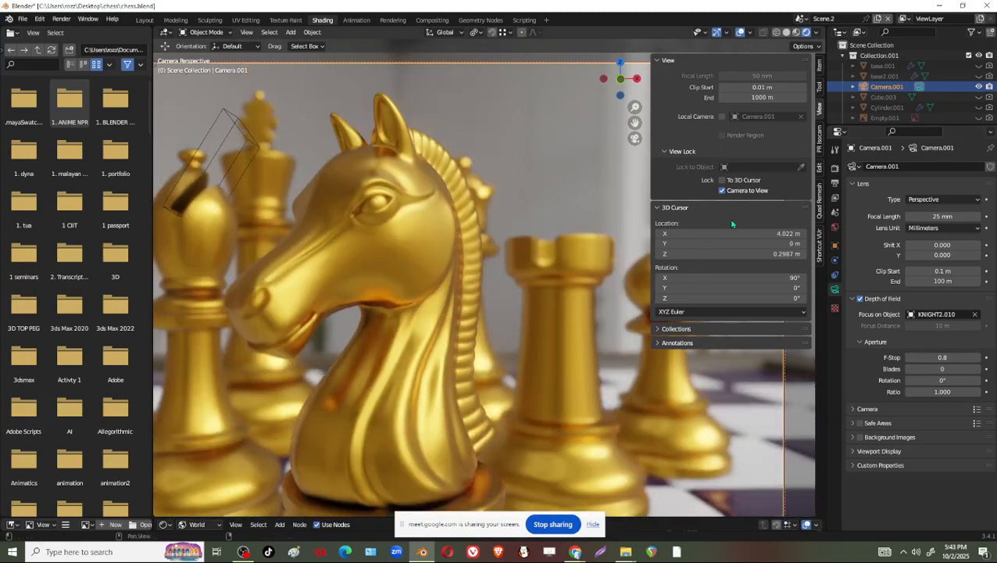
pyautogui.click(722, 191)
pyautogui.scroll(-4, 533, 273)
pyautogui.scroll(2, 557, 283)
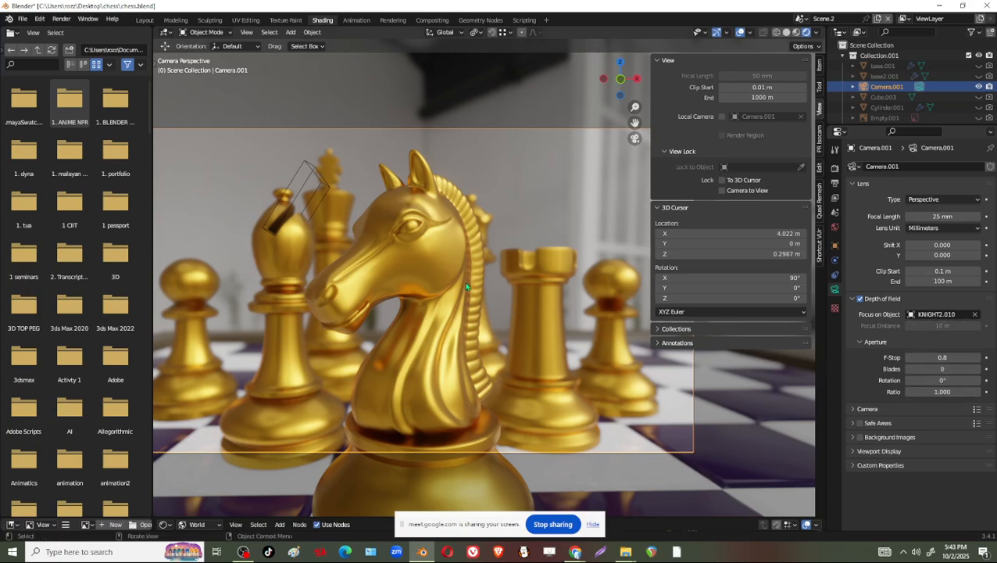
pyautogui.scroll(3, 556, 308)
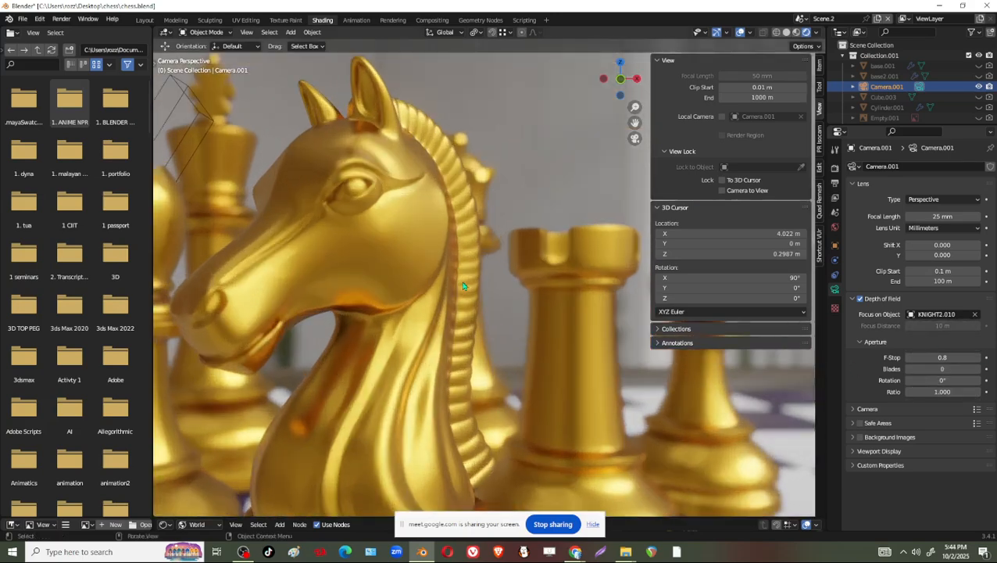
pyautogui.scroll(-3, 463, 286)
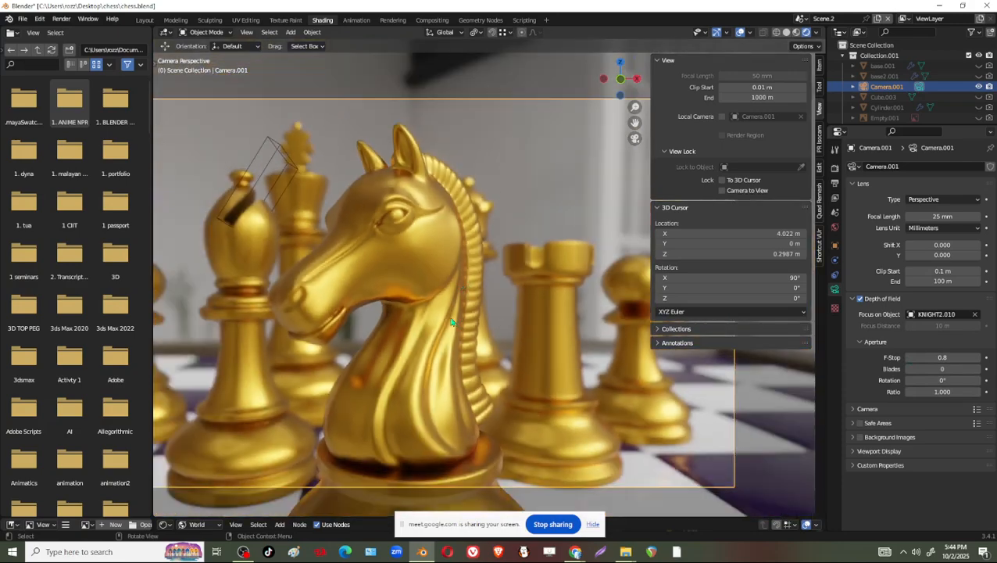
pyautogui.scroll(1, 448, 328)
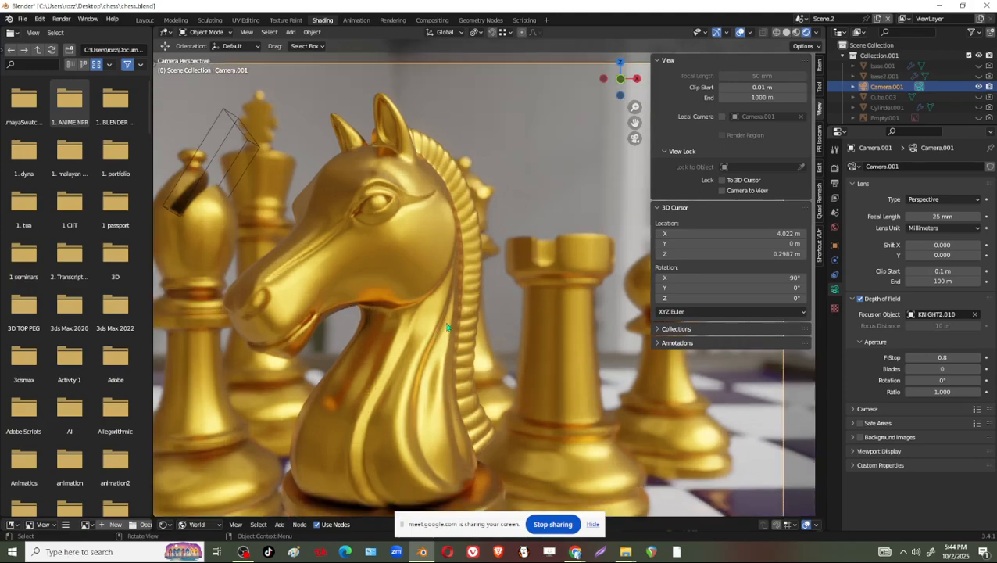
pyautogui.scroll(2, 447, 328)
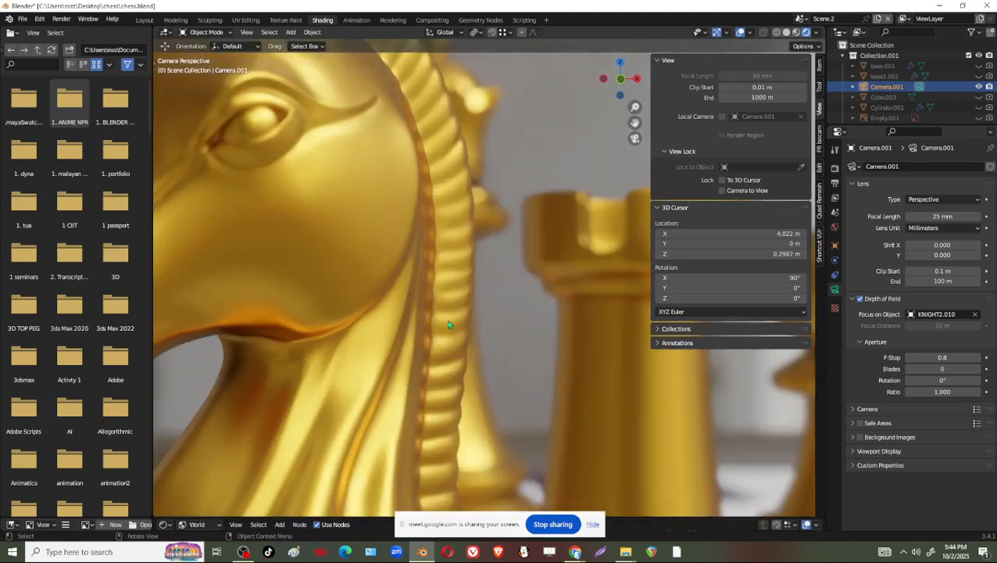
pyautogui.scroll(-5, 449, 324)
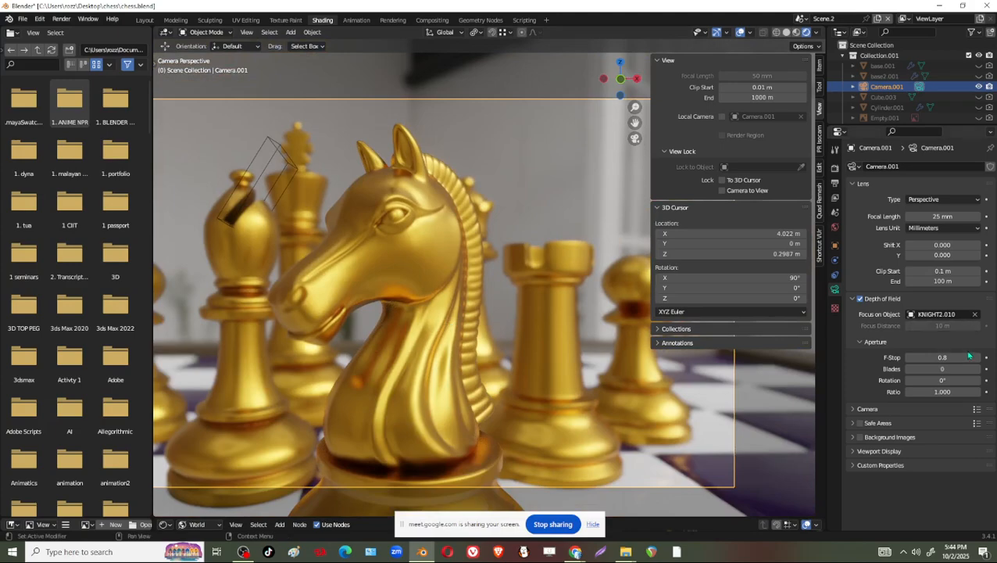
# Raise the camera's F-Stop through 0.9 to 1.2 and compare the sharpness of the knight and background pieces
pyautogui.click(977, 358)
pyautogui.scroll(2, 456, 296)
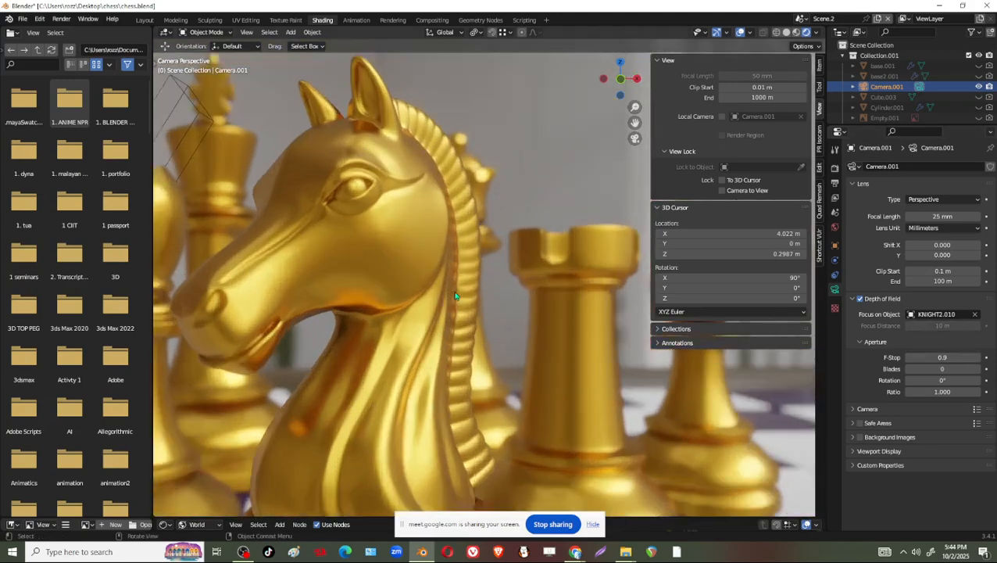
pyautogui.scroll(2, 456, 296)
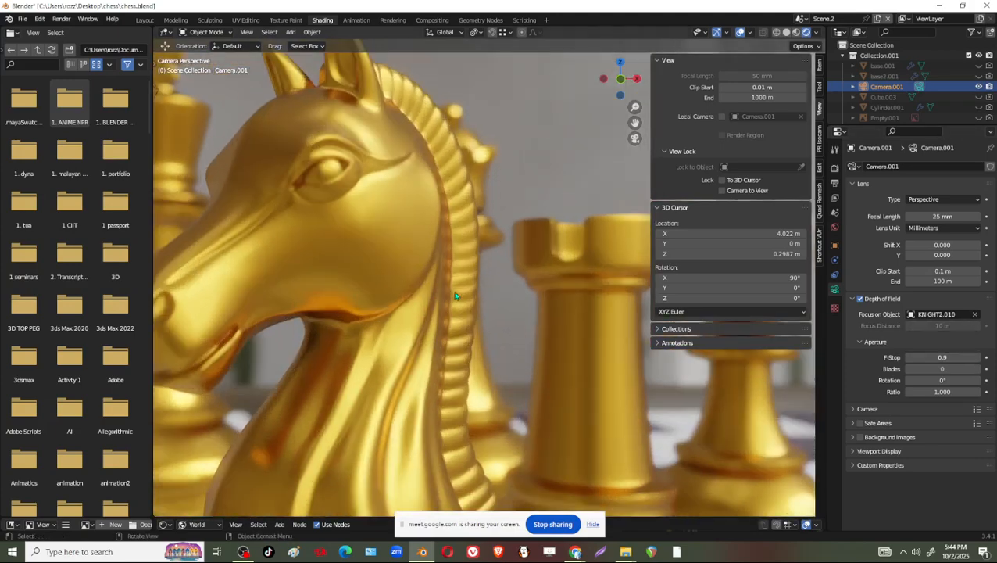
pyautogui.click(977, 357)
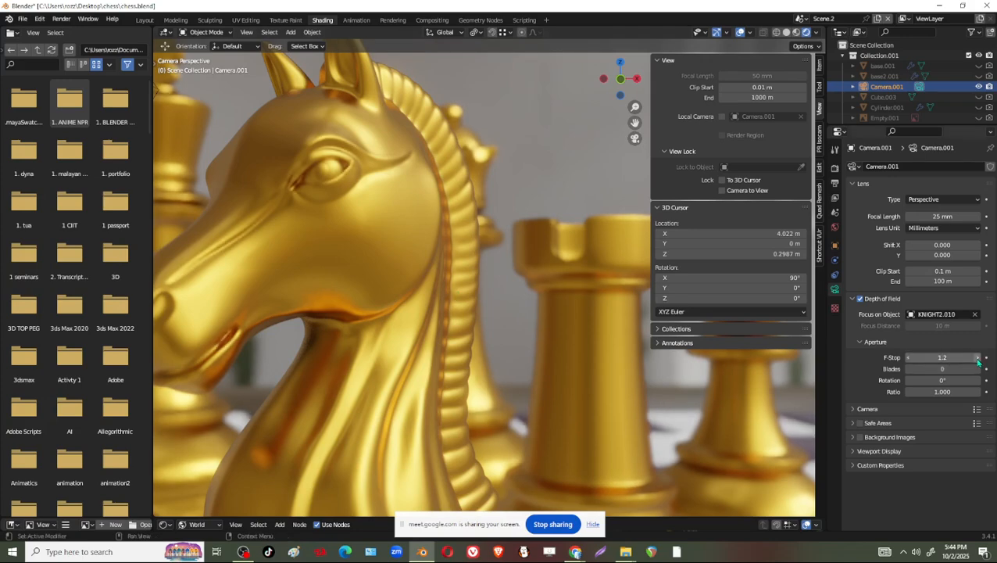
pyautogui.scroll(-3, 378, 278)
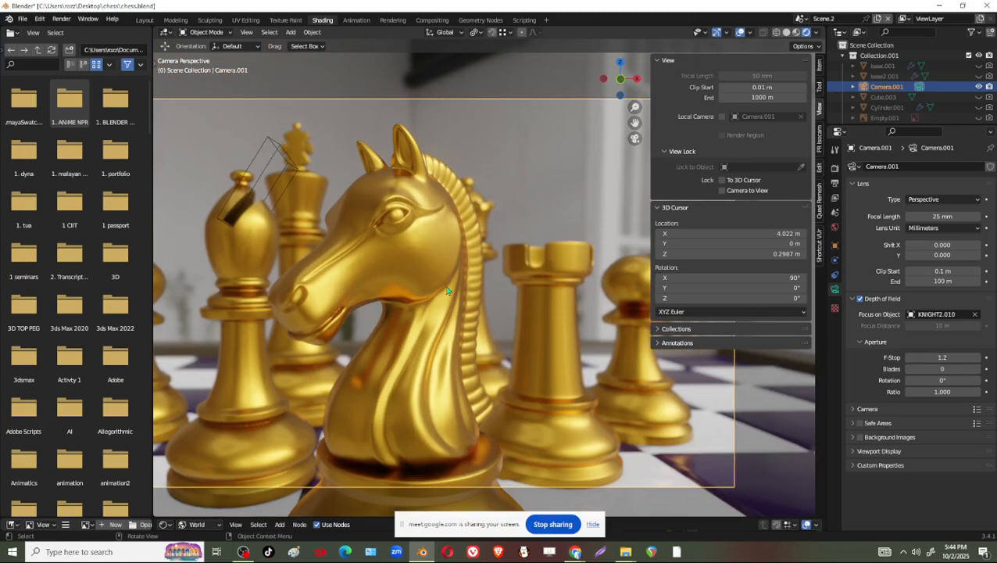
pyautogui.scroll(-2, 448, 290)
pyautogui.scroll(1, 458, 293)
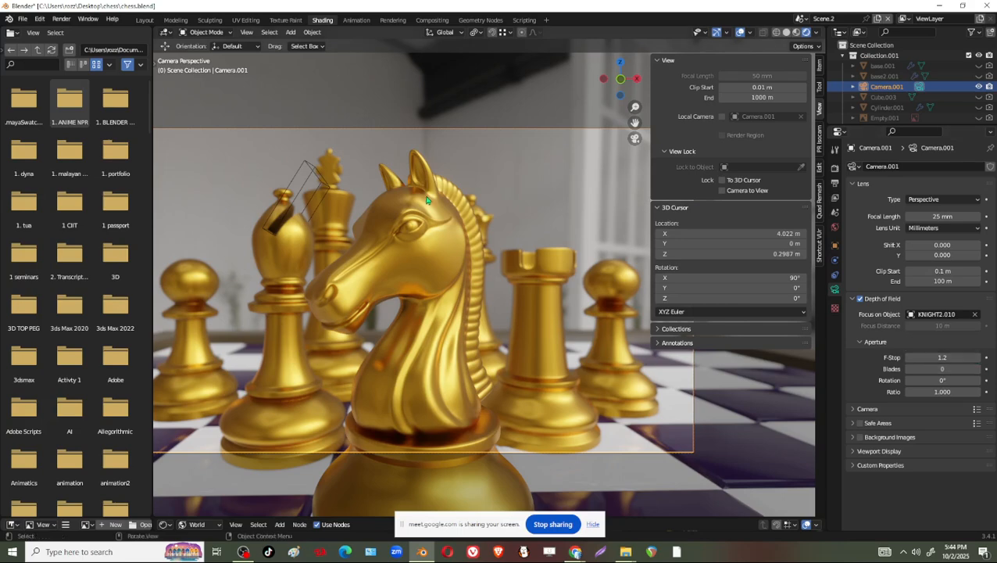
pyautogui.scroll(3, 422, 205)
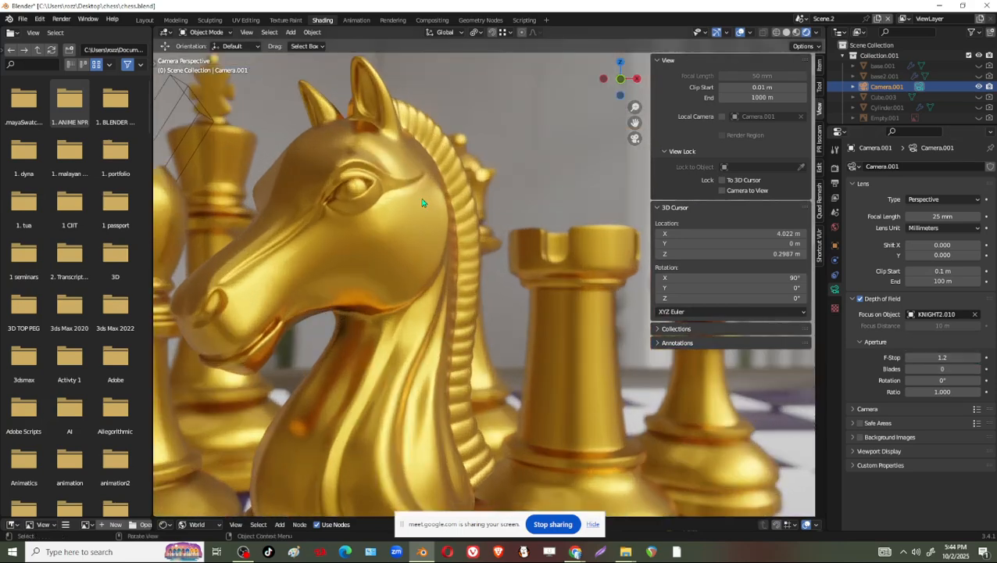
# Lower the camera's depth-of-field F-Stop to 0.6 for a stronger background blur
pyautogui.click(909, 357)
pyautogui.click(909, 357)
pyautogui.click(909, 357)
pyautogui.click(909, 358)
pyautogui.click(909, 357)
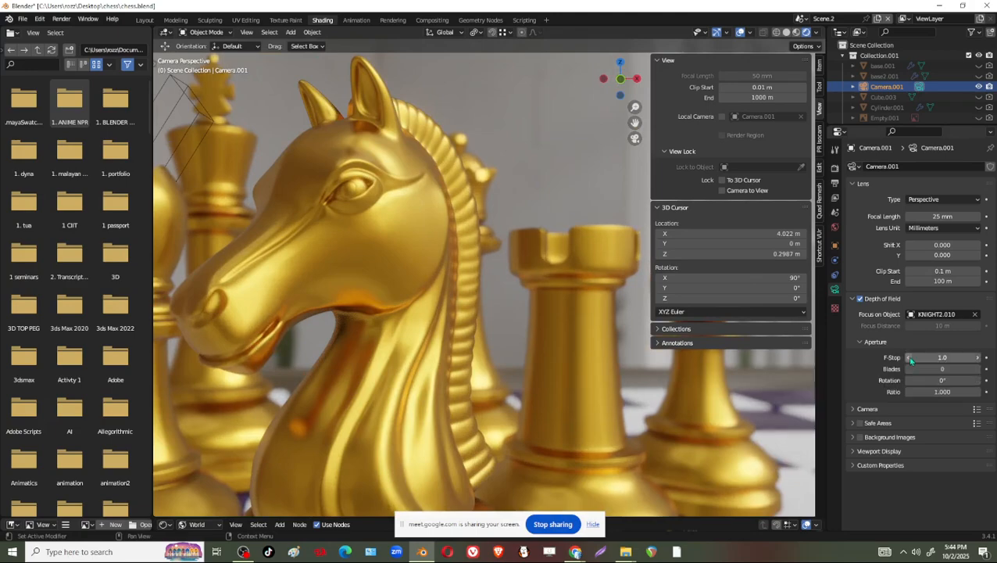
pyautogui.click(909, 358)
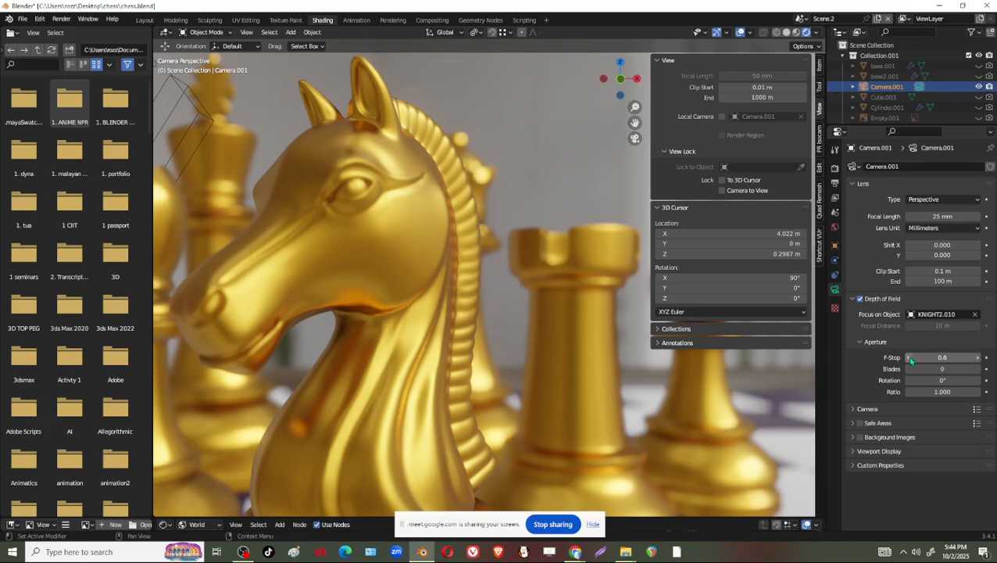
# Set the camera's focal length to 50 mm and raise the depth-of-field F-Stop to 2.5
pyautogui.click(941, 216)
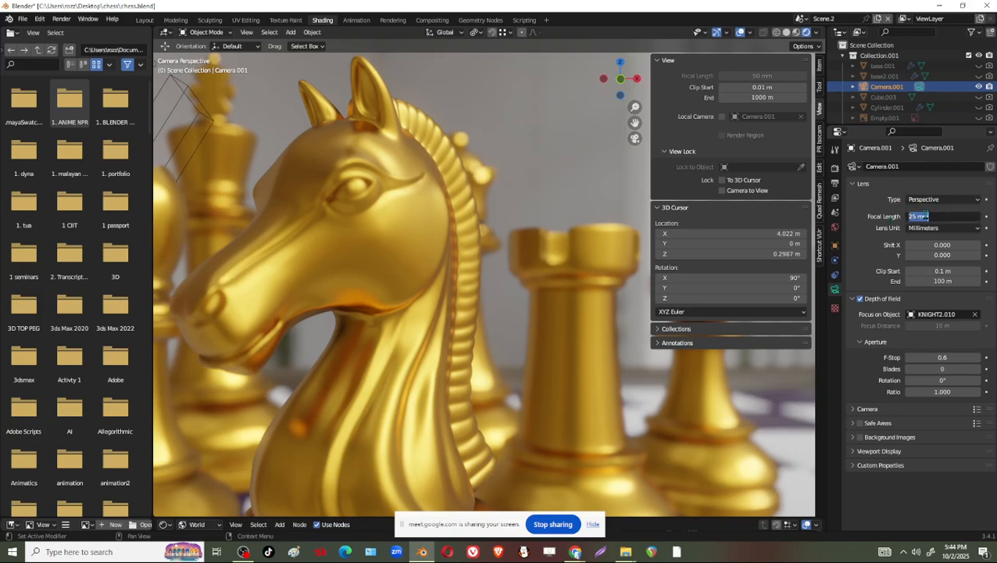
pyautogui.write('50')
pyautogui.press('Return')
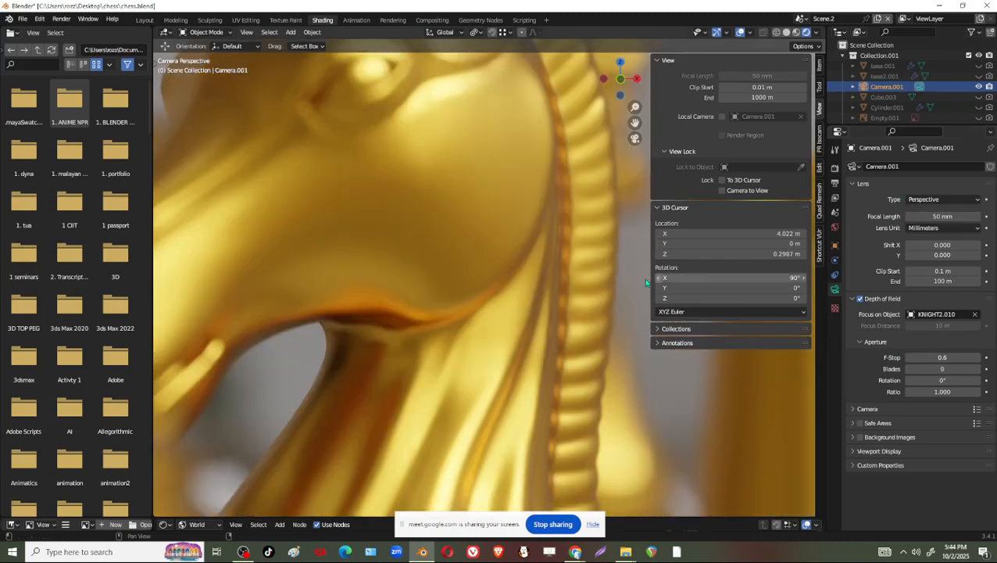
pyautogui.scroll(-2, 563, 375)
pyautogui.scroll(-1, 563, 374)
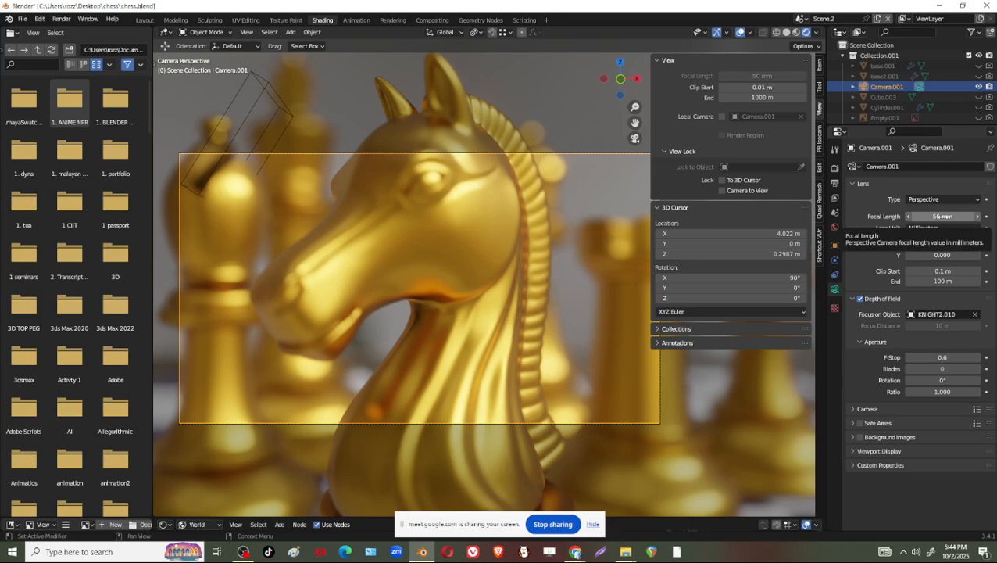
pyautogui.moveTo(941, 357); pyautogui.dragTo(962, 357)
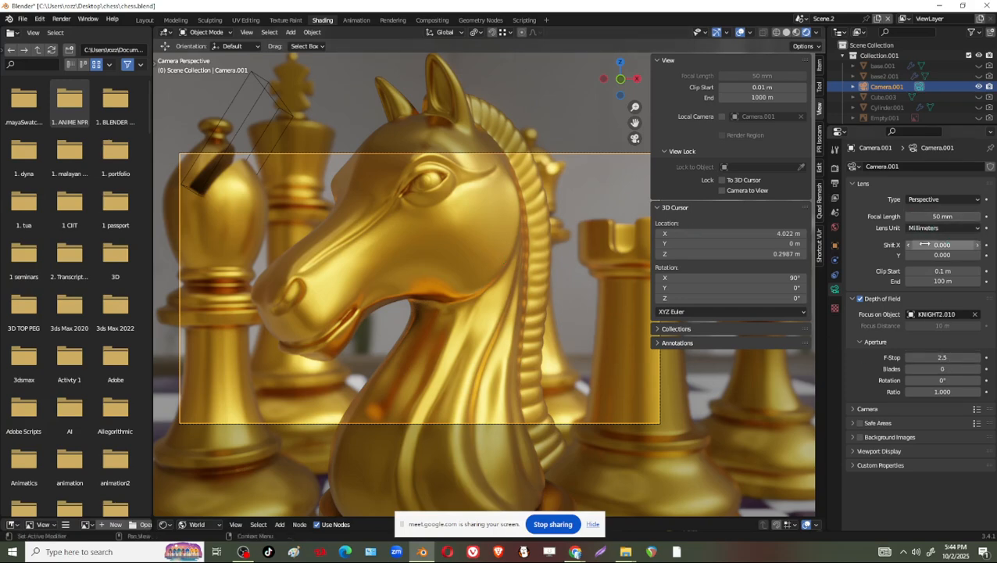
# Lock the camera to the view and pull it back to frame the whole knight with the surrounding pieces
pyautogui.click(735, 193)
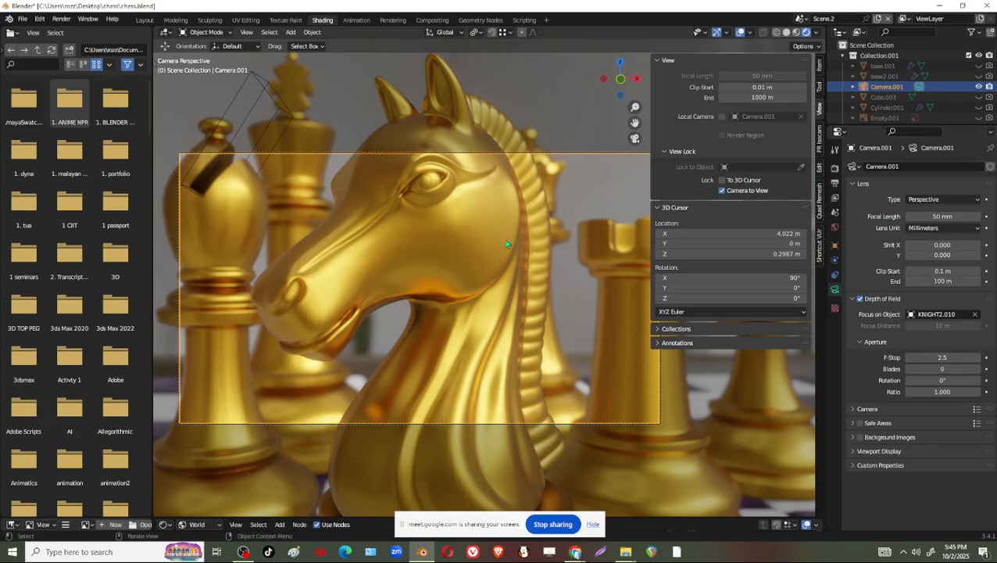
pyautogui.scroll(-5, 507, 245)
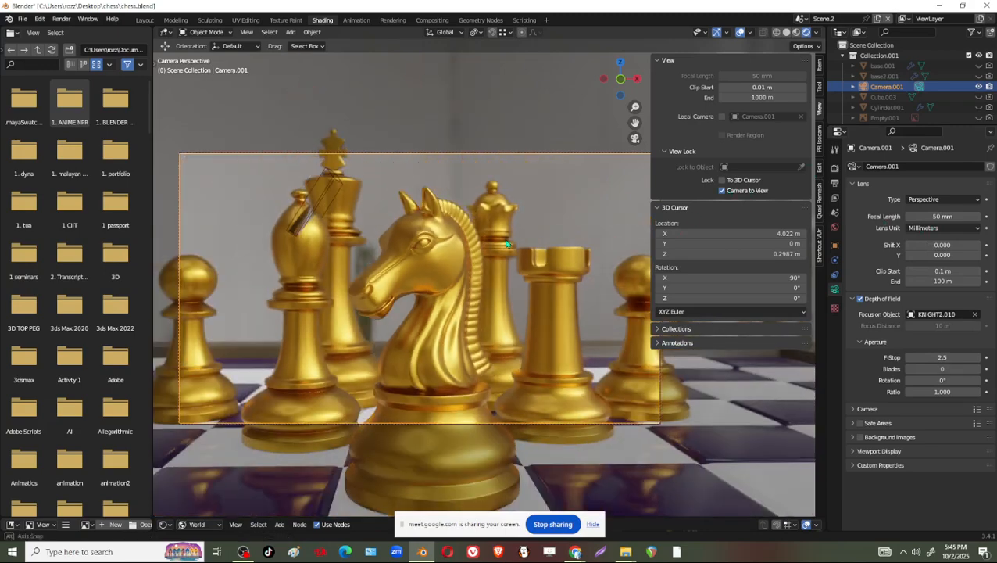
pyautogui.scroll(1, 507, 245)
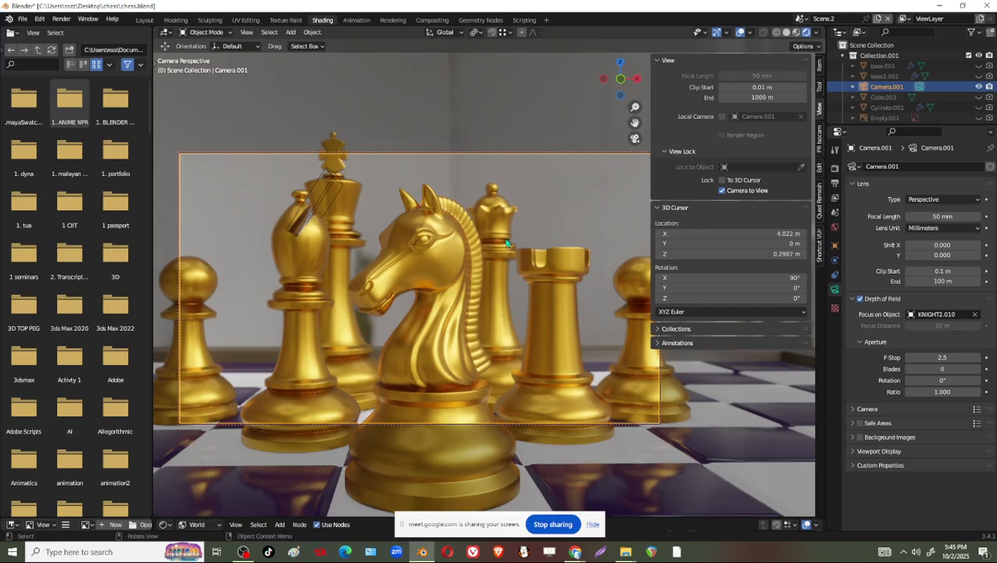
# Set the camera's focal length to 17 mm and try closer, slightly rotated and wider framings around the knight
pyautogui.click(943, 216)
pyautogui.write('1')
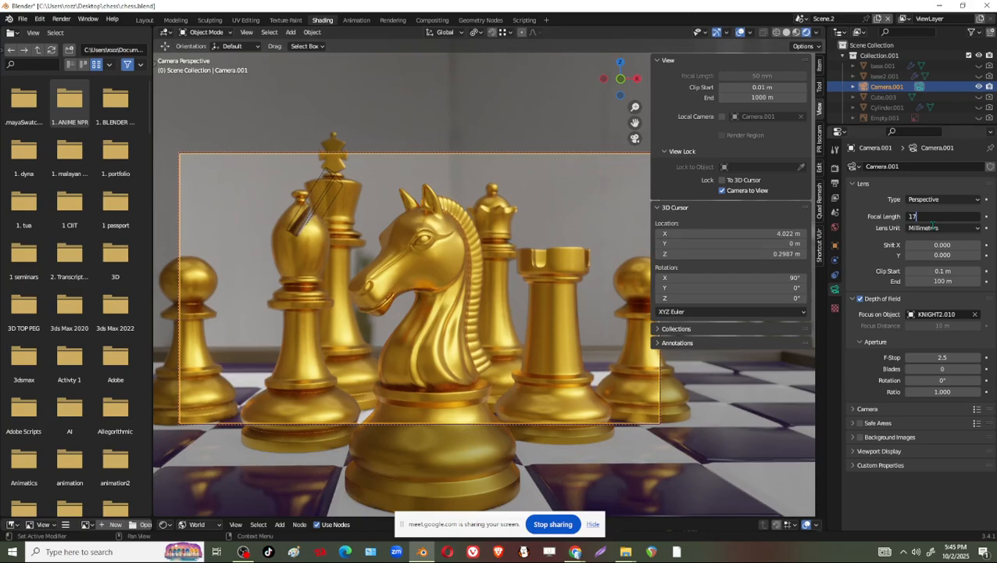
pyautogui.write('7')
pyautogui.press('Return')
pyautogui.scroll(5, 516, 329)
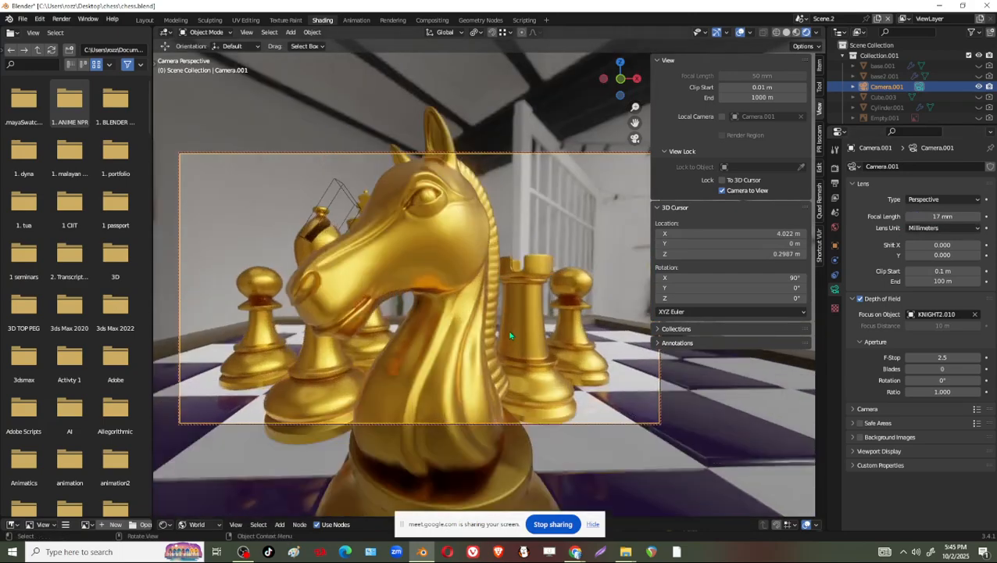
pyautogui.scroll(2, 518, 329)
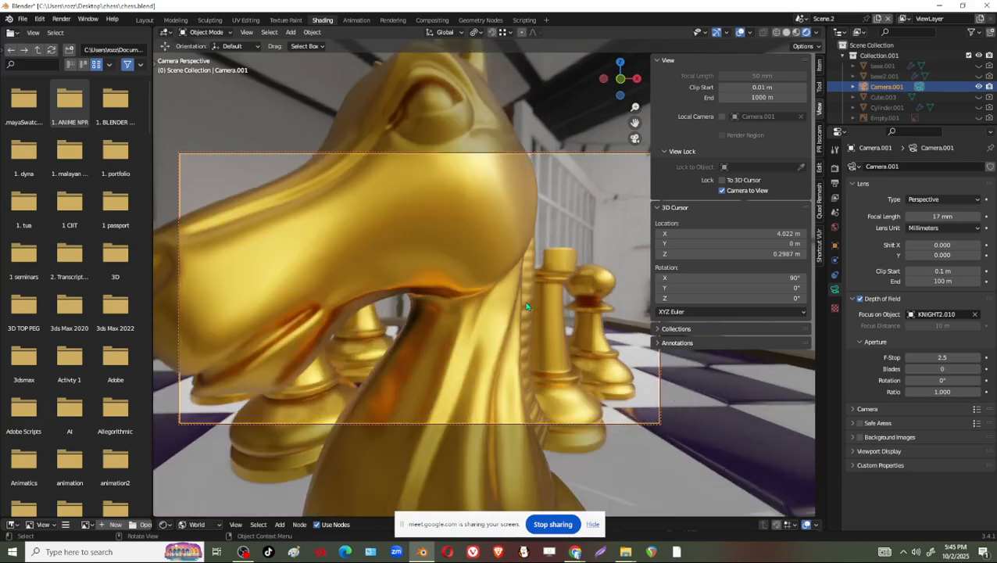
pyautogui.moveTo(527, 306); pyautogui.dragTo(562, 334, button='middle')
pyautogui.scroll(3, 537, 310)
pyautogui.scroll(-5, 538, 311)
pyautogui.scroll(-2, 562, 335)
pyautogui.scroll(-2, 563, 335)
# Set the camera's focal length to 20 mm, tilt the camera slightly and try a closer framing of the knight
pyautogui.click(944, 216)
pyautogui.write('3')
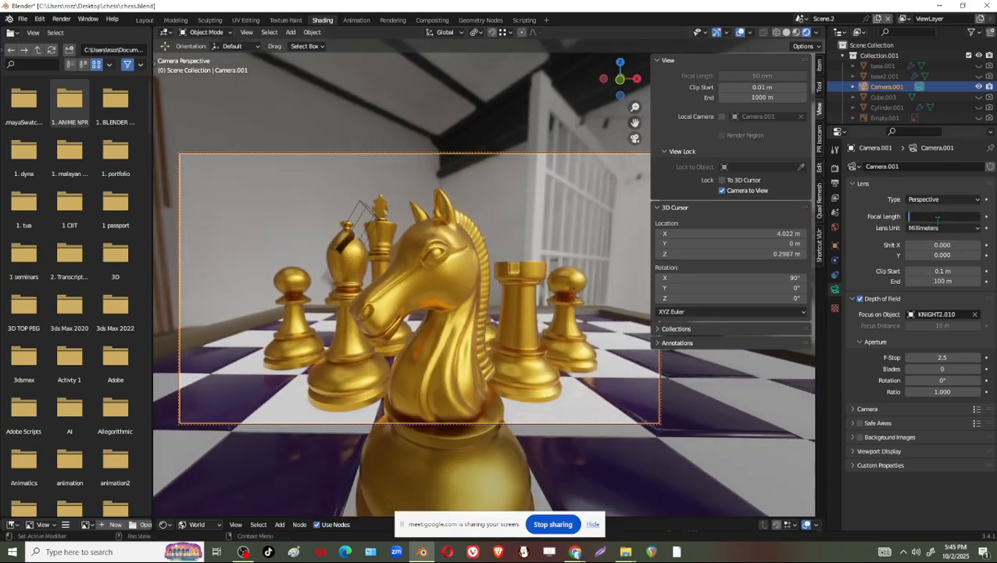
pyautogui.write('0')
pyautogui.press('Return')
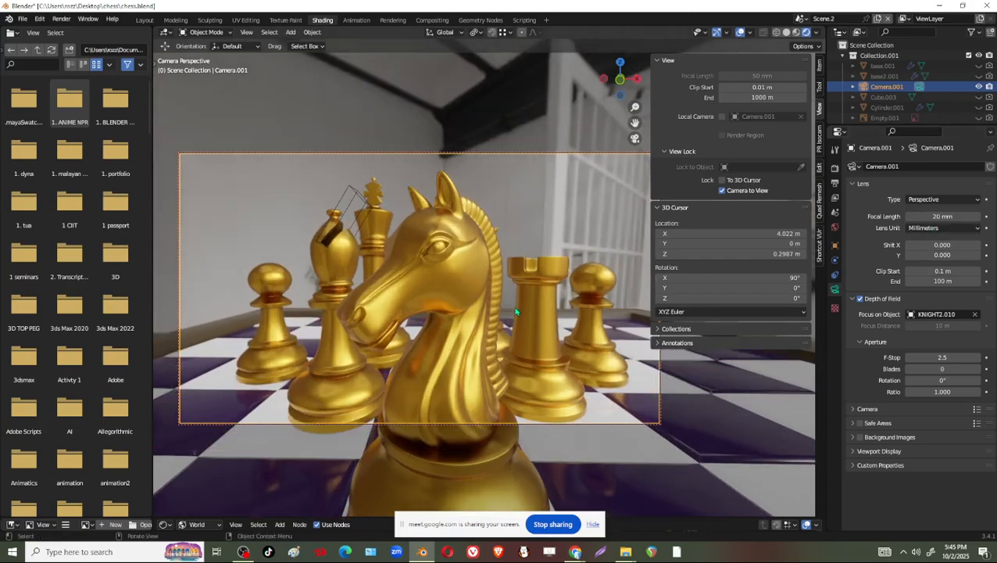
pyautogui.moveTo(515, 310); pyautogui.dragTo(515, 302, button='middle')
pyautogui.scroll(4, 514, 308)
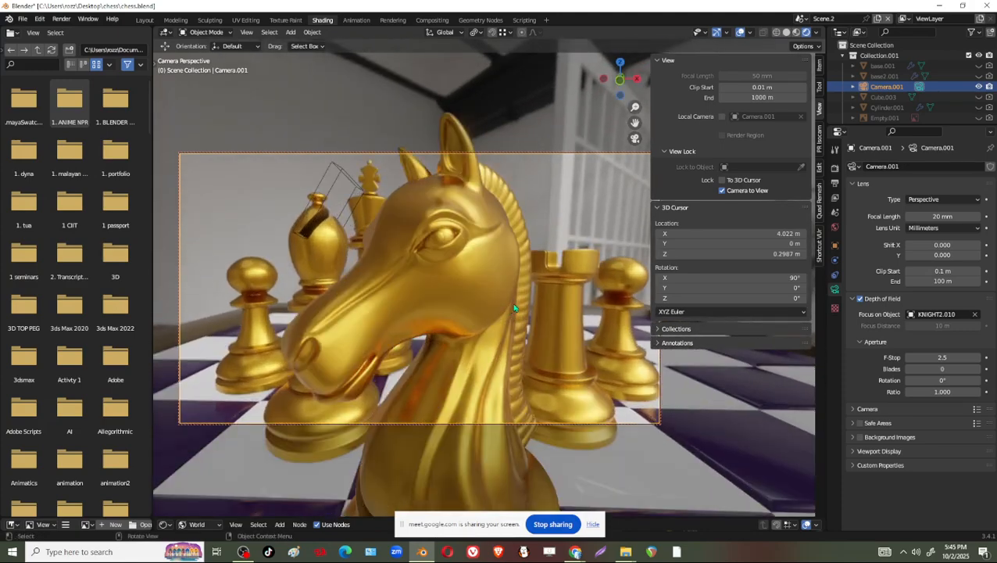
pyautogui.scroll(-4, 514, 307)
# Lower the camera's depth-of-field F-Stop to 0.9
pyautogui.click(908, 357)
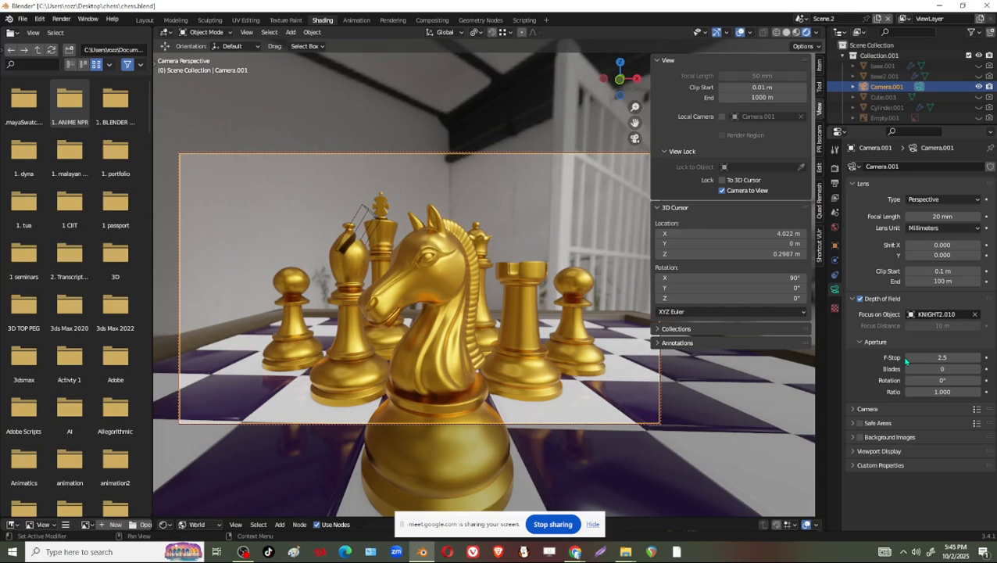
pyautogui.click(907, 359)
pyautogui.click(907, 359)
pyautogui.click(907, 359)
pyautogui.click(907, 359)
pyautogui.moveTo(907, 359); pyautogui.dragTo(885, 358)
# Move the camera nearer to the knight and shift it slightly upward so the pieces sit lower in the frame
pyautogui.scroll(3, 501, 309)
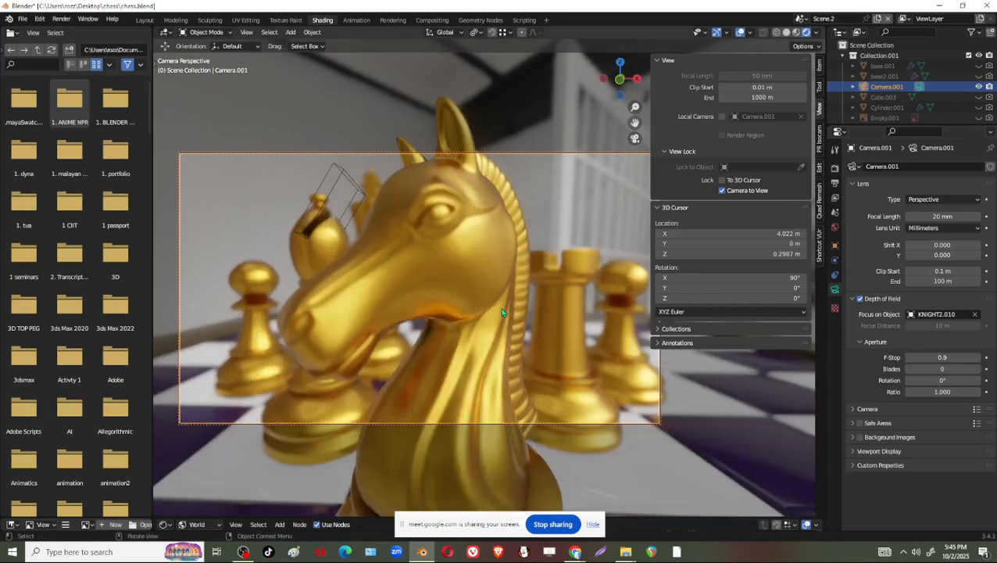
pyautogui.scroll(-2, 501, 308)
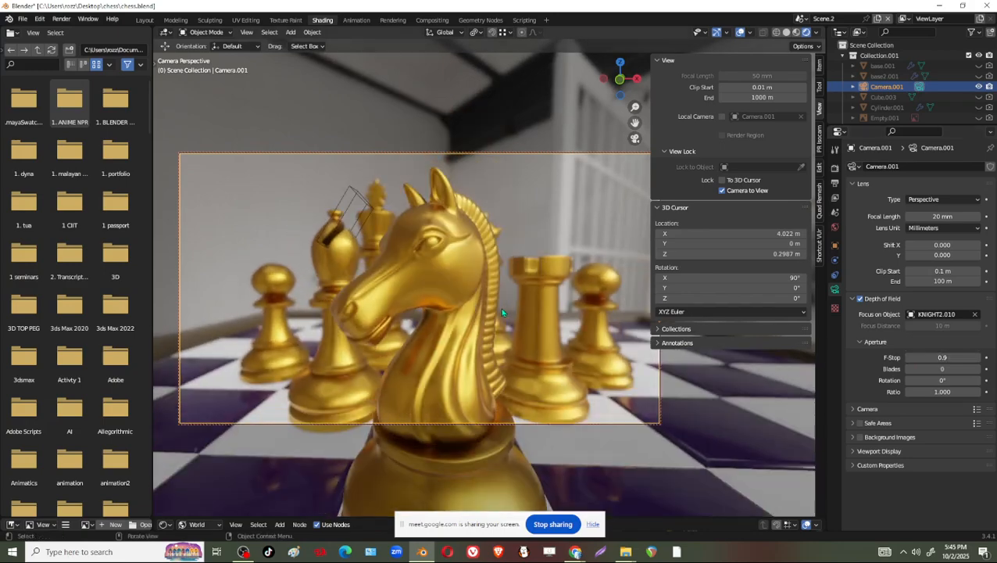
pyautogui.scroll(-1, 501, 309)
pyautogui.keyDown('shift'); pyautogui.moveTo(541, 346); pyautogui.dragTo(540, 367, button='middle'); pyautogui.keyUp('shift')
pyautogui.scroll(1, 551, 329)
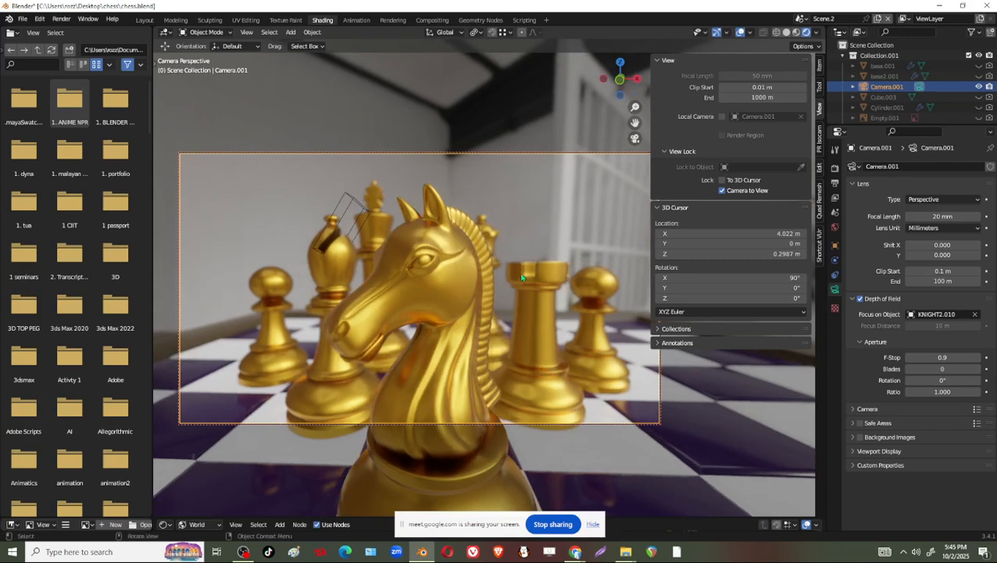
# Move the queen about 0.16 m along X so it stands out between the knight and the rook, and reselect the camera
pyautogui.click(494, 229)
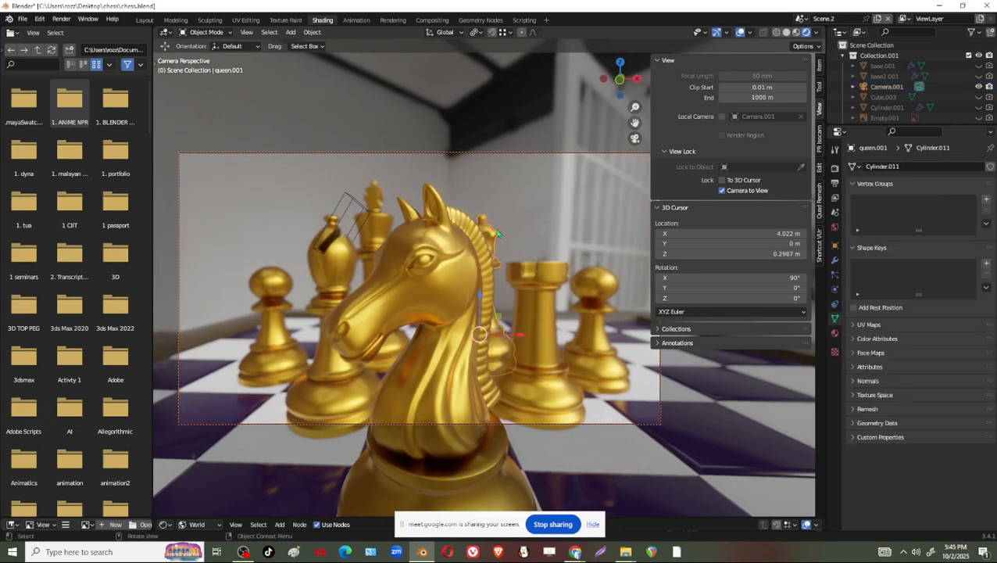
pyautogui.press('g')
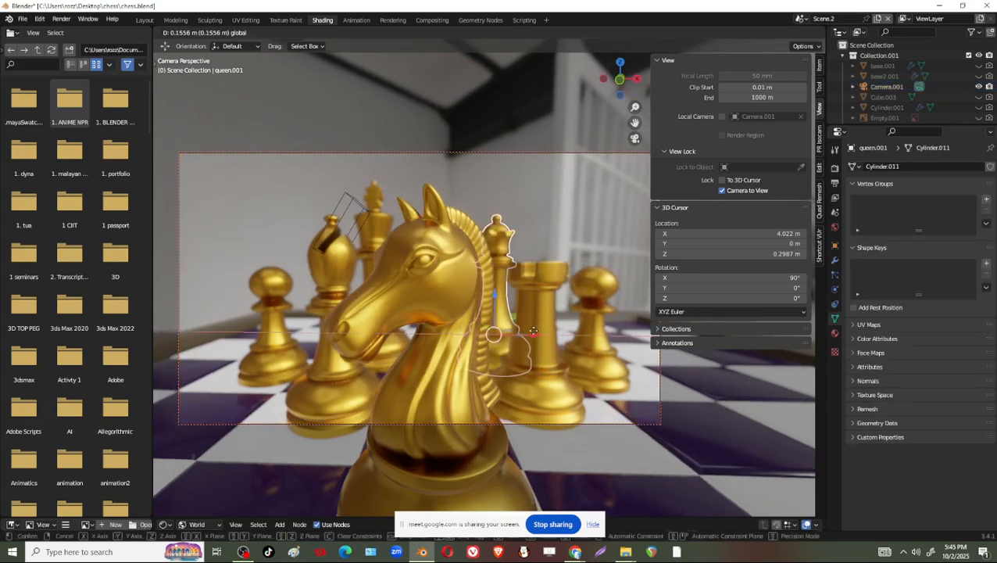
pyautogui.click(528, 331)
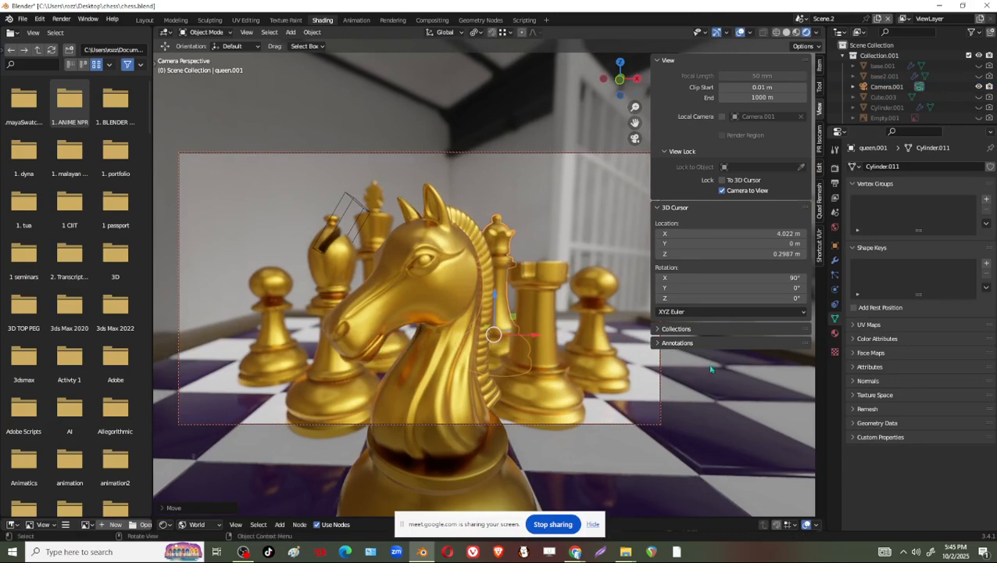
pyautogui.click(887, 86)
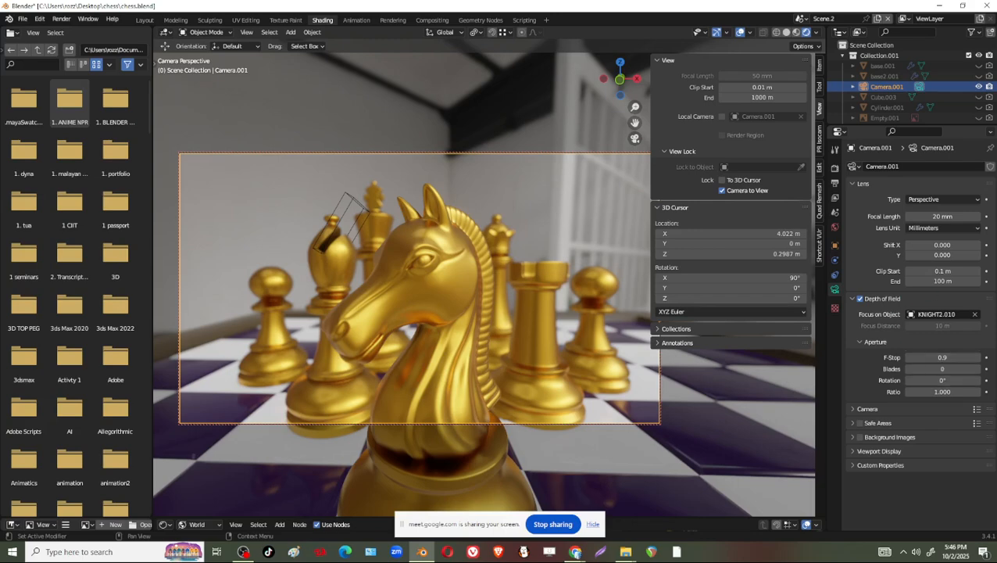
# Select the knight, check its material and Multires modifier, and switch it to Sculpt Mode
pyautogui.click(344, 311)
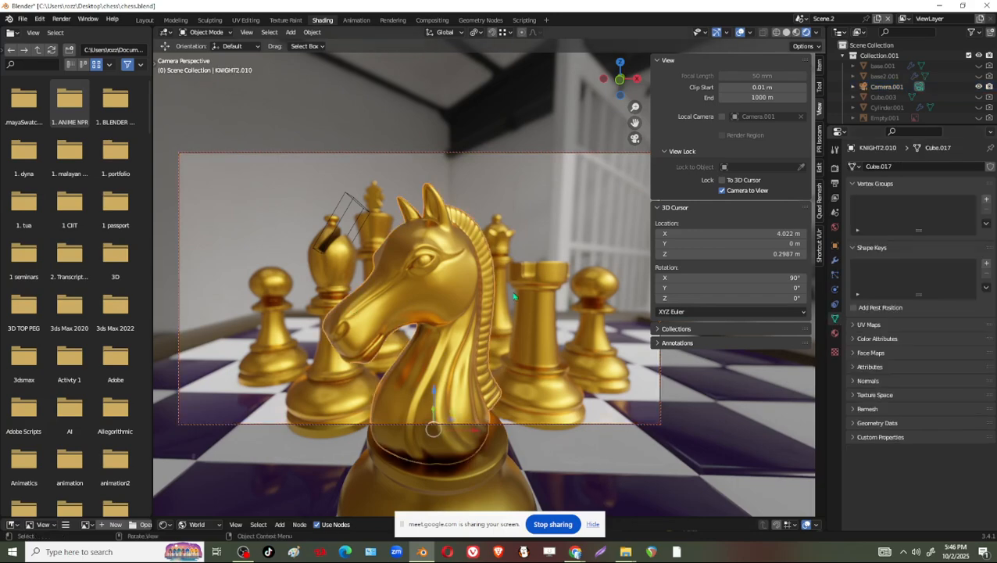
pyautogui.click(835, 335)
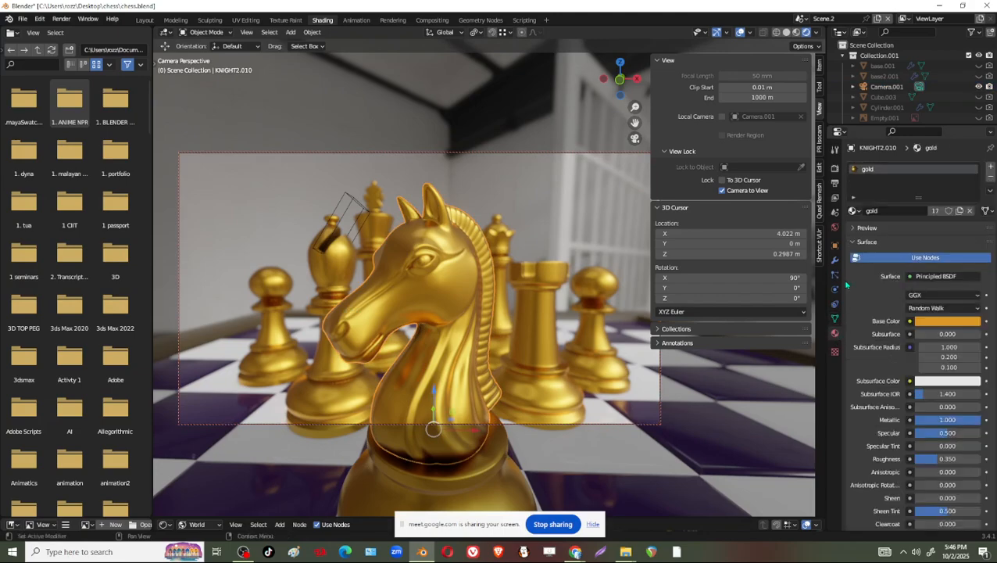
pyautogui.click(835, 260)
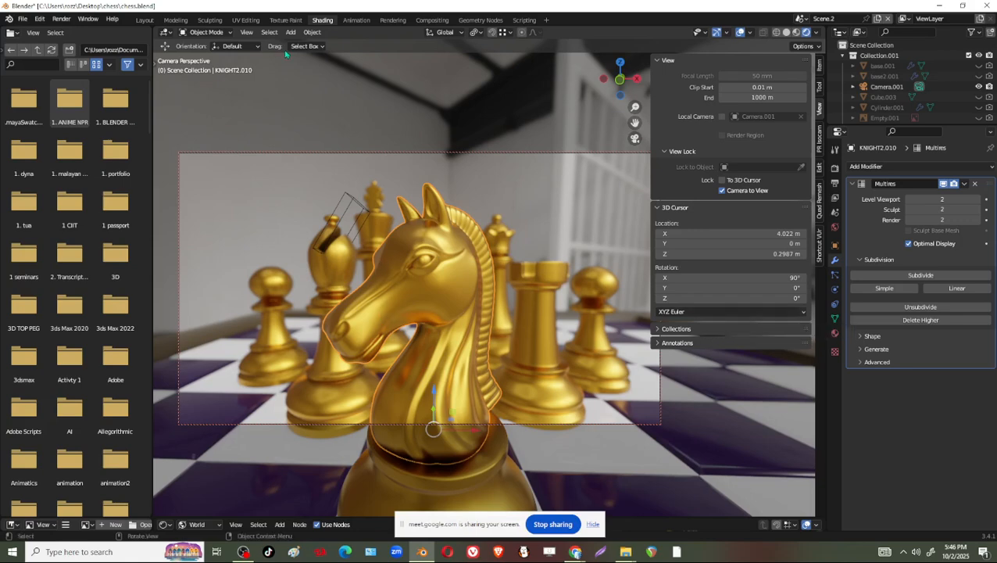
pyautogui.click(226, 32)
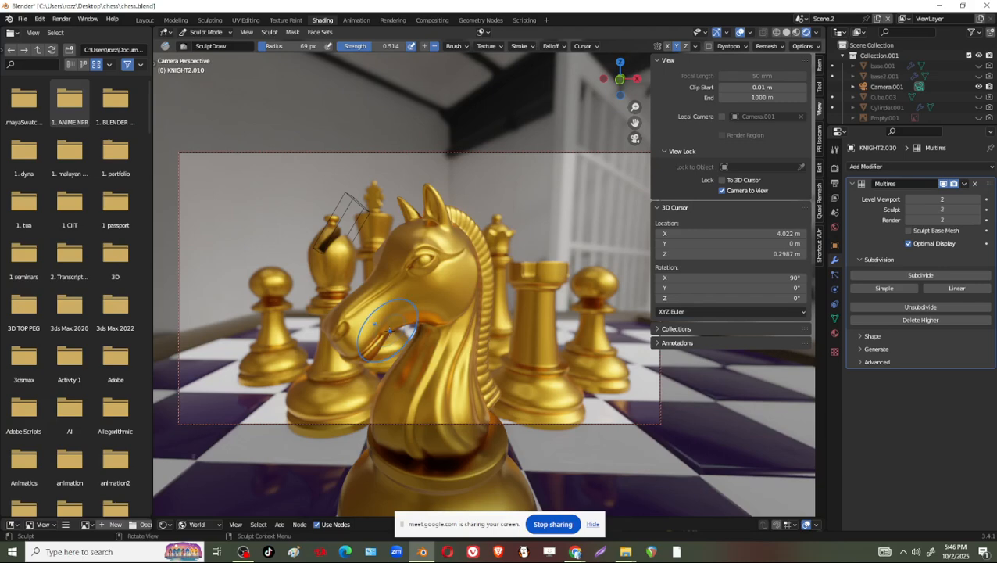
# Reduce the brush radius to 42 px and pull the knight's mouth slightly upward with the Grab brush
pyautogui.press('[')
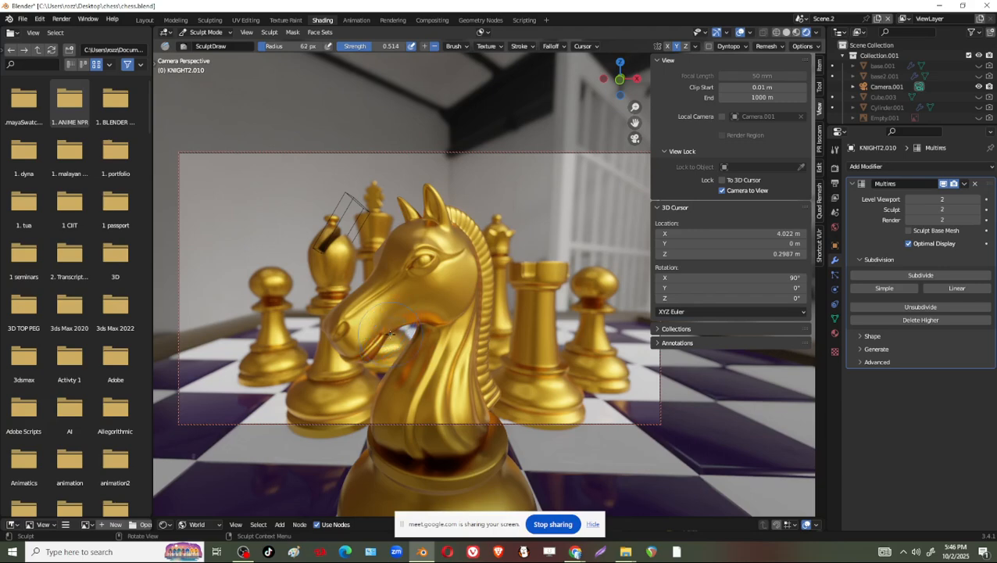
pyautogui.press('[')
pyautogui.press('[')
pyautogui.press('[')
pyautogui.press('t')
pyautogui.click(168, 337)
pyautogui.moveTo(386, 331); pyautogui.dragTo(386, 321)
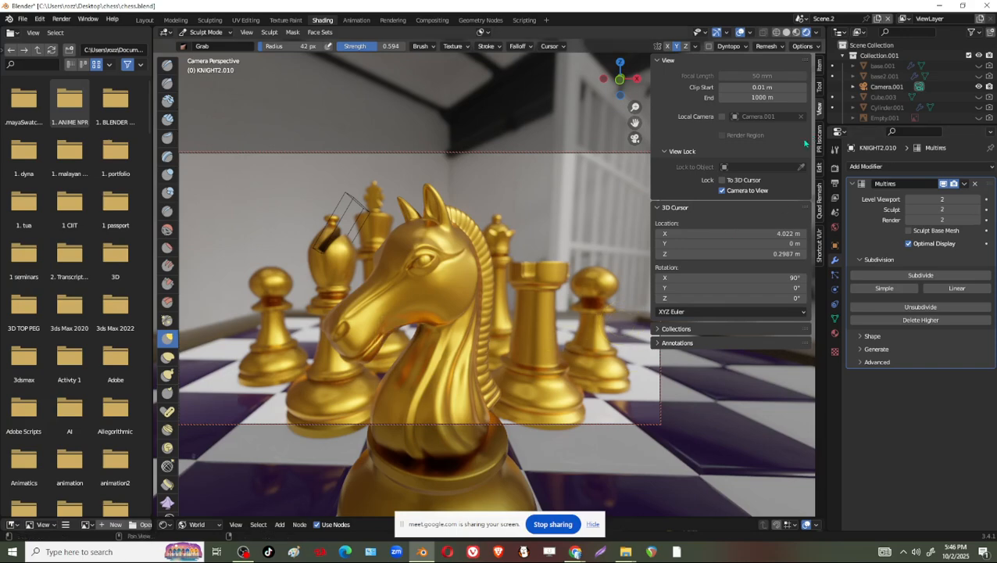
# Turn off the Camera to View lock and refine the corner of the knight's mouth with short Grab strokes
pyautogui.click(723, 190)
pyautogui.scroll(5, 379, 349)
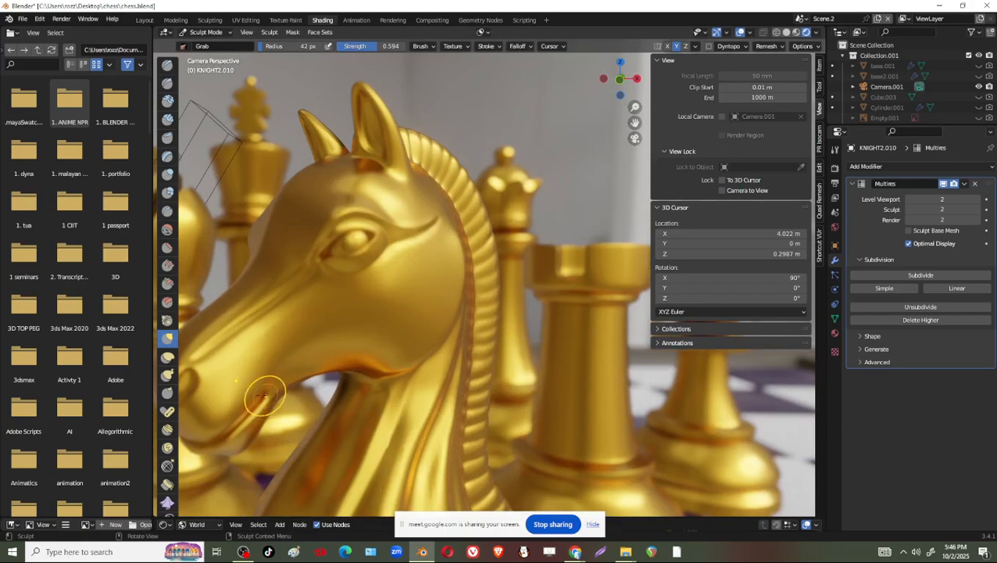
pyautogui.moveTo(270, 393)
pyautogui.mouseDown()
pyautogui.moveTo(269, 380)
pyautogui.moveTo(262, 398)
pyautogui.mouseUp()
pyautogui.moveTo(259, 412)
pyautogui.mouseDown()
pyautogui.moveTo(272, 369)
pyautogui.moveTo(256, 402)
pyautogui.mouseUp()
pyautogui.moveTo(275, 369); pyautogui.dragTo(266, 373)
# Enlarge the Grab brush radius to 80 px and pull the corner of the knight's mouth up toward the cheek
pyautogui.press('f')
pyautogui.click(341, 406)
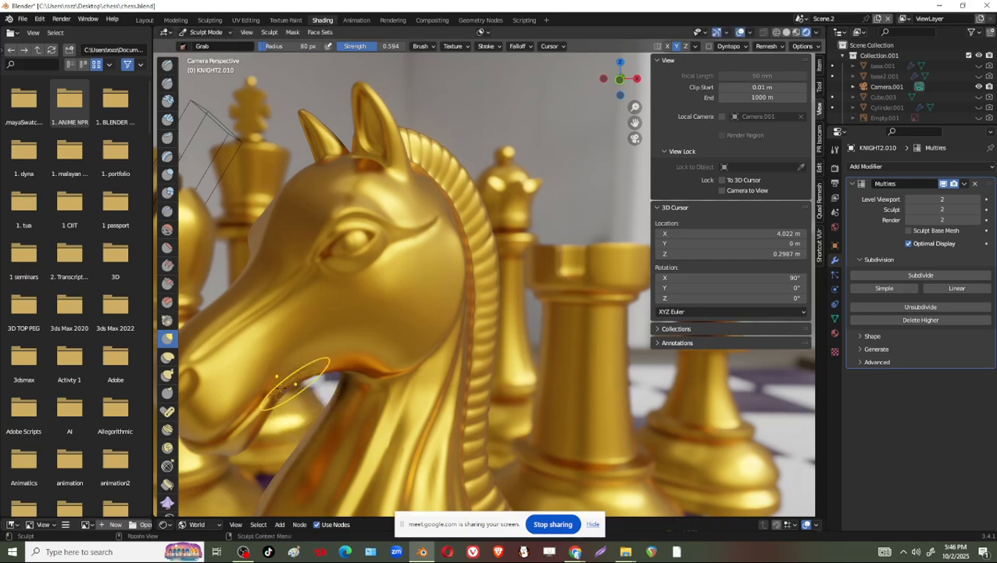
pyautogui.moveTo(271, 389); pyautogui.dragTo(266, 378)
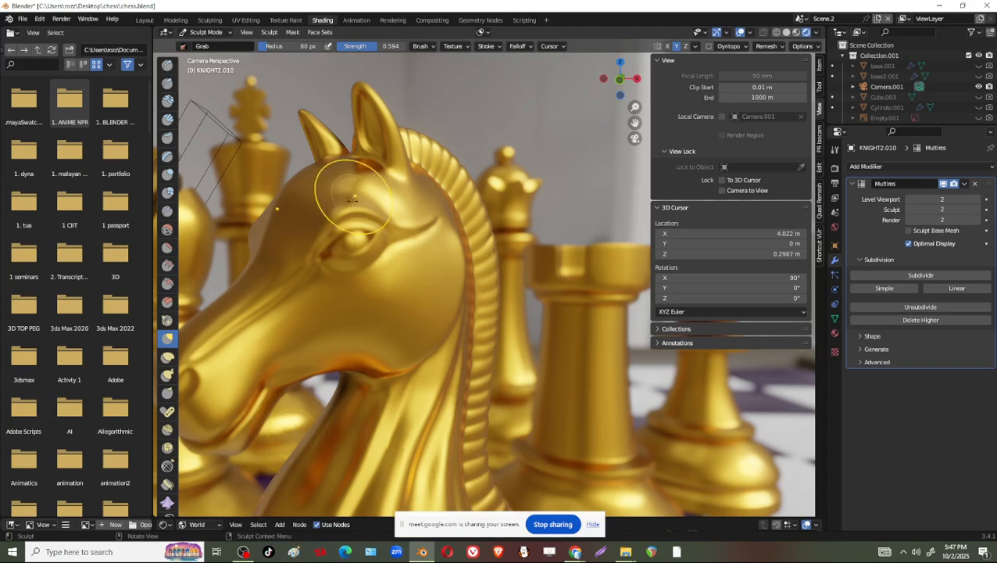
# Try lifting the brow above the knight's eye with the Grab brush and undo the last stroke
pyautogui.moveTo(334, 229); pyautogui.dragTo(339, 215)
pyautogui.moveTo(351, 215); pyautogui.dragTo(360, 213)
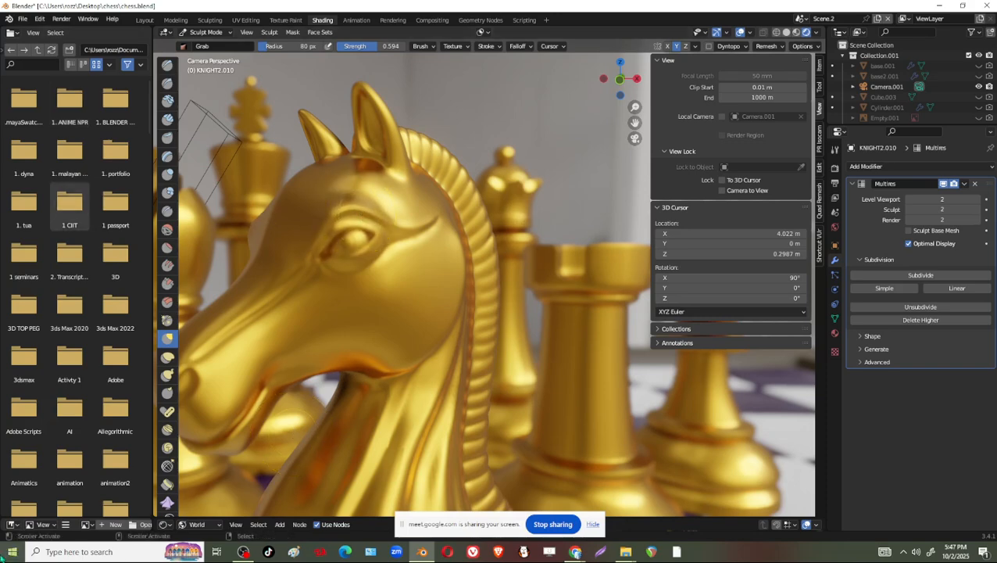
pyautogui.hotkey('ctrl', 'z')
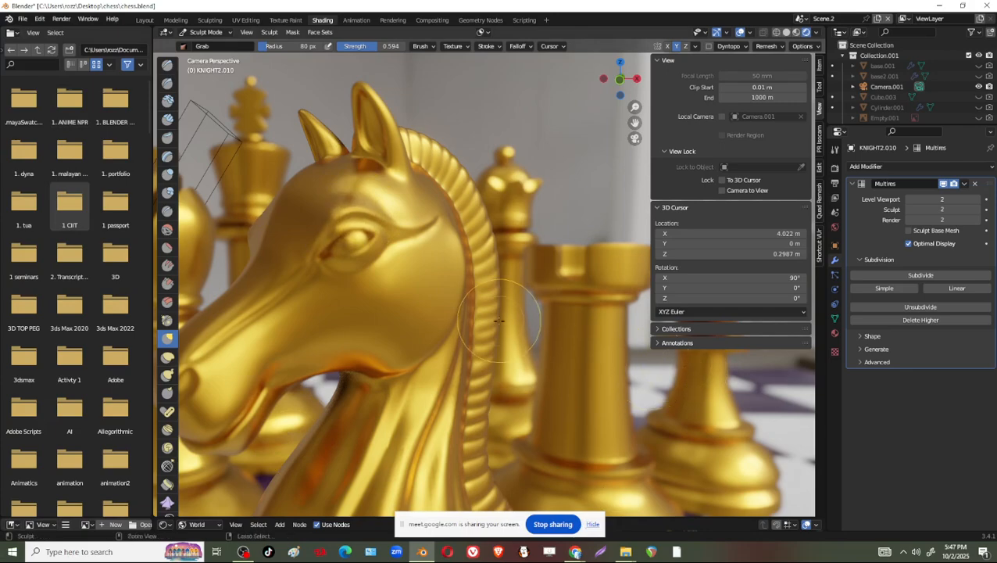
# Render the image from the camera and view the whole result
pyautogui.scroll(-4, 513, 402)
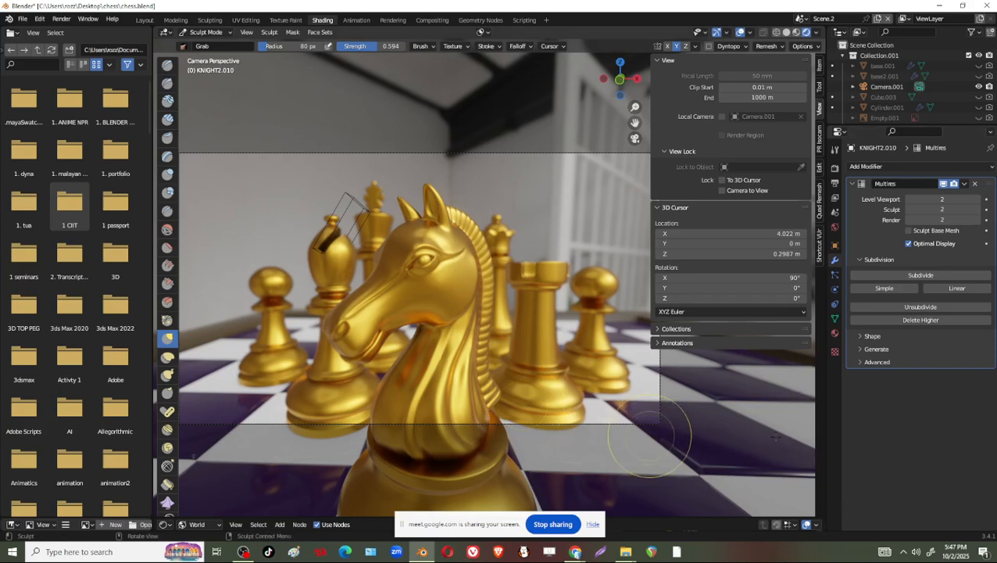
pyautogui.click(62, 19)
pyautogui.click(70, 30)
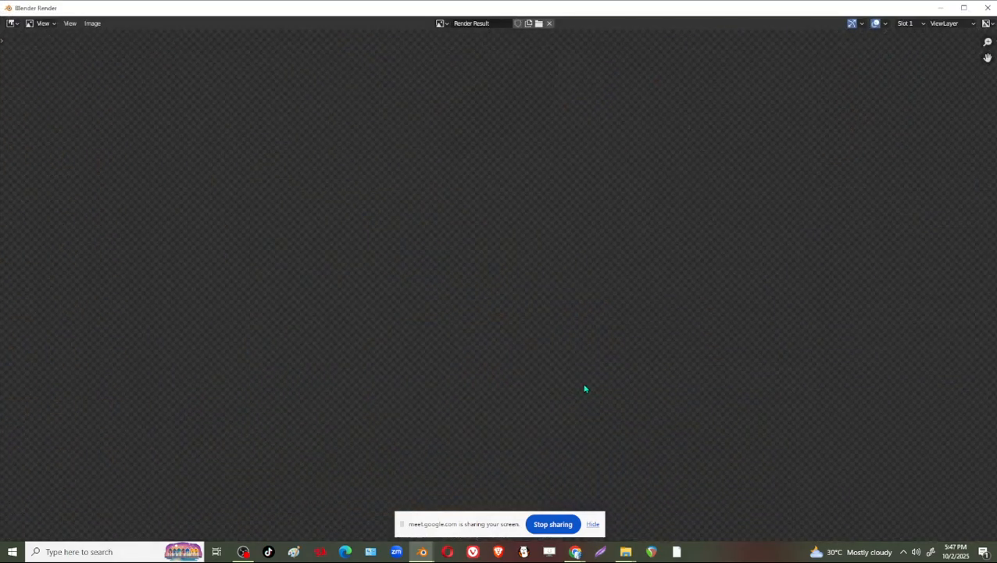
pyautogui.scroll(-3, 585, 385)
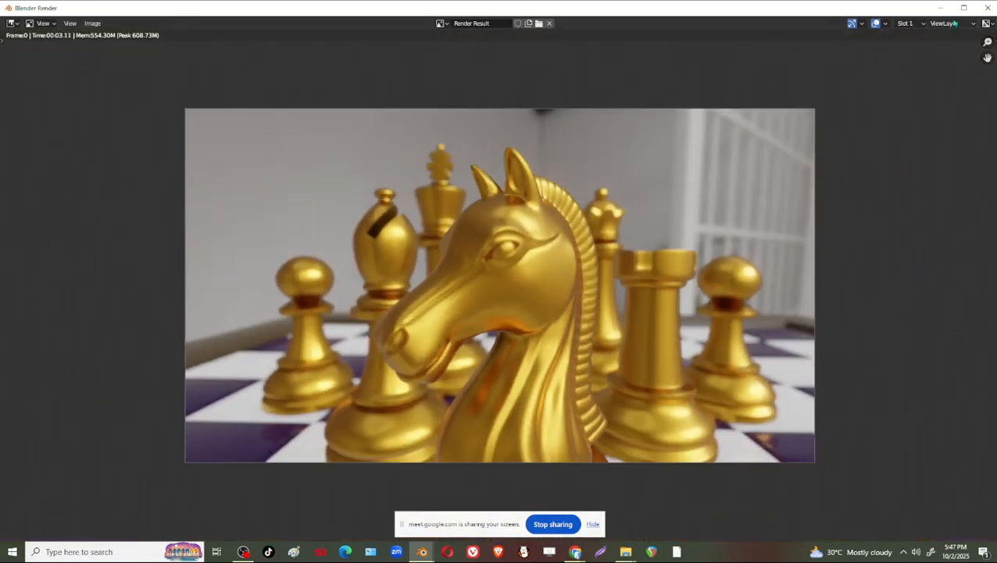
# Close the render result and try to bring up Camera.001's settings while still in Sculpt Mode
pyautogui.click(987, 7)
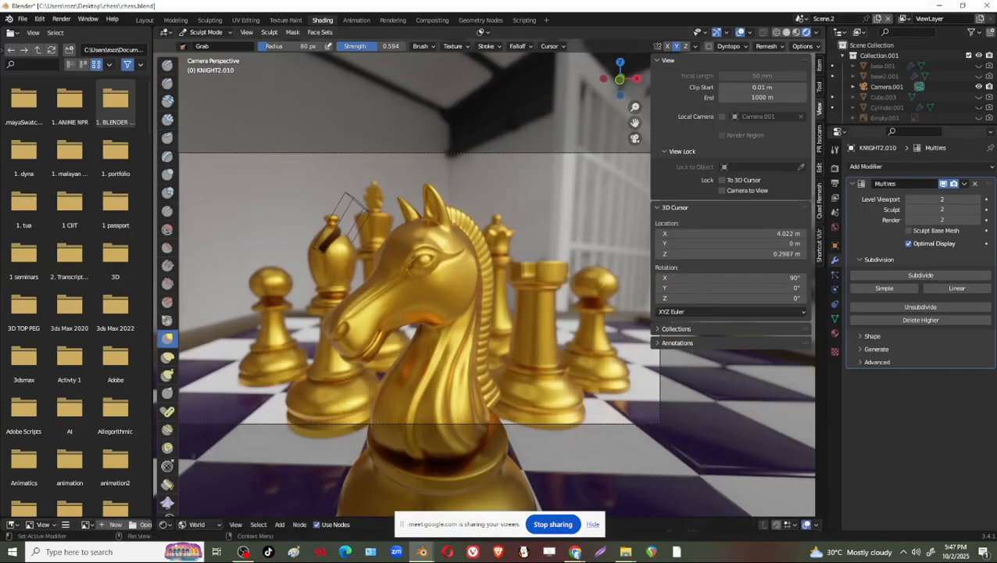
pyautogui.click(886, 87)
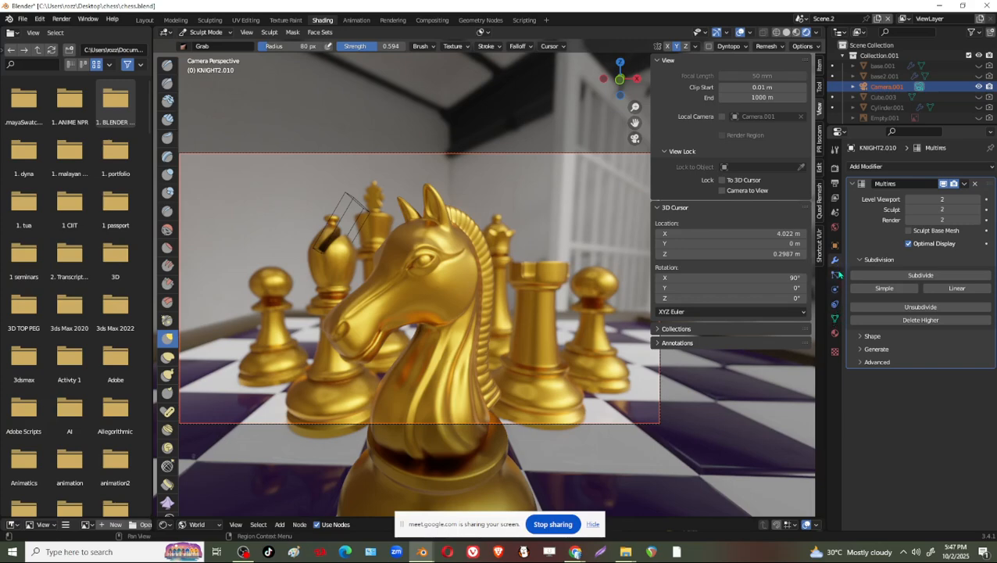
pyautogui.click(884, 97)
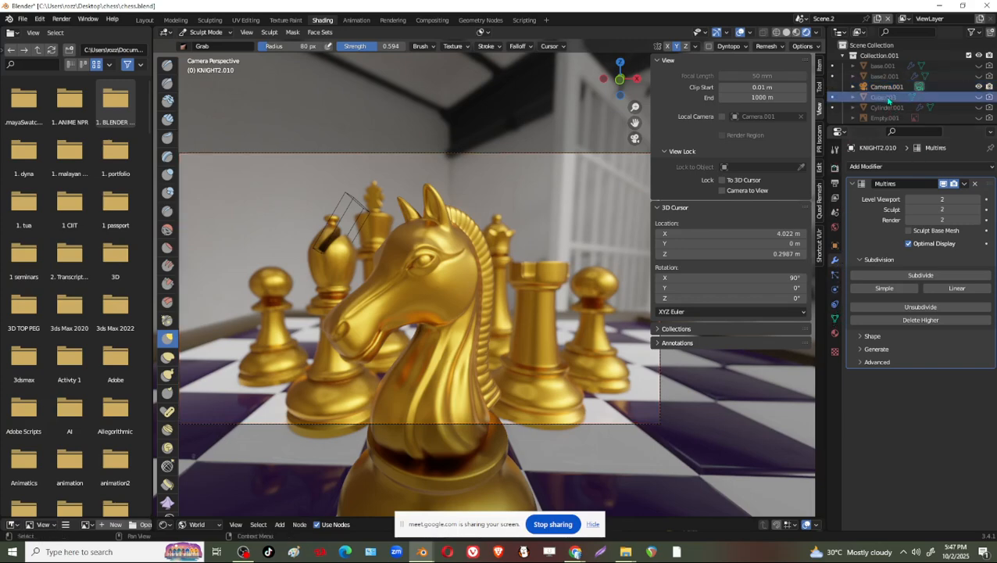
pyautogui.click(888, 88)
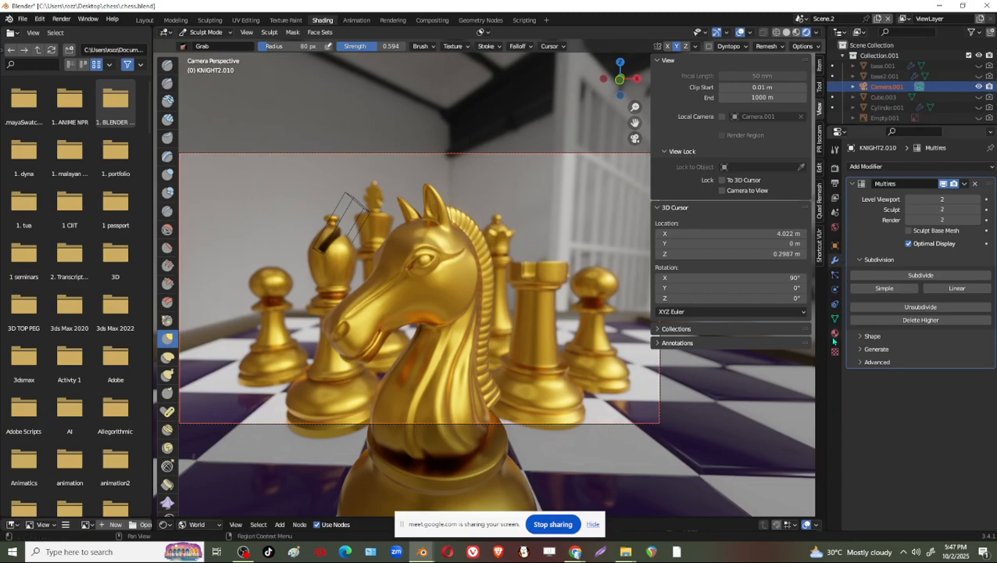
pyautogui.click(834, 333)
pyautogui.click(889, 79)
pyautogui.click(890, 87)
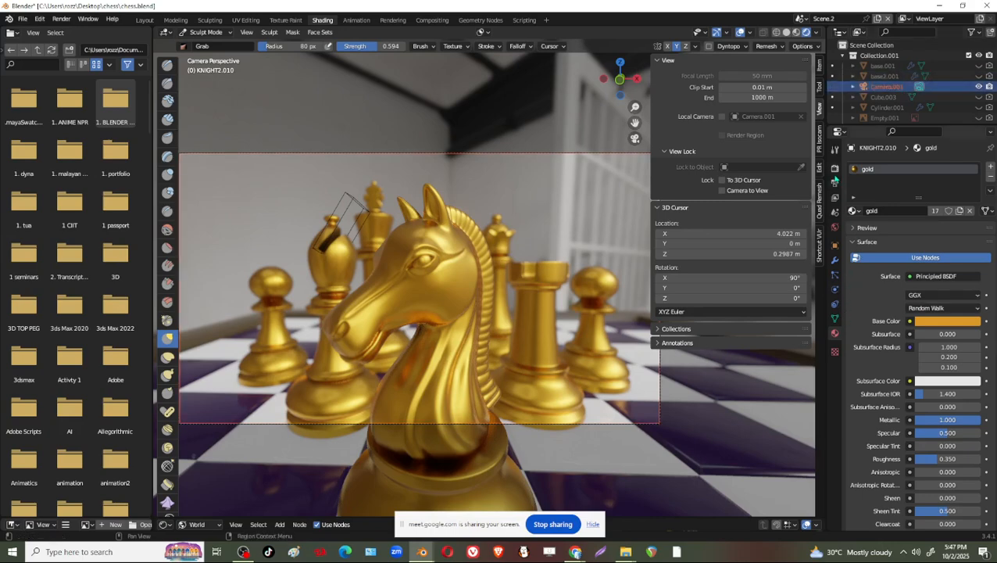
pyautogui.click(834, 169)
pyautogui.click(834, 198)
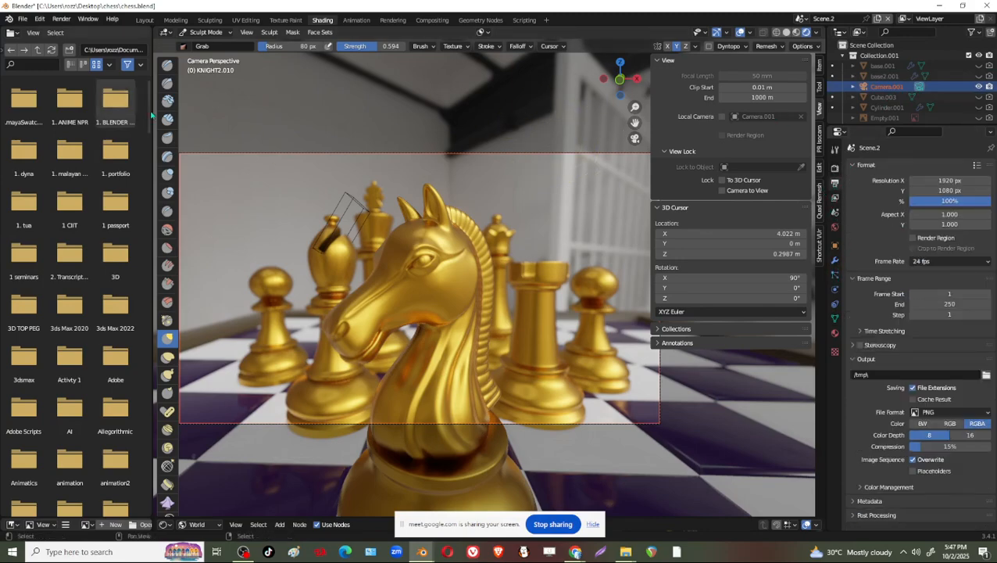
# Switch to Object Mode, select Camera.001 and show its lens and depth-of-field settings
pyautogui.click(204, 32)
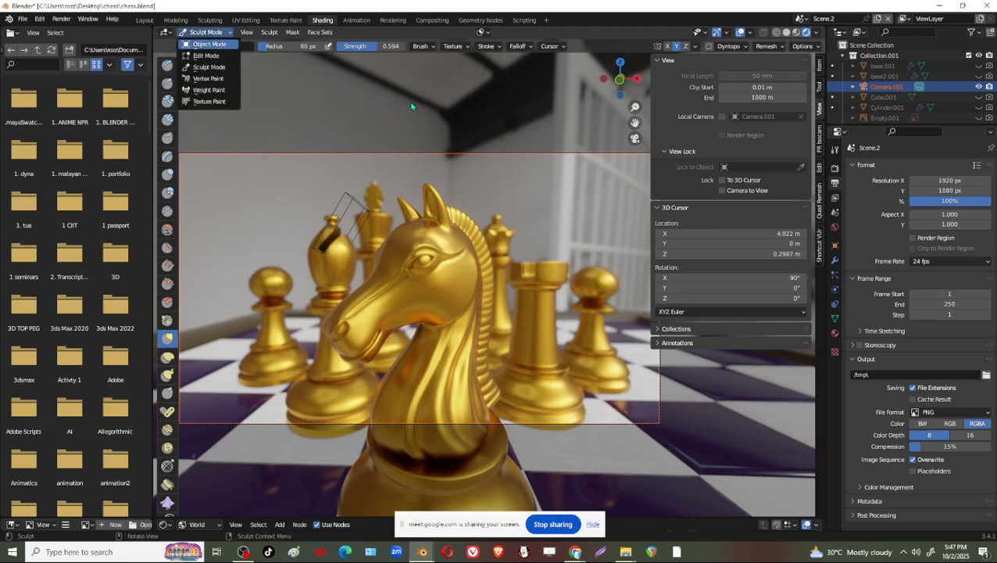
pyautogui.click(220, 45)
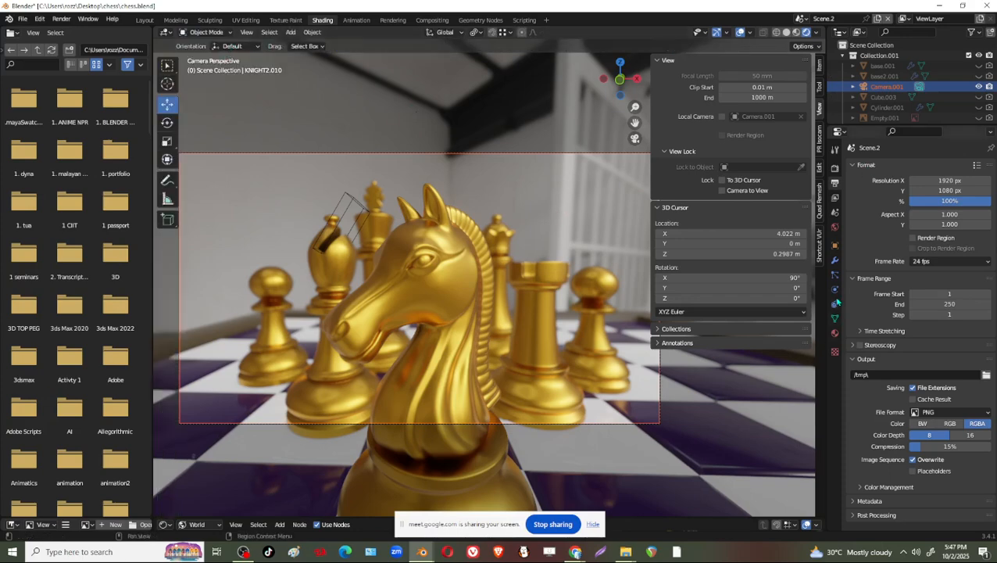
pyautogui.click(889, 87)
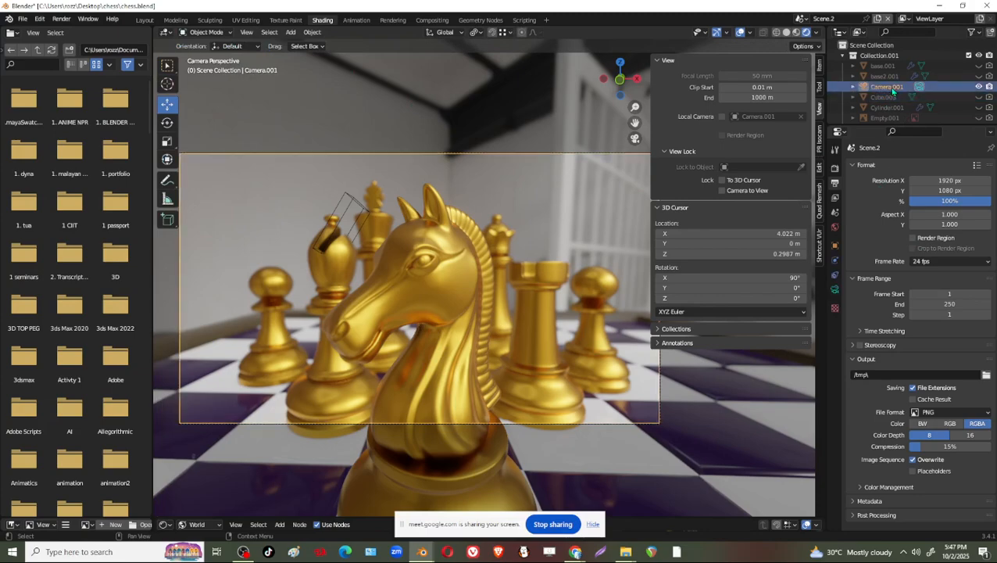
pyautogui.click(834, 288)
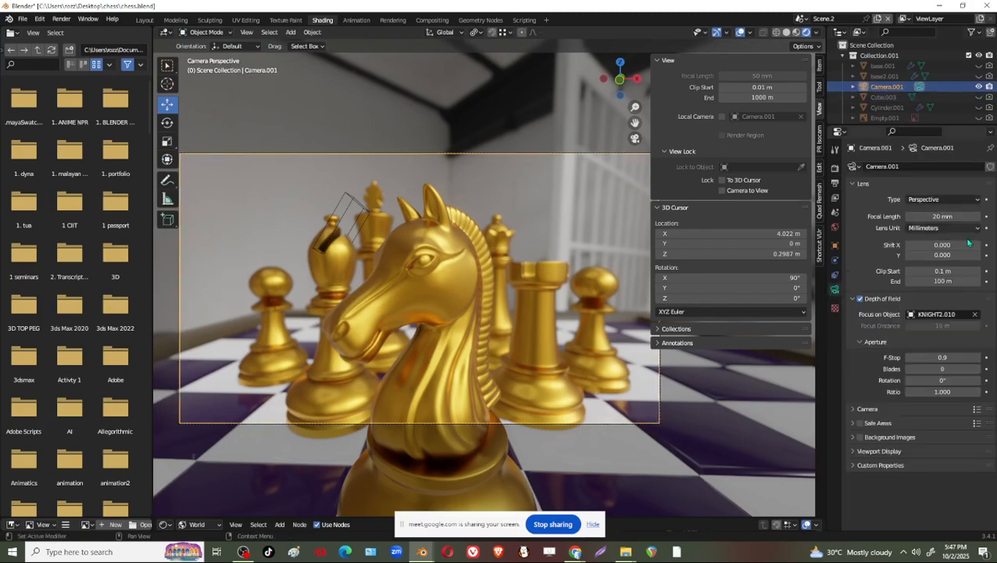
# Try a longer camera focal length of 25 mm for a tighter framing of the knight
pyautogui.click(978, 216)
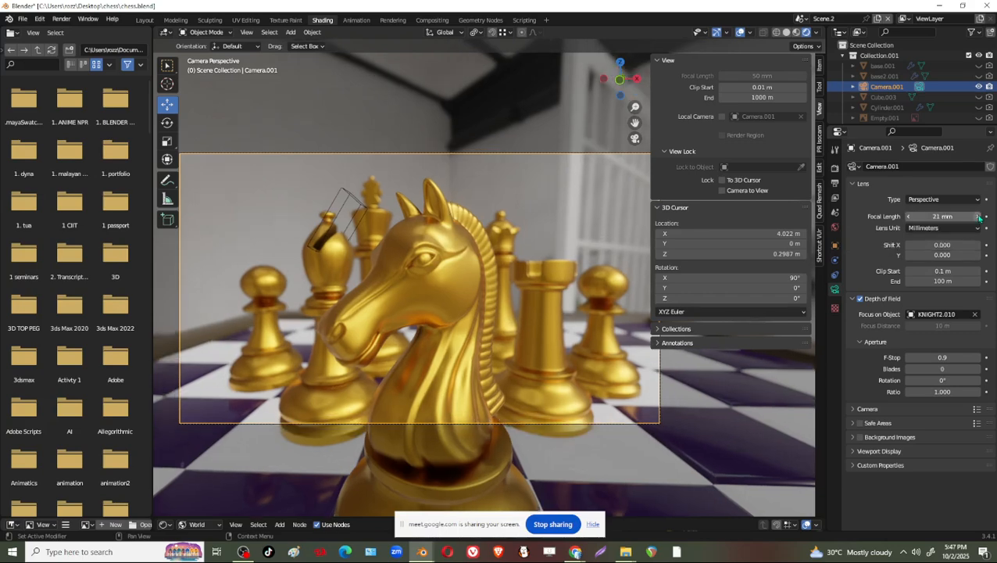
pyautogui.click(978, 216)
pyautogui.click(977, 217)
pyautogui.click(978, 217)
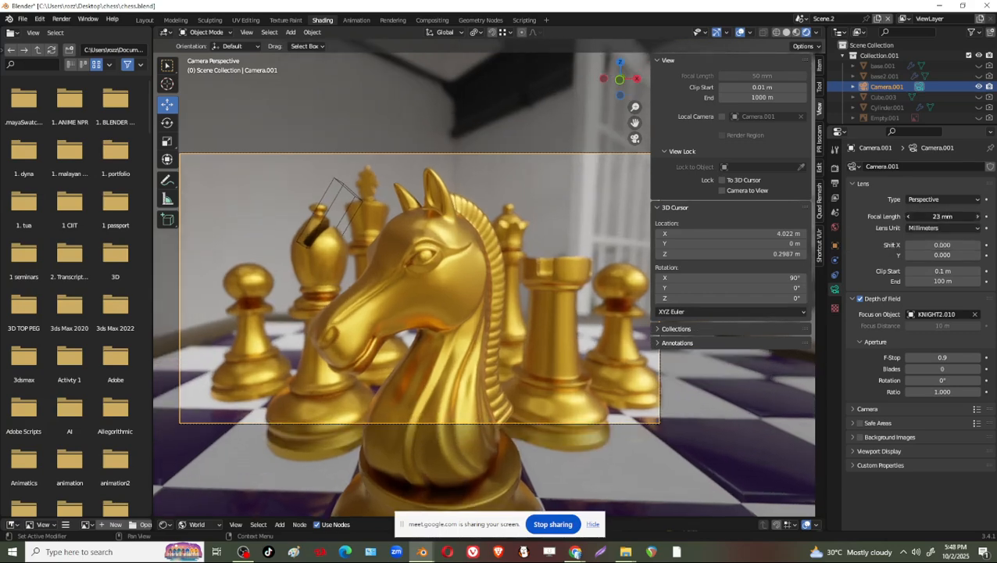
pyautogui.click(978, 216)
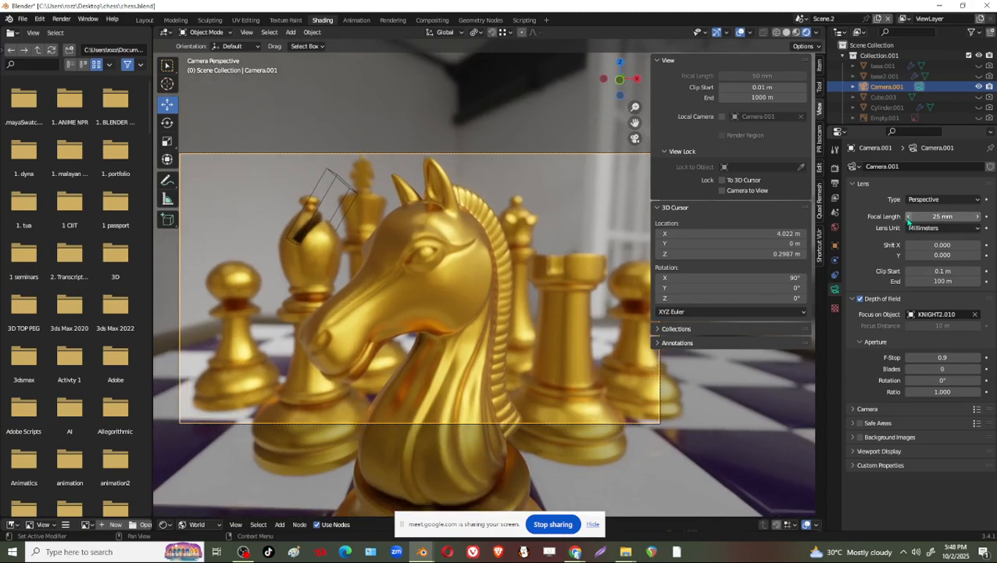
# Try a wider framing by lowering the camera's focal length to 17 mm
pyautogui.click(909, 216)
pyautogui.click(909, 216)
pyautogui.click(909, 217)
pyautogui.click(909, 216)
pyautogui.click(909, 217)
pyautogui.click(908, 217)
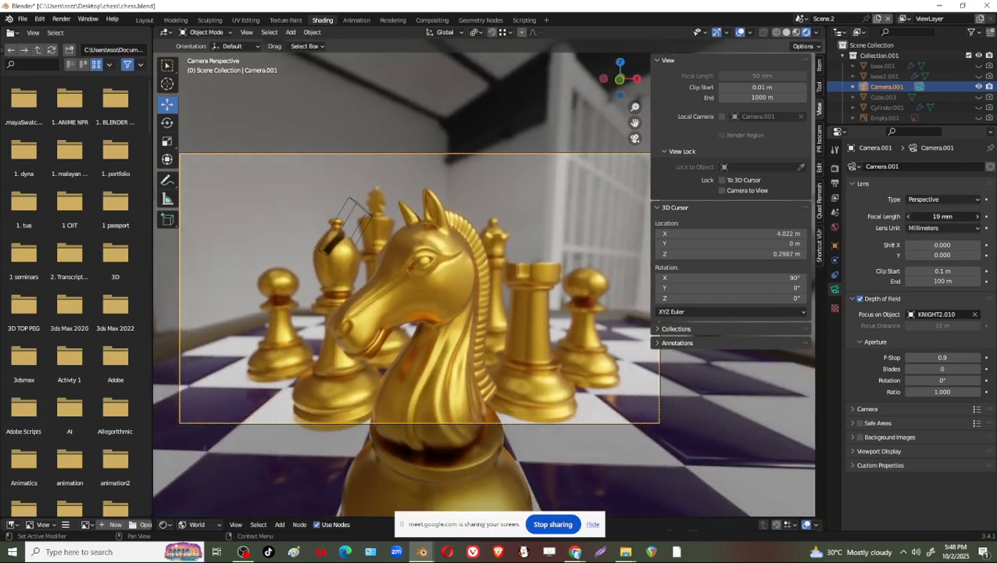
pyautogui.click(908, 216)
pyautogui.click(908, 216)
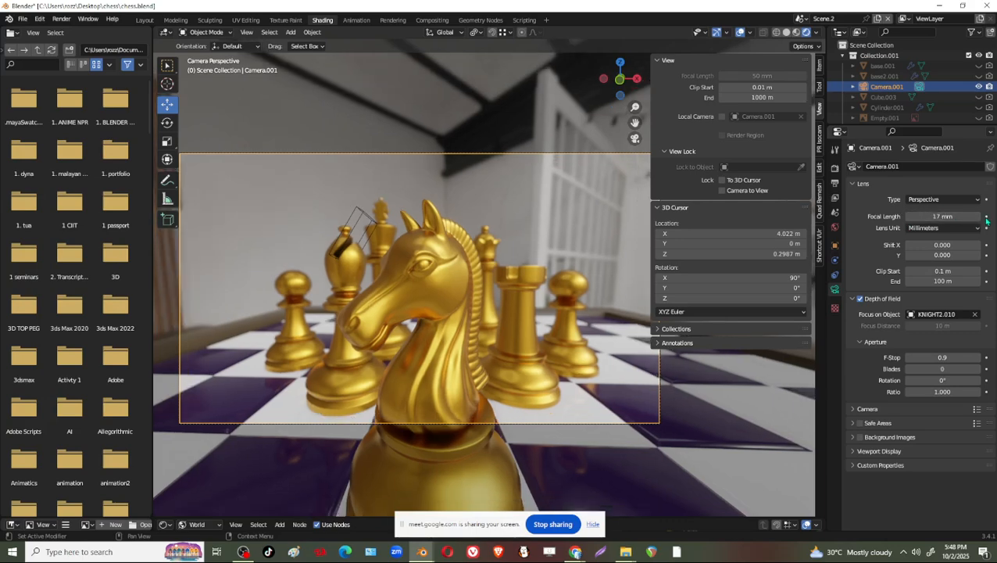
# Set the camera's focal length back to 20 mm
pyautogui.click(978, 217)
pyautogui.click(978, 216)
pyautogui.click(978, 217)
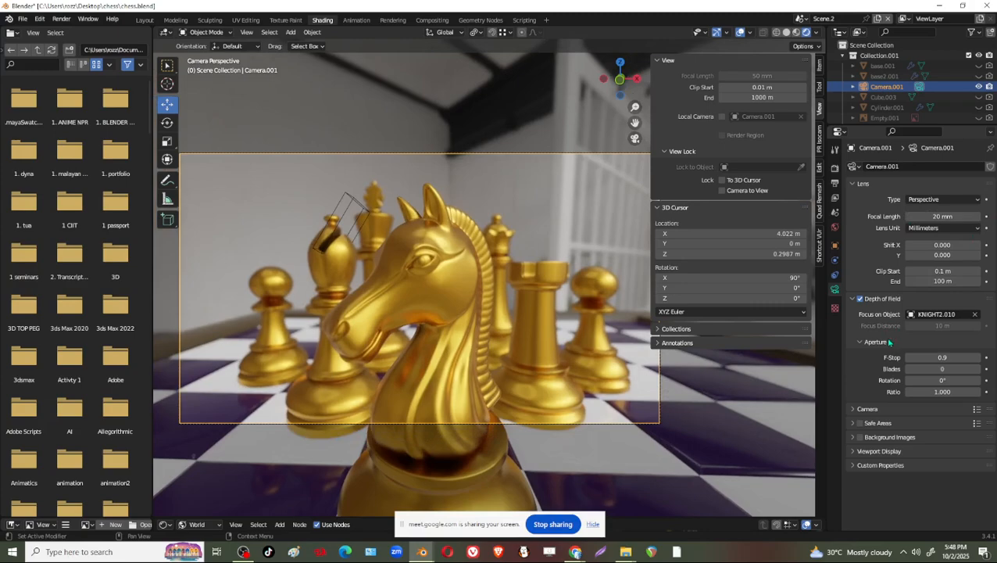
# Compare depth-of-field blur at F-Stop values such as 0.8 and 1.0, and set the camera's F-Stop to 1.3
pyautogui.click(908, 358)
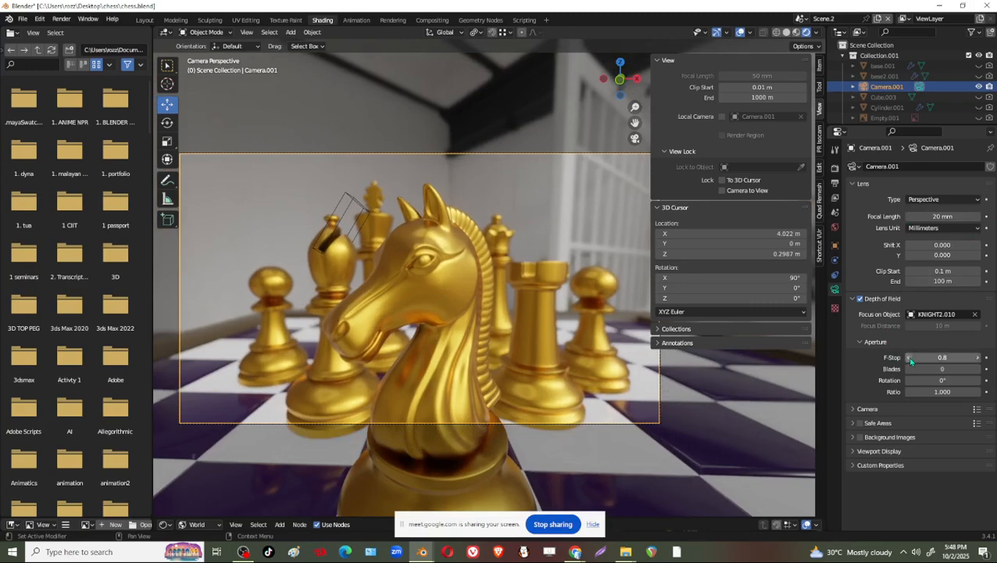
pyautogui.click(977, 357)
pyautogui.click(977, 358)
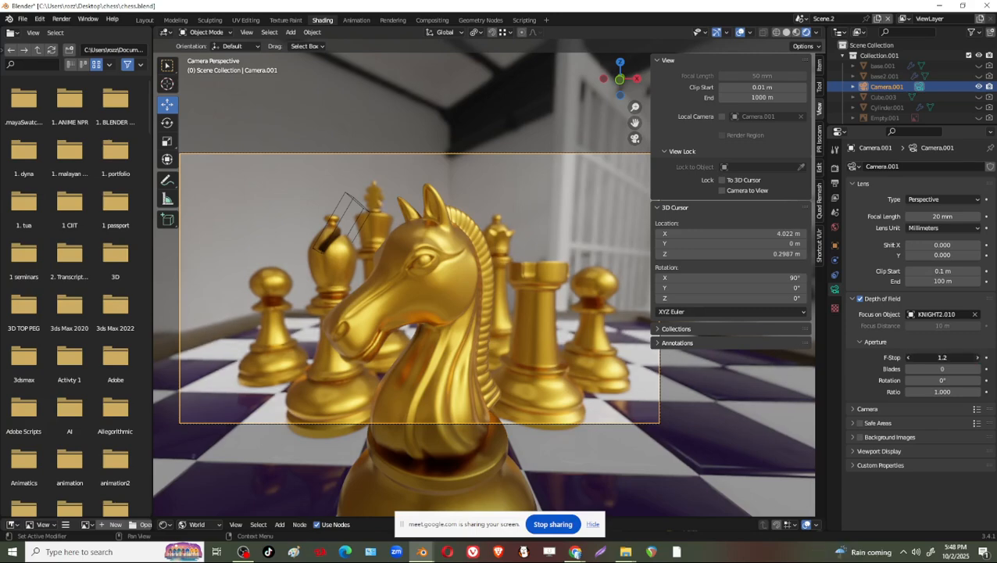
pyautogui.scroll(2, 462, 227)
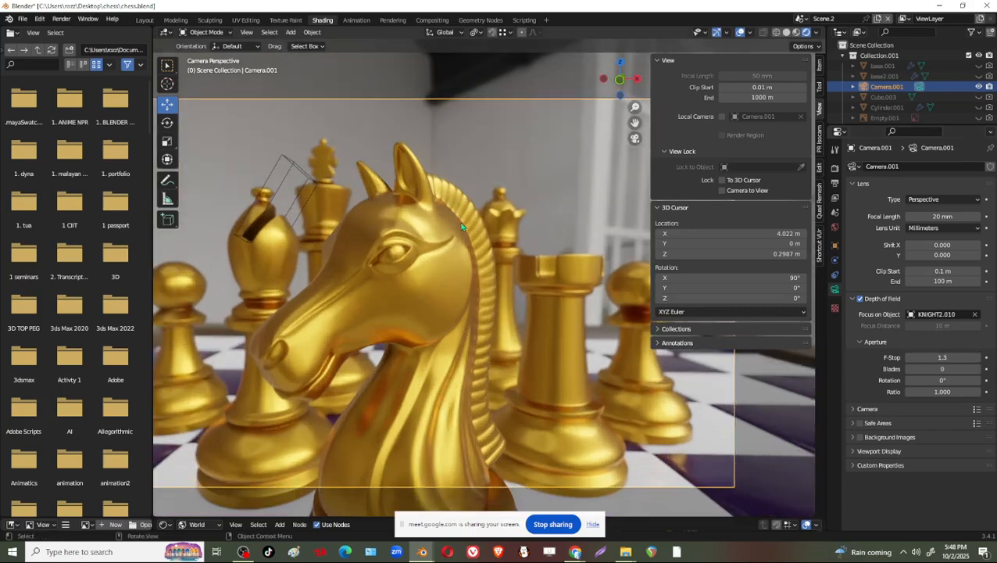
pyautogui.click(909, 357)
pyautogui.click(909, 357)
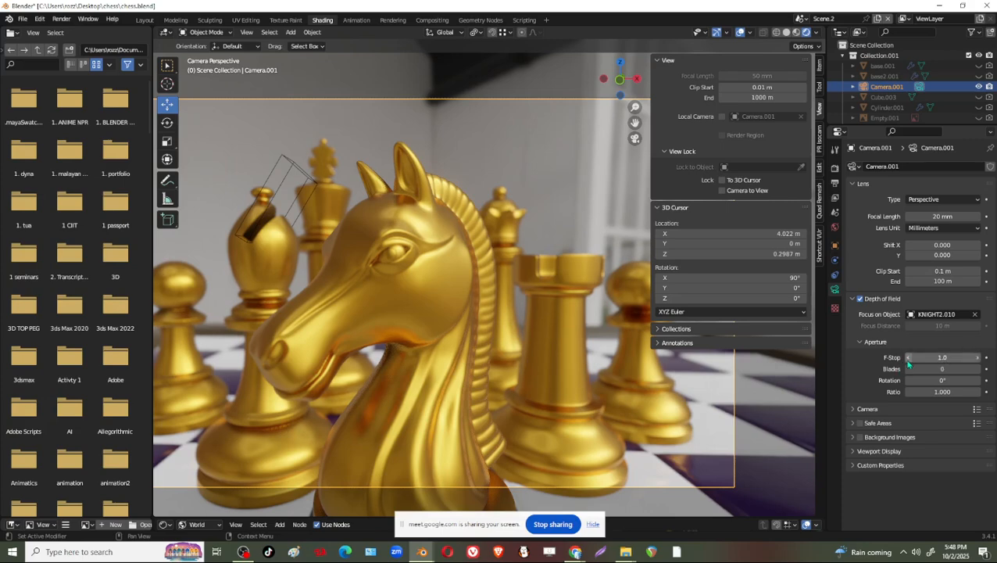
pyautogui.click(976, 357)
pyautogui.click(977, 357)
pyautogui.click(977, 357)
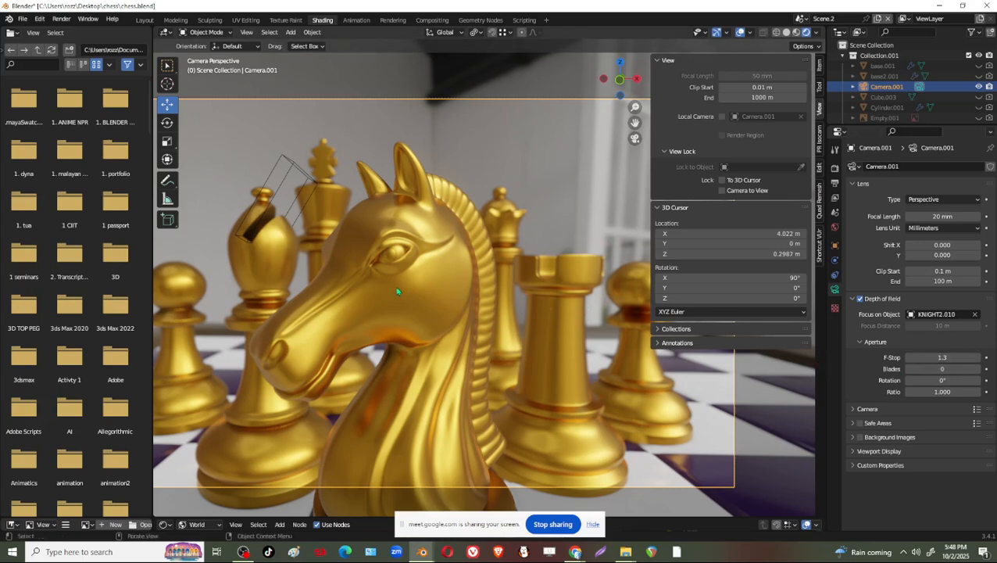
# Select the rook and the bishop together and slide them along the Y axis, farther back from the knight
pyautogui.click(566, 352)
pyautogui.keyDown('shift'); pyautogui.click(232, 314); pyautogui.keyUp('shift')
pyautogui.keyDown('shift'); pyautogui.click(351, 244); pyautogui.keyUp('shift')
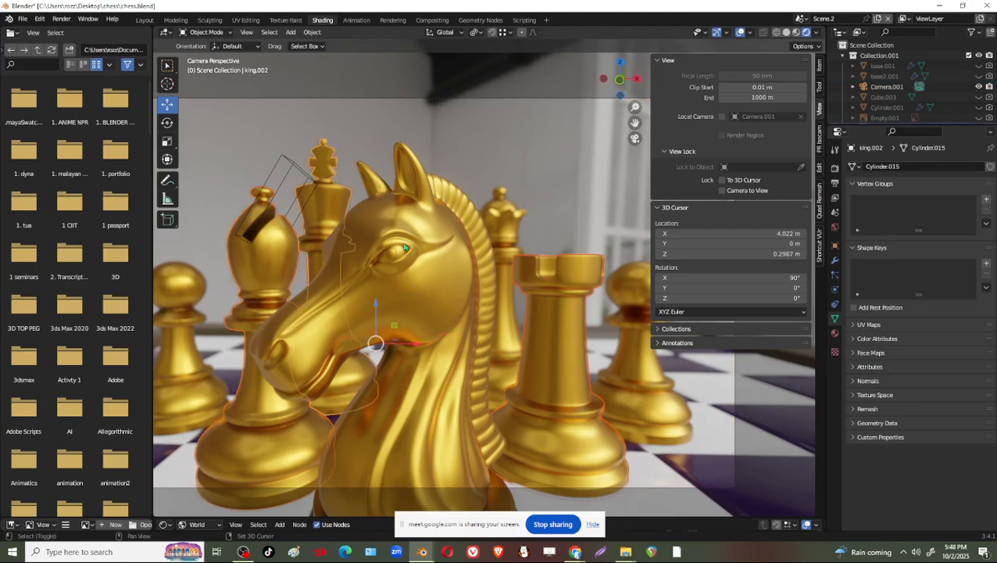
pyautogui.click(577, 406)
pyautogui.keyDown('shift'); pyautogui.click(270, 430); pyautogui.keyUp('shift')
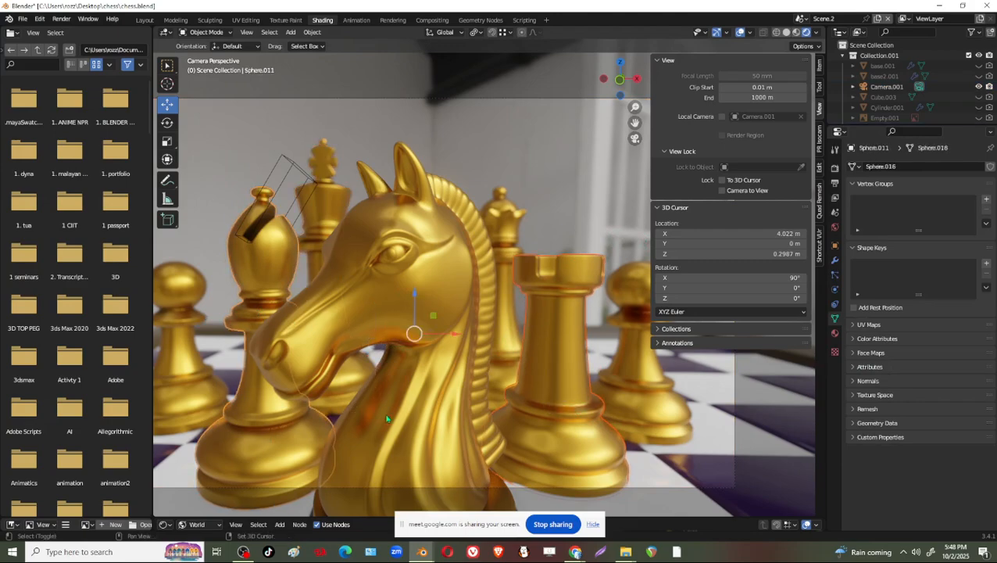
pyautogui.moveTo(535, 316); pyautogui.dragTo(506, 290, button='middle')
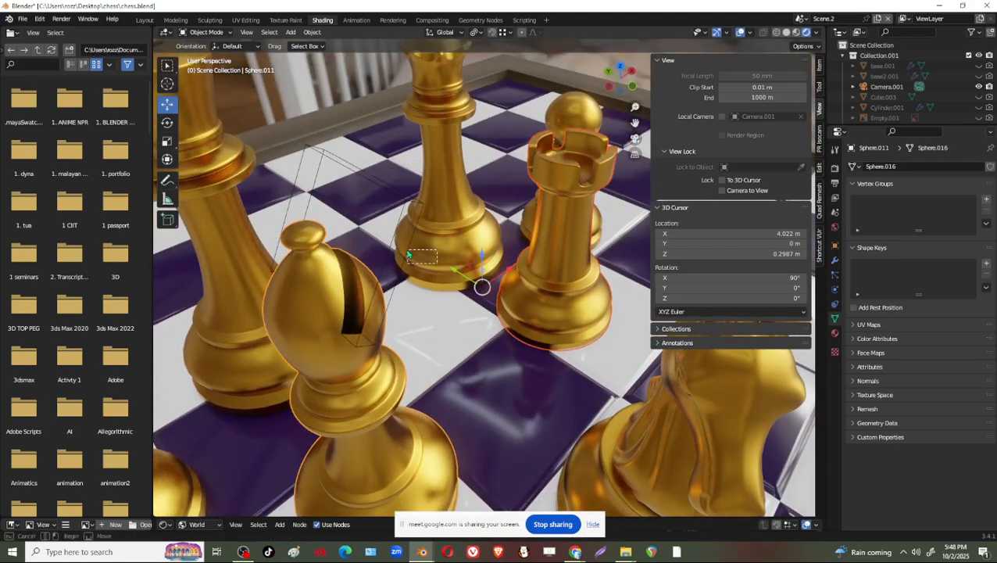
pyautogui.moveTo(459, 277); pyautogui.dragTo(413, 250)
# Slide the queen and the pawn beside the rook farther back from the knight along the Y axis
pyautogui.click(453, 212)
pyautogui.moveTo(430, 208); pyautogui.dragTo(390, 188)
pyautogui.click(599, 214)
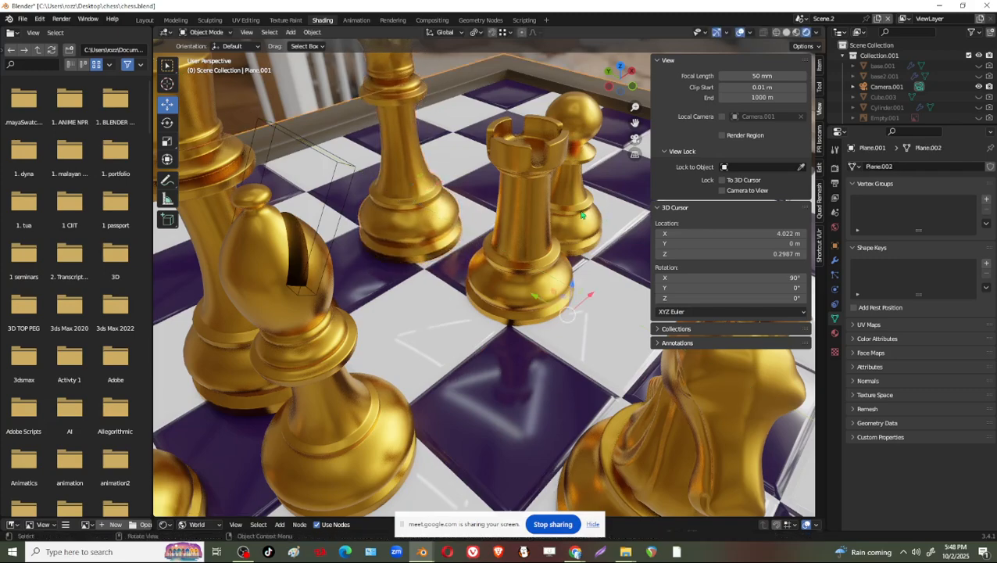
pyautogui.click(573, 203)
pyautogui.moveTo(533, 186); pyautogui.dragTo(477, 155)
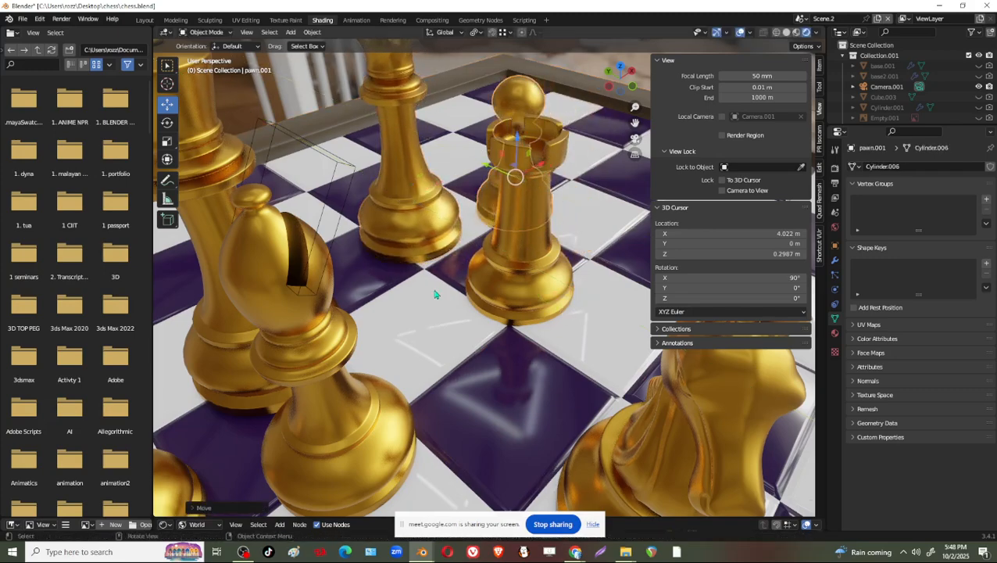
# Slide the other pawn, beside the king and bishop, farther back along the Y axis
pyautogui.scroll(-4, 438, 286)
pyautogui.click(313, 384)
pyautogui.moveTo(272, 360); pyautogui.dragTo(243, 333)
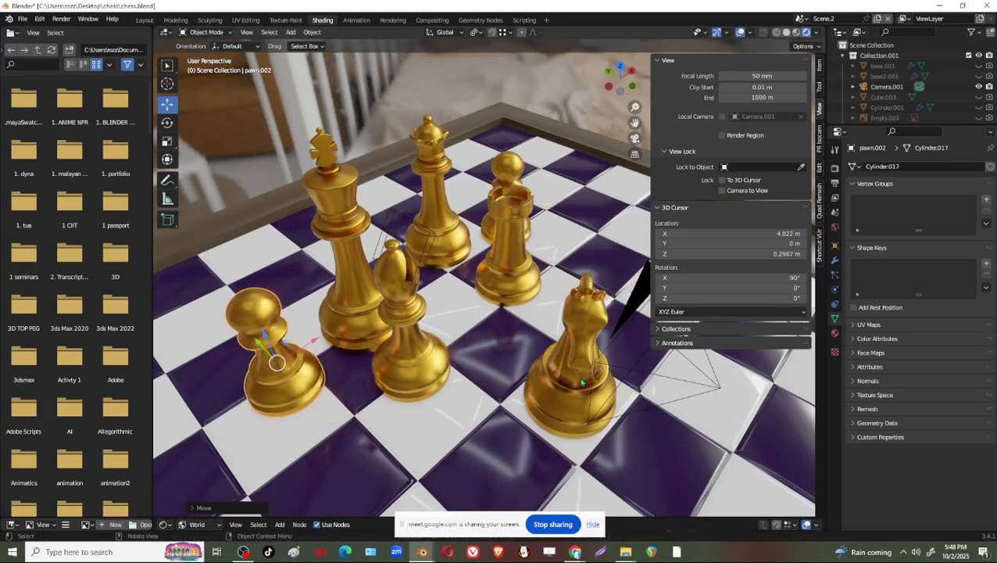
# Return to the camera view and shift the queen about 0.2 m and the rook slightly along X, away from the knight's mane
pyautogui.click(635, 139)
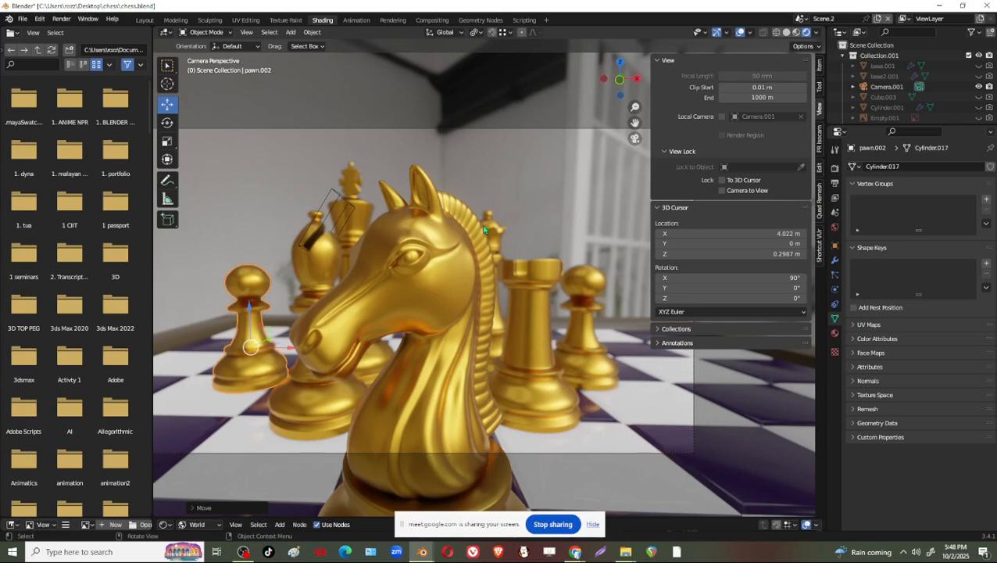
pyautogui.click(504, 317)
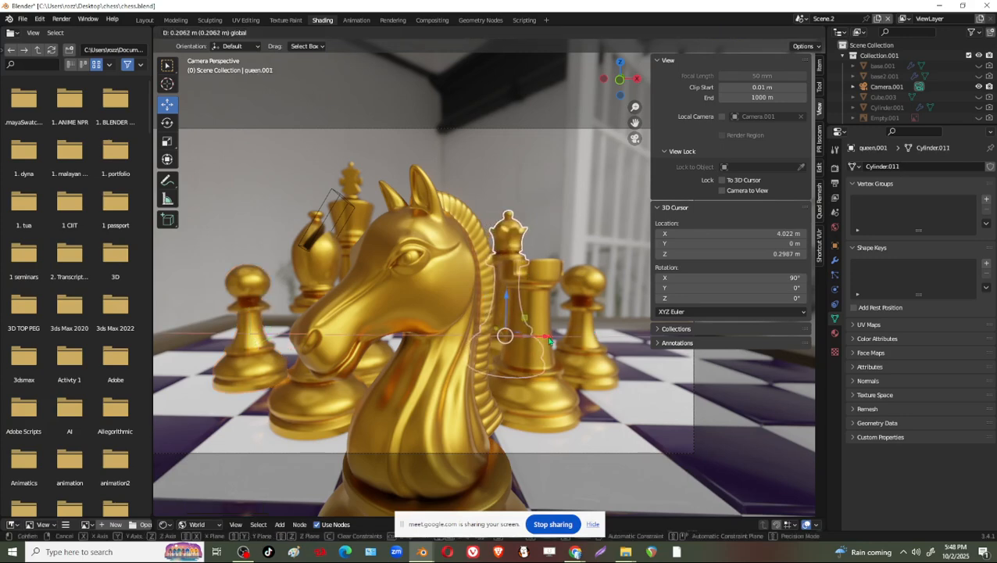
pyautogui.moveTo(567, 371); pyautogui.dragTo(588, 371)
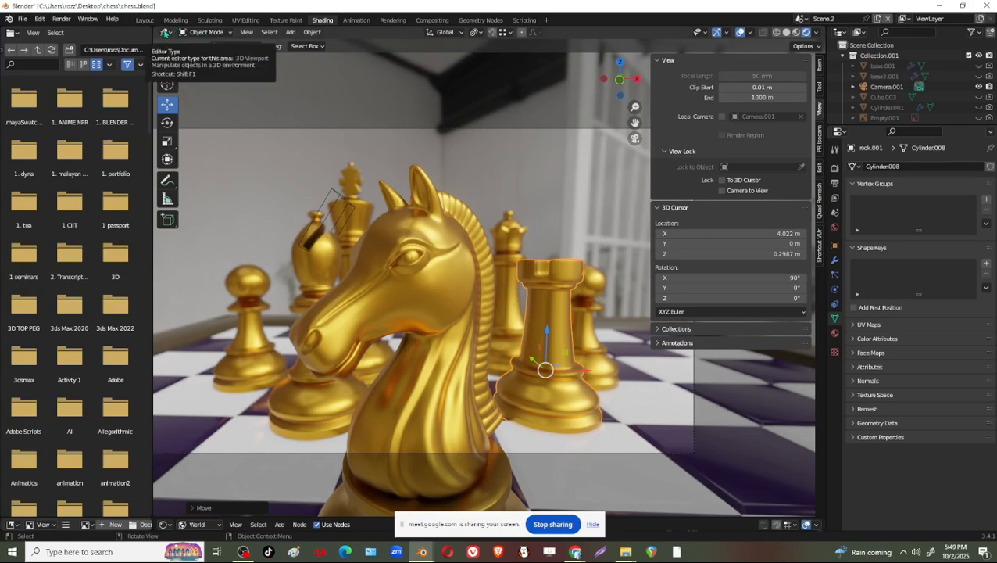
# Render the rearranged chess shot, view the result and put the render window away
pyautogui.click(60, 18)
pyautogui.click(63, 31)
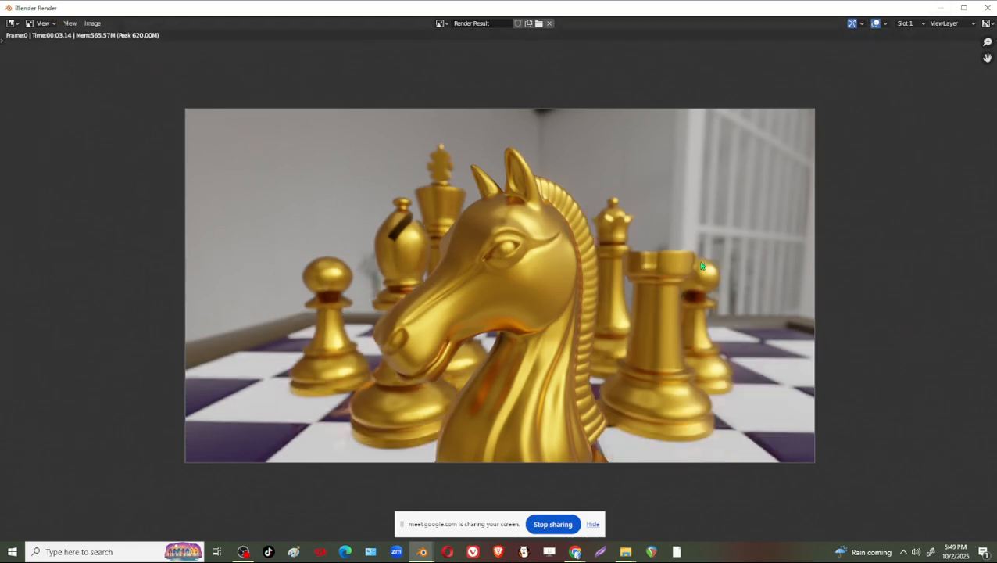
pyautogui.click(940, 7)
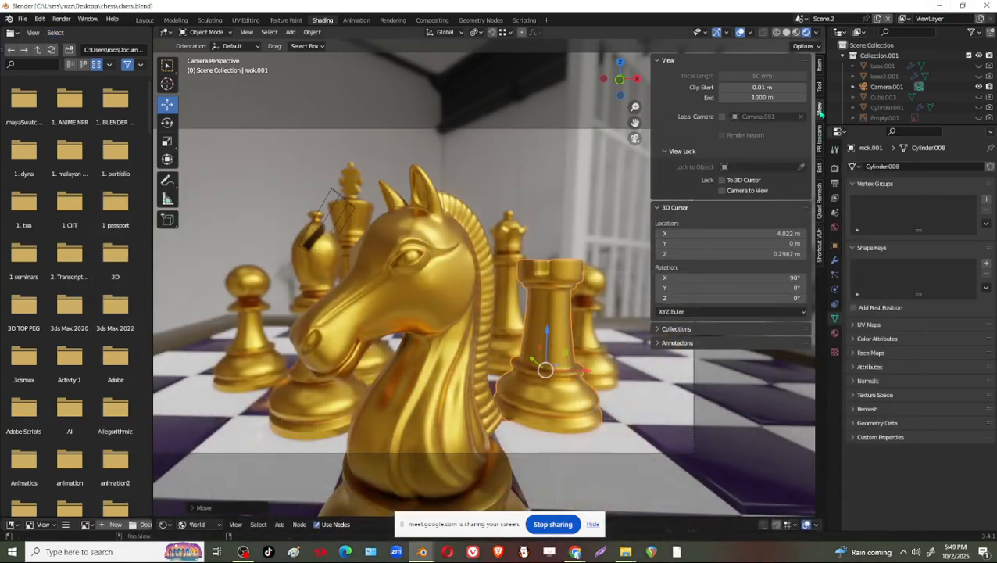
# Turn on the Camera to View lock and orbit the camera slightly so the knight sits higher in the frame
pyautogui.click(722, 190)
pyautogui.scroll(2, 494, 346)
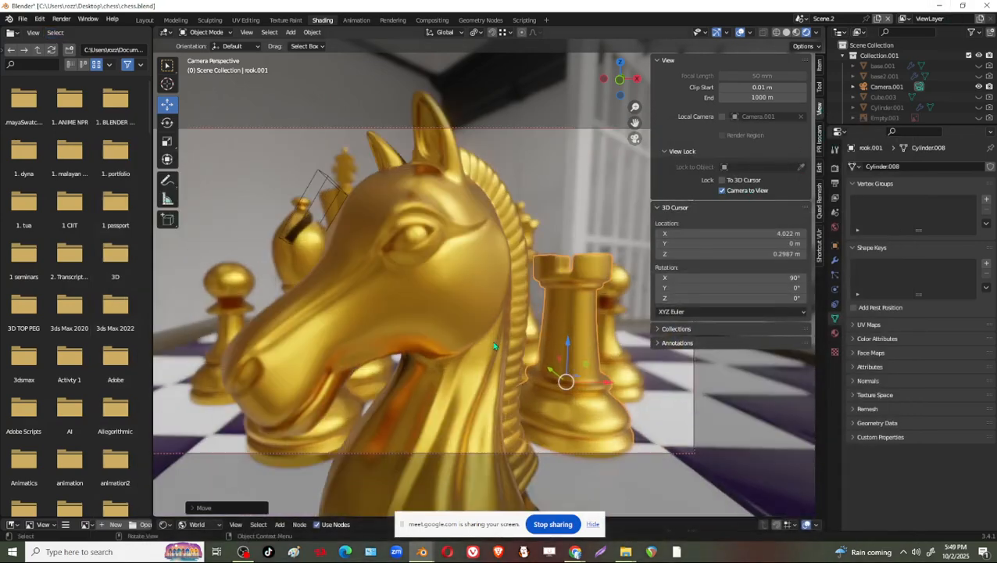
pyautogui.scroll(-2, 494, 346)
pyautogui.moveTo(494, 341); pyautogui.dragTo(526, 351, button='middle')
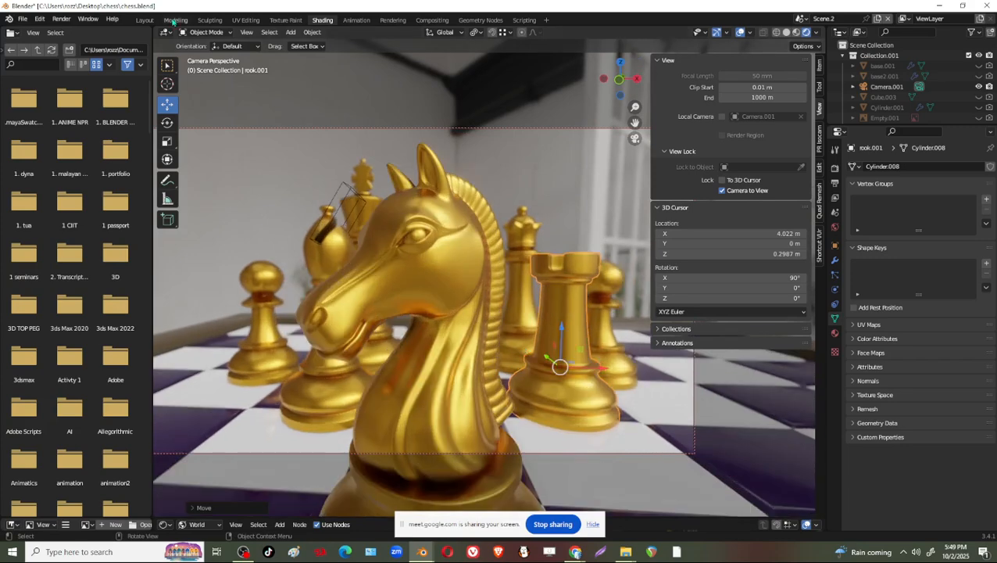
# Render the image from the adjusted camera angle
pyautogui.click(58, 19)
pyautogui.click(66, 34)
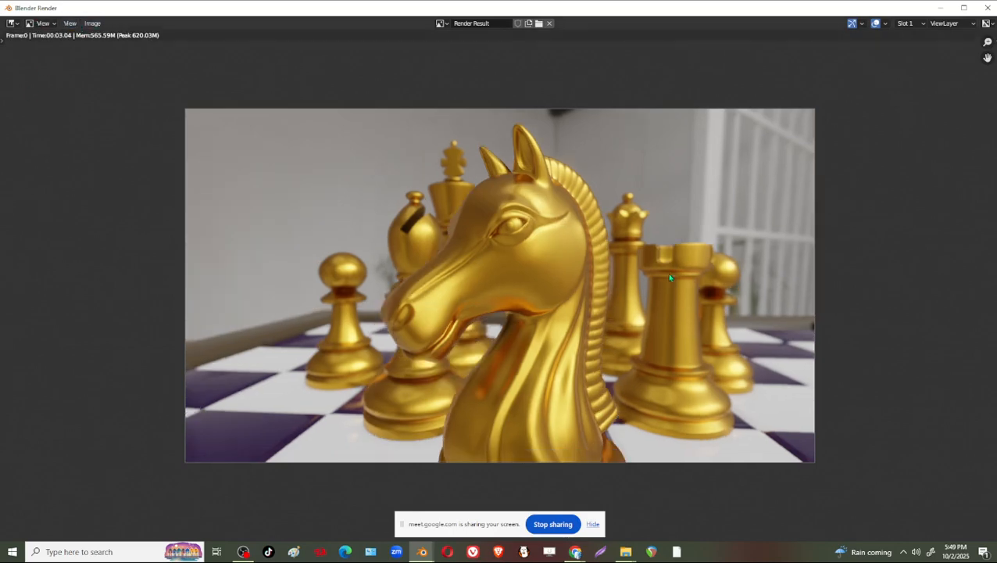
# Save the render as "render 2.png" in the chess\capstone folder and close the render window
pyautogui.click(92, 23)
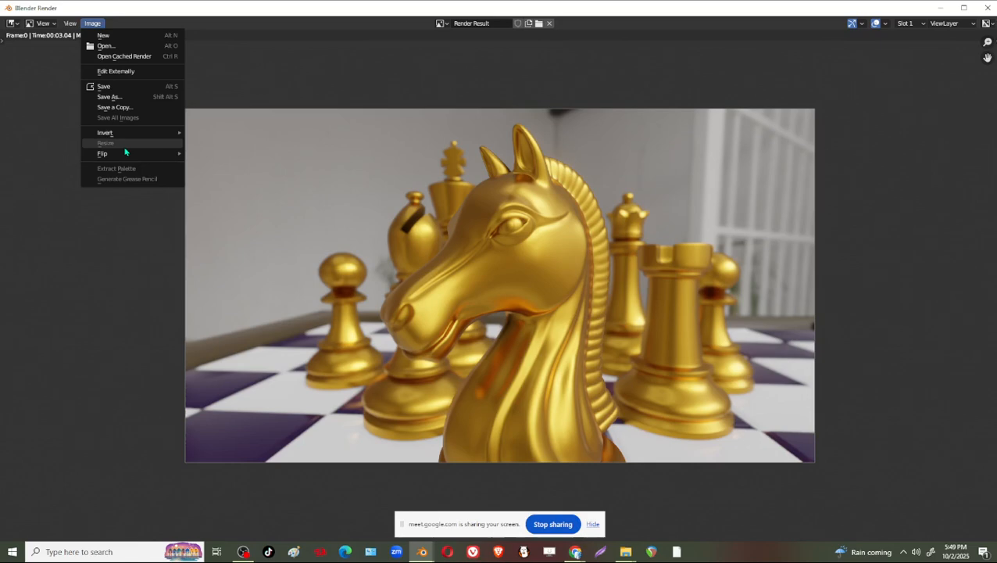
pyautogui.click(118, 97)
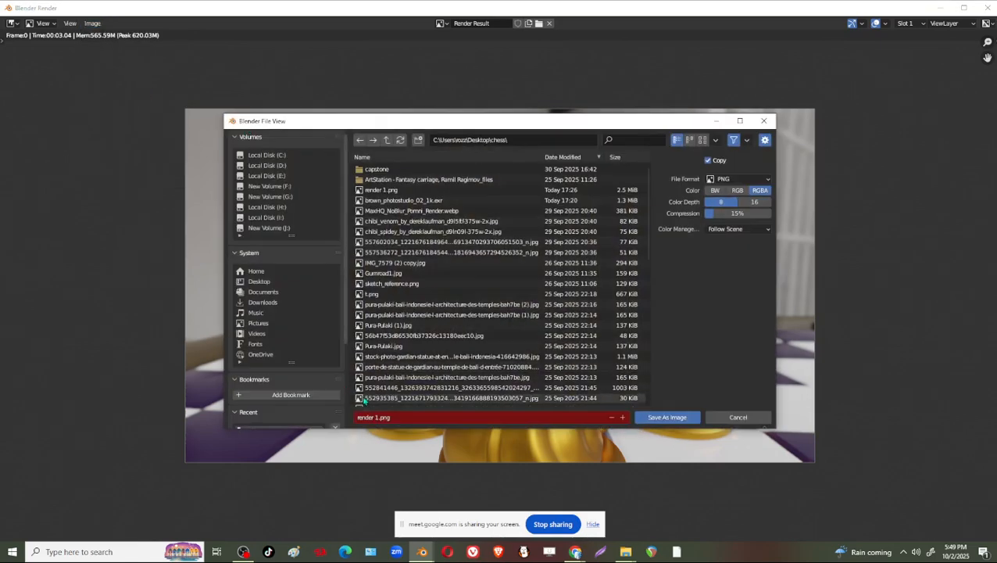
pyautogui.press('Down')
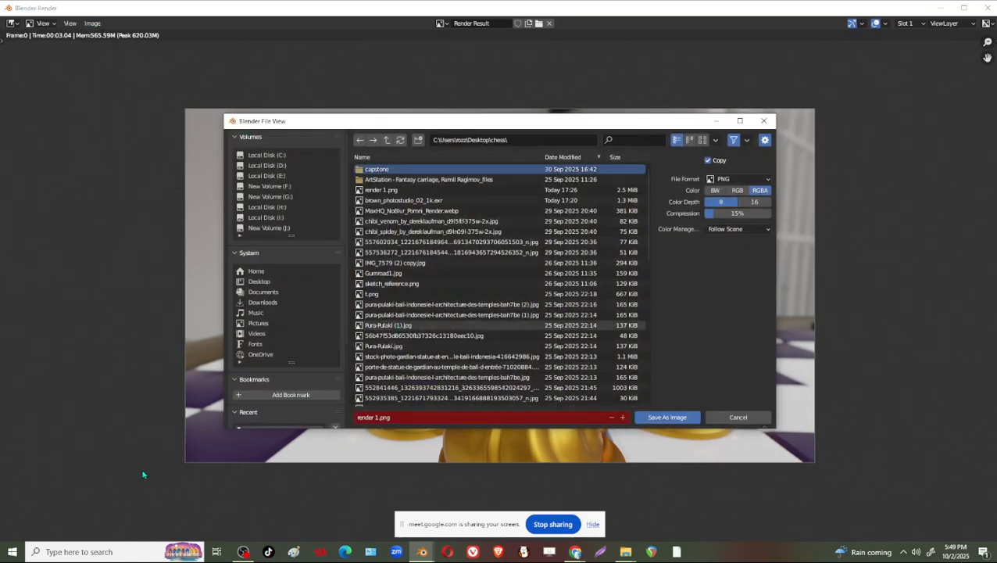
pyautogui.click(391, 416)
pyautogui.press('BackSpace')
pyautogui.write('2')
pyautogui.press('Return')
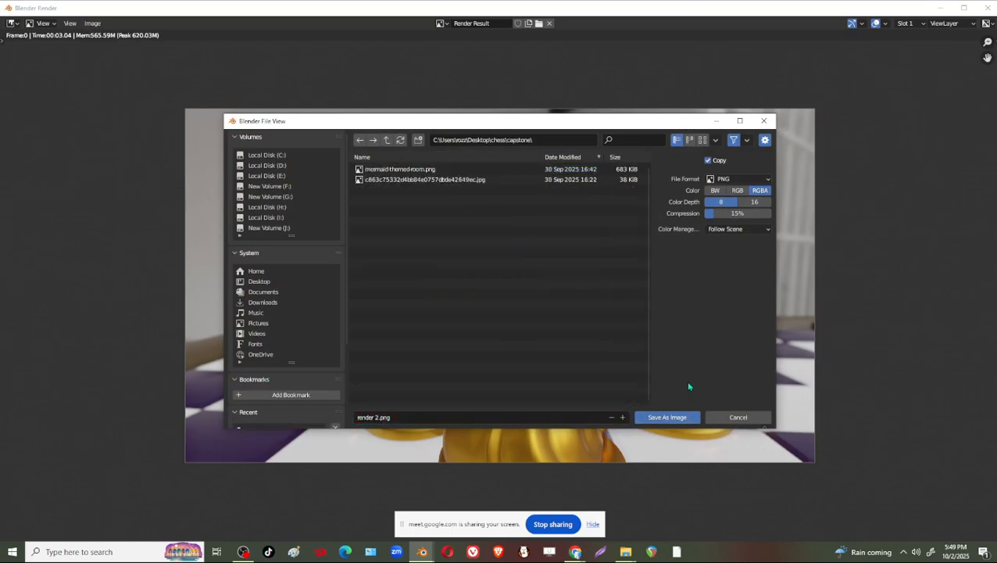
pyautogui.click(685, 416)
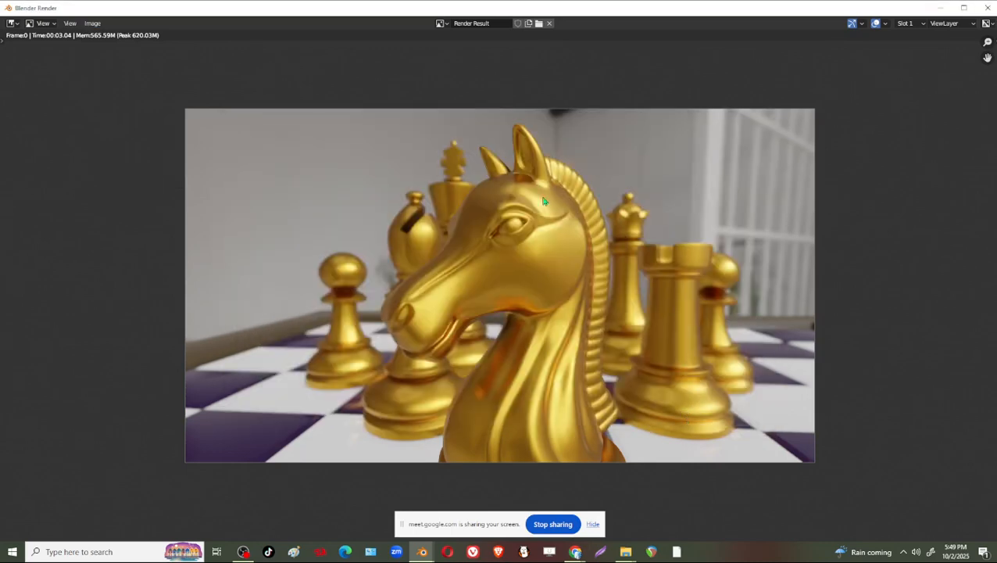
pyautogui.click(988, 7)
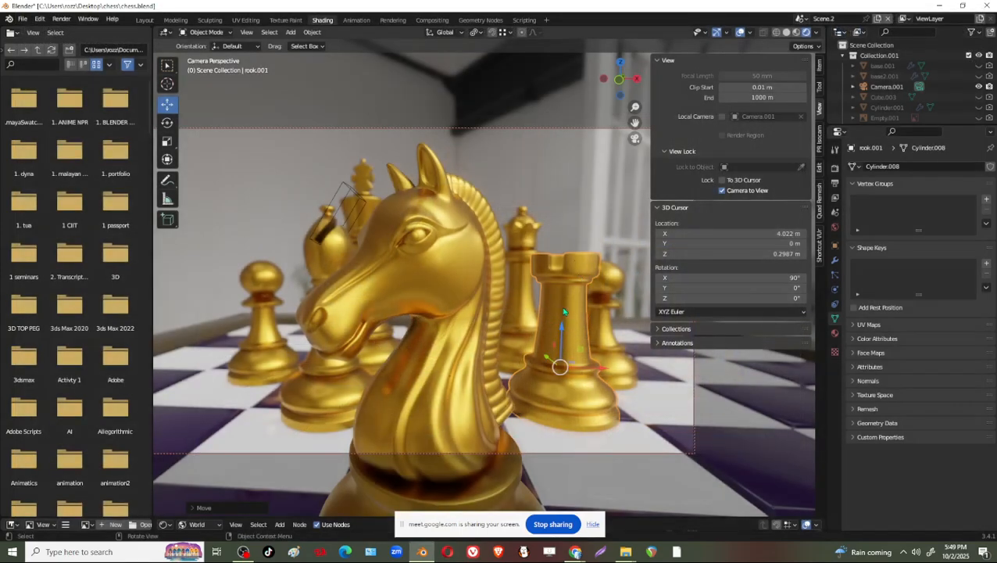
# Undo the recent camera orbit and the rook and queen shifts, back to the earlier piece layout
pyautogui.moveTo(560, 365); pyautogui.dragTo(508, 357)
pyautogui.rightClick(506, 356)
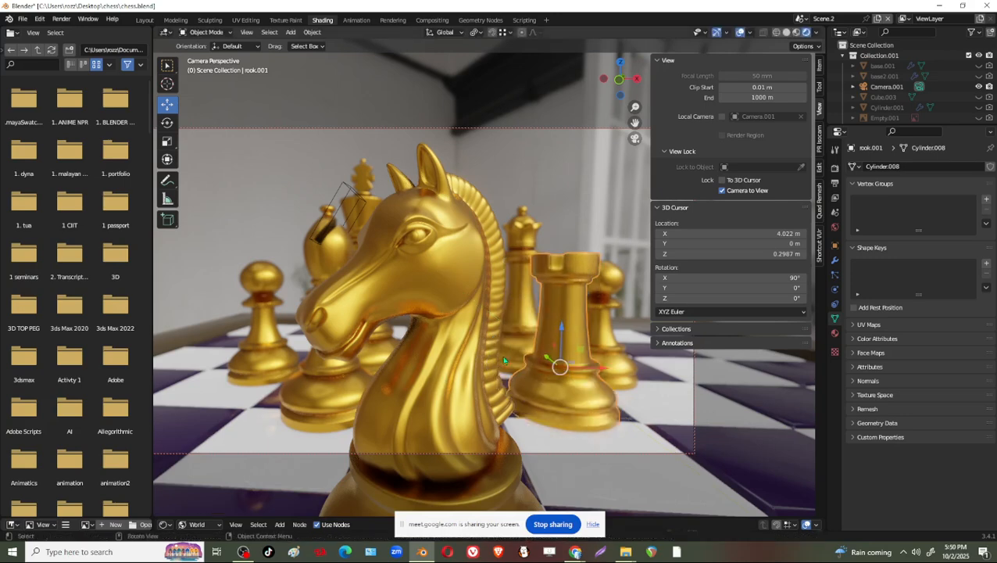
pyautogui.moveTo(386, 348); pyautogui.dragTo(408, 366, button='middle')
pyautogui.hotkey('ctrl', 'z')
pyautogui.hotkey('ctrl', 'z')
pyautogui.hotkey('ctrl', 'z')
pyautogui.hotkey('ctrl', 'z')
pyautogui.hotkey('ctrl', 'z')
pyautogui.hotkey('ctrl', 'z')
pyautogui.hotkey('ctrl', 'z')
pyautogui.hotkey('ctrl', 'z')
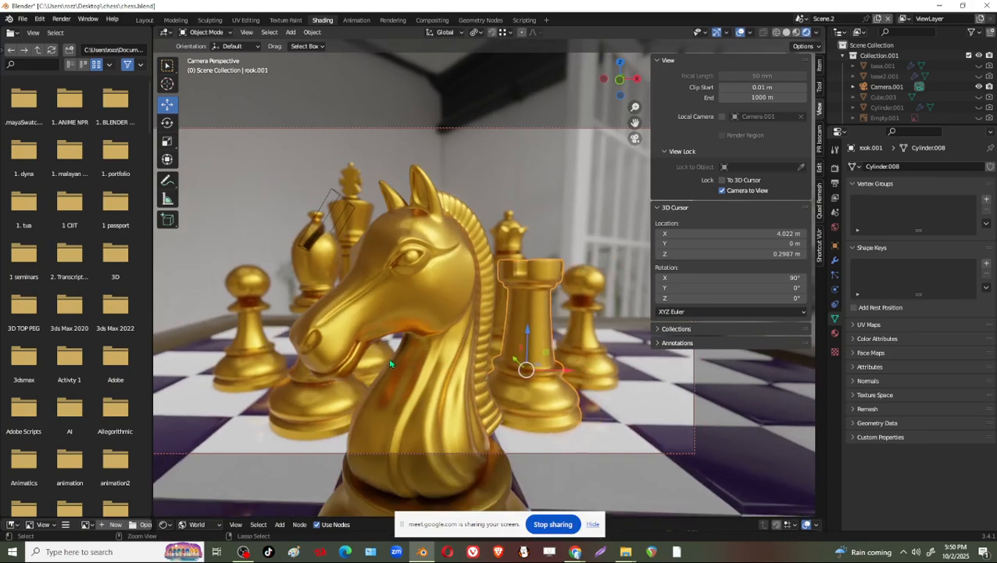
pyautogui.hotkey('ctrl', 'z')
pyautogui.hotkey('ctrl', 'z')
pyautogui.hotkey('ctrl', 'z')
pyautogui.hotkey('ctrl', 'z')
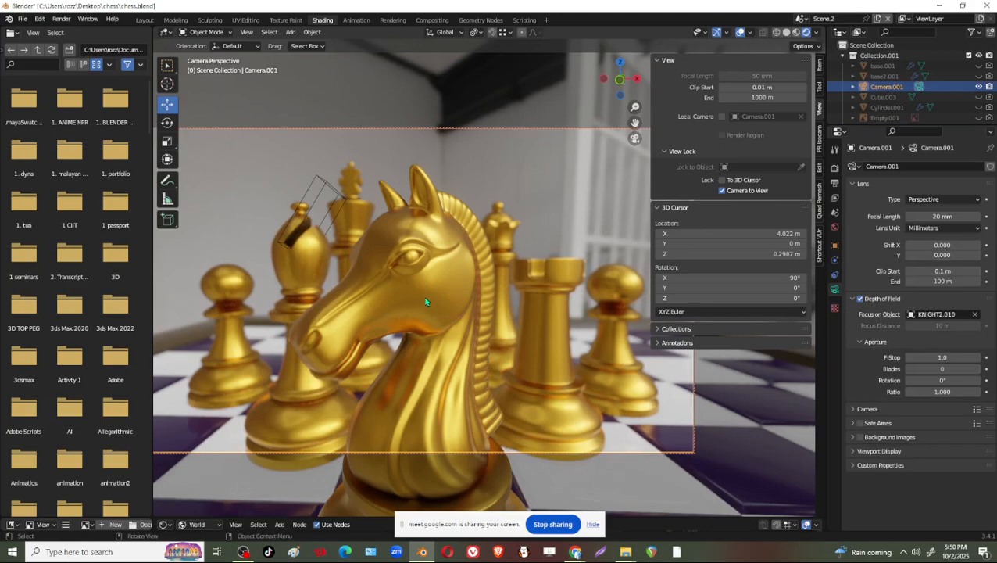
# Select the knight and orbit the locked camera around it to a slightly lower angle
pyautogui.click(426, 301)
pyautogui.scroll(1, 451, 375)
pyautogui.scroll(-1, 450, 375)
pyautogui.moveTo(451, 375); pyautogui.dragTo(483, 249, button='middle')
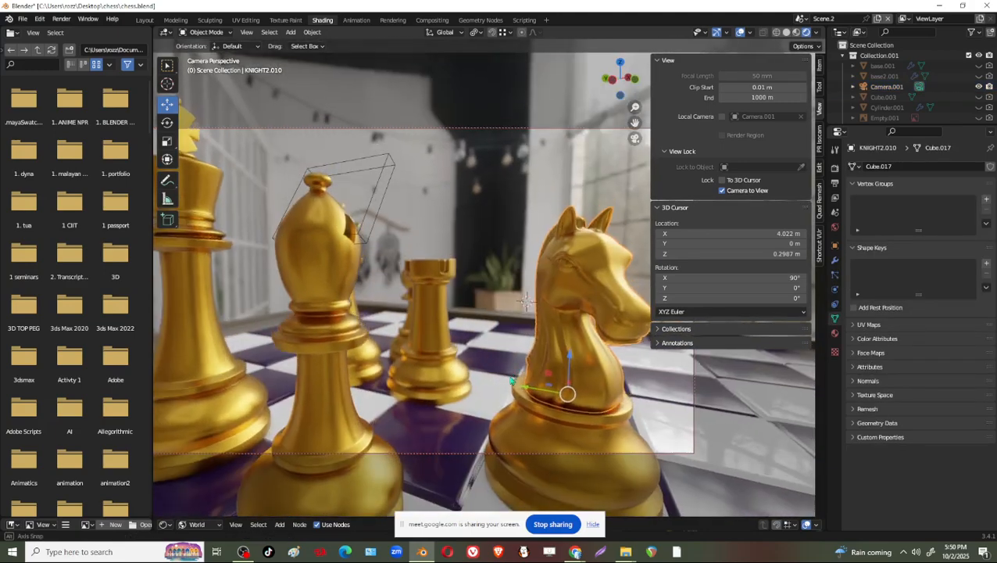
# Shift the queen, the rook and the pawn beside it along X, away from the knight's mane
pyautogui.click(508, 233)
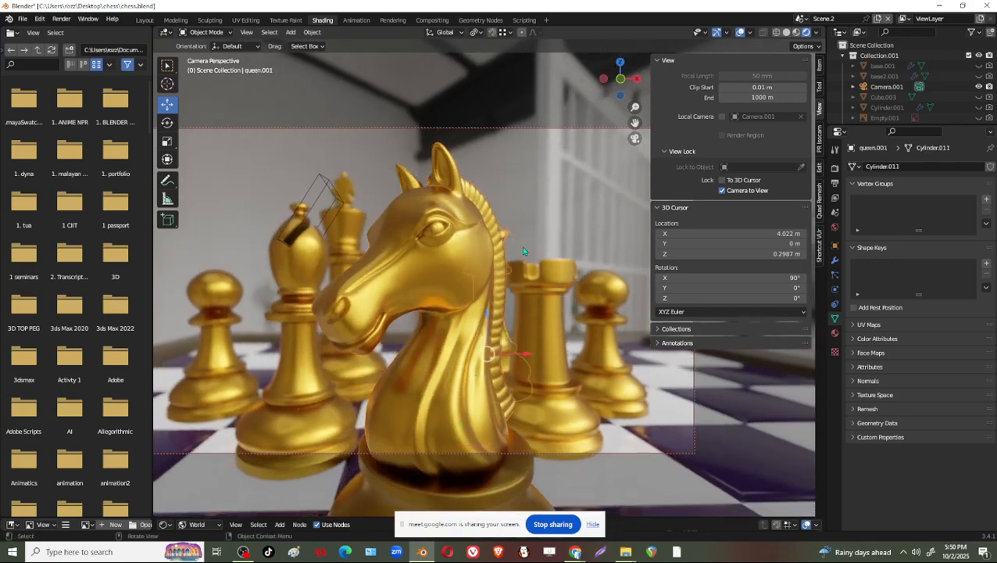
pyautogui.moveTo(517, 361); pyautogui.dragTo(684, 365)
pyautogui.click(571, 377)
pyautogui.click(620, 363)
# Release the Camera to View lock to shrink the camera frame on screen, then re-enable it and pan the camera to reframe the pieces
pyautogui.click(722, 181)
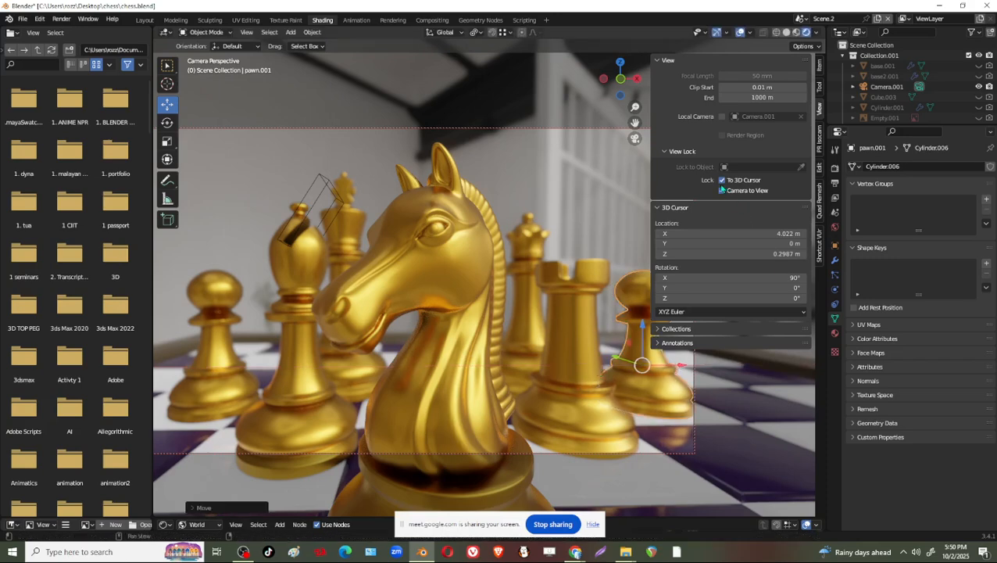
pyautogui.click(722, 180)
pyautogui.click(723, 192)
pyautogui.scroll(-1, 628, 289)
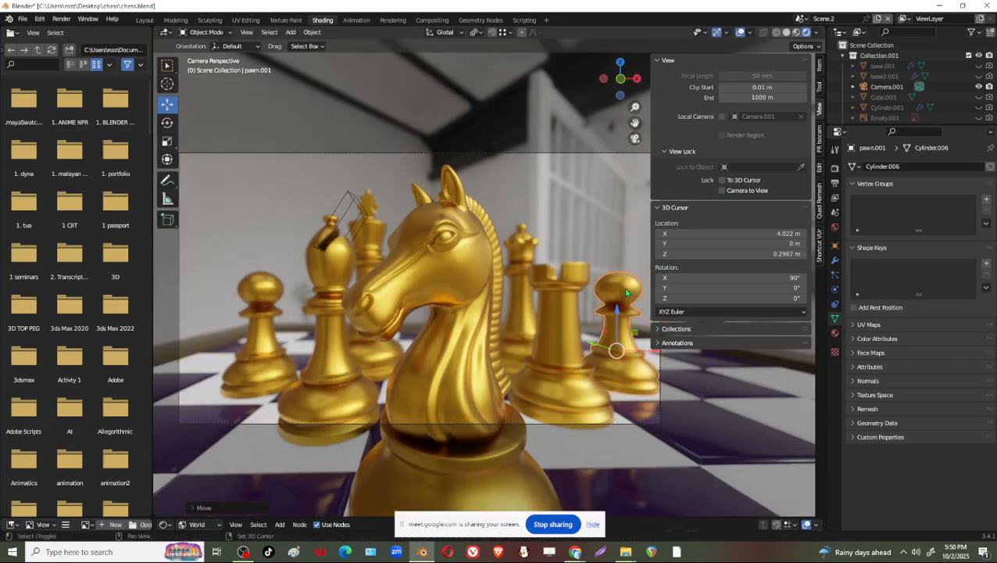
pyautogui.keyDown('shift'); pyautogui.moveTo(627, 289); pyautogui.dragTo(622, 291, button='middle'); pyautogui.keyUp('shift')
pyautogui.click(722, 191)
pyautogui.keyDown('shift'); pyautogui.moveTo(467, 304); pyautogui.dragTo(534, 301, button='middle'); pyautogui.keyUp('shift')
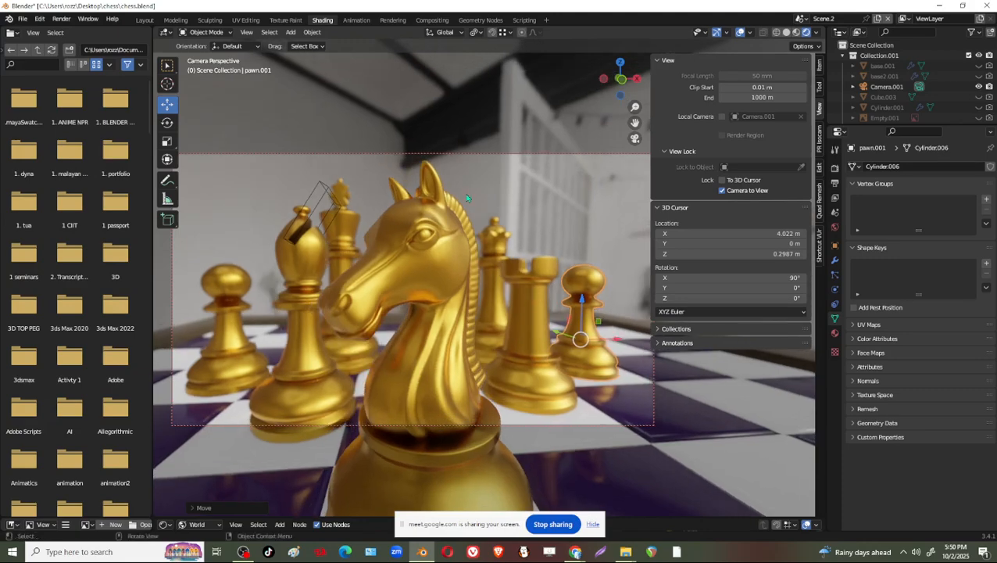
# Render the reframed shot, view the whole image and close the render window
pyautogui.click(62, 19)
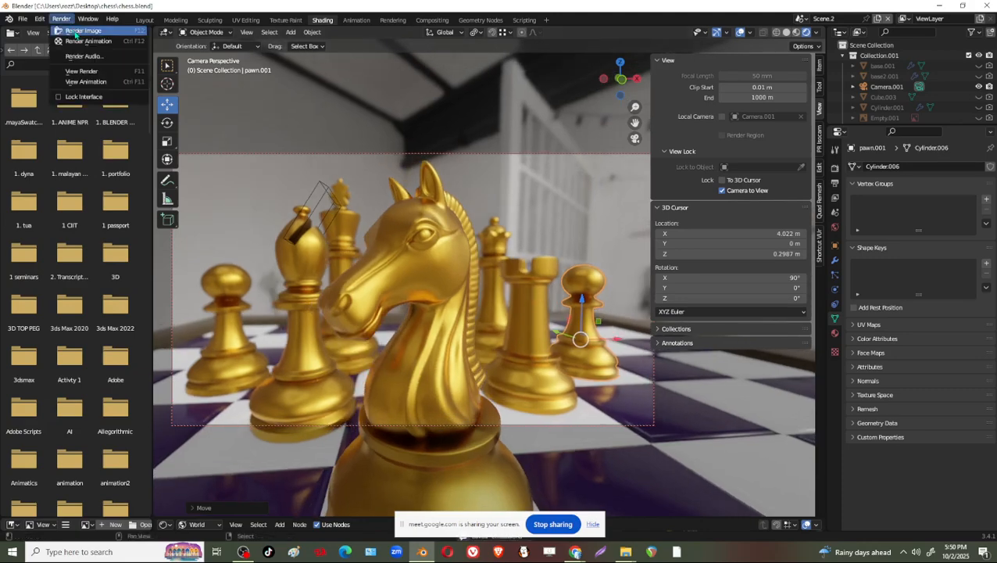
pyautogui.click(75, 32)
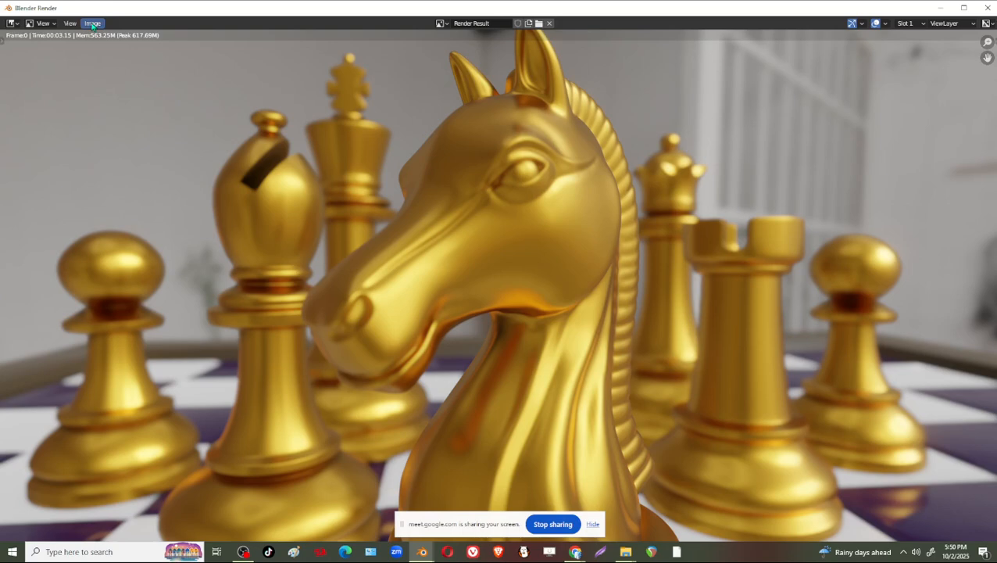
pyautogui.scroll(-2, 386, 250)
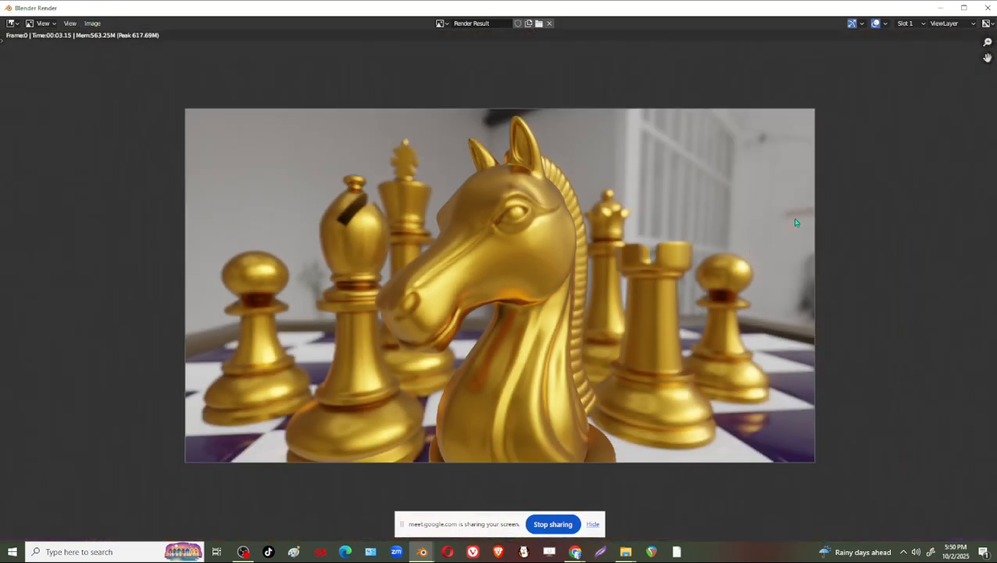
pyautogui.click(988, 7)
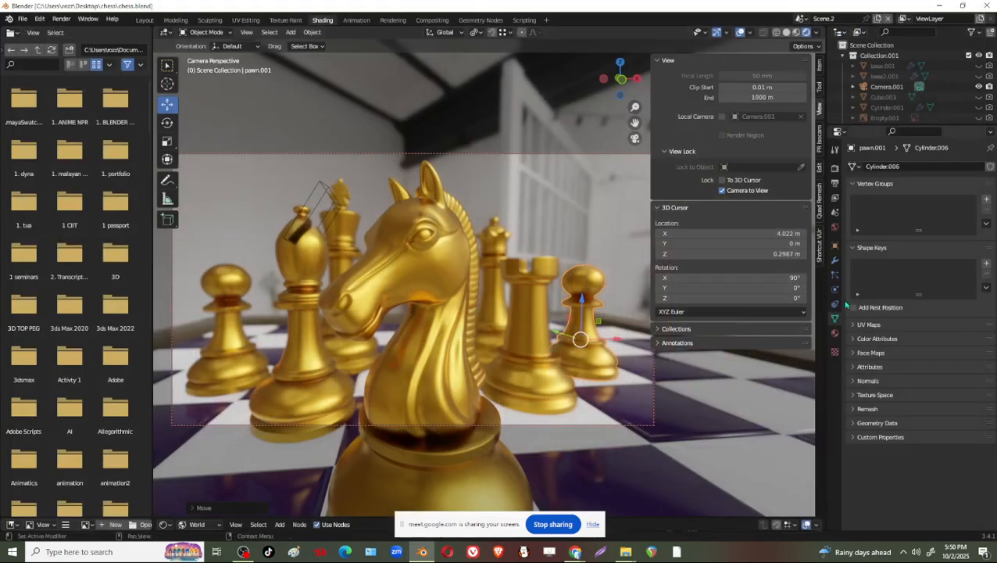
# Pull the locked camera back from the knight to show more board around the pieces and render the image
pyautogui.scroll(-2, 564, 317)
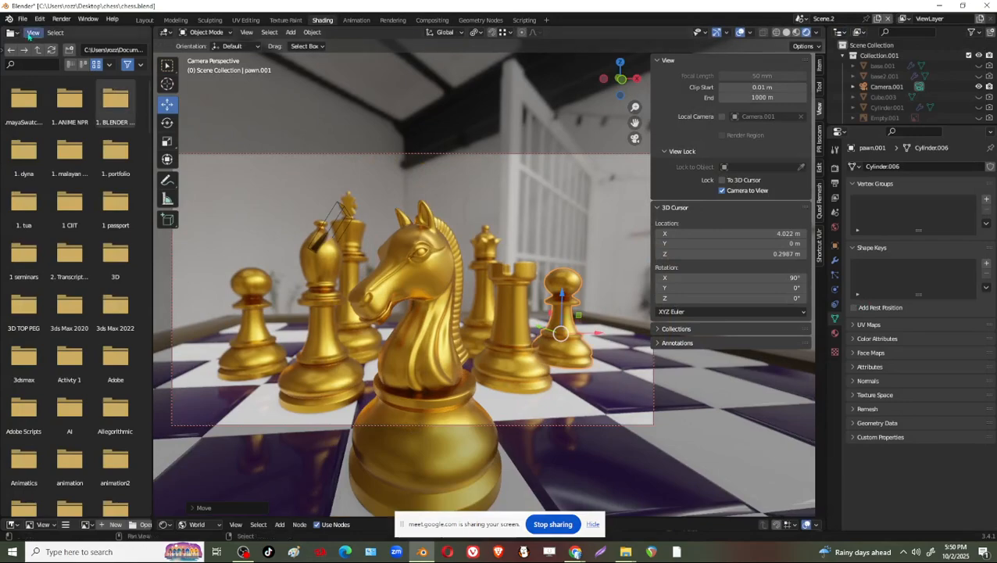
pyautogui.click(61, 19)
pyautogui.click(86, 30)
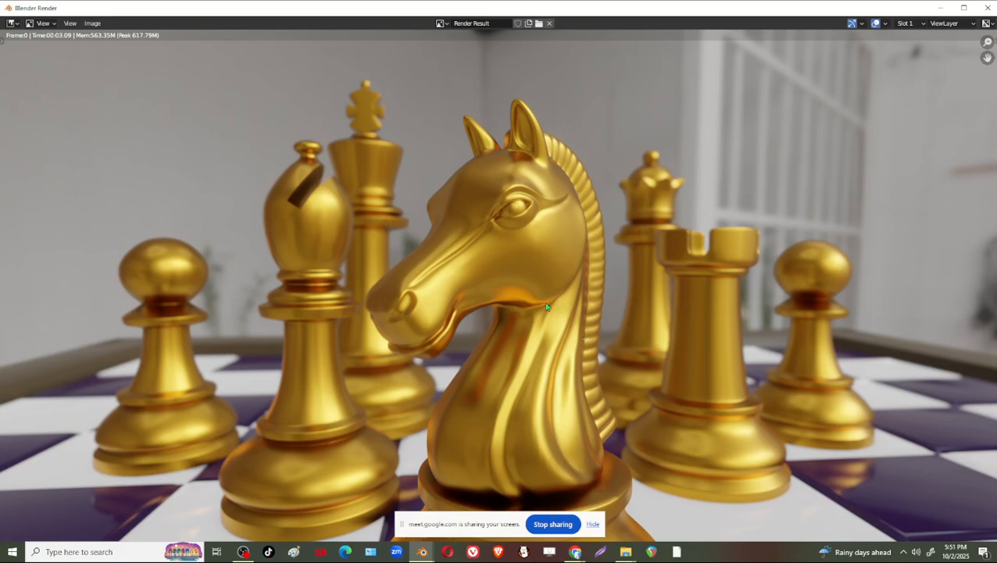
# Save the wider render as a PNG numbered 1 in the capstone folder and close the render window
pyautogui.click(92, 23)
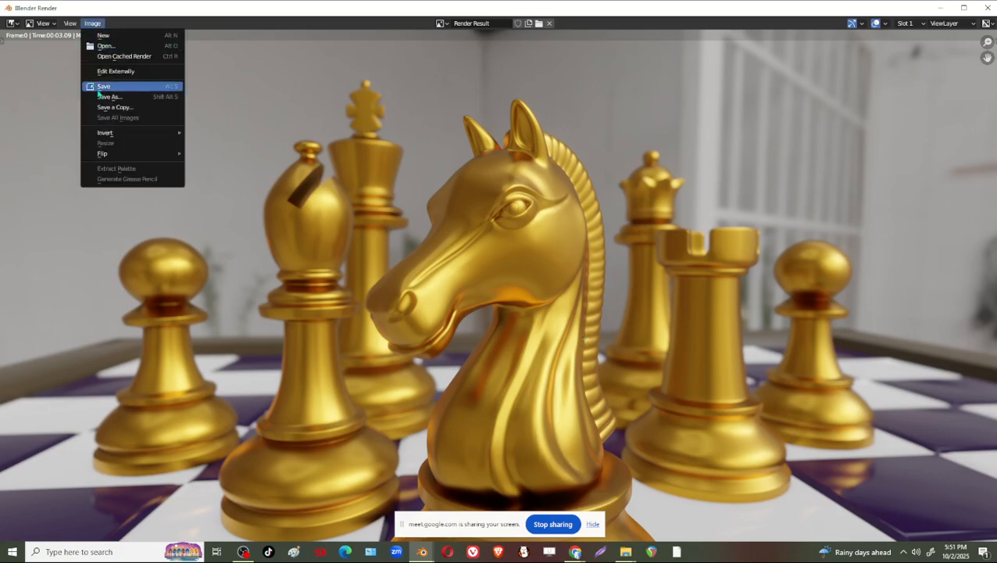
pyautogui.click(108, 96)
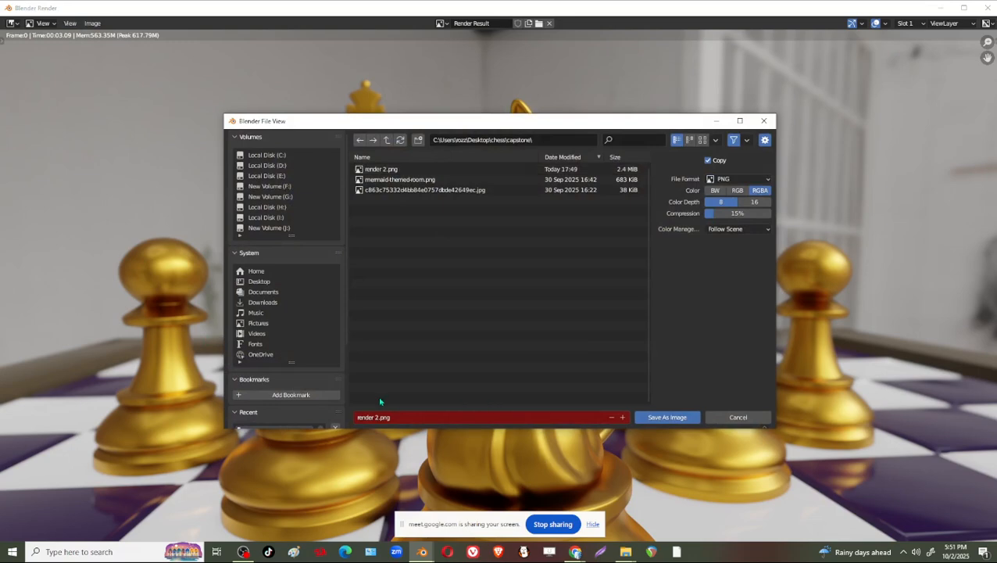
pyautogui.press('BackSpace')
pyautogui.press('BackSpace')
pyautogui.write('1')
pyautogui.click(661, 418)
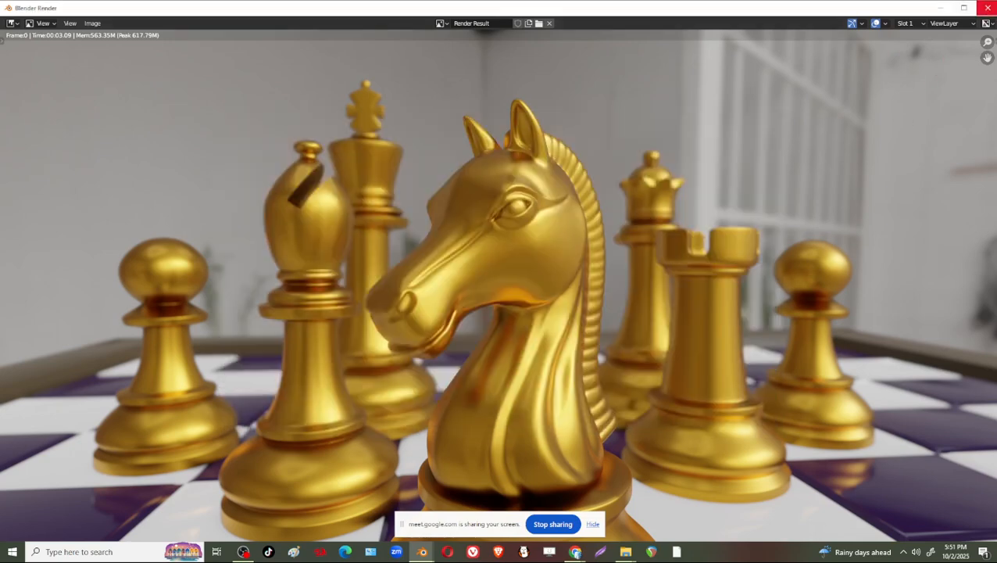
pyautogui.click(987, 8)
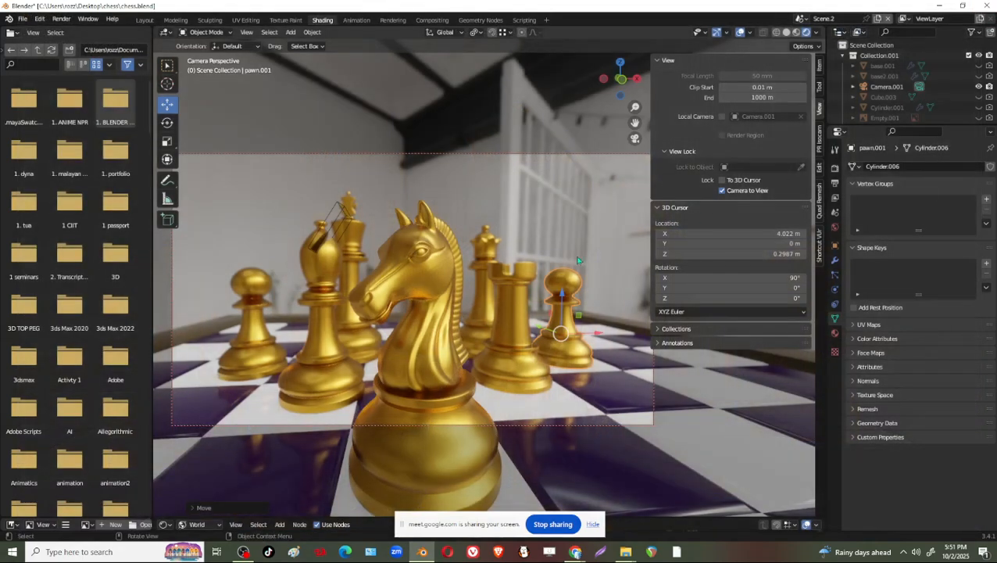